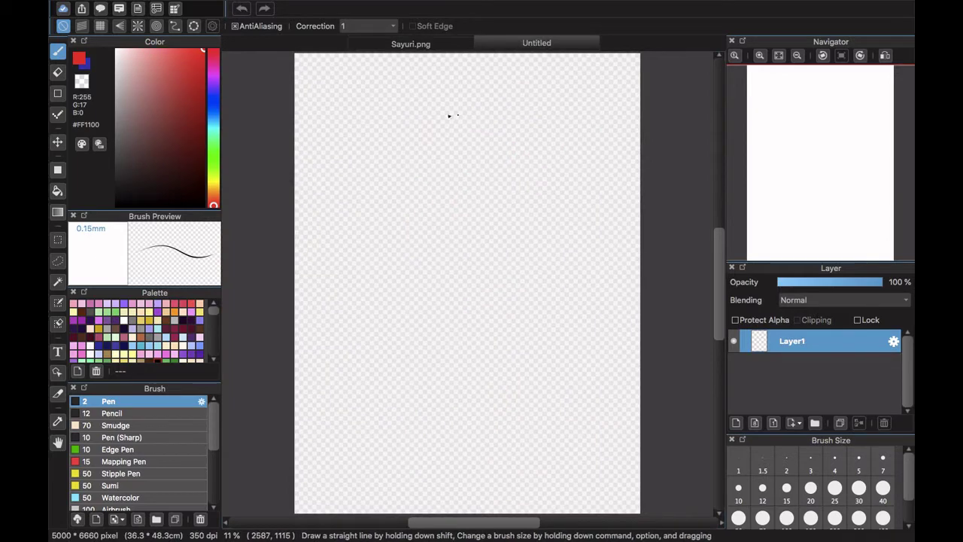
- Rough out the head in red with the pen at size 12, including the cranium circle, face guidelines and near jaw side
mouse_move(457, 115)
left_mouse_down()
mouse_move(469, 194)
mouse_move(479, 192)
mouse_move(456, 198)
mouse_move(475, 194)
mouse_move(461, 215)
mouse_move(471, 242)
left_mouse_up()
left_click(762, 489)
left_click_drag(422, 152, 493, 144)
left_click_drag(432, 188, 489, 183)
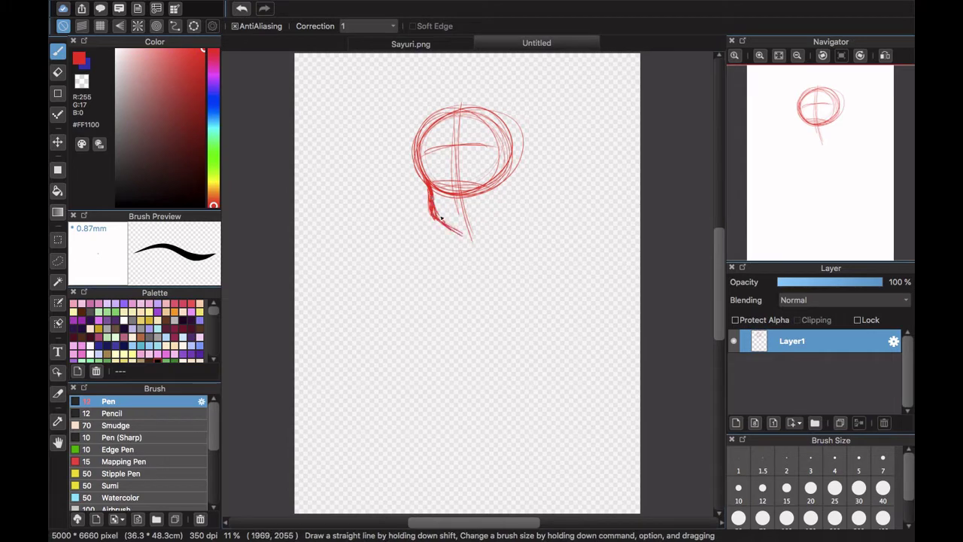
left_click_drag(441, 219, 462, 234)
- Set the eraser size to 40, check the Sayuri.png reference, and sketch the other jaw side and the ear in pen
key("e")
left_click(380, 44)
left_click(536, 43)
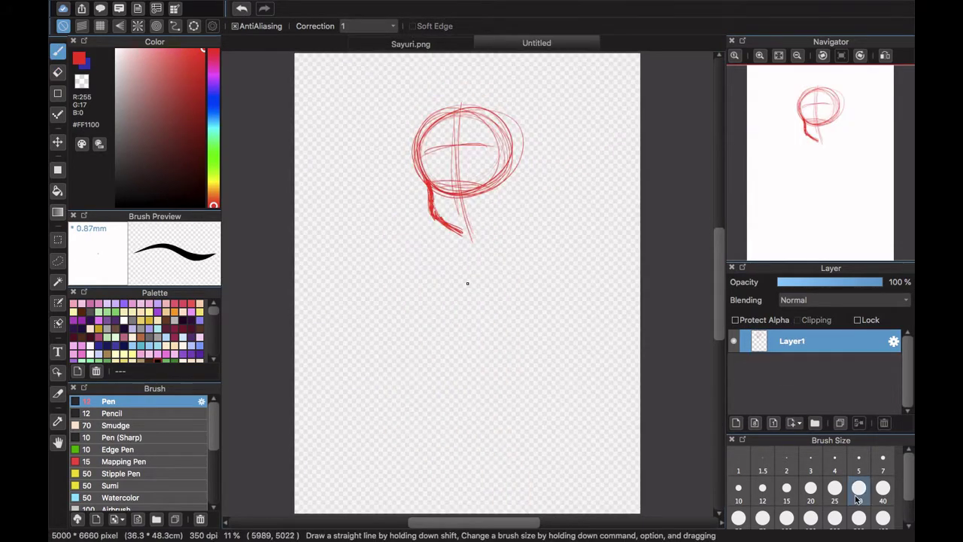
left_click(882, 487)
key("b")
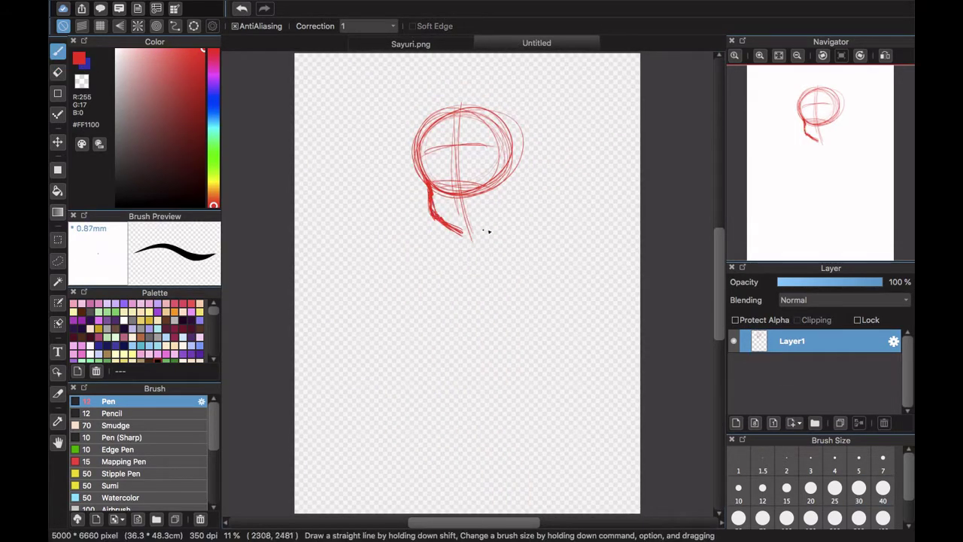
left_click_drag(500, 194, 493, 198)
- Compare with the Sayuri.png reference and sketch guide strokes on the forehead and along the cranium outline
left_click(411, 44)
left_click(536, 42)
left_click_drag(468, 115, 450, 139)
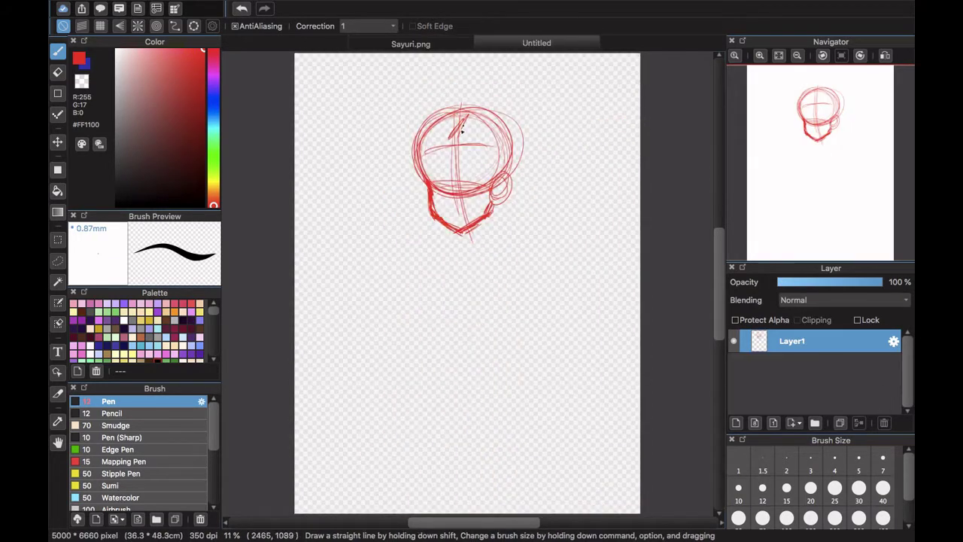
left_click_drag(513, 160, 493, 178)
mouse_move(450, 113)
left_mouse_down()
mouse_move(416, 154)
mouse_move(425, 175)
left_mouse_up()
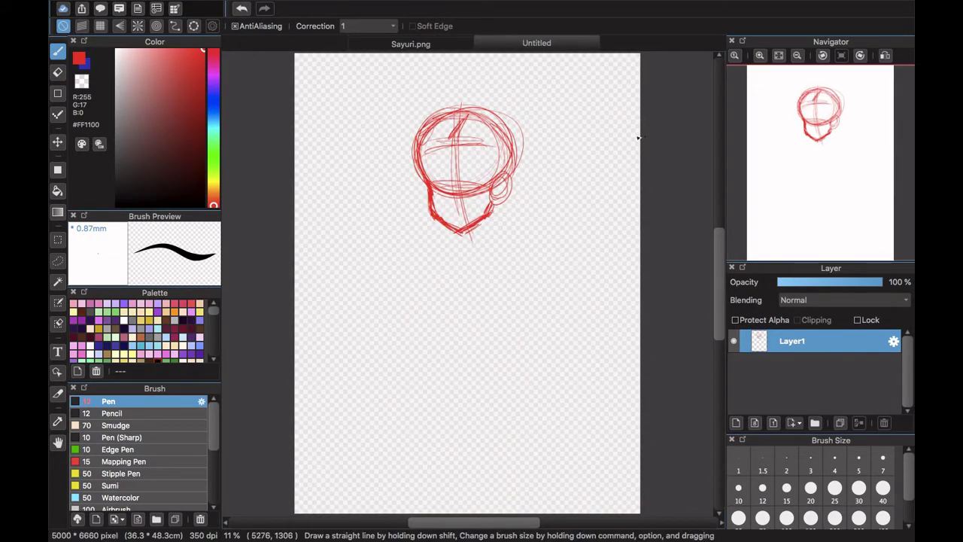
- Sketch the shoulders, chest and sides of the torso below the head, checking the Sayuri.png reference
left_click_drag(482, 263, 421, 253)
left_click_drag(423, 256, 441, 302)
left_click(410, 44)
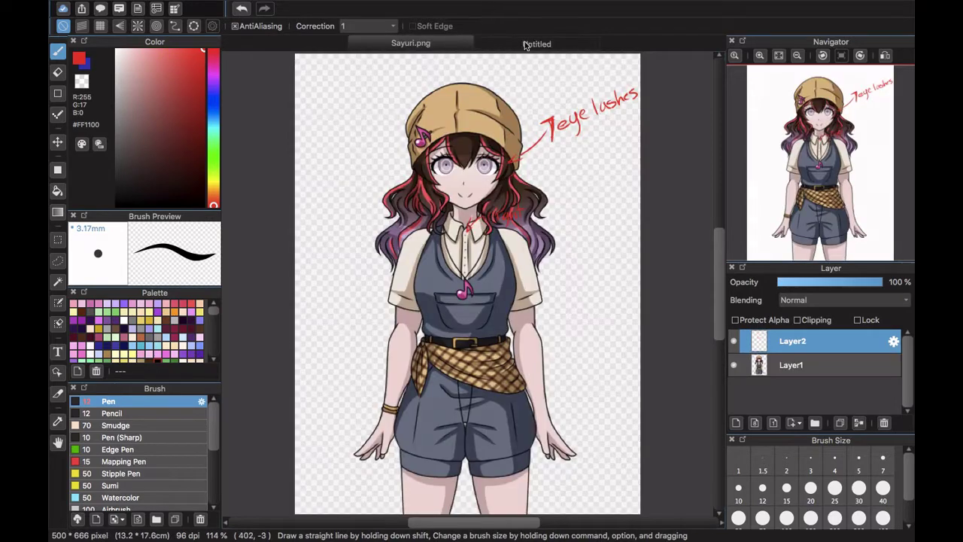
left_click(536, 43)
left_click_drag(474, 250, 511, 226)
left_click_drag(511, 227, 529, 284)
left_click_drag(467, 257, 432, 242)
mouse_move(433, 254)
left_mouse_down()
mouse_move(445, 305)
mouse_move(516, 306)
left_mouse_up()
left_click_drag(432, 270, 449, 333)
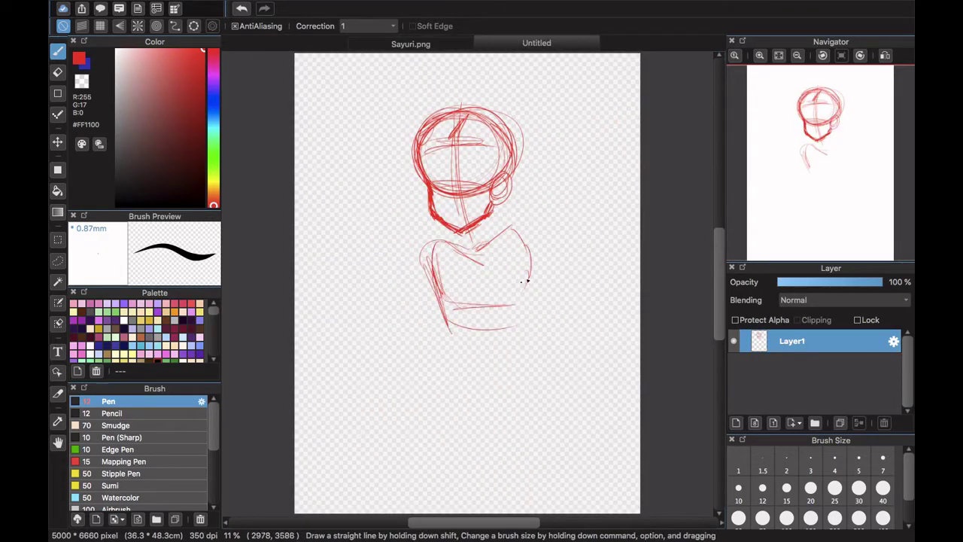
left_click_drag(528, 277, 523, 311)
- Sketch the shoulder joint and both upper arms hanging beside the torso, using Sayuri.png as reference
left_click(457, 45)
left_click(536, 43)
left_click_drag(522, 254, 505, 244)
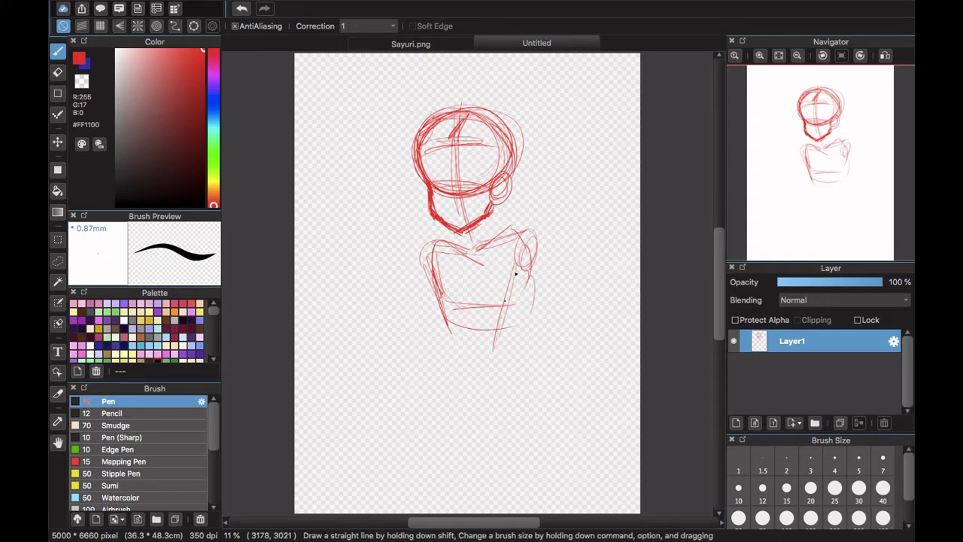
left_click(455, 44)
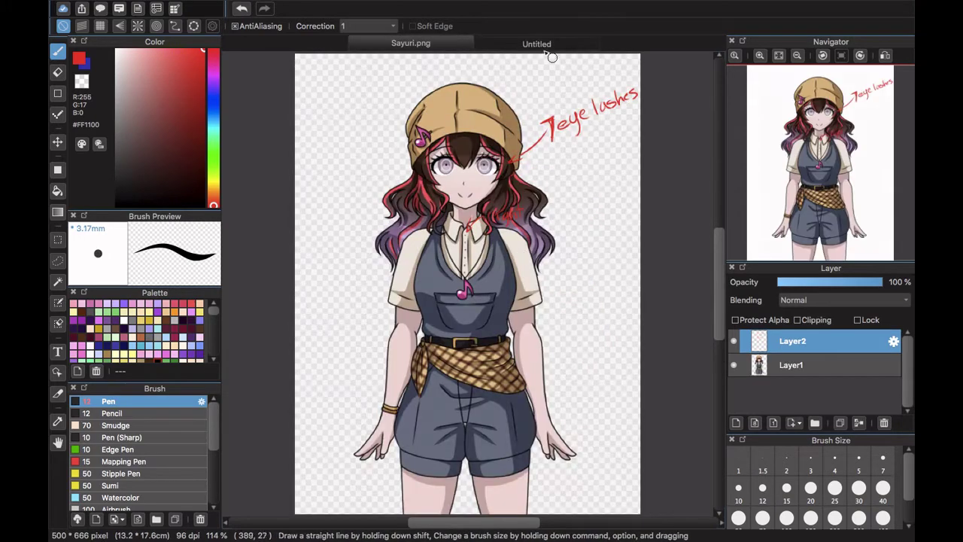
left_click(540, 44)
left_click_drag(436, 286, 425, 354)
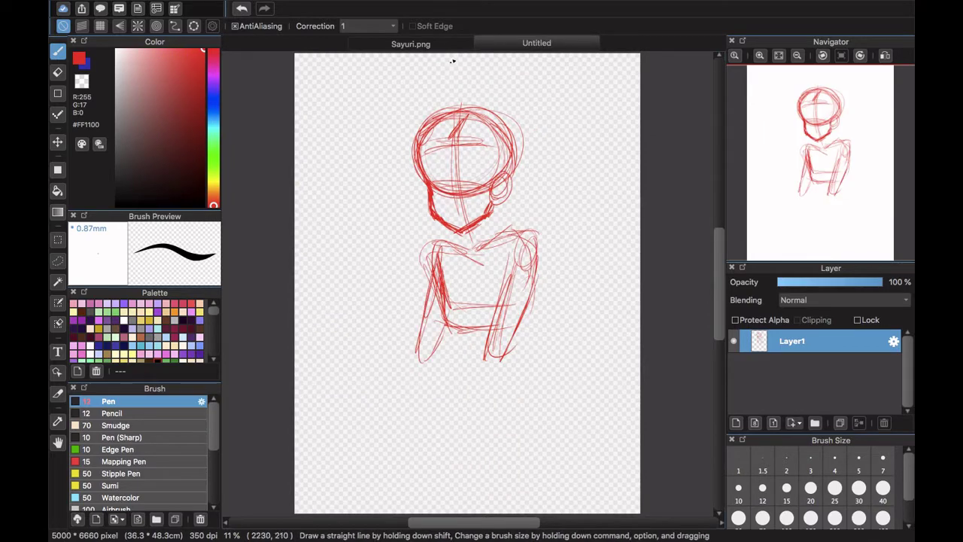
- Check Sayuri.png again and add the torso's centre line and horizontal contour lines across the ribcage and waist
left_click(448, 44)
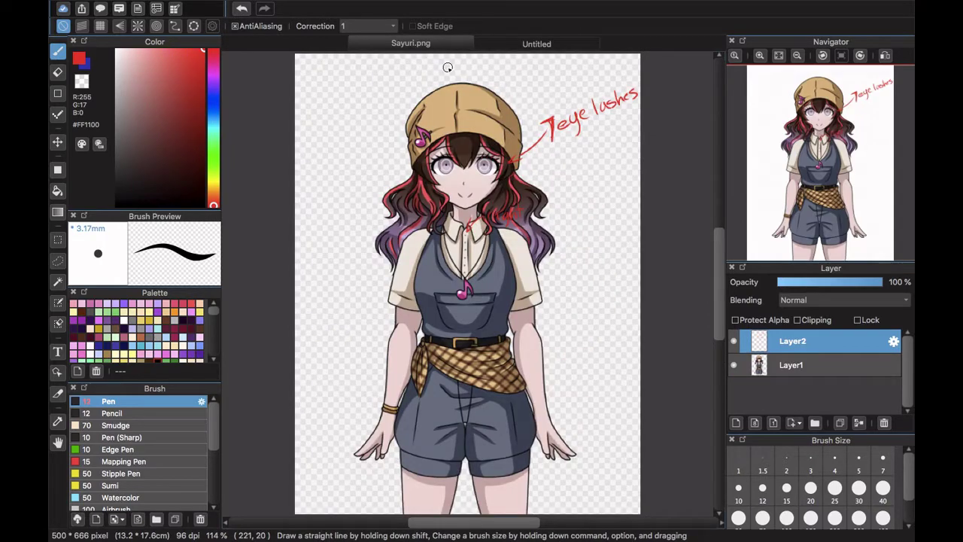
left_click(539, 45)
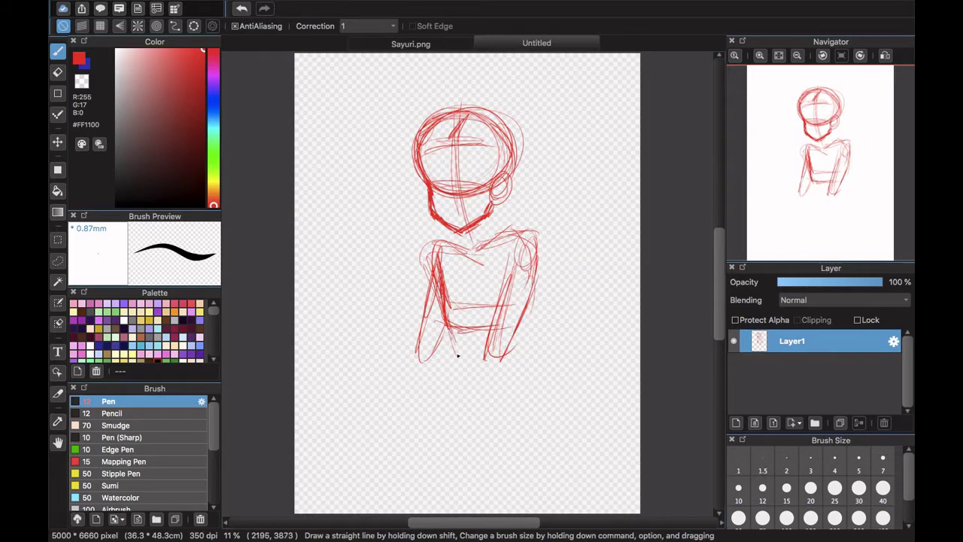
left_click_drag(498, 382, 500, 389)
left_click_drag(455, 295, 509, 298)
left_click_drag(452, 330, 522, 332)
- Enlarge the eraser to 21.77 mm and sketch an upper arm angled outward from the right-hand shoulder with the pen
left_click(57, 73)
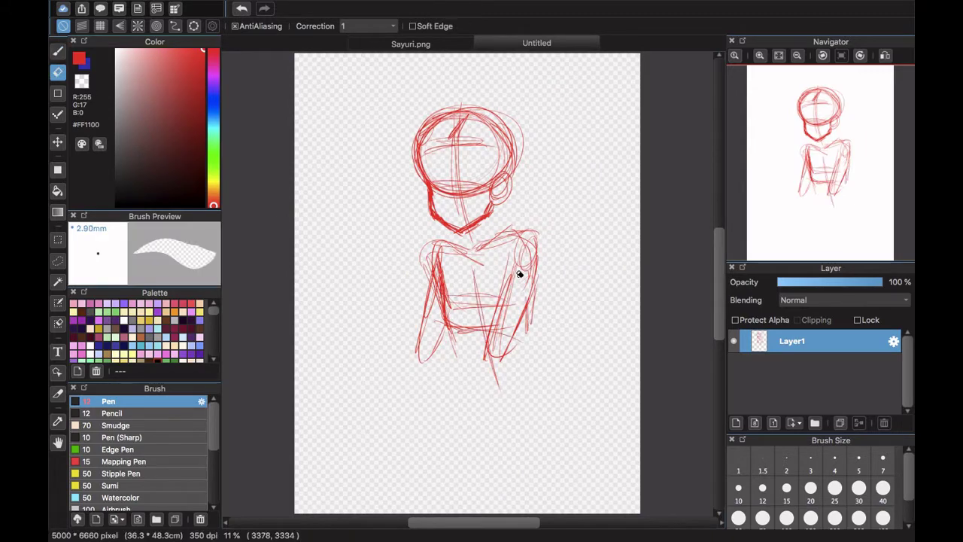
left_click(859, 518)
left_click(58, 51)
left_click_drag(516, 278, 564, 284)
- Transform the layer to move the whole figure sketch to the left on the canvas
key("super+t")
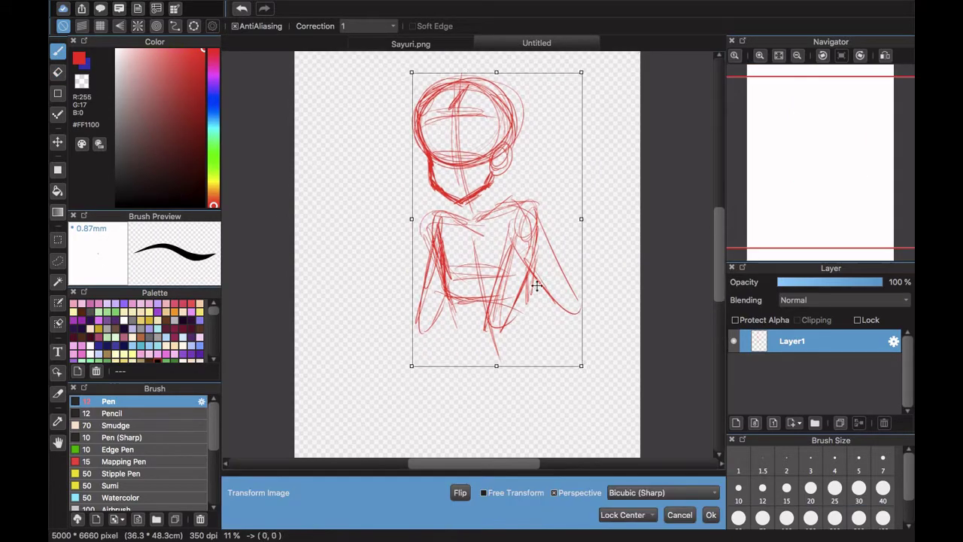
left_click_drag(464, 202, 434, 202)
left_click(708, 510)
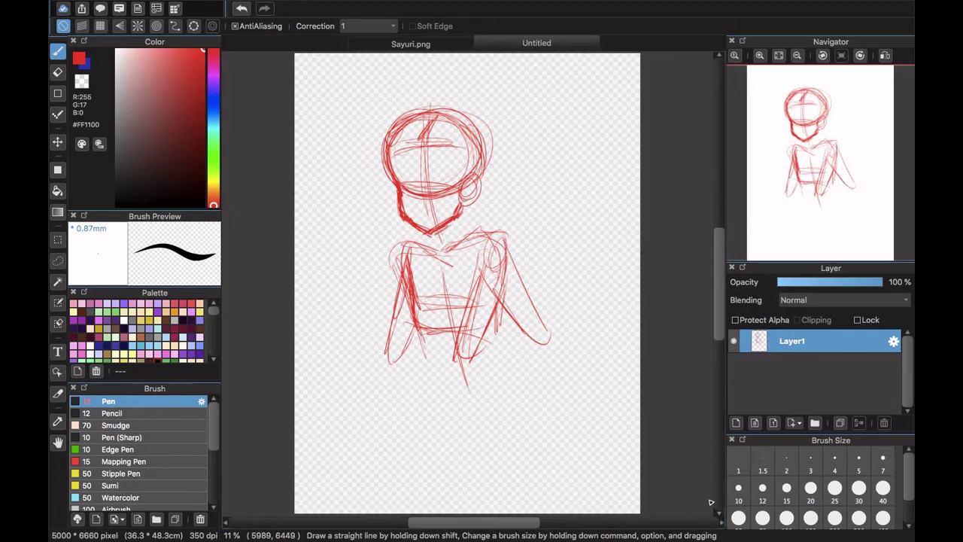
- Erase overlapping arm lines beside the torso and sketch the waist, hips and forearm lines below it
left_click(58, 72)
mouse_move(503, 326)
left_mouse_down()
mouse_move(496, 264)
mouse_move(497, 339)
left_mouse_up()
left_click(58, 52)
left_click_drag(415, 340, 479, 342)
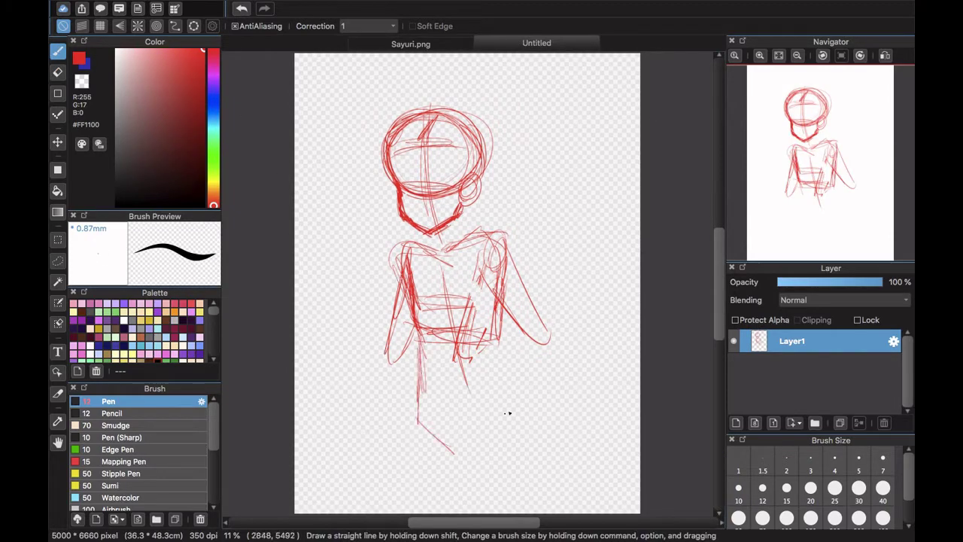
left_click_drag(508, 412, 462, 444)
left_click_drag(495, 334, 524, 399)
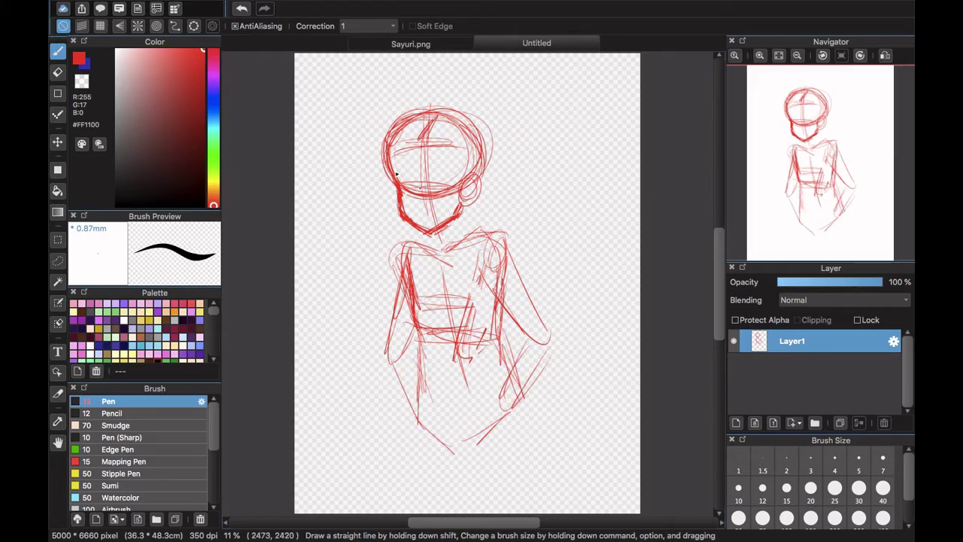
- Erase the entire torso, arms and hips, keeping only the head sketch
key("e")
mouse_move(491, 218)
left_mouse_down()
mouse_move(464, 261)
mouse_move(549, 265)
mouse_move(419, 432)
left_mouse_up()
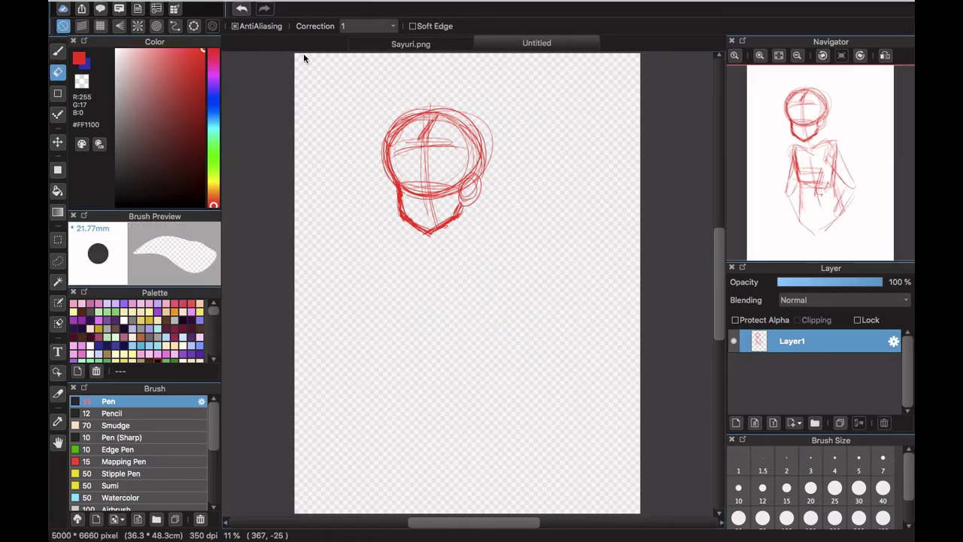
- Resize the canvas to 4000 × 4660 px, anchored at Top Center
left_click(203, 4)
left_click(236, 164)
left_click(453, 338)
key("BackSpace")
type("4000")
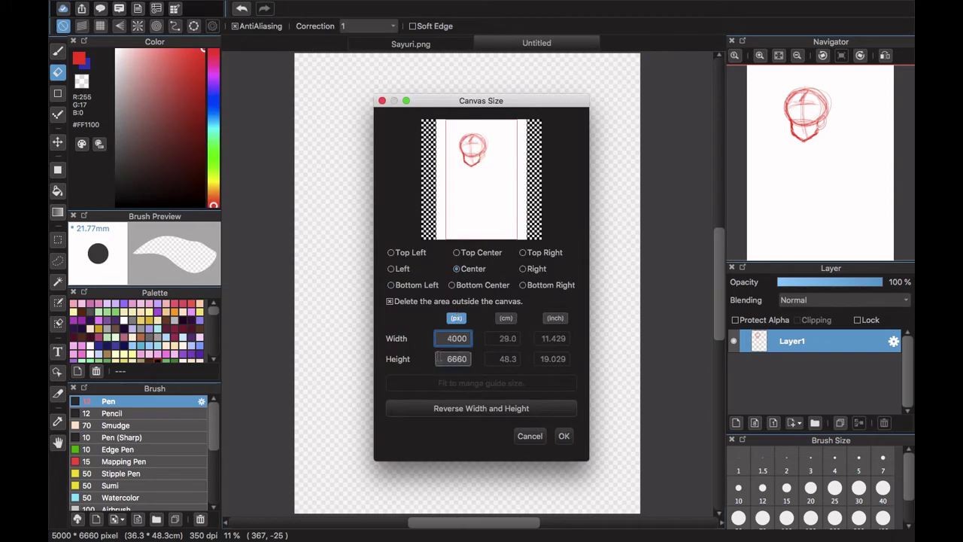
left_click(453, 359)
key("BackSpace")
type("4")
left_click(458, 253)
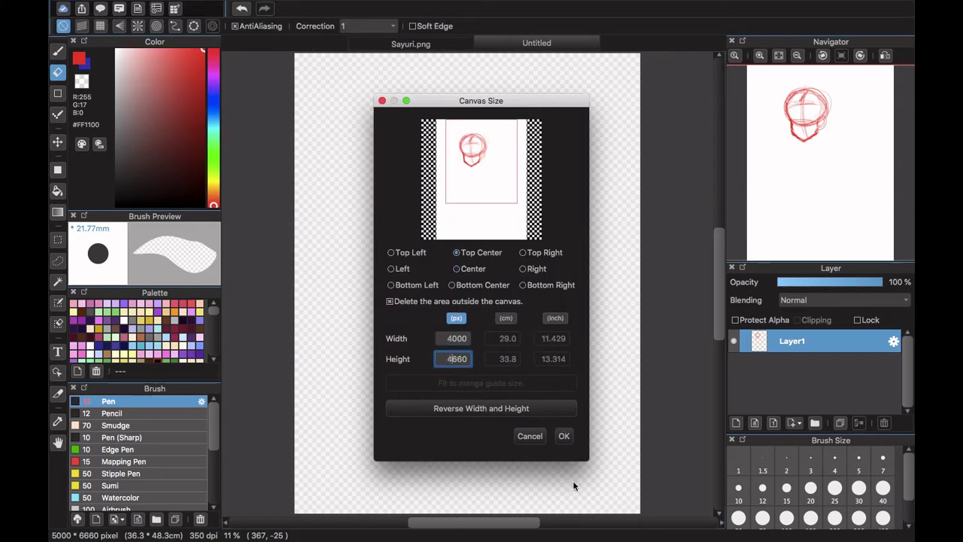
left_click(566, 437)
- Transform the head sketch to tilt it clockwise and reposition it in the upper part of the canvas
key("super+t")
left_click(797, 56)
left_click_drag(570, 198, 583, 224)
left_click_drag(486, 306, 499, 290)
left_click_drag(509, 365, 505, 340)
left_click_drag(487, 249, 501, 254)
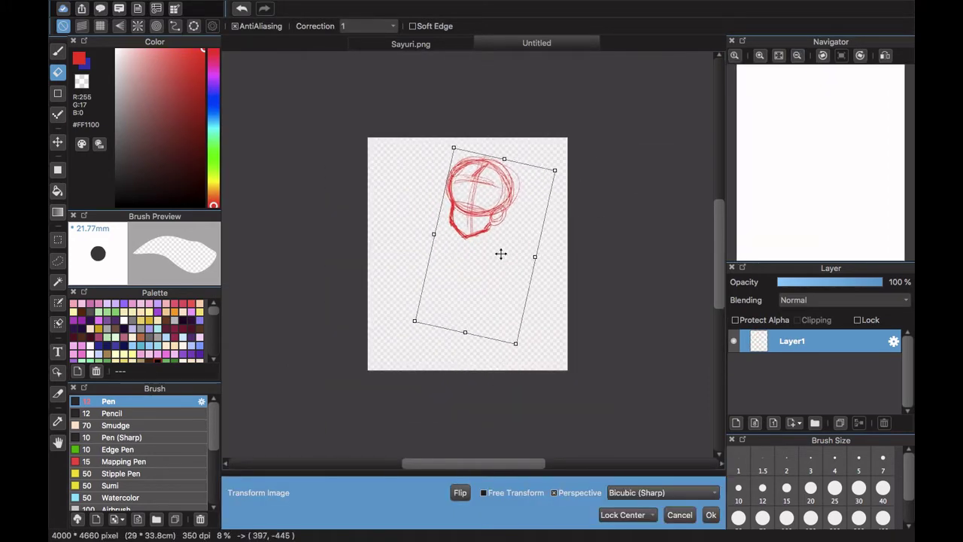
left_click_drag(652, 387, 639, 401)
left_click(711, 515)
- Sketch a tilted torso below the head with the pen, including shoulders, ribcage outline, centre line and contour lines
left_click(58, 51)
left_click(760, 56)
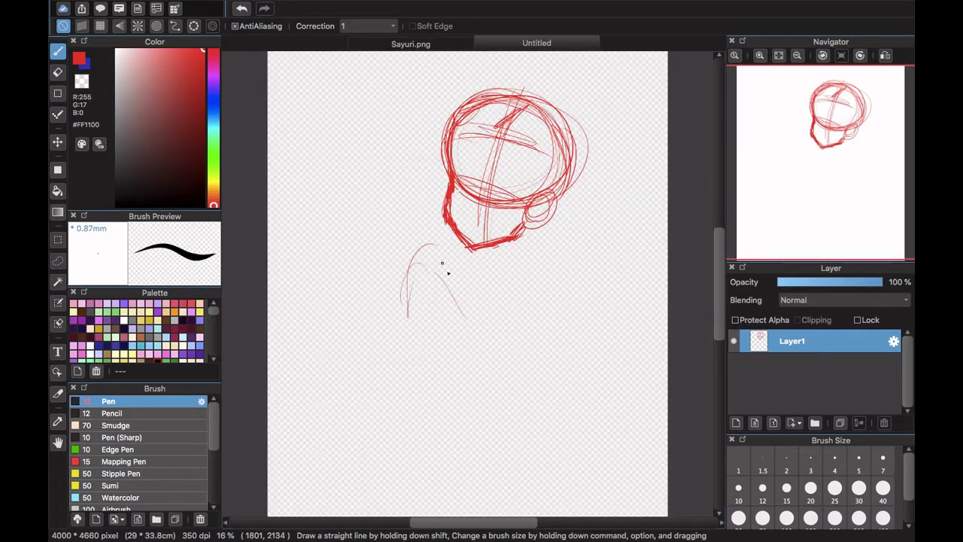
mouse_move(442, 262)
left_mouse_down()
mouse_move(481, 374)
mouse_move(465, 404)
left_mouse_up()
left_click_drag(388, 359, 455, 399)
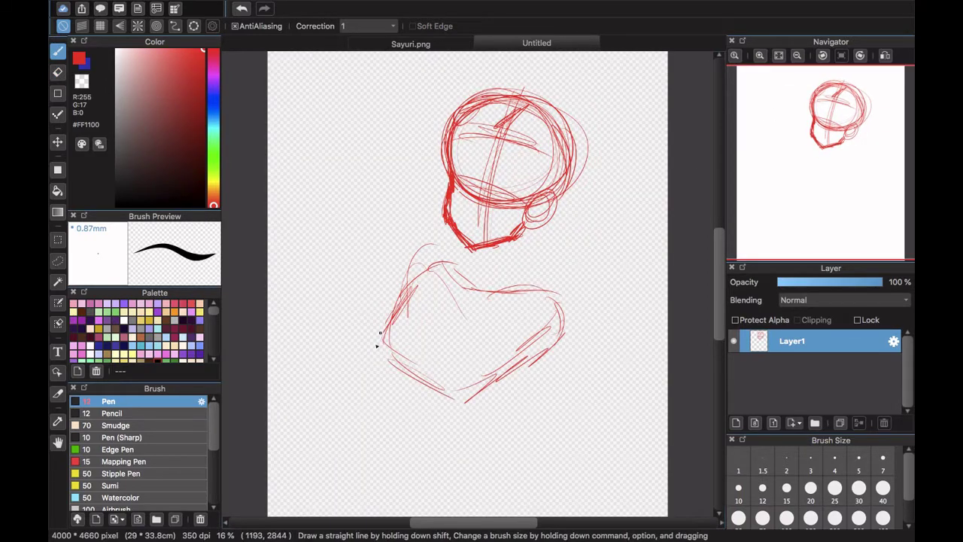
left_click_drag(399, 304, 373, 366)
left_click_drag(460, 288, 350, 464)
left_click_drag(413, 298, 494, 354)
left_click_drag(379, 324, 463, 366)
- Lasso the head sketch, rotate it further clockwise and reposition it above the torso, and clear the selection
left_click(58, 260)
mouse_move(428, 63)
left_mouse_down()
mouse_move(479, 58)
mouse_move(433, 62)
left_mouse_up()
key("super+t")
left_click_drag(815, 111, 828, 113)
left_click_drag(687, 180, 693, 222)
left_click_drag(519, 241, 547, 261)
left_click(711, 514)
key("super+d")
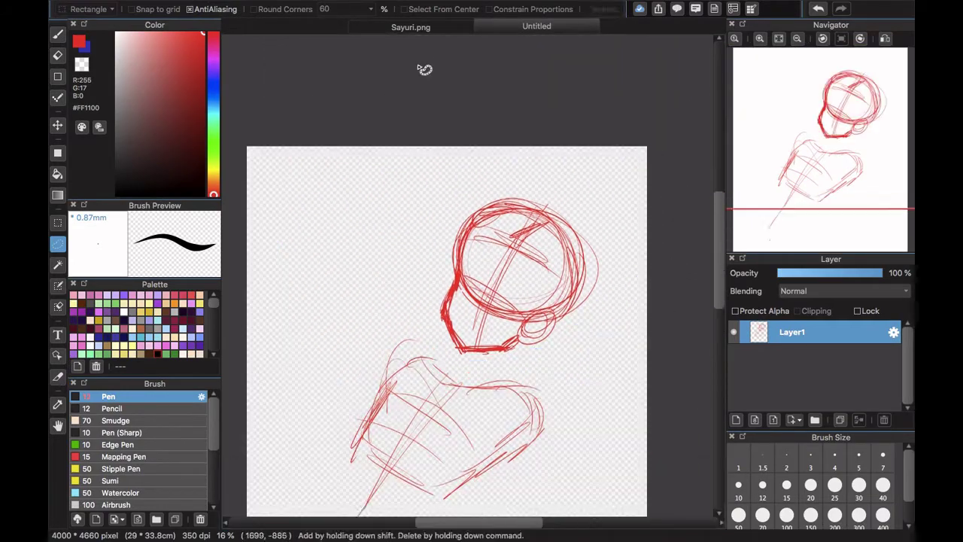
- Sketch an oval shoulder joint on the right-hand side of the torso with the pen
left_click(58, 34)
left_click_drag(827, 140, 819, 172)
left_click_drag(525, 332, 512, 362)
left_click_drag(797, 72, 782, 76)
mouse_move(544, 275)
left_mouse_down()
mouse_move(540, 341)
mouse_move(528, 324)
left_mouse_up()
- Check the Sayuri.png reference and sketch the raised left-hand arm, bent at the elbow with its forearm going up
left_click(423, 44)
left_click(544, 44)
left_click_drag(407, 295, 319, 340)
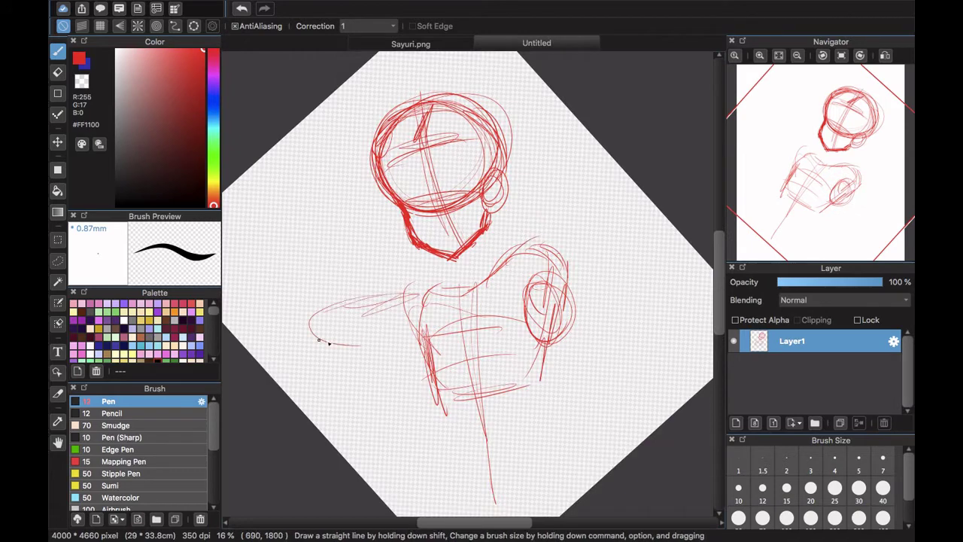
mouse_move(336, 307)
left_mouse_down()
mouse_move(298, 278)
mouse_move(295, 331)
left_mouse_up()
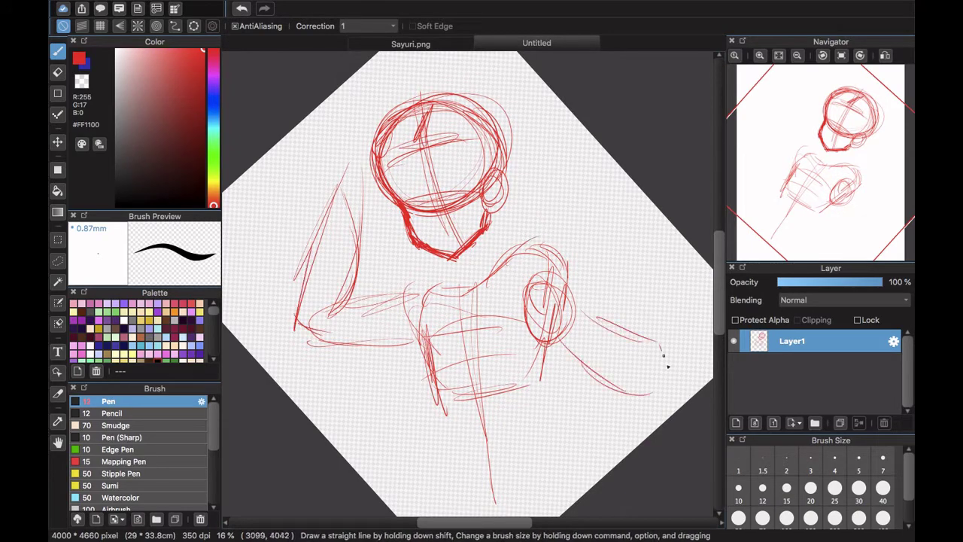
- Sketch the lowered arm extending from the oval shoulder joint, with a rounded elbow end
left_click_drag(666, 361, 667, 373)
left_click_drag(568, 300, 663, 362)
left_click_drag(576, 265, 659, 328)
left_click_drag(813, 142, 827, 150)
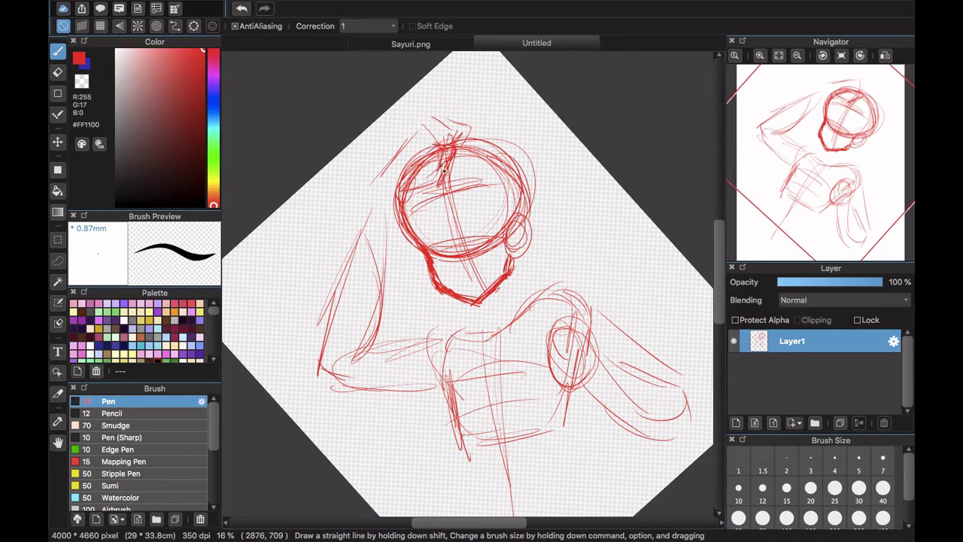
- Sketch the waist and hip lines running down from both sides of the ribcage
left_click_drag(819, 154, 794, 198)
left_click_drag(410, 312, 421, 476)
left_click_drag(420, 322, 430, 444)
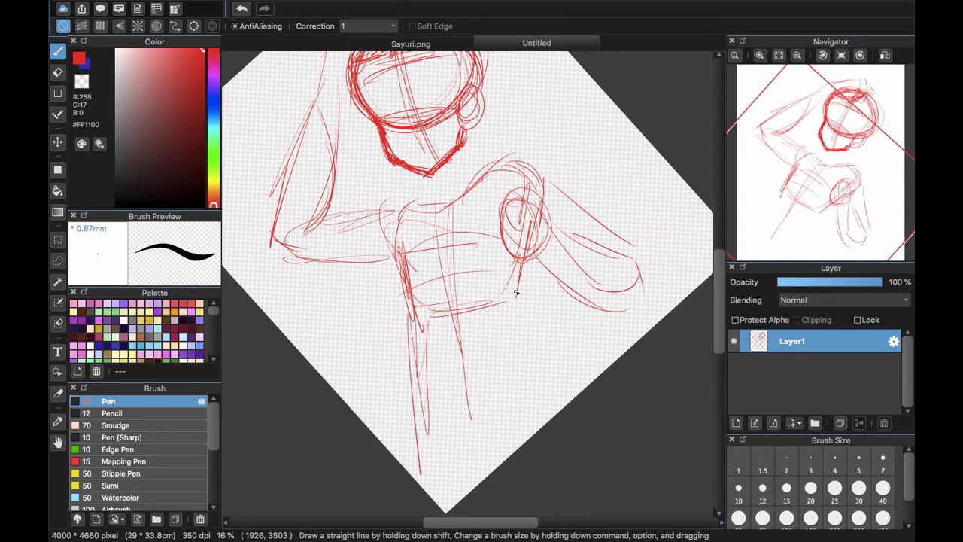
left_click_drag(516, 292, 575, 401)
left_click_drag(528, 345, 575, 396)
- Fit the unrotated canvas in view and erase the rough hand strokes above the head
left_click(779, 56)
left_click(840, 56)
left_click(58, 73)
mouse_move(502, 128)
left_mouse_down()
mouse_move(489, 148)
mouse_move(540, 141)
left_mouse_up()
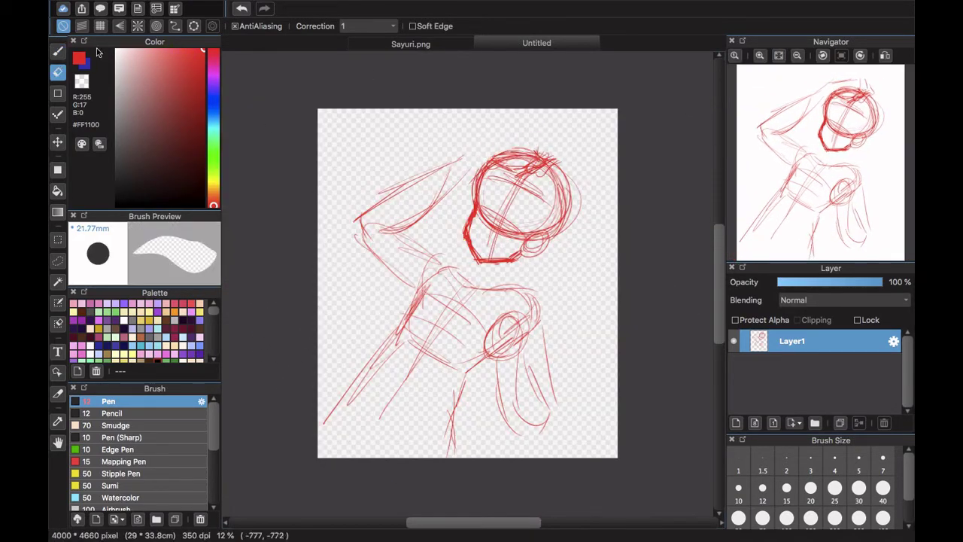
- Undo the eraser stroke, the waist and hip lines, and the latest hand strokes above the head
left_click(58, 52)
left_click(241, 9)
left_click(241, 9)
left_click(242, 9)
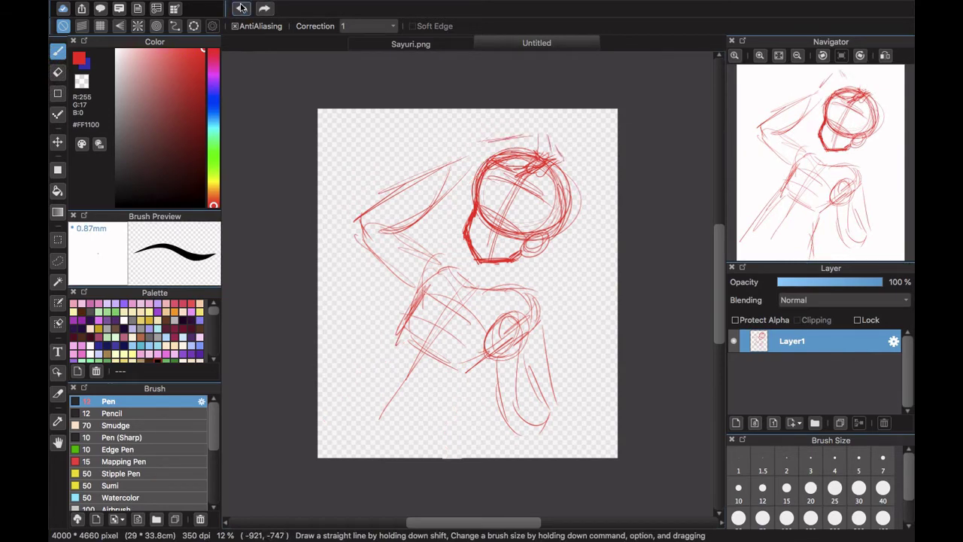
left_click(242, 9)
left_click(242, 9)
left_click(240, 7)
- Redraw the waist and hip lines below the ribcage and rough in the raised hand above the head
left_click(243, 286)
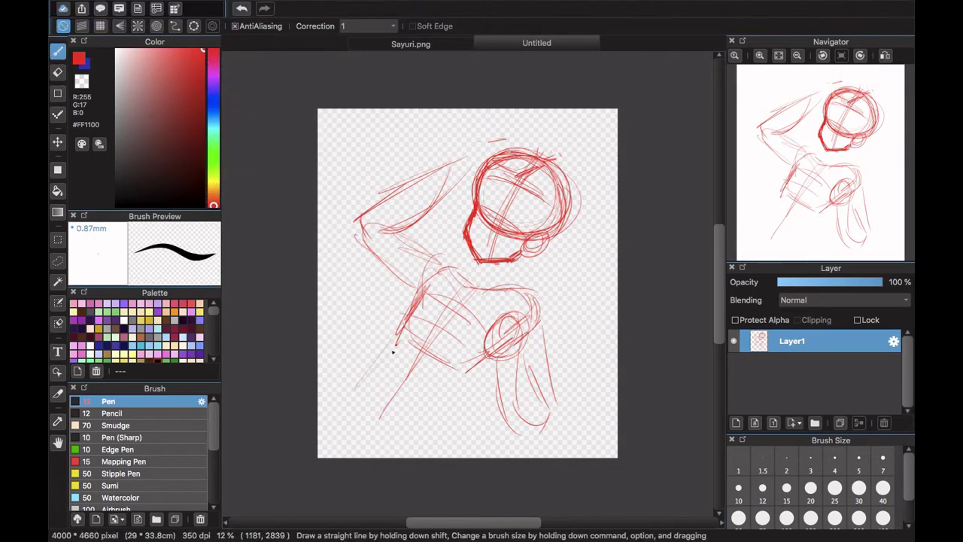
left_click_drag(397, 345, 319, 445)
left_click_drag(449, 421, 458, 389)
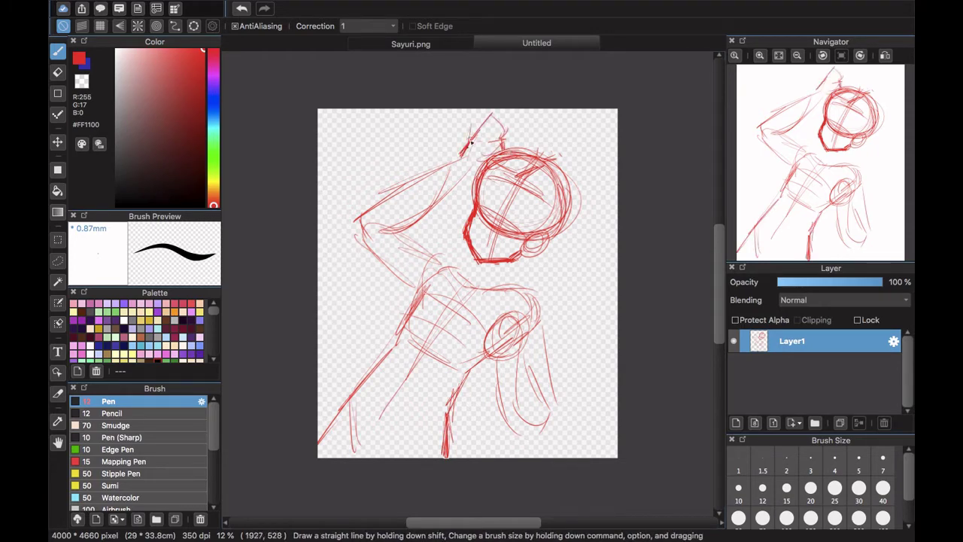
- Lower the opacity of the red sketch layer and add a new layer above it
left_click(832, 284)
left_click(736, 422)
- Set the brush colour to blue (#2400FF) and sketch the first bangs over the left side of the forehead
left_click(214, 98)
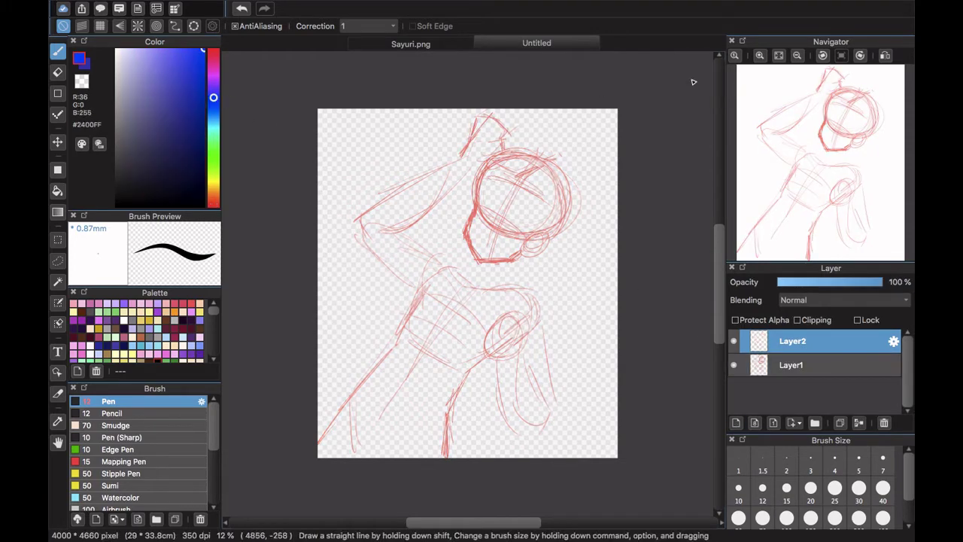
left_click(759, 56)
left_click_drag(797, 144, 839, 130)
left_click_drag(798, 73, 782, 72)
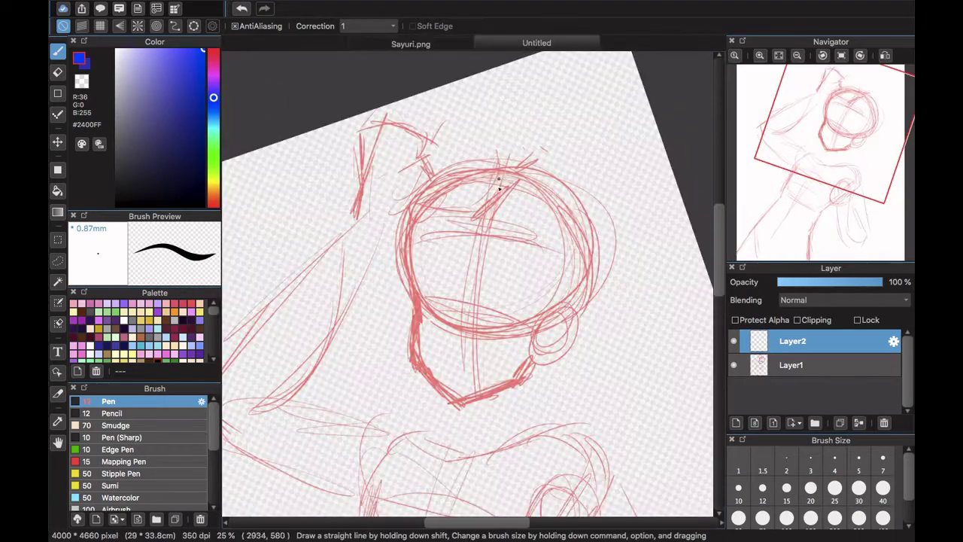
left_click_drag(451, 219, 445, 285)
left_click_drag(462, 215, 460, 291)
left_click_drag(428, 253, 397, 268)
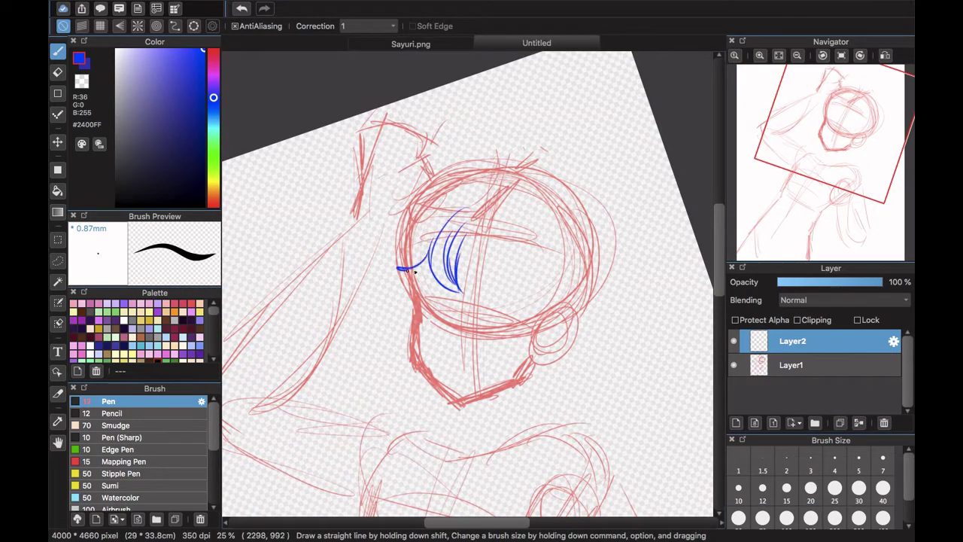
- Sketch the remaining bangs and the strands curving past the right temple, using Sayuri.png as reference
left_click(410, 44)
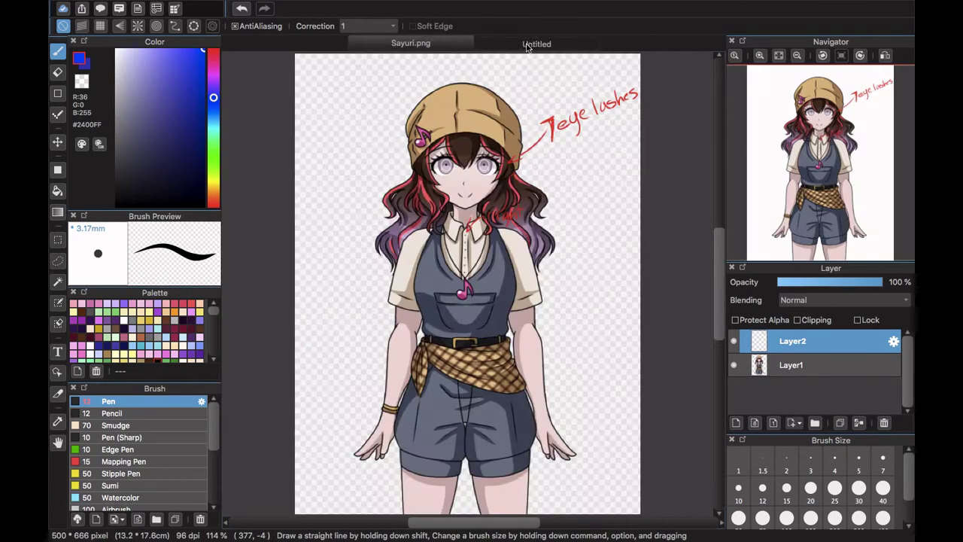
left_click(536, 44)
mouse_move(507, 227)
left_mouse_down()
mouse_move(519, 293)
mouse_move(538, 294)
left_mouse_up()
mouse_move(523, 260)
left_mouse_down()
mouse_move(536, 295)
mouse_move(483, 346)
left_mouse_up()
left_click(411, 44)
left_click(536, 44)
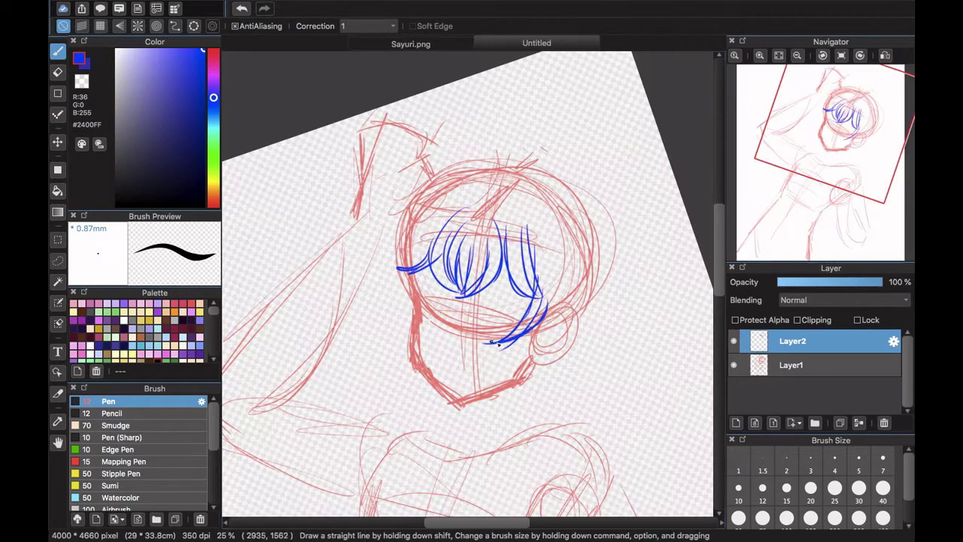
- Sketch the long wavy front lock on the right, running from the temple past the jaw to the shoulder
left_click_drag(571, 268, 493, 348)
left_click_drag(527, 336, 511, 436)
left_click(834, 160)
mouse_move(520, 199)
left_mouse_down()
mouse_move(495, 295)
mouse_move(513, 293)
left_mouse_up()
left_click_drag(483, 289, 479, 361)
left_click_drag(498, 328, 451, 359)
left_click_drag(476, 243, 455, 325)
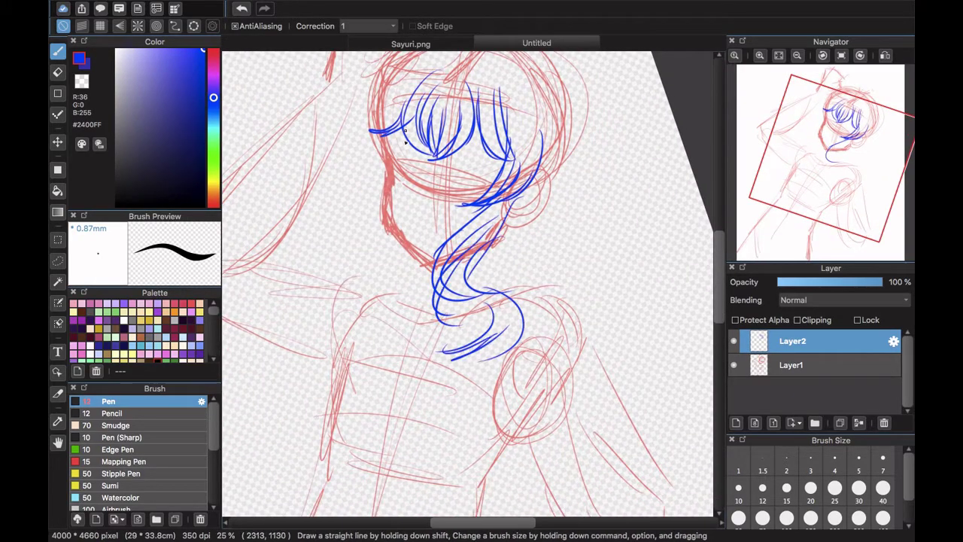
- Sketch the wavy hair locks along the left side of the face down to the shoulder
left_click_drag(382, 140, 332, 290)
left_click_drag(340, 239, 339, 302)
left_click_drag(385, 173, 351, 292)
mouse_move(834, 143)
left_mouse_down()
mouse_move(831, 116)
mouse_move(831, 126)
left_mouse_up()
mouse_move(423, 225)
left_mouse_down()
mouse_move(374, 252)
mouse_move(420, 302)
left_mouse_up()
mouse_move(435, 278)
left_mouse_down()
mouse_move(433, 141)
mouse_move(446, 227)
left_mouse_up()
- Trace the left cheek and jaw, and add the eye guide lines and a small mouth line
mouse_move(451, 186)
left_mouse_down()
mouse_move(445, 218)
mouse_move(492, 308)
left_mouse_up()
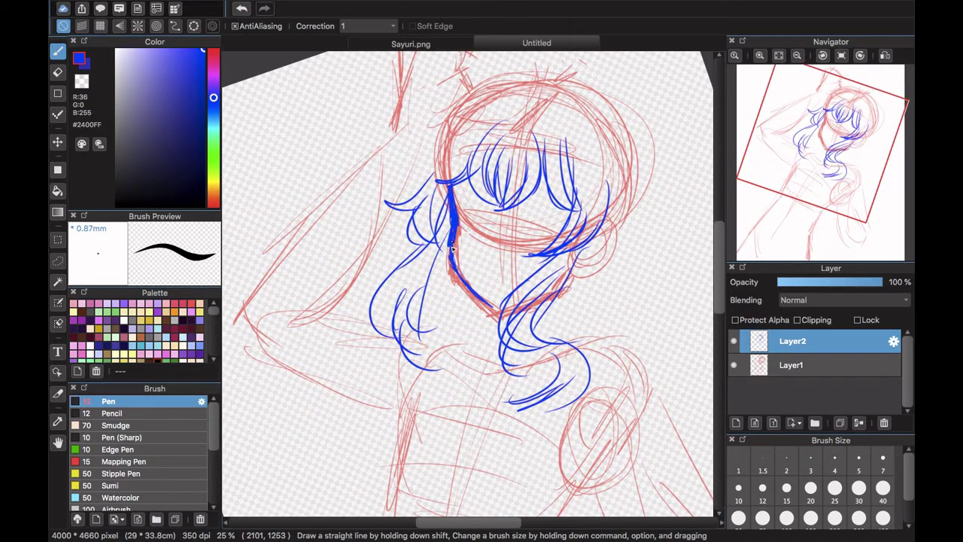
left_click_drag(452, 182, 577, 210)
left_click_drag(442, 237, 547, 246)
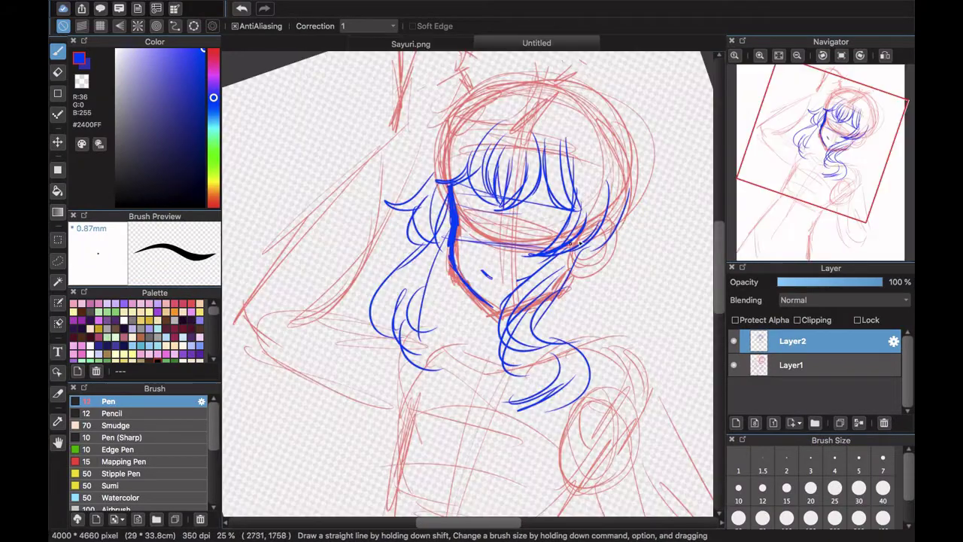
- Add curls beside the right ear and at the lower ends of both front locks
left_click_drag(605, 235, 536, 329)
left_click_drag(395, 340, 378, 403)
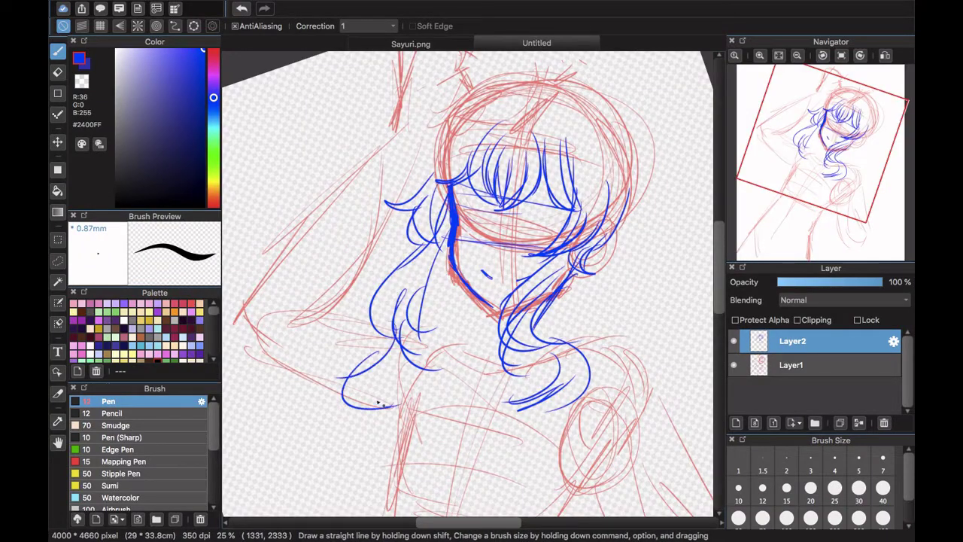
left_click_drag(572, 386, 506, 432)
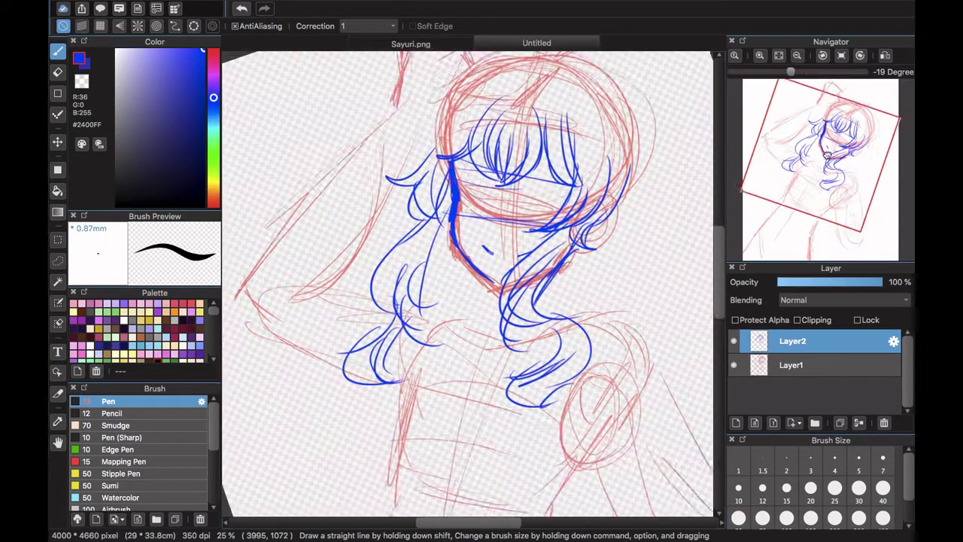
left_click_drag(594, 234, 645, 318)
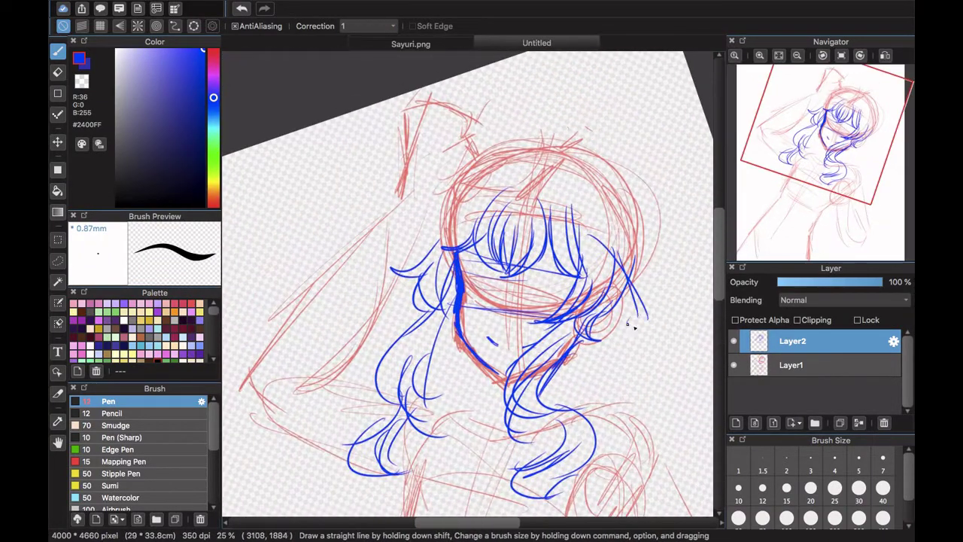
- Draw the two curved edges of the hat band across the head and more hair strands at its ends
left_click_drag(436, 197, 609, 177)
left_click_drag(422, 227, 639, 181)
left_click_drag(486, 235, 590, 212)
left_click_drag(444, 230, 373, 253)
left_click_drag(606, 273, 622, 314)
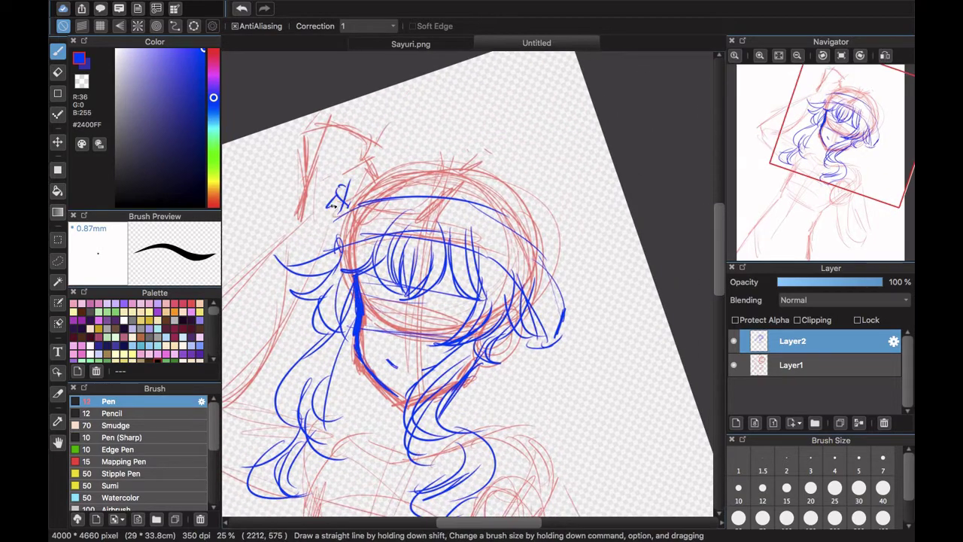
- Draw the hat's puffy outline over the head, with small gathered folds at its left edge
left_click_drag(336, 197, 320, 214)
left_click_drag(364, 175, 434, 159)
mouse_move(405, 156)
left_mouse_down()
mouse_move(472, 150)
mouse_move(549, 185)
left_mouse_up()
left_click_drag(557, 188, 583, 284)
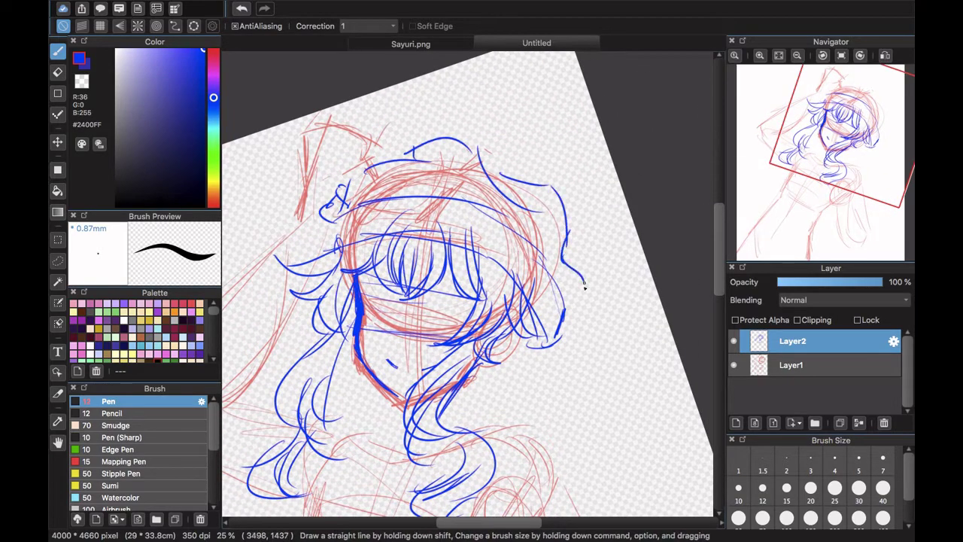
- Add ribbing lines across the hat band and a thick music-note pin at its left end
left_click_drag(463, 202, 453, 240)
left_click_drag(513, 226, 502, 260)
left_click_drag(361, 205, 353, 233)
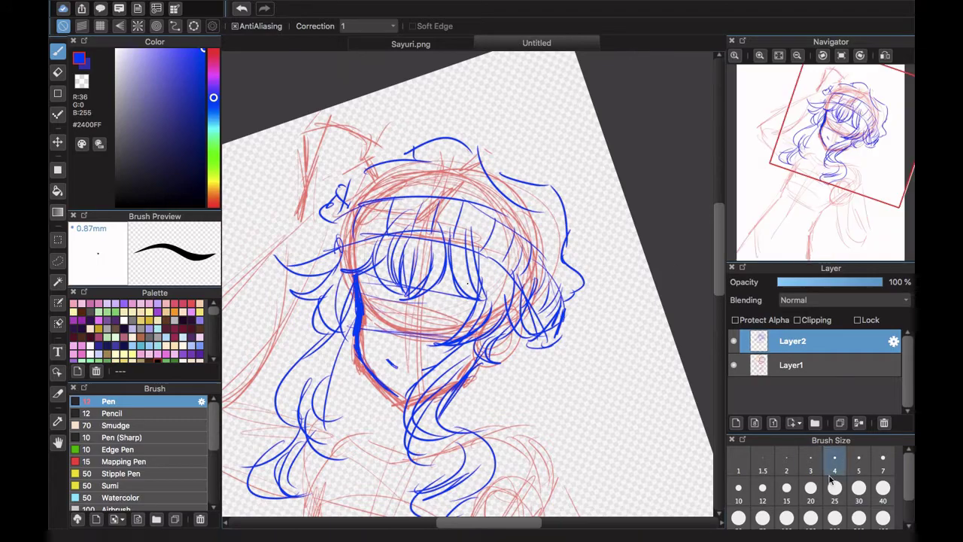
left_click_drag(352, 217, 334, 247)
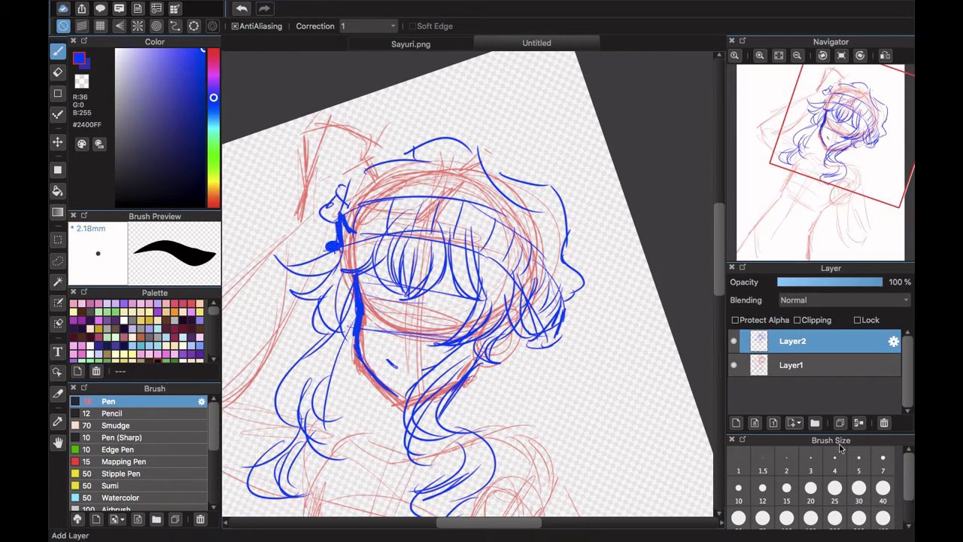
- Check Sayuri.png and sketch the back hair flowing out behind the right shoulder
mouse_move(844, 140)
left_mouse_down()
mouse_move(814, 168)
mouse_move(810, 154)
left_mouse_up()
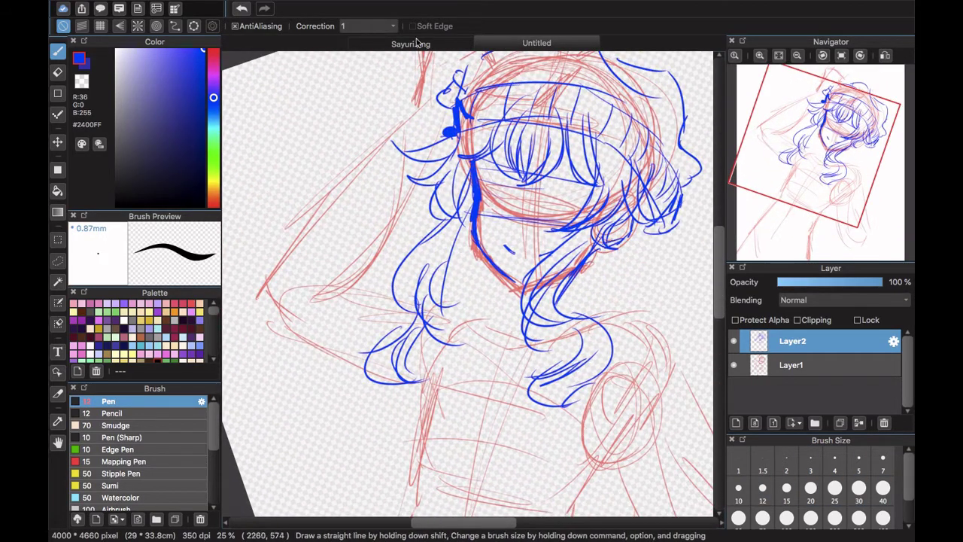
left_click(410, 43)
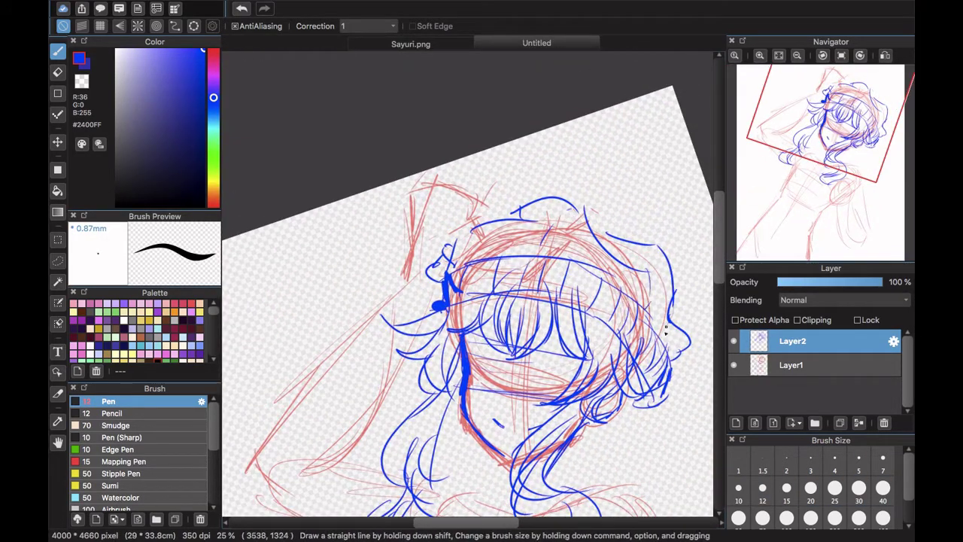
scroll(665, 328, "down", 5)
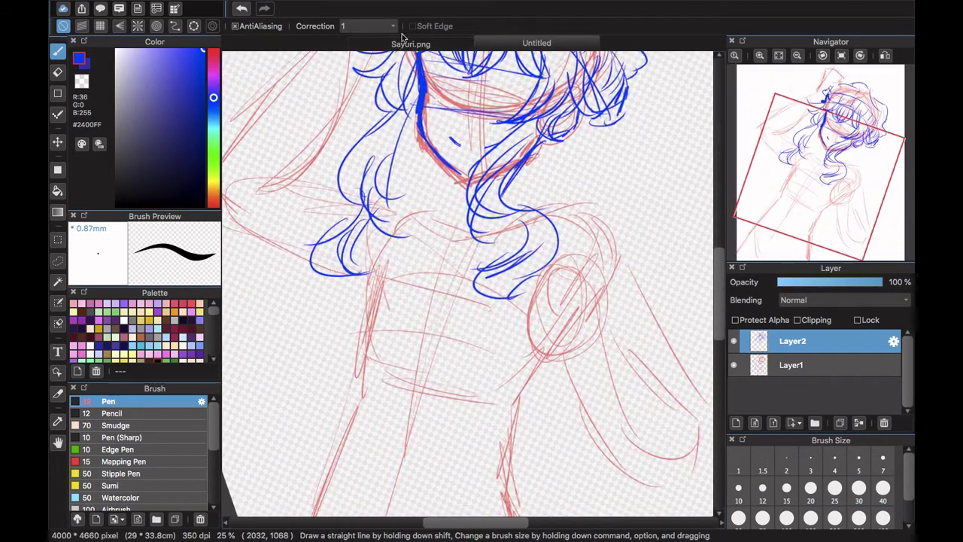
mouse_move(591, 123)
left_mouse_down()
mouse_move(644, 197)
mouse_move(691, 200)
left_mouse_up()
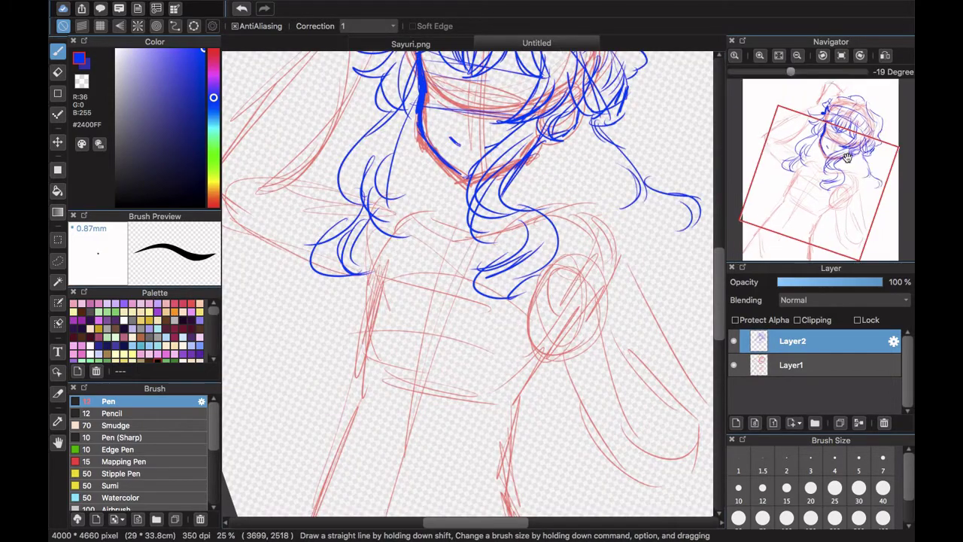
- Draw the left contour of the torso from the shoulder to the waist, using Sayuri.png as reference
scroll(522, 253, "left", 5)
left_click(410, 43)
left_click(553, 42)
left_click_drag(500, 218, 430, 307)
left_click_drag(475, 238, 423, 331)
left_click_drag(428, 303, 424, 385)
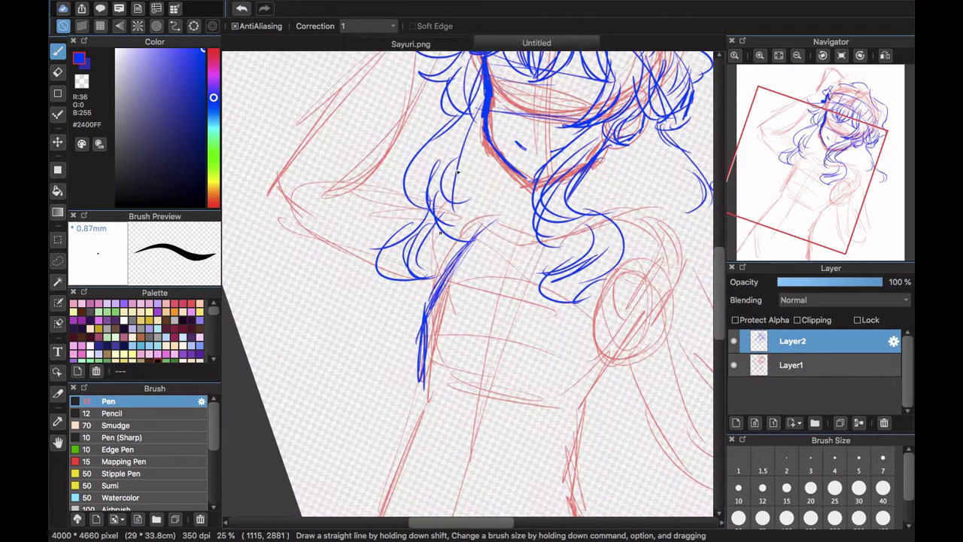
- Sketch the waistline across the torso and the right side of the waist, using Sayuri.png as reference
left_click(411, 43)
left_click(537, 43)
scroll(467, 263, "down", 4)
mouse_move(423, 273)
left_mouse_down()
mouse_move(416, 303)
mouse_move(564, 299)
left_mouse_up()
mouse_move(426, 260)
left_mouse_down()
mouse_move(414, 304)
mouse_move(457, 309)
left_mouse_up()
left_click_drag(476, 304, 577, 336)
left_click_drag(571, 328, 591, 312)
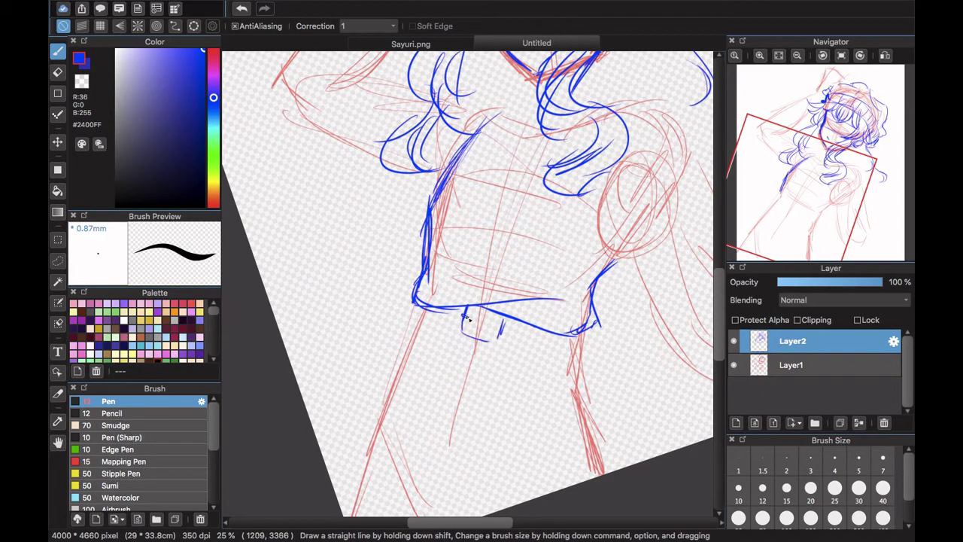
- Check the reference character, switch to Google Chrome and search for images of belts
left_click(410, 43)
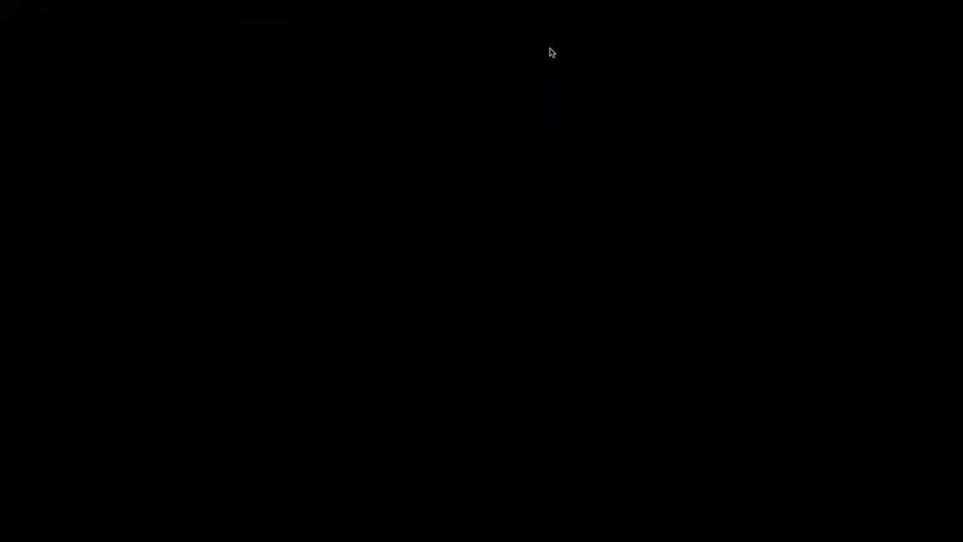
type("belts")
key("Return")
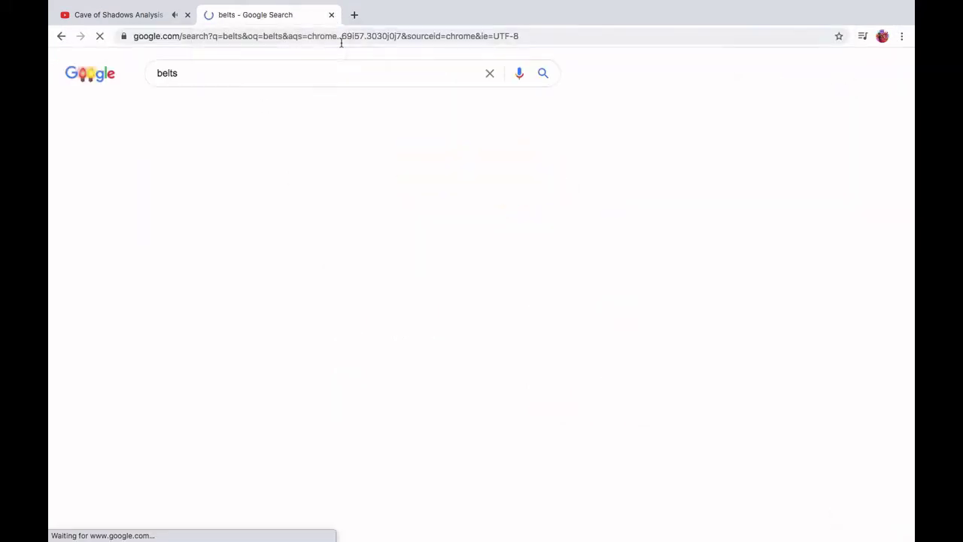
left_click(271, 106)
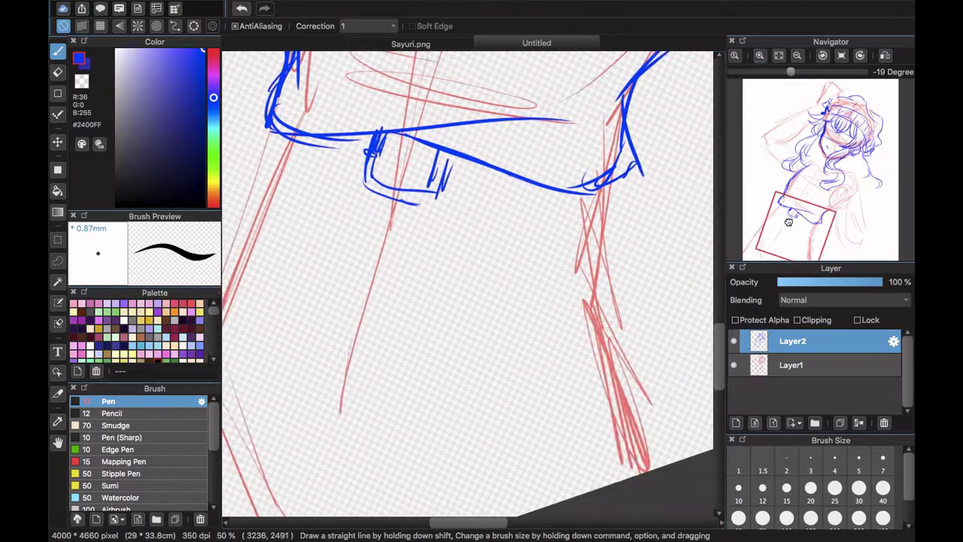
left_click_drag(449, 190, 425, 301)
left_click(242, 8)
left_click(243, 7)
- Sketch the details of the belt buckle below the waistline
left_click_drag(489, 237, 424, 203)
mouse_move(396, 135)
left_mouse_down()
mouse_move(369, 163)
mouse_move(382, 191)
left_mouse_up()
left_click_drag(373, 153, 412, 200)
left_click_drag(406, 176, 393, 216)
left_click_drag(413, 179, 406, 218)
- Check Sayuri.png and add a long clothing line along the left side of the torso
mouse_move(779, 217)
left_mouse_down()
mouse_move(796, 221)
mouse_move(810, 187)
left_mouse_up()
left_click(410, 43)
left_click(521, 42)
left_click_drag(444, 121, 331, 281)
- Draw the right contour of the torso from the armhole down to the waist
left_click_drag(812, 185, 831, 174)
mouse_move(591, 198)
left_mouse_down()
mouse_move(632, 209)
mouse_move(531, 403)
left_mouse_up()
mouse_move(832, 173)
left_mouse_down()
mouse_move(831, 164)
mouse_move(829, 194)
left_mouse_up()
left_click_drag(547, 214, 519, 350)
mouse_move(630, 65)
left_mouse_down()
mouse_move(686, 118)
mouse_move(537, 374)
left_mouse_up()
- Sketch the folds and wavy strands hanging beside the right side of the waist
left_click_drag(477, 407, 538, 443)
mouse_move(829, 194)
left_mouse_down()
mouse_move(820, 233)
mouse_move(820, 206)
left_mouse_up()
left_click_drag(487, 343, 497, 450)
left_click_drag(499, 440, 537, 438)
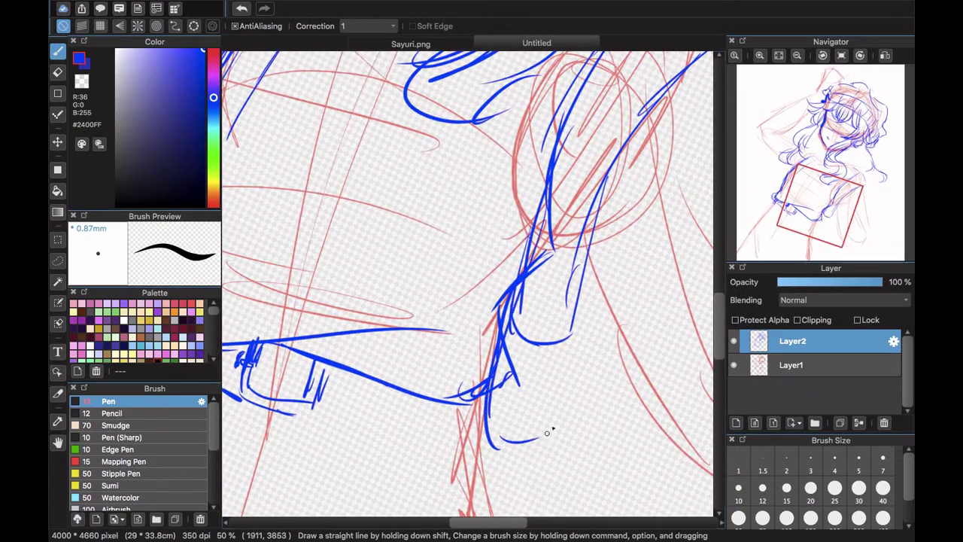
left_click_drag(602, 238, 544, 453)
- Draw the belt's lower edge and loops across the waist, using the belt image results as reference
left_click_drag(820, 205, 793, 218)
left_click_drag(459, 263, 561, 303)
left_click_drag(449, 231, 450, 226)
left_click_drag(551, 240, 535, 292)
mouse_move(559, 244)
left_mouse_down()
mouse_move(544, 304)
mouse_move(612, 304)
left_mouse_up()
left_click_drag(637, 248, 623, 298)
left_click(779, 56)
left_click_drag(408, 380, 487, 414)
left_click_drag(466, 406, 507, 411)
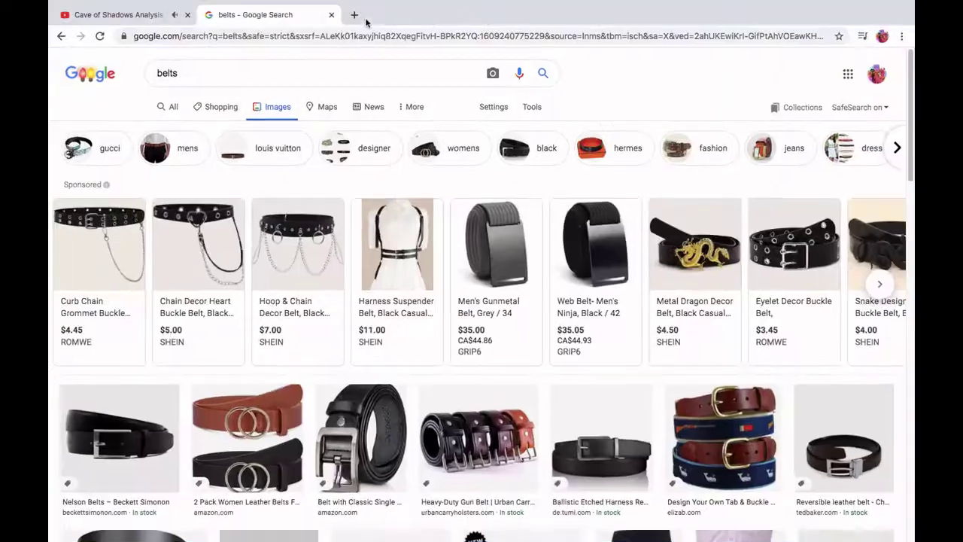
left_click(351, 14)
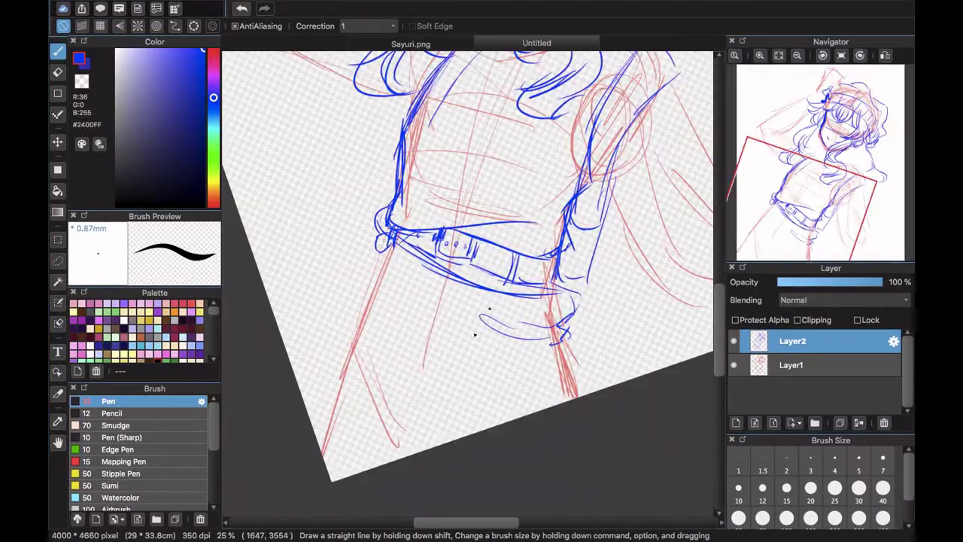
- Draw the lower edge of the shirt tied around the hips and compare it with Sayuri.png
mouse_move(382, 265)
left_mouse_down()
mouse_move(445, 370)
mouse_move(526, 414)
left_mouse_up()
left_click_drag(566, 340, 588, 382)
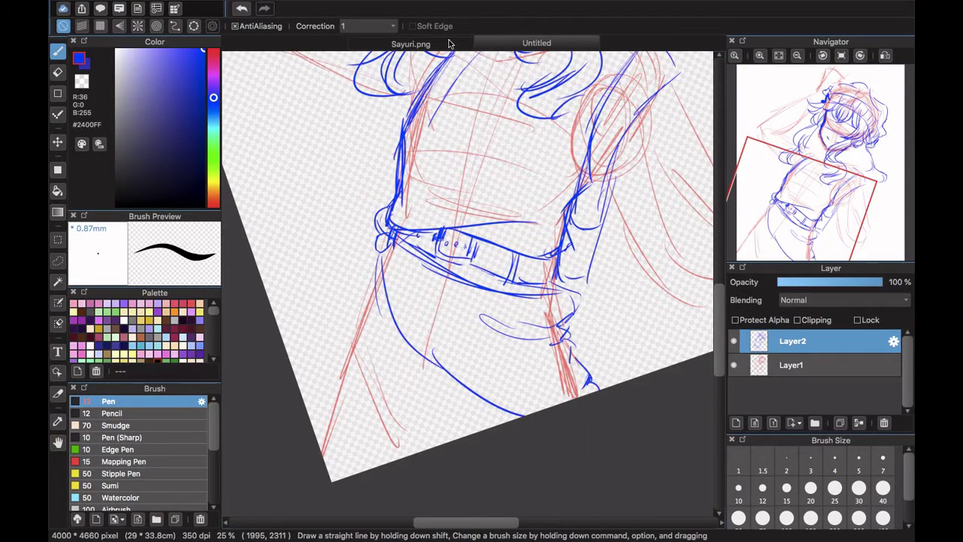
left_click(448, 43)
left_click(548, 43)
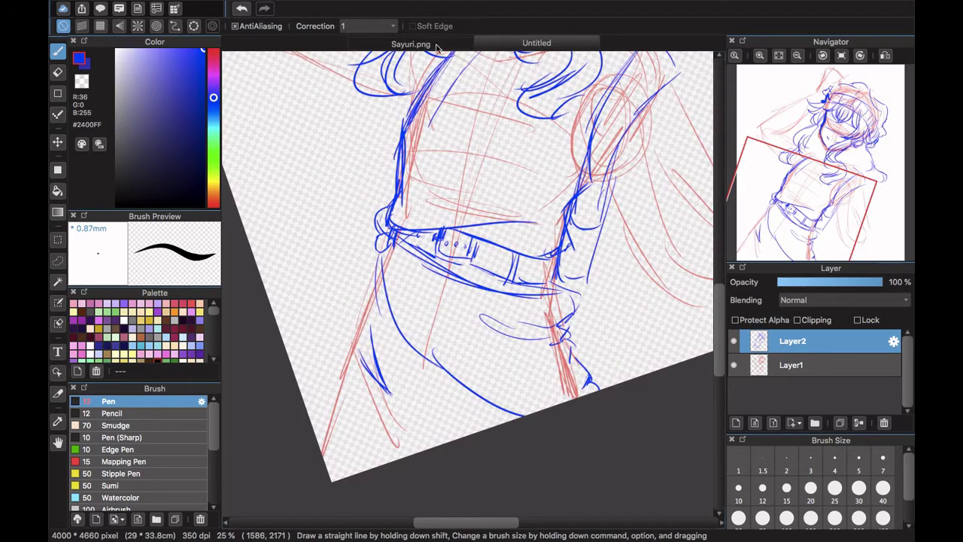
- Draw the tied shirt's tail hanging from the knot at the left hip, using Sayuri.png as reference
left_click(438, 47)
left_click(508, 43)
mouse_move(379, 239)
left_mouse_down()
mouse_move(339, 284)
mouse_move(317, 343)
left_mouse_up()
left_click_drag(309, 346, 319, 409)
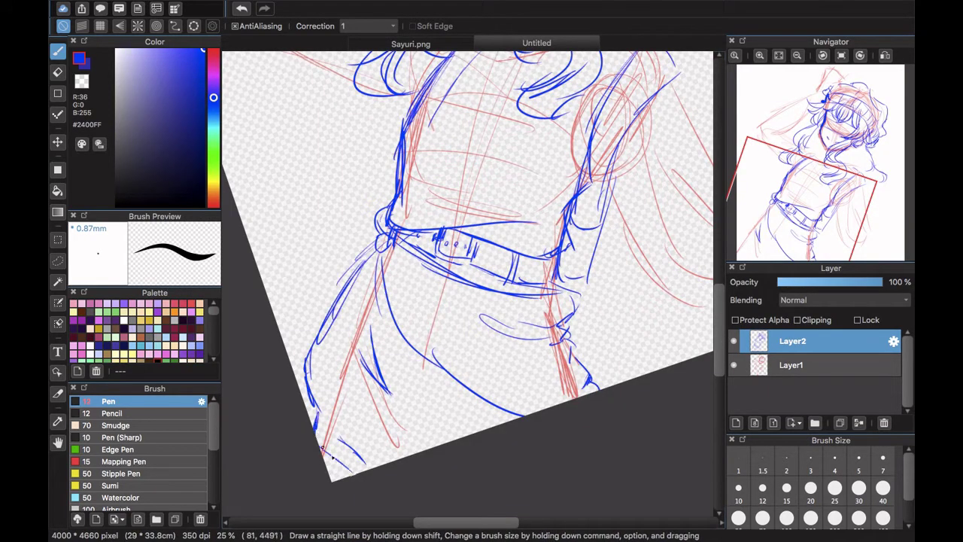
mouse_move(380, 244)
left_mouse_down()
mouse_move(329, 301)
mouse_move(346, 293)
left_mouse_up()
- Switch to Google Chrome, search for "backpack straps" and open the image of the Backpack Straps (Pair) - Black Out
scroll(466, 279, "up", 5)
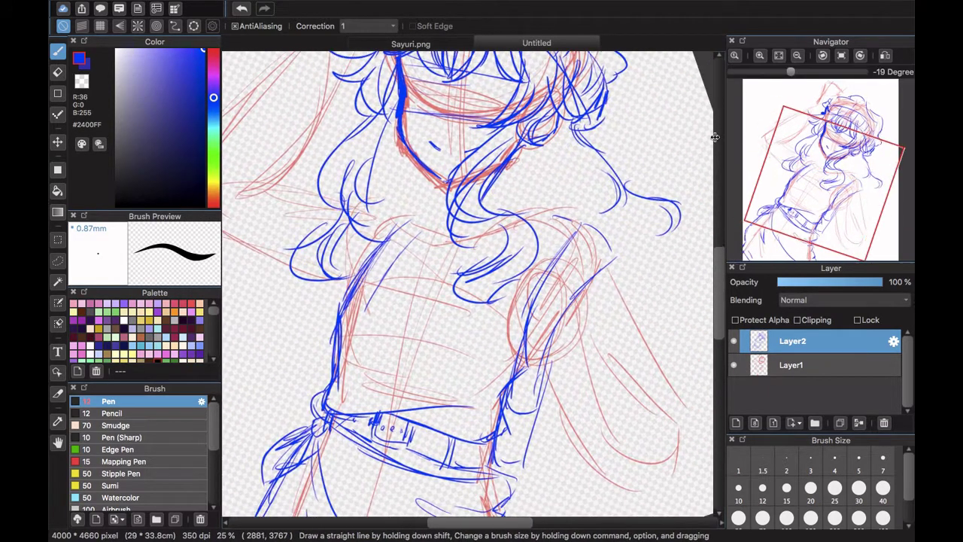
key("ctrl+Up")
left_click(559, 43)
type("backpa")
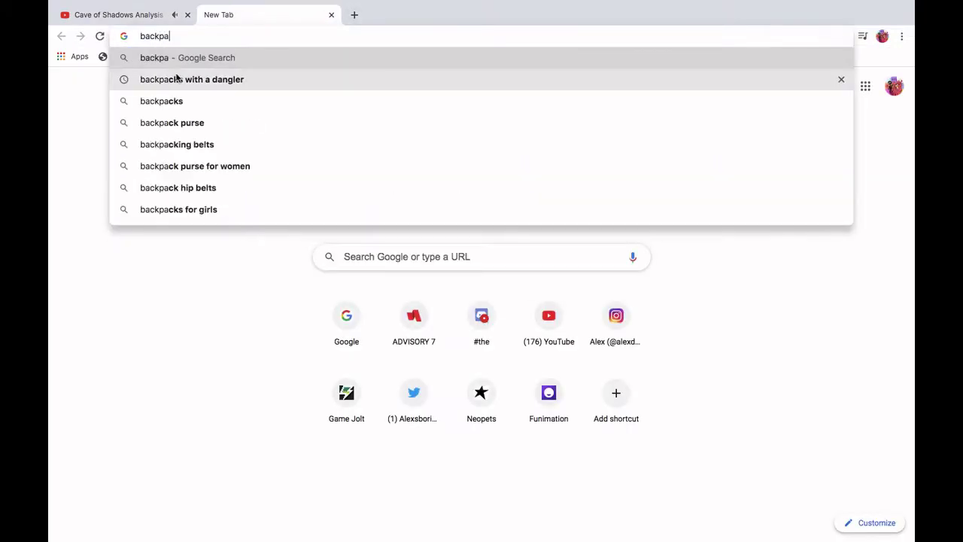
key("Down")
key("Down")
key("Return")
left_click(239, 65)
key("BackSpace")
type("str")
left_click(204, 98)
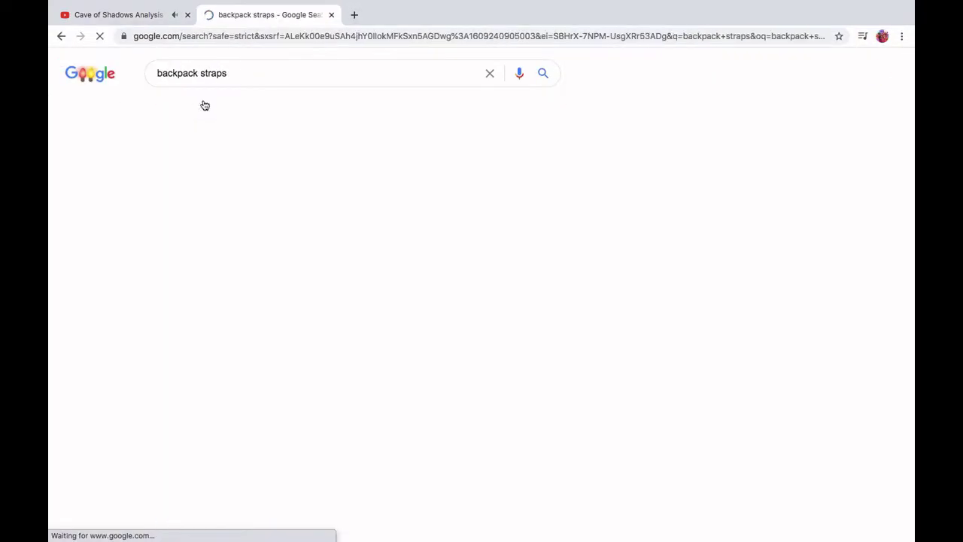
left_click(363, 465)
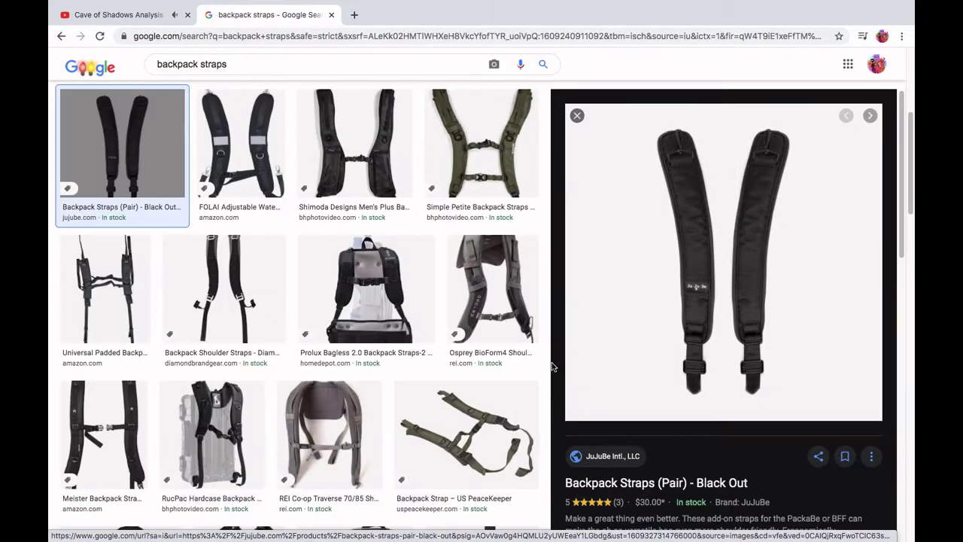
- Switch between the drawing and the browser to compare the torso sketch with the backpack strap image
key("ctrl+Up")
left_click(515, 46)
key("ctrl+Up")
left_click(593, 49)
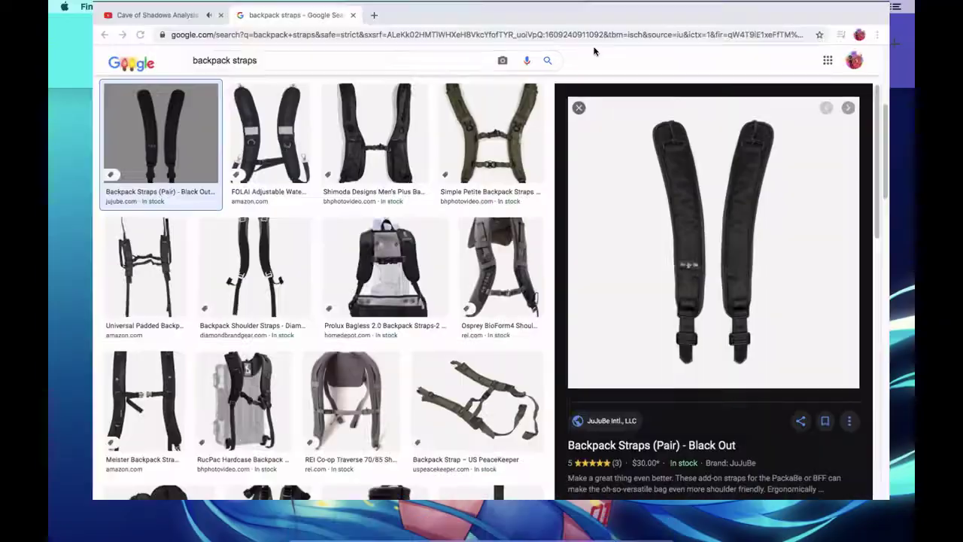
- Return to the drawing and sketch the backpack straps with their buckles down both sides of the torso
key("ctrl+Up")
left_click(482, 45)
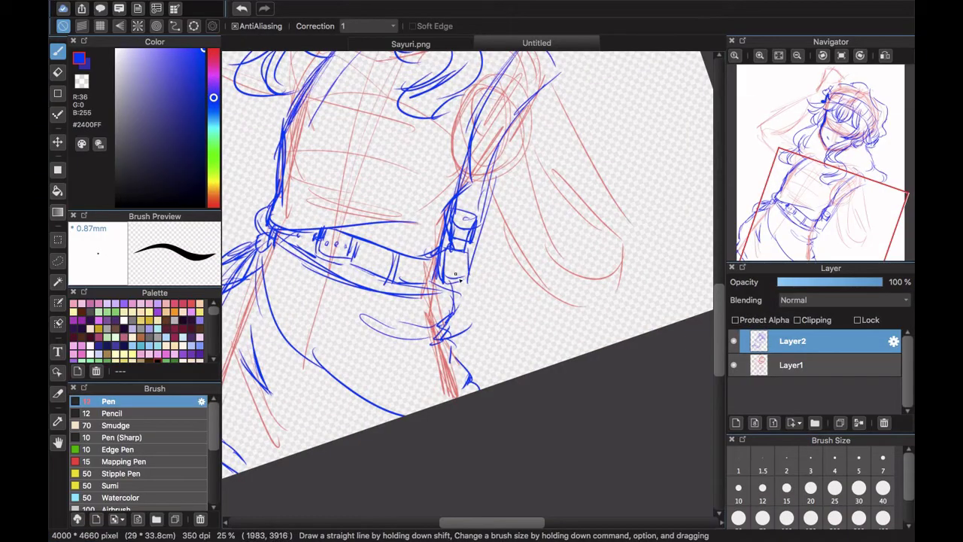
left_click_drag(455, 274, 564, 410)
left_click_drag(469, 179, 370, 319)
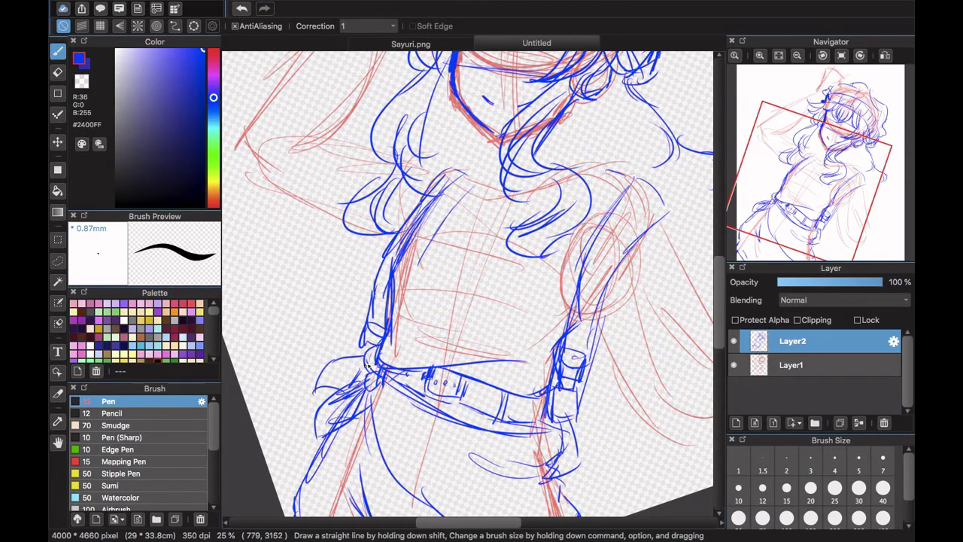
left_click_drag(367, 366, 350, 352)
- Sketch the lowered arm's hand gripping the backpack strap near the shoulder, with its curled fingers
left_click_drag(643, 183, 552, 145)
left_click_drag(510, 193, 491, 242)
mouse_move(535, 201)
left_mouse_down()
mouse_move(536, 239)
mouse_move(491, 259)
left_mouse_up()
left_click_drag(499, 236, 527, 279)
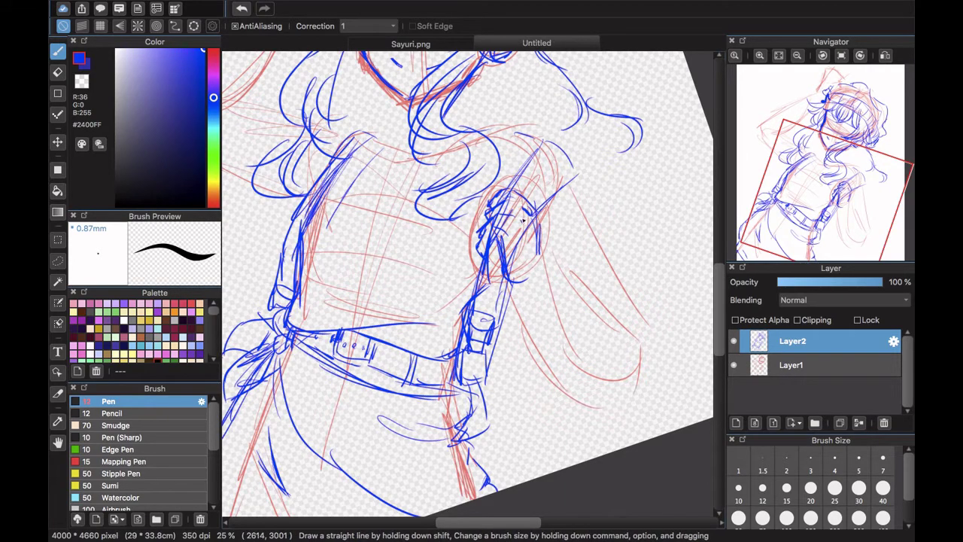
- Sketch the raised hand above the hat in blue, with its palm and spread fingers
scroll(506, 224, "up", 10)
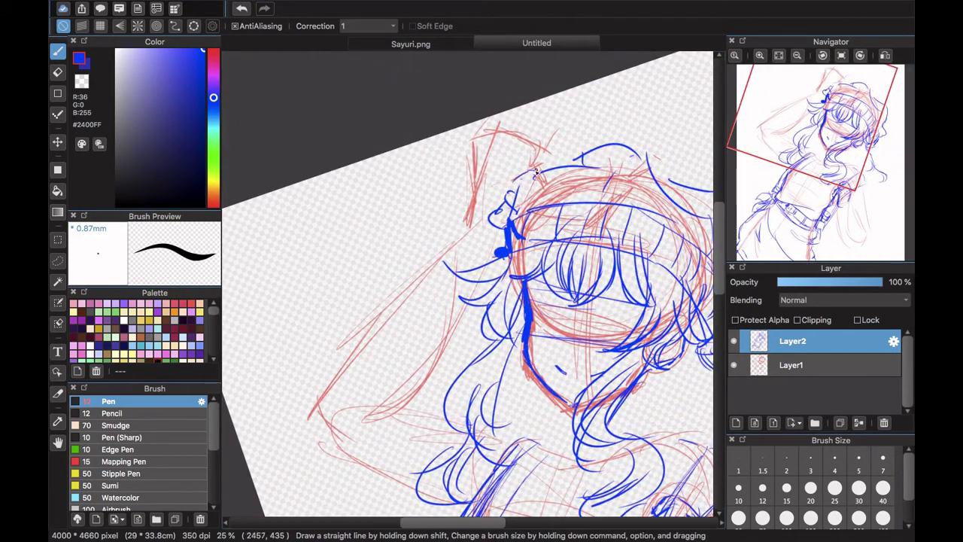
left_click_drag(493, 152, 529, 156)
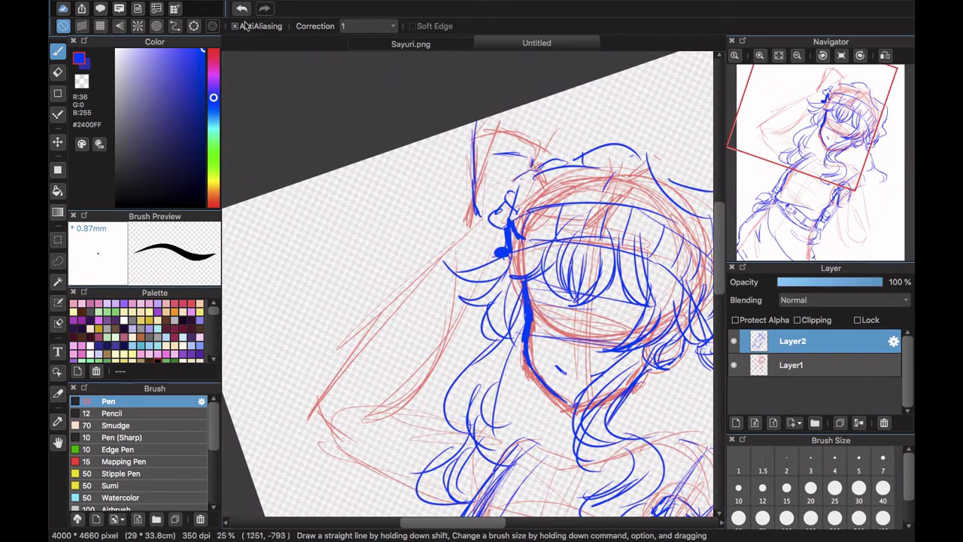
left_click_drag(474, 190, 468, 131)
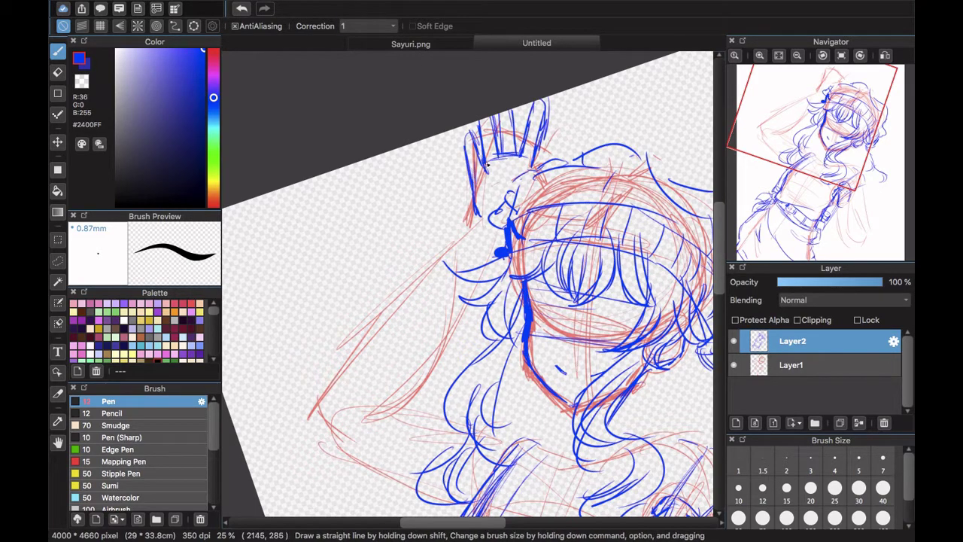
- Check the outfit in Sayuri.png and draw the short sleeve on the raised arm
left_click(450, 43)
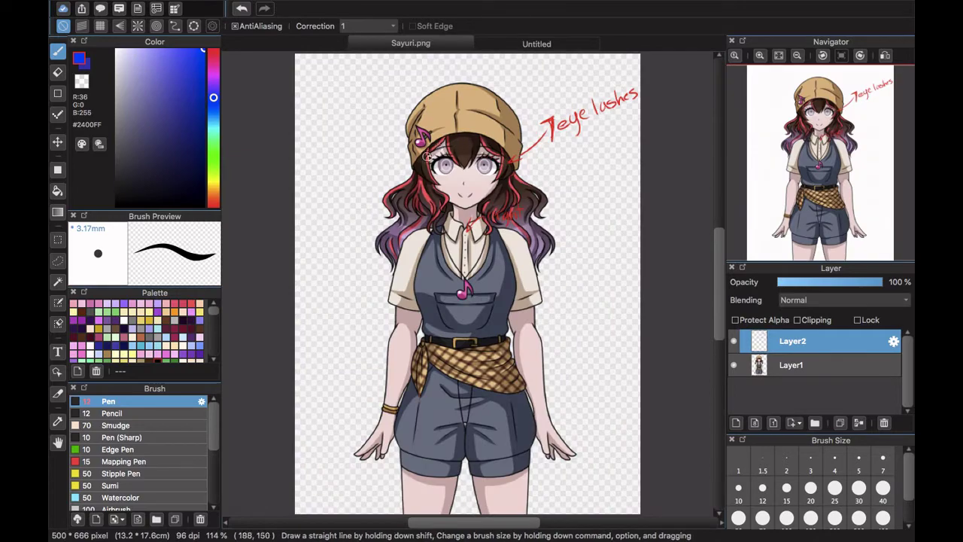
left_click(529, 44)
left_click(453, 43)
mouse_move(455, 101)
left_mouse_down()
mouse_move(530, 203)
mouse_move(441, 297)
left_mouse_up()
left_click(520, 42)
scroll(509, 193, "down", 5)
left_click_drag(455, 263, 436, 293)
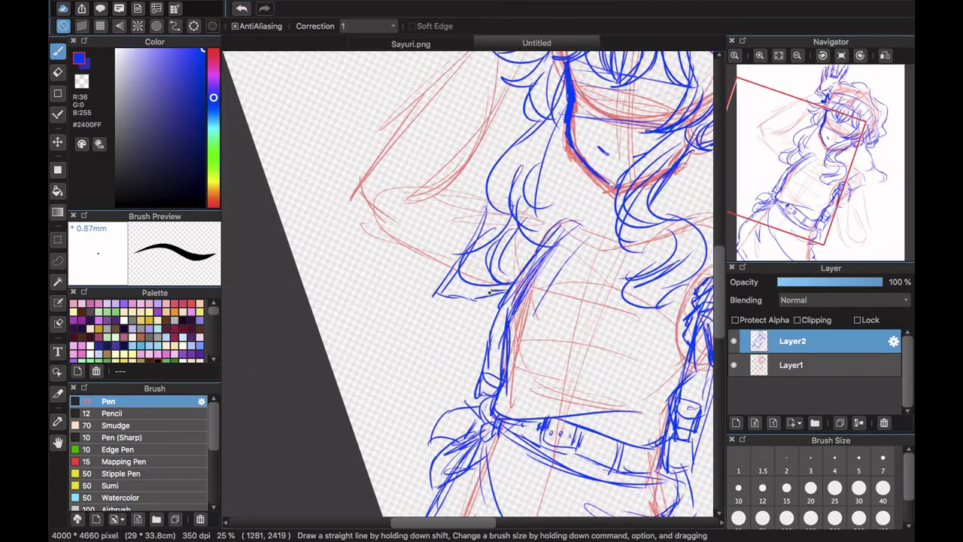
- Draw the bent arm's forearm, elbow and short sleeve cuff in blue, erasing and correcting the forearm's lower edge
scroll(563, 222, "right", 6)
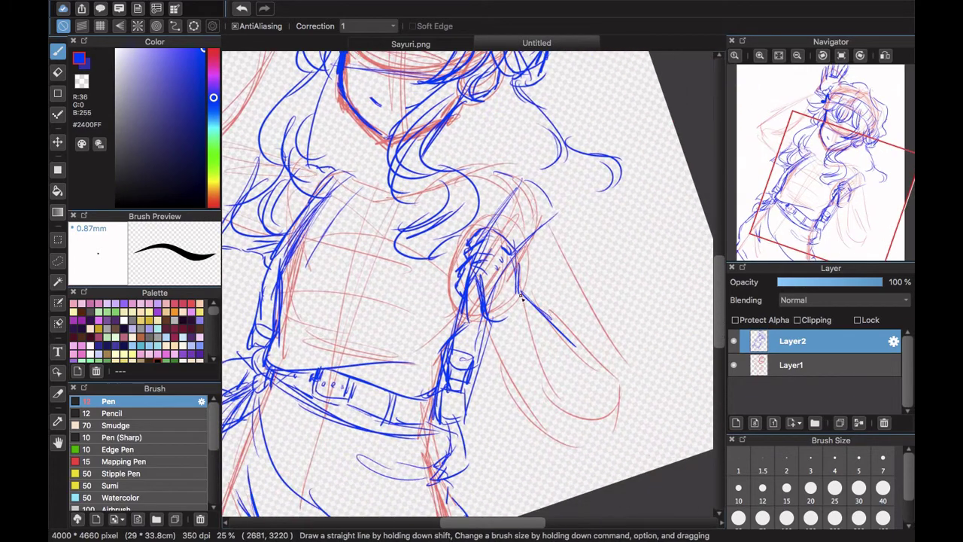
left_click_drag(521, 296, 610, 385)
left_click_drag(512, 316, 575, 421)
key("e")
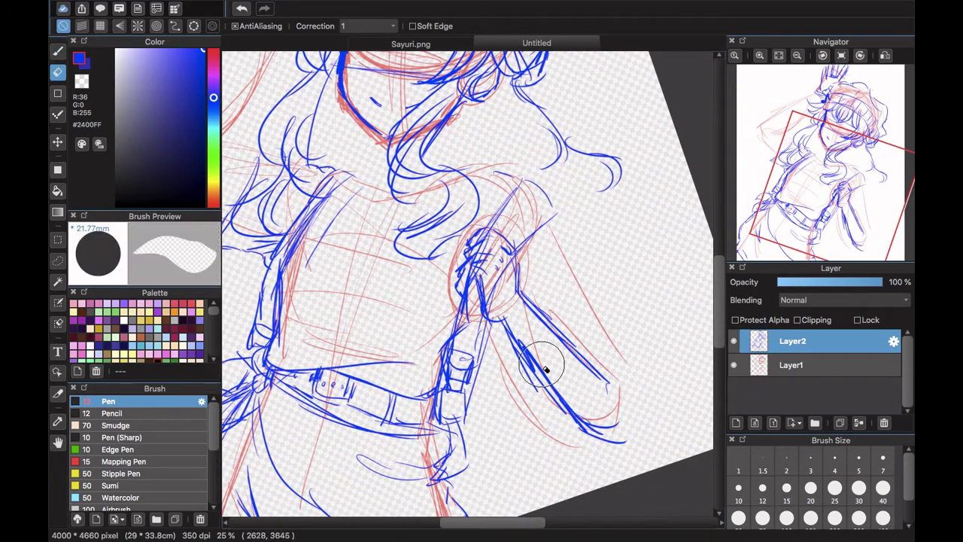
left_click_drag(545, 367, 608, 456)
key("b")
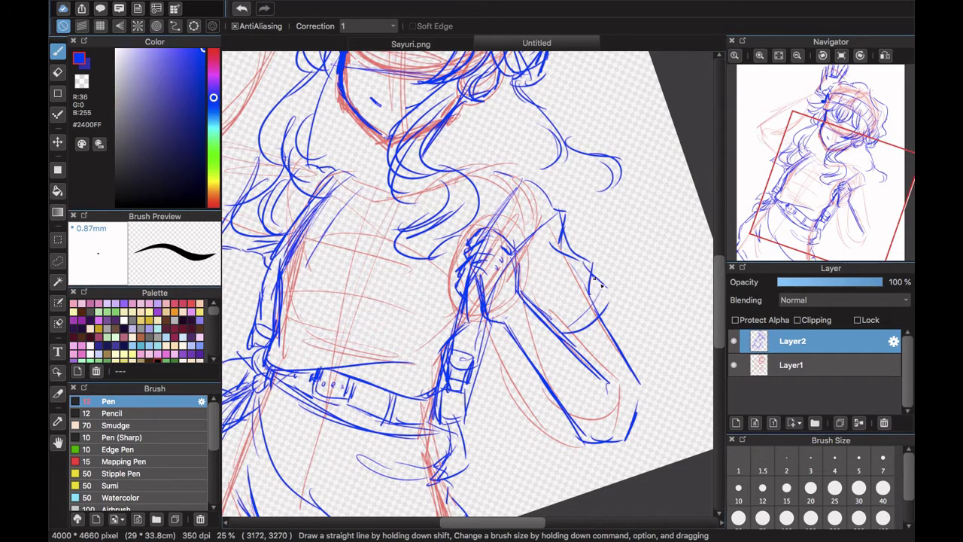
left_click_drag(594, 278, 620, 331)
- Draw the shirt collar, the overalls' neckline and the music-note pendant on the chest, using Sayuri.png as reference
left_click(816, 165)
left_click(467, 45)
left_click(515, 43)
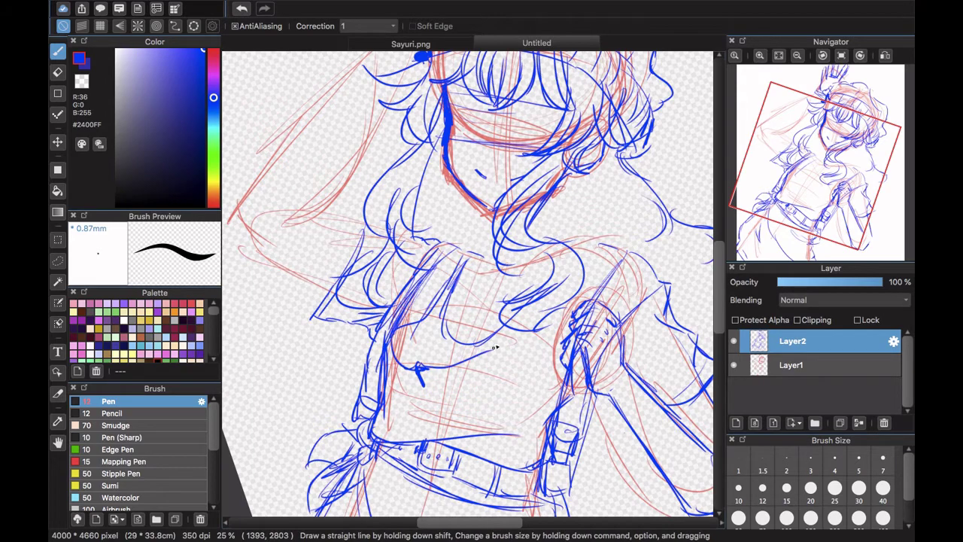
left_click_drag(842, 136, 839, 149)
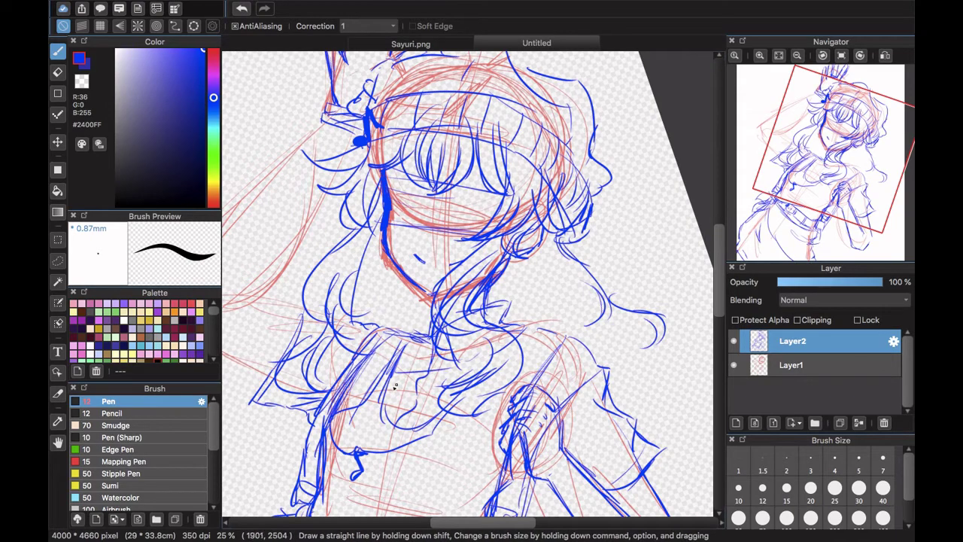
mouse_move(834, 173)
left_mouse_down()
mouse_move(798, 185)
mouse_move(841, 202)
left_mouse_up()
left_click_drag(579, 288, 598, 333)
- Erase the bent arm's forearm outline and redraw it down to a rounded elbow
left_click_drag(856, 180, 850, 221)
key("e")
mouse_move(553, 365)
left_mouse_down()
mouse_move(444, 311)
mouse_move(482, 280)
left_mouse_up()
key("b")
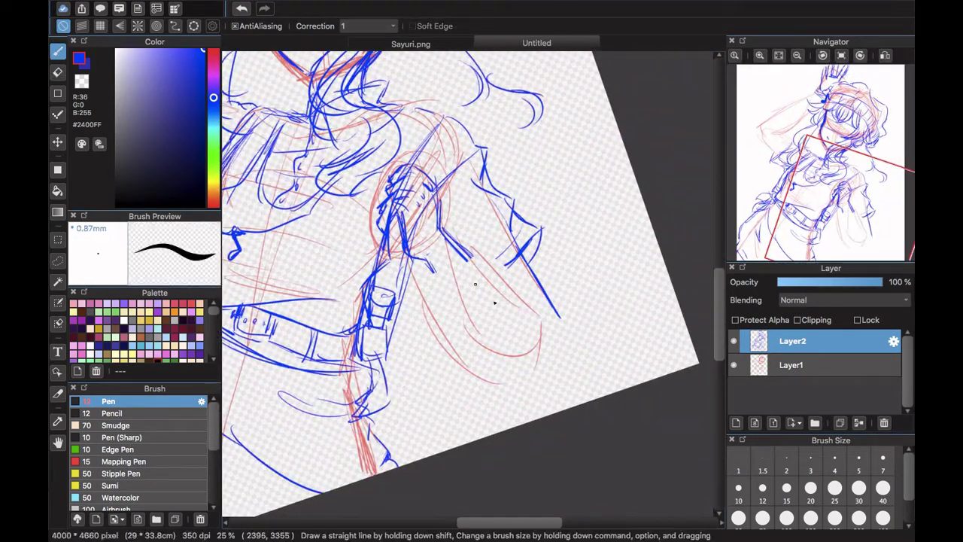
left_click_drag(583, 343, 573, 374)
- Draw the raised arm's outline in blue from the wrist down to and around the elbow
left_click(803, 122)
left_click_drag(476, 179, 406, 245)
left_click_drag(419, 238, 329, 342)
left_click_drag(330, 343, 361, 368)
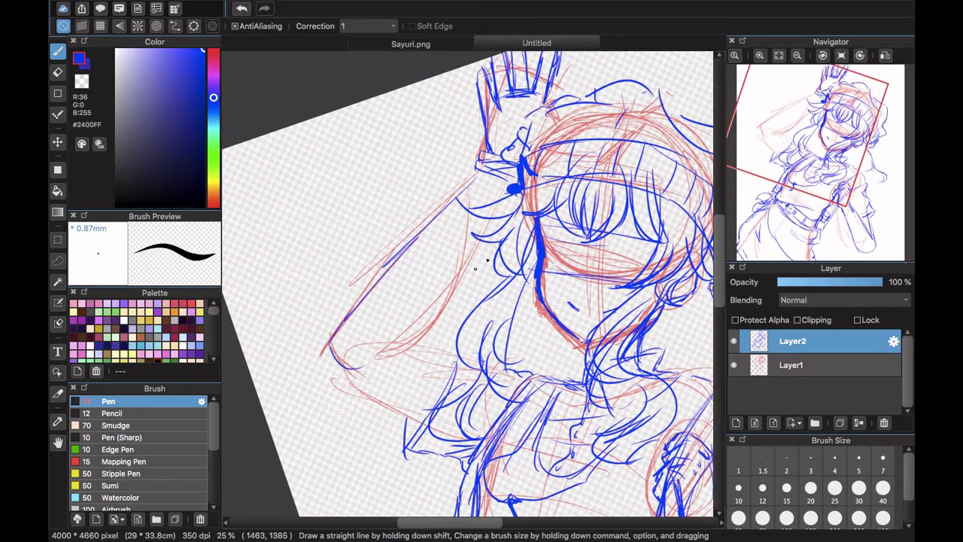
- Lasso the raised forearm and hand, shift them away from the hat with a transform, and deselect
left_click(778, 55)
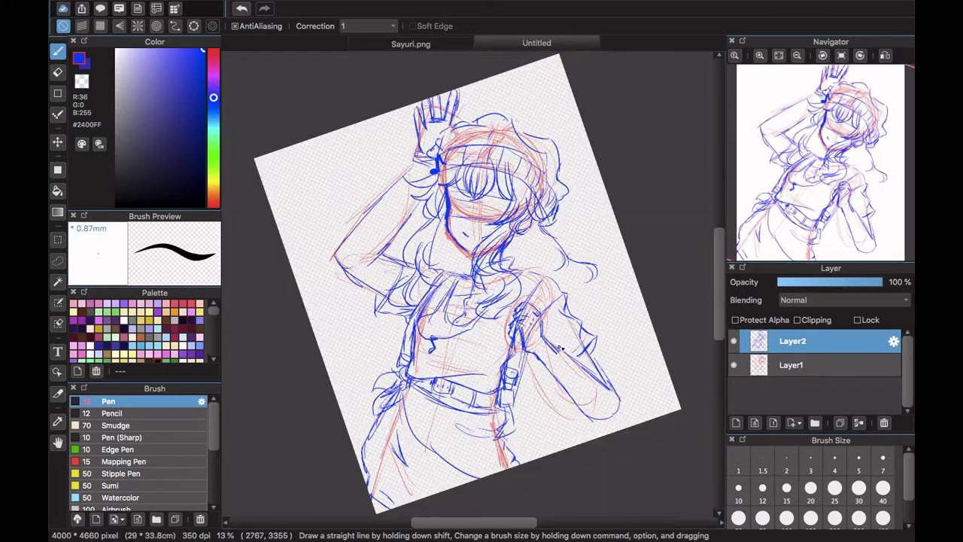
left_click(57, 260)
left_click_drag(329, 235, 393, 256)
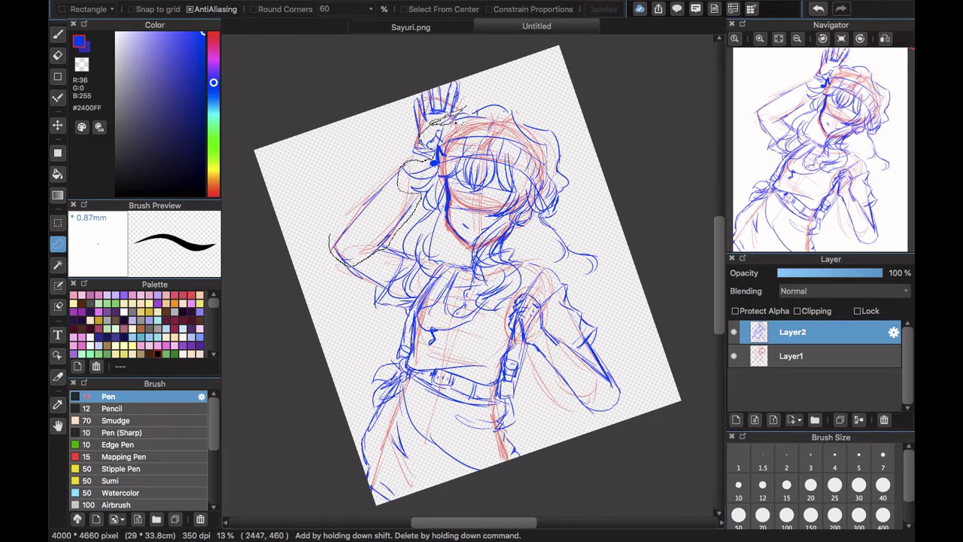
mouse_move(455, 122)
left_mouse_down()
mouse_move(364, 172)
mouse_move(329, 239)
left_mouse_up()
key("super+t")
left_click_drag(480, 39, 474, 52)
left_click_drag(436, 128, 437, 126)
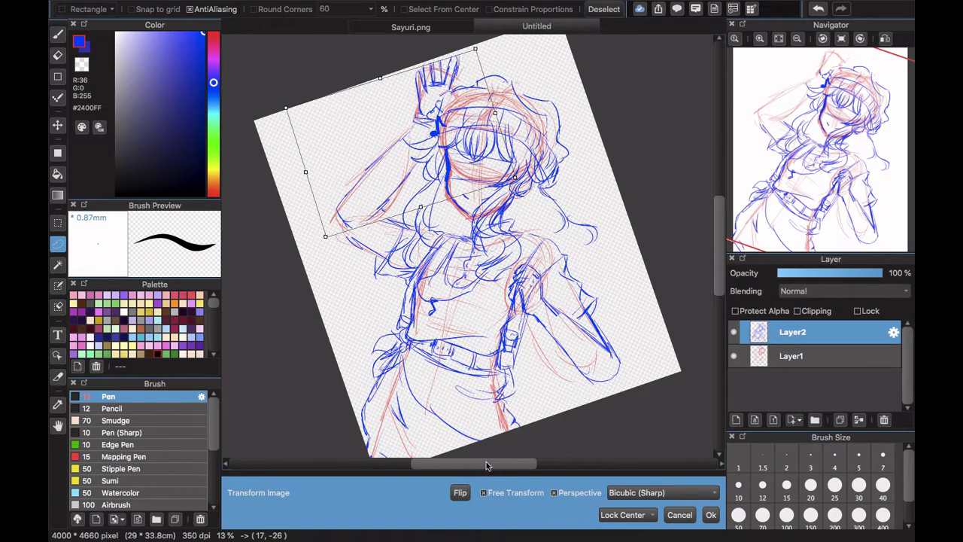
left_click_drag(477, 46, 464, 52)
left_click(711, 516)
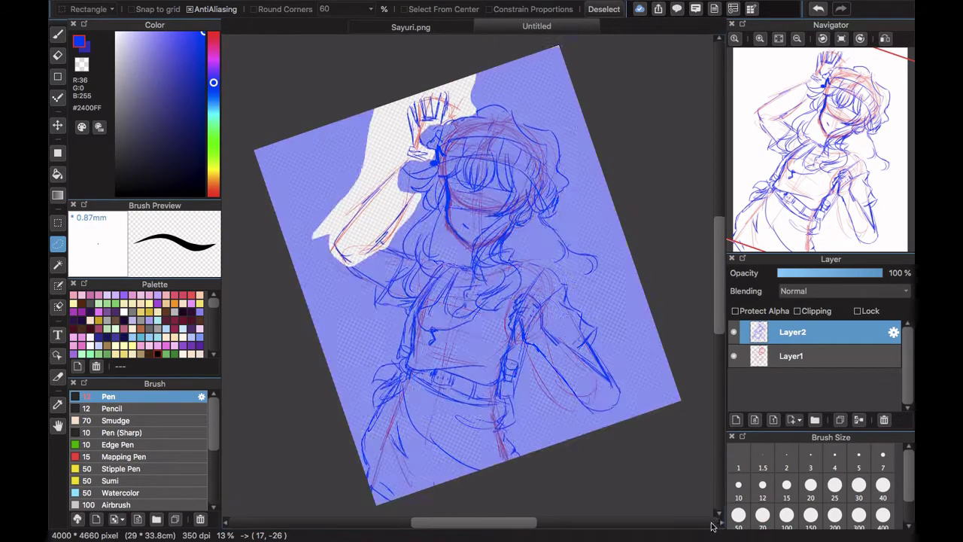
key("super+d")
- Lasso the bent arm's forearm, adjust its placement with a transform, and deselect
mouse_move(594, 344)
left_mouse_down()
mouse_move(569, 284)
mouse_move(604, 324)
left_mouse_up()
key("super+t")
left_click_drag(568, 407, 570, 404)
left_click(711, 515)
key("super+d")
- Clean up and redraw the raised hand and wrist, and add wavy hair strands falling over the bent arm's shoulder
left_click(58, 55)
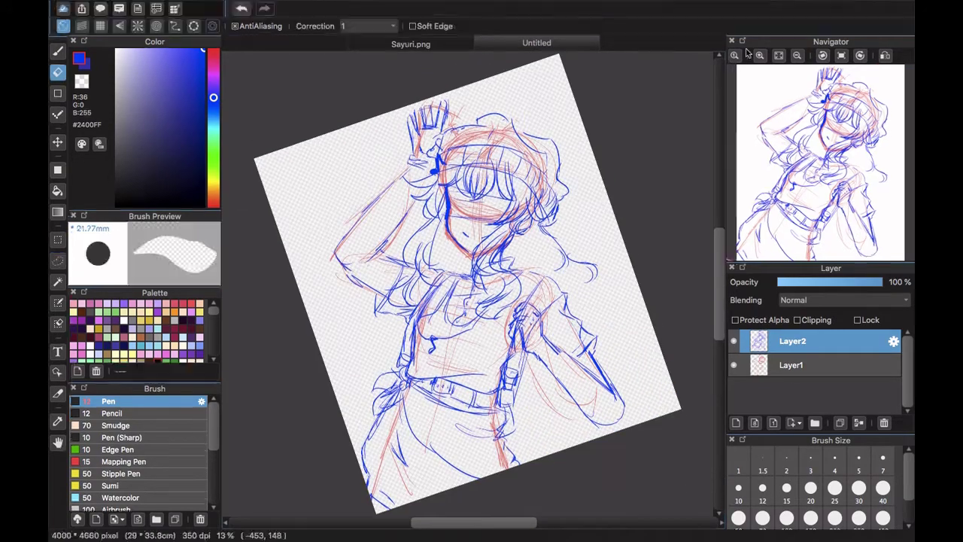
scroll(387, 154, "up", 4)
mouse_move(472, 136)
left_mouse_down()
mouse_move(485, 139)
mouse_move(435, 186)
left_mouse_up()
left_click(58, 51)
scroll(453, 220, "up", 5)
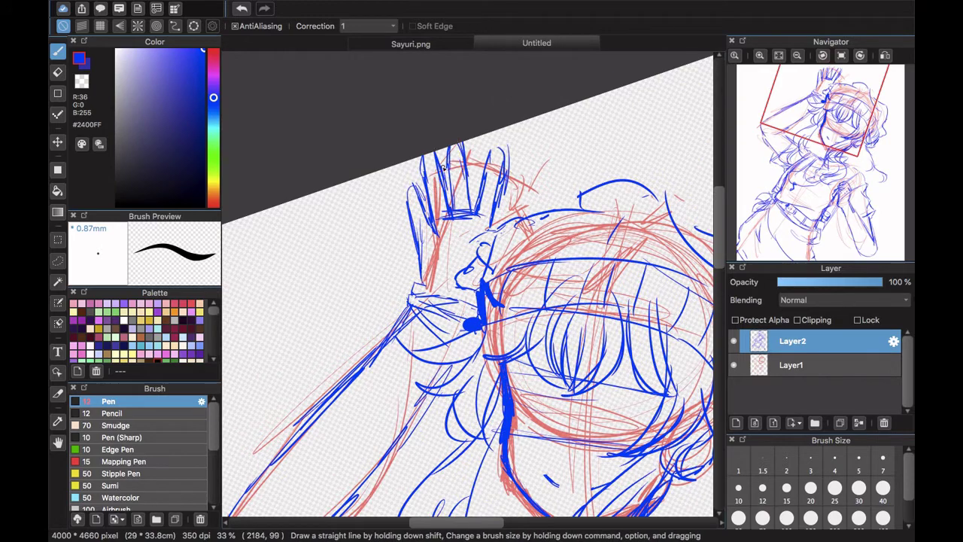
key("super+minus")
key("super+minus")
left_click(734, 365)
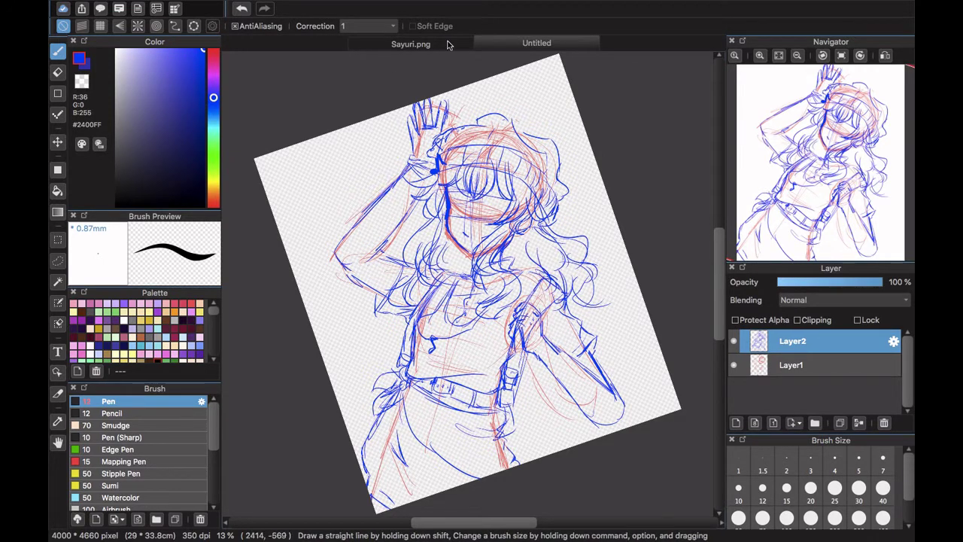
- Switch to Google Chrome, like the Cave of Shadows Analysis video, and return to the drawing
key("ctrl+Up")
left_click(579, 43)
left_click(180, 18)
left_click(441, 18)
left_click(380, 451)
left_click(587, 391)
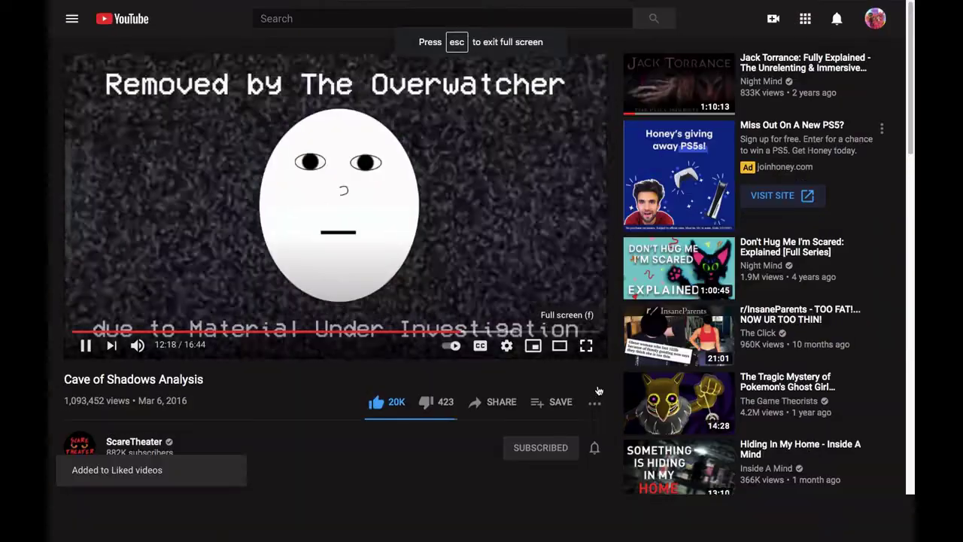
key("ctrl+Left")
- Hide Layer1 with the red rough sketch and reset the canvas rotation
left_click(734, 365)
scroll(425, 231, "up", 5)
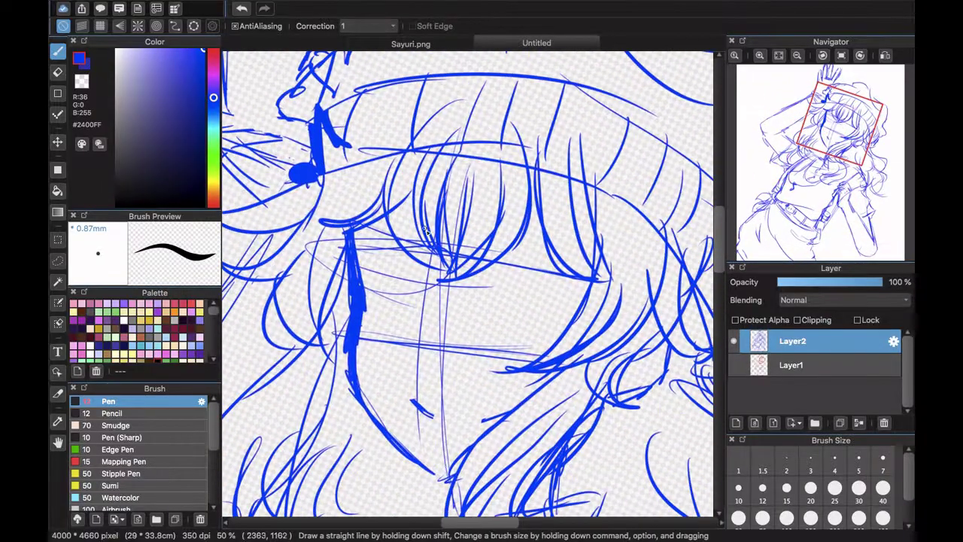
left_click(779, 56)
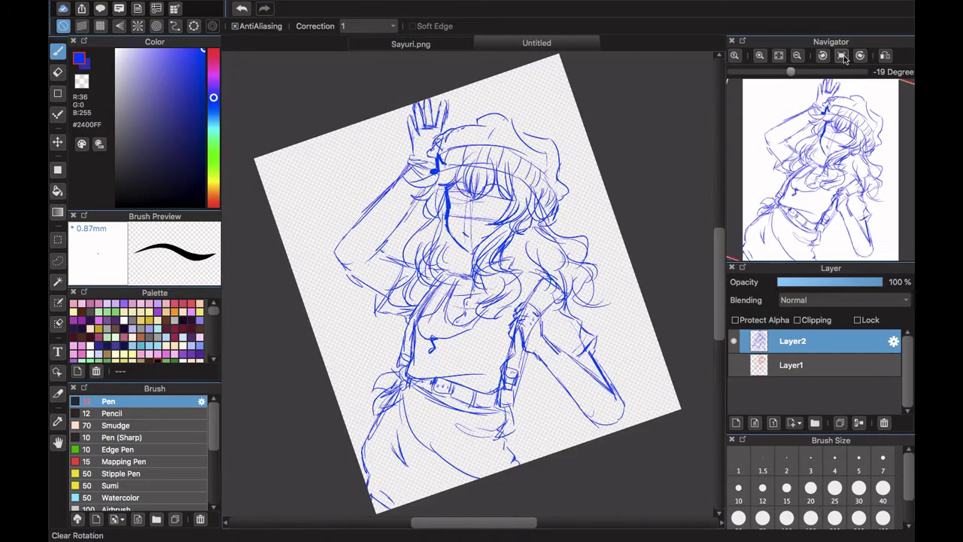
left_click(841, 56)
- Add Layer3 above the blue sketch, lower Layer2's opacity, and set the pen color to black on the new layer
left_click(816, 365)
left_click(798, 341)
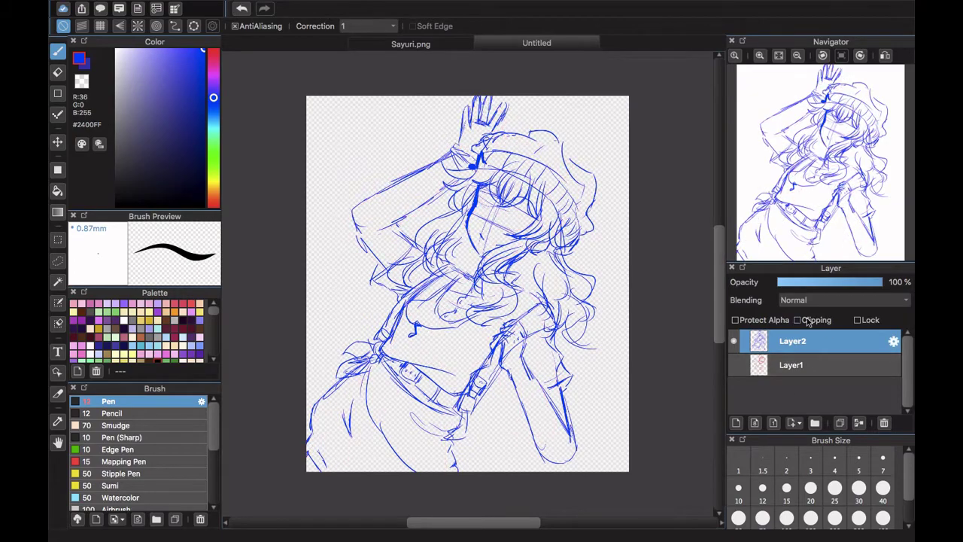
left_click(736, 423)
left_click(797, 365)
left_click(834, 282)
left_click(203, 205)
left_click(797, 341)
- Check the eyes in Sayuri.png and draw the first eye's curved upper lash line in black, trimming its lower end
left_click(761, 55)
left_click(762, 56)
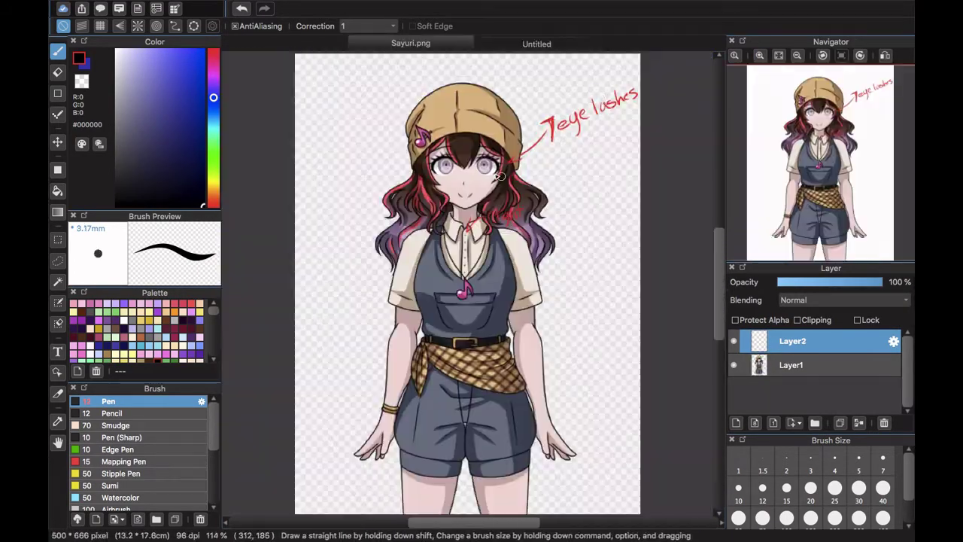
left_click(214, 50)
left_click(204, 51)
left_click(760, 55)
left_click(759, 55)
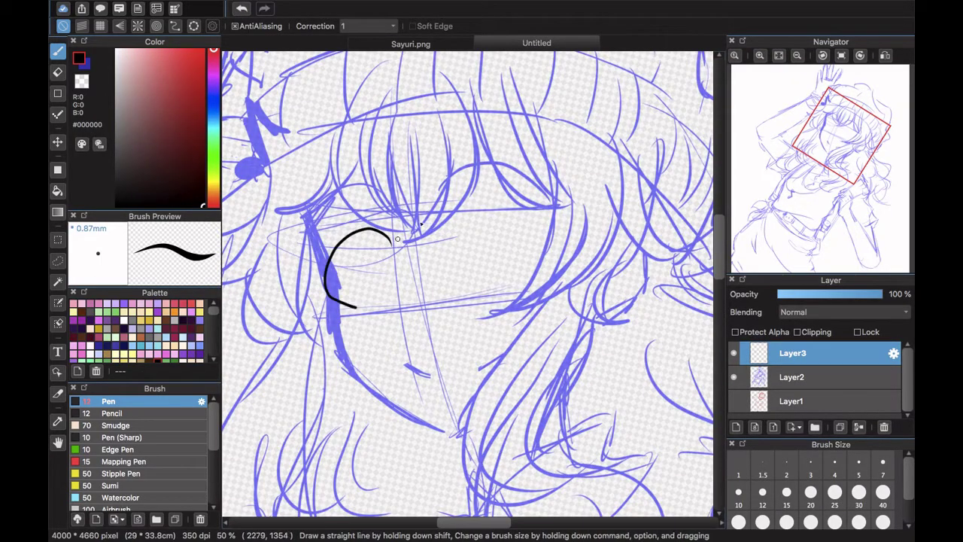
scroll(398, 238, "up", 3)
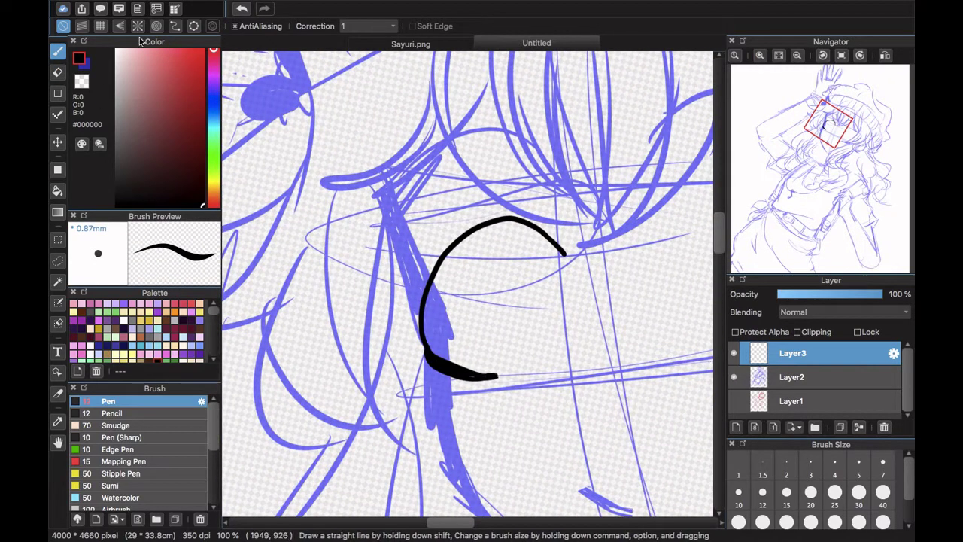
key("e")
key("b")
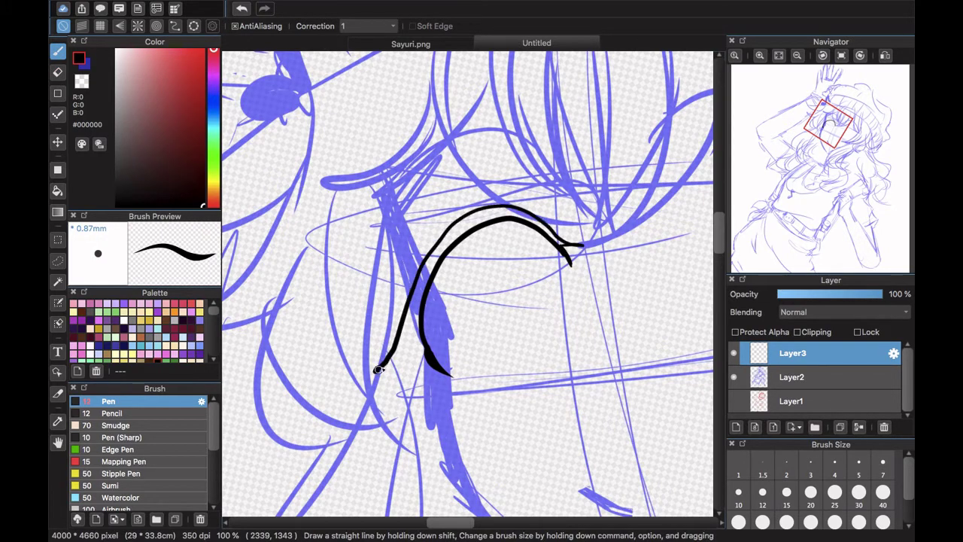
- Close the outer contour of the upper lash and fill the shape with black
left_click(733, 377)
mouse_move(379, 370)
left_mouse_down()
mouse_move(450, 374)
mouse_move(403, 372)
left_mouse_up()
left_click(58, 191)
left_click(424, 289)
key("b")
- Reshape and reposition the filled upper lash over the sketched face with a free transform
key("super+t")
left_click(711, 514)
left_click(734, 377)
key("e")
key("super+t")
left_click_drag(326, 268, 336, 237)
mouse_move(393, 377)
left_mouse_down()
mouse_move(404, 360)
mouse_move(396, 379)
left_mouse_up()
left_click_drag(604, 244, 621, 232)
left_click(711, 514)
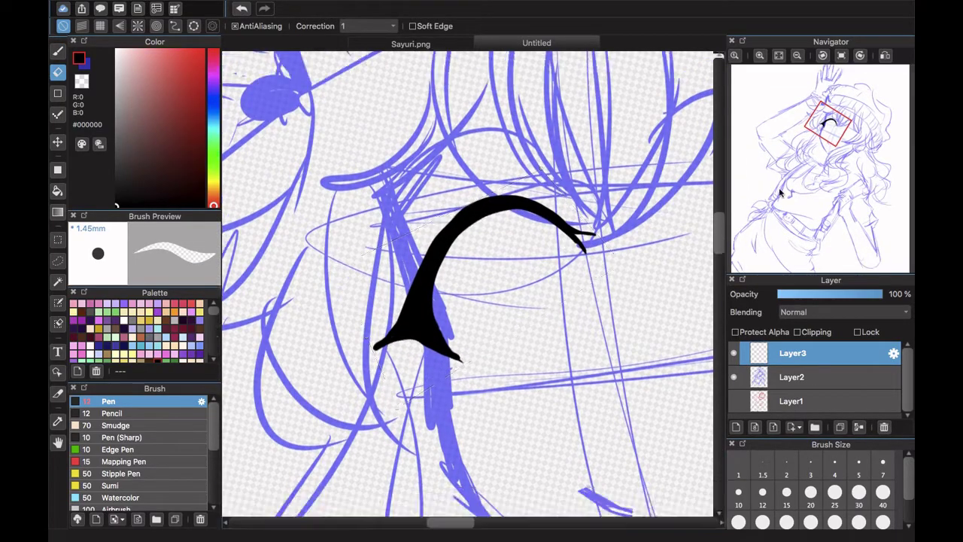
- Erase the pointed tip at the lash's lower corner and redraw it as a short horizontal line
left_click(779, 56)
left_click(760, 55)
left_click(760, 55)
left_click(759, 56)
left_click_drag(814, 153, 833, 130)
key("b")
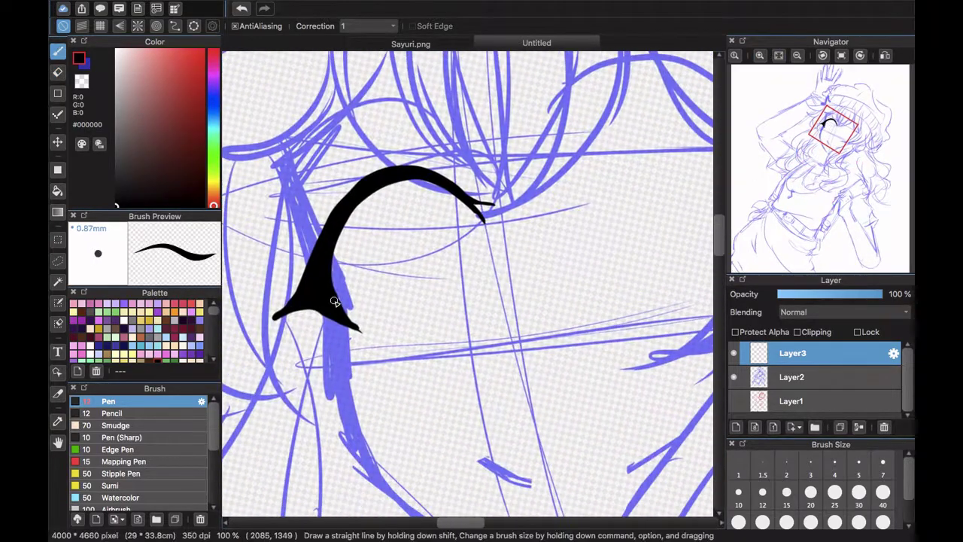
left_click(57, 73)
left_click(58, 52)
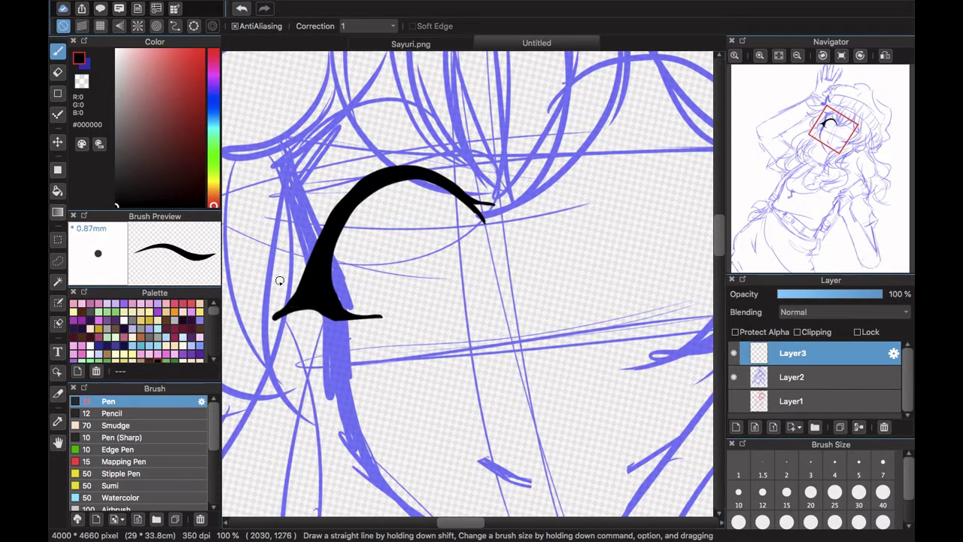
- Add short tapered lashes along the outer edge of the upper lash, checking the eyes in Sayuri.png
mouse_move(271, 284)
left_mouse_down()
mouse_move(306, 273)
mouse_move(317, 241)
left_mouse_up()
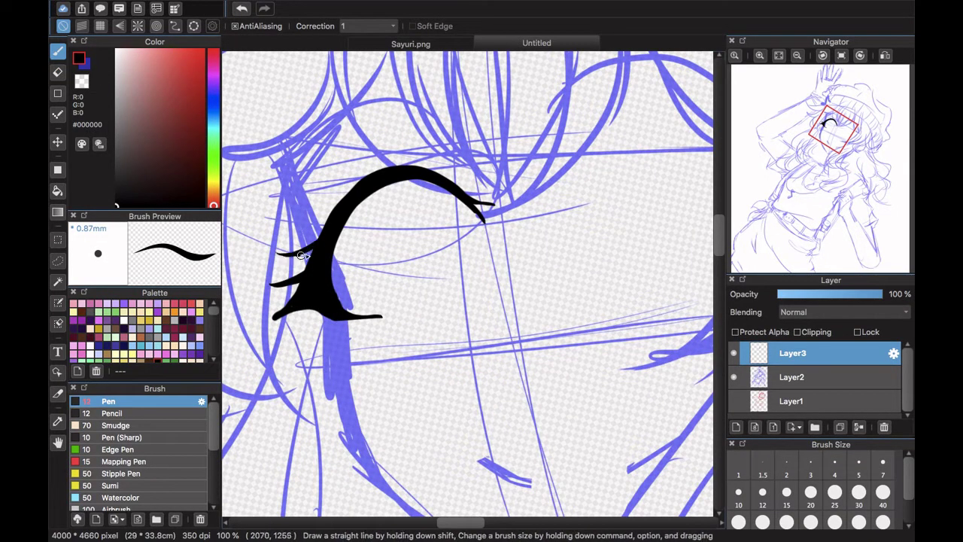
left_click_drag(301, 322, 306, 315)
left_click(426, 44)
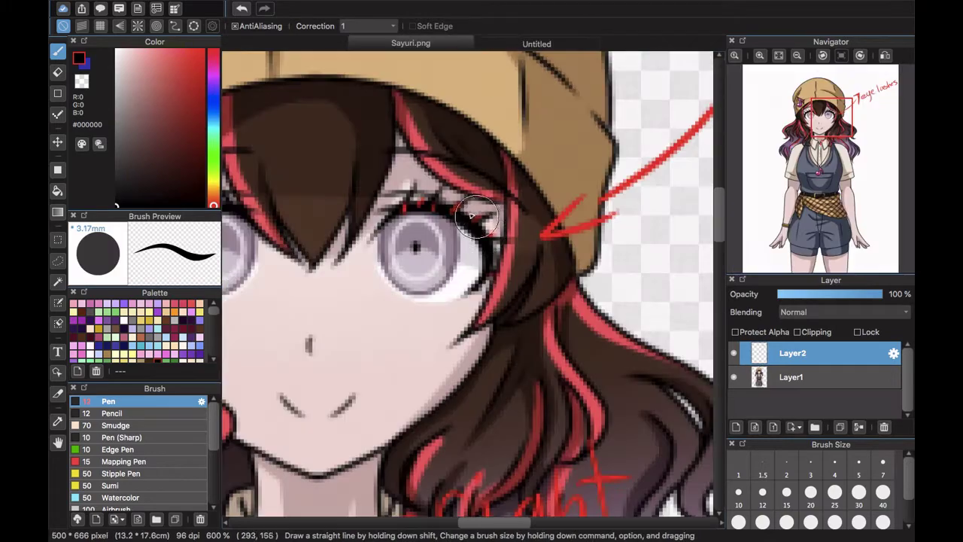
left_click(531, 44)
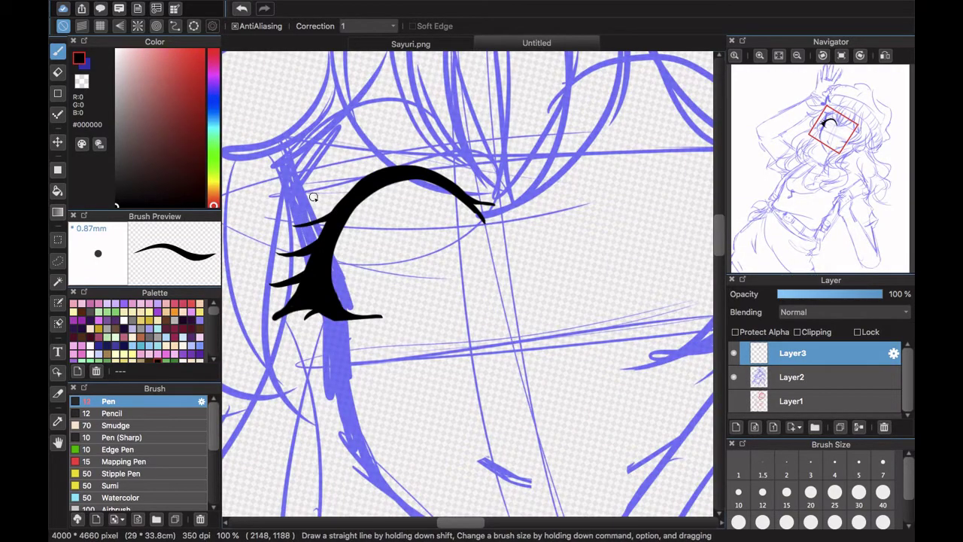
key("e")
mouse_move(359, 182)
left_mouse_down()
mouse_move(376, 173)
mouse_move(316, 196)
left_mouse_up()
key("b")
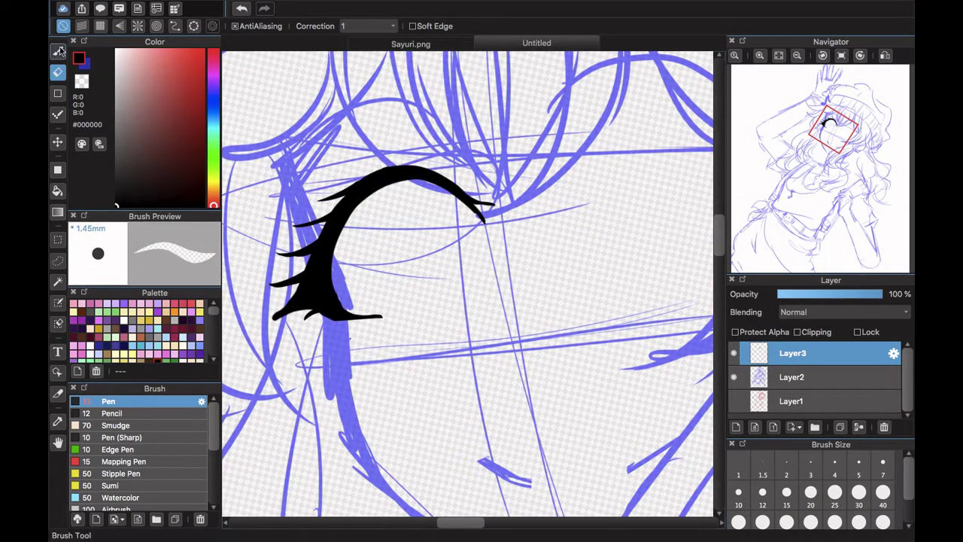
- Duplicate the finished lash onto a new layer, flip it, and rotate and move it over the second eye's position
left_click(779, 55)
scroll(779, 98, "up", 5)
left_click_drag(781, 131, 801, 101)
key("super+c")
key("super+v")
key("super+t")
left_click(460, 492)
left_click_drag(361, 252, 477, 246)
left_click_drag(546, 219, 544, 261)
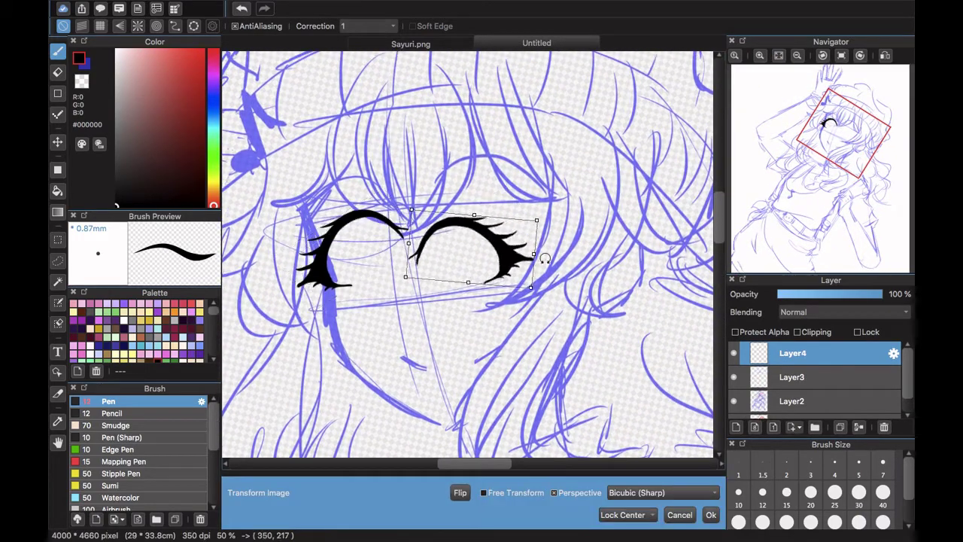
left_click_drag(481, 248, 520, 232)
mouse_move(587, 254)
left_mouse_down()
mouse_move(577, 269)
mouse_move(540, 234)
mouse_move(584, 262)
left_mouse_up()
- Distort the flipped lash with Free Transform so it follows the perspective of the sketched face
left_click(484, 493)
left_click_drag(437, 176, 436, 174)
left_click_drag(431, 250, 423, 247)
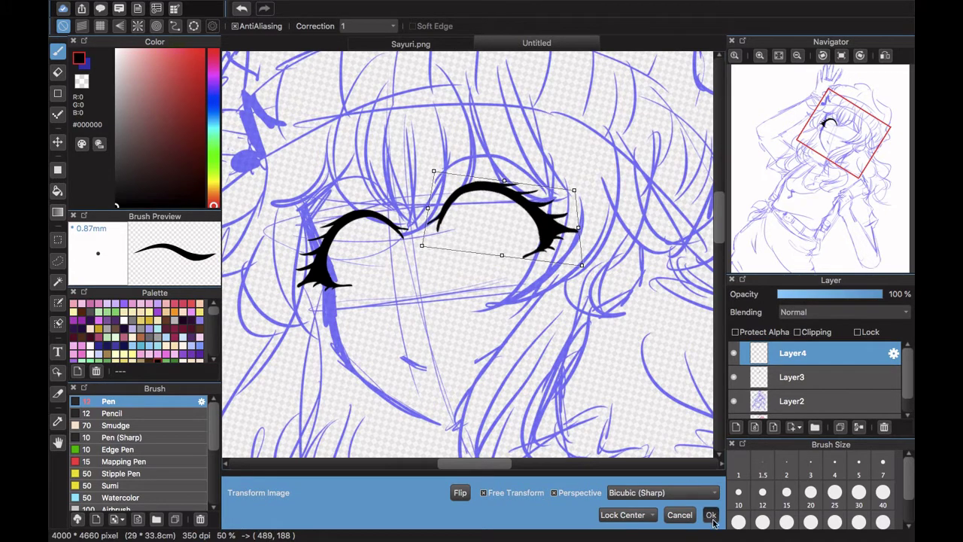
left_click(710, 515)
key("super+t")
left_click_drag(525, 145, 536, 163)
left_click_drag(527, 266, 531, 271)
left_click_drag(418, 212, 416, 217)
left_click(710, 515)
- Merge the second lash into Layer3 and add a new empty layer above it
left_click(778, 56)
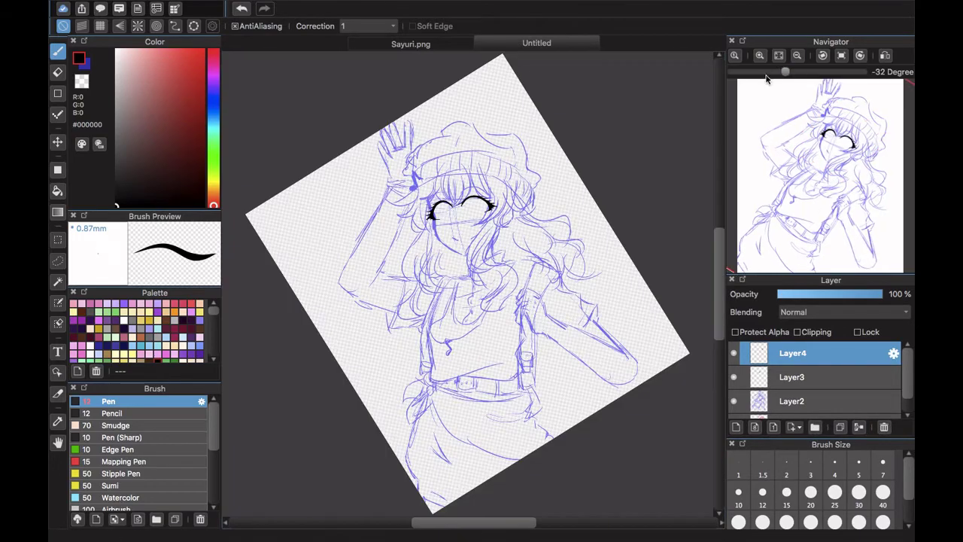
left_click(760, 58)
left_click(760, 58)
left_click(760, 58)
left_click(760, 58)
left_click(760, 58)
left_click(859, 426)
left_click(735, 426)
left_click_drag(818, 154, 836, 143)
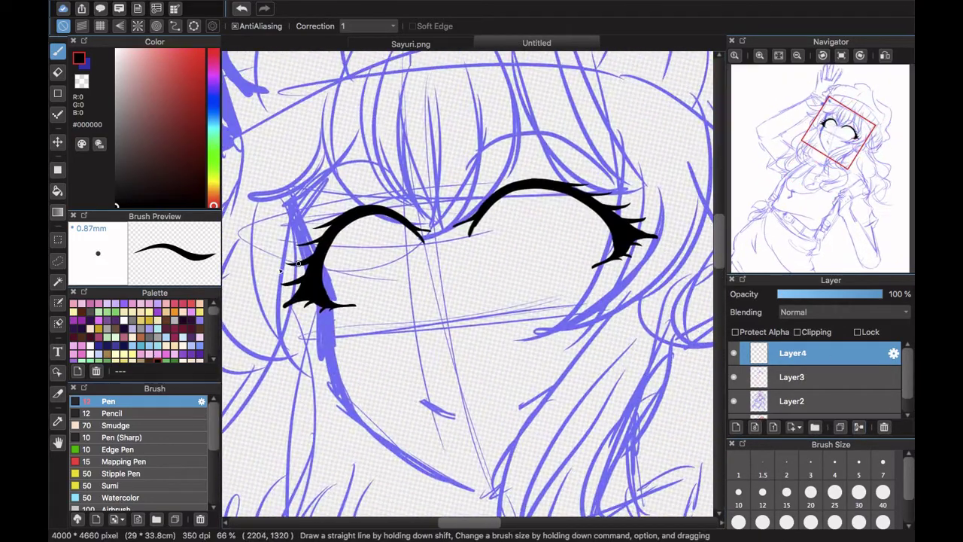
- Draw an ellipse as an iris guide in the left eye, fit it with Transform, and set its layer opacity to 36%
left_click(58, 93)
left_click(138, 9)
mouse_move(375, 207)
left_mouse_down()
mouse_move(425, 292)
mouse_move(411, 296)
left_mouse_up()
key("super+t")
left_click_drag(441, 239, 473, 239)
left_click_drag(415, 218, 412, 212)
left_click(713, 516)
left_click(821, 285)
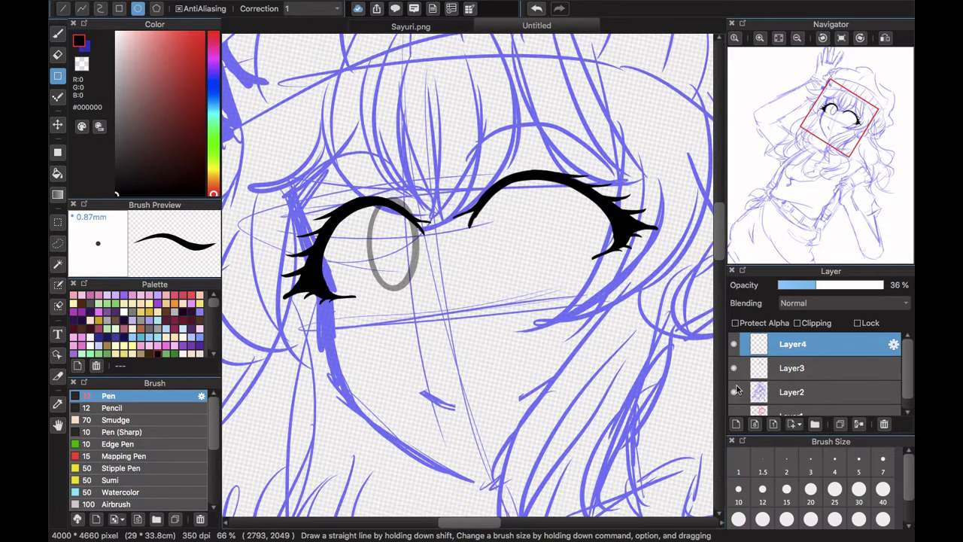
- Hide the blue sketch and ink the left eye's broken iris outline on Layer3, following the ellipse guide
left_click(734, 392)
left_click(792, 369)
left_click(58, 34)
left_click(760, 57)
left_click(761, 57)
left_click(761, 57)
left_click(832, 133)
mouse_move(468, 215)
left_mouse_down()
mouse_move(439, 298)
mouse_move(439, 327)
left_mouse_up()
left_click_drag(476, 218, 444, 286)
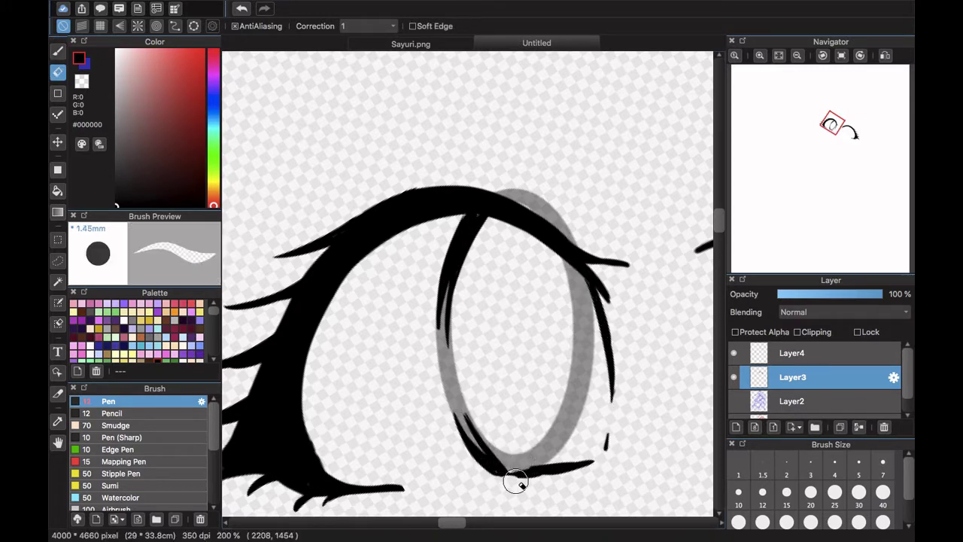
left_click_drag(538, 475, 607, 445)
- Move the ellipse guide on Layer4 under the right eye's upper lash
left_click(779, 56)
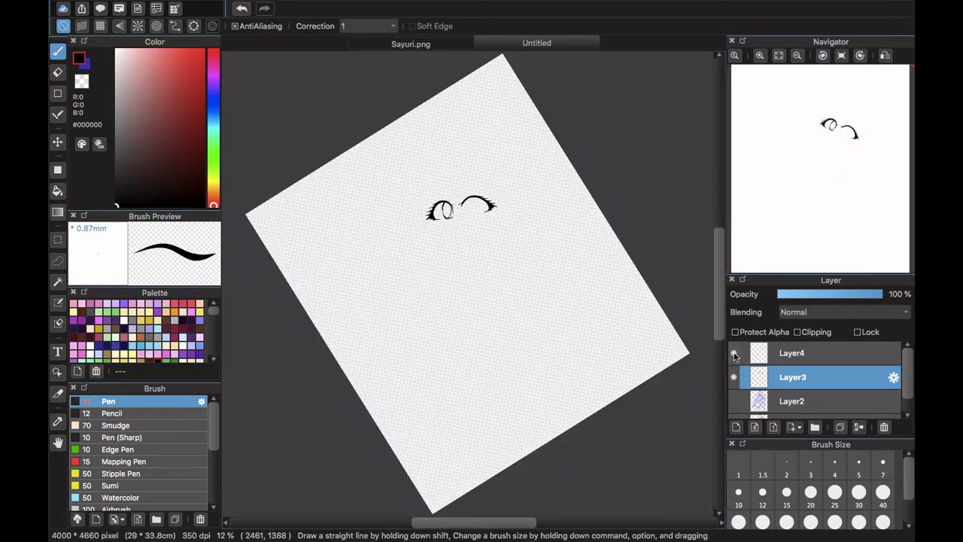
left_click(753, 355)
left_click(760, 57)
left_click(759, 56)
left_click(759, 56)
left_click(760, 56)
left_click(843, 136)
left_click_drag(843, 136, 847, 138)
key("super+t")
left_click_drag(392, 309, 610, 304)
key("Return")
- Ink the right eye's iris outline on Layer3 along the ellipse guide, leaving gaps in its sides
left_click(775, 382)
scroll(844, 143, "up", 4)
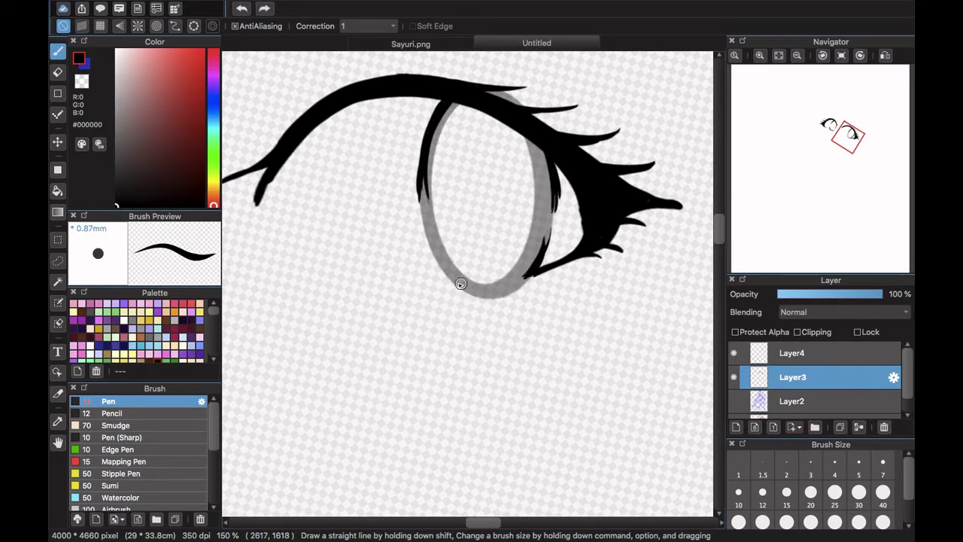
left_click_drag(423, 223, 449, 280)
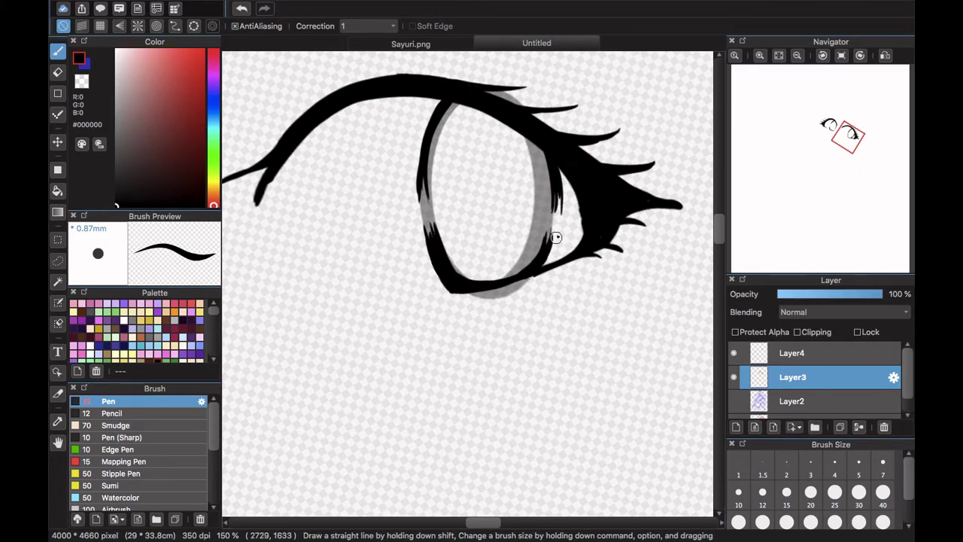
left_click_drag(444, 97, 416, 188)
- Delete the ellipse guide layer and show the blue sketch layer again
left_click(779, 56)
left_click(827, 354)
left_click(884, 427)
left_click(734, 378)
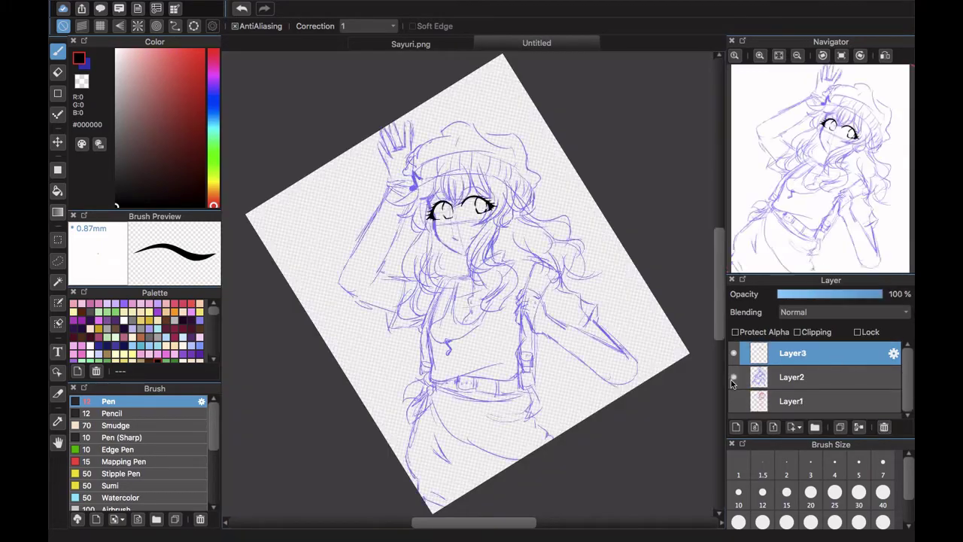
- Shift both inked eyes slightly on the sketched face with Transform
left_click(759, 56)
left_click(760, 56)
left_click(760, 55)
left_click(760, 56)
left_click(760, 56)
left_click_drag(834, 127, 839, 133)
key("super+t")
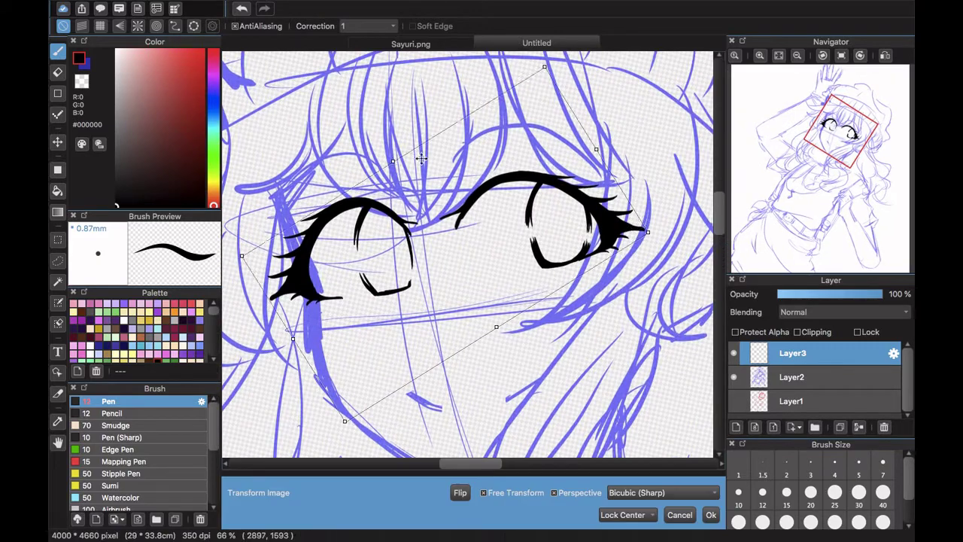
left_click_drag(422, 159, 401, 176)
left_click(710, 515)
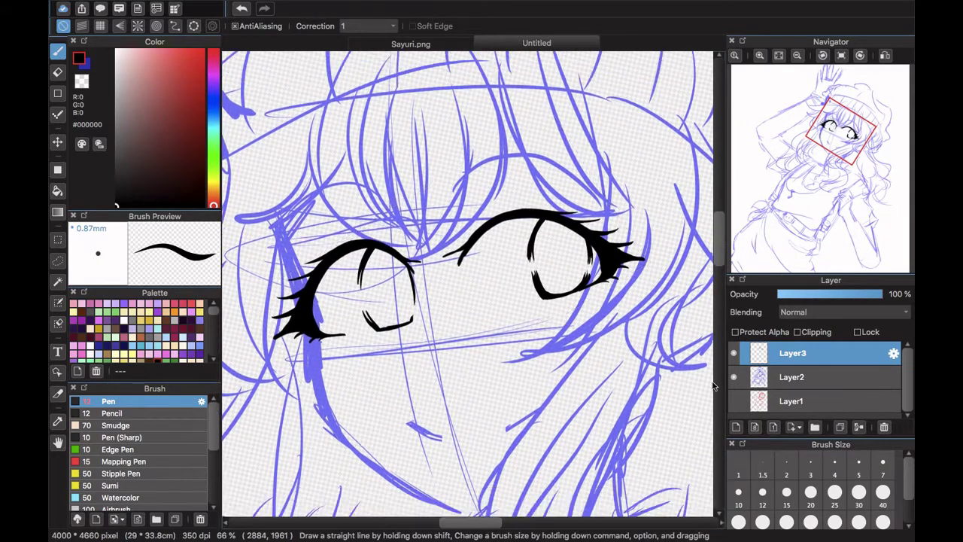
- Lasso around the eyes and nudge them separately into place on the face with Transform
left_click(58, 261)
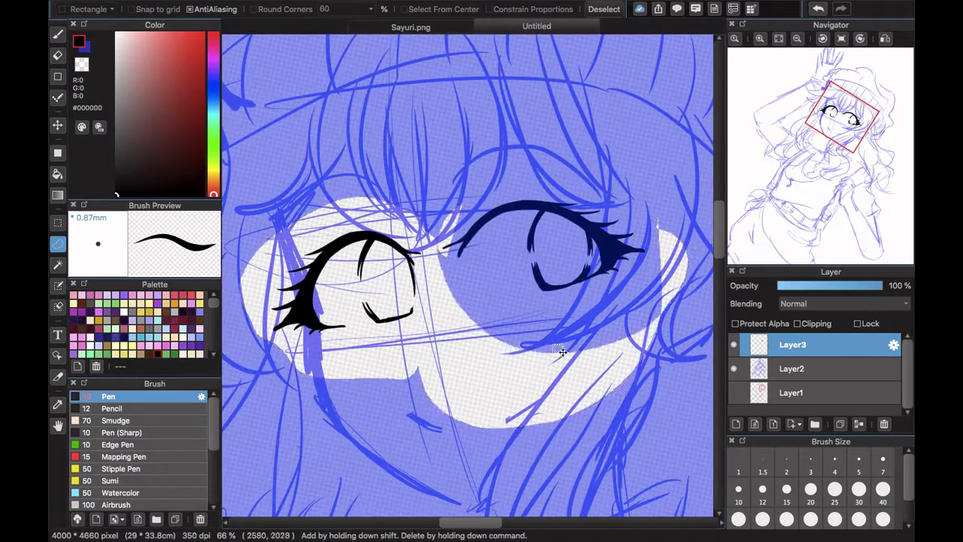
left_click(449, 308)
left_click_drag(447, 306, 450, 290)
key("super+t")
left_click_drag(346, 230, 380, 250)
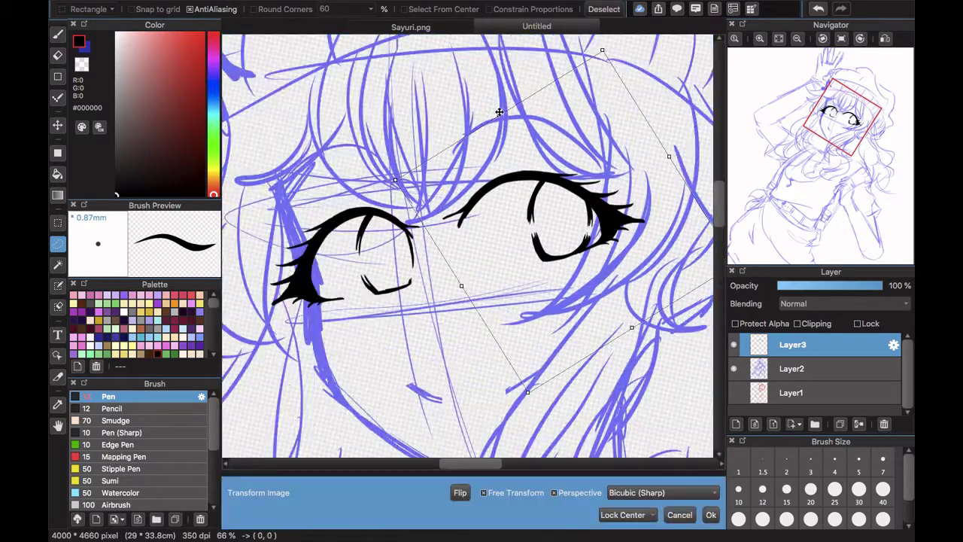
left_click_drag(499, 111, 474, 135)
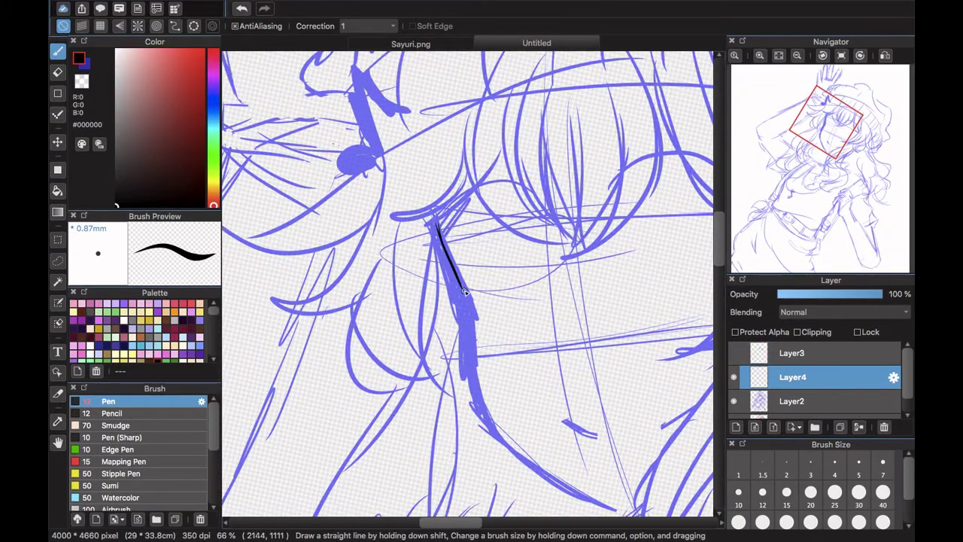
- Ink the face contour from the temple down the cheek to the chin on a new layer below the eyes
left_click_drag(464, 292, 468, 300)
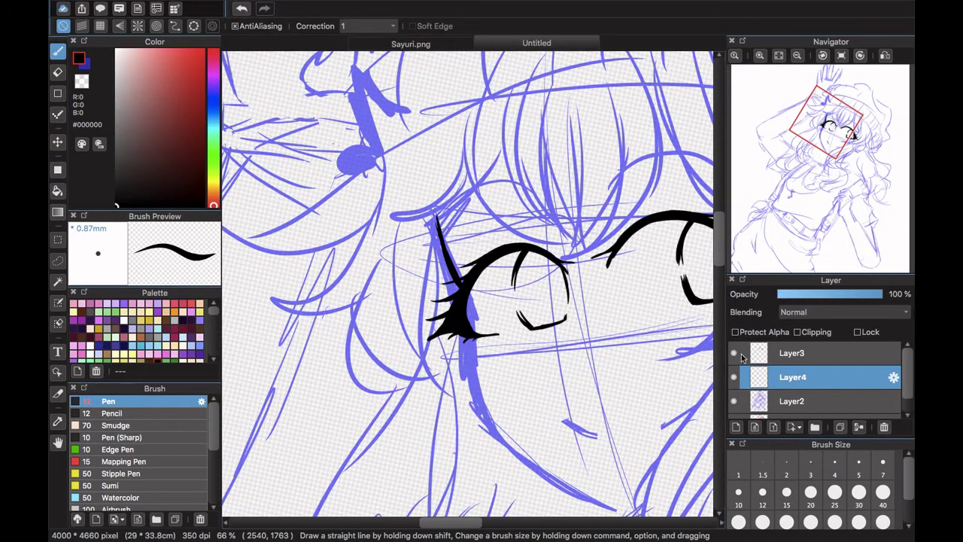
left_click_drag(701, 316, 579, 121)
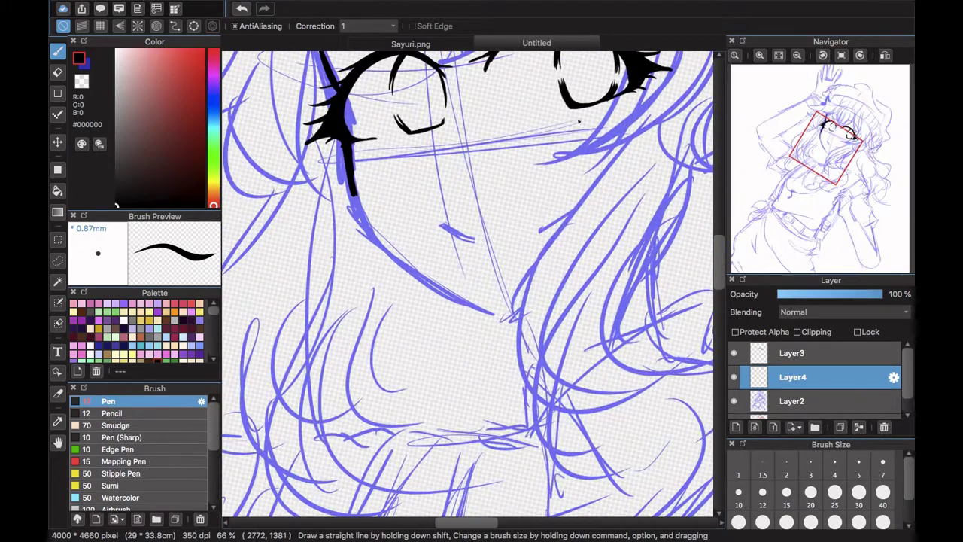
left_click_drag(392, 256, 507, 314)
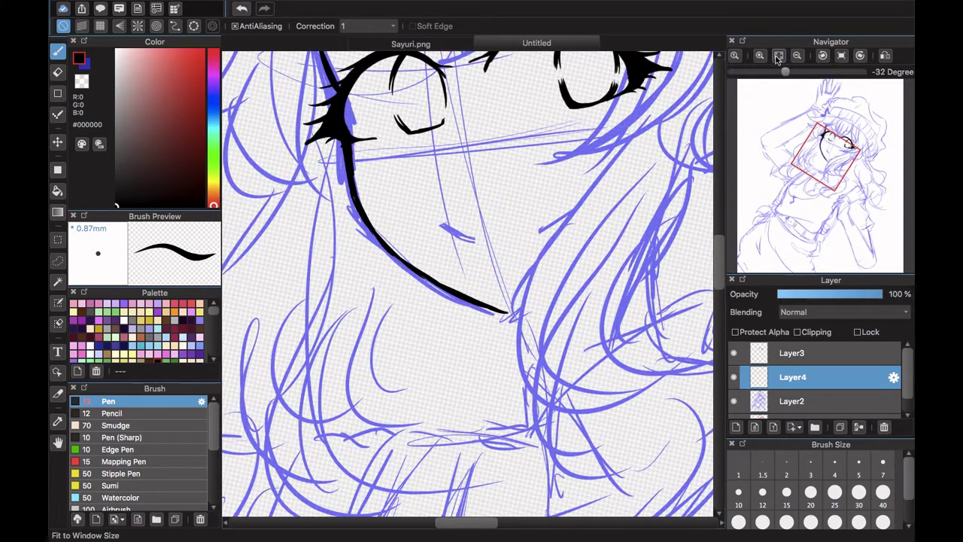
- Draw the small nose mark and the smiling mouth curve, erasing the middle so only its two ends remain
left_click(778, 55)
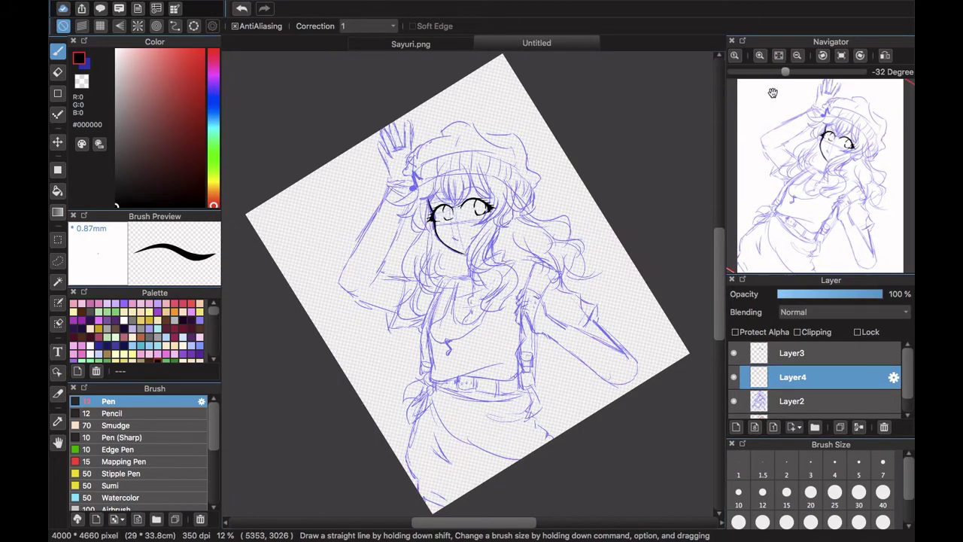
scroll(789, 113, "up", 5)
left_click_drag(821, 173, 833, 141)
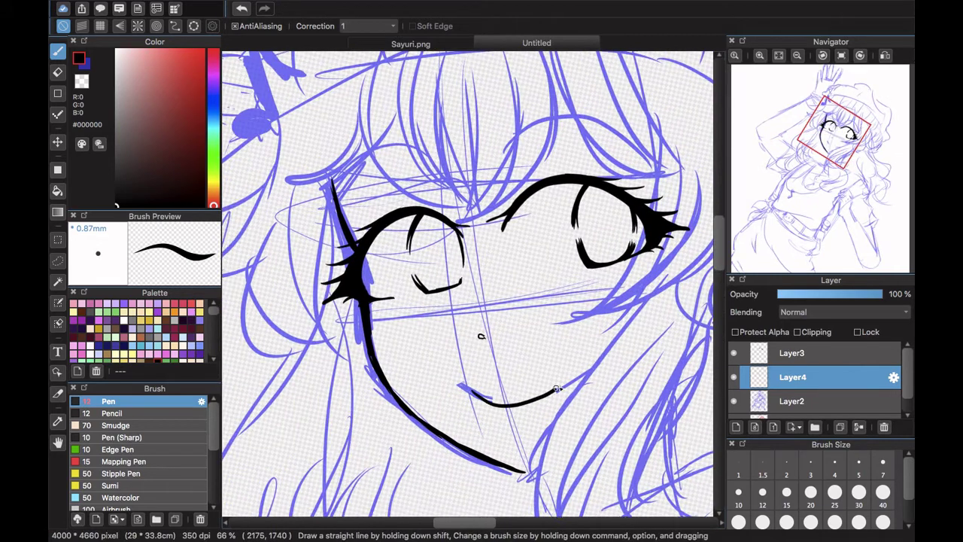
left_click_drag(470, 392, 553, 380)
key("e")
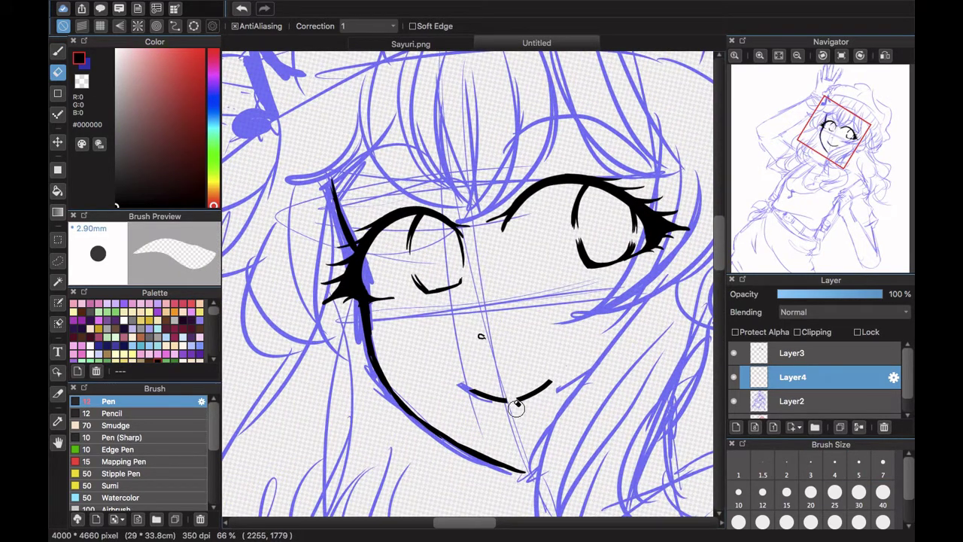
- Draw a thin arched eyebrow above each eye along the sketch
key("b")
left_click_drag(501, 151, 643, 156)
left_click_drag(432, 159, 410, 148)
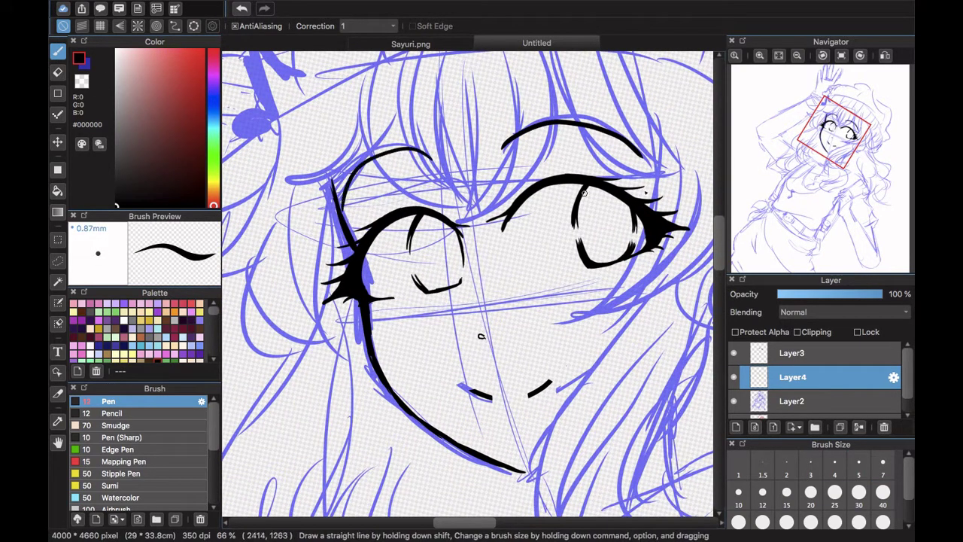
- Mirror the canvas view horizontally and reset its rotation to 0 degrees
scroll(584, 192, "down", 5)
mouse_move(825, 157)
left_mouse_down()
mouse_move(837, 137)
mouse_move(802, 135)
mouse_move(799, 119)
mouse_move(809, 142)
mouse_move(795, 116)
left_mouse_up()
left_click(178, 13)
left_click(190, 127)
left_click(885, 55)
left_click(779, 56)
left_click(840, 57)
triple_click(760, 55)
double_click(759, 56)
- Ink the curled hair lock at the side of the forehead, undoing unsatisfactory strokes
mouse_move(529, 177)
left_mouse_down()
mouse_move(627, 231)
mouse_move(631, 194)
left_mouse_up()
left_click(760, 56)
left_click(805, 129)
mouse_move(589, 121)
left_mouse_down()
mouse_move(592, 178)
mouse_move(546, 251)
mouse_move(504, 229)
left_mouse_up()
key("super+z")
left_click_drag(599, 150, 604, 117)
left_click_drag(604, 118, 523, 213)
key("super+z")
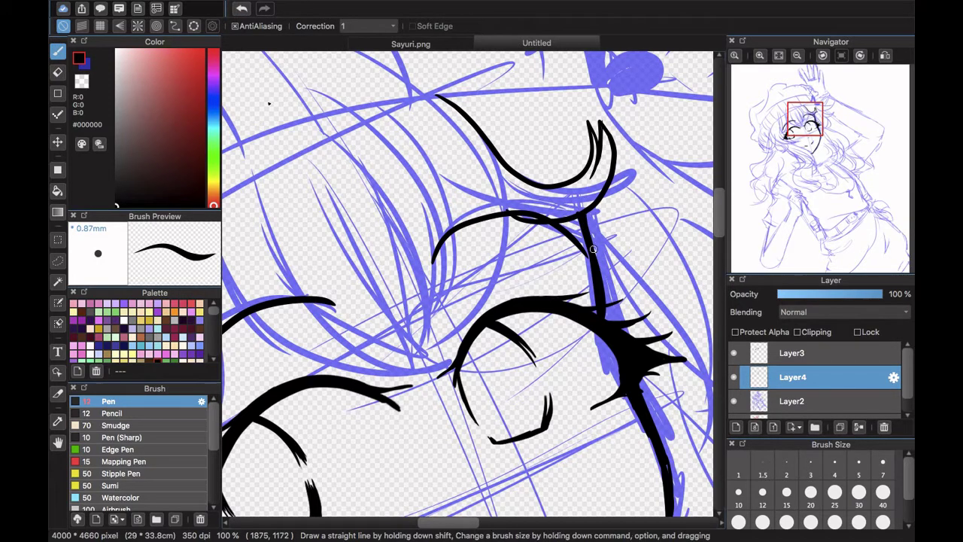
- Ink the central bangs as long tapered strands converging to a point between the eyes
key("e")
key("b")
left_click_drag(421, 144, 426, 351)
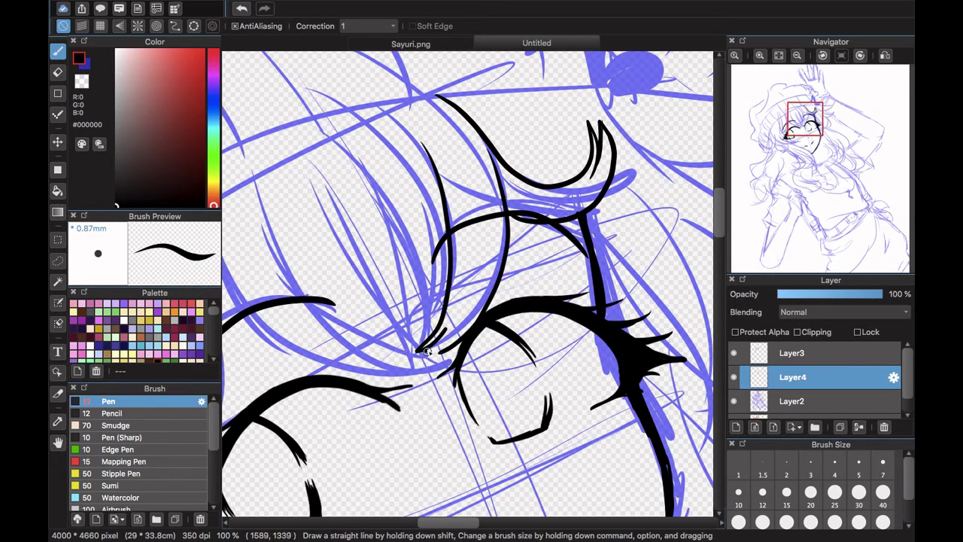
left_click_drag(295, 255, 444, 264)
mouse_move(348, 179)
left_mouse_down()
mouse_move(595, 384)
mouse_move(603, 374)
left_mouse_up()
left_click_drag(481, 304, 604, 371)
left_click_drag(427, 184, 461, 295)
left_click_drag(566, 380, 457, 326)
left_click_drag(472, 199, 562, 353)
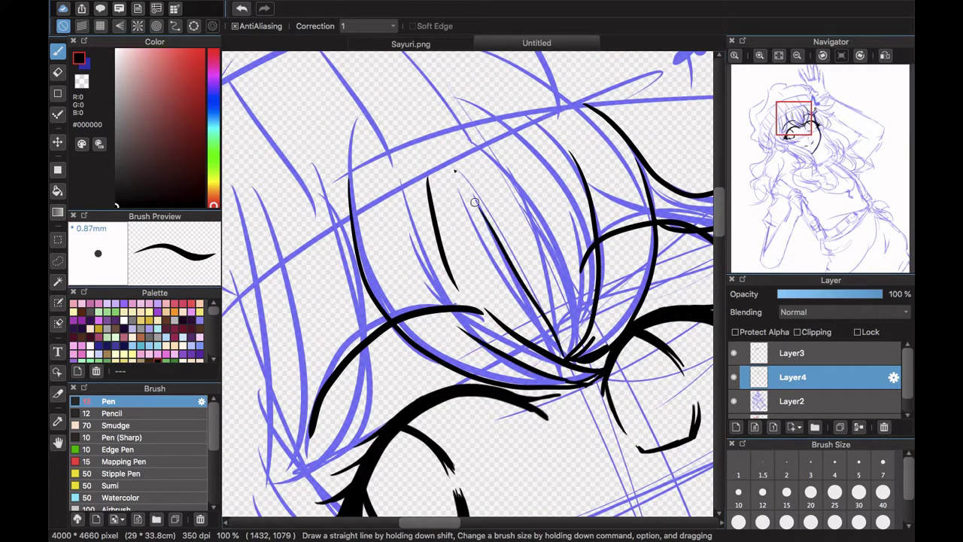
left_click_drag(508, 162, 572, 342)
- Ink the curved side bangs whose tips end beside the left eye's outer lashes, undoing one misplaced stroke
left_click(791, 126)
left_click_drag(791, 127, 788, 135)
mouse_move(491, 195)
left_mouse_down()
mouse_move(494, 272)
mouse_move(378, 422)
left_mouse_up()
mouse_move(371, 229)
left_mouse_down()
mouse_move(382, 281)
mouse_move(326, 413)
left_mouse_up()
left_click_drag(334, 415, 425, 330)
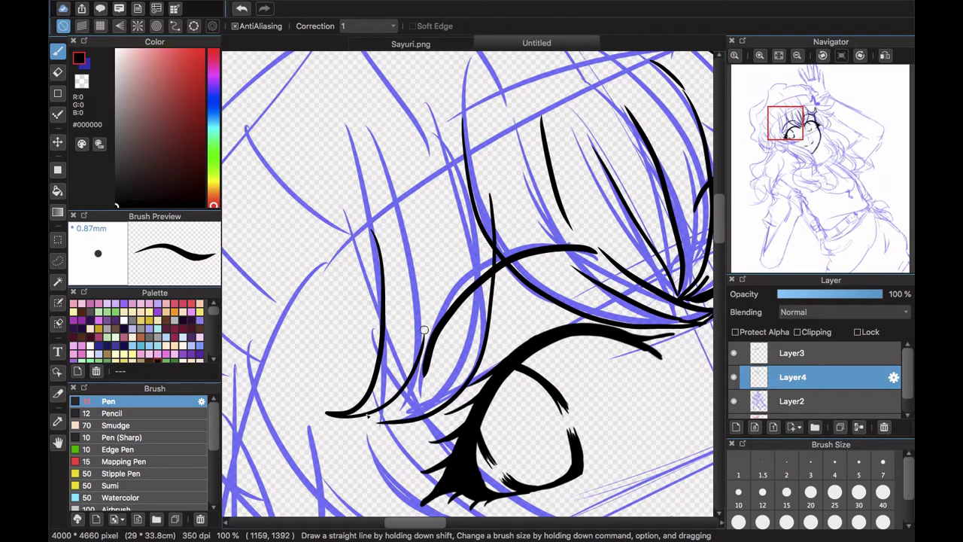
left_click(241, 8)
left_click_drag(483, 376, 496, 256)
- Hide the sketch, thicken the side bang strands above the left eye, and erase the line crossing between them
left_click(734, 401)
left_click(759, 55)
left_click(759, 56)
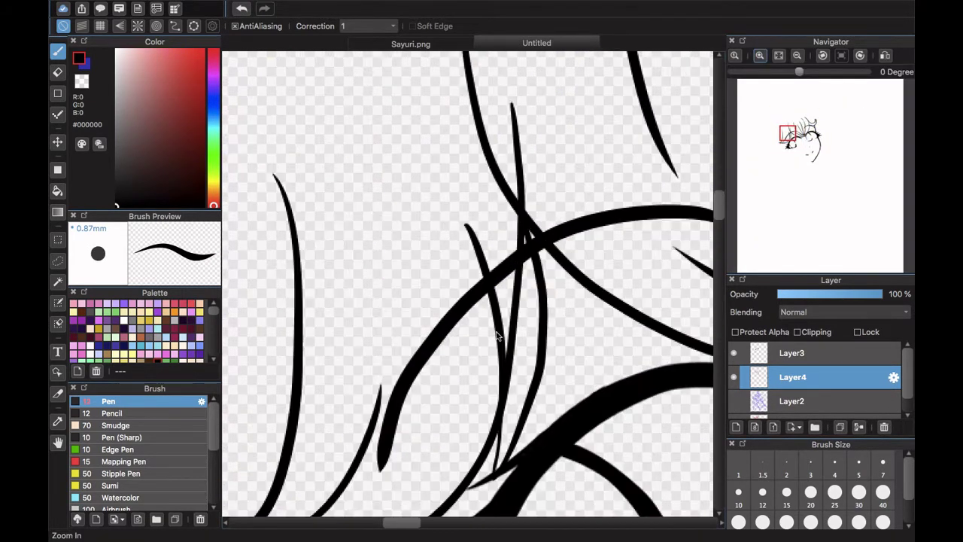
left_click_drag(488, 293, 494, 479)
left_click(58, 73)
left_click_drag(525, 205, 508, 81)
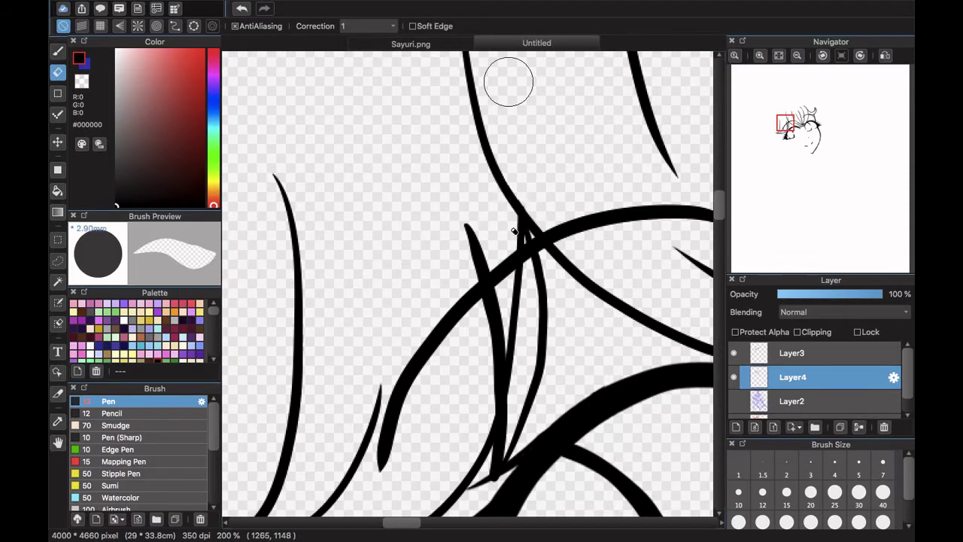
left_click_drag(514, 240, 519, 345)
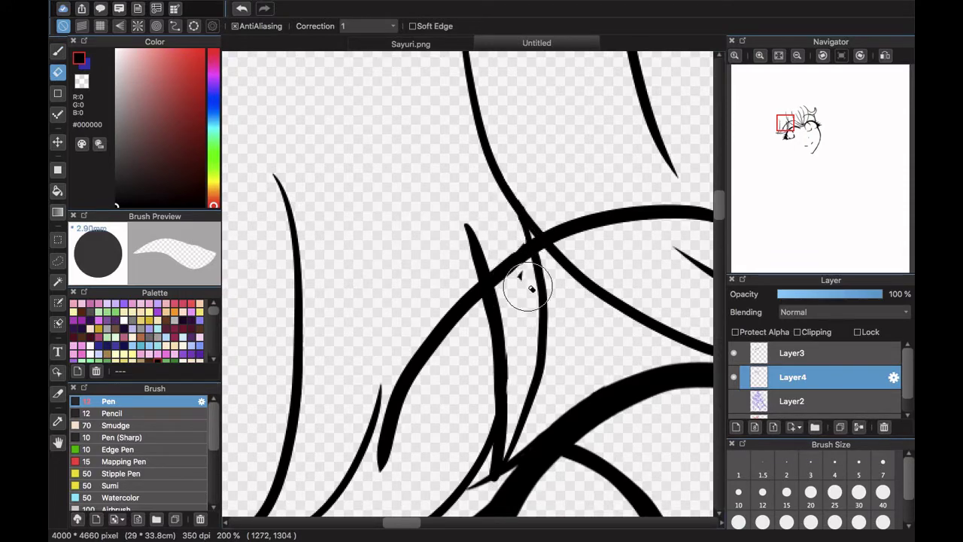
key("b")
left_click_drag(545, 295, 546, 322)
left_click(779, 56)
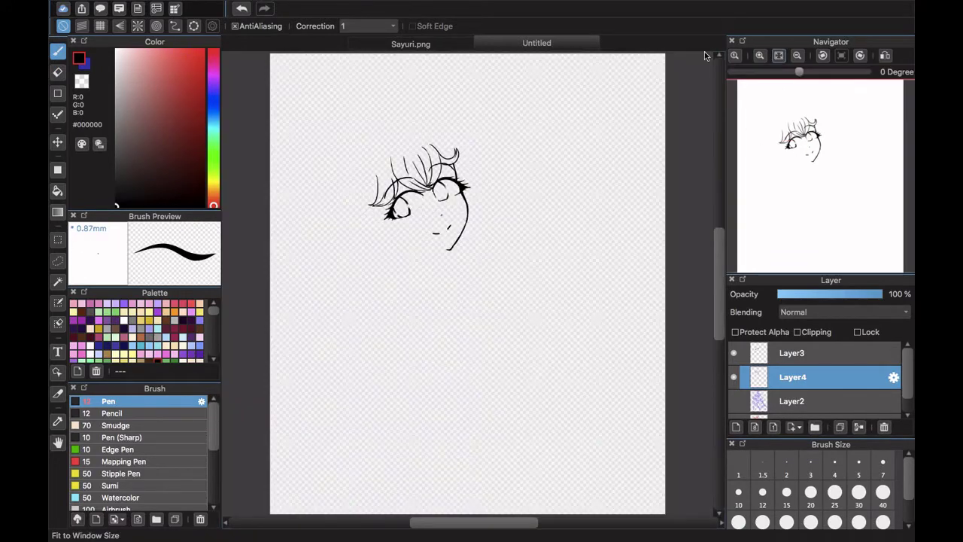
- Show the sketch and ink the curved hair locks beside the left cheek, ending in a small tip under the left eye
left_click(733, 401)
left_click(760, 55)
left_click(760, 55)
left_click(760, 55)
left_click_drag(801, 180, 771, 154)
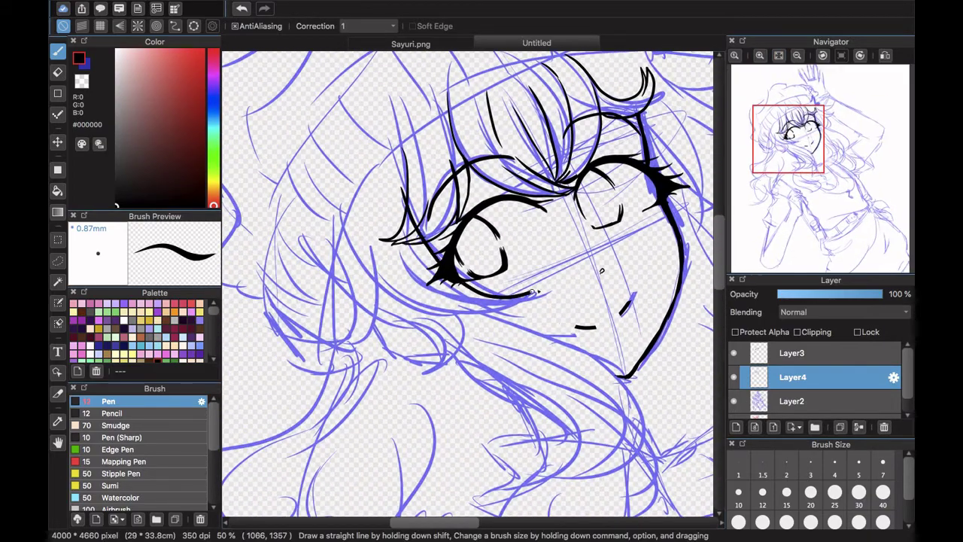
left_click_drag(332, 242, 355, 347)
left_click_drag(376, 251, 315, 346)
left_click_drag(392, 297, 511, 320)
left_click_drag(498, 306, 513, 322)
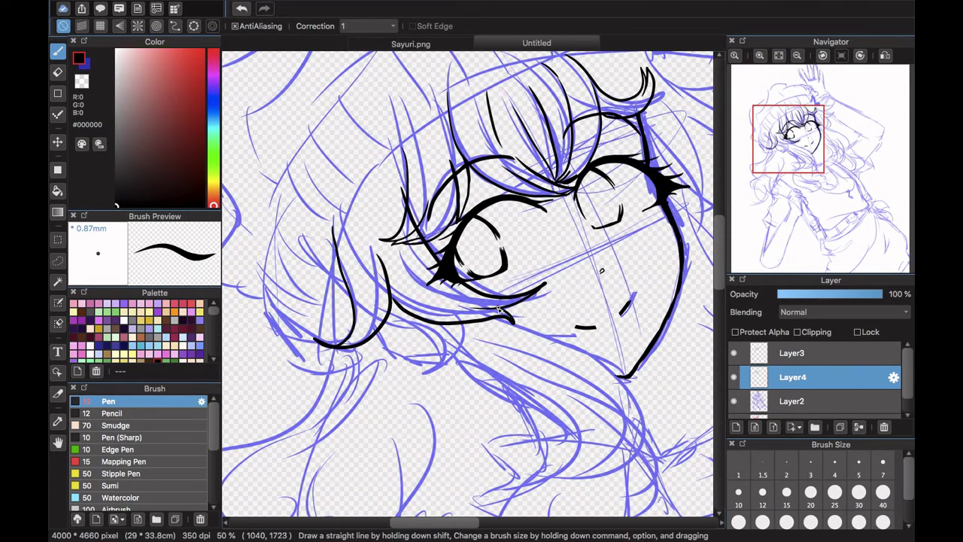
- Ink the strand sweeping beneath the left eye's lashes, undoing the first attempt and redrawing it
left_click(759, 56)
left_click(759, 55)
left_click_drag(336, 228, 488, 334)
left_click_drag(439, 327, 516, 336)
left_click(241, 11)
left_click(241, 12)
left_click_drag(335, 228, 495, 336)
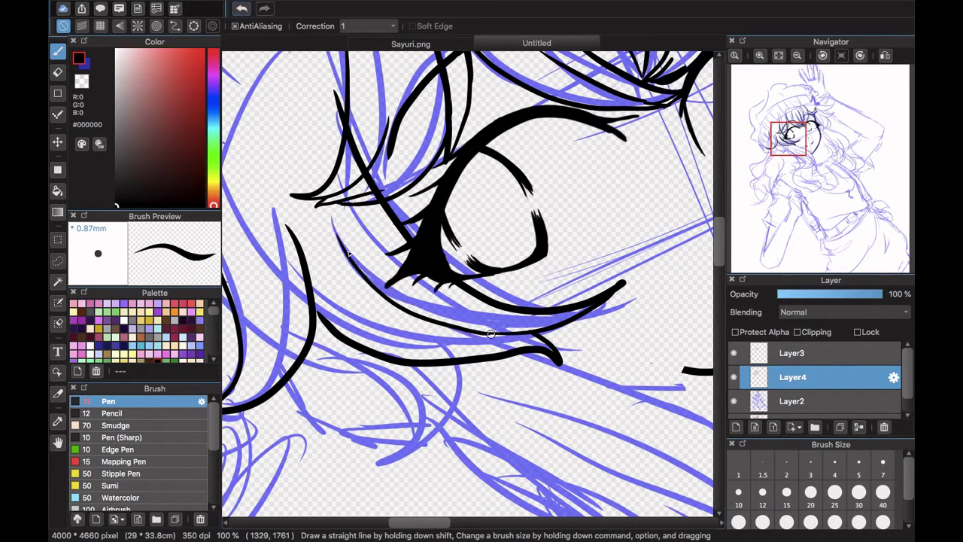
- Thicken the upper curve of the strand beneath the left eye's outer lashes into a tapered line
left_click_drag(789, 138, 787, 148)
left_click(760, 56)
left_click_drag(277, 203, 432, 368)
left_click_drag(322, 280, 412, 360)
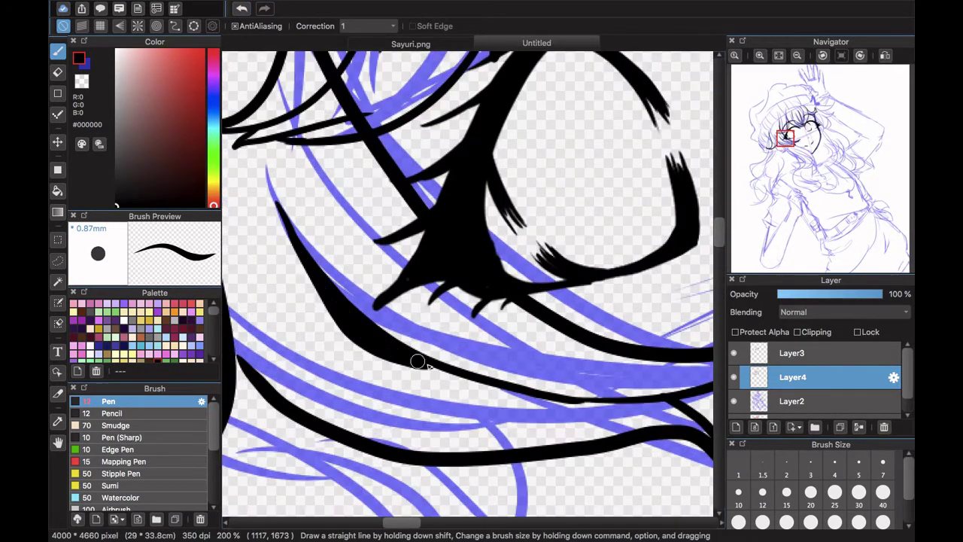
- Lower the opacity of the Layer2 sketch to 35% and make Layer4 the active layer again
left_click(779, 56)
left_click(808, 400)
left_click(792, 377)
scroll(427, 252, "up", 5)
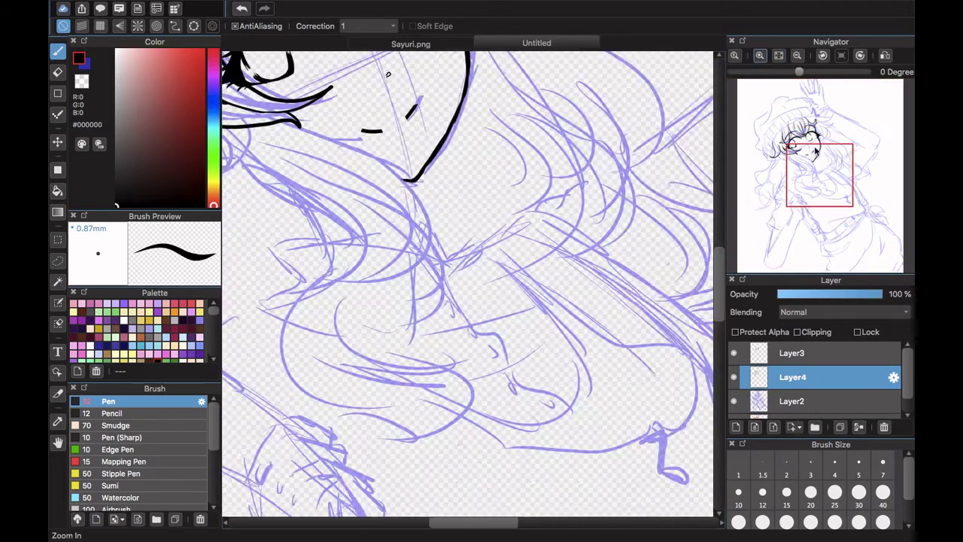
- Ink the long wavy lock flowing from the left cheek past the chin, with its inner strands and pointed ends, undoing one stroke
left_click_drag(519, 239, 523, 322)
left_click_drag(282, 178, 323, 241)
left_click_drag(381, 205, 455, 337)
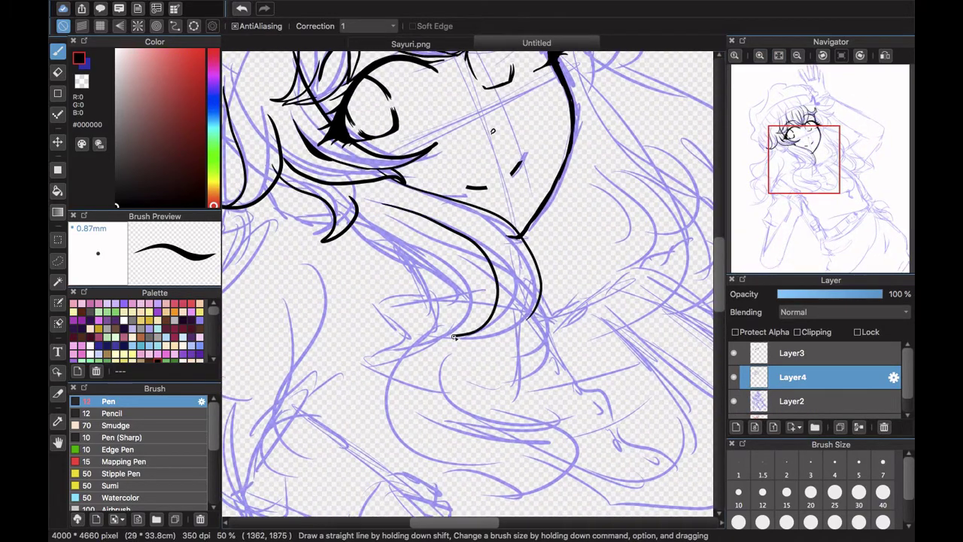
mouse_move(358, 215)
left_mouse_down()
mouse_move(441, 332)
mouse_move(517, 491)
left_mouse_up()
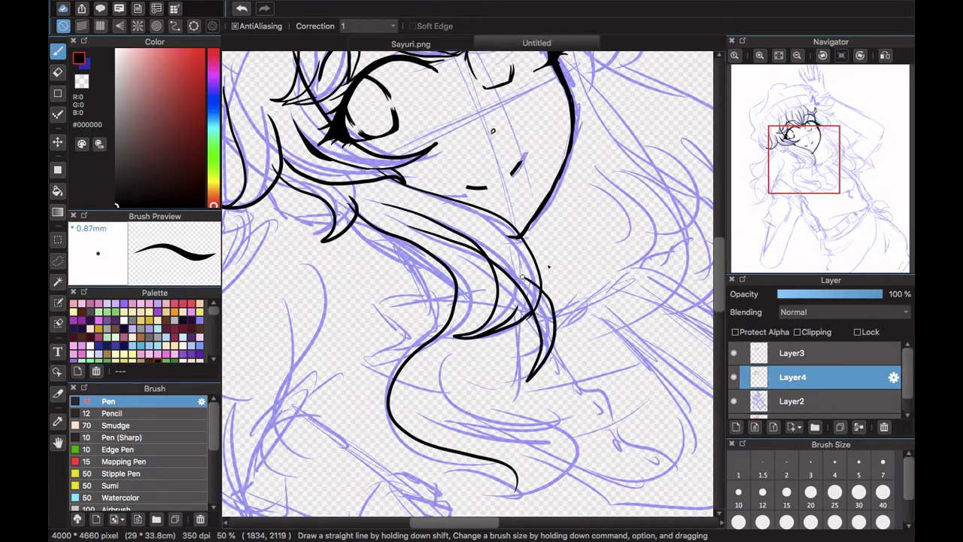
mouse_move(522, 277)
left_mouse_down()
mouse_move(571, 221)
mouse_move(558, 333)
mouse_move(566, 410)
left_mouse_up()
key("super+z")
left_click_drag(563, 212, 569, 246)
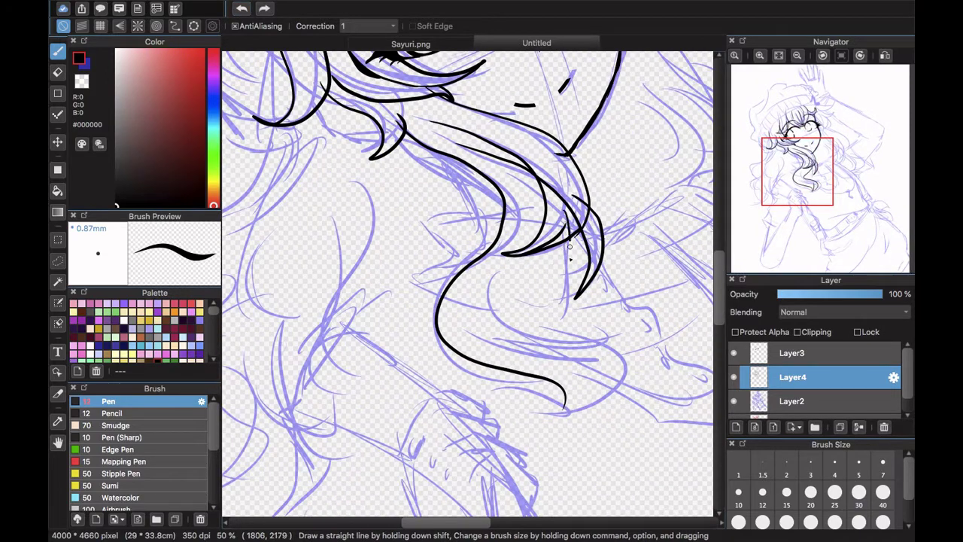
- Hide the Layer2 sketch and Layer3, and ready the Eraser on Layer4 at the lock below the chin
left_click(58, 72)
left_click(733, 400)
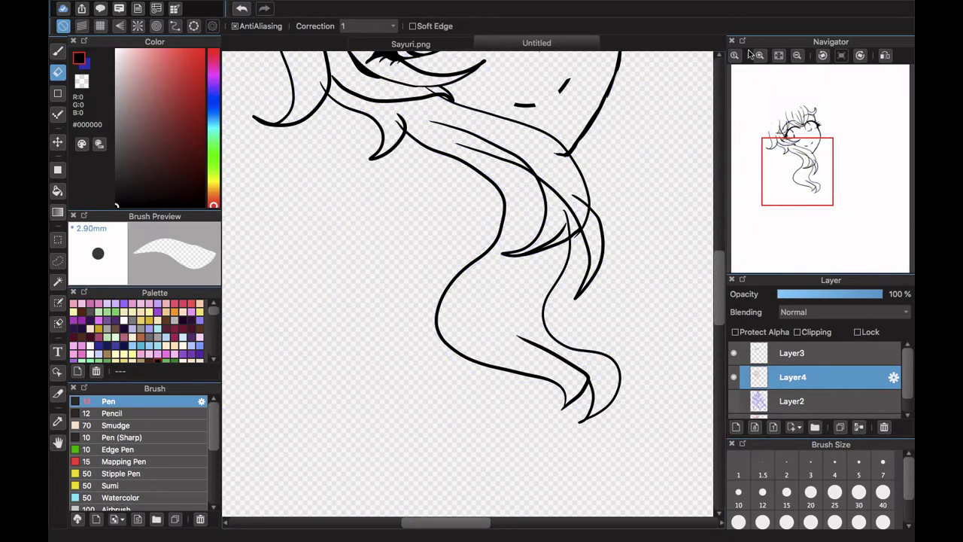
left_click(760, 55)
left_click(759, 56)
left_click(814, 166)
left_click_drag(814, 166, 814, 167)
left_click(792, 353)
left_click(833, 294)
left_click(774, 375)
left_click(752, 352)
left_click(734, 352)
left_click(782, 377)
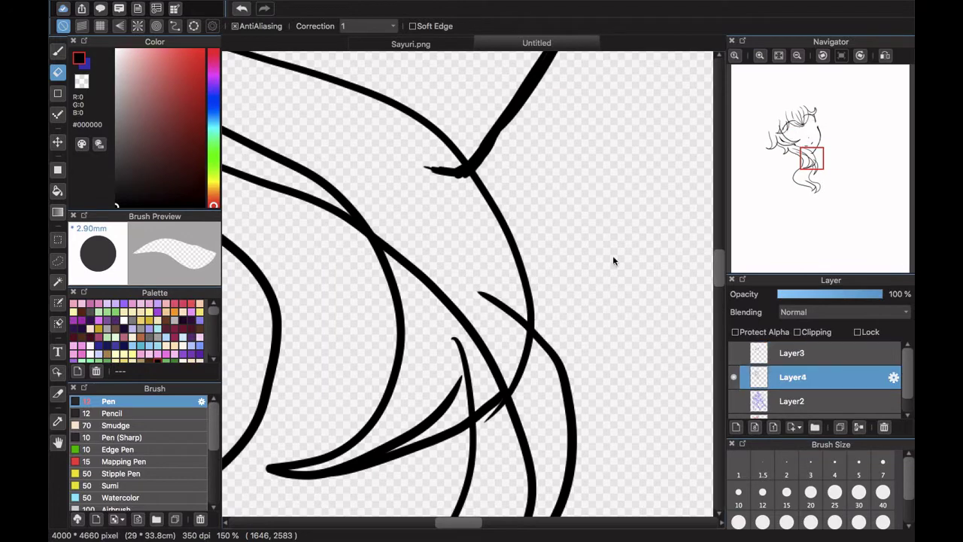
- Erase the crossing line ends in the lock below the chin with a size 30 eraser and thicken the strand joints
left_click_drag(585, 153, 624, 204)
left_click(858, 493)
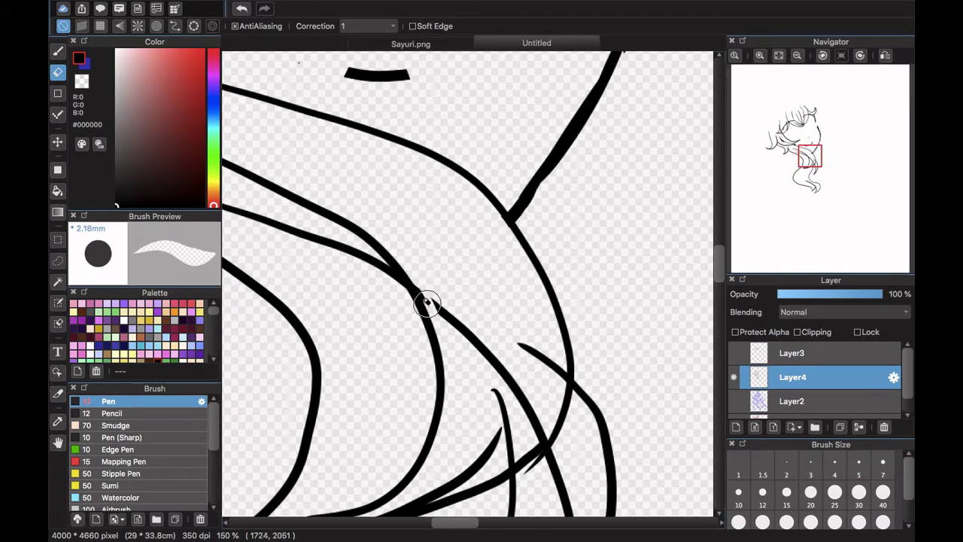
scroll(527, 398, "down", 5)
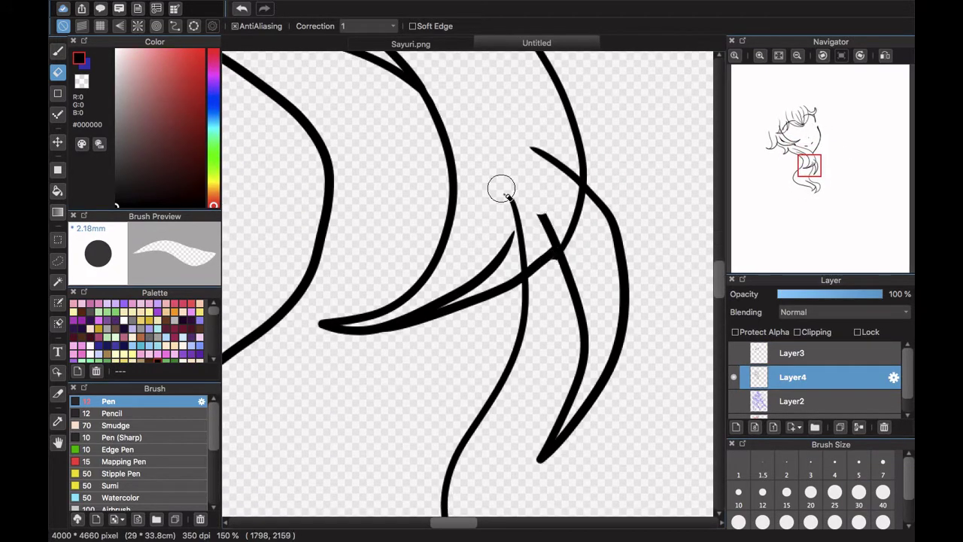
key("b")
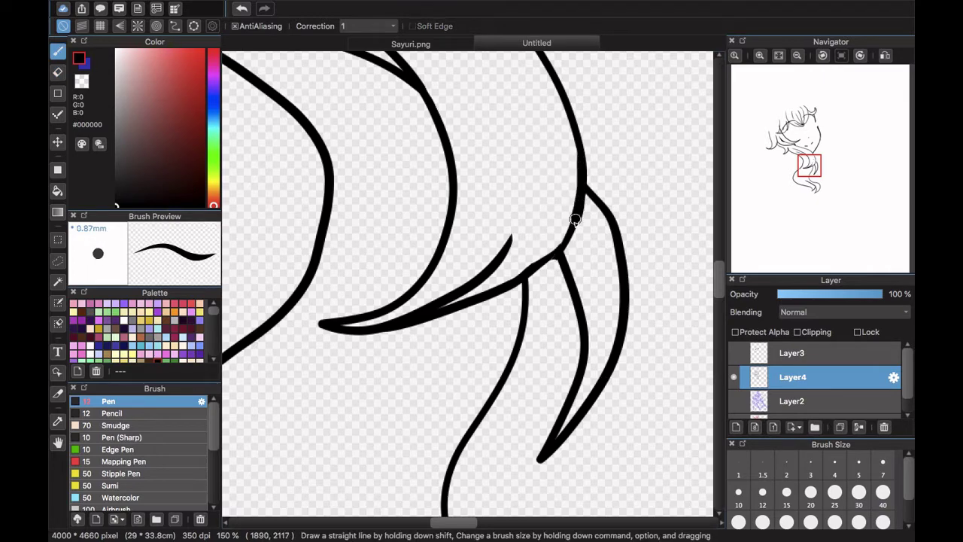
- Trim the overshooting ends of the left cheek strands, thicken their joints, and sharpen the tip beneath the left eye
scroll(526, 278, "up", 10)
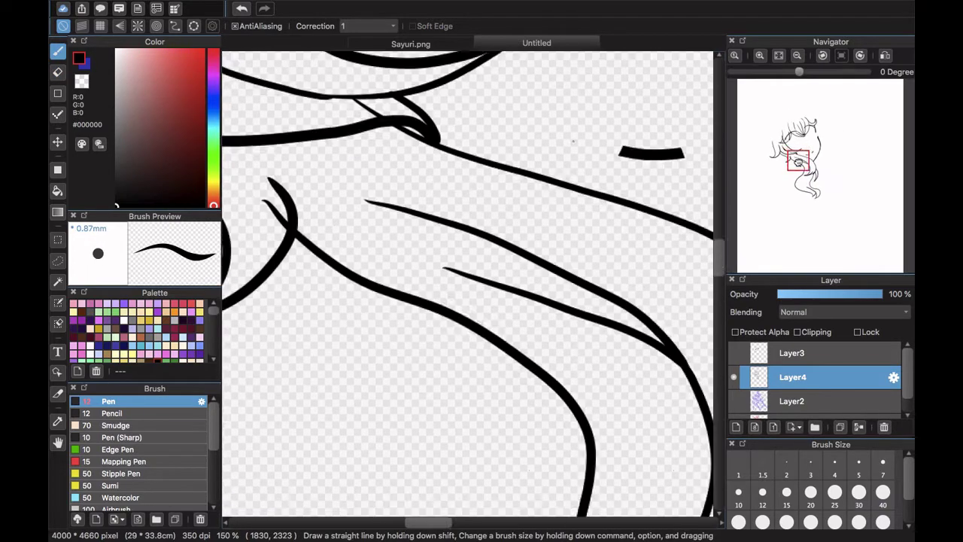
key("e")
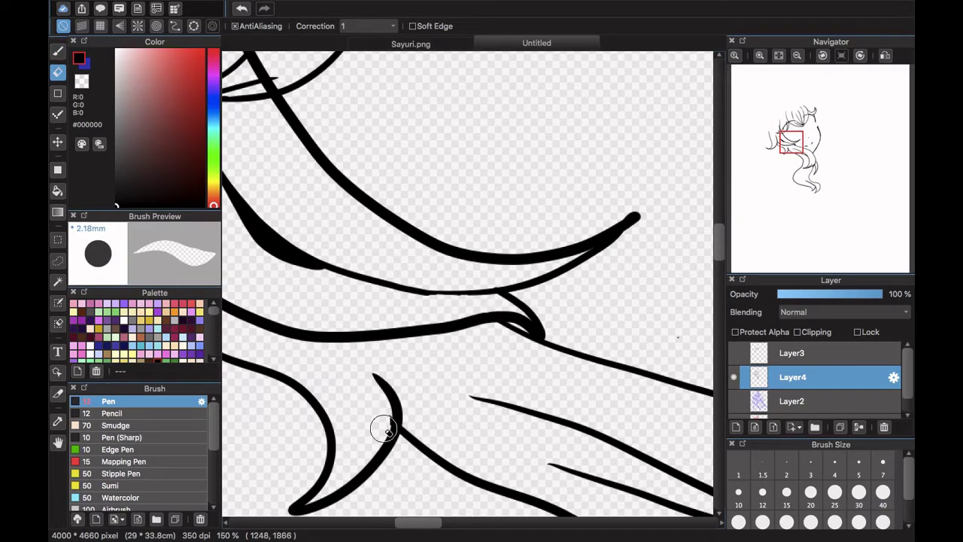
key("b")
left_click_drag(369, 369, 414, 437)
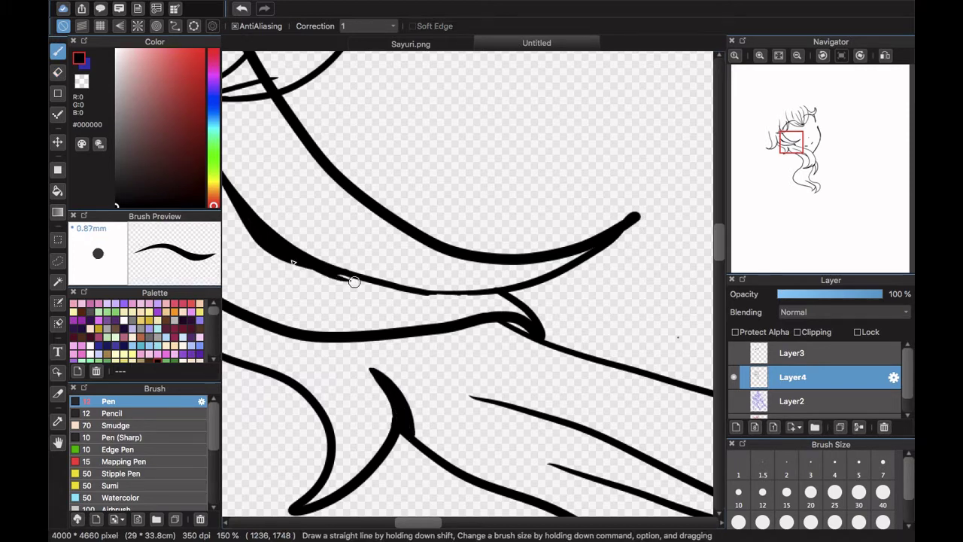
left_click_drag(302, 265, 373, 282)
key("e")
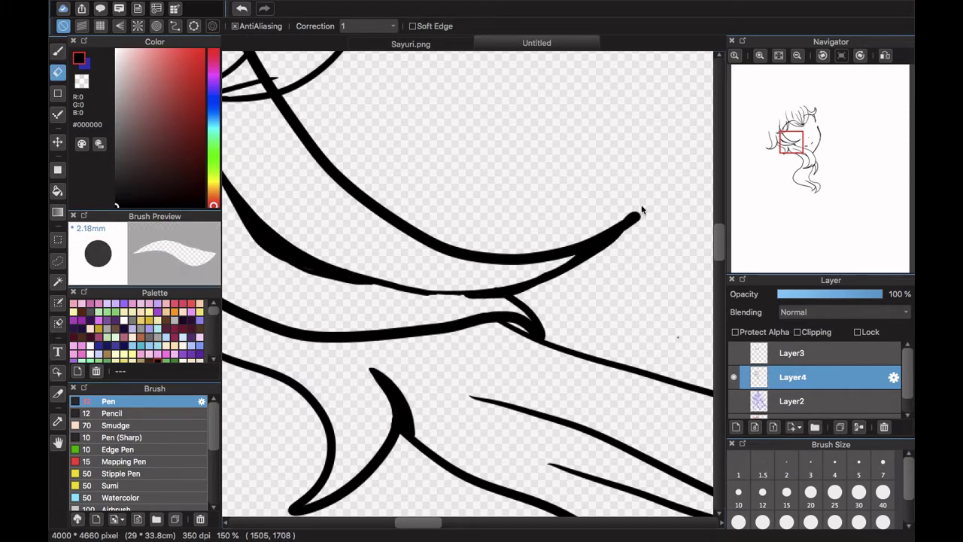
key("b")
left_click_drag(596, 236, 520, 294)
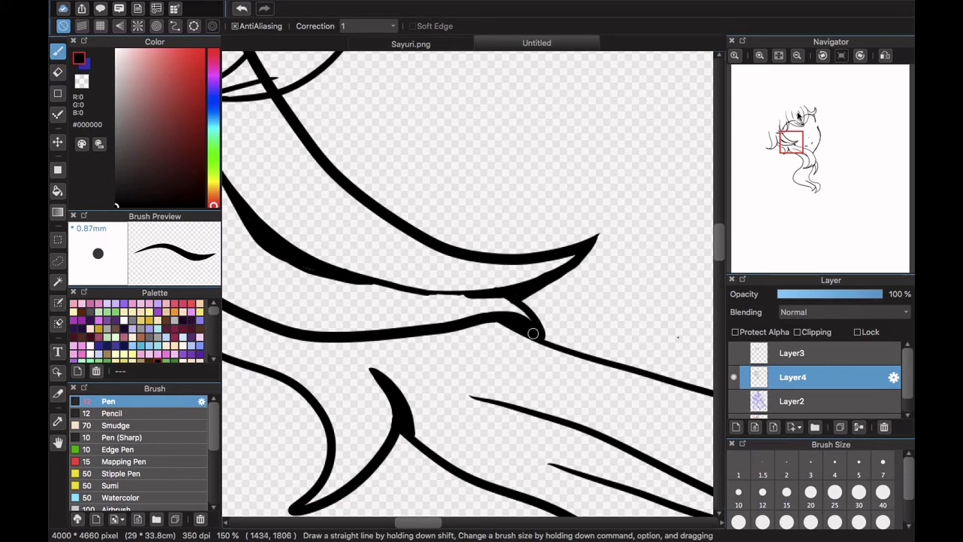
- Make Layer3 and the Layer2 sketch visible again over the cheek hair
key("super+0")
left_click(734, 352)
left_click(737, 402)
left_click(760, 56)
left_click(760, 56)
left_click(760, 55)
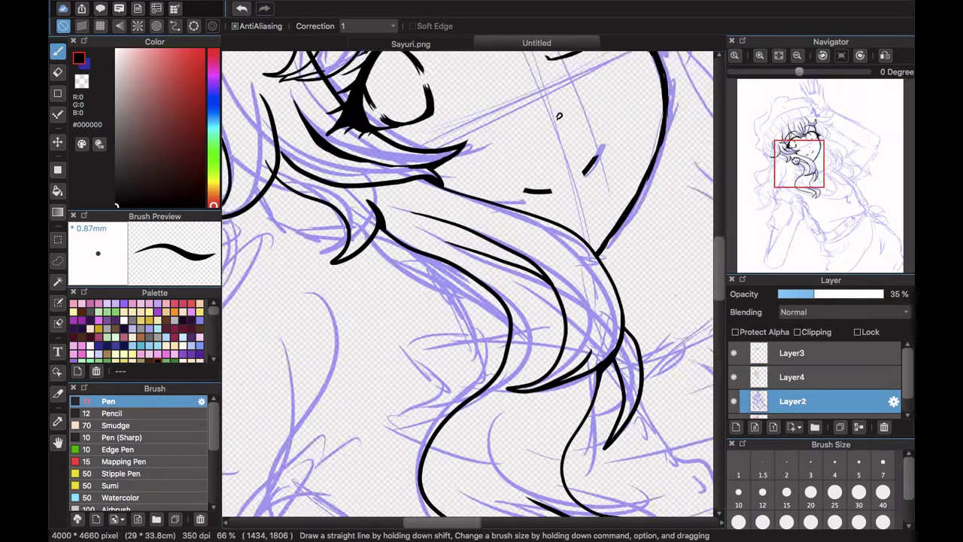
left_click_drag(559, 115, 692, 189)
left_click_drag(399, 265, 454, 297)
key("super+z")
- On Layer4, ink the small enclosed detail between the left cheek locks, with an inner contour and short cross lines
left_click(769, 377)
left_click(760, 55)
mouse_move(352, 225)
left_mouse_down()
mouse_move(362, 260)
mouse_move(495, 295)
left_mouse_up()
left_click_drag(470, 268, 455, 288)
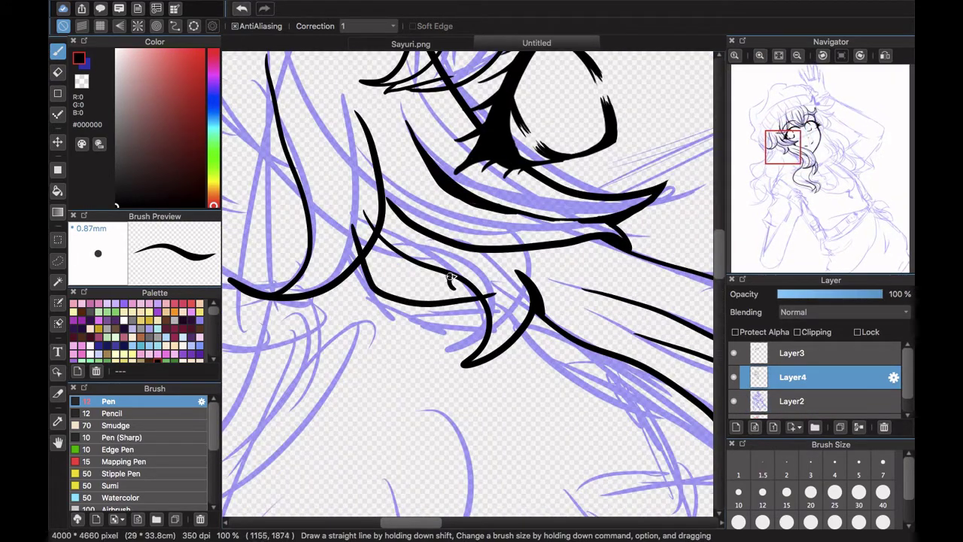
mouse_move(364, 224)
left_mouse_down()
mouse_move(400, 289)
mouse_move(455, 291)
left_mouse_up()
left_click_drag(399, 232, 377, 266)
mouse_move(402, 282)
left_mouse_down()
mouse_move(453, 290)
mouse_move(399, 231)
mouse_move(438, 254)
left_mouse_up()
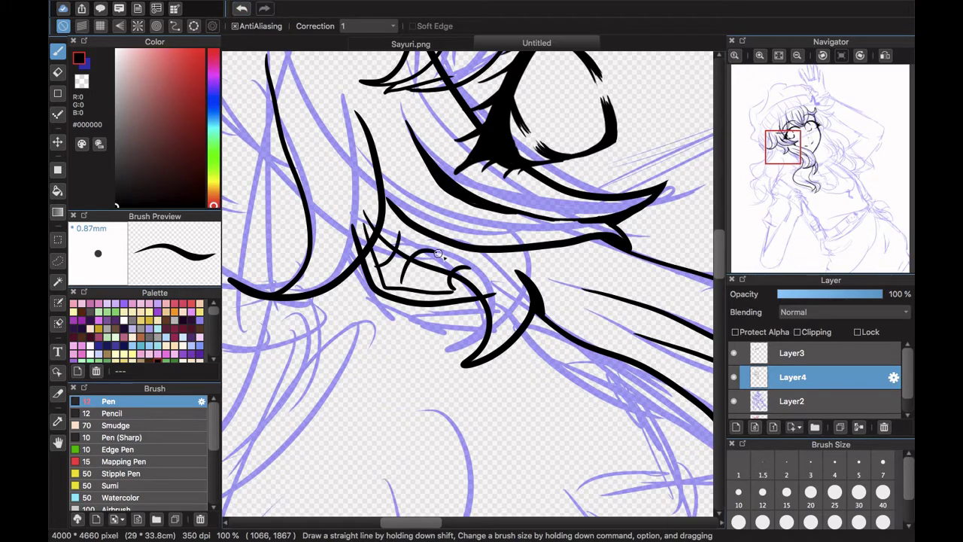
- Hide the sketch, erase overshooting lines around the small cheek detail and left side bangs, and touch up the bangs with the pen
left_click(733, 401)
scroll(462, 282, "up", 2)
key("e")
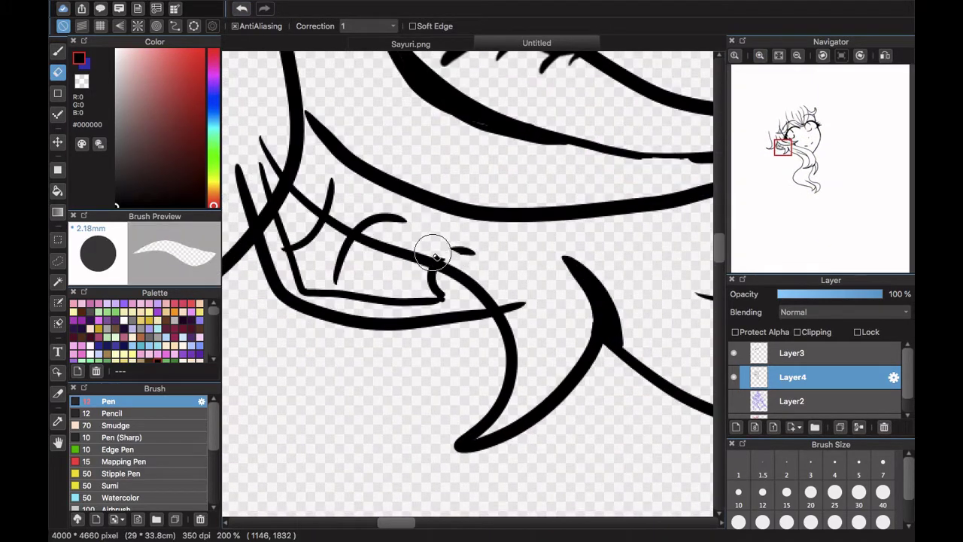
scroll(516, 287, "up", 5)
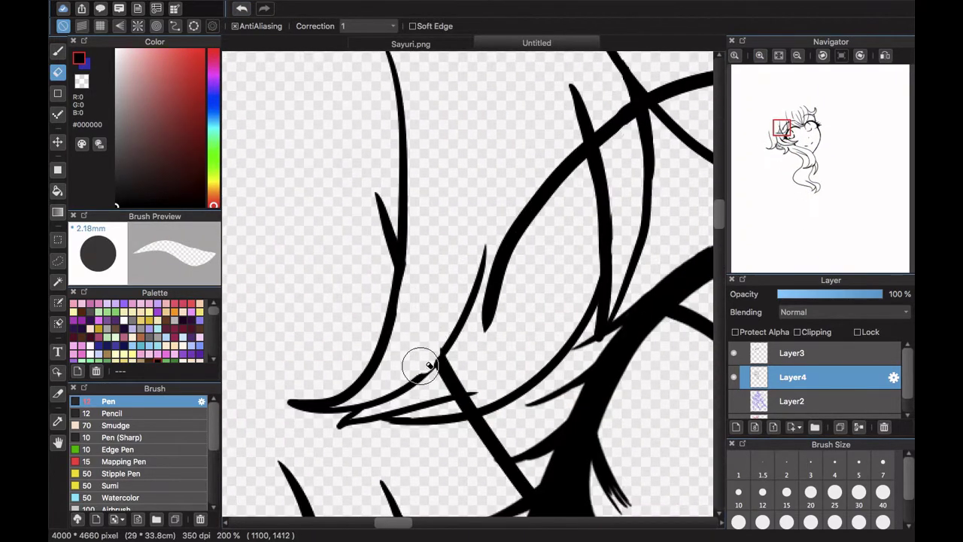
left_click(58, 51)
mouse_move(456, 338)
left_mouse_down()
mouse_move(411, 383)
mouse_move(865, 151)
left_mouse_up()
left_click_drag(628, 361, 242, 146)
- Trim the small cheek detail's protruding lines with a size 20 eraser and thicken its joint with the adjoining lock
left_click(58, 73)
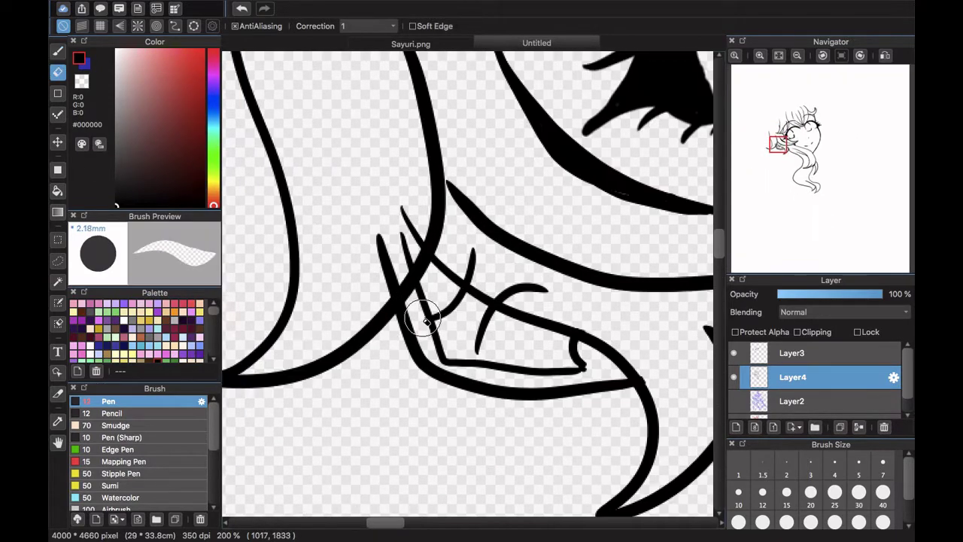
left_click(810, 492)
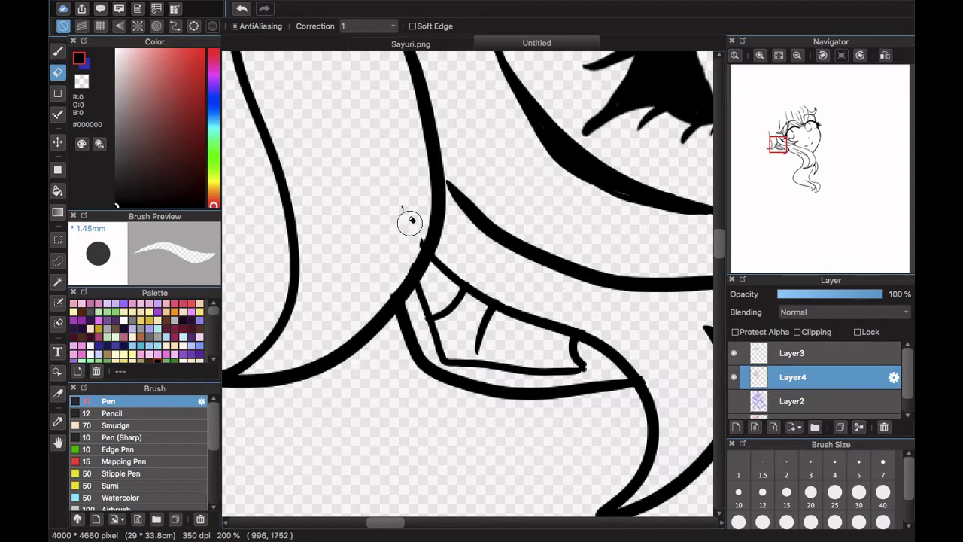
key("b")
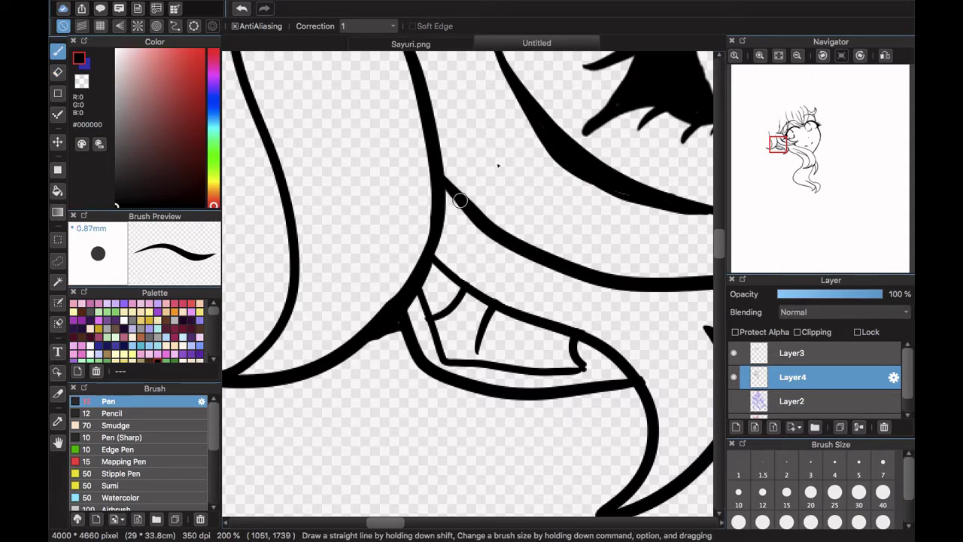
- Show the sketch and add a new layer directly above Layer2
left_click(778, 55)
left_click(734, 401)
left_click(791, 401)
left_click(736, 427)
- On Layer4, ink the curled tufts beside the right eye and the long wavy lock flowing down from them
left_click(759, 56)
left_click(760, 56)
left_click(760, 55)
left_click_drag(800, 134, 812, 134)
left_click(791, 377)
left_click_drag(479, 143, 573, 125)
mouse_move(569, 104)
left_mouse_down()
mouse_move(546, 175)
mouse_move(547, 220)
left_mouse_up()
left_click_drag(556, 310, 362, 137)
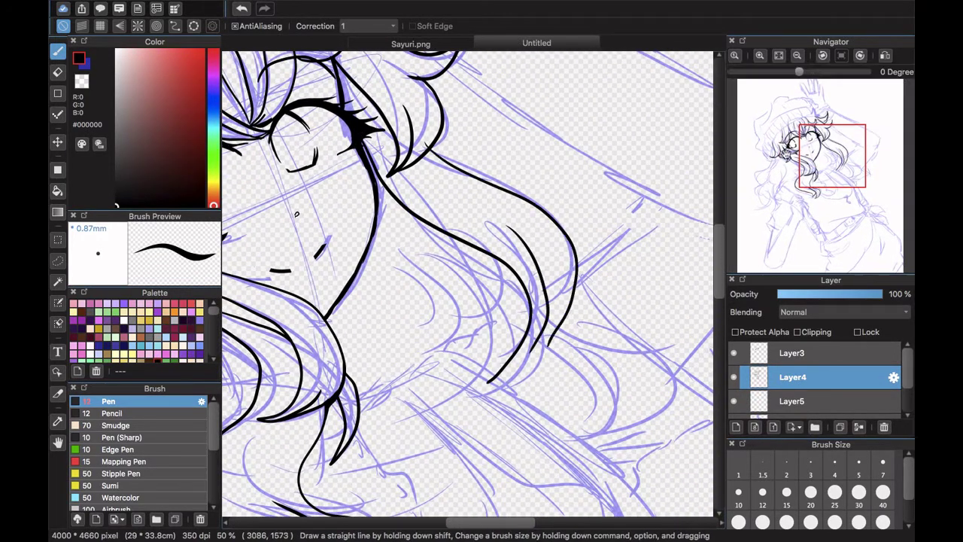
- Erase the strand end poking through the tuft beside the right eye and smooth the nearby curl's line with the pen
scroll(479, 218, "down", 5)
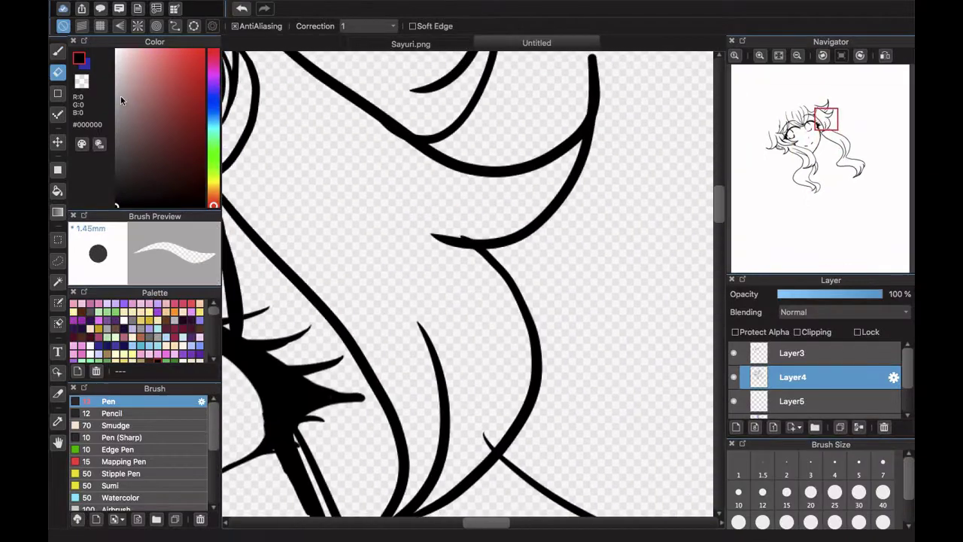
left_click(491, 442)
left_click(58, 51)
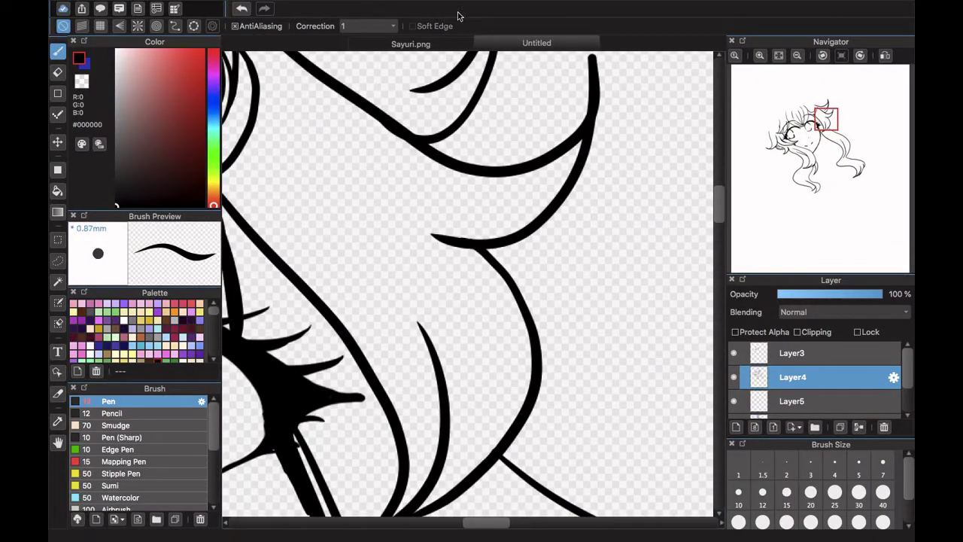
- Show the sketch, switch to Layer5, and ink the band of the hat around the top of the head
left_click(779, 56)
scroll(802, 400, "down", 2)
left_click(733, 399)
left_click(756, 374)
left_click(760, 56)
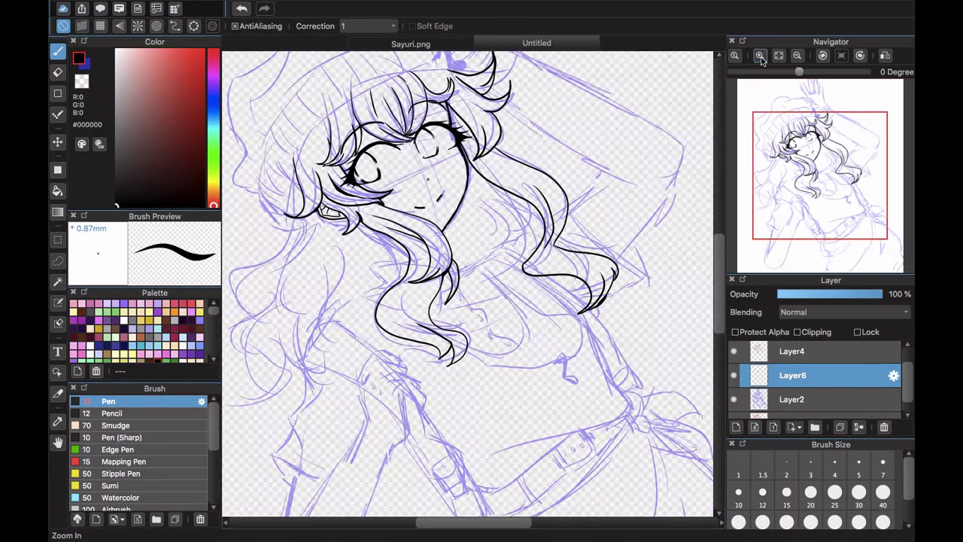
left_click(759, 56)
left_click_drag(788, 148, 786, 129)
left_click_drag(341, 283, 372, 362)
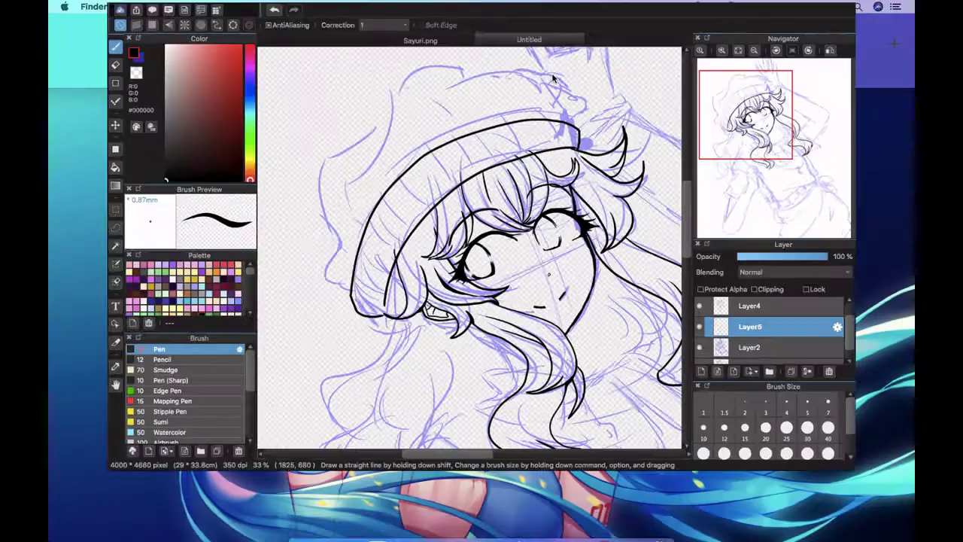
- Ink the puffy crown of the hat with its fold lines, following the sketch around both ends of the band
left_click_drag(384, 103, 336, 198)
mouse_move(456, 89)
left_mouse_down()
mouse_move(526, 73)
mouse_move(588, 125)
left_mouse_up()
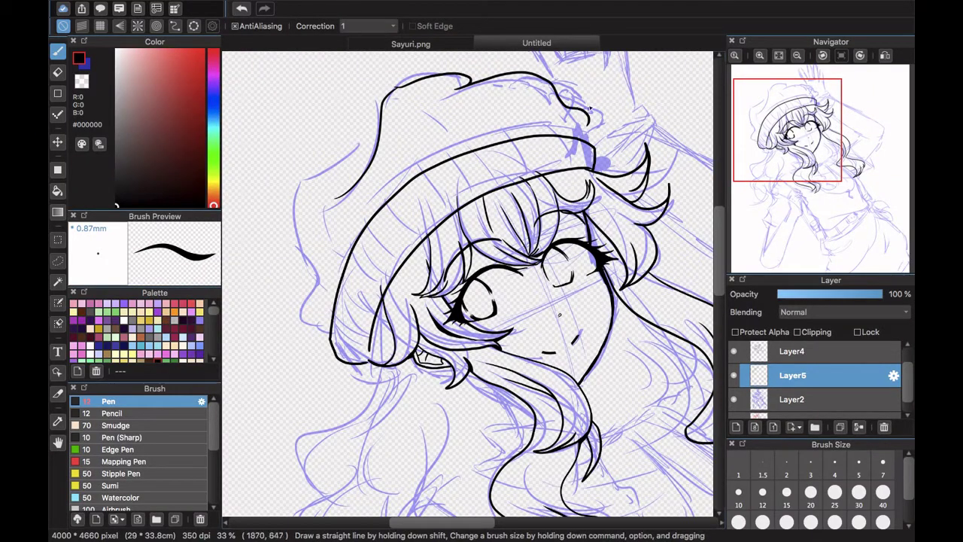
mouse_move(561, 97)
left_mouse_down()
mouse_move(581, 104)
mouse_move(597, 151)
left_mouse_up()
mouse_move(385, 117)
left_mouse_down()
mouse_move(290, 230)
mouse_move(324, 294)
left_mouse_up()
mouse_move(308, 253)
left_mouse_down()
mouse_move(298, 331)
mouse_move(366, 363)
left_mouse_up()
- Hide the sketch and reduce the opacity of the Layer4 hair line art to 51%
left_click(734, 399)
left_click(768, 350)
left_click(831, 294)
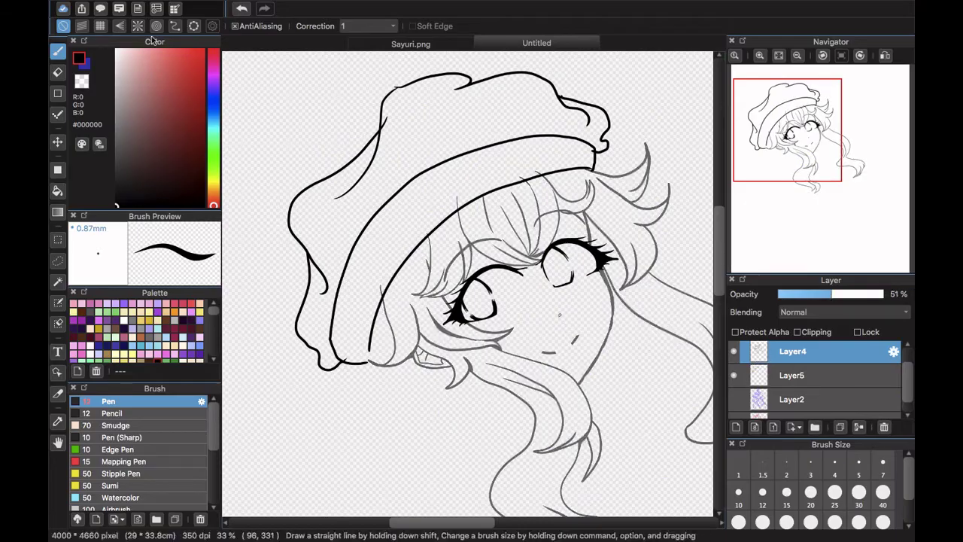
- Erase the hair strand ends on Layer4 that stick out over the lower edge of the hat band
left_click(58, 73)
left_click(759, 56)
left_click(760, 56)
left_click(760, 56)
left_click_drag(787, 129, 773, 126)
left_click_drag(398, 340, 391, 362)
left_click(790, 113)
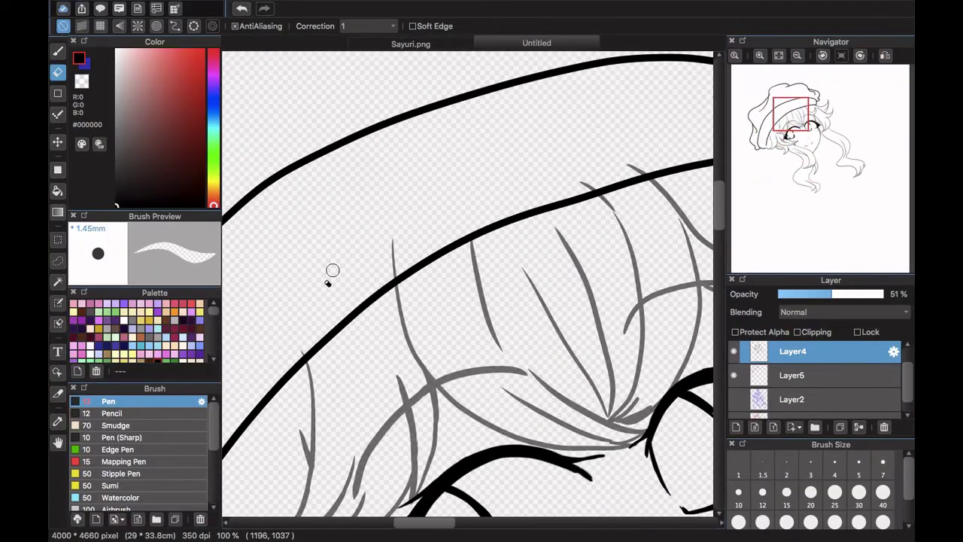
left_click_drag(640, 170, 647, 171)
left_click(810, 110)
- Restore the opacity of Layer4 to 100% and make Layer5 the active layer
left_click(776, 374)
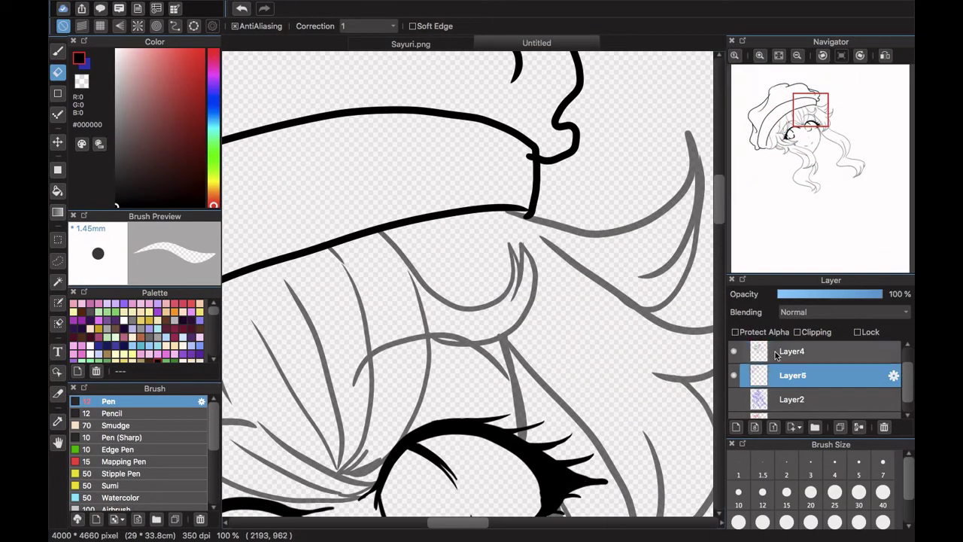
left_click(790, 351)
left_click(881, 294)
left_click(805, 374)
- Erase the overshooting line end on the left side of the hat's crown and thicken the fold junction with the pen
left_click_drag(810, 110, 764, 101)
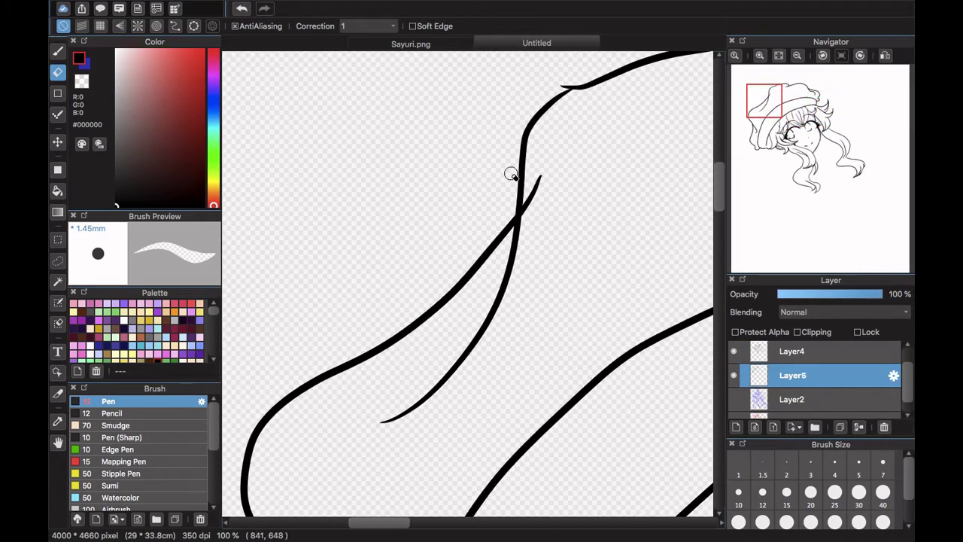
key("b")
left_click_drag(517, 225, 504, 268)
scroll(511, 248, "up", 5)
scroll(511, 248, "right", 3)
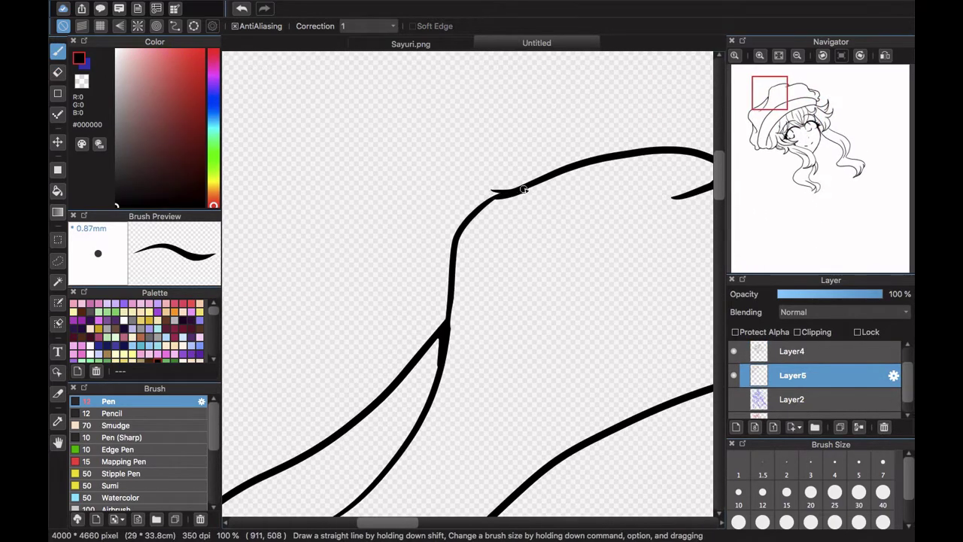
- Trim the line poking into the right end of the hat band and thicken the crown's fold junction above it
scroll(554, 173, "right", 8)
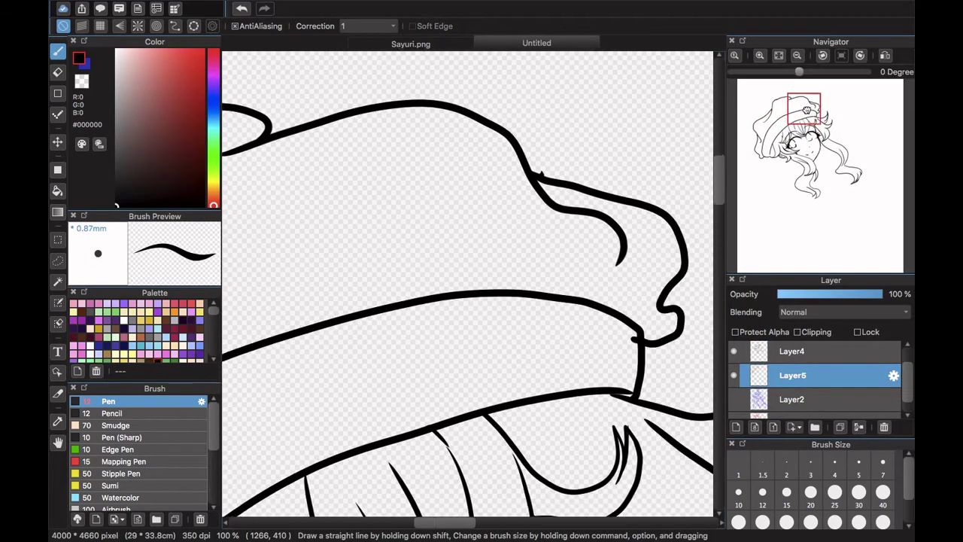
left_click(58, 72)
left_click_drag(603, 336, 606, 342)
left_click(58, 51)
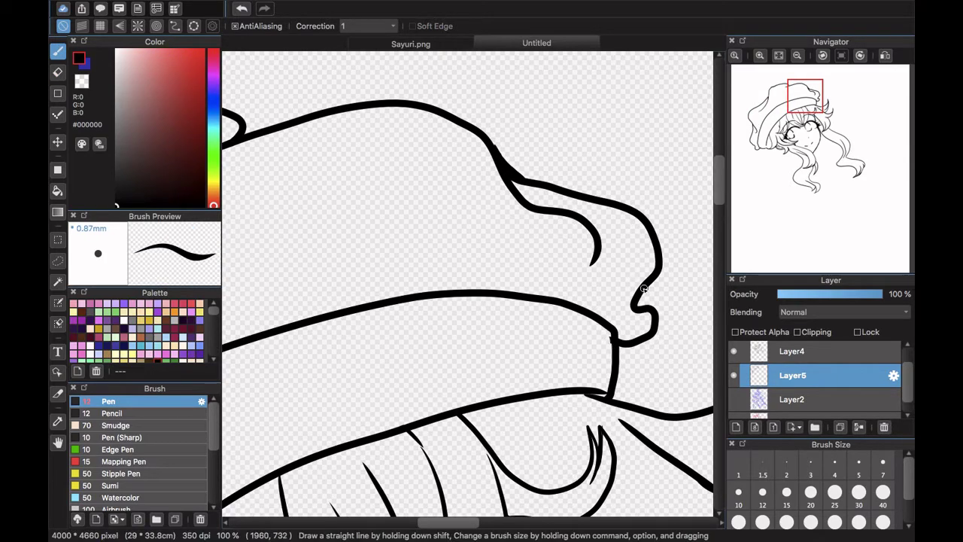
- Check the hat in Sayuri.png, then ink thin crease lines on the front of the crown with a 0.51 mm pen
left_click(411, 44)
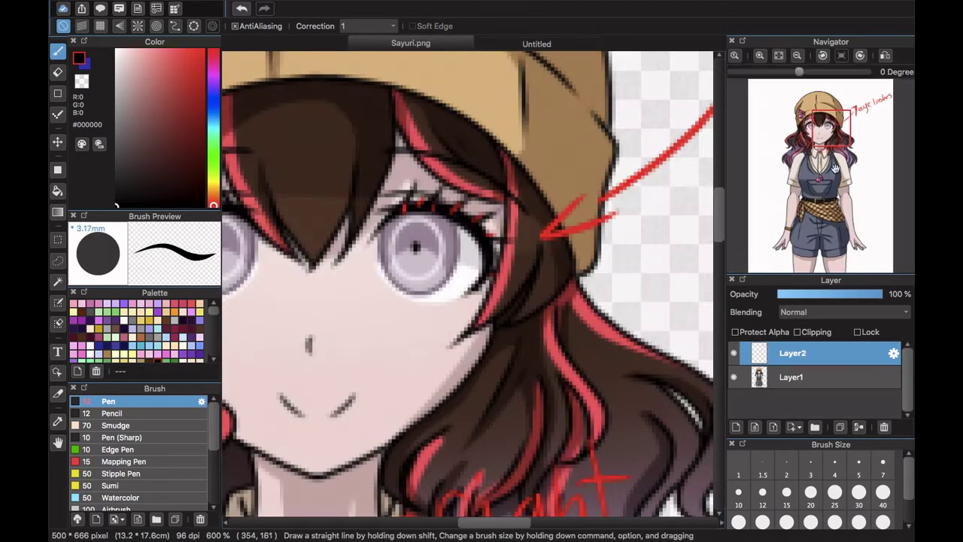
left_click(537, 43)
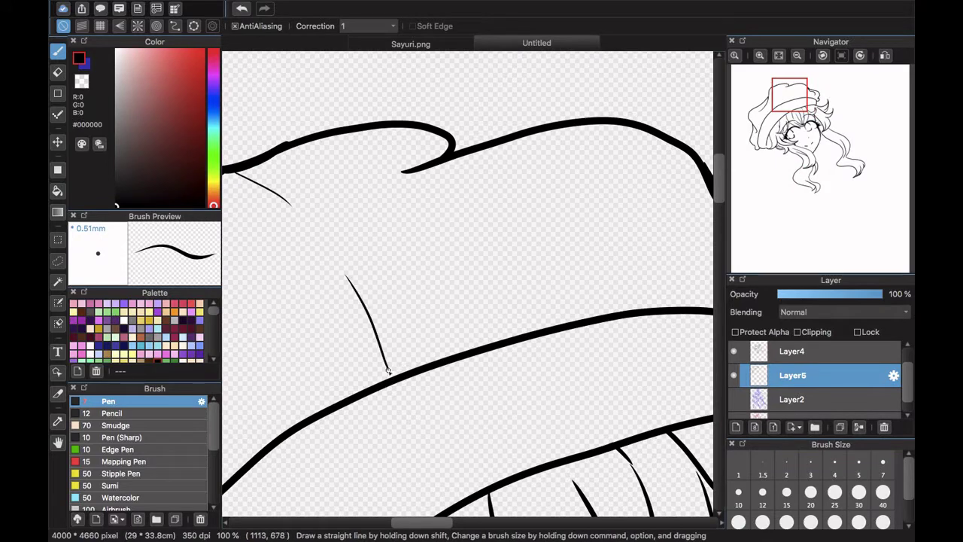
left_click_drag(501, 150, 570, 206)
left_click_drag(623, 307, 616, 275)
- Ink thin crease lines on the left side of the hat's crown, between its outline and the band
left_click(773, 115)
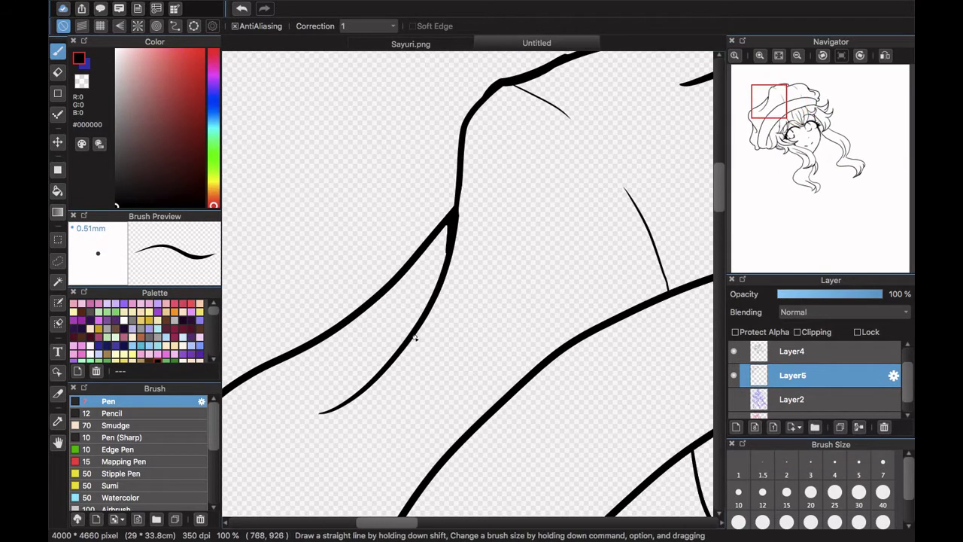
left_click_drag(772, 142, 759, 128)
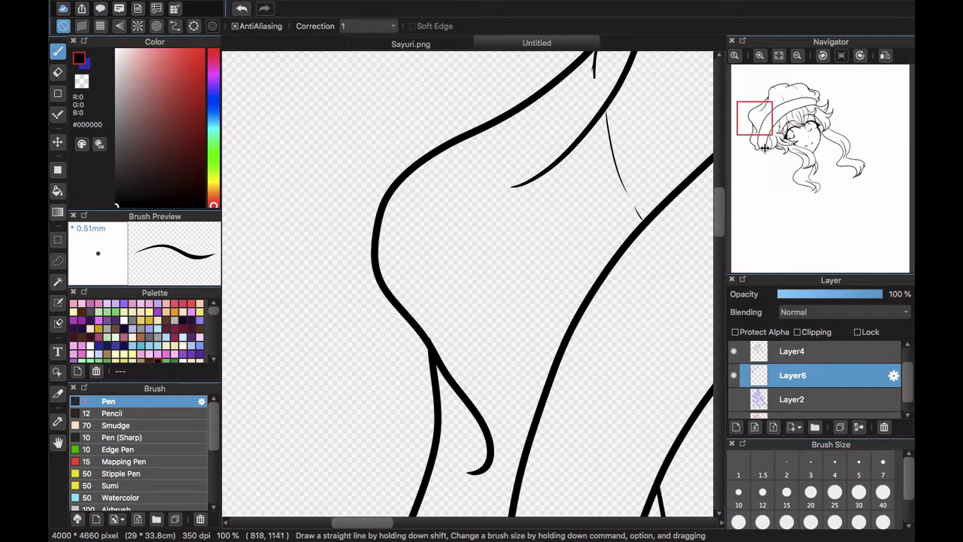
left_click(759, 141)
left_click_drag(425, 282, 461, 370)
left_click(759, 142)
- Clean up the curled fold at the top of the crown with the eraser and the 0.87 mm pen
left_click_drag(762, 139, 786, 90)
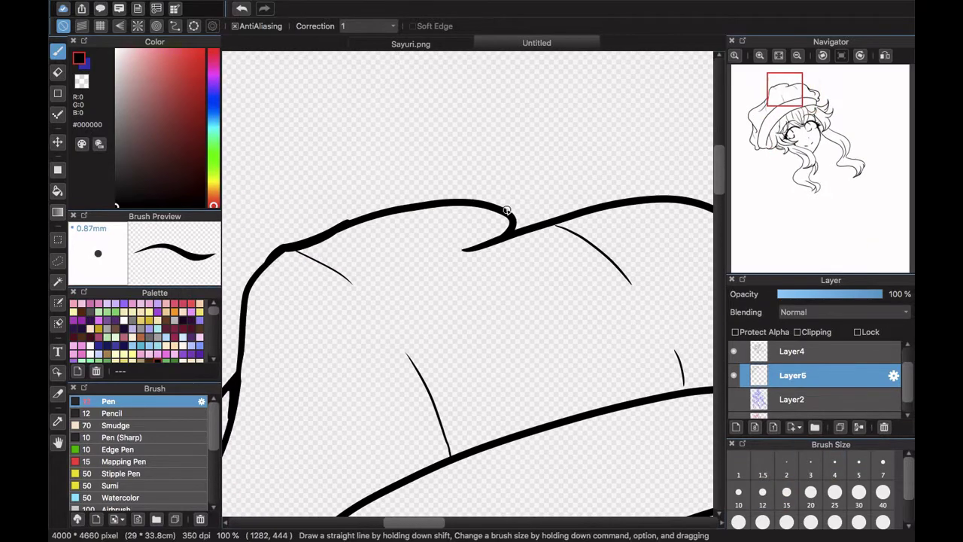
key("e")
mouse_move(508, 212)
left_mouse_down()
mouse_move(526, 224)
mouse_move(514, 221)
left_mouse_up()
left_click(58, 51)
- Refine the crease lines along the crown's left side with a 0.29 mm pen
left_click_drag(785, 91, 753, 132)
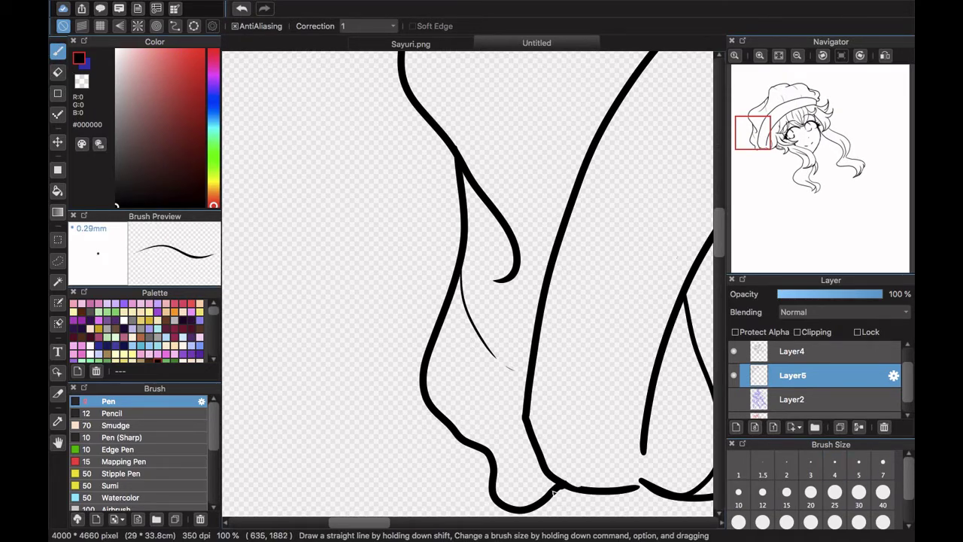
scroll(462, 292, "up", 5)
scroll(462, 292, "right", 4)
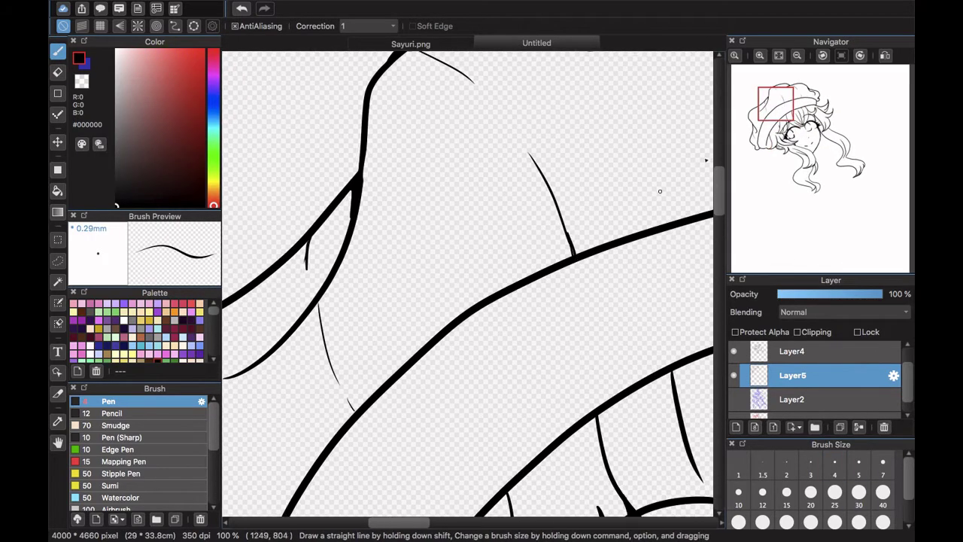
- Show the blue sketch on Layer2 and add a new layer directly above it
key("super+0")
left_click(764, 493)
left_click(734, 400)
left_click(756, 398)
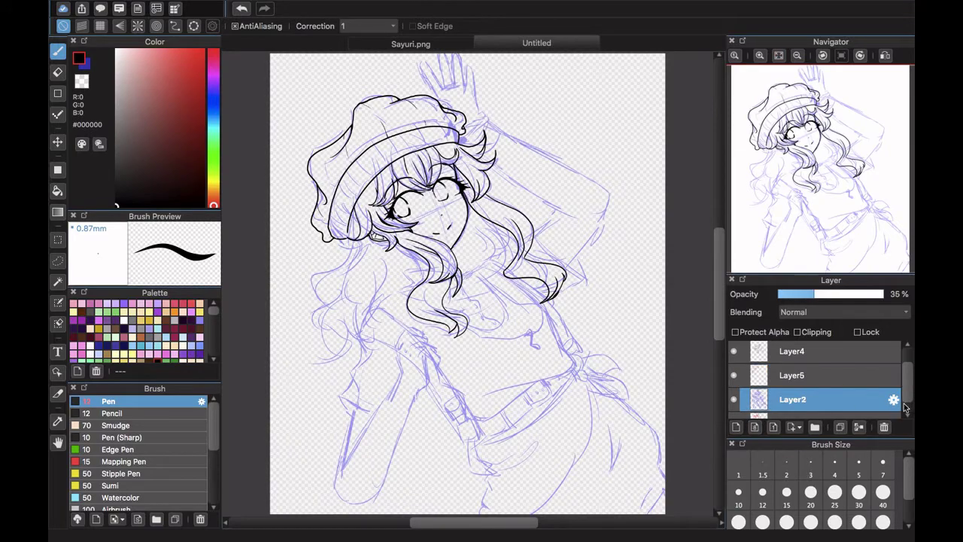
left_click_drag(904, 404, 905, 413)
left_click(848, 404)
left_click(820, 382)
left_click(736, 427)
- Ink the outline of the wavy hair lock hanging below the hat on the left, following the sketch with the 0.87 mm pen
left_click(759, 55)
left_click(760, 56)
left_click(769, 160)
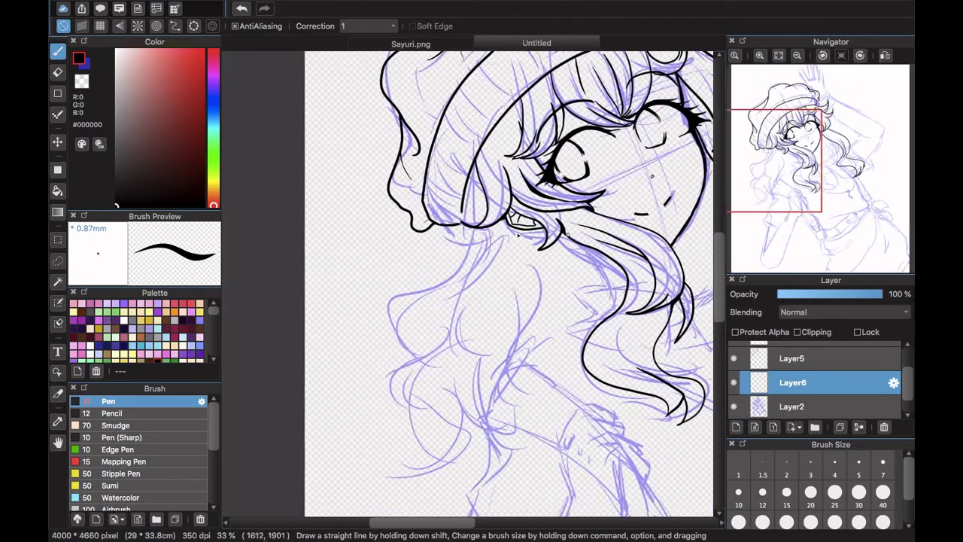
left_click_drag(436, 288, 413, 368)
scroll(402, 296, "down", 2)
scroll(402, 296, "right", 2)
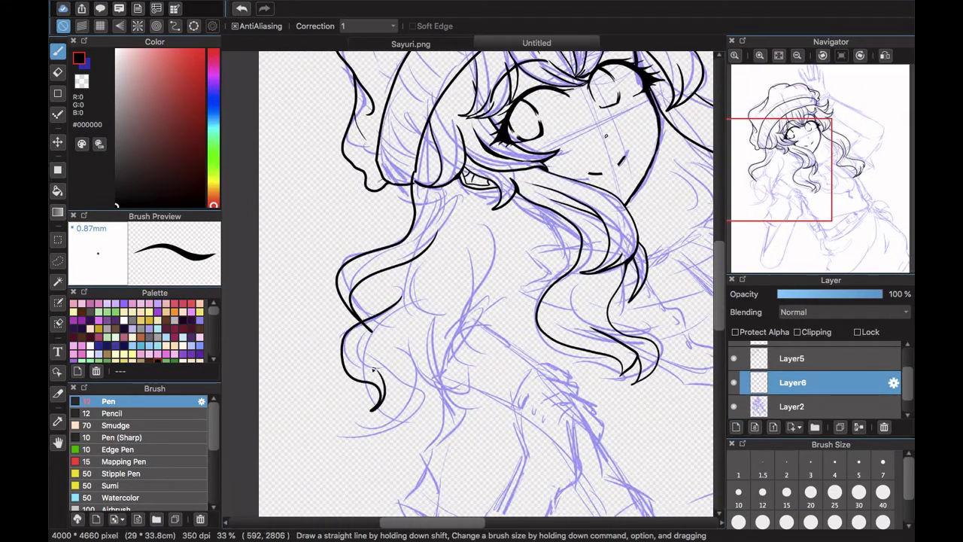
- Ink the inner strands beside the right hair lock and the remaining curls of the left lock
scroll(430, 270, "up", 2)
scroll(430, 270, "right", 3)
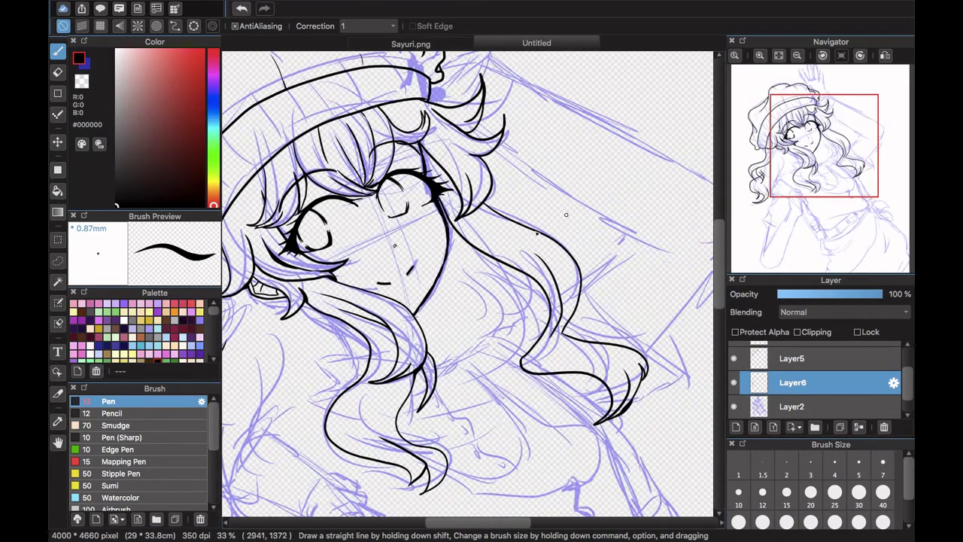
left_click_drag(519, 262, 488, 326)
left_click_drag(789, 148, 774, 175)
left_click_drag(518, 221, 493, 330)
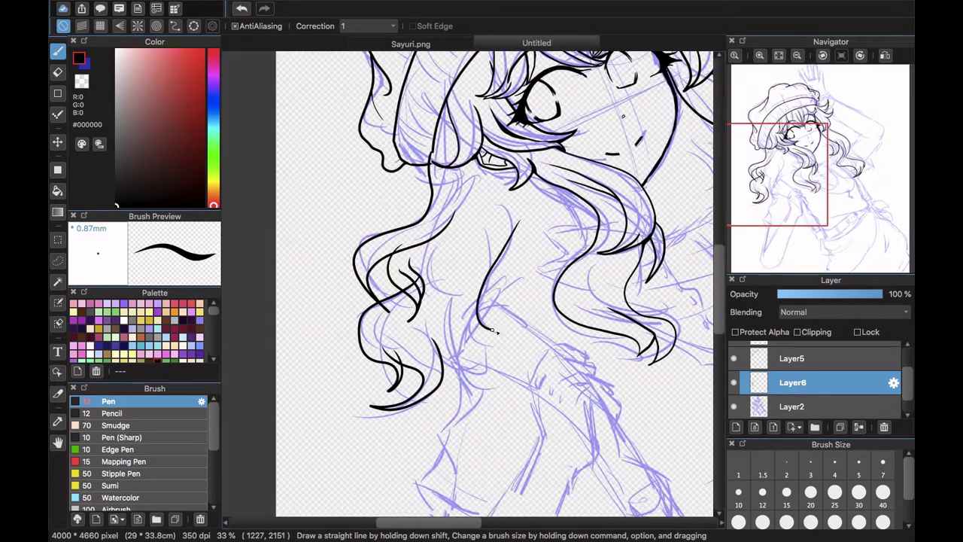
- With the sketch hidden and Layer6 at 35% opacity, erase the overlapping line ends in the left lock's upper curls and thicken their joins
left_click(733, 406)
left_click(814, 294)
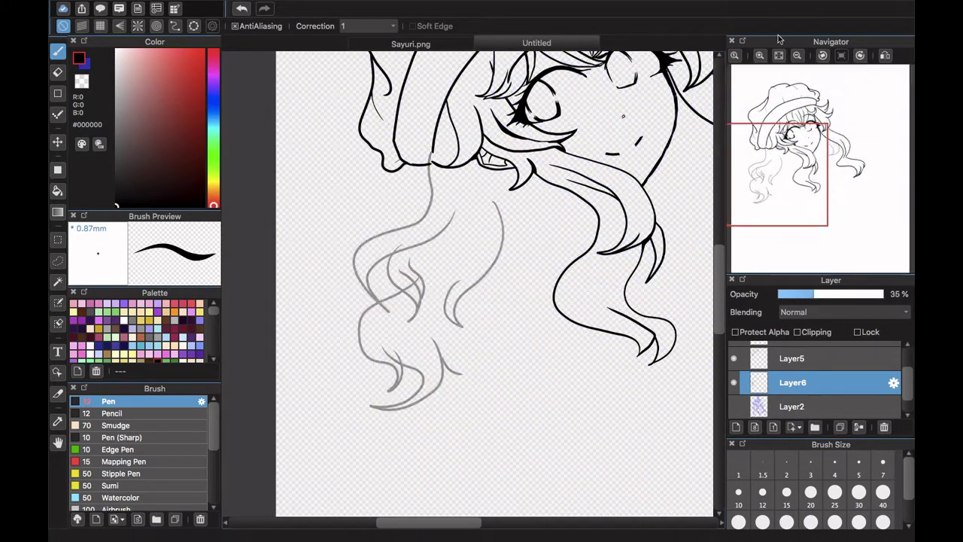
left_click(760, 56)
left_click(760, 56)
left_click(759, 55)
left_click(760, 56)
left_click_drag(775, 179, 767, 150)
scroll(443, 165, "down", 6)
scroll(444, 166, "left", 3)
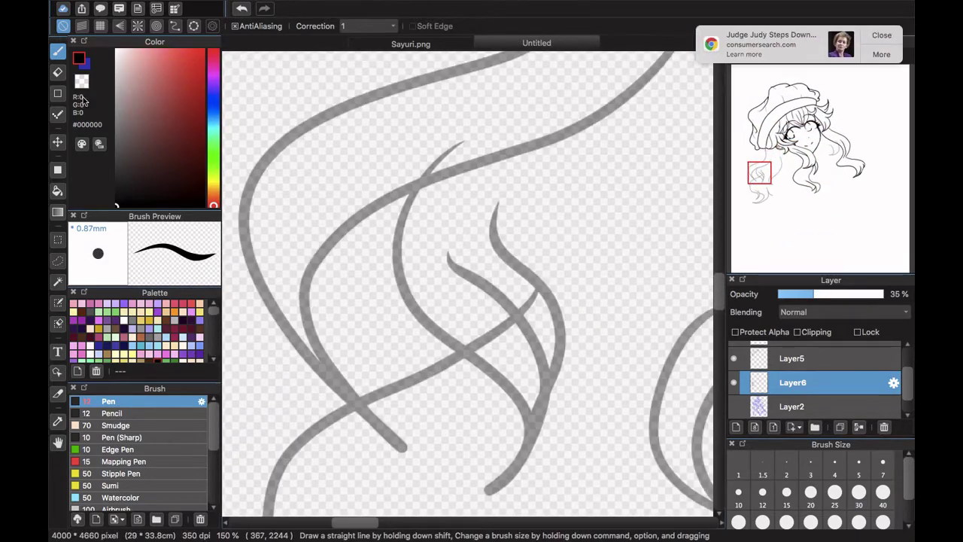
key("e")
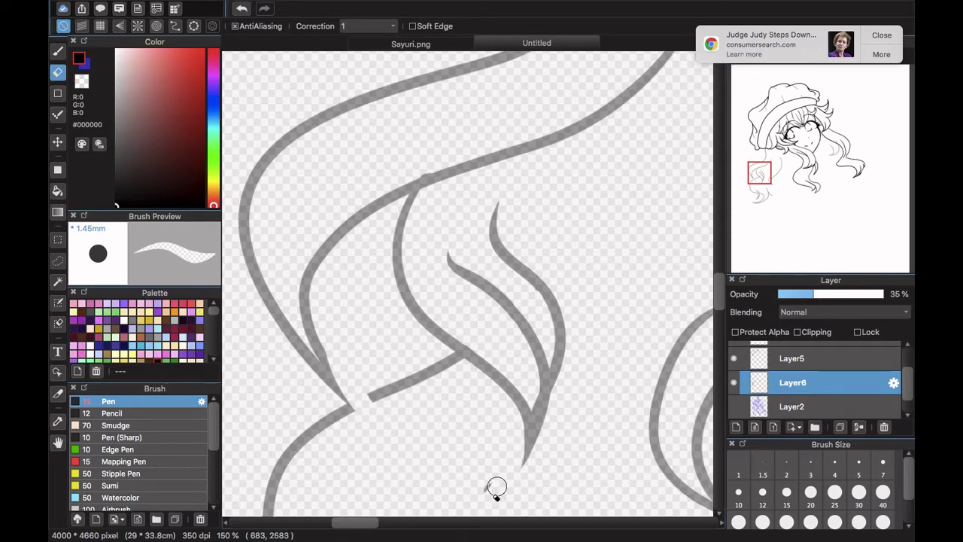
key("b")
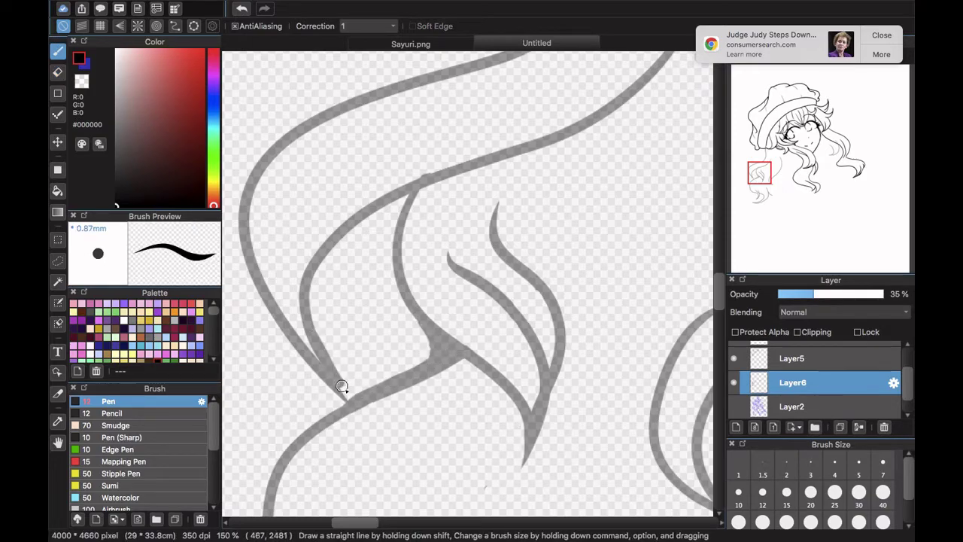
- Dismiss the notification and restore the opacity of Layer6 to 100%
left_click(881, 36)
left_click(778, 55)
left_click_drag(813, 294, 886, 294)
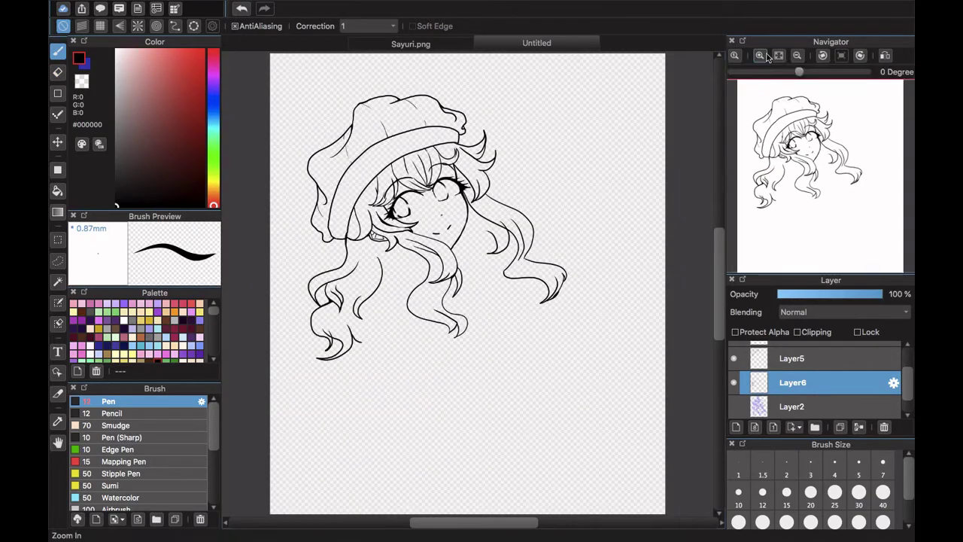
- Erase the overlapping lines in the lower curls of the left hair lock
left_click(760, 56)
left_click(760, 56)
left_click(759, 55)
left_click(759, 56)
left_click(837, 141)
left_click_drag(840, 142, 762, 190)
left_click(58, 73)
left_click(759, 56)
left_click(760, 55)
left_click_drag(379, 346, 360, 323)
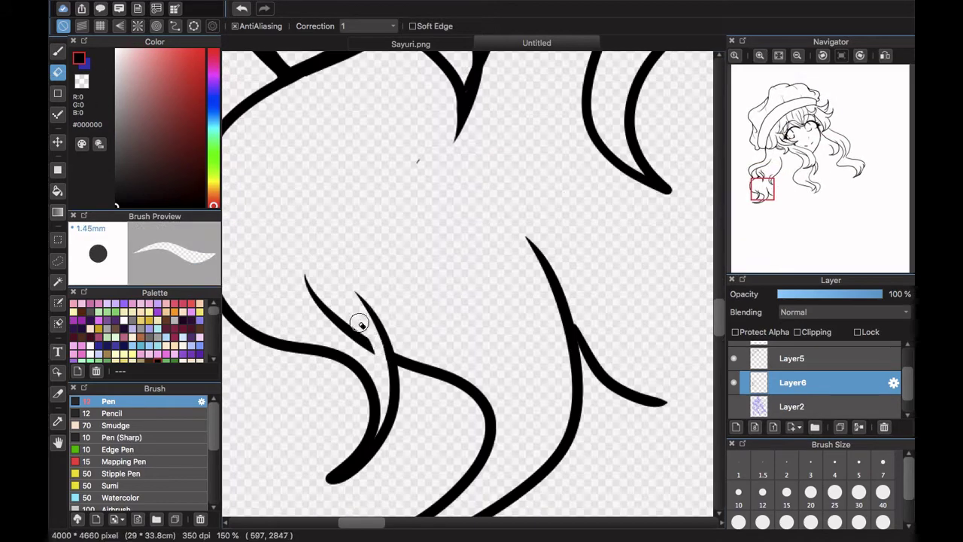
- Lower the opacity of Layer6 and erase the strand parts that overlap the right hair lock
left_click_drag(763, 189, 836, 154)
left_click_drag(881, 294, 820, 294)
mouse_move(432, 213)
left_mouse_down()
mouse_move(468, 243)
mouse_move(386, 171)
left_mouse_up()
left_click_drag(836, 154, 846, 163)
- Ink a strand behind the right hair lock on Layer6 and a short curved strand inside it on Layer5
left_click(58, 51)
mouse_move(478, 154)
left_mouse_down()
mouse_move(493, 209)
mouse_move(554, 283)
left_mouse_up()
left_click_drag(437, 223, 439, 259)
key("super+z")
left_click(797, 358)
left_click_drag(358, 299, 431, 348)
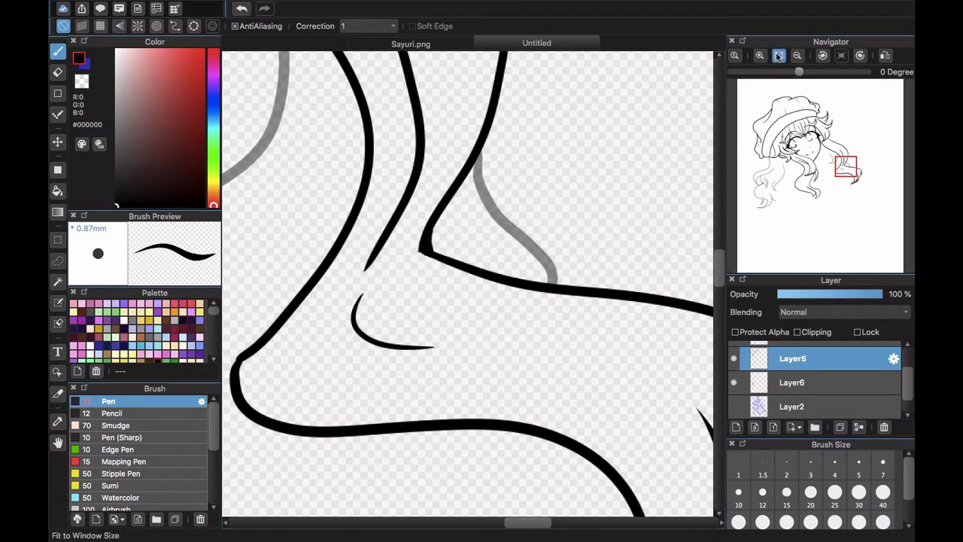
- Restore the opacity of Layer6 to 100% and reselect Layer5
left_click(779, 56)
left_click(797, 382)
left_click_drag(821, 294, 890, 304)
left_click(797, 358)
- Erase the end of the Layer4 side hair that crosses the lower left edge of the hat band
left_click(760, 55)
left_click(759, 56)
left_click(759, 55)
left_click(760, 56)
left_click_drag(790, 135, 777, 141)
left_click(58, 73)
key("ctrl+Up")
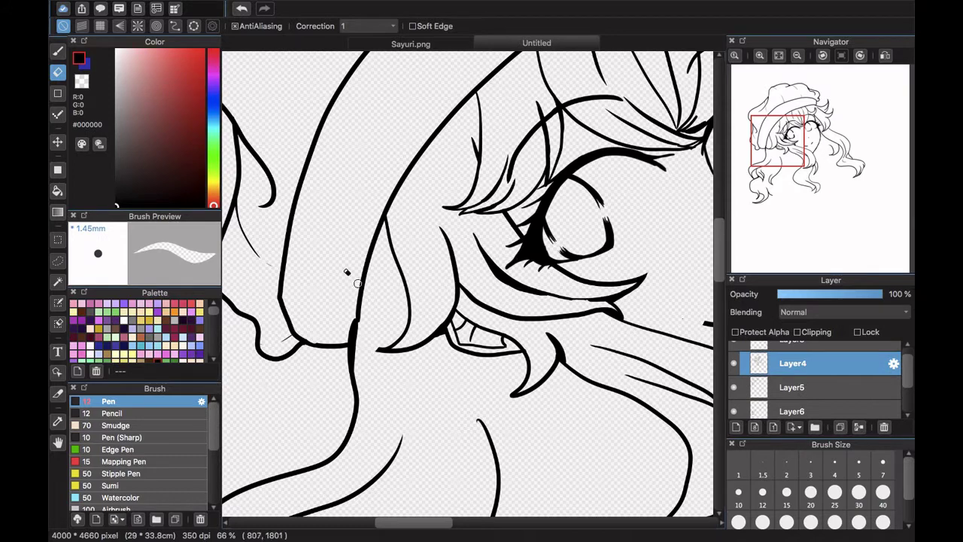
- Thicken the lines where the lower left end of the hat band meets the hair, working across the line art layers
key("b")
key("ctrl+Down")
scroll(354, 301, "up", 4)
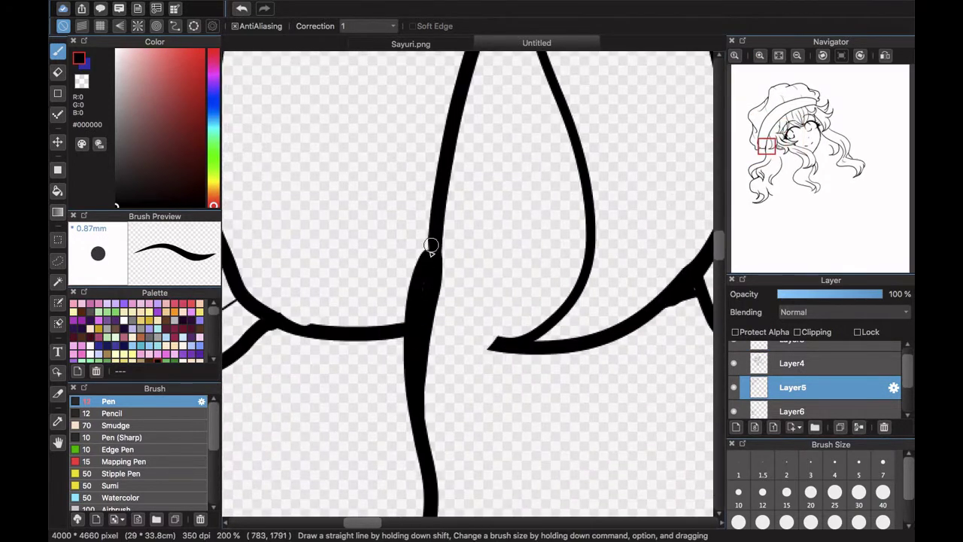
key("ctrl+Up")
key("ctrl+Up")
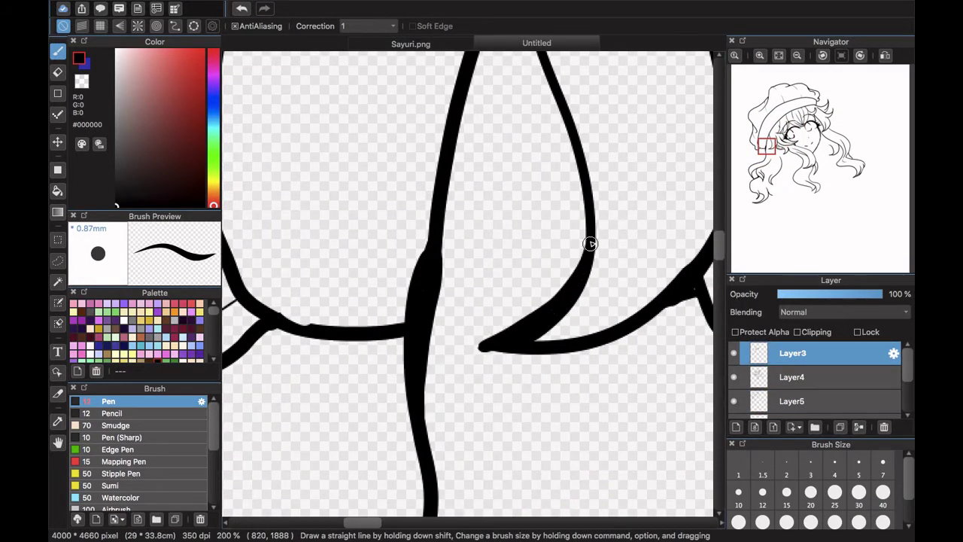
- Show the blue sketch again and add a new layer between Layer6 and Layer2
left_click(779, 56)
left_click(858, 379)
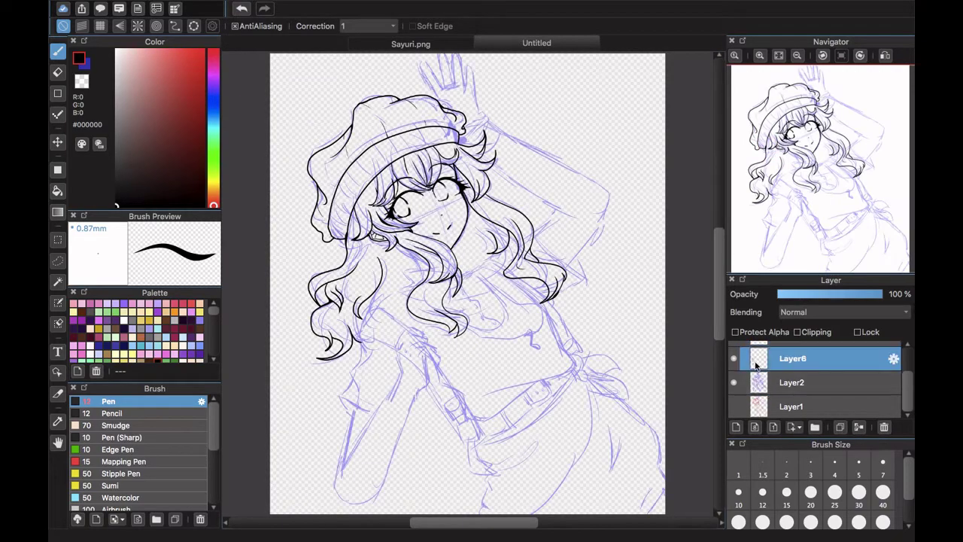
key("ctrl+Down")
- Ink the jagged collar edge to the left of the front hair lock, following the sketch and undoing stray strokes
key("ctrl+plus")
key("ctrl+plus")
key("ctrl+plus")
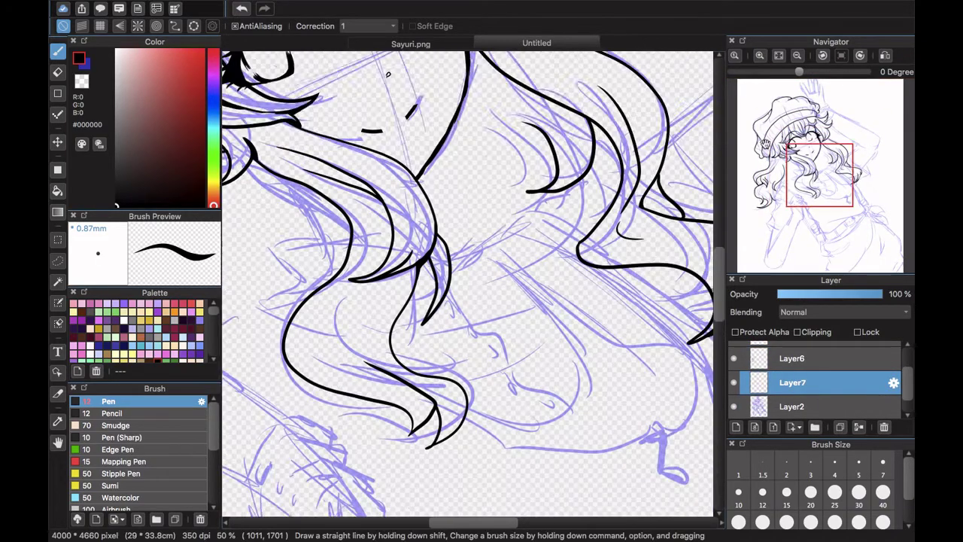
left_click_drag(766, 144, 801, 165)
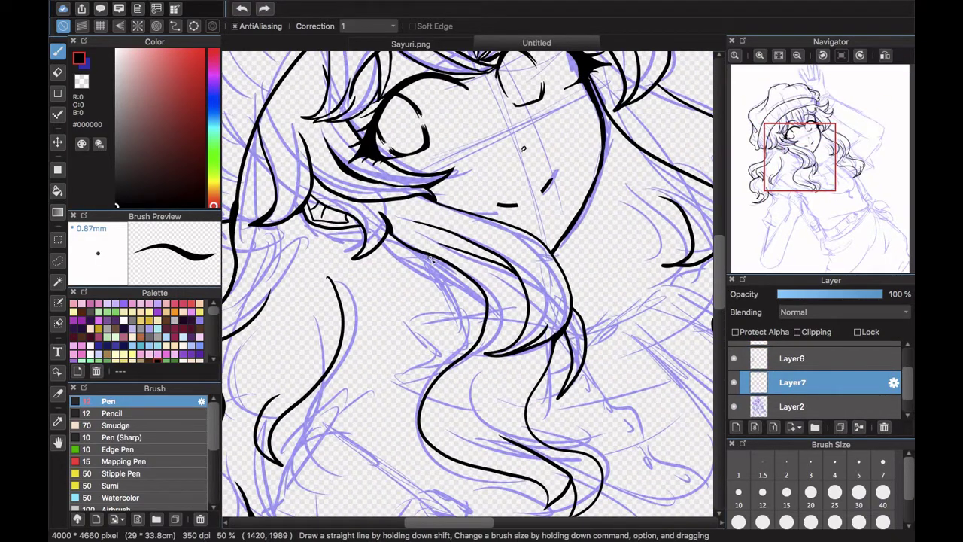
mouse_move(430, 257)
left_mouse_down()
mouse_move(455, 314)
mouse_move(487, 307)
mouse_move(414, 341)
mouse_move(412, 354)
left_mouse_up()
left_click(248, 13)
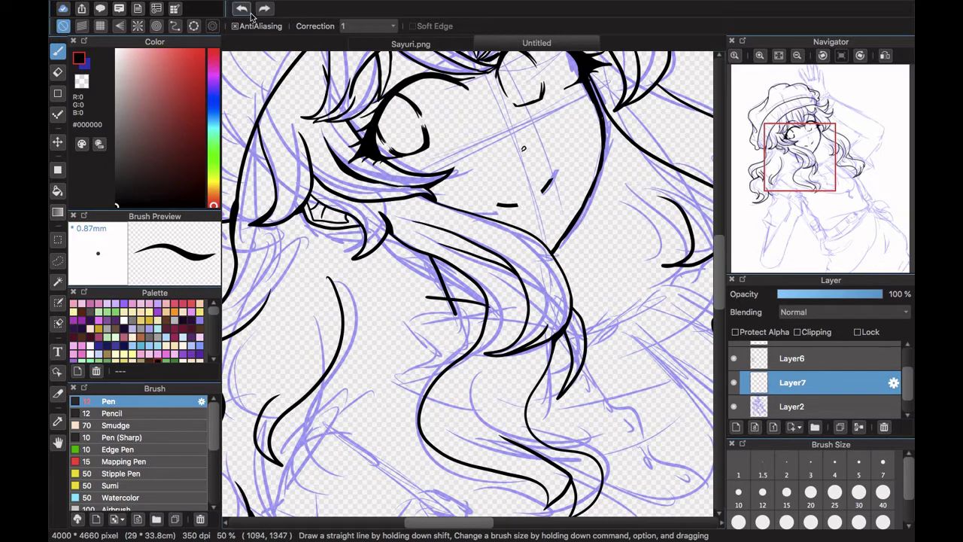
mouse_move(445, 291)
left_mouse_down()
mouse_move(437, 322)
mouse_move(459, 344)
left_mouse_up()
mouse_move(470, 333)
left_mouse_down()
mouse_move(440, 343)
mouse_move(513, 399)
left_mouse_up()
mouse_move(573, 299)
left_mouse_down()
mouse_move(591, 326)
mouse_move(592, 380)
mouse_move(581, 368)
left_mouse_up()
left_click(247, 12)
- Ink the collar's lower edge running behind the front hair lock, undoing the extra strokes
left_click_drag(799, 163, 812, 173)
mouse_move(457, 272)
left_mouse_down()
mouse_move(481, 336)
mouse_move(558, 401)
left_mouse_up()
mouse_move(812, 180)
left_mouse_down()
mouse_move(801, 167)
mouse_move(814, 188)
left_mouse_up()
left_click(245, 12)
left_click(246, 11)
left_click(245, 11)
left_click(264, 10)
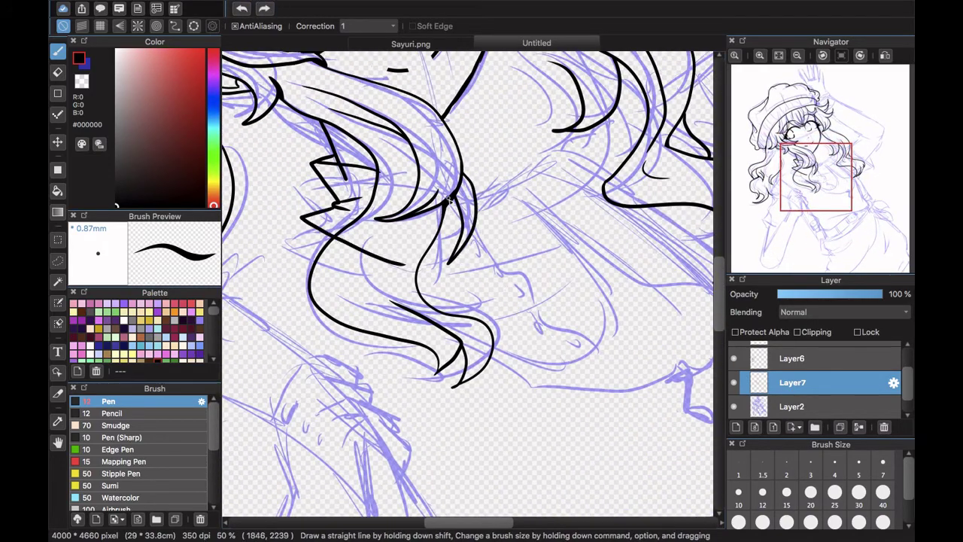
- Ink the small collar point to the right of the front lock and the wavy shirt edge running down the chest
left_click_drag(570, 340, 573, 345)
mouse_move(470, 182)
left_mouse_down()
mouse_move(489, 200)
mouse_move(471, 213)
left_mouse_up()
left_click_drag(462, 157, 468, 180)
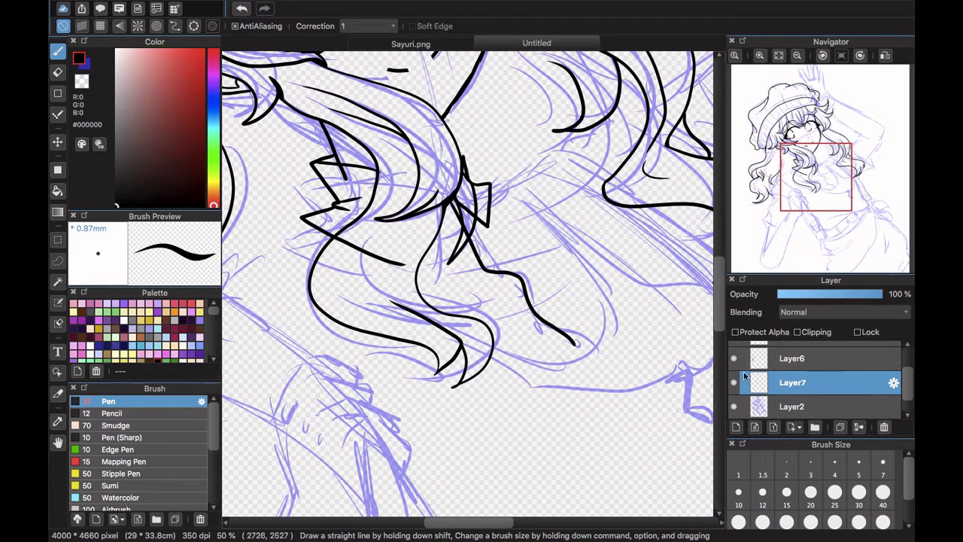
- Hide the sketch and reduce the opacity of the Layer7 collar line art to 47%, ready for erasing
left_click(735, 406)
left_click(826, 294)
key("e")
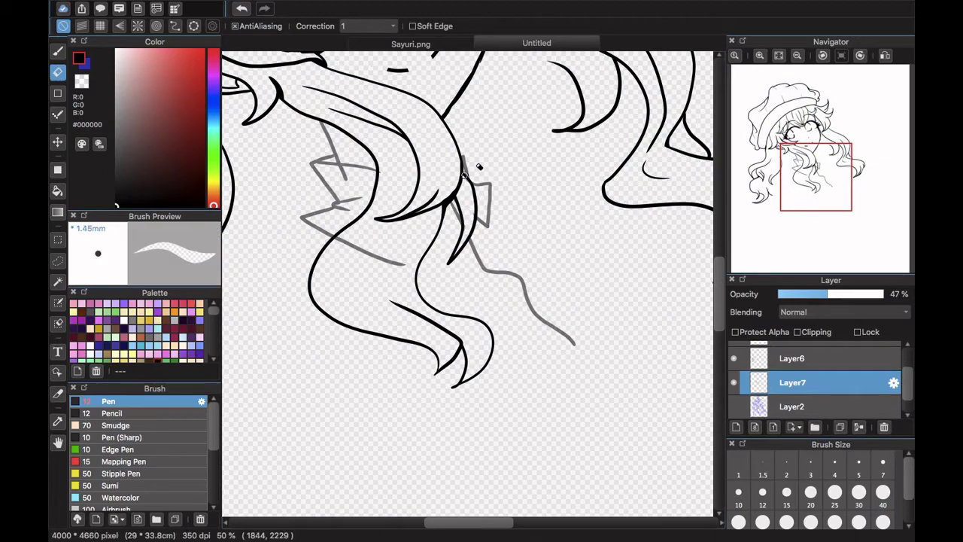
- Erase the collar line where it crosses the front hair lock and restore Layer7's opacity to 100%
scroll(478, 167, "up", 5)
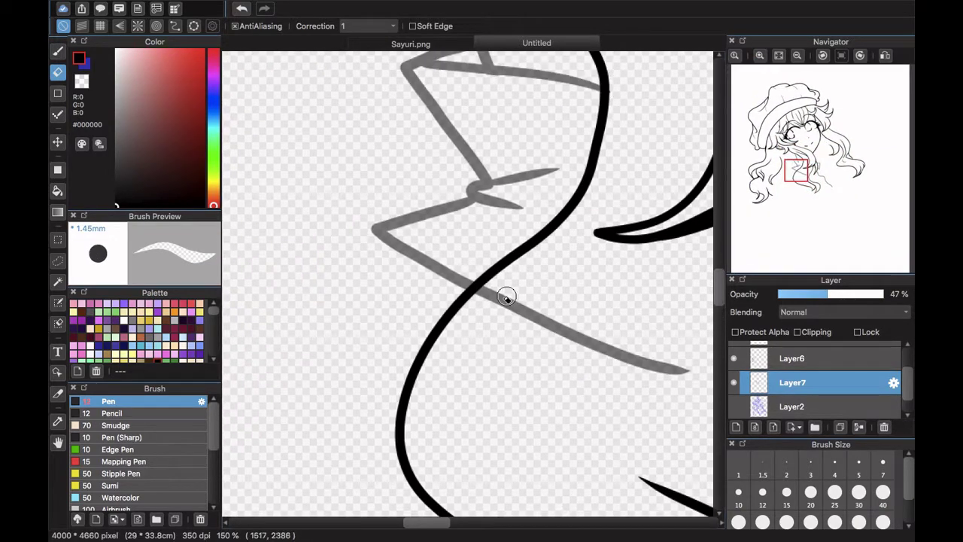
left_click_drag(506, 297, 559, 355)
left_click(779, 56)
left_click_drag(860, 294, 884, 294)
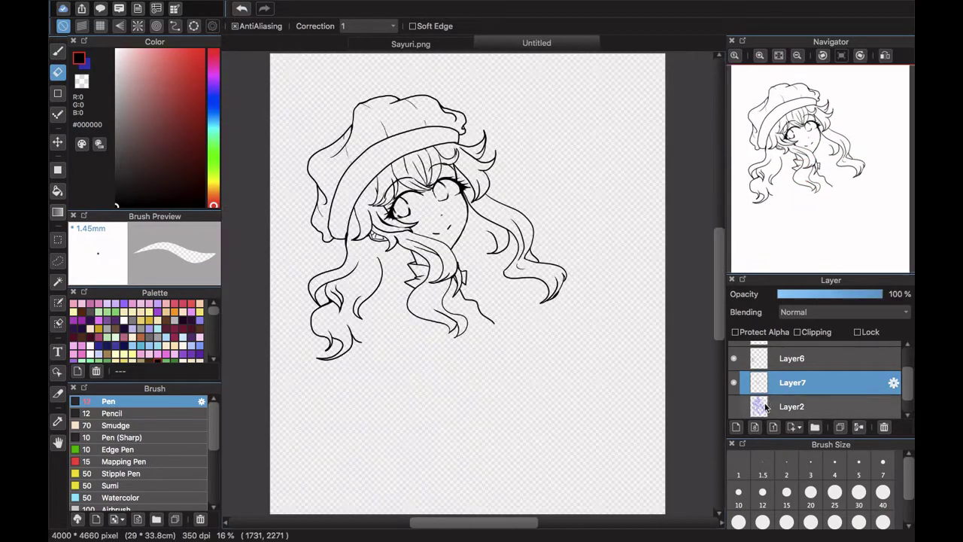
- Show the Layer2 sketch again and flip the whole canvas horizontally
left_click(734, 406)
left_click(764, 406)
left_click_drag(910, 379, 909, 393)
left_click(865, 407)
left_click(884, 428)
left_click(205, 6)
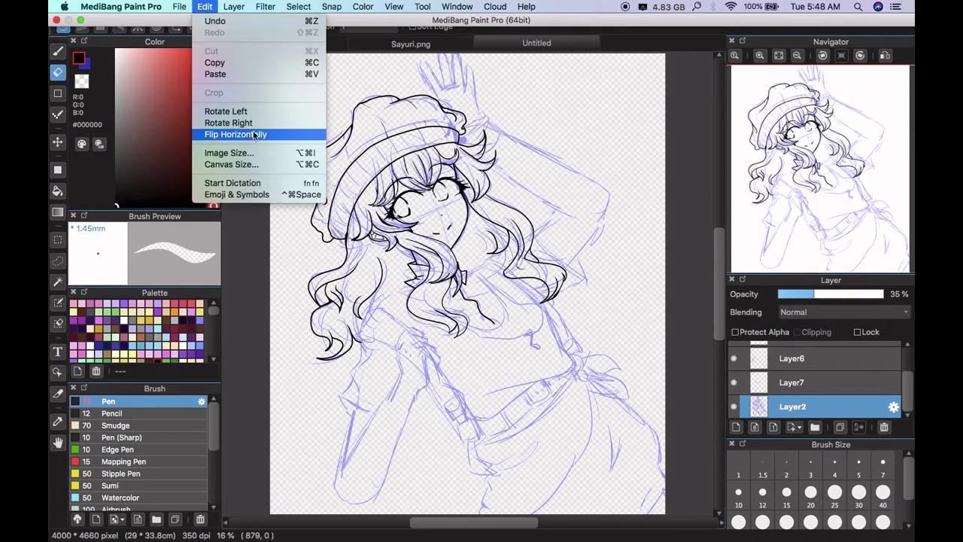
left_click(255, 133)
- On Layer7, ink the rounded chest outline, join it to the wavy shirt edge, and darken the corner at the hair lock
left_click(767, 382)
left_click(58, 51)
left_click(759, 56)
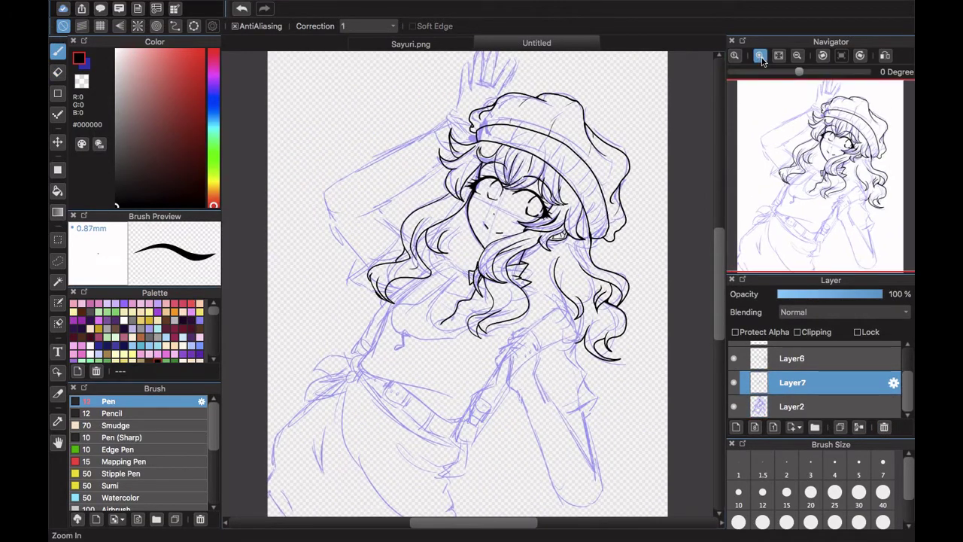
left_click(760, 56)
left_click(760, 56)
left_click(805, 185)
mouse_move(566, 139)
left_mouse_down()
mouse_move(466, 302)
mouse_move(564, 309)
left_mouse_up()
left_click(760, 55)
left_click(759, 55)
left_click(760, 55)
left_click_drag(514, 327, 498, 356)
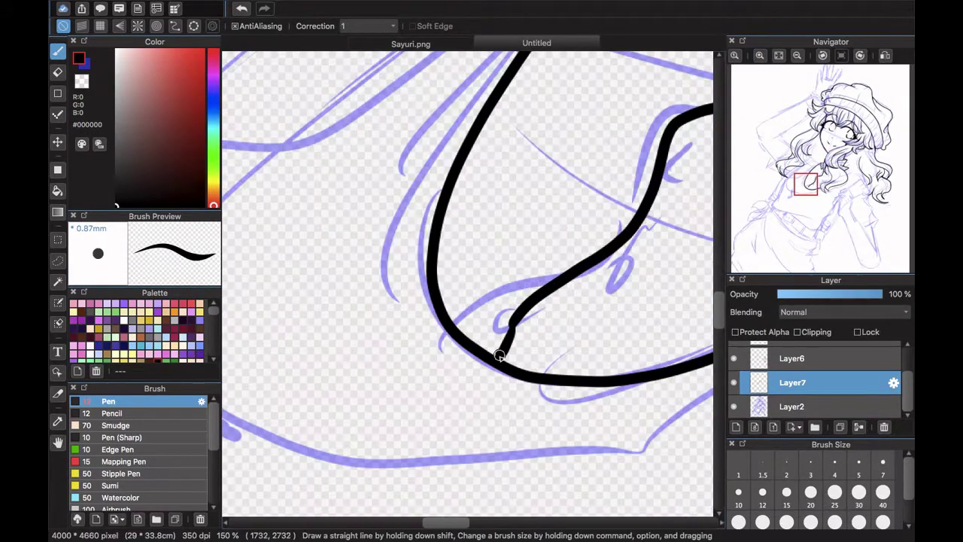
left_click_drag(806, 185, 817, 188)
left_click_drag(519, 257, 501, 276)
key("super+z")
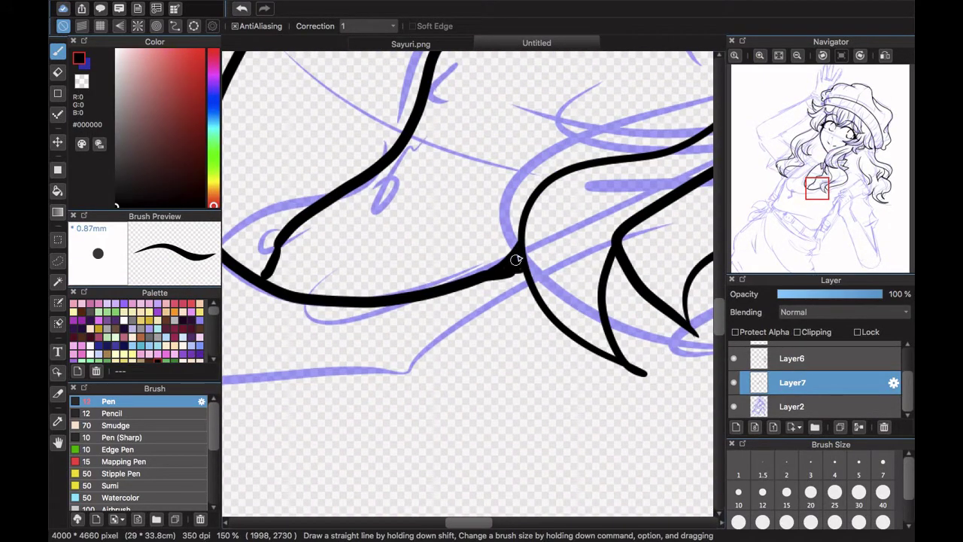
- Set the pen size to 5 and ink a row of small oval buttons along the wavy shirt edge
left_click(859, 465)
mouse_move(813, 182)
left_mouse_down()
mouse_move(827, 176)
mouse_move(820, 165)
mouse_move(822, 183)
mouse_move(818, 169)
left_mouse_up()
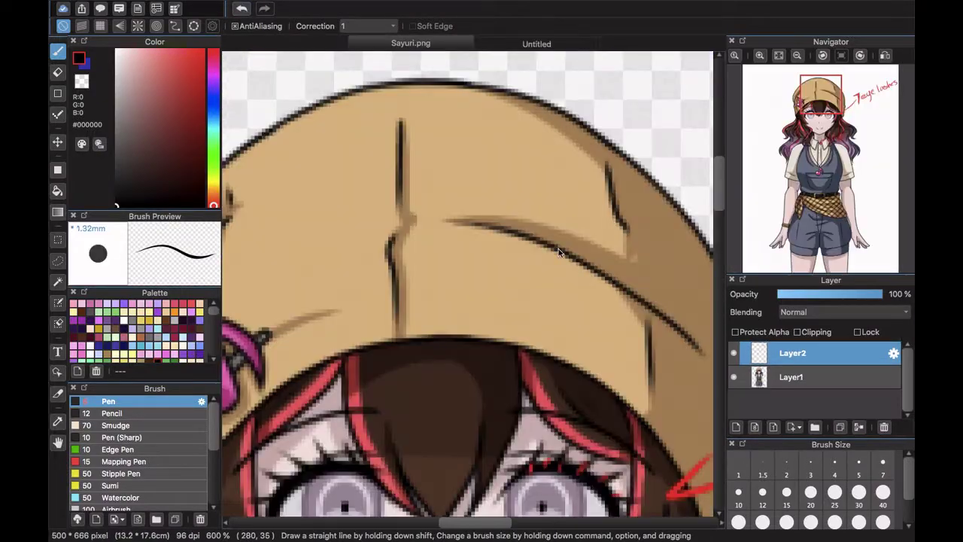
scroll(560, 203, "down", 8)
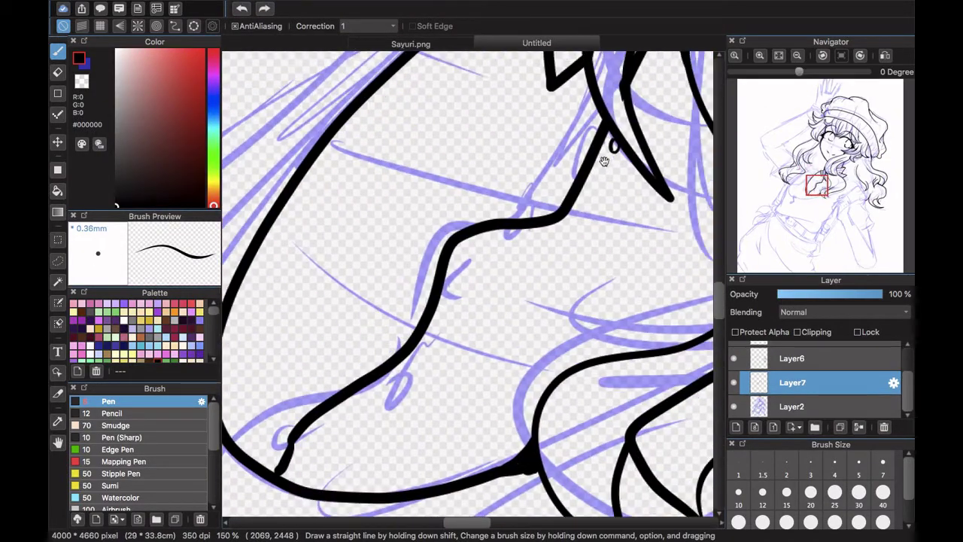
left_click_drag(579, 209, 591, 213)
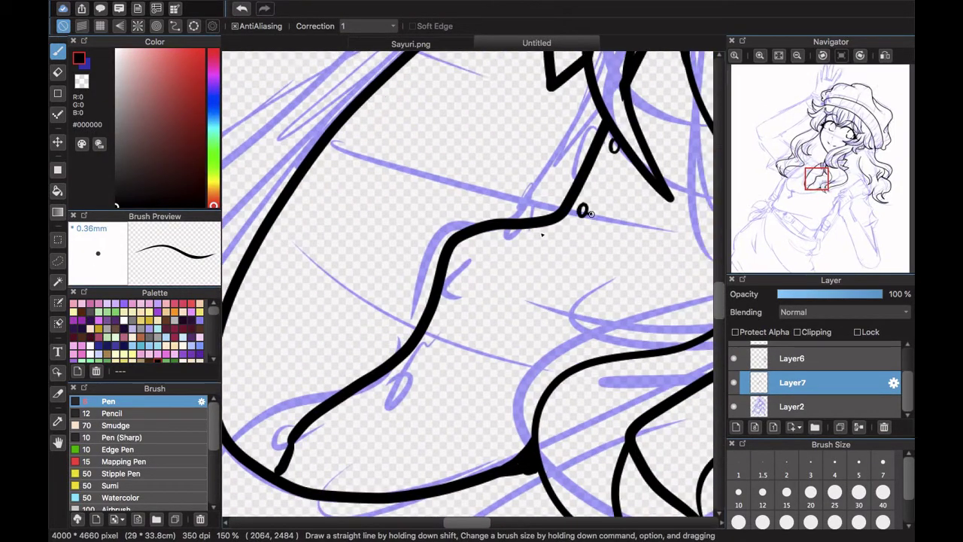
left_click_drag(522, 232, 533, 235)
left_click_drag(450, 291, 464, 295)
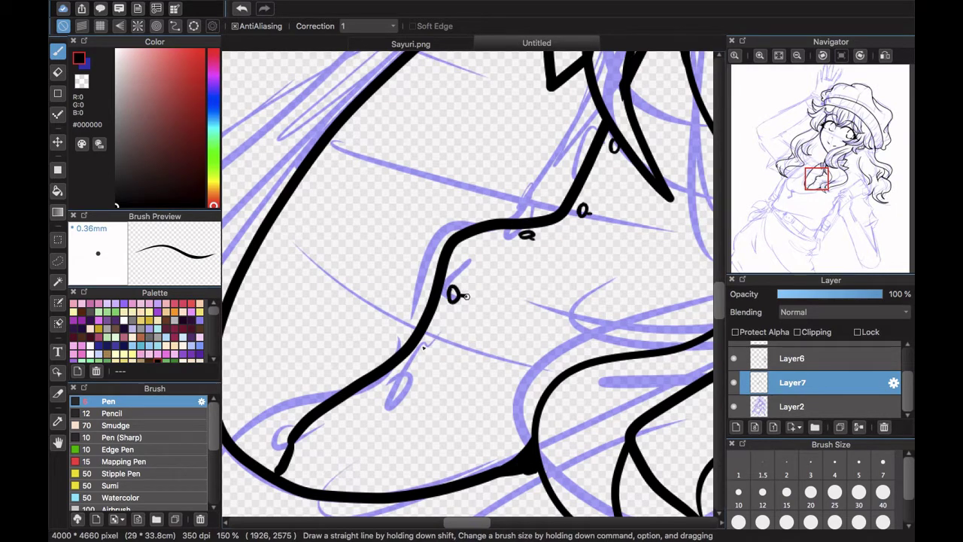
left_click(241, 12)
left_click_drag(418, 349, 418, 354)
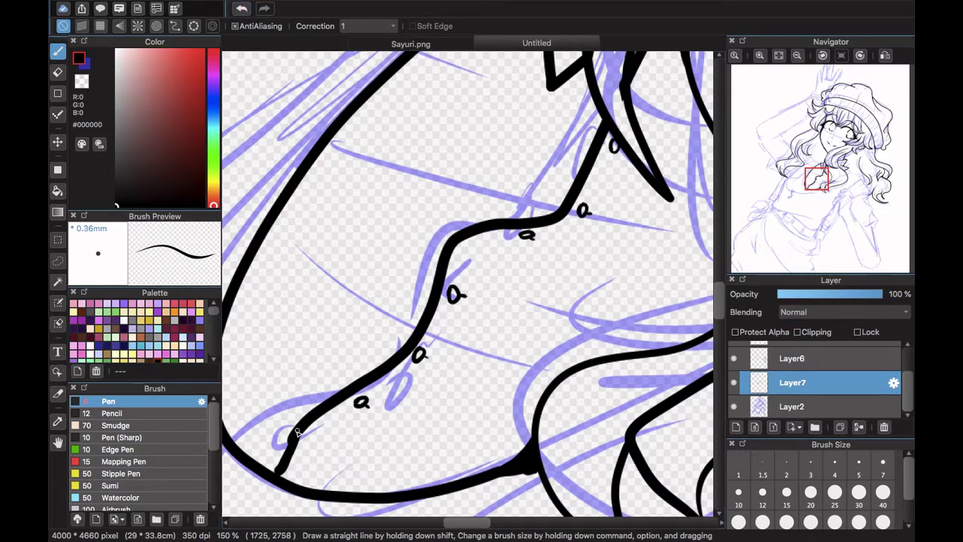
left_click_drag(305, 447, 309, 454)
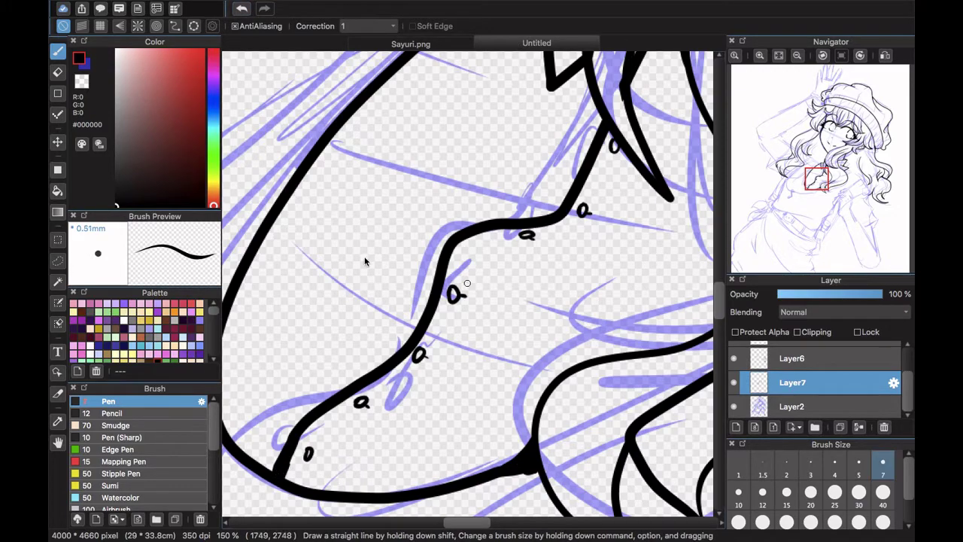
- Ink fabric fold lines at pen size 7 across the shirt edge and over to the front hair lock
left_click_drag(454, 188, 659, 239)
scroll(467, 282, "right", 5)
scroll(467, 283, "left", 2)
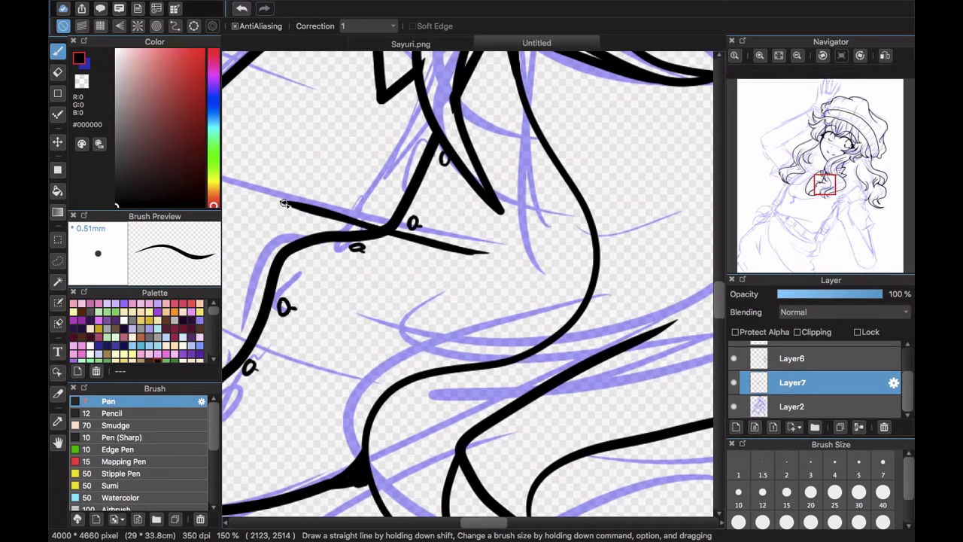
left_click_drag(284, 203, 598, 280)
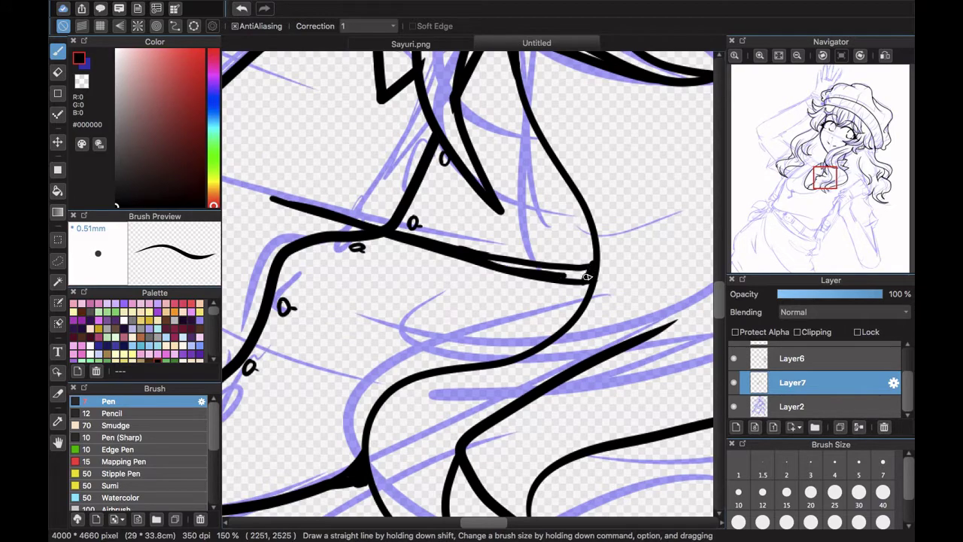
left_click_drag(580, 285, 727, 259)
left_click_drag(381, 310, 528, 370)
left_click_drag(477, 163, 458, 163)
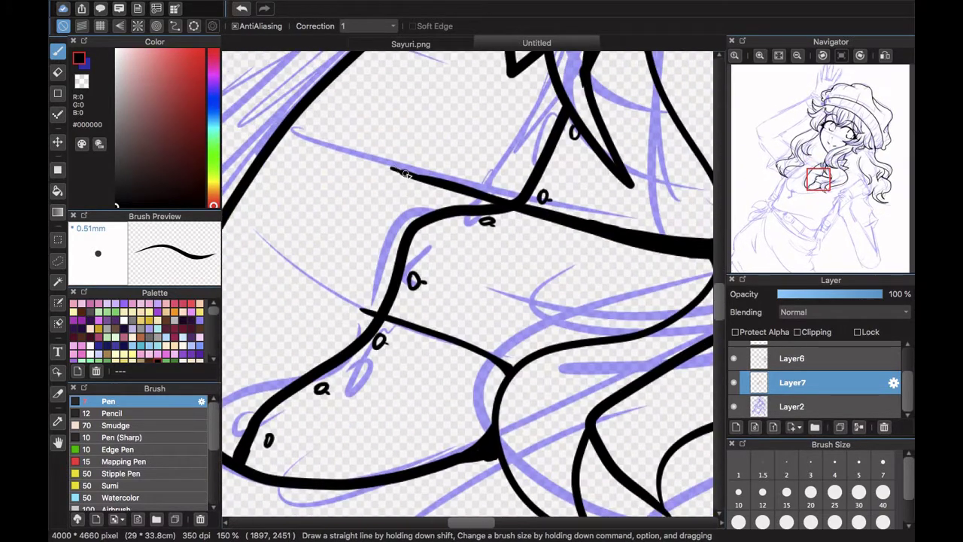
mouse_move(387, 164)
left_mouse_down()
mouse_move(439, 183)
mouse_move(492, 169)
left_mouse_up()
left_click_drag(618, 227, 566, 196)
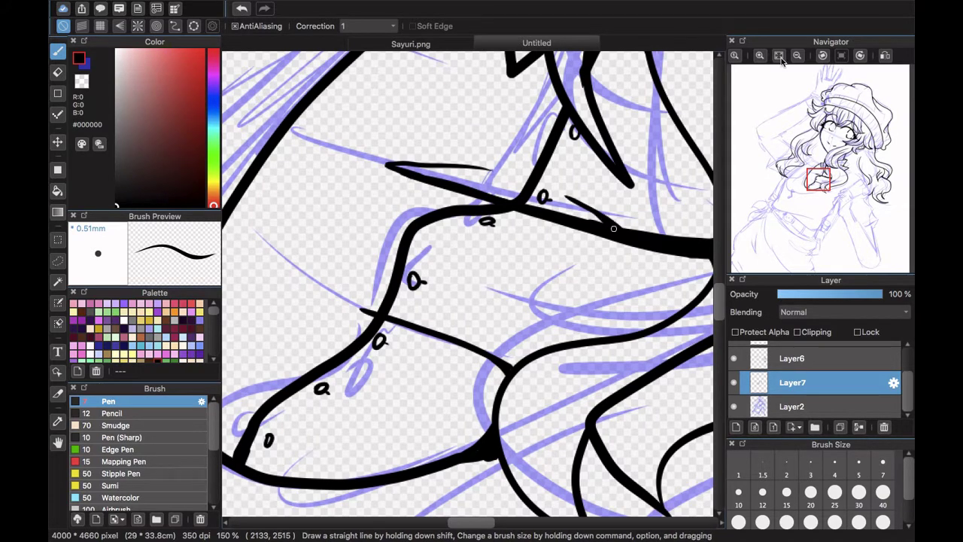
- Hide the Layer2 sketch and add a new layer directly above Layer6
left_click(778, 55)
left_click(734, 406)
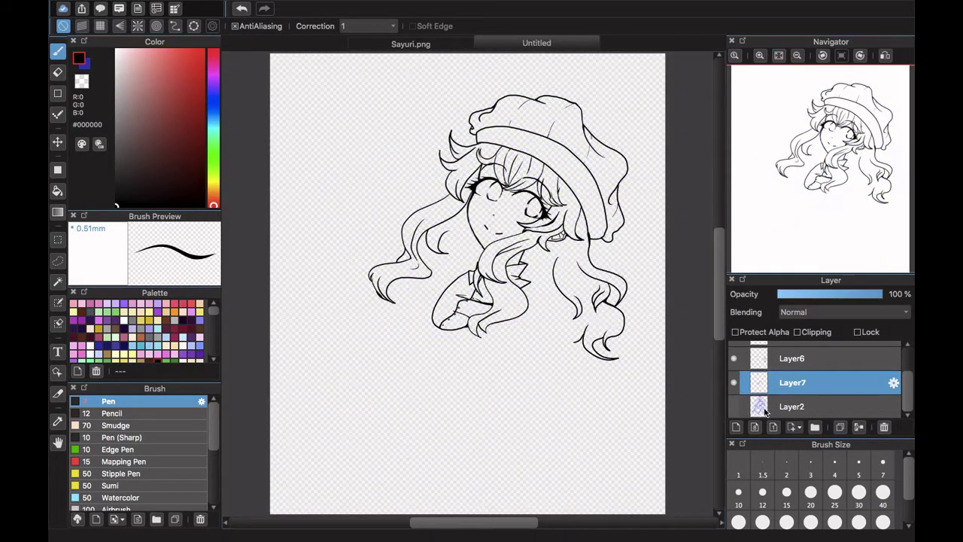
left_click(820, 360)
scroll(876, 379, "up", 2)
left_click(827, 365)
left_click(858, 427)
left_click(736, 427)
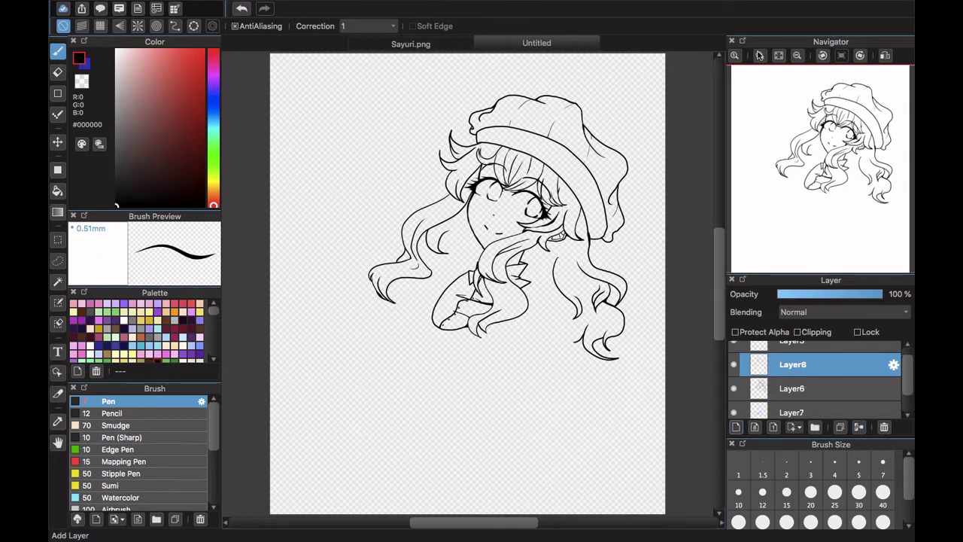
- Ink thin crease lines on the hat's crown above the brim band
scroll(481, 160, "up", 8)
left_click_drag(556, 226, 547, 471)
left_click_drag(645, 195, 653, 161)
left_click_drag(639, 209, 635, 262)
mouse_move(628, 320)
left_mouse_down()
mouse_move(627, 297)
mouse_move(252, 204)
left_mouse_up()
mouse_move(493, 170)
left_mouse_down()
mouse_move(537, 67)
mouse_move(461, 256)
left_mouse_up()
left_click_drag(445, 305, 454, 274)
left_click_drag(526, 301, 317, 110)
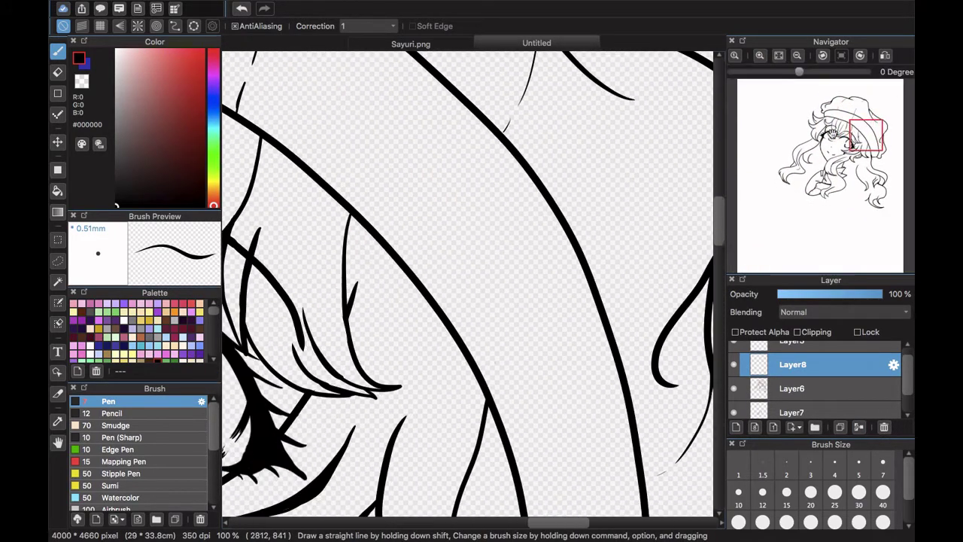
- Ink short crease lines across the hat's brim band and where the crown meets it
left_click_drag(503, 137, 510, 121)
left_click_drag(502, 139, 469, 179)
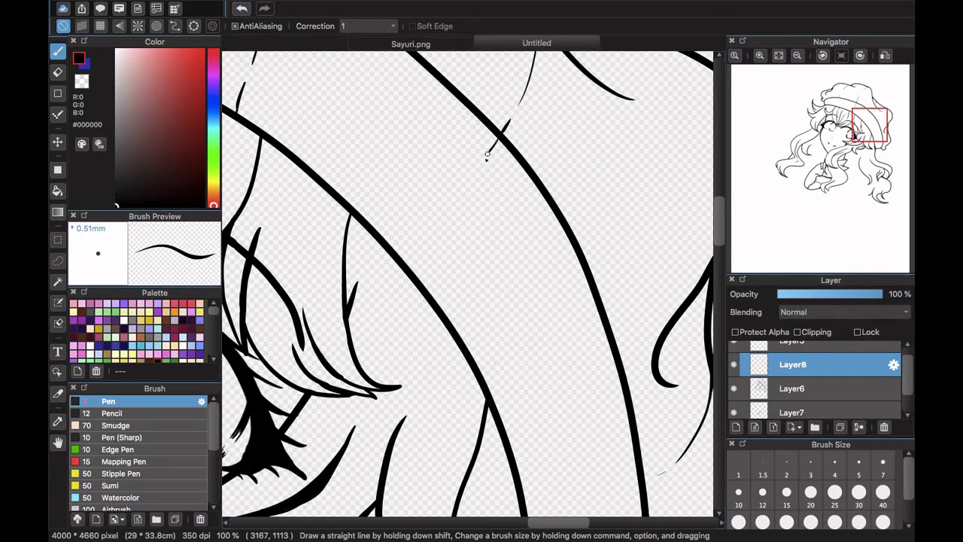
left_click_drag(864, 137, 874, 157)
left_click_drag(536, 192, 481, 211)
left_click_drag(420, 220, 444, 227)
left_click_drag(527, 284, 463, 288)
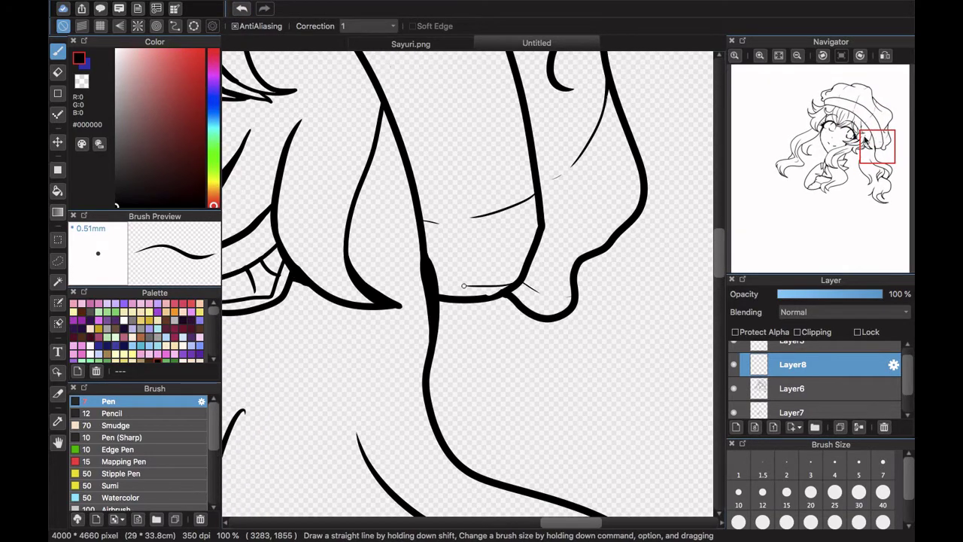
left_click_drag(864, 138, 831, 114)
left_click_drag(450, 157, 427, 207)
left_click_drag(434, 243, 426, 229)
- View the music-note pin in Sayuri.png and reduce Layer6's line art to 49% opacity, keeping Layer8 active
left_click(411, 44)
left_click_drag(816, 122, 804, 110)
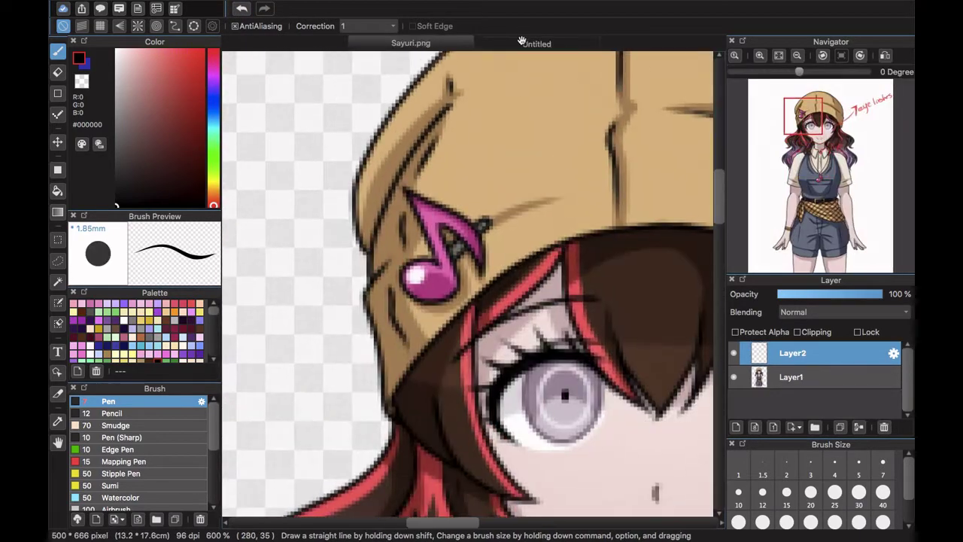
left_click(521, 42)
left_click(767, 391)
left_click(837, 295)
left_click(755, 369)
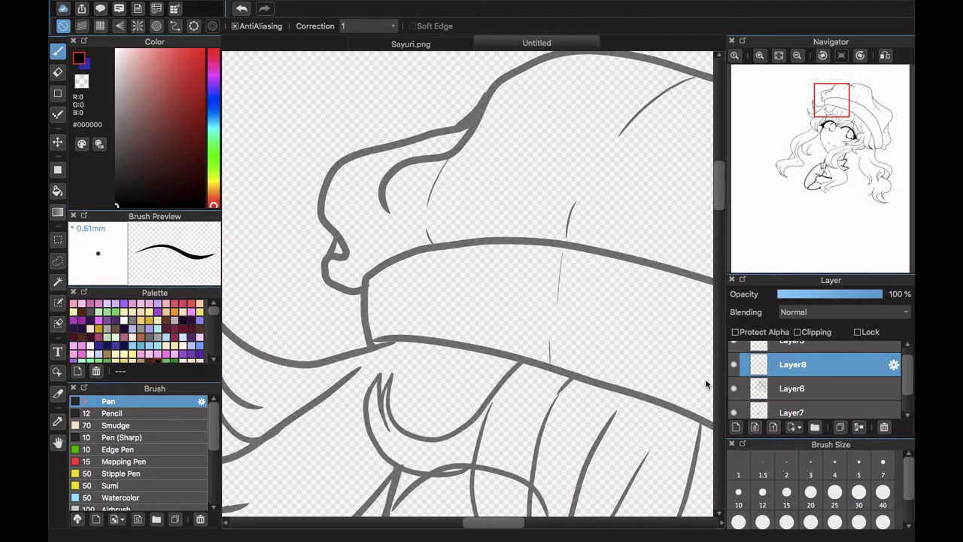
- Draw the outline of a music-note pin over the front end of the hat's brim band, following Sayuri.png
left_click(410, 43)
left_click(514, 42)
left_click_drag(429, 264, 403, 250)
left_click_drag(390, 317, 406, 291)
left_click(759, 56)
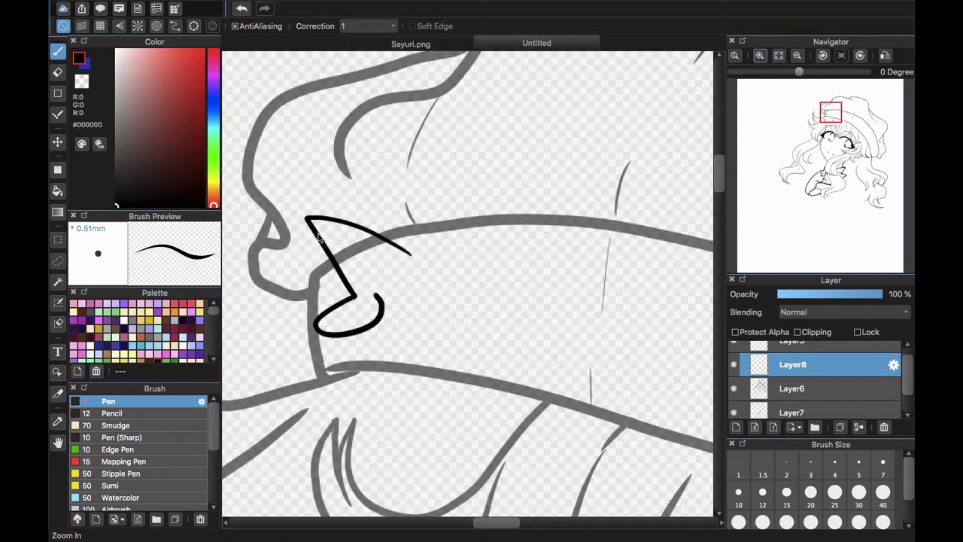
left_click_drag(342, 241, 395, 243)
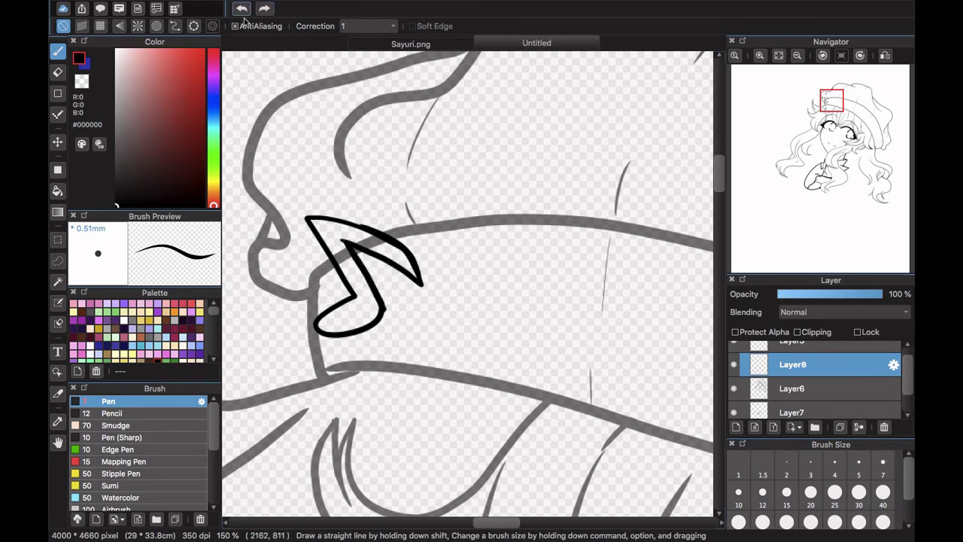
- Thicken the note's rounded edge and add the small pin bar beside its stem and behind its flag
key("super+plus")
key("super+plus")
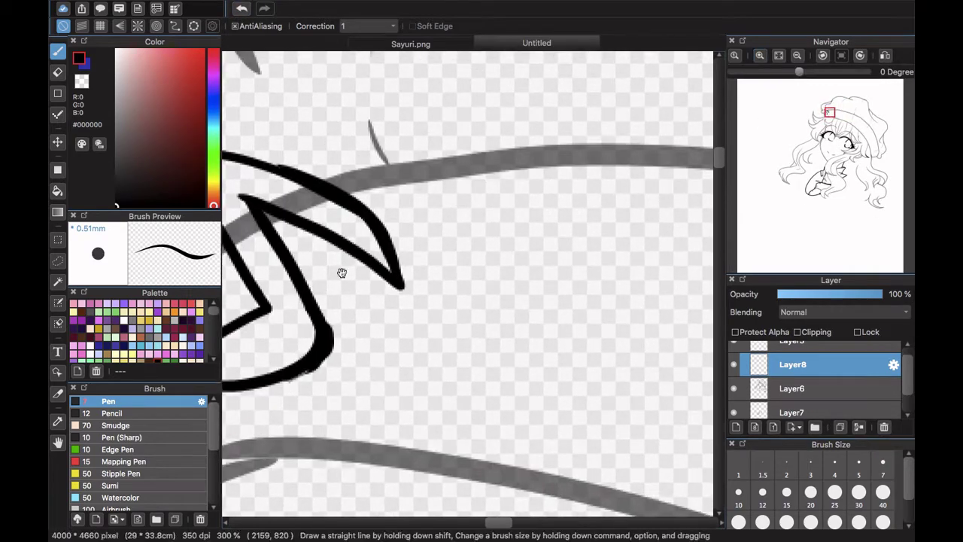
left_click_drag(347, 275, 354, 294)
key("super+minus")
key("super+minus")
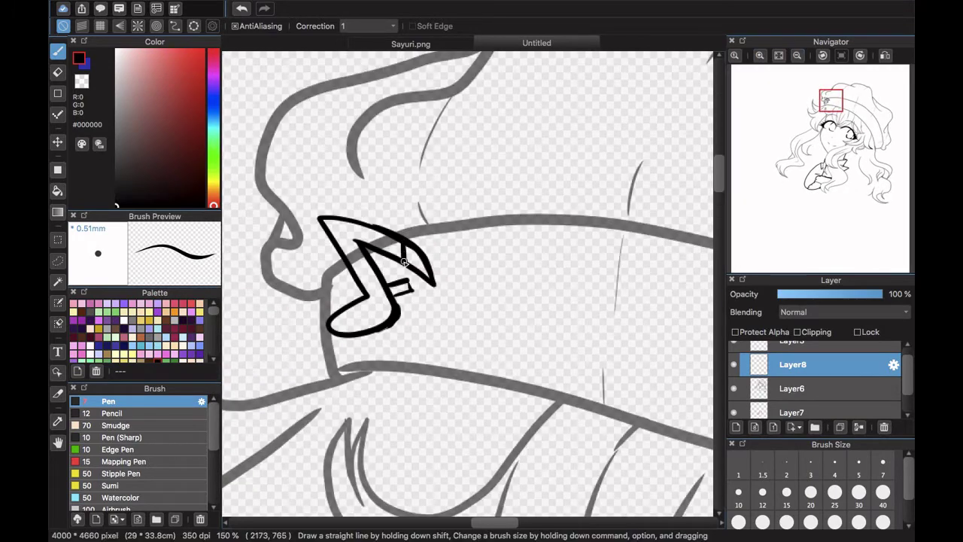
- Compare the note with the pin in Sayuri.png and try a longer, lower flag tip
key("e")
left_click(58, 51)
left_click(411, 44)
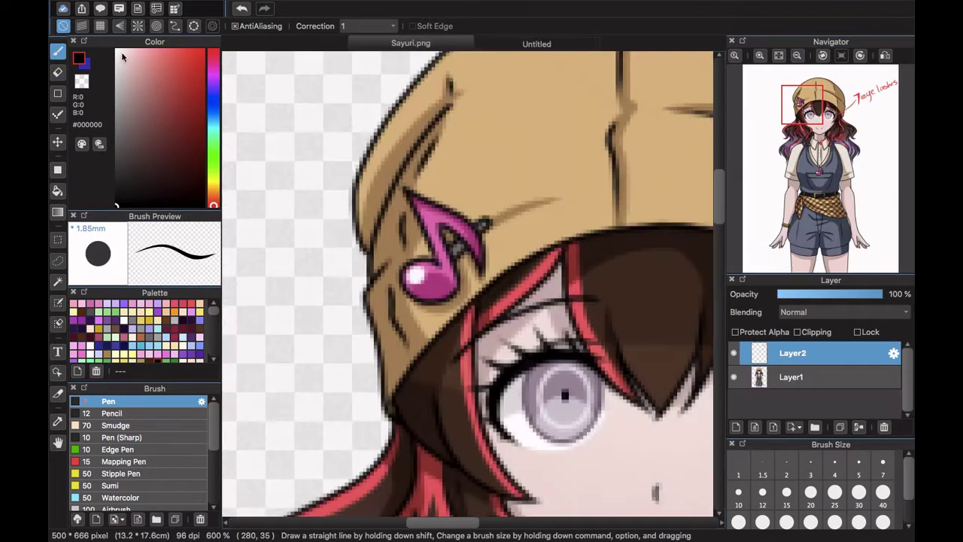
left_click(539, 42)
left_click_drag(405, 263, 442, 303)
left_click_drag(406, 240, 443, 299)
left_click(410, 44)
left_click(500, 44)
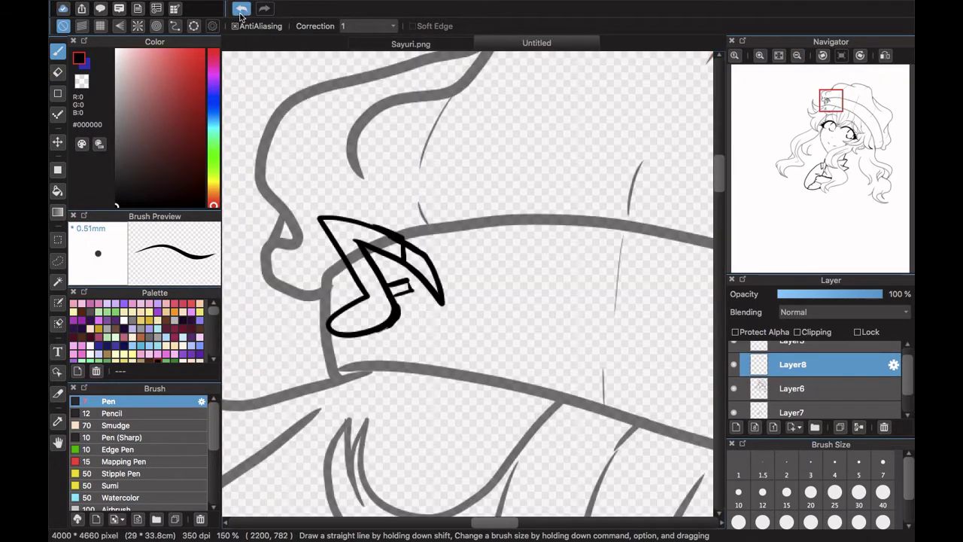
- Erase the rough outer edge of the note's flag and redraw it with a shorter, pointed tip
key("e")
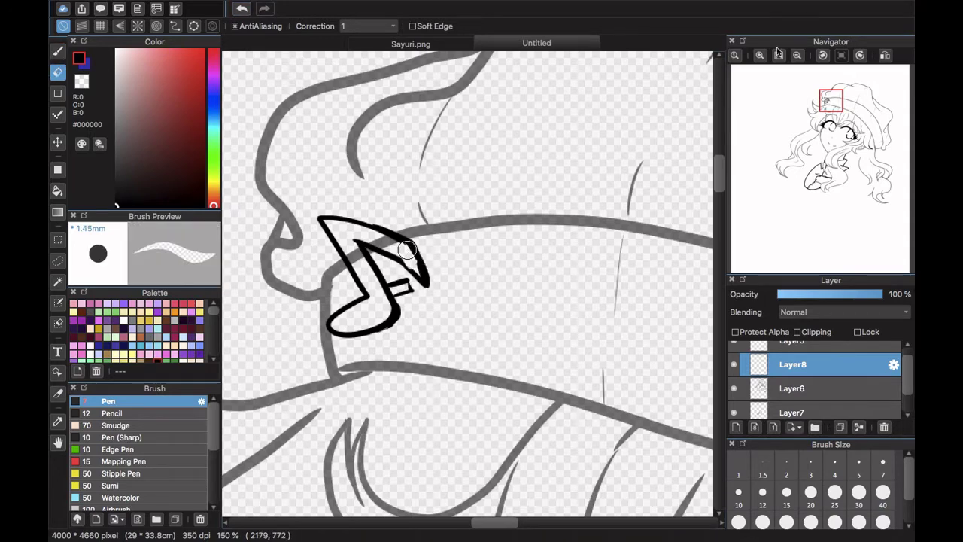
key("super+plus")
key("super+plus")
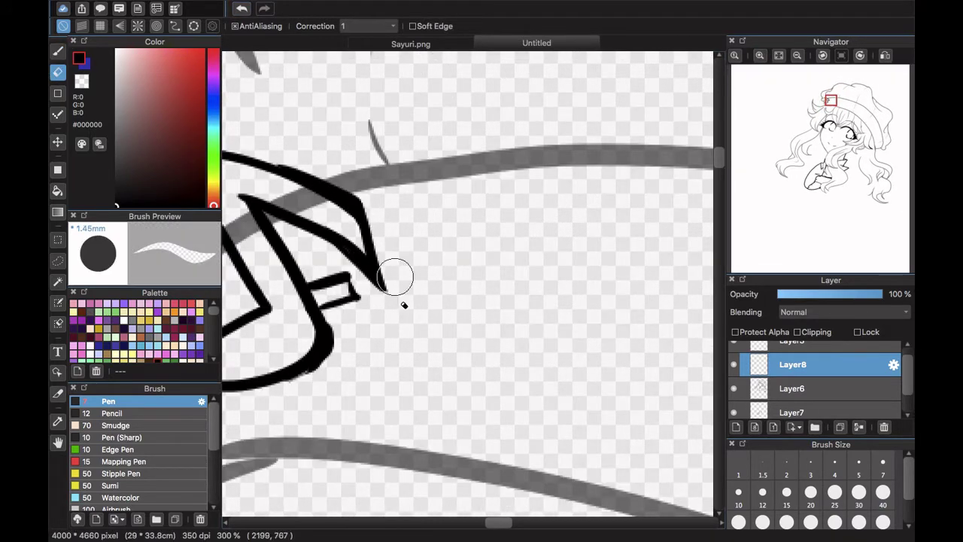
left_click_drag(395, 277, 396, 309)
left_click(62, 52)
left_click_drag(335, 242, 386, 288)
left_click_drag(362, 212, 387, 288)
left_click(797, 56)
left_click(797, 55)
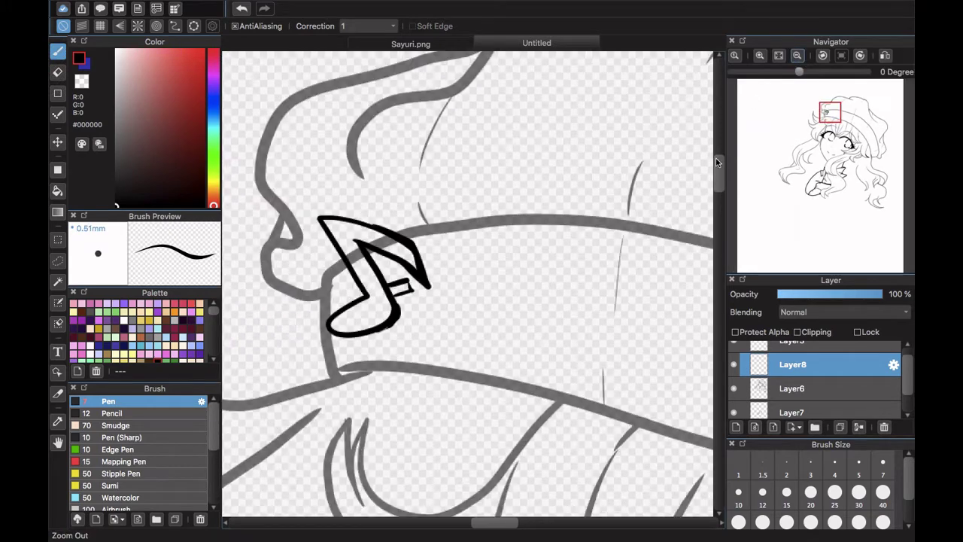
- Transform the music-note pin, rotating it upright and moving it down onto the brim band
key("super+t")
left_click_drag(436, 180, 455, 208)
left_click_drag(368, 243, 371, 263)
left_click(710, 514)
- Set Layer6's opacity to 55% and erase the hat line running through the inside of the music note
left_click(801, 391)
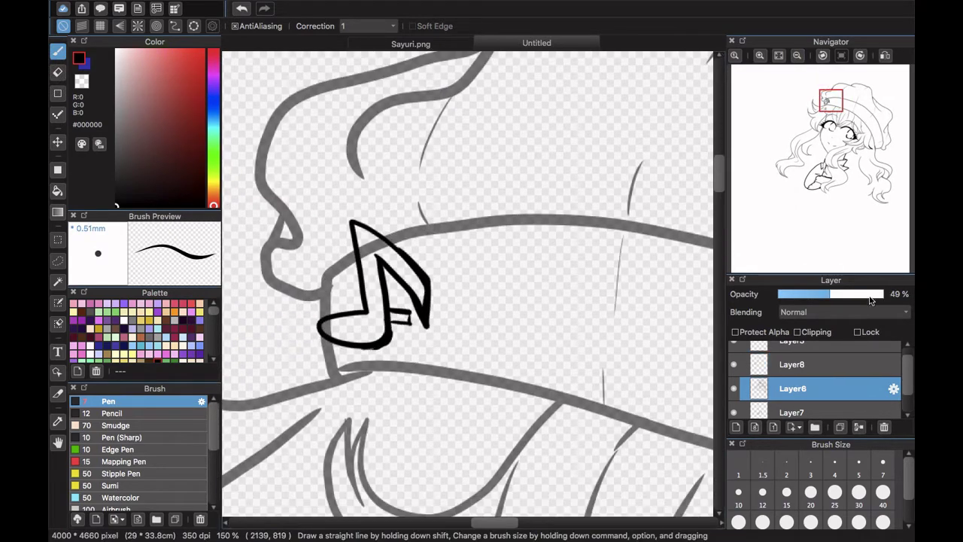
left_click(881, 295)
left_click_drag(880, 295, 836, 295)
left_click(759, 369)
left_click(761, 388)
left_click(58, 72)
left_click_drag(366, 254, 381, 252)
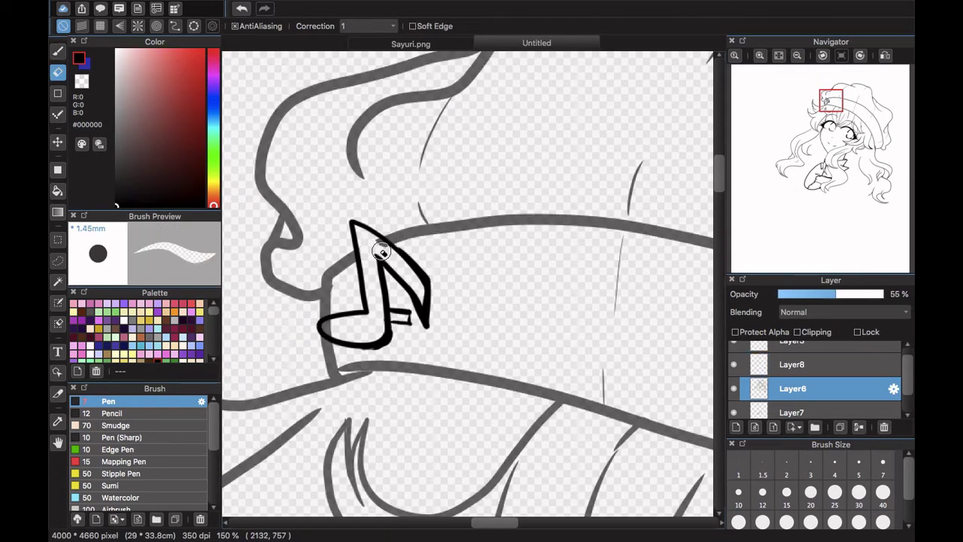
key("b")
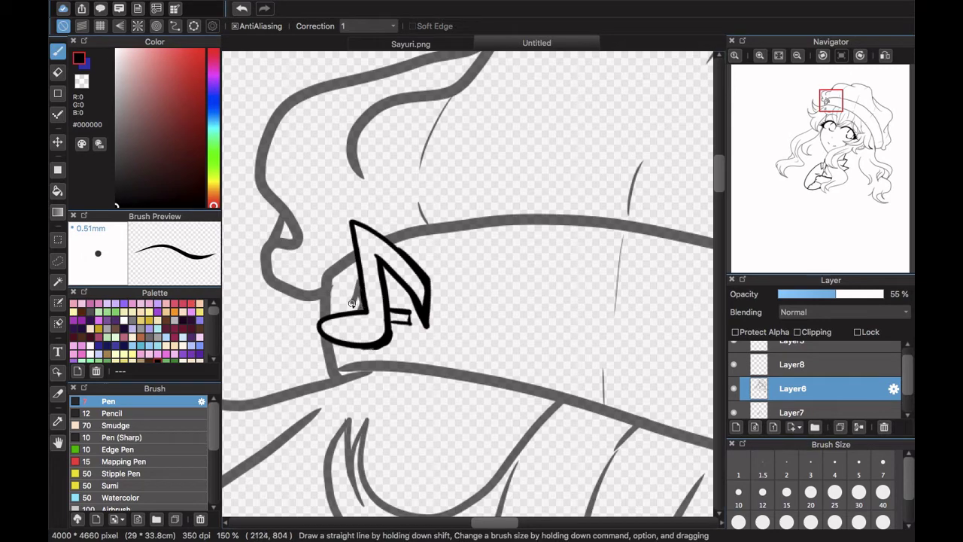
- Restore Layer6's opacity to 100% and merge the music-note pin's Layer8 into it
left_click(881, 294)
left_click(779, 56)
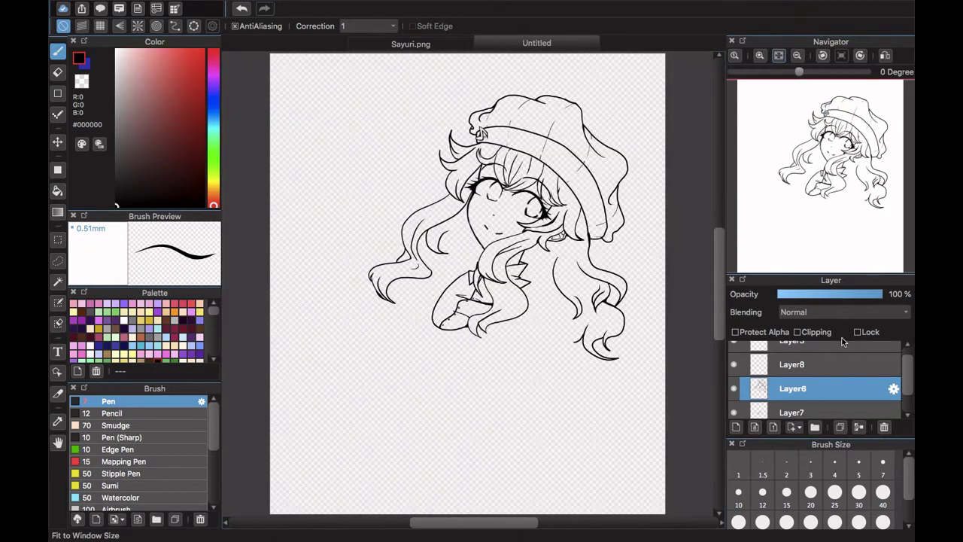
left_click(820, 365)
- Show the blue sketch on Layer2 and add a new layer above Layer7
left_click(734, 412)
left_click(753, 409)
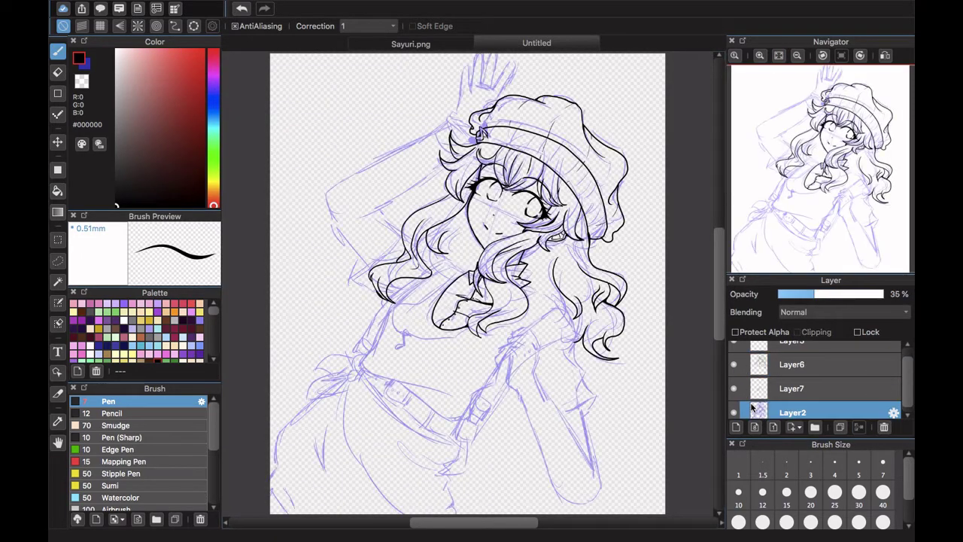
left_click(761, 389)
left_click(736, 427)
- Ink the thin cord curving down from the collar to the sketched music note and back up to the tie
left_click(760, 56)
left_click(759, 55)
left_click(814, 186)
mouse_move(517, 205)
left_mouse_down()
mouse_move(354, 304)
mouse_move(373, 338)
left_mouse_up()
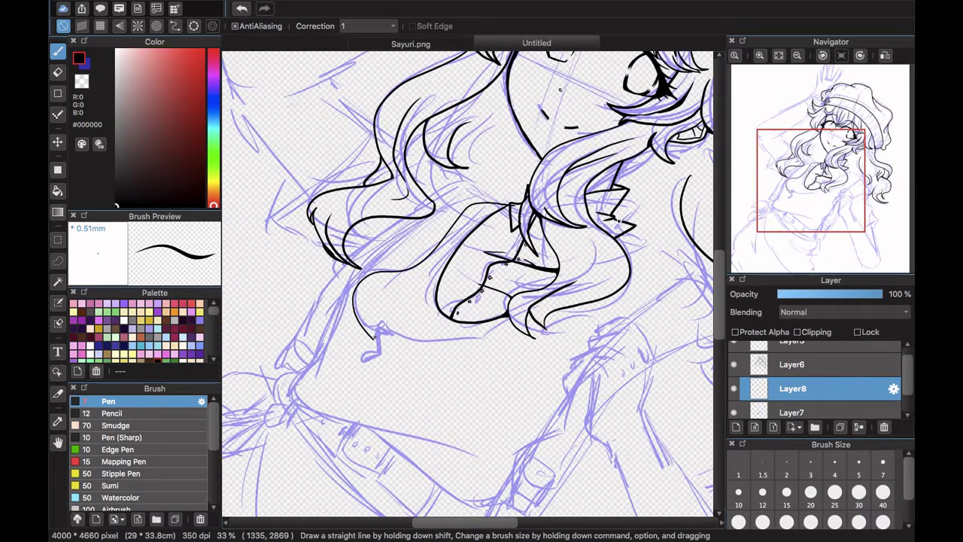
left_click_drag(539, 292, 378, 337)
- Clean up the cord's line around its lower end, erasing the rough parts
left_click(801, 202)
left_click(759, 55)
left_click(760, 55)
left_click(759, 56)
left_click(58, 72)
left_click_drag(315, 206, 476, 215)
left_click(796, 202)
left_click(759, 55)
left_click(794, 200)
left_click(58, 52)
left_click(779, 55)
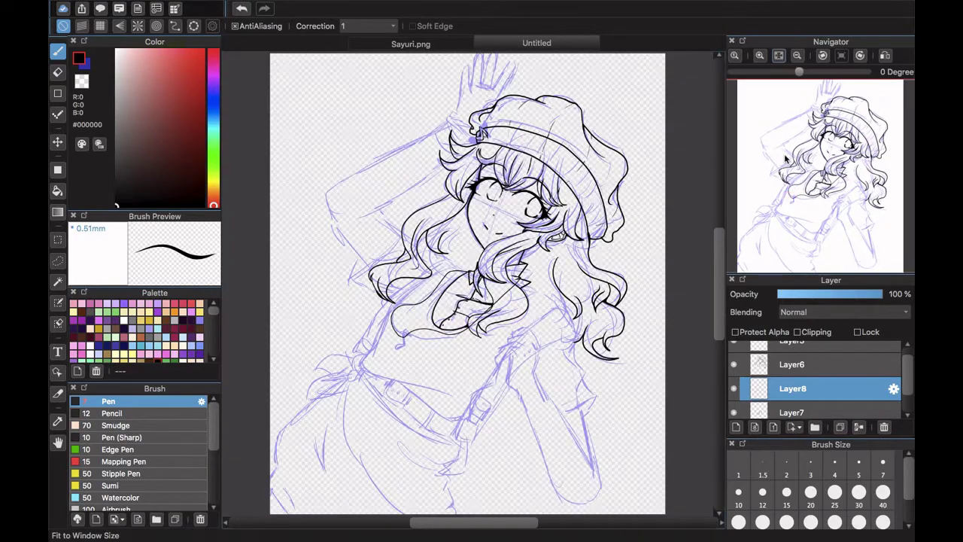
- Hide the Layer2 sketch and paste a copy of the hat's music note onto its own layer for transforming
left_click(734, 412)
left_click(734, 412)
scroll(735, 407, "down", 2)
left_click(734, 406)
key("super+v")
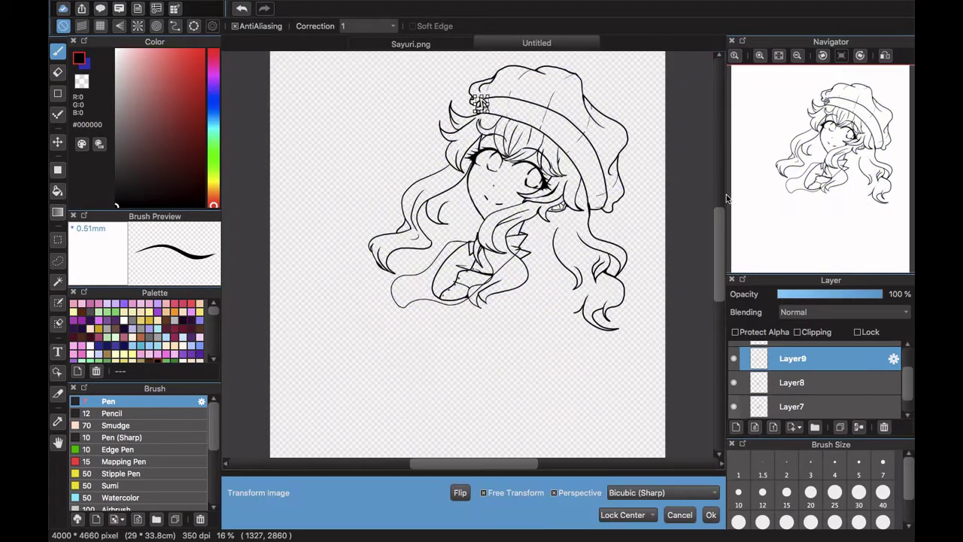
- Transform the pasted music note, tilting it and placing it at the cord's lowest point
key("super+plus")
key("super+plus")
key("super+plus")
key("super+plus")
left_click_drag(468, 187, 473, 200)
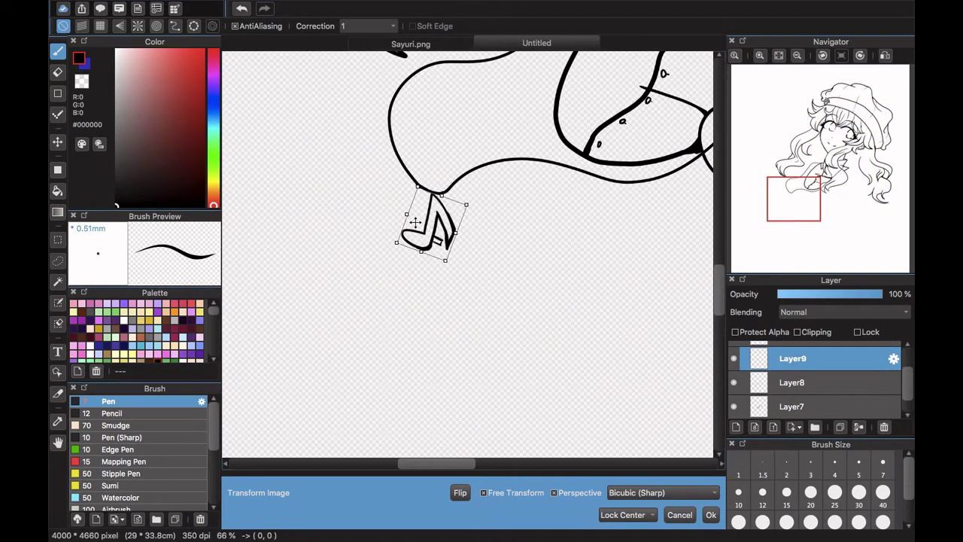
mouse_move(414, 223)
left_mouse_down()
mouse_move(370, 269)
mouse_move(394, 243)
left_mouse_up()
left_click(711, 514)
- Erase the small crossbar inside the pasted note and ink a loop on its top to hang it from the cord
left_click(734, 382)
left_click(734, 383)
left_click(58, 72)
key("super+plus")
key("super+plus")
key("super+plus")
left_click(58, 51)
scroll(394, 243, "up", 2)
scroll(393, 243, "left", 2)
left_click_drag(485, 260, 495, 266)
- Erase the cord inside the note's loop with Layer8 dimmed to 57% opacity, and merge the note's layer into Layer8
left_click(799, 382)
left_click(838, 294)
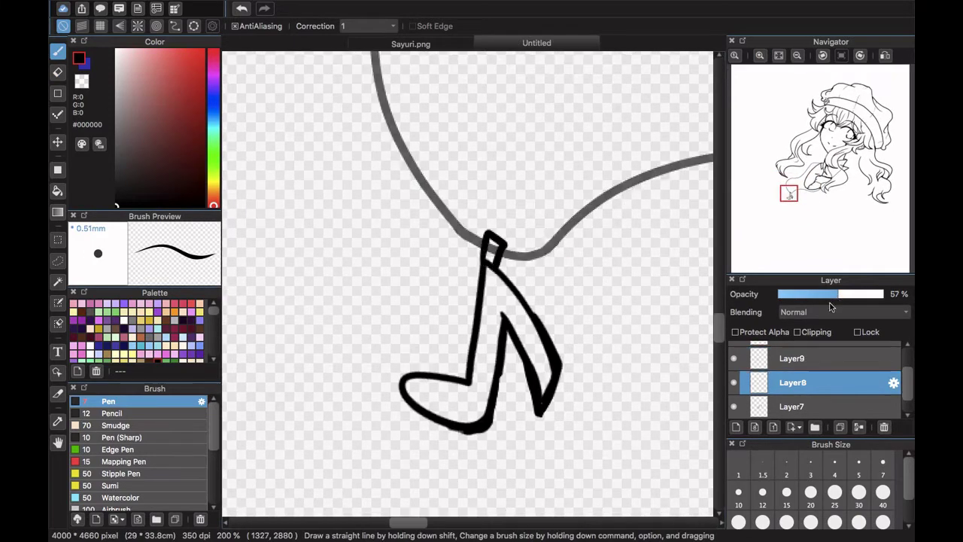
left_click(58, 72)
left_click(881, 294)
left_click(799, 358)
left_click(859, 427)
- Set Layer8's opacity to 59% and erase the cord where it runs through the tie and the hair tip
left_click(840, 295)
mouse_move(788, 194)
left_mouse_down()
mouse_move(798, 169)
mouse_move(825, 186)
left_mouse_up()
left_click_drag(527, 132, 355, 284)
left_click(58, 51)
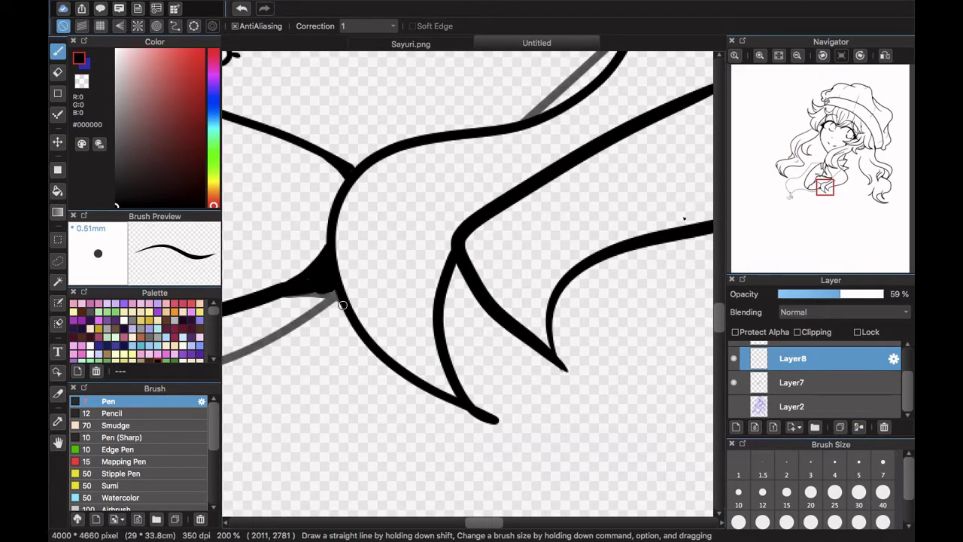
- Erase the remaining cord lines overlapping the collar and the nearby hair strands
left_click_drag(824, 185, 819, 170)
left_click(58, 72)
left_click_drag(500, 229, 519, 241)
left_click(58, 51)
left_click(58, 72)
left_click_drag(370, 213, 481, 235)
left_click_drag(827, 179, 836, 178)
mouse_move(581, 224)
left_mouse_down()
mouse_move(389, 389)
mouse_move(314, 477)
left_mouse_up()
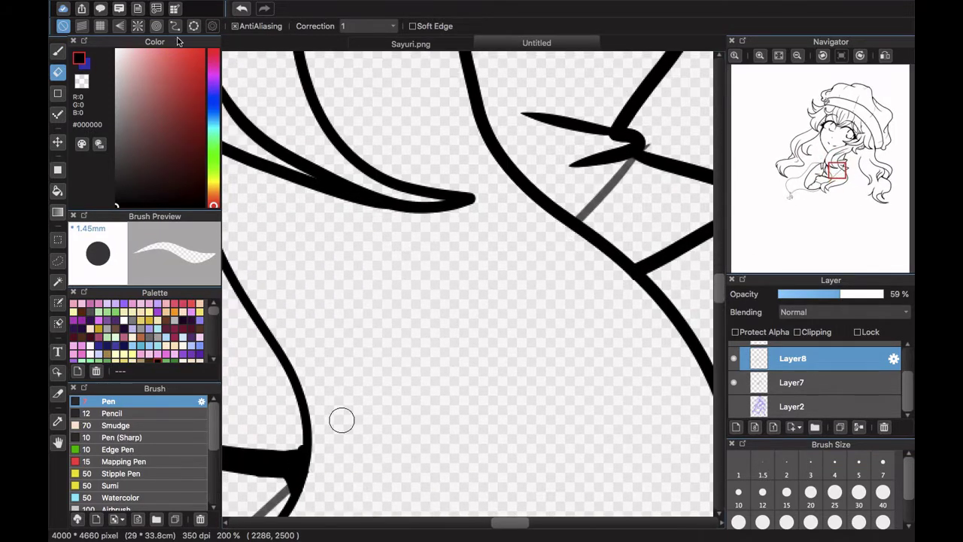
key("b")
- Restore Layer8's opacity to 100% and merge it down into Layer7
left_click(778, 56)
left_click_drag(842, 294, 903, 294)
left_click(859, 426)
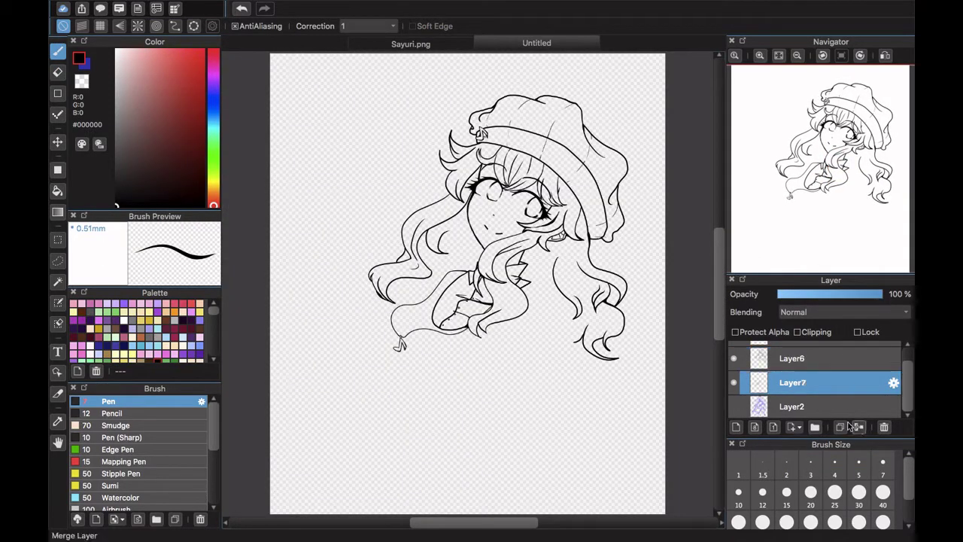
- Show the Layer2 sketch and merge Layer6 down into Layer7
left_click(734, 406)
left_click(797, 406)
left_click_drag(907, 370, 907, 356)
left_click(797, 376)
left_click(858, 427)
- Add a new layer below Layer7 and ink the back of the lower hand and its upper fingers
left_click(756, 404)
left_click(735, 426)
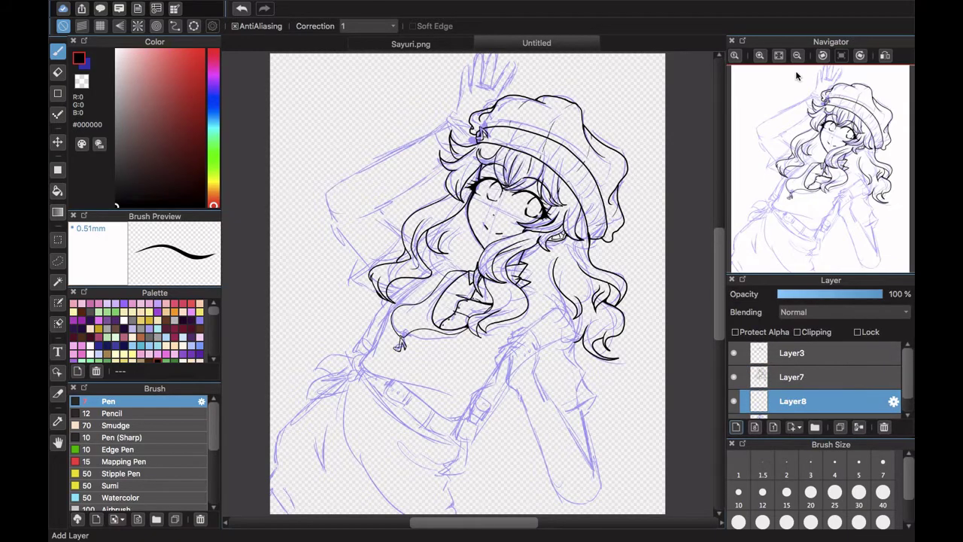
double_click(760, 56)
mouse_move(821, 177)
left_mouse_down()
mouse_move(836, 219)
mouse_move(827, 218)
mouse_move(843, 187)
mouse_move(850, 214)
mouse_move(840, 201)
left_mouse_up()
left_click(760, 56)
left_click(760, 56)
left_click_drag(536, 355, 565, 250)
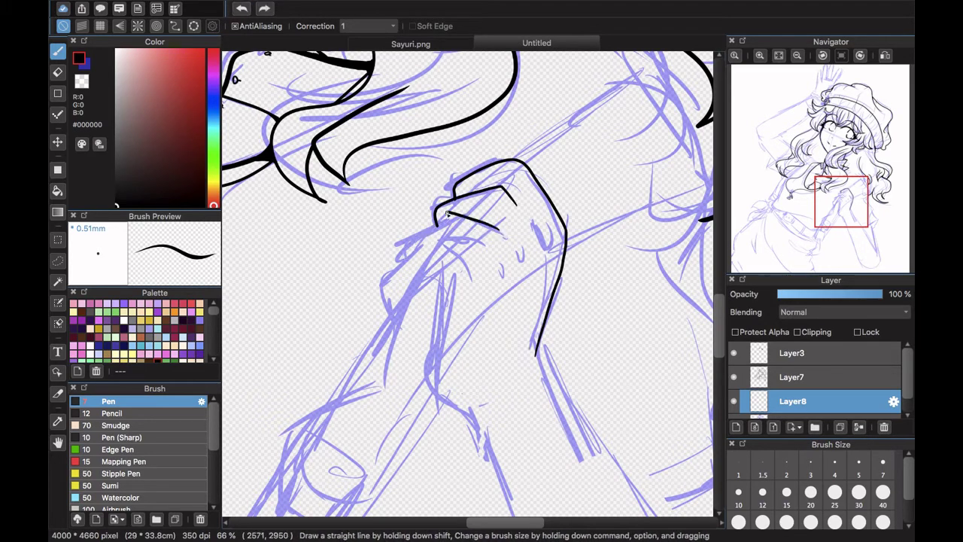
- Ink the lower hand's remaining fingers and three knuckle marks, erasing the overlap where the fingers meet
double_click(759, 56)
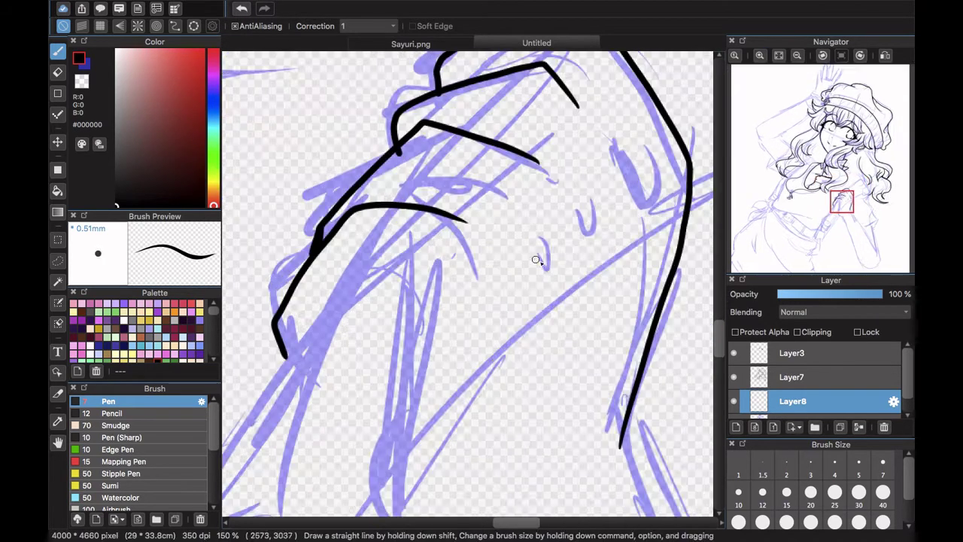
left_click_drag(841, 202, 838, 195)
left_click(58, 72)
left_click_drag(455, 290, 455, 284)
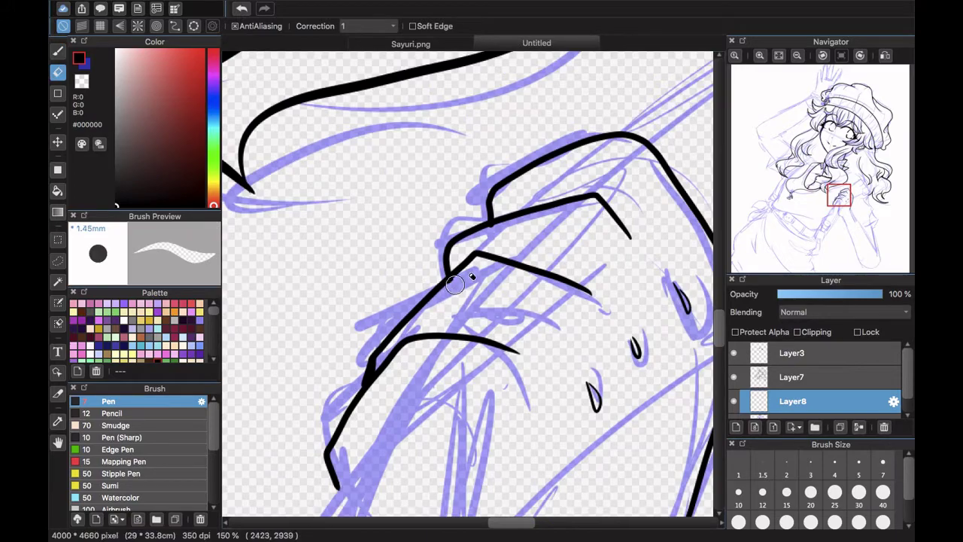
key("b")
- Ink the inner edge of the lower hand from the fingers down to the wrist
scroll(408, 184, "down", 5)
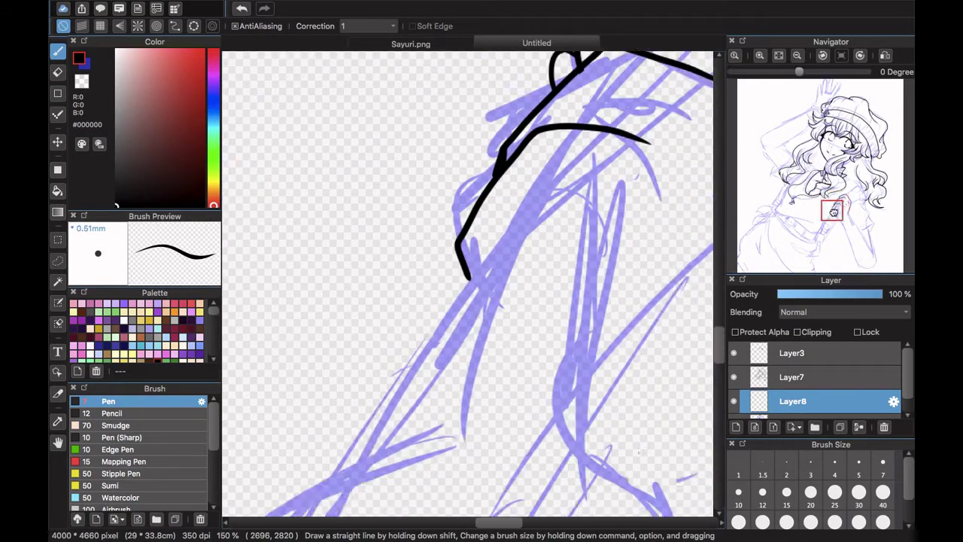
left_click_drag(446, 195, 486, 443)
triple_click(796, 56)
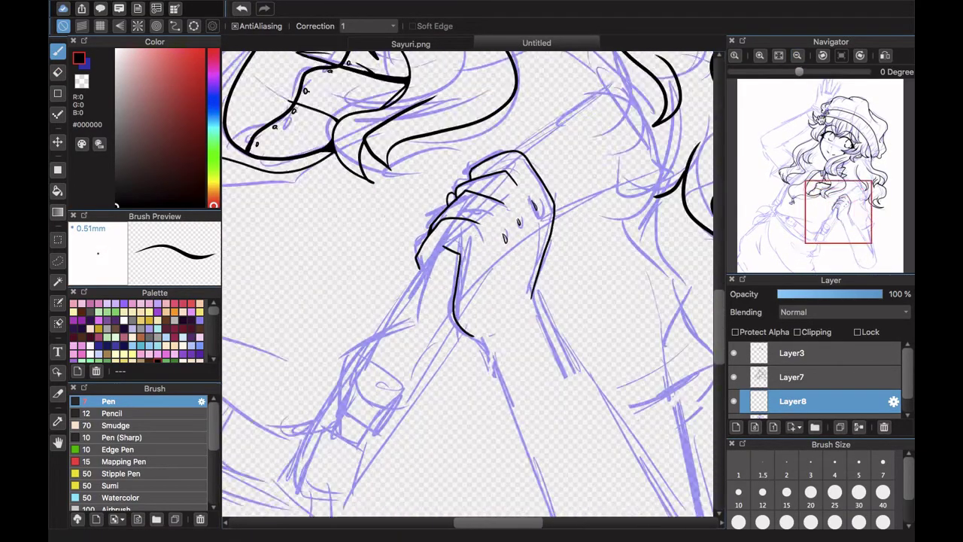
- Ink the outline of the leftmost finger of the raised hand
left_click_drag(850, 223, 820, 87)
scroll(482, 278, "up", 2)
left_click_drag(468, 256, 469, 219)
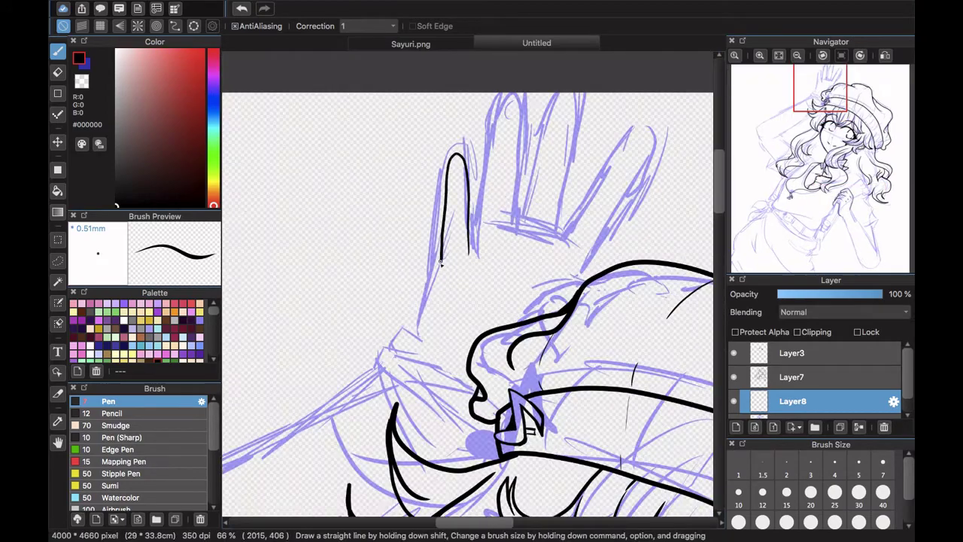
- Lasso the raised hand's leftmost finger and move it down to make it shorter
left_click(58, 260)
mouse_move(441, 248)
left_mouse_down()
mouse_move(462, 262)
mouse_move(440, 242)
left_mouse_up()
key("super+t")
left_click_drag(456, 83, 454, 97)
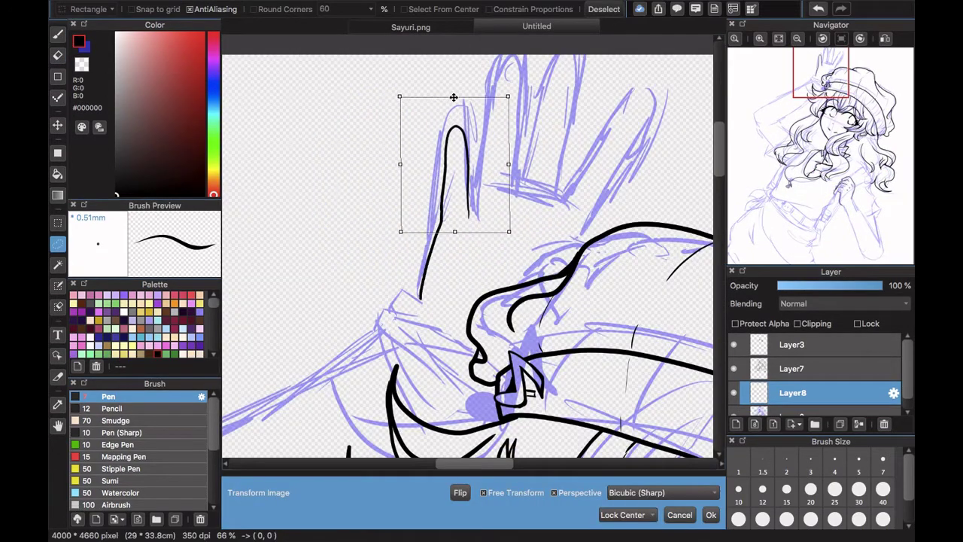
key("Return")
left_click(604, 10)
- Draw a curved guide line across the base of the raised hand's fingers, replacing the first attempt
left_click(58, 34)
left_click_drag(481, 241, 547, 278)
scroll(513, 270, "up", 2)
scroll(482, 278, "up", 2)
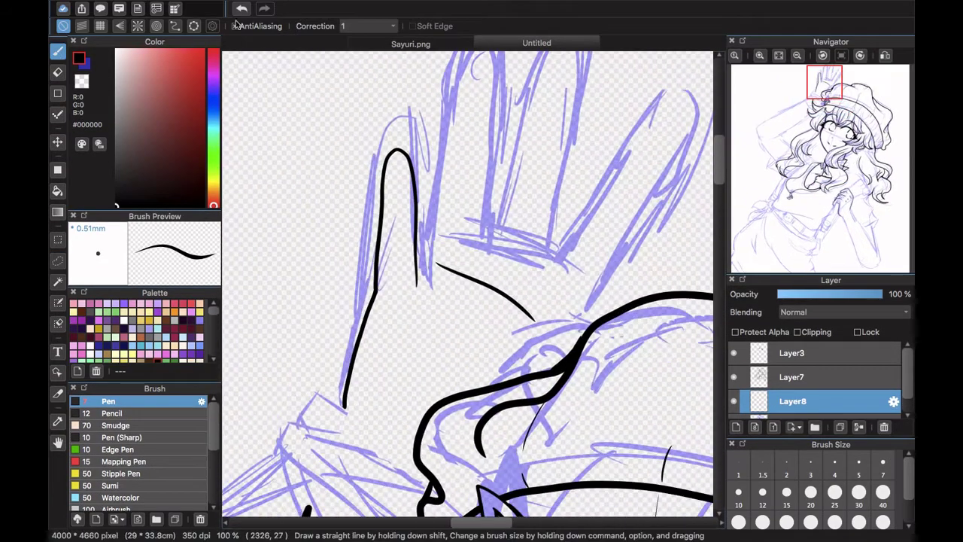
key("super+z")
left_click_drag(430, 268, 552, 318)
- Ink the second finger of the raised hand, undoing the extra stroke beside it
mouse_move(410, 264)
left_mouse_down()
mouse_move(472, 179)
mouse_move(367, 376)
mouse_move(382, 403)
mouse_move(394, 295)
left_mouse_up()
key("e")
key("b")
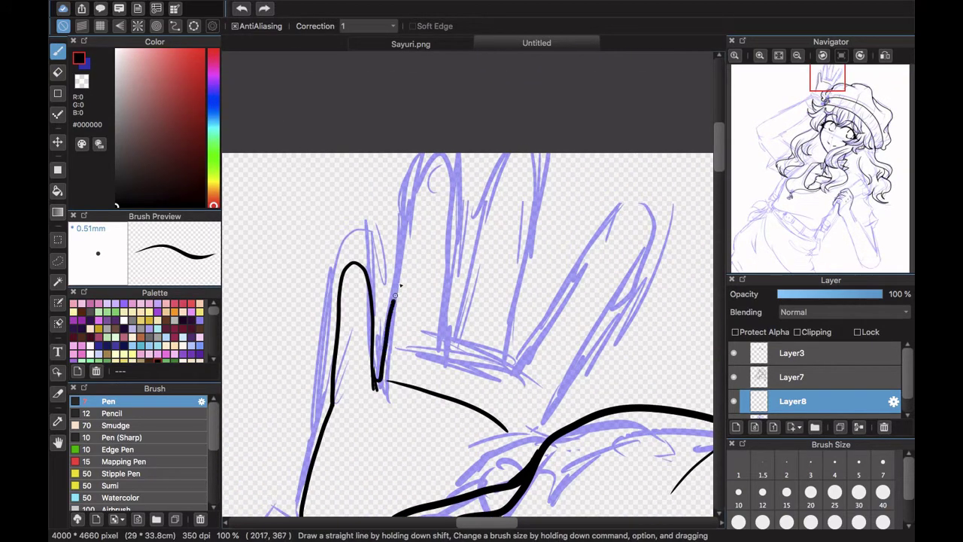
left_click_drag(426, 387, 482, 206)
key("super+z")
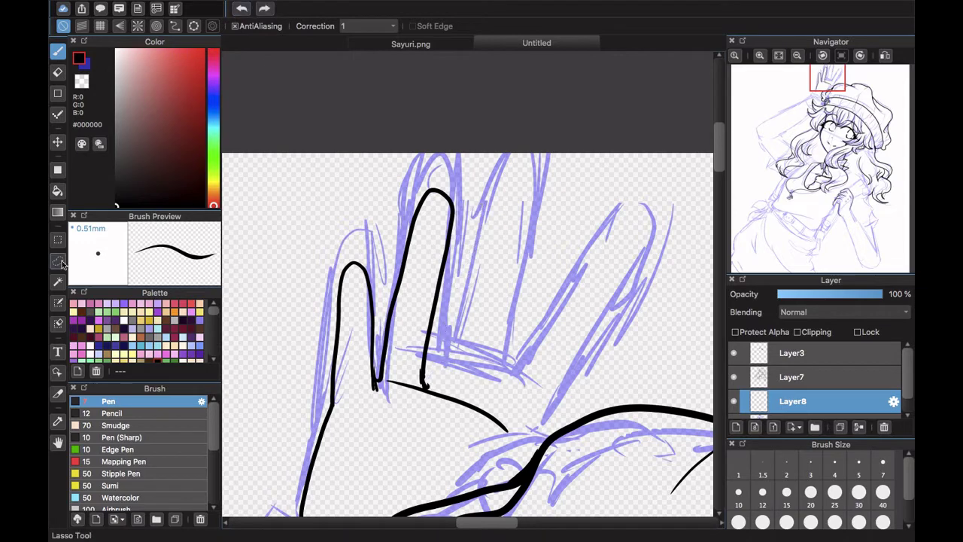
- Lasso the raised hand's second finger and move its upper part down to shorten it
left_click(58, 261)
mouse_move(444, 293)
left_mouse_down()
mouse_move(382, 240)
mouse_move(444, 293)
left_mouse_up()
key("super+t")
left_click_drag(446, 224, 442, 244)
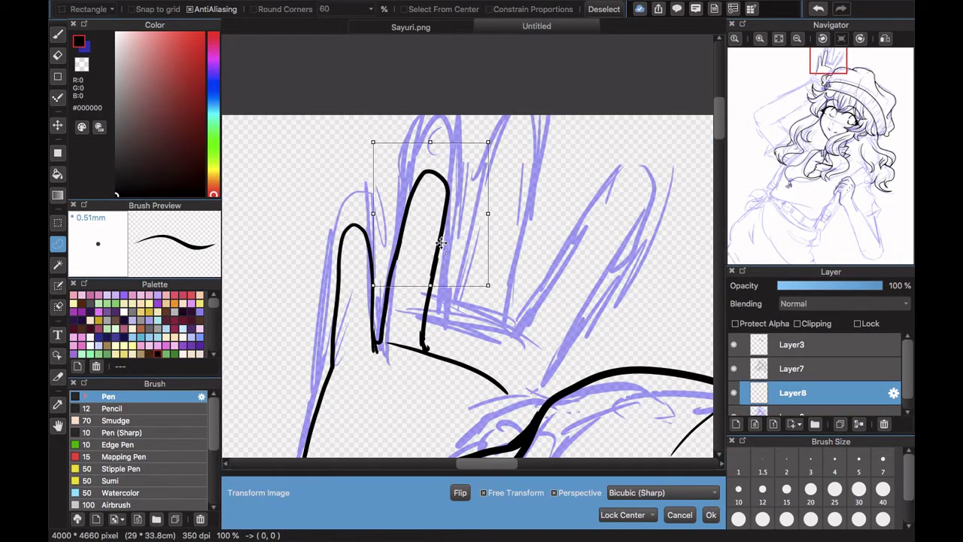
left_click(710, 515)
left_click(288, 114)
- Erase the guide line at the second finger's base and ink the raised hand's third finger
key("e")
left_click_drag(427, 387, 422, 378)
key("b")
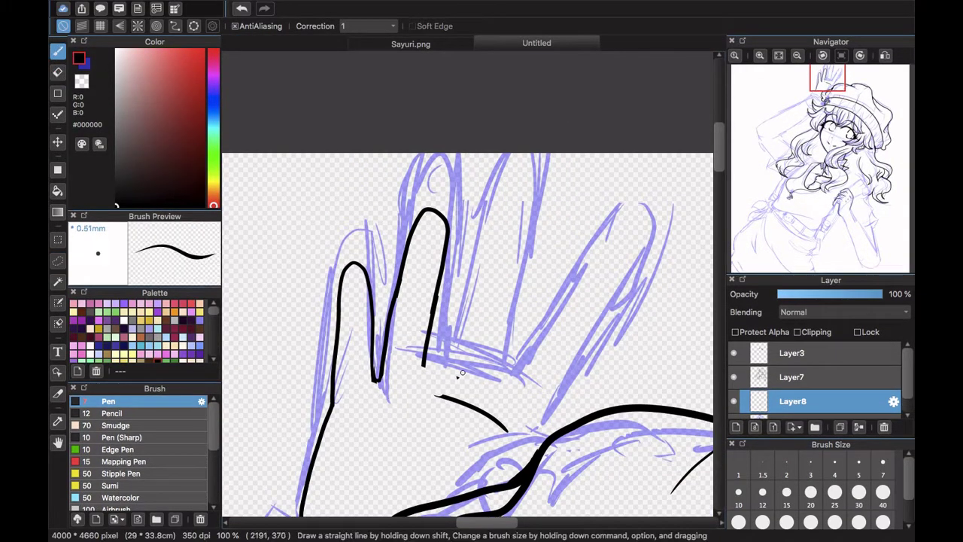
left_click_drag(498, 299, 468, 385)
- Move the raised hand's three fingers down together and erase the overlaps at their bases and the second finger's tip
key("m")
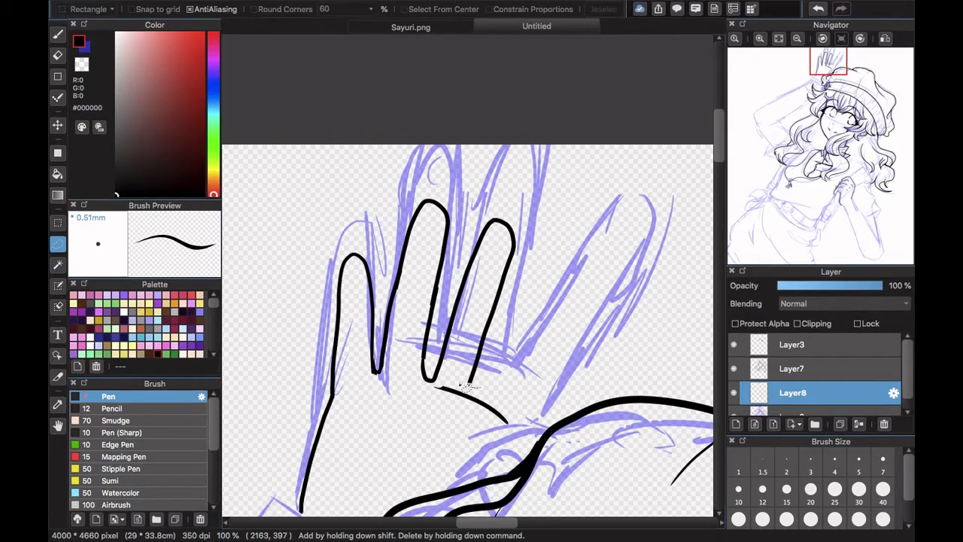
key("super+t")
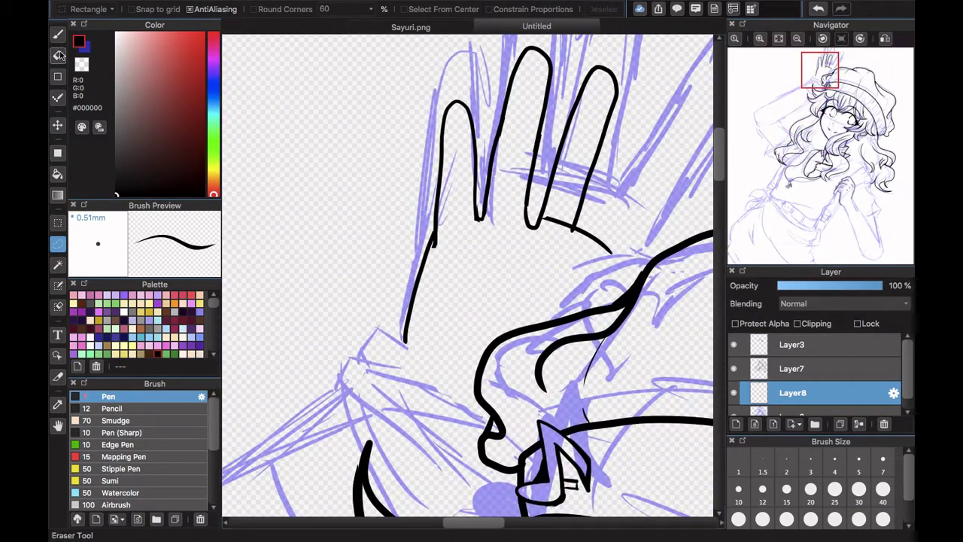
key("e")
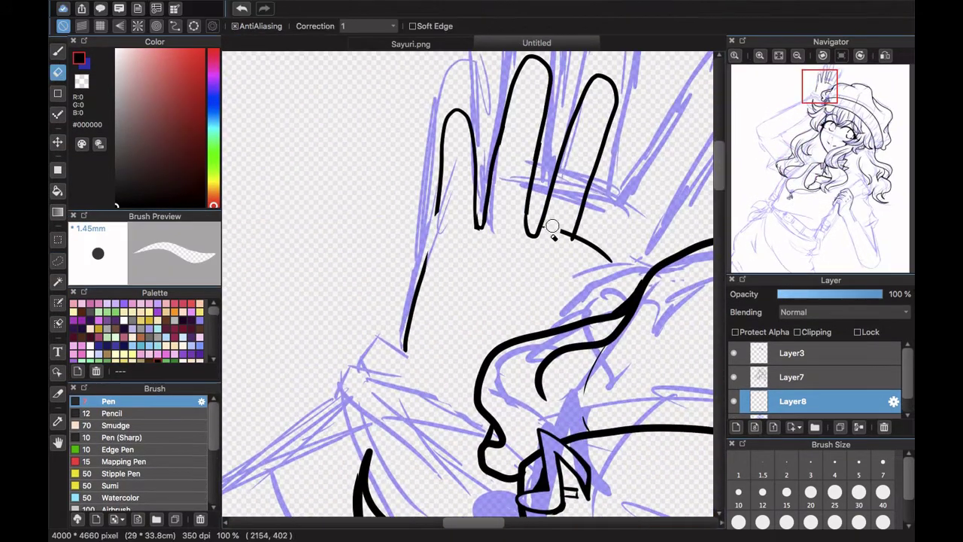
key("b")
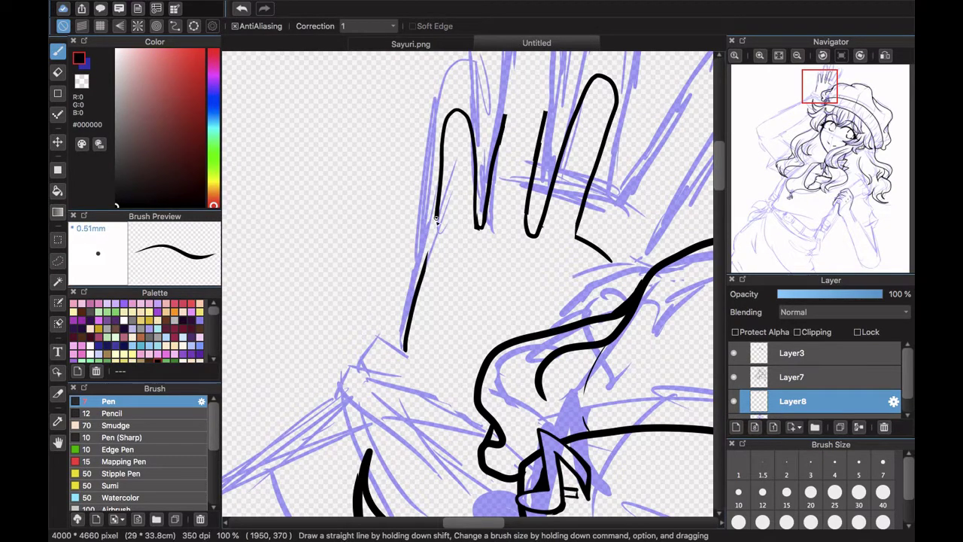
- Lasso the leftmost finger and shift it down so it joins the outer edge of the raised hand
left_click(58, 260)
left_click_drag(437, 107, 445, 97)
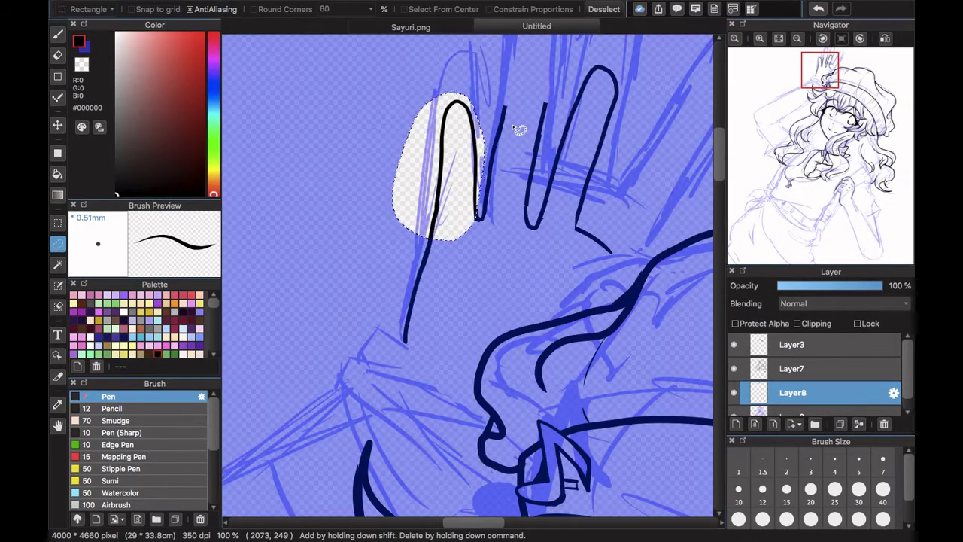
key("super+t")
left_click_drag(472, 147, 467, 162)
left_click(704, 518)
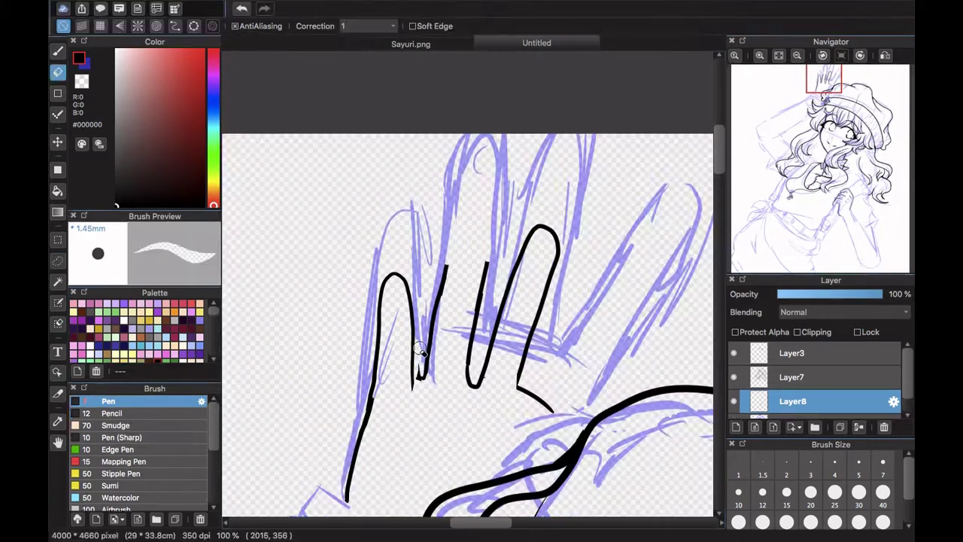
- Erase the raised hand's second and third fingers, redraw them more slanted and ink the fourth finger beside them
mouse_move(452, 323)
left_mouse_down()
mouse_move(494, 370)
mouse_move(562, 210)
left_mouse_up()
left_click(60, 51)
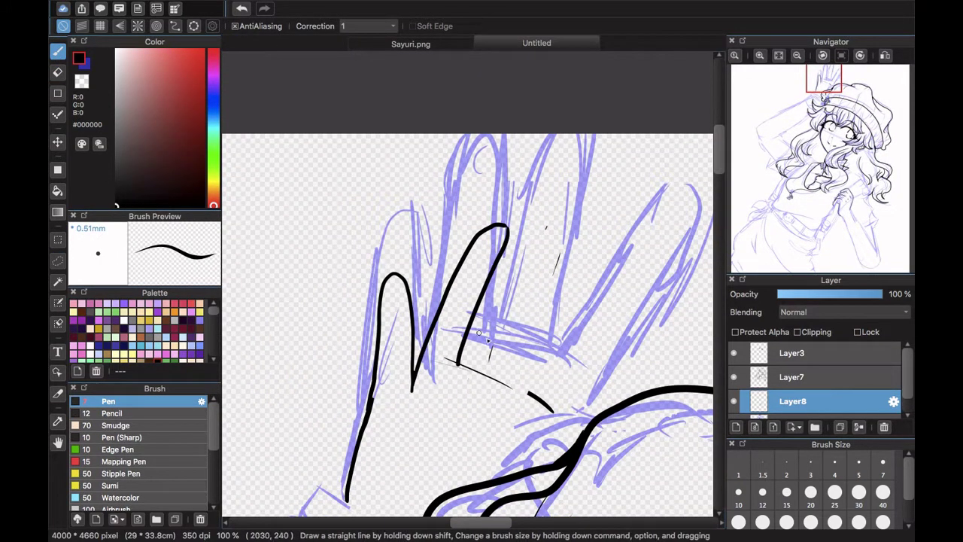
key("super+z")
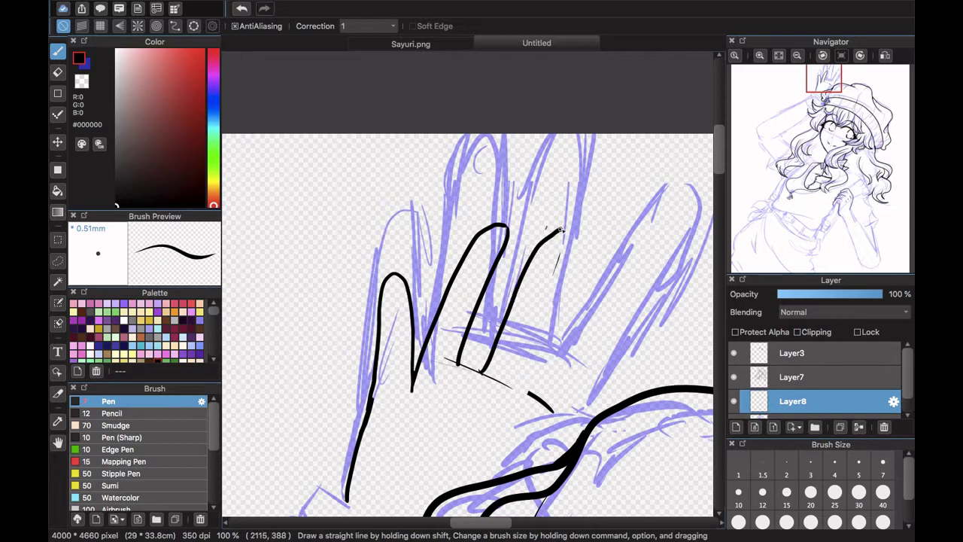
left_click_drag(561, 229, 536, 384)
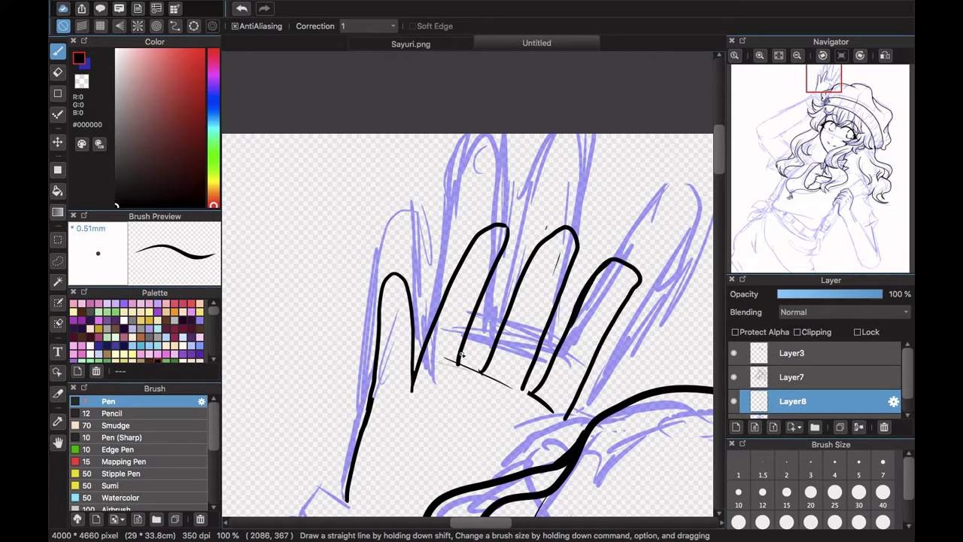
- Ink the connecting line beneath the raised hand's fingers and erase the rightmost fingertip
key("e")
key("b")
left_click_drag(446, 359, 519, 394)
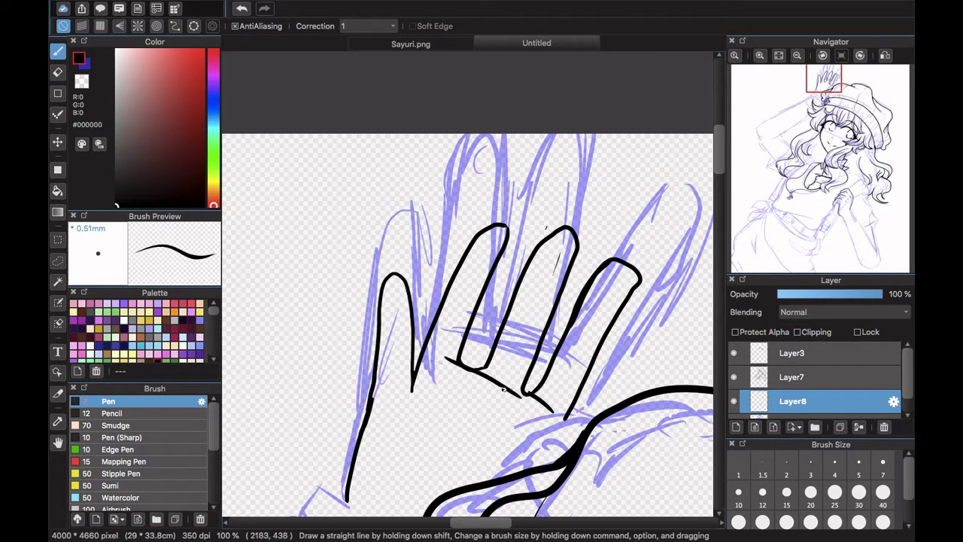
key("e")
left_click_drag(618, 319, 624, 262)
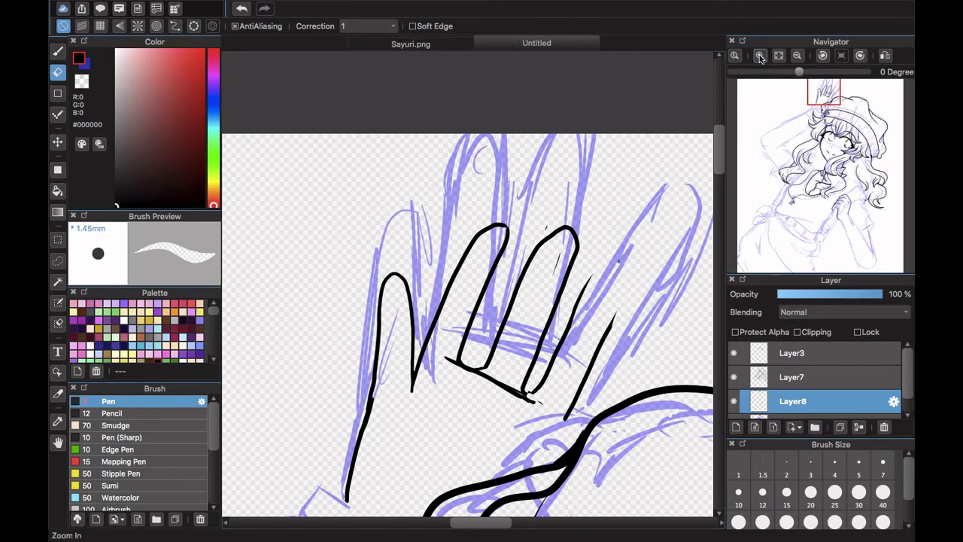
- Redraw the outline of the raised hand's rightmost finger with the pen
left_click(759, 56)
left_click_drag(615, 208, 455, 185)
key("b")
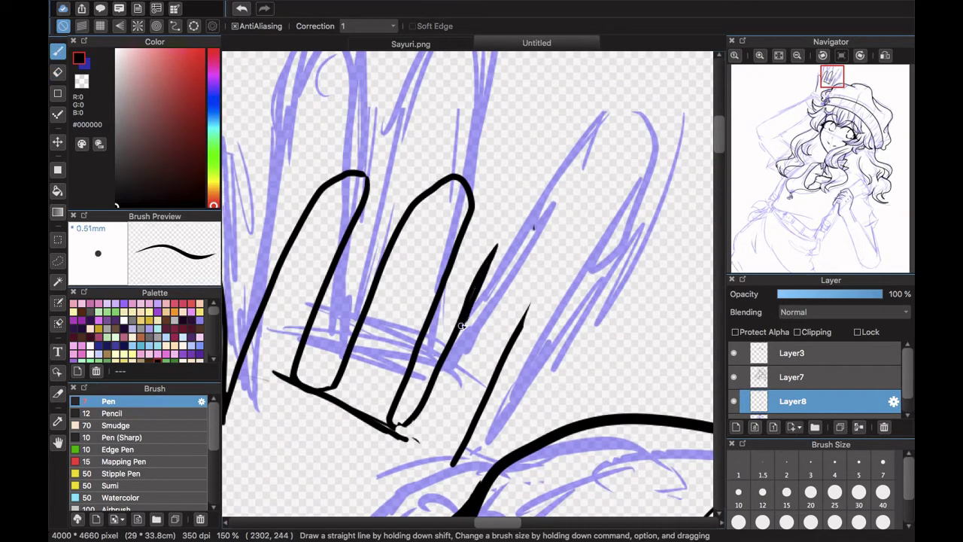
left_click(242, 9)
left_click_drag(495, 249, 518, 328)
- Undo the inked lines of the raised hand, leaving only its sketch
left_click(779, 55)
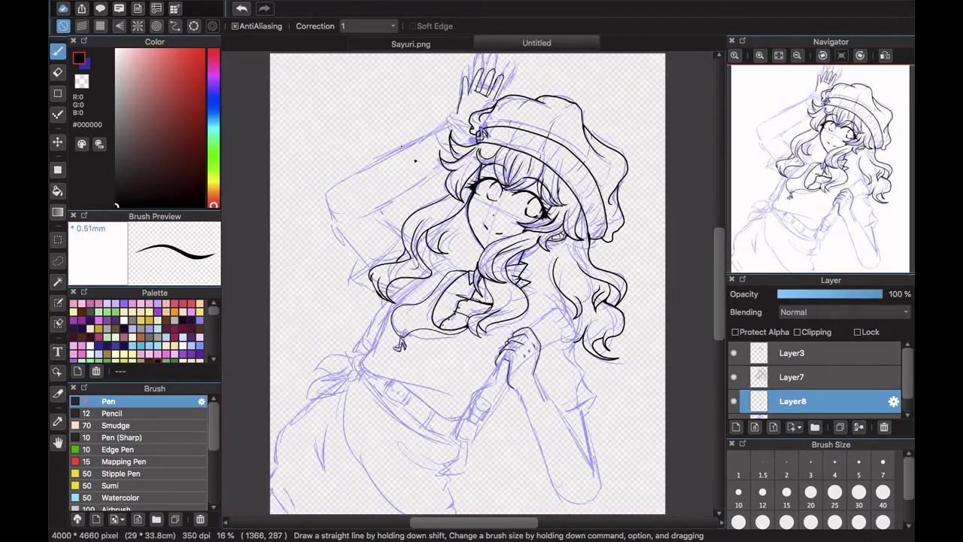
left_click(761, 56)
left_click(761, 57)
left_click(760, 58)
left_click(828, 105)
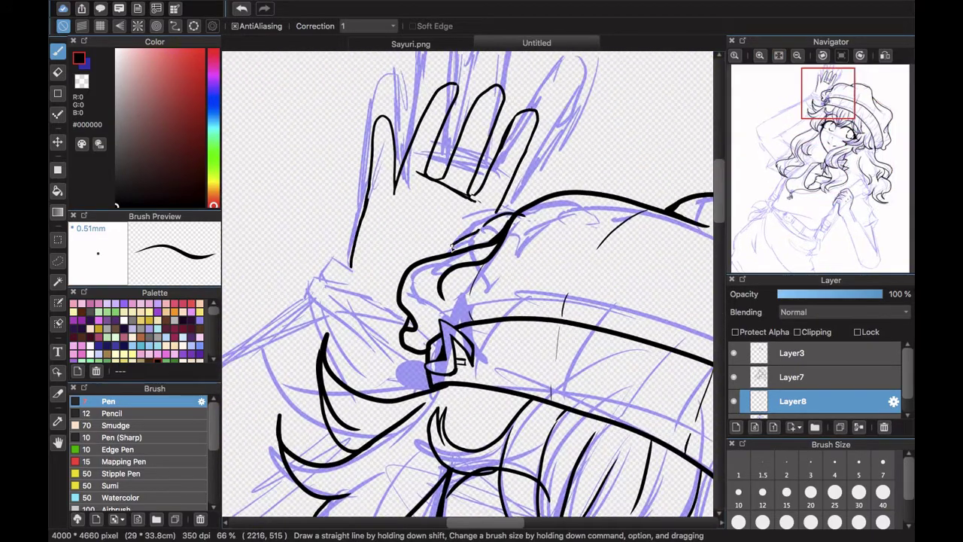
key("super+z")
key("super+z")
key("super+z")
- Ink the raised hand's outer palm edge, its leftmost finger and the knuckle guide lines
scroll(322, 371, "up", 5)
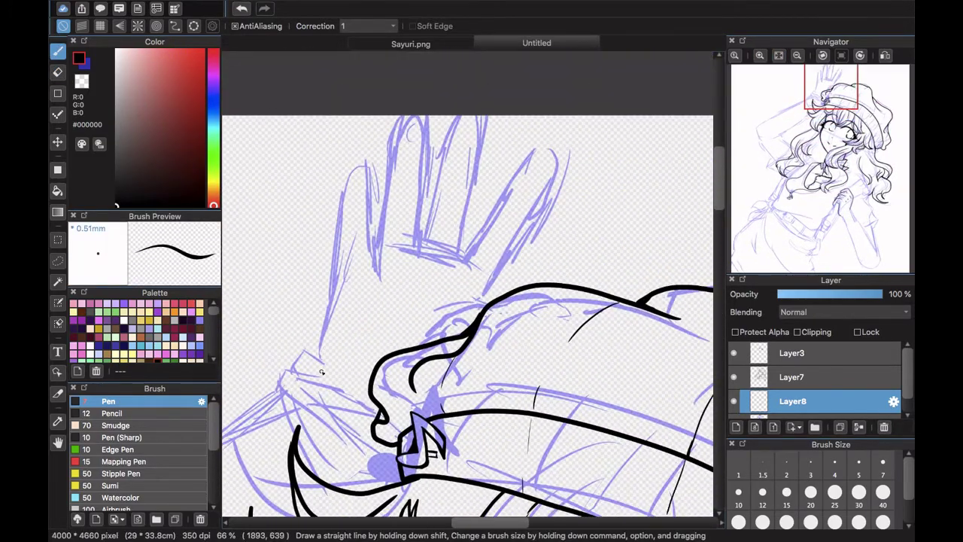
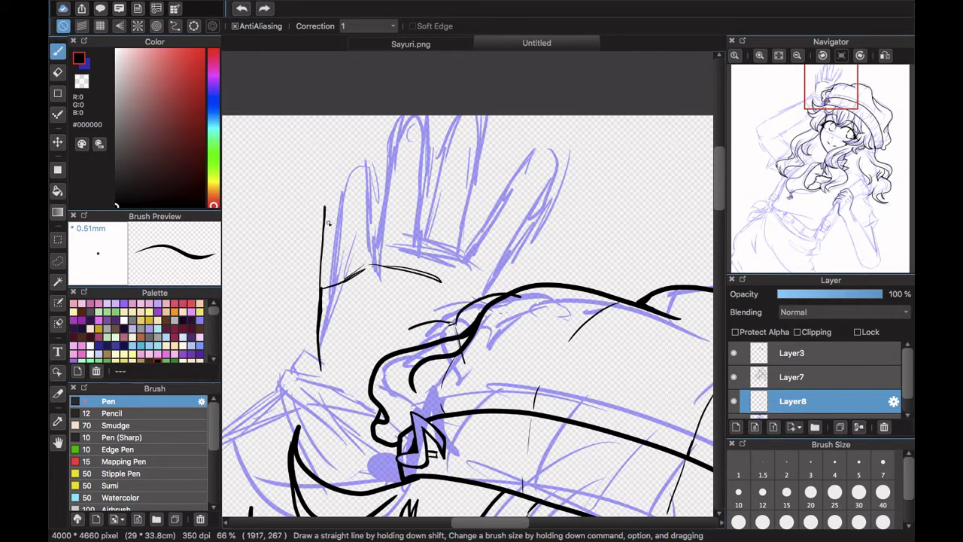
key("super+z")
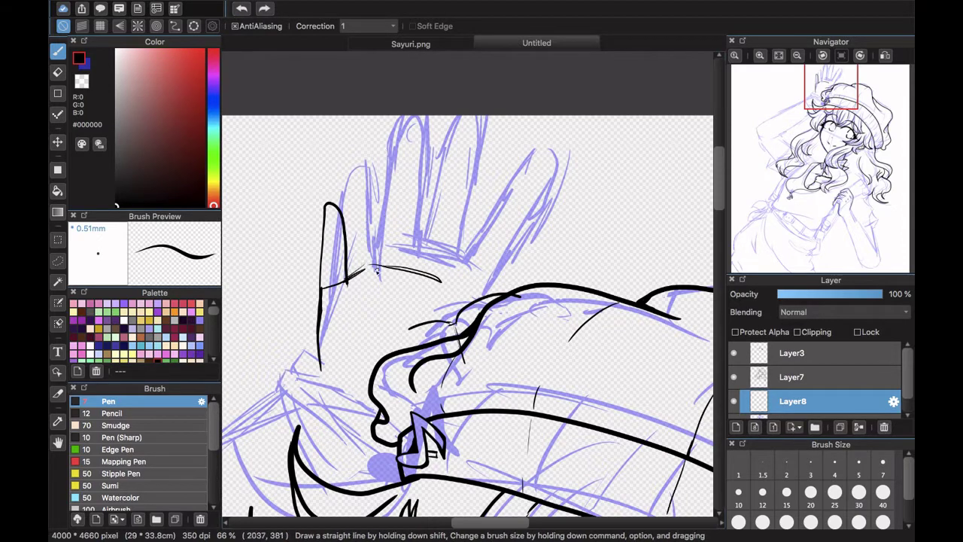
left_click(244, 13)
- Ink the first side line of the second finger, rising from the knuckle guide line
left_click(759, 55)
left_click(760, 55)
left_click_drag(830, 96, 825, 88)
left_click_drag(383, 411, 400, 329)
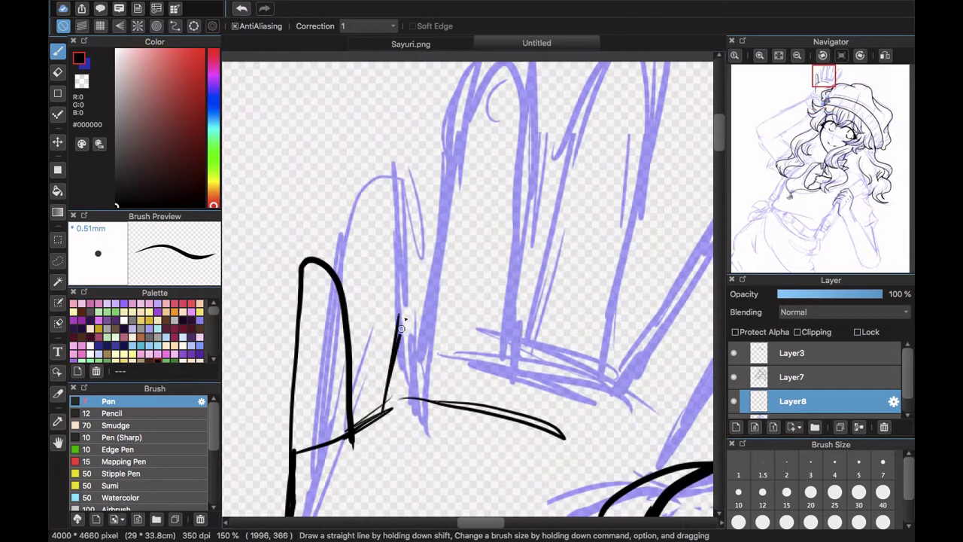
left_click(58, 73)
left_click_drag(390, 416, 379, 379)
left_click(242, 9)
- Extend the second finger's outline to a longer tip and ink its other side down to the knuckle line
left_click(58, 52)
left_click(826, 87)
left_click_drag(352, 317, 355, 263)
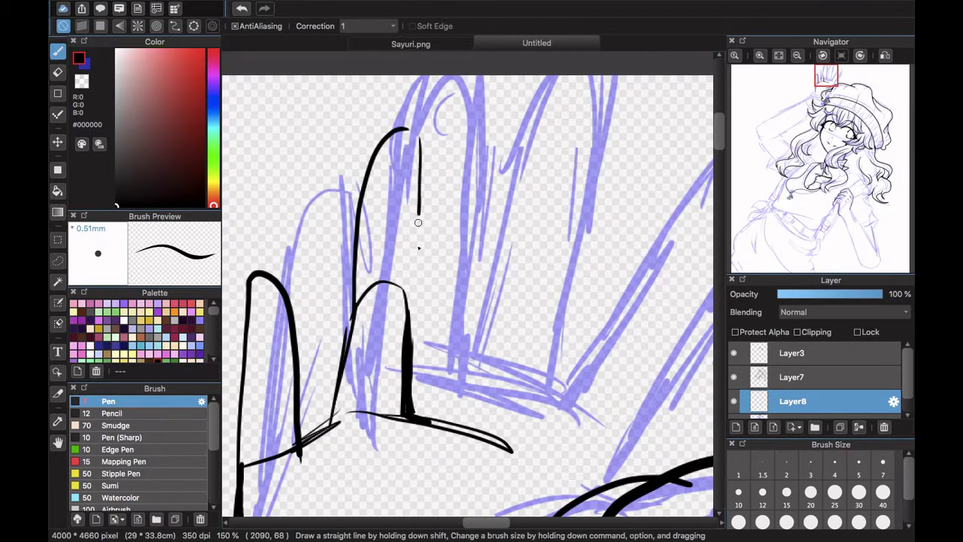
left_click_drag(418, 223, 412, 342)
mouse_move(418, 242)
left_mouse_down()
mouse_move(416, 319)
mouse_move(458, 265)
mouse_move(491, 270)
left_mouse_up()
- Copy the second finger with a lasso selection, paste it and rotate it into place as the third finger
left_click(797, 55)
left_click(797, 56)
left_click(796, 56)
left_click(760, 56)
left_click(57, 261)
key("super+c")
key("super+v")
key("super+t")
left_click_drag(526, 226, 530, 236)
left_click_drag(482, 256, 495, 262)
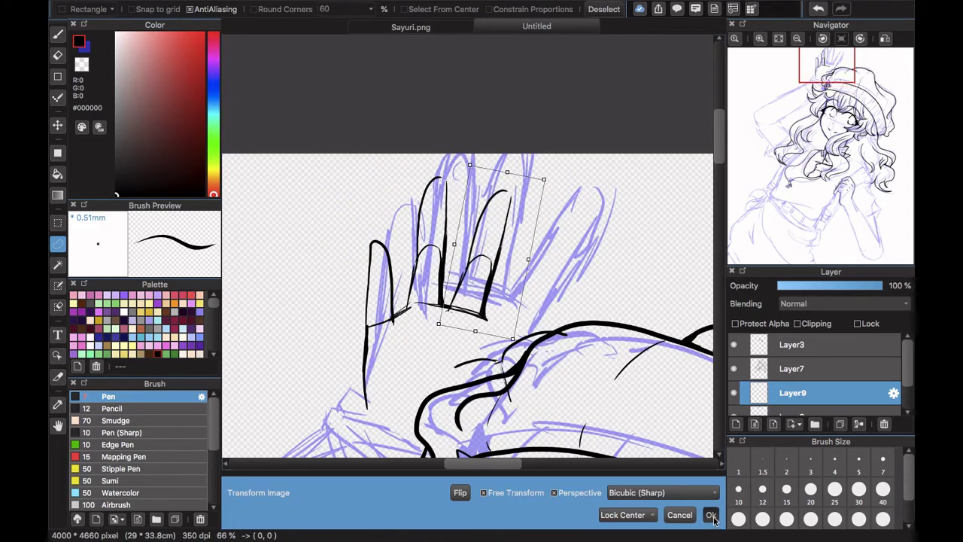
left_click(711, 516)
key("super+d")
- Paste another copy of the finger and rotate it into place as the fourth finger
key("super+v")
key("super+t")
left_click_drag(431, 250, 523, 287)
left_click_drag(555, 203, 576, 219)
left_click_drag(519, 277, 526, 275)
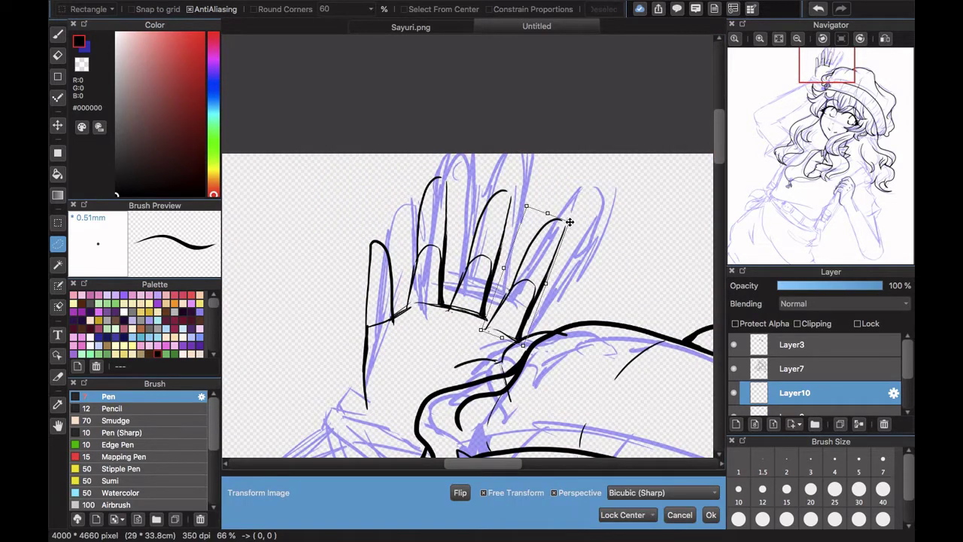
left_click(709, 515)
- Merge both pasted finger layers down into Layer8
left_click(58, 36)
left_click(858, 425)
left_click(858, 425)
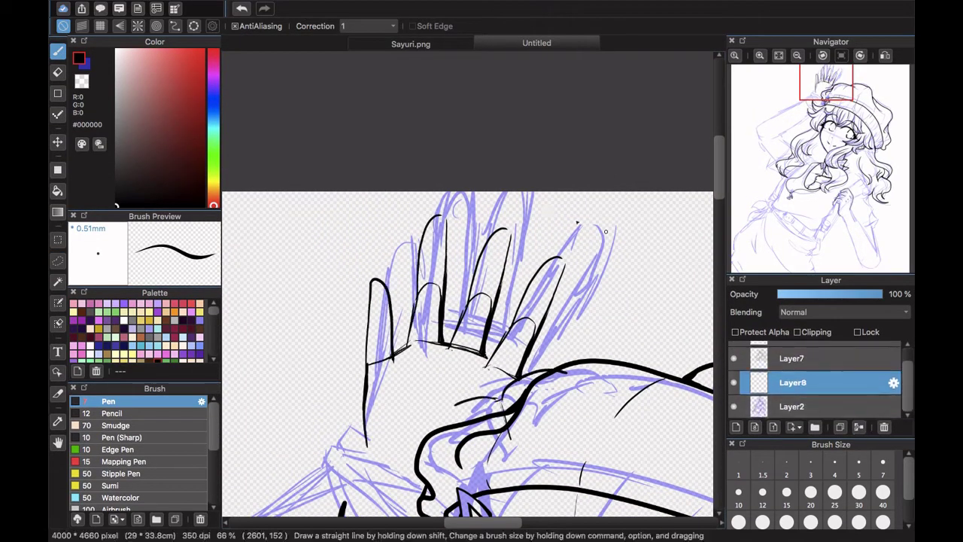
- Hide the Layer2 sketch and lower Layer8's opacity to 35%
left_click(58, 72)
left_click(734, 406)
left_click(815, 294)
- Erase the second finger's tip and the knuckle lines between the fingers, setting the eraser size to 40
left_click_drag(451, 209, 414, 238)
left_click(760, 55)
left_click(759, 55)
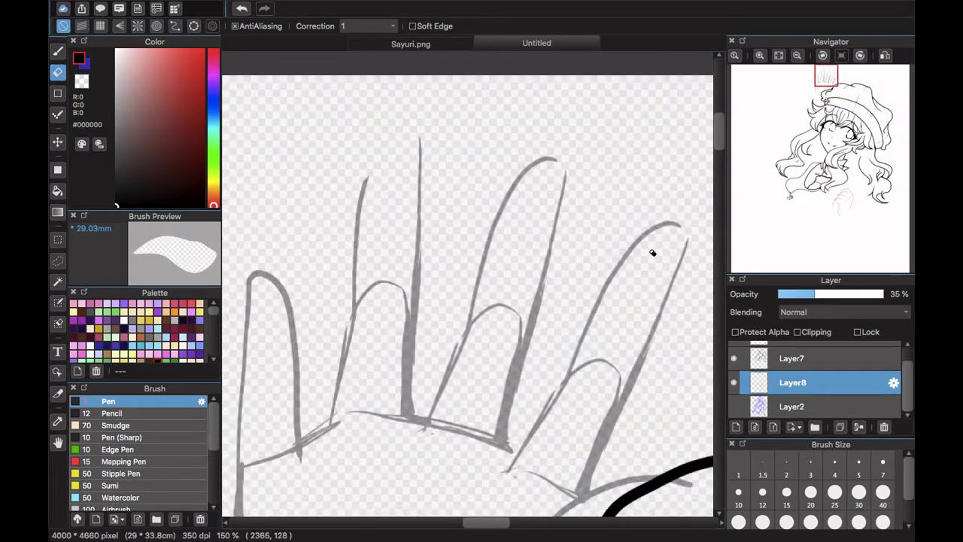
left_click(882, 492)
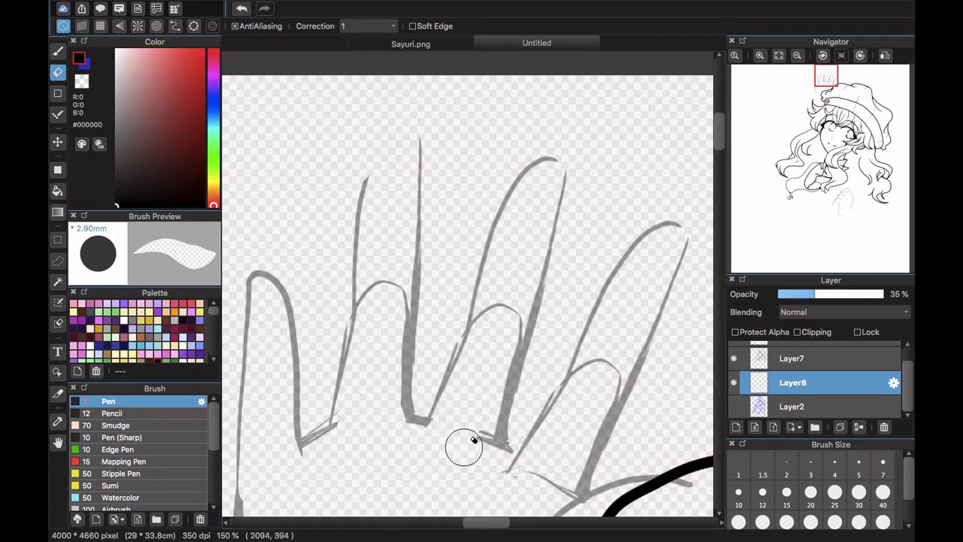
- Try a rounded tip on the second finger, and undo it together with the knuckle-line erasure
left_click(59, 52)
mouse_move(367, 180)
left_mouse_down()
mouse_move(407, 166)
mouse_move(418, 262)
left_mouse_up()
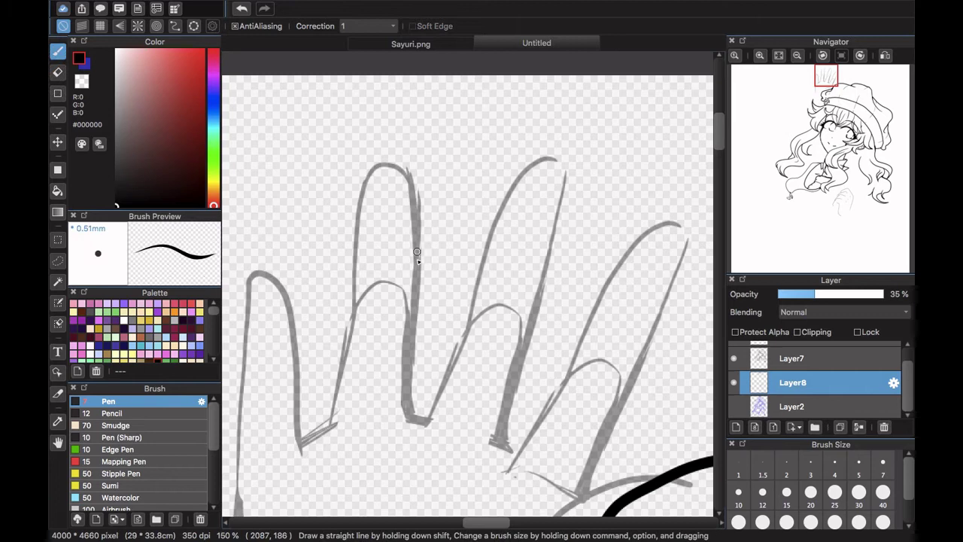
left_click(241, 8)
left_click(242, 8)
left_click(241, 8)
left_click(242, 8)
- Ink the second finger's side lines thicker and close them with a new, taller tip
left_click_drag(354, 309, 378, 146)
left_click_drag(377, 146, 420, 129)
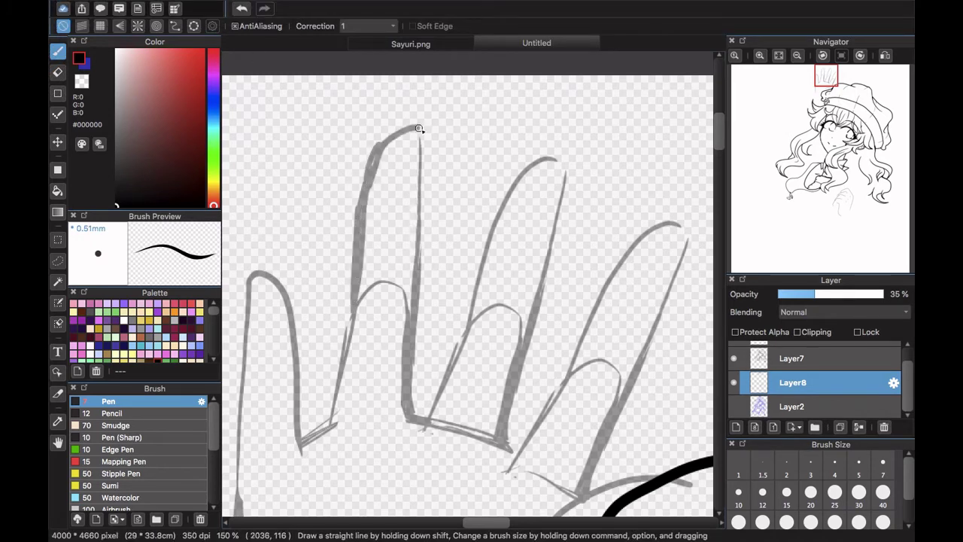
left_click_drag(418, 253, 419, 157)
- Erase the leftover inner arches inside the second, third and fourth fingers
key("e")
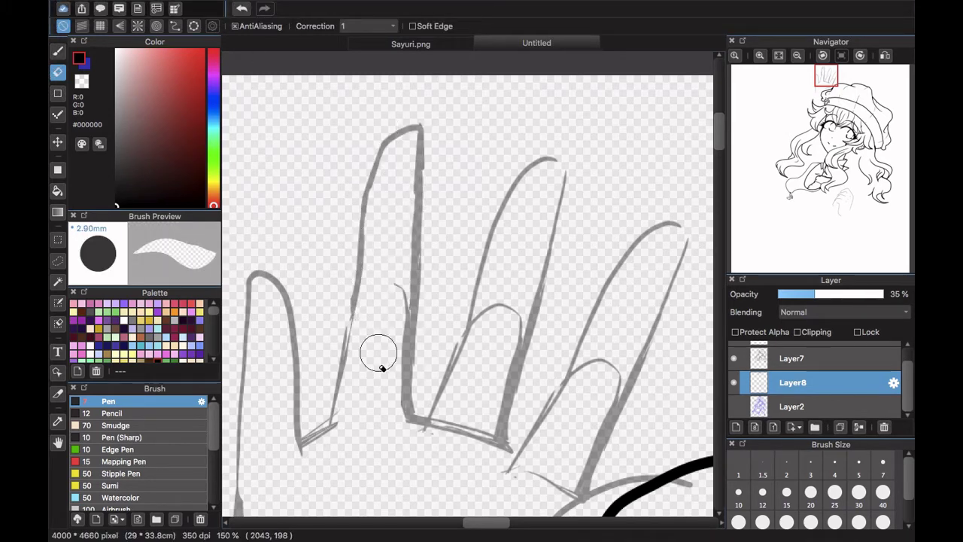
left_click_drag(494, 376, 507, 325)
left_click_drag(589, 376, 570, 418)
- Ink over the broken lower side lines of the second, third and fourth fingers down to their bases
left_click(58, 51)
left_click_drag(353, 314, 331, 432)
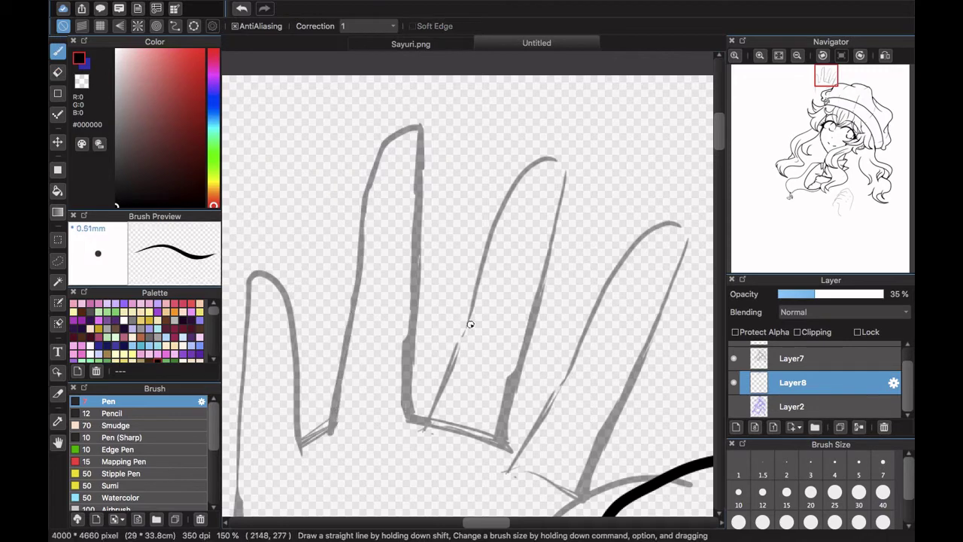
left_click_drag(470, 323, 431, 417)
left_click_drag(565, 378, 515, 449)
- Erase the leftover knuckle lines and the hand lines overlapping the hat, and rework the palm's edge beside the hat
key("e")
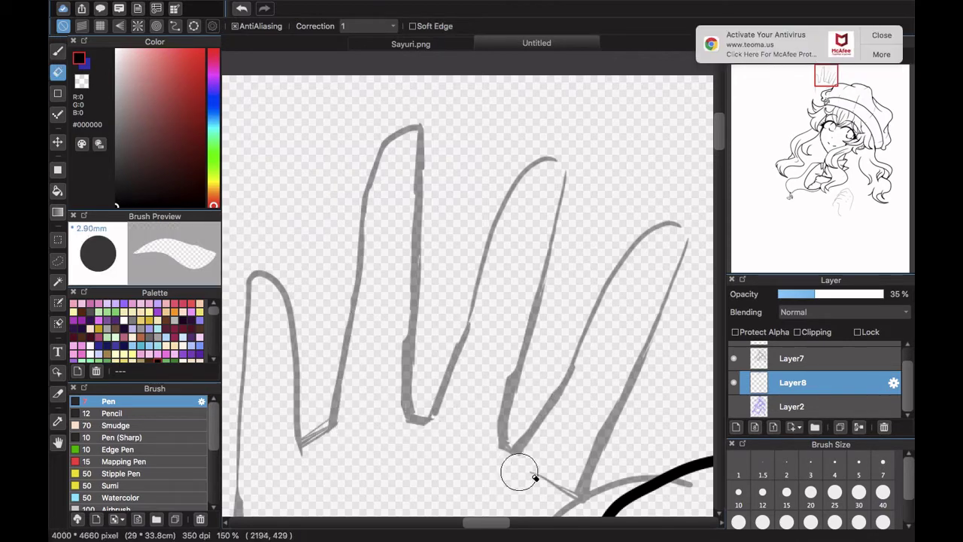
left_click(834, 101)
left_click_drag(834, 101, 830, 104)
left_click_drag(468, 328, 459, 263)
mouse_move(597, 203)
left_mouse_down()
mouse_move(494, 209)
mouse_move(540, 189)
left_mouse_up()
left_click(58, 52)
left_click_drag(525, 192, 453, 231)
- Close the gap at the fourth fingertip and set Layer8's opacity back to 100%
left_click_drag(829, 91, 828, 76)
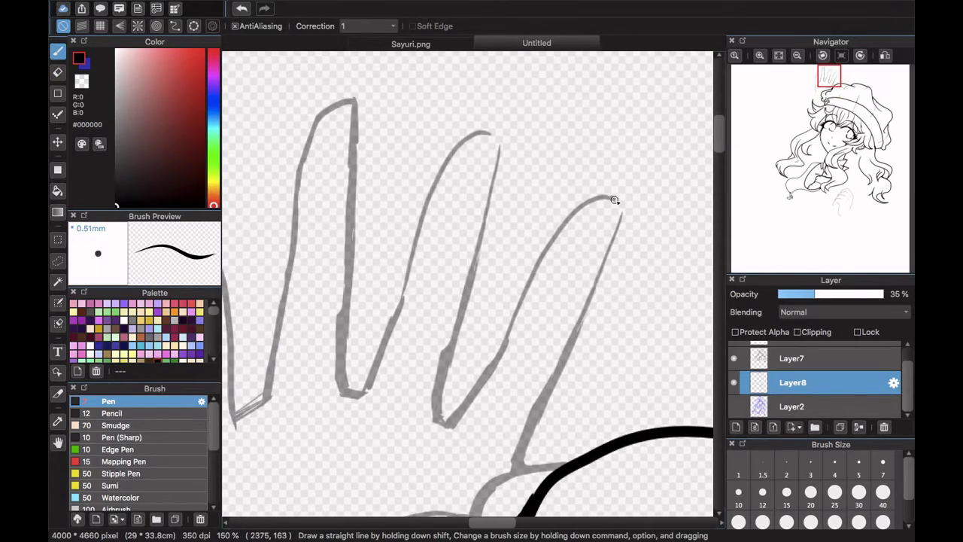
left_click(778, 56)
left_click_drag(862, 294, 884, 294)
left_click(760, 55)
left_click(759, 55)
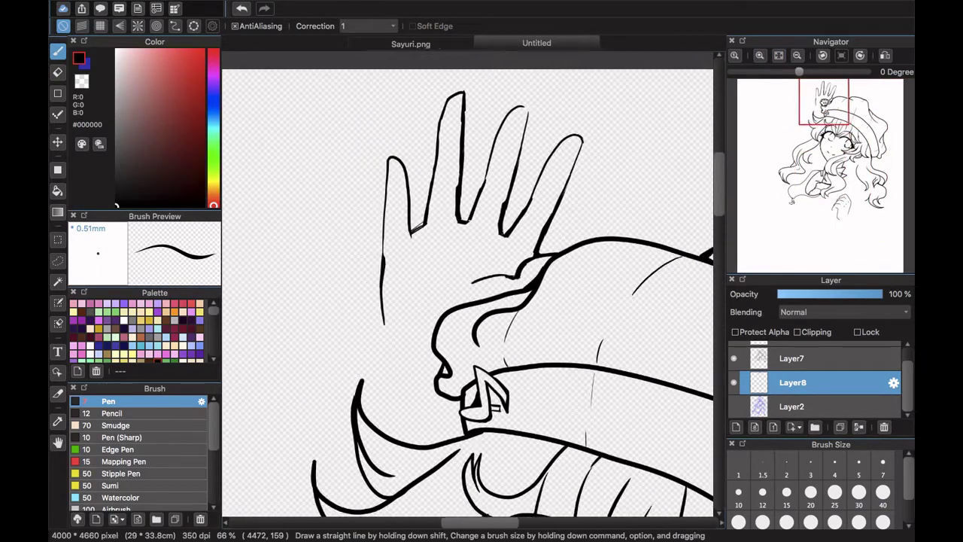
- Erase the second finger, lasso-select the third finger and ink its open tip closed
key("e")
mouse_move(452, 185)
left_mouse_down()
mouse_move(446, 214)
mouse_move(513, 240)
mouse_move(485, 179)
mouse_move(482, 221)
left_mouse_up()
left_click(58, 260)
left_click(58, 37)
left_click(760, 56)
left_click(760, 56)
left_click_drag(823, 99, 827, 89)
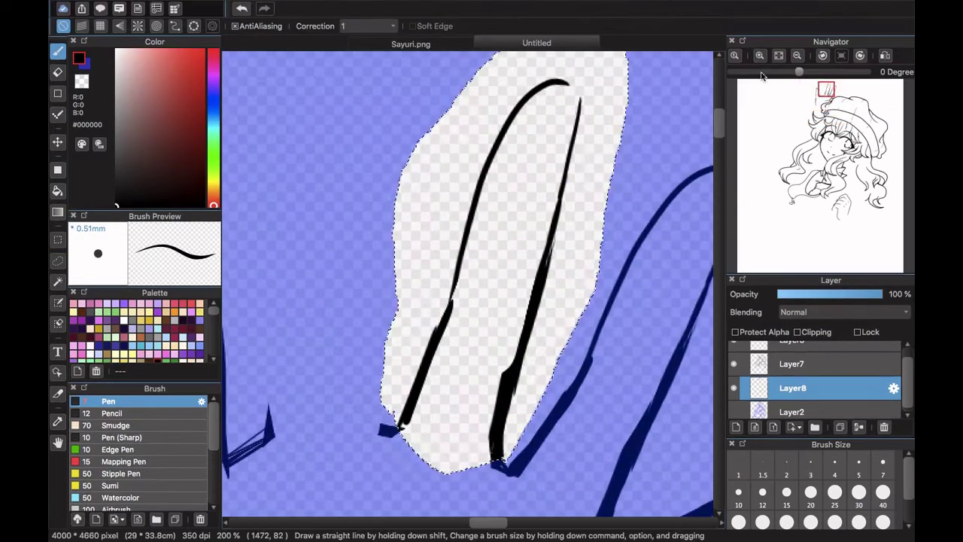
left_click_drag(562, 84, 579, 105)
- Paste a copy of the third finger and move and rotate it into the second finger's place
left_click(778, 56)
left_click(760, 56)
left_click(759, 56)
left_click_drag(821, 114, 822, 96)
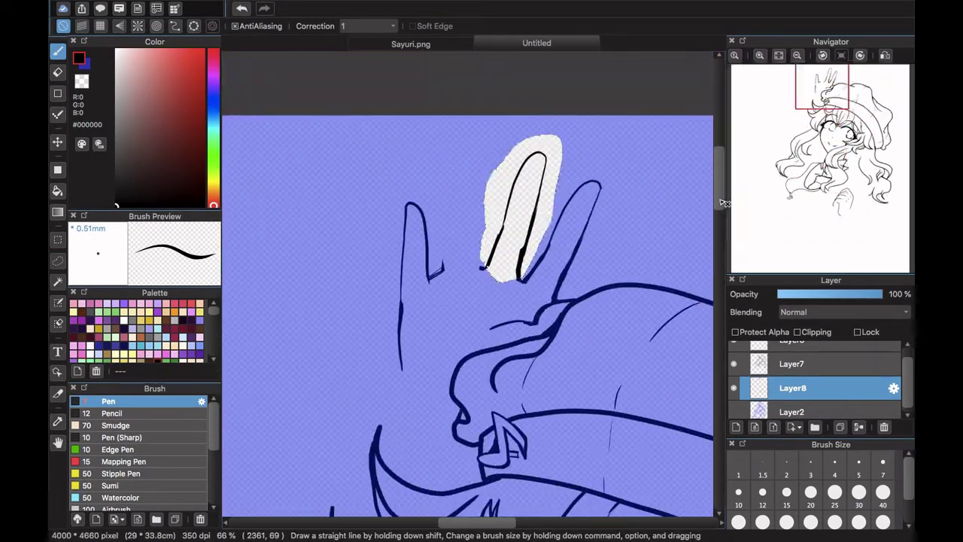
key("super+c")
key("super+v")
key("super+t")
left_click_drag(510, 176, 475, 183)
left_click_drag(538, 102, 481, 88)
left_click_drag(518, 192, 479, 179)
left_click_drag(557, 132, 565, 161)
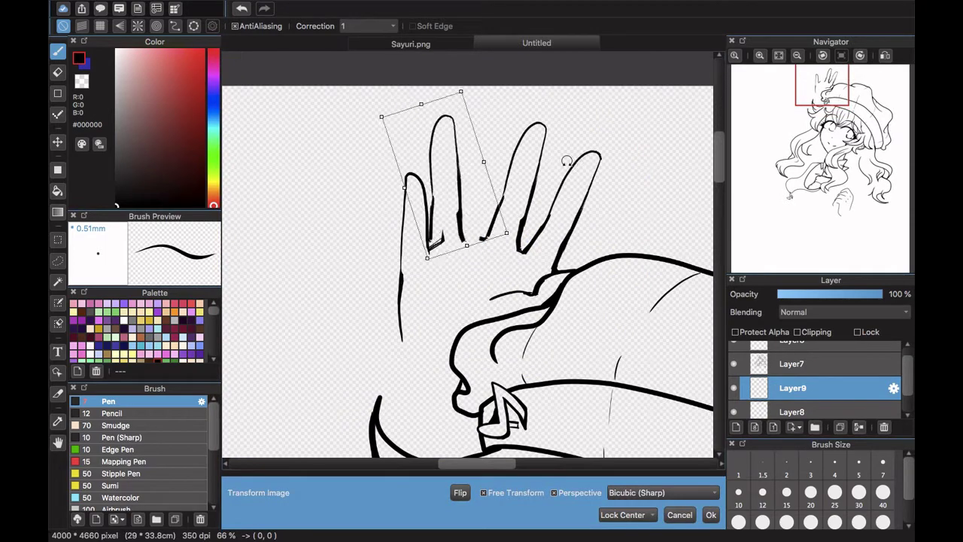
left_click_drag(468, 177, 483, 176)
- Flip the pasted finger, fit it between its neighbours, and merge its layer down into Layer8
left_click(461, 494)
left_click_drag(561, 179, 560, 173)
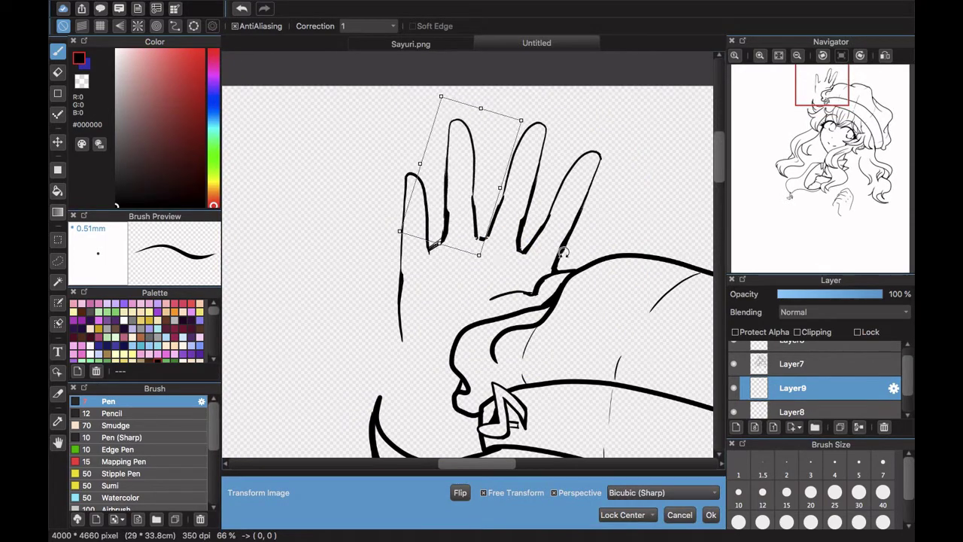
left_click_drag(473, 194, 476, 195)
left_click(710, 515)
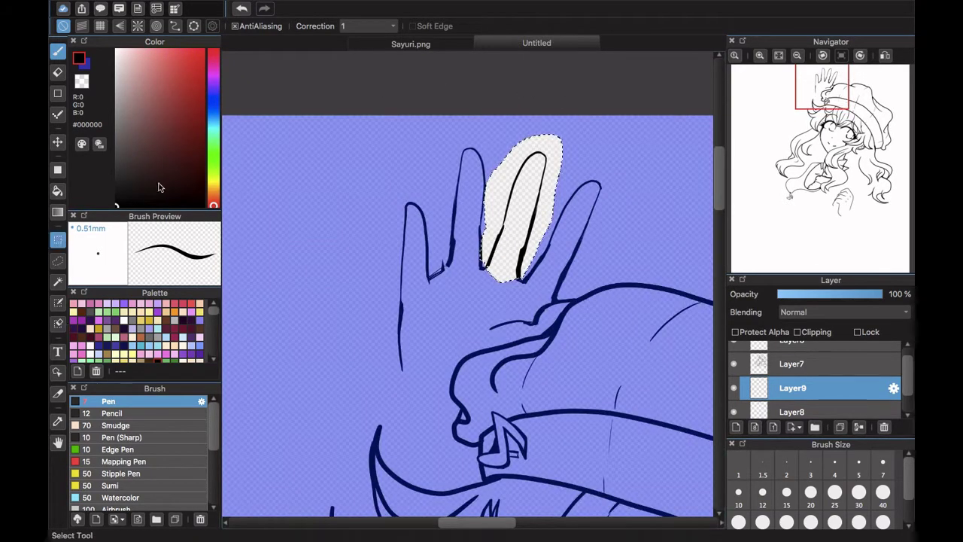
key("super+d")
left_click(858, 427)
- Erase the leftmost finger and the outer edge of the palm
left_click(57, 73)
left_click_drag(430, 277, 417, 205)
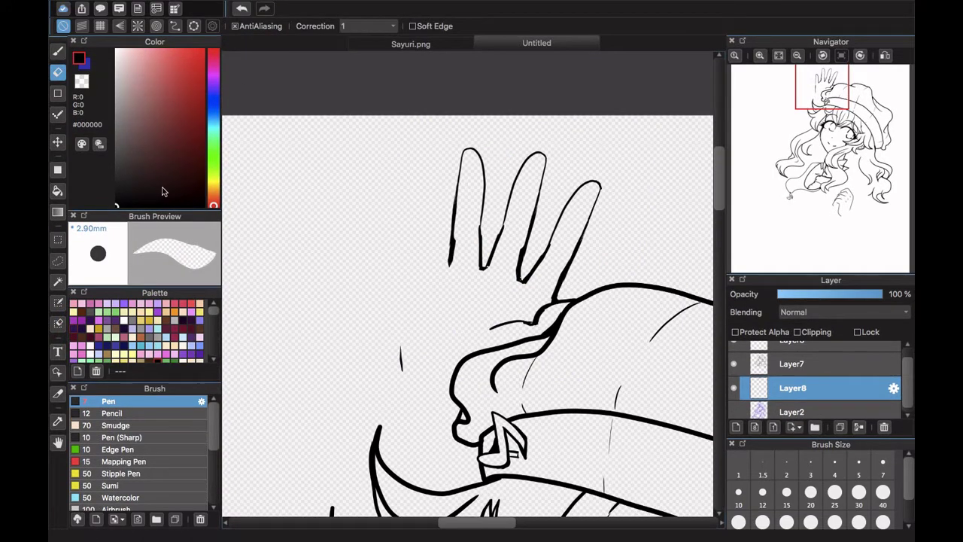
left_click_drag(401, 346, 402, 372)
- Try redrawing the leftmost finger and palm edge from the base of the second finger
left_click(761, 56)
left_click_drag(826, 96, 818, 85)
left_click(58, 51)
left_click_drag(502, 253, 490, 153)
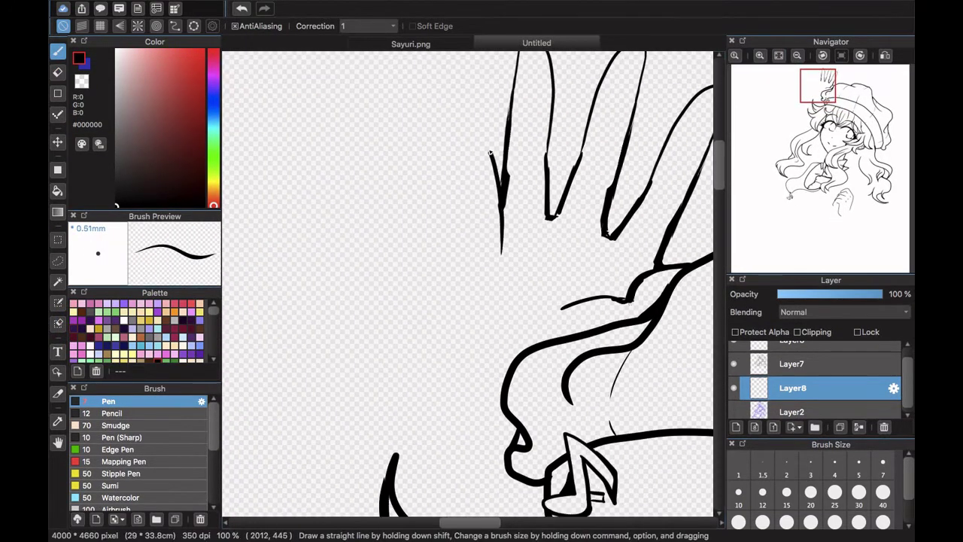
mouse_move(489, 214)
left_mouse_down()
mouse_move(435, 121)
mouse_move(429, 368)
left_mouse_up()
- Transform the leftmost finger and palm edge to meet the second finger, and clean up the joint between them
mouse_move(500, 213)
left_mouse_down()
mouse_move(490, 215)
mouse_move(494, 191)
left_mouse_up()
key("super+t")
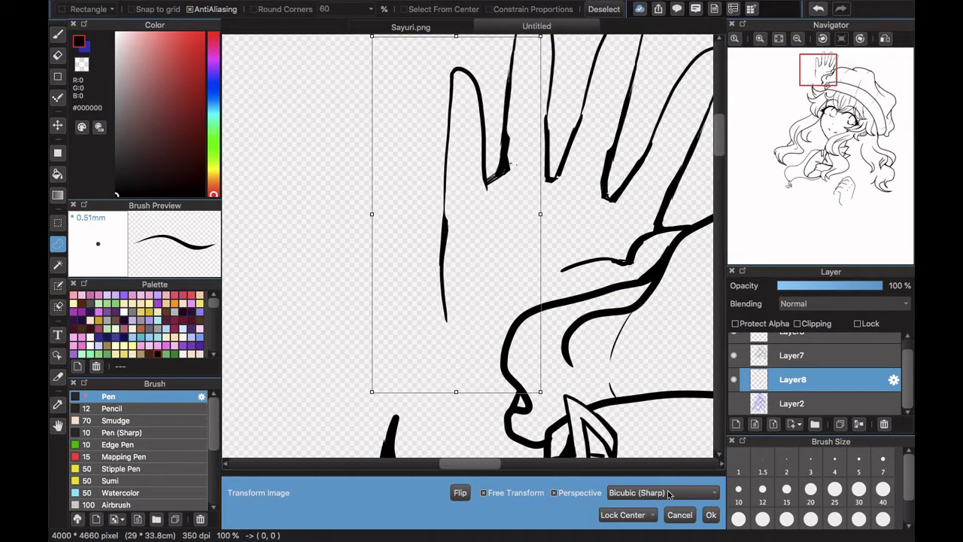
left_click(710, 514)
scroll(468, 256, "up", 5)
left_click(58, 55)
left_click_drag(497, 397, 481, 423)
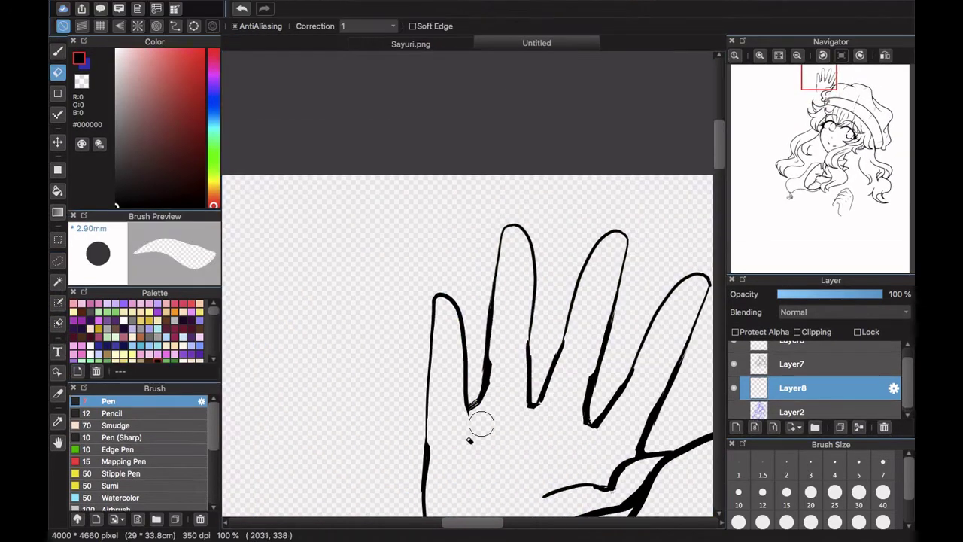
left_click(58, 54)
- Show the Layer2 sketch again and add a new layer directly above it
left_click(778, 55)
left_click(733, 412)
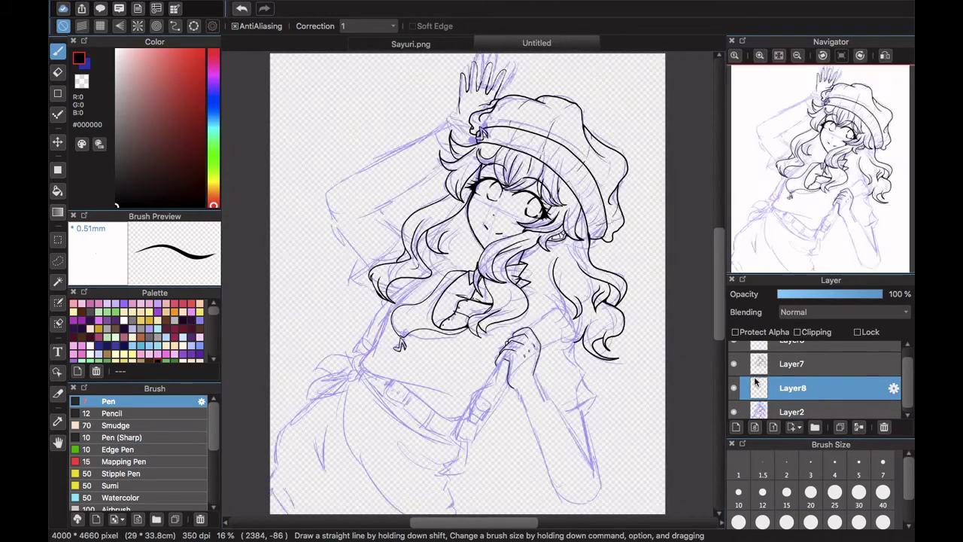
left_click(791, 411)
left_click(736, 427)
- Ink the two cuff bands across the raised arm's wrist on the new layer
left_click(759, 56)
left_click(760, 55)
left_click(759, 55)
left_click_drag(820, 124, 817, 110)
left_click_drag(507, 235, 481, 229)
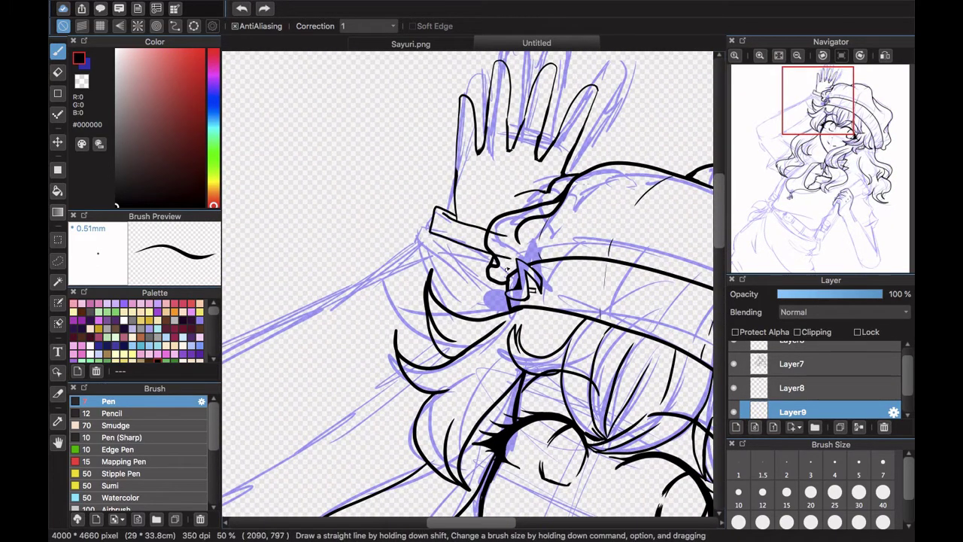
left_click_drag(411, 248, 490, 282)
- Ink the upper and lower edges of the raised forearm on Layer8, following the sketch
left_click(793, 388)
left_click_drag(815, 116, 797, 124)
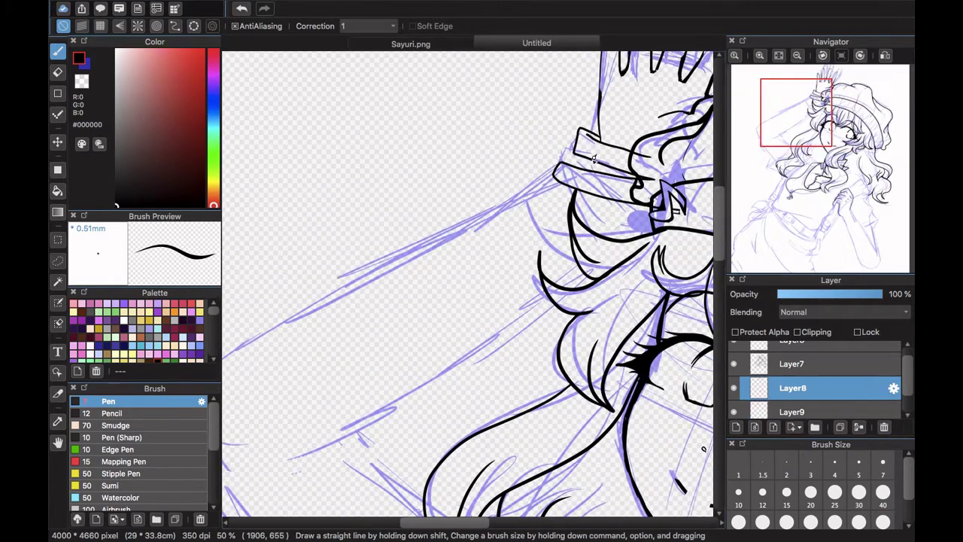
left_click_drag(598, 155, 302, 308)
left_click(811, 125)
left_click_drag(812, 125, 798, 124)
mouse_move(630, 240)
left_mouse_down()
mouse_move(313, 415)
mouse_move(534, 304)
mouse_move(306, 425)
left_mouse_up()
left_click(242, 10)
left_click(242, 9)
left_click_drag(540, 294, 318, 416)
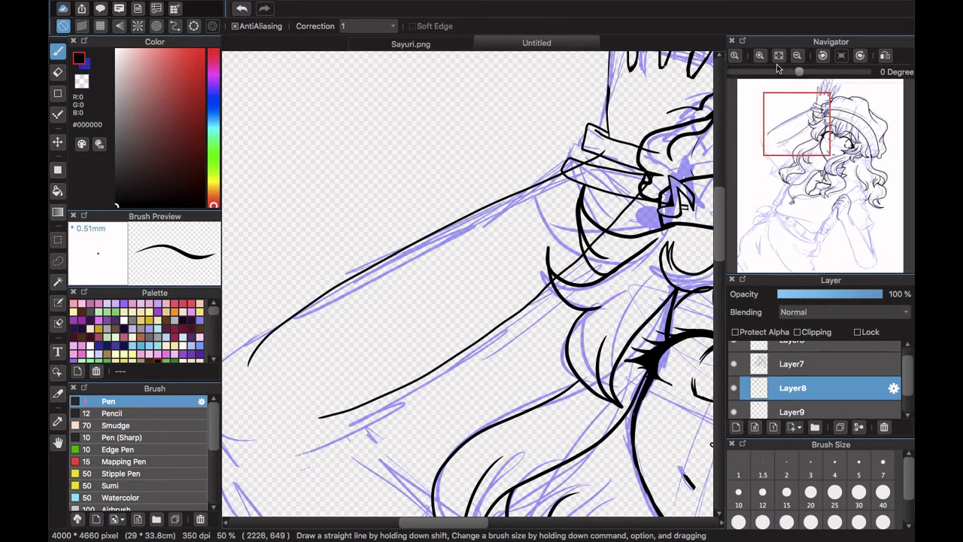
- Thicken the lower forearm line's end at the inner elbow and trim it to a taper
left_click(759, 55)
left_click(776, 128)
left_click_drag(440, 330, 477, 320)
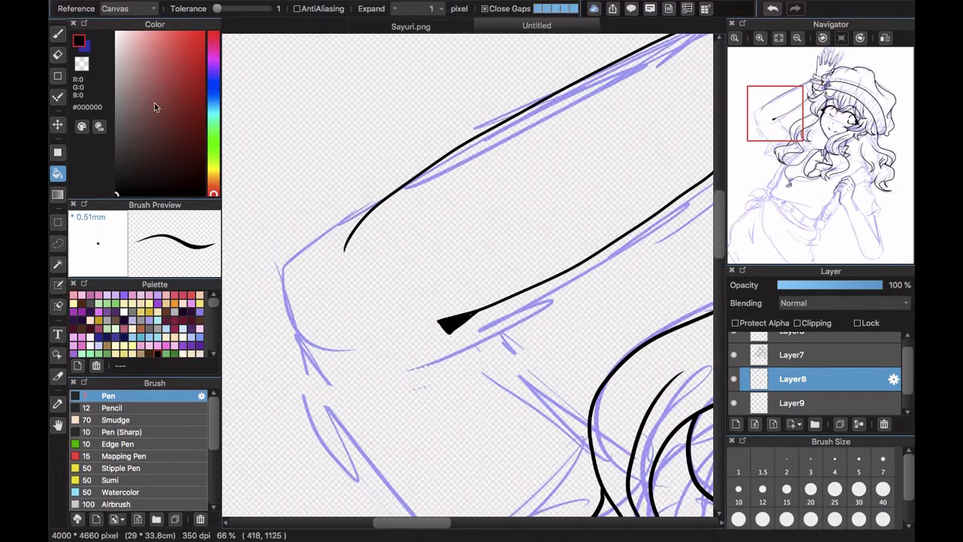
scroll(429, 219, "down", 5)
key("e")
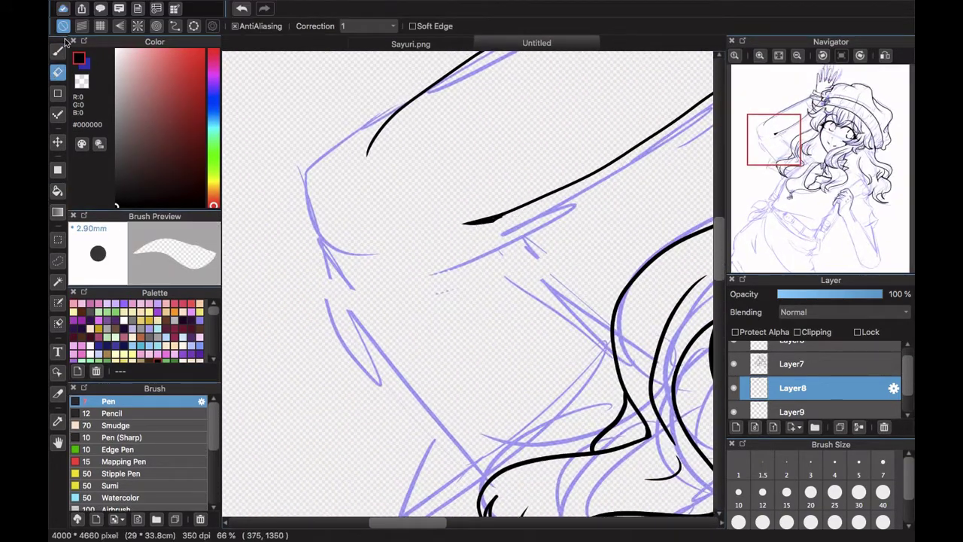
- Ink the raised arm's outer elbow curve and both upper-arm edges down to the hair
left_click(60, 48)
left_click_drag(368, 146, 493, 472)
left_click_drag(606, 327, 610, 335)
key("super+z")
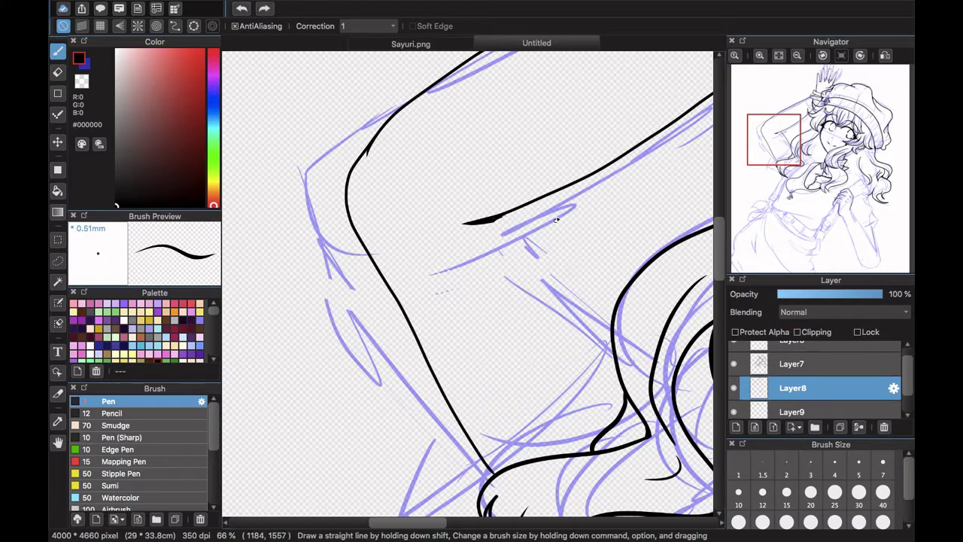
left_click_drag(526, 207, 606, 326)
- Hide the Layer2 sketch and lower Layer8's opacity to 40%
left_click(778, 56)
left_click(736, 385)
left_click(737, 386)
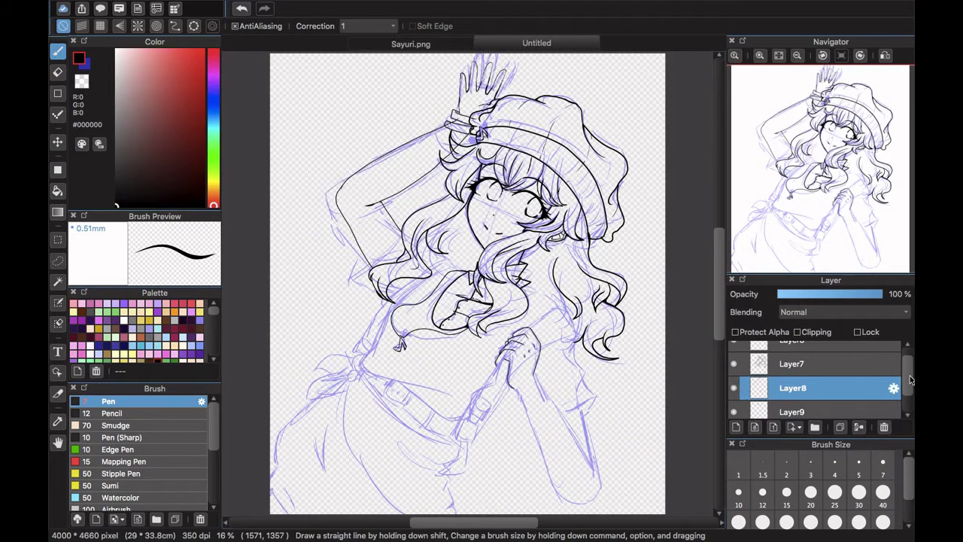
left_click_drag(908, 375, 909, 394)
left_click(734, 382)
left_click(734, 382)
left_click(734, 406)
left_click(820, 294)
left_click(58, 72)
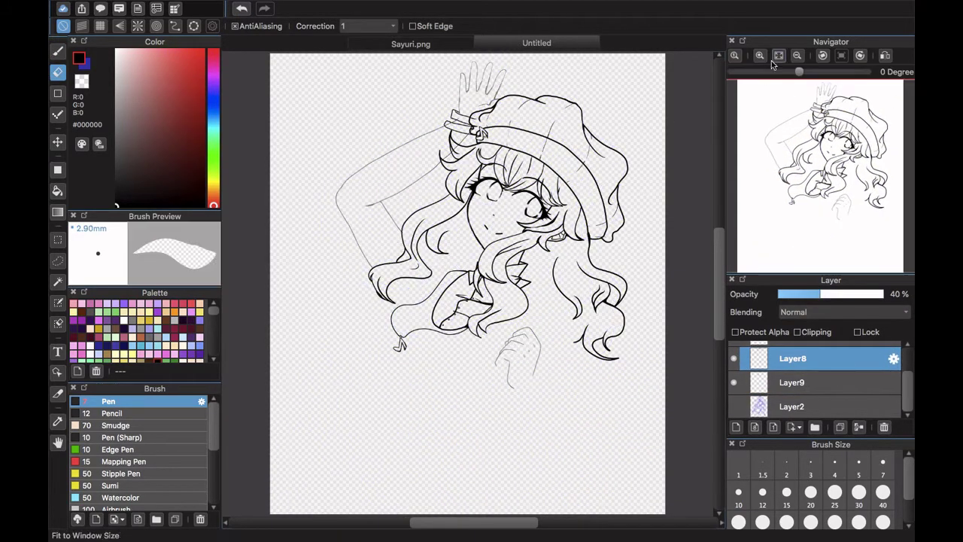
- Erase the Layer8 arm lines where they cross the wrist cuff bands and the hair locks
left_click(760, 56)
left_click(760, 56)
left_click(760, 56)
left_click(760, 55)
left_click_drag(817, 150, 809, 105)
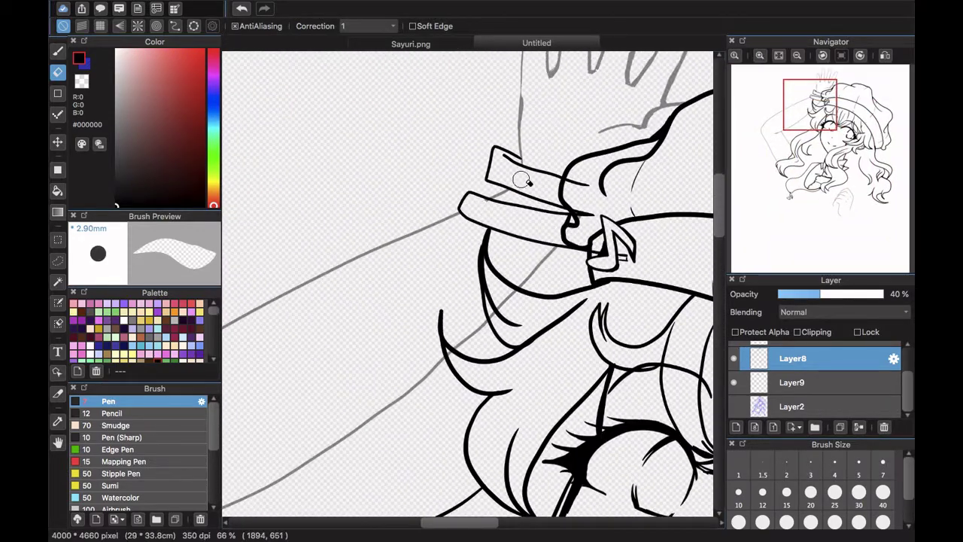
key("p")
scroll(527, 180, "up", 3)
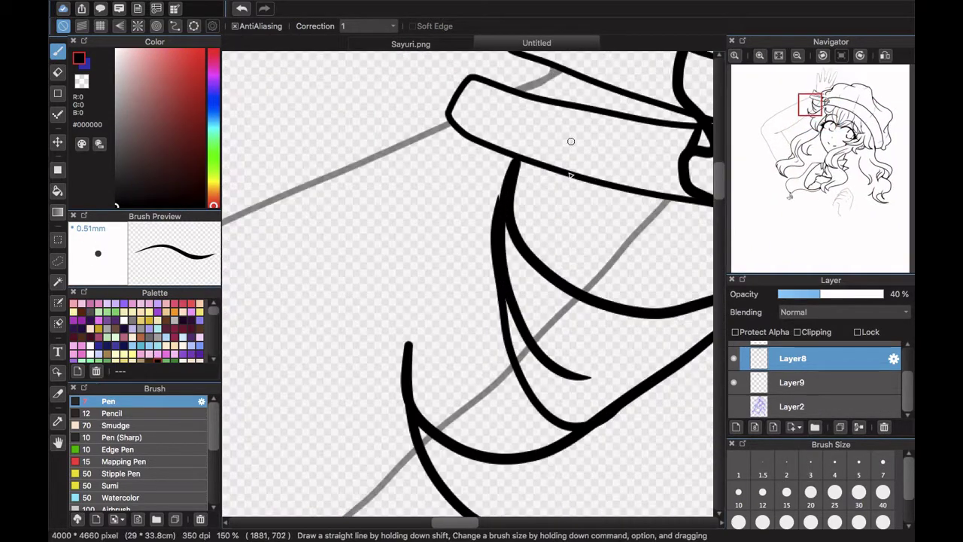
key("e")
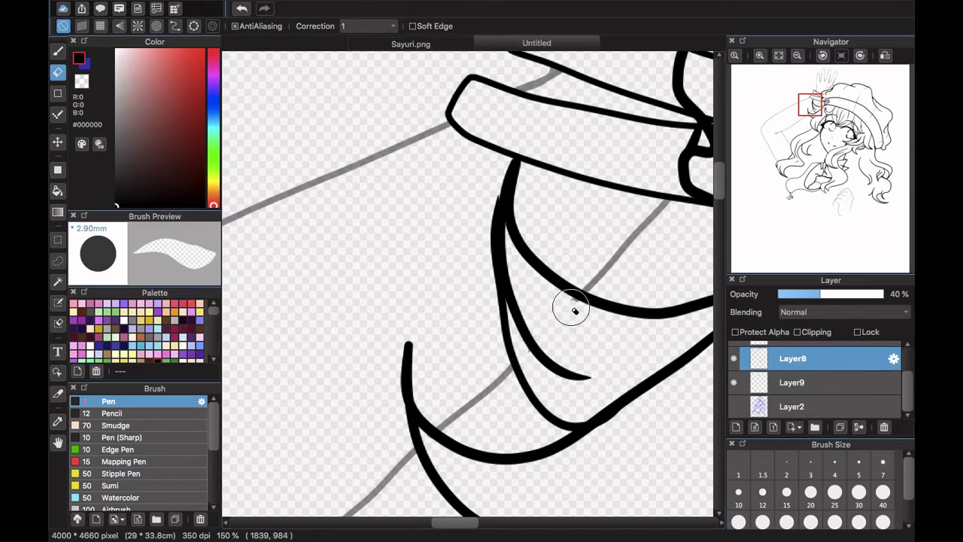
left_click_drag(786, 138, 795, 170)
- Restore Layer8's opacity to 100% and show the Layer2 sketch
left_click(778, 56)
left_click(882, 294)
left_click(734, 406)
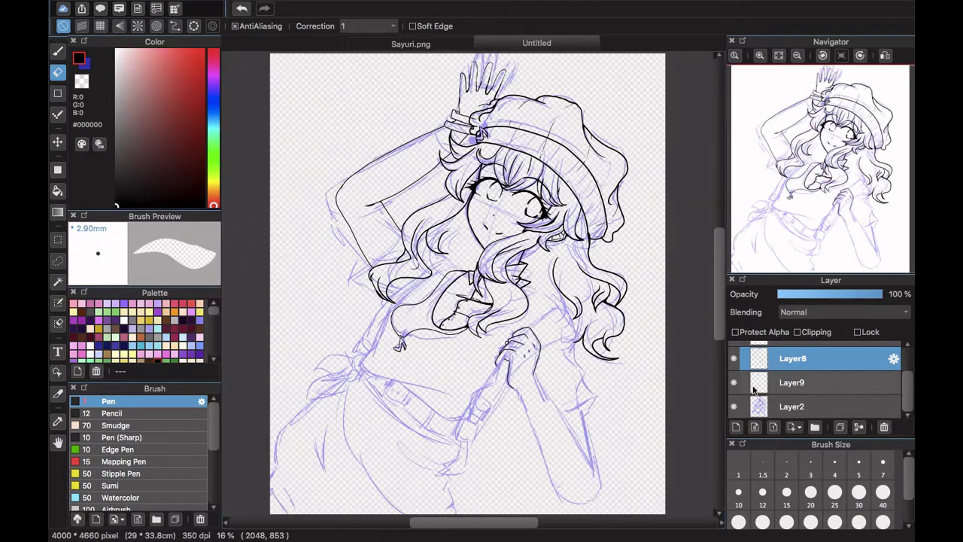
- Lasso the raised forearm's lines on Layer8, copy them and clear the selection
left_click(58, 51)
left_click(58, 260)
left_click_drag(425, 234, 407, 218)
left_click(818, 9)
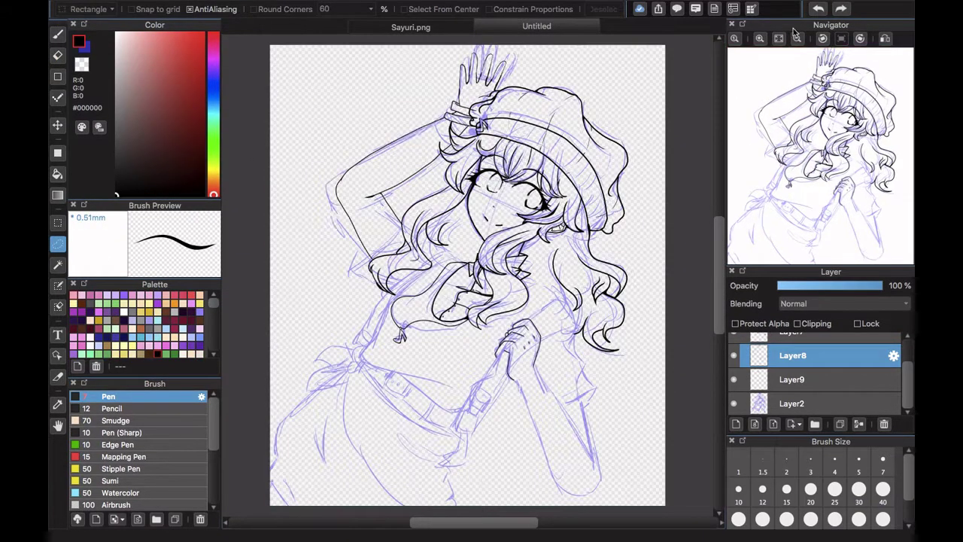
left_click(760, 38)
left_click(787, 119)
left_click_drag(444, 276, 603, 179)
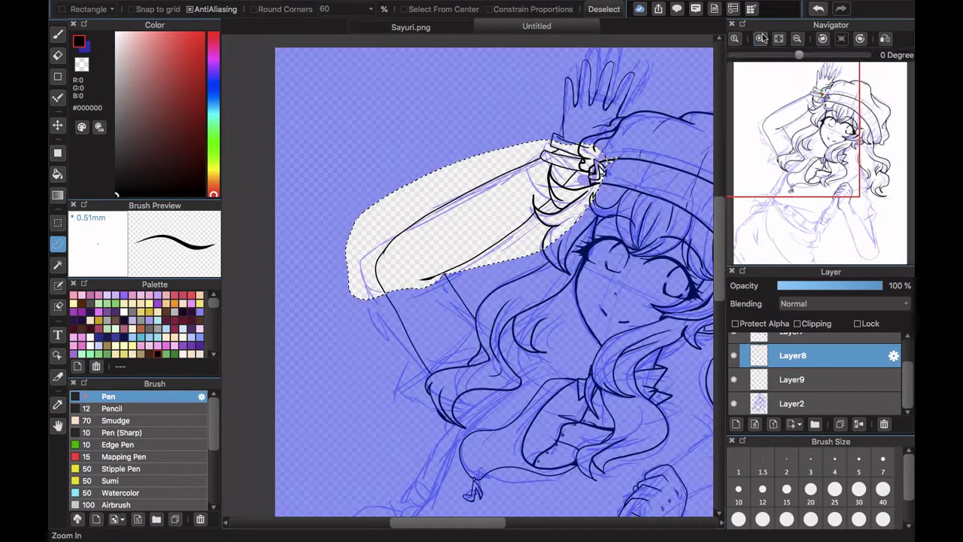
left_click(760, 38)
left_click(760, 38)
left_click(760, 38)
left_click(57, 55)
left_click(779, 56)
left_click(58, 260)
key("super+d")
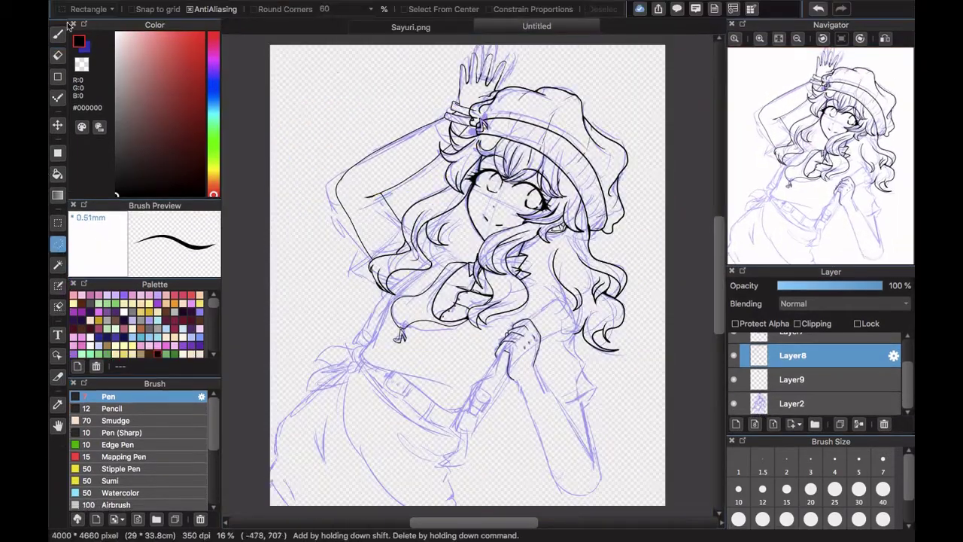
- Paste the copied forearm lines and move them in transform mode towards the sketched lowered arm
left_click(58, 34)
key("super+v")
key("super+t")
left_click_drag(403, 135, 519, 315)
left_click(759, 56)
left_click(834, 208)
left_click_drag(560, 212, 602, 295)
left_click_drag(838, 239, 848, 231)
- Flip the pasted forearm, rotate and reposition it to follow the lowered forearm sketch, and apply the transformation
left_click(460, 492)
left_click_drag(668, 101, 628, 368)
left_click_drag(515, 231, 501, 295)
left_click_drag(650, 339, 656, 307)
left_click_drag(524, 276, 533, 274)
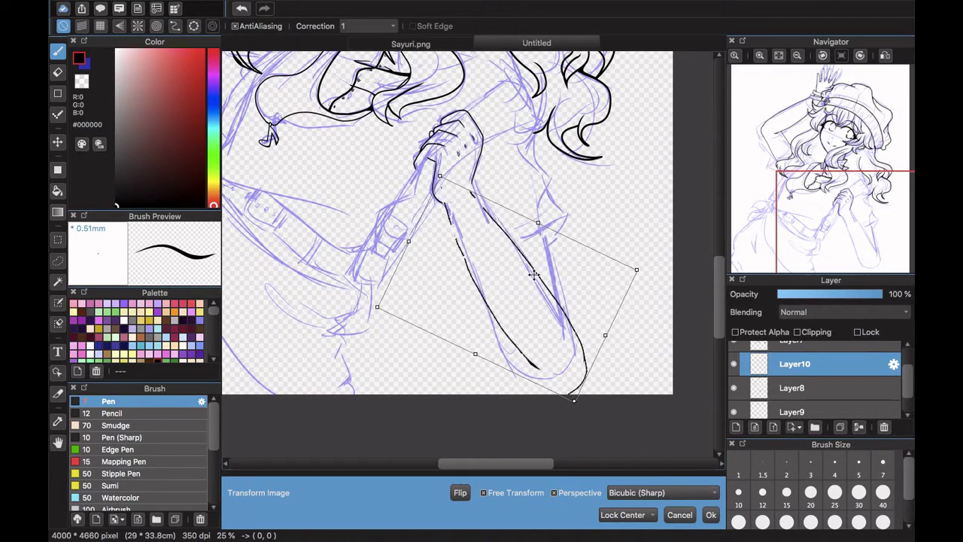
left_click(707, 516)
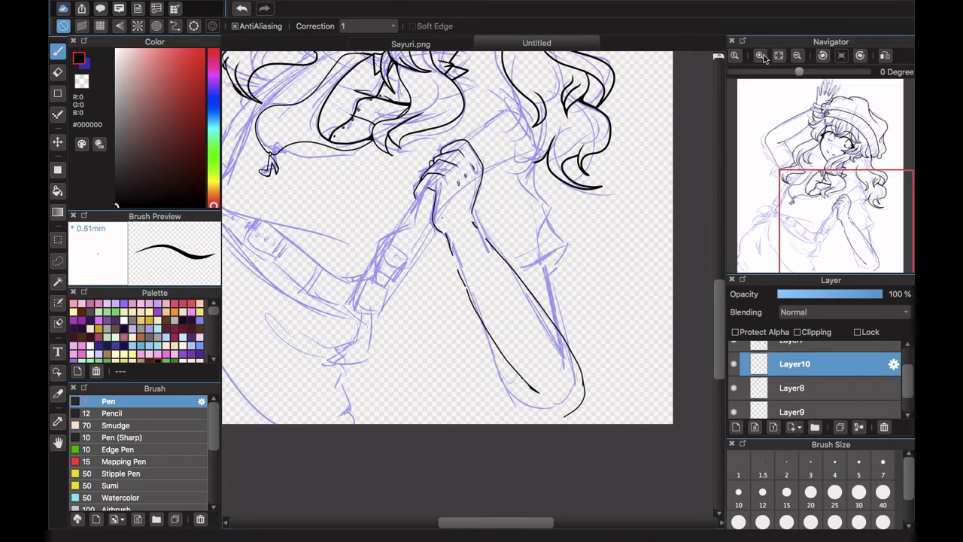
- Erase the pasted forearm line ends that overlap the clasped hand's wrist
left_click(760, 55)
left_click(760, 55)
left_click(760, 56)
left_click_drag(843, 229, 845, 213)
left_click(58, 73)
left_click_drag(397, 238, 402, 246)
- Ink the missing stretches joining both forearm edges to the wrist and erase the doubled line
left_click(58, 51)
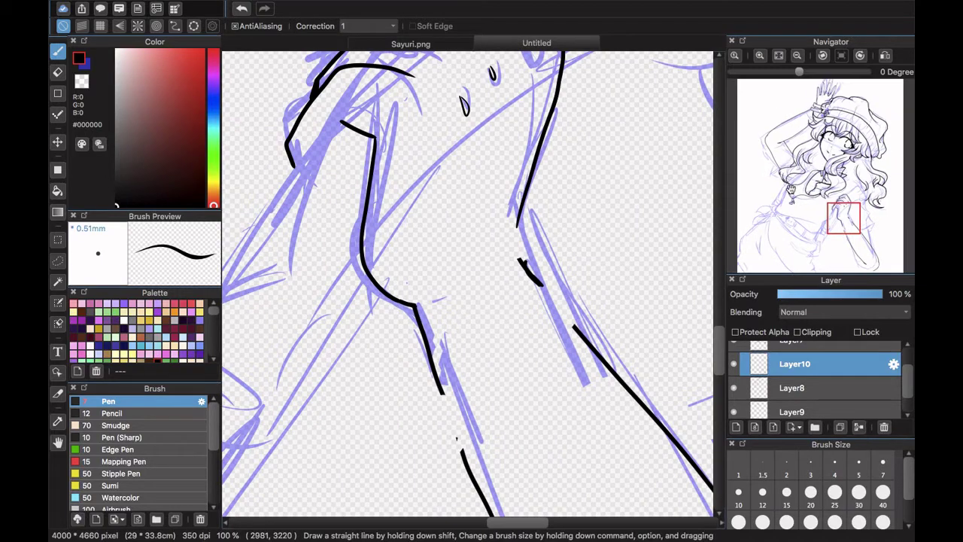
scroll(517, 241, "up", 2)
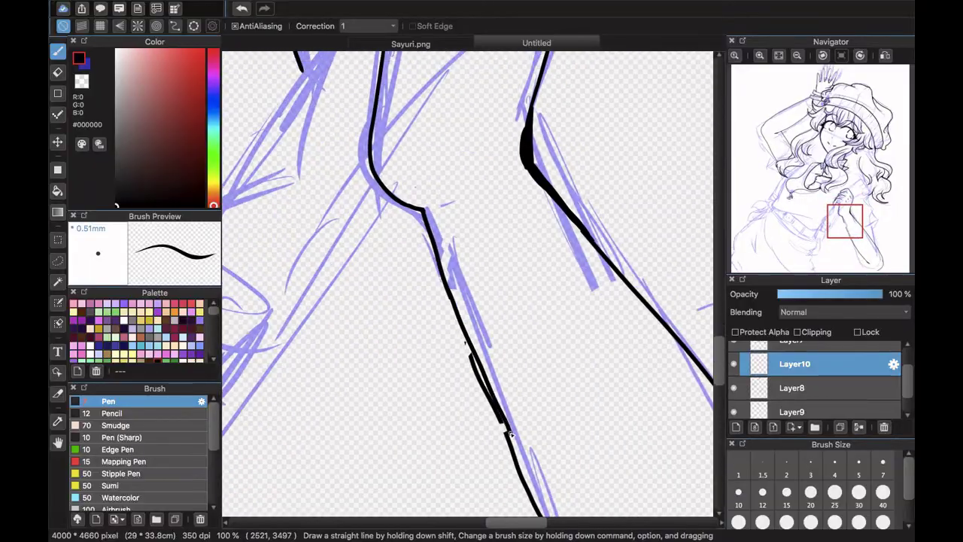
key("super+z")
mouse_move(451, 295)
left_mouse_down()
mouse_move(513, 444)
mouse_move(468, 358)
left_mouse_up()
key("e")
left_click_drag(521, 466, 496, 406)
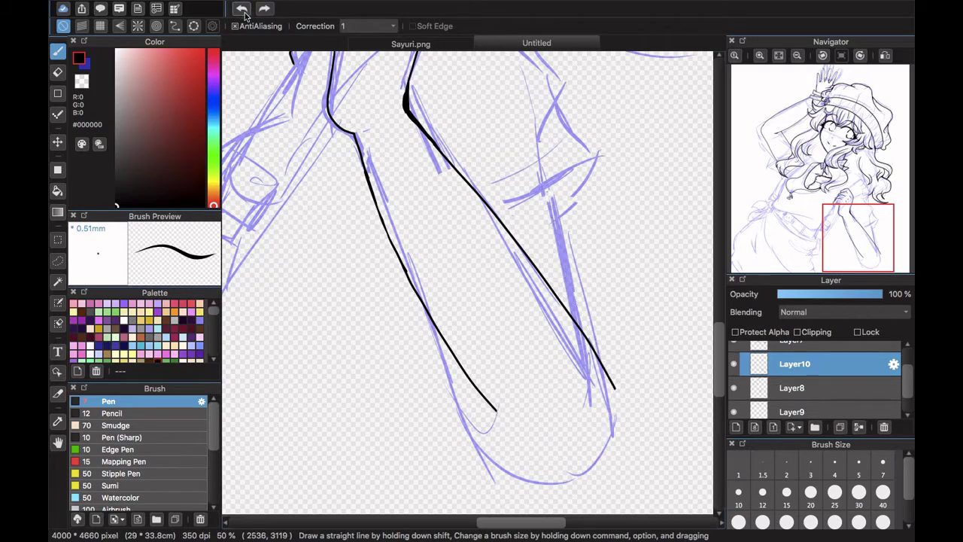
- Ink the rounded elbow of the lowered arm, connecting the forearm's two edges
left_click(759, 56)
left_click_drag(859, 241, 863, 257)
left_click_drag(438, 294, 455, 316)
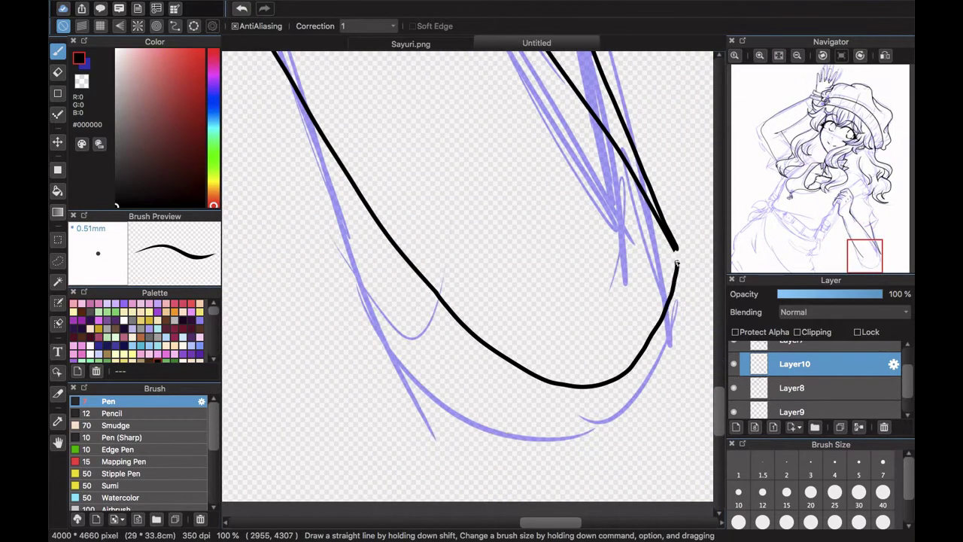
left_click(778, 55)
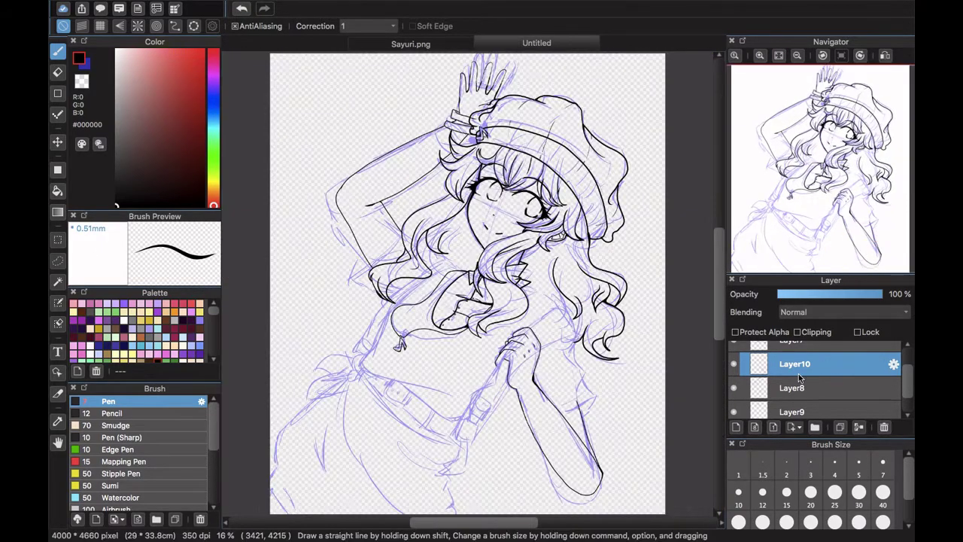
- Merge Layer10 down into Layer8
left_click(734, 387)
left_click(734, 388)
left_click(858, 427)
- Clean up the lines on Layer9 where the wrist cuff meets the hat's edge
left_click(58, 71)
scroll(501, 236, "up", 5)
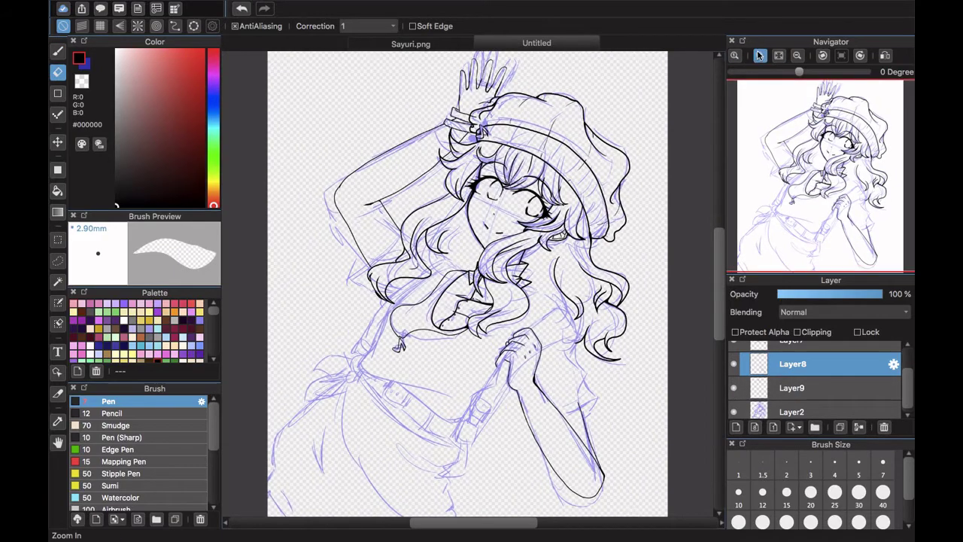
left_click(733, 387)
left_click(734, 387)
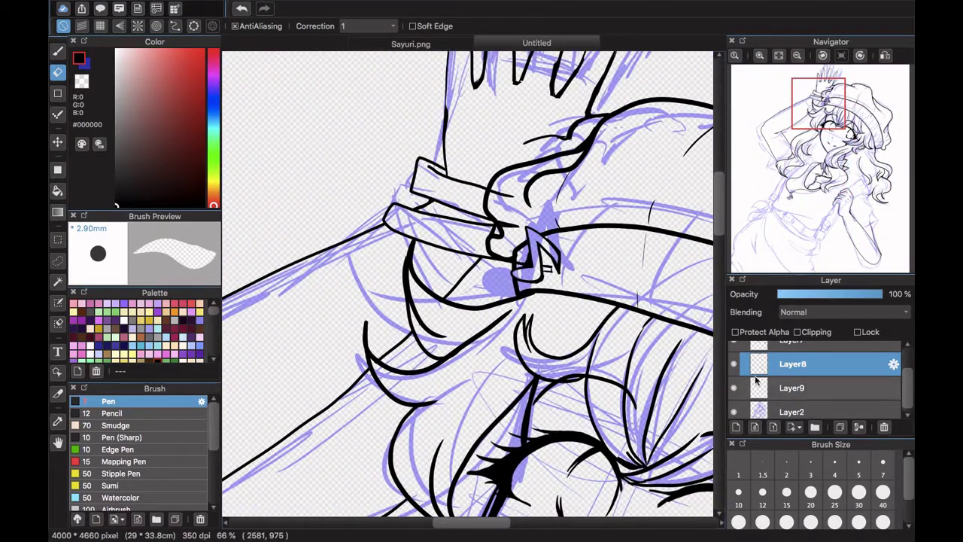
left_click(756, 387)
left_click_drag(513, 221, 507, 225)
left_click(58, 50)
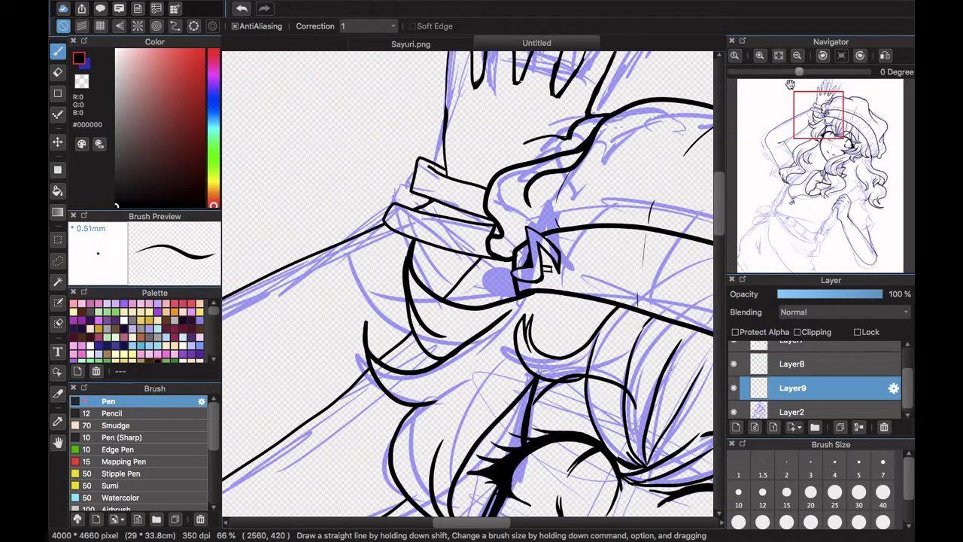
- Merge Layer8 and the other line-art layer below Layer3 down into Layer9
left_click(779, 55)
left_click(812, 363)
left_click(859, 427)
scroll(855, 376, "up", 1)
left_click(855, 377)
left_click(858, 427)
- Toggle the Layer3 eyes to check the face outline behind them, and select Layer3
left_click(735, 353)
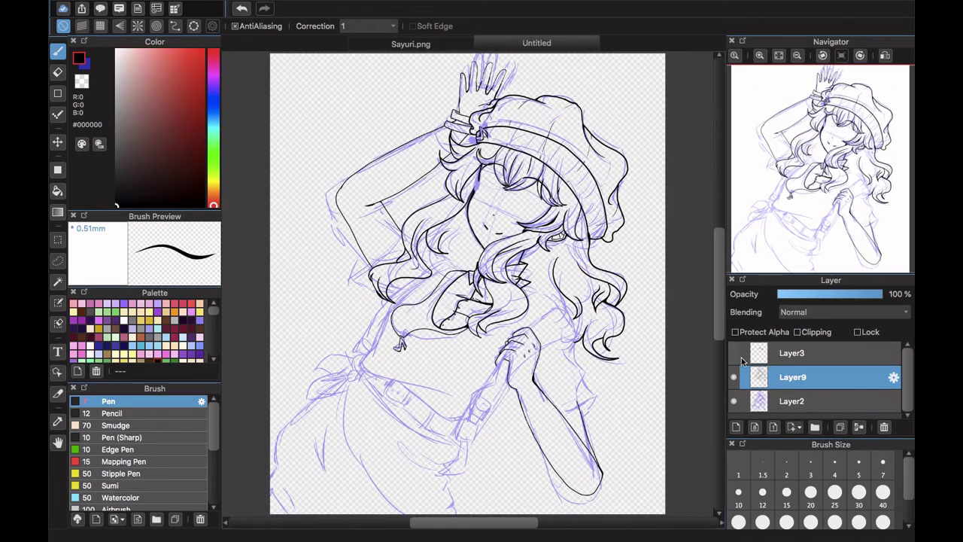
scroll(462, 176, "up", 5)
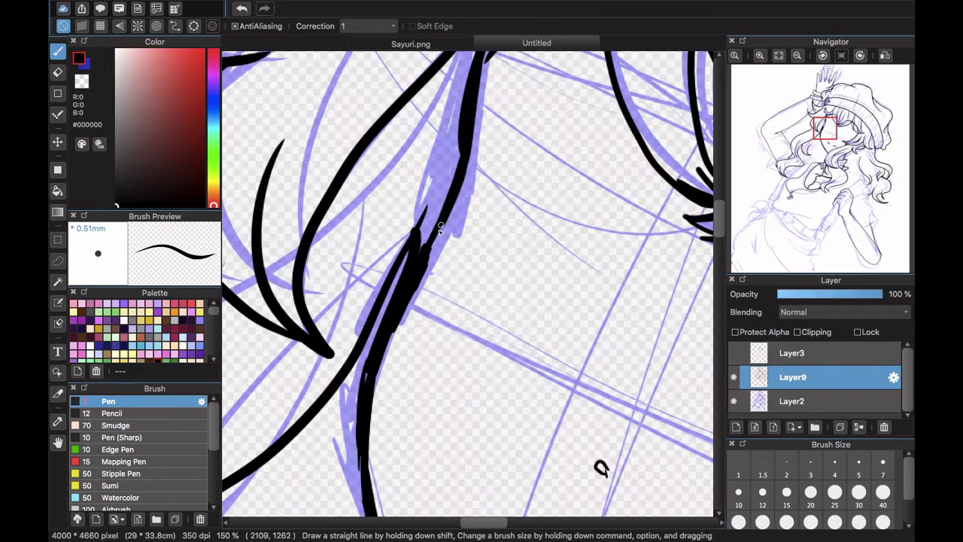
left_click(733, 352)
left_click(733, 353)
left_click(733, 353)
left_click(794, 352)
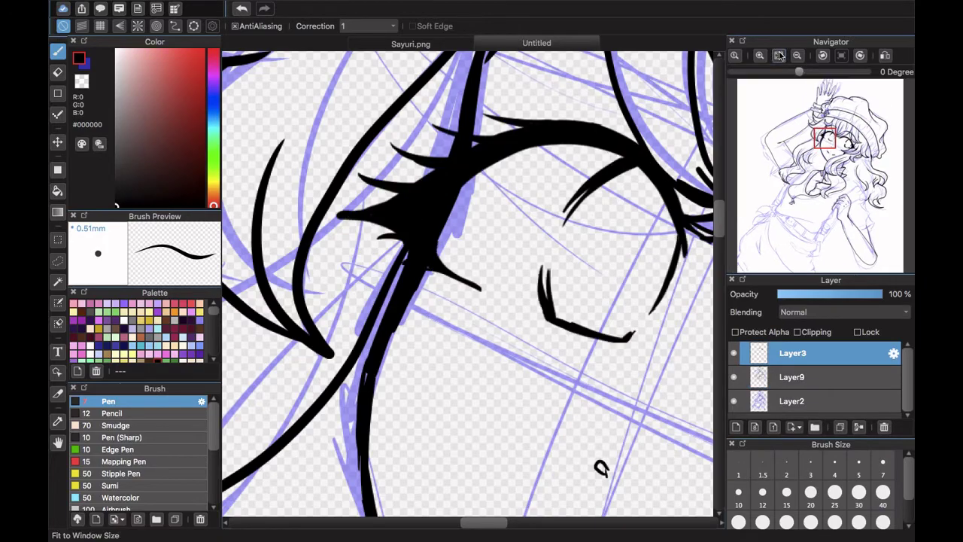
- Shift the eyes on Layer3 slightly with a transformation and hide that layer
left_click(779, 55)
scroll(531, 206, "up", 3)
key("super+t")
left_click_drag(336, 139, 340, 142)
left_click(710, 515)
left_click(733, 353)
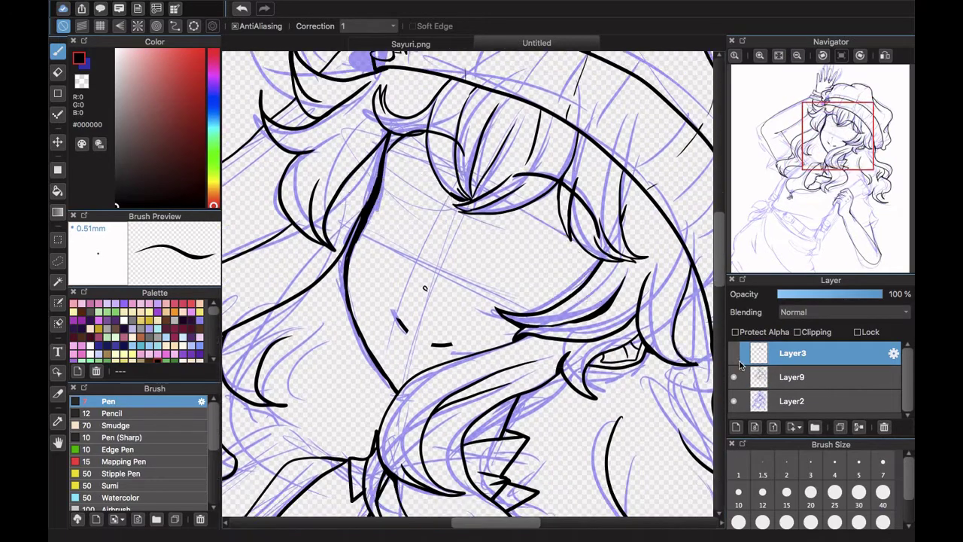
- Add a new layer directly above the Layer2 sketch and ink the raised arm's sleeve opening on it
left_click(756, 399)
left_click(735, 427)
left_click(778, 56)
scroll(330, 261, "up", 3)
left_click_drag(449, 260, 384, 305)
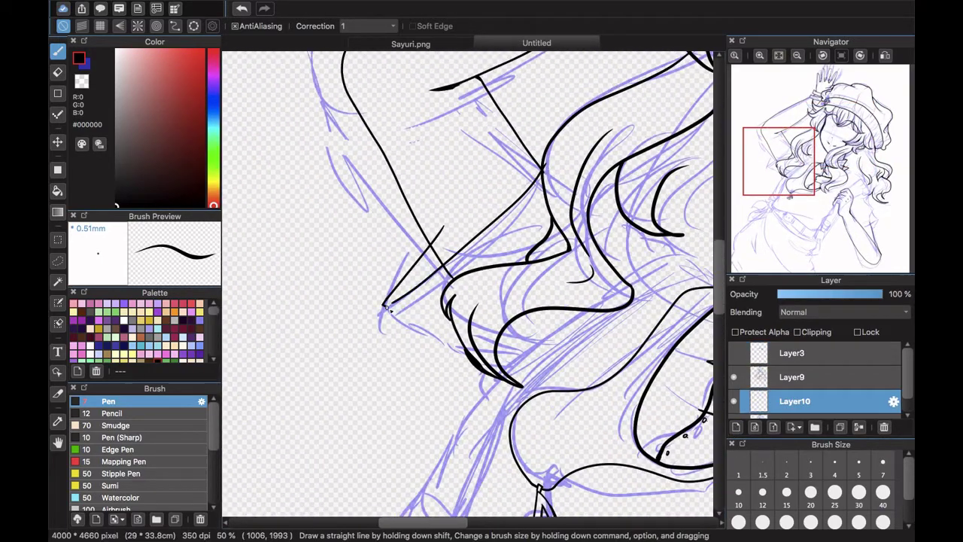
- Ink the creased sleeve edge and pointed cuff around the lowered arm on Layer10
scroll(486, 374, "right", 8)
scroll(486, 374, "down", 3)
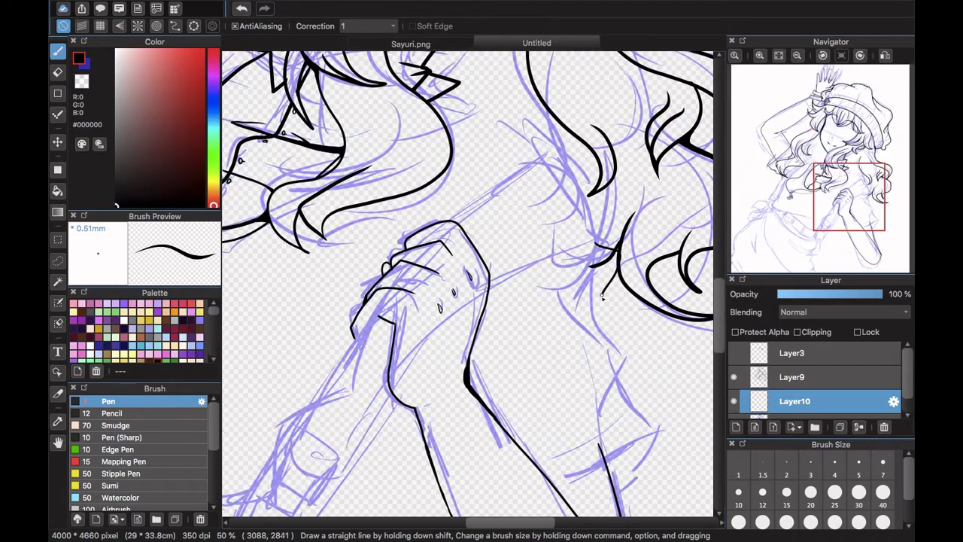
scroll(637, 379, "down", 5)
scroll(637, 378, "right", 2)
scroll(595, 266, "up", 2)
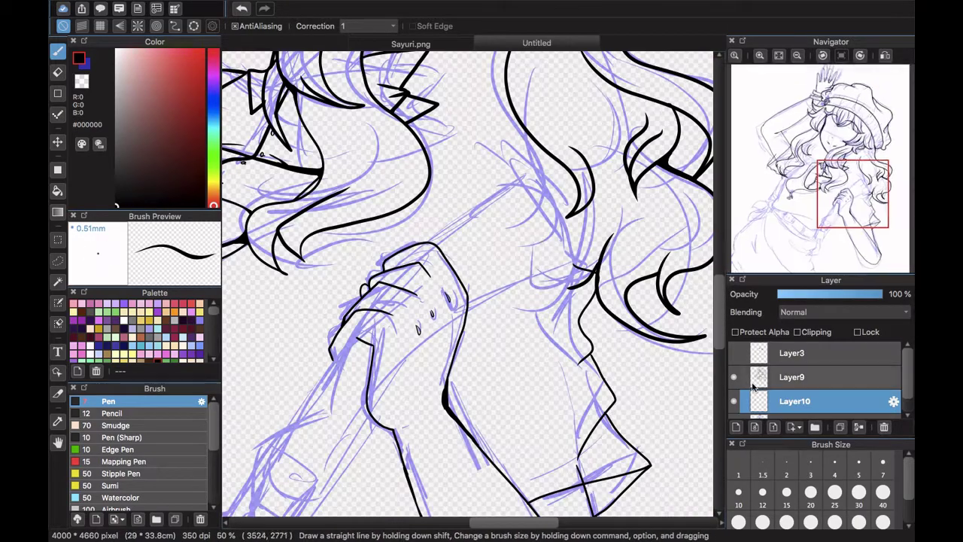
- Hide the Layer2 sketch and dim Layer9, keeping Layer10 at 100% opacity
scroll(748, 391, "down", 1)
left_click(734, 406)
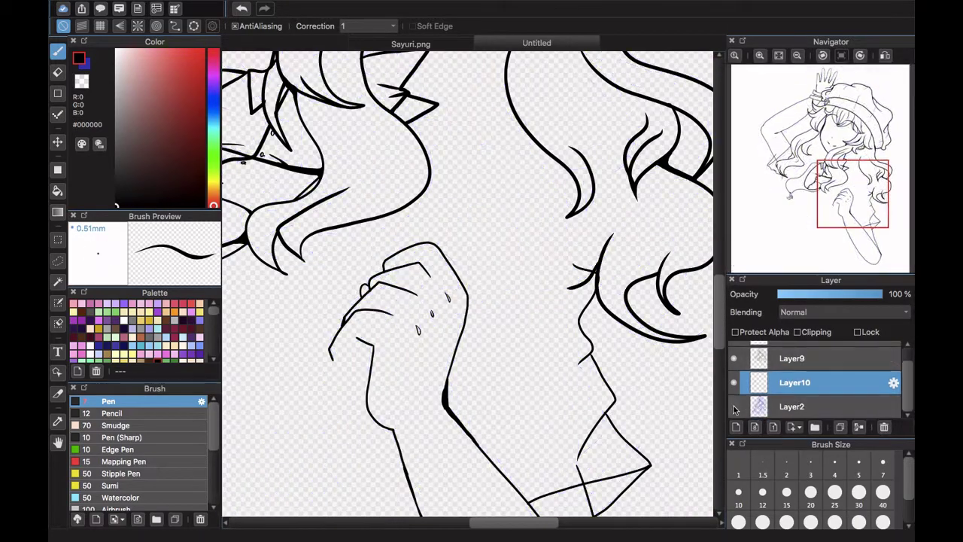
left_click(757, 355)
left_click(782, 382)
left_click(851, 294)
key("e")
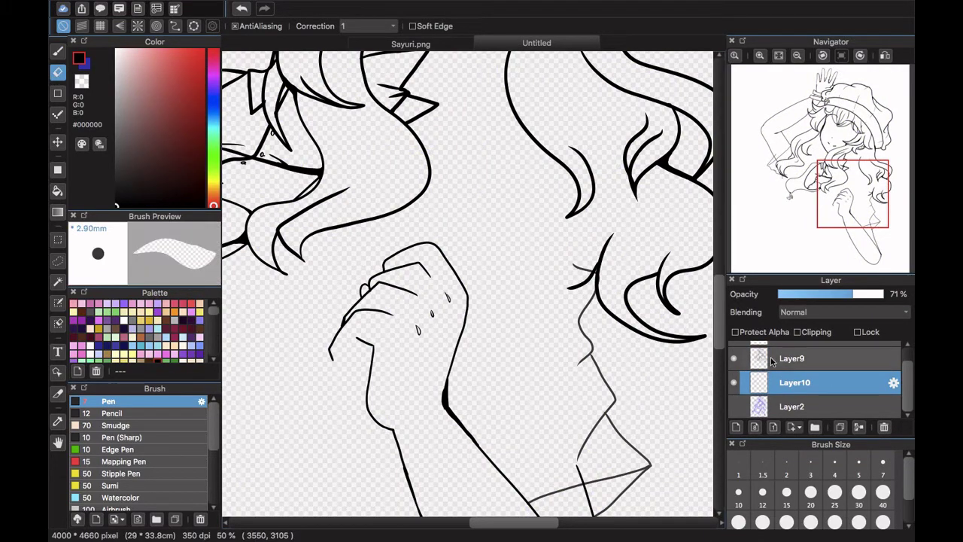
left_click_drag(864, 295, 884, 295)
left_click(842, 358)
left_click(836, 294)
- Erase the Layer9 lines where the lowered arm's sleeve overlaps them
left_click(760, 56)
left_click(761, 56)
left_click(761, 56)
left_click(864, 198)
left_click_drag(531, 311, 467, 336)
left_click_drag(858, 203, 868, 219)
left_click_drag(489, 329, 500, 364)
- Redraw the raised sleeve's short outer edge on Layer10 and erase its excess beyond the arm line
left_click(842, 382)
left_click(842, 358)
mouse_move(800, 206)
left_mouse_down()
mouse_move(789, 203)
mouse_move(779, 154)
mouse_move(792, 153)
left_mouse_up()
left_click(58, 52)
left_click(835, 382)
mouse_move(457, 249)
left_mouse_down()
mouse_move(427, 252)
mouse_move(457, 241)
mouse_move(451, 273)
left_mouse_up()
left_click(58, 72)
left_click_drag(795, 155, 778, 167)
left_click(60, 51)
left_click_drag(306, 412, 487, 179)
left_click(58, 73)
left_click_drag(461, 219, 494, 173)
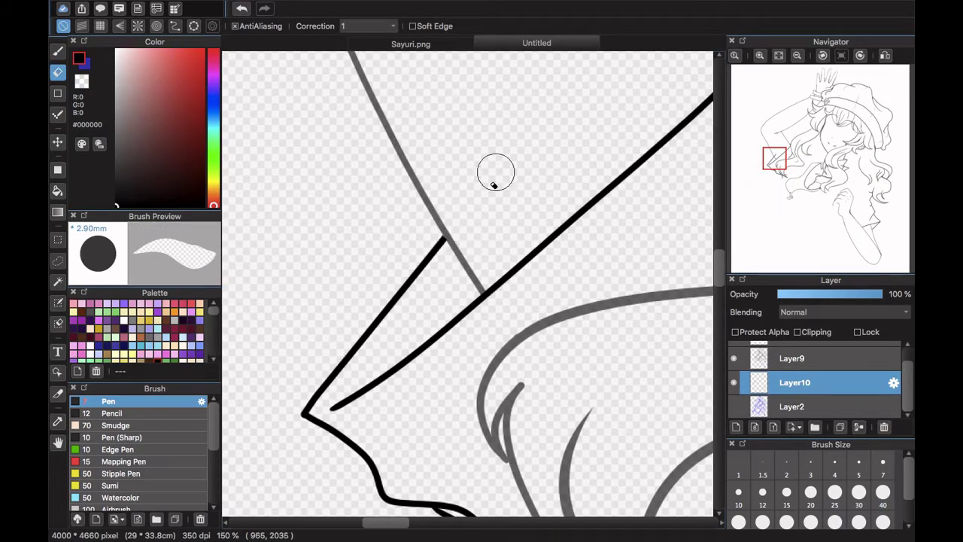
- Restore Layer9's opacity to 100%, show the Layer2 sketch and select Layer10
mouse_move(778, 169)
left_mouse_down()
mouse_move(848, 206)
mouse_move(862, 226)
left_mouse_up()
left_click(779, 58)
left_click(58, 51)
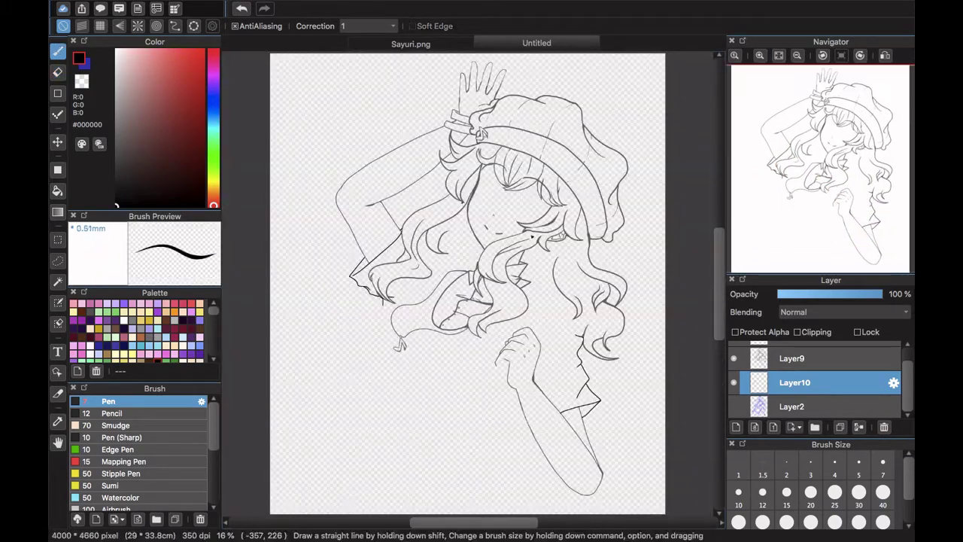
left_click(841, 360)
left_click_drag(865, 295, 886, 296)
left_click(734, 407)
left_click(796, 383)
- Try to ink the side of the torso below the raised arm
left_click(759, 56)
left_click(759, 56)
left_click_drag(820, 175, 802, 160)
mouse_move(586, 301)
left_mouse_down()
mouse_move(536, 269)
mouse_move(472, 297)
left_mouse_up()
left_click_drag(433, 323, 356, 393)
left_click_drag(799, 170, 788, 192)
left_click(241, 9)
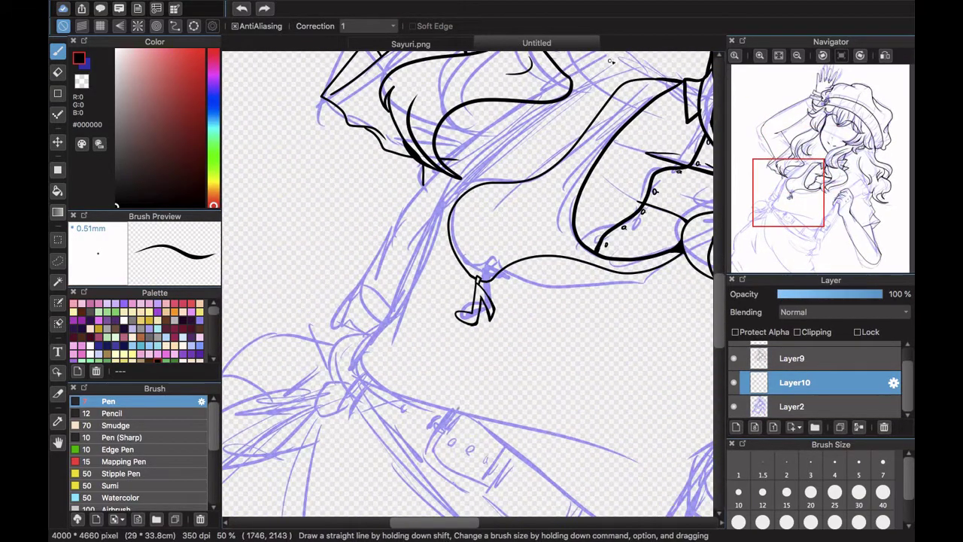
- Ink the line running from the shoulder down the torso's side and the curved waistline across the front
left_click_drag(623, 52, 421, 190)
left_click_drag(422, 410, 613, 483)
left_click_drag(788, 193, 808, 219)
left_click_drag(348, 245, 584, 241)
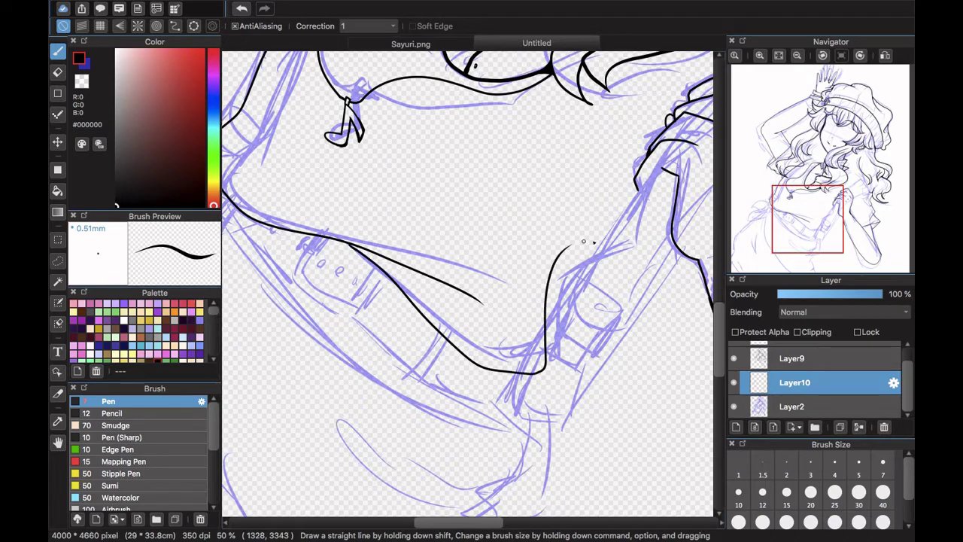
- Try to ink the shoulder lines between the hair and the collar
scroll(417, 201, "up", 5)
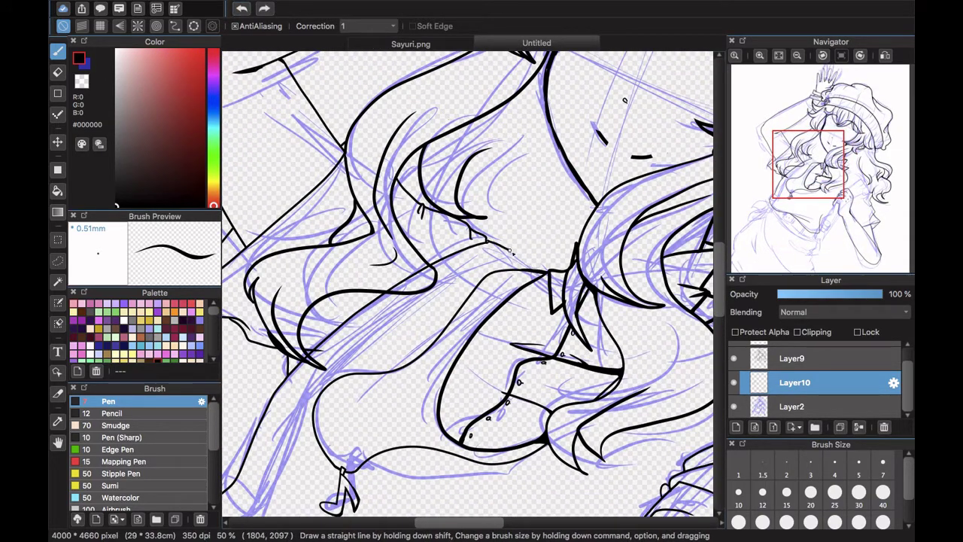
scroll(549, 275, "down", 4)
scroll(549, 274, "right", 4)
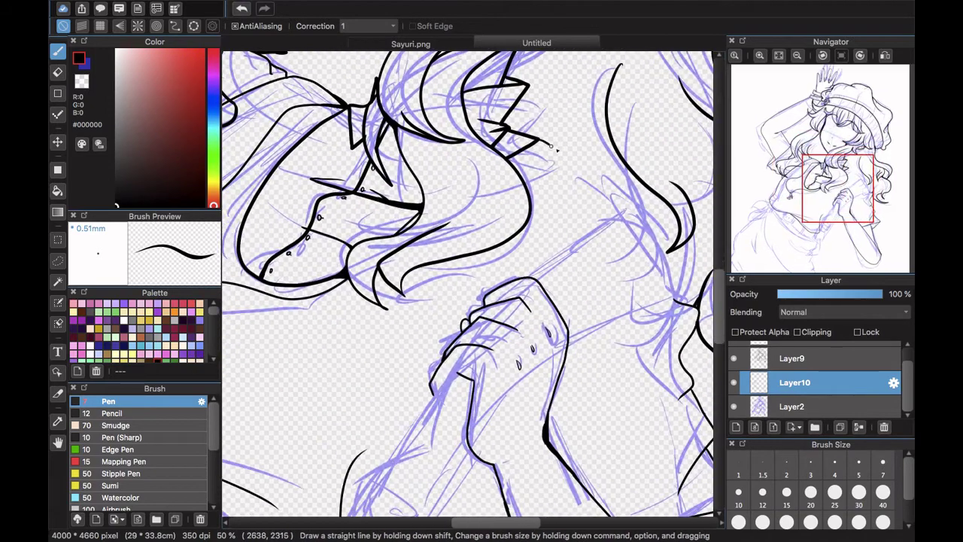
left_click_drag(816, 185, 793, 180)
left_click(239, 13)
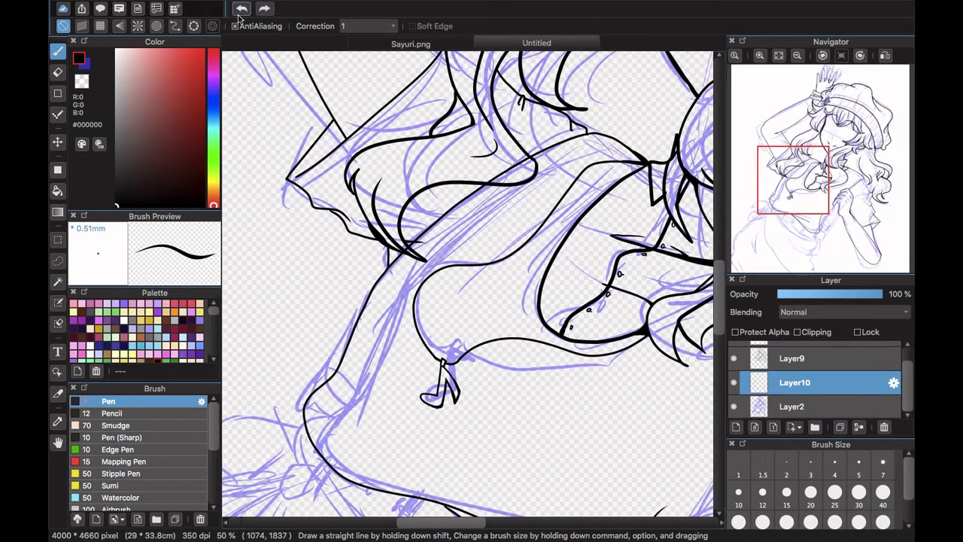
- Erase the lower part of the side line and ink a rectangular strap buckle, its rounded flap and the hip curve
key("e")
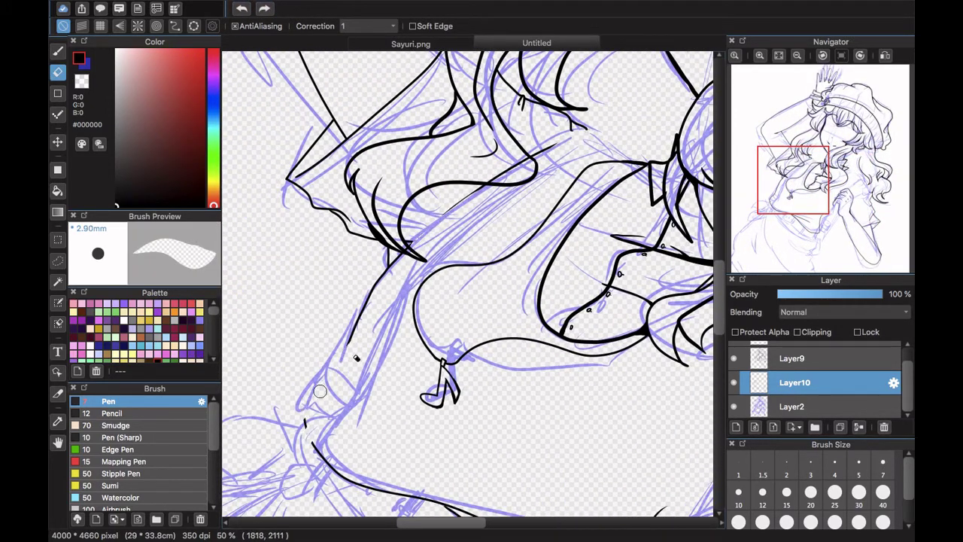
scroll(320, 391, "down", 5)
key("b")
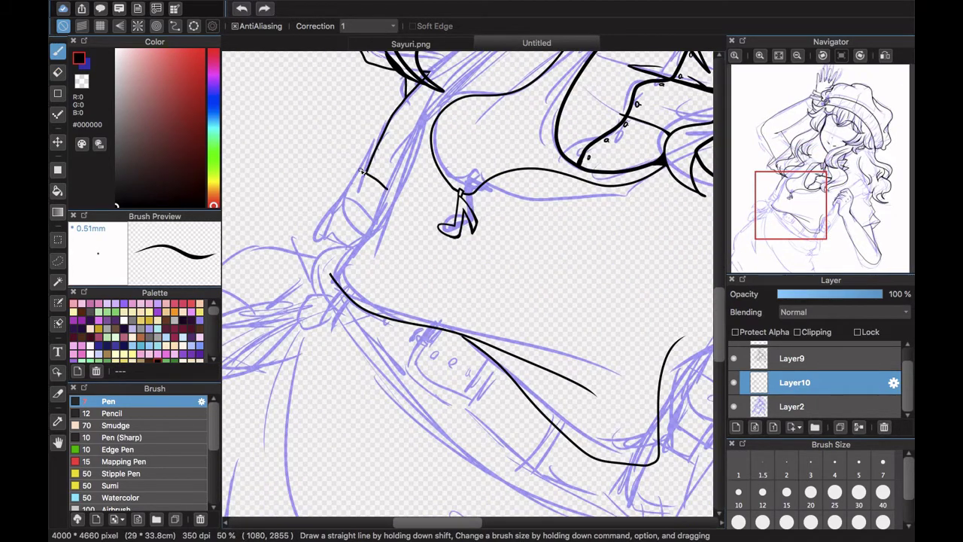
left_click(759, 55)
left_click(759, 55)
left_click(777, 193)
left_click_drag(521, 321, 504, 309)
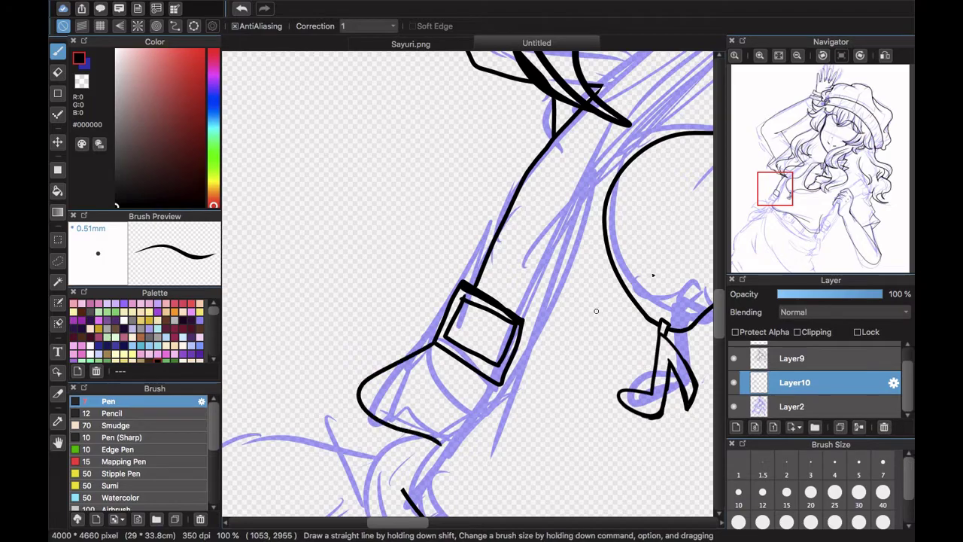
scroll(595, 310, "down", 5)
left_click_drag(399, 293, 413, 325)
- Ink the strap's inner edge from the shoulder down to the buckle and the torso's side line beside it
left_click_drag(786, 185, 798, 179)
left_click(797, 56)
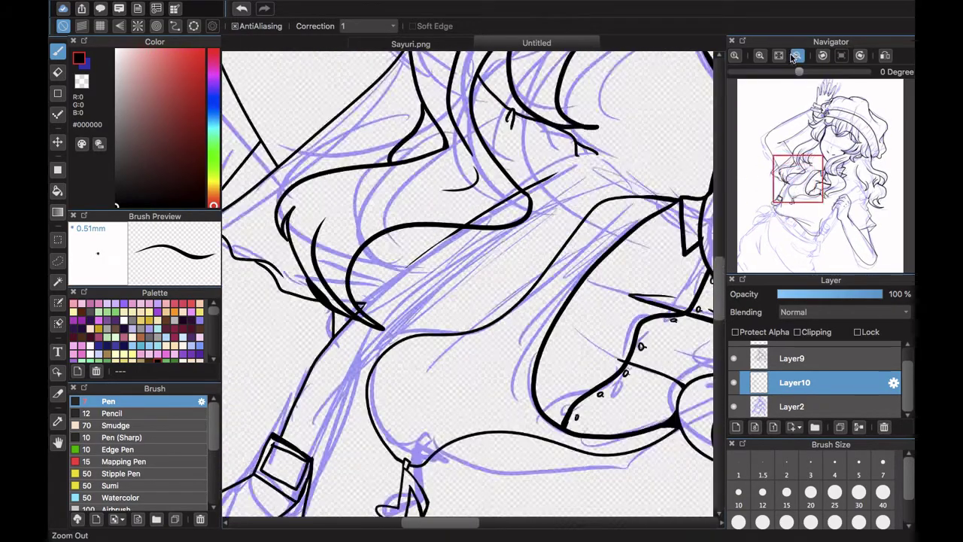
left_click(797, 56)
left_click_drag(553, 185, 518, 234)
scroll(467, 250, "up", 3)
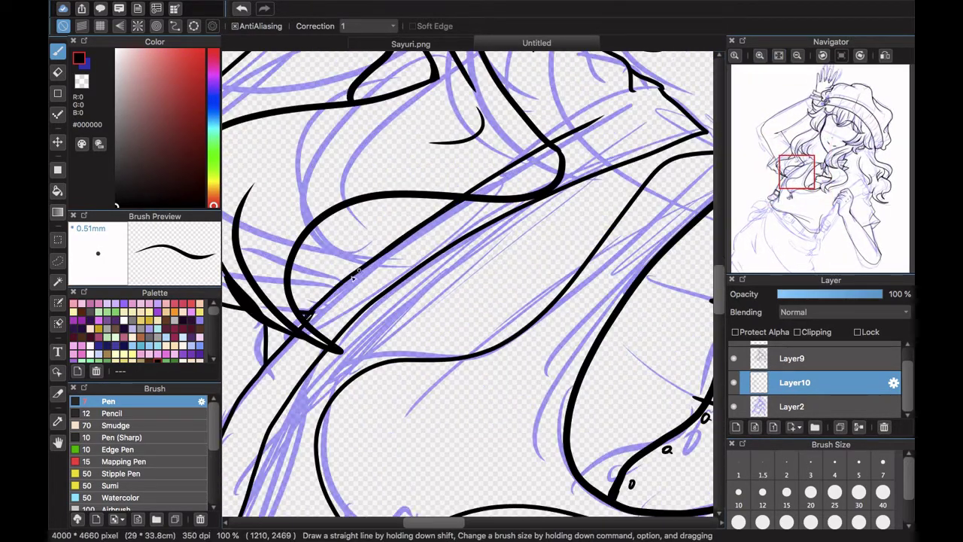
left_click(810, 165)
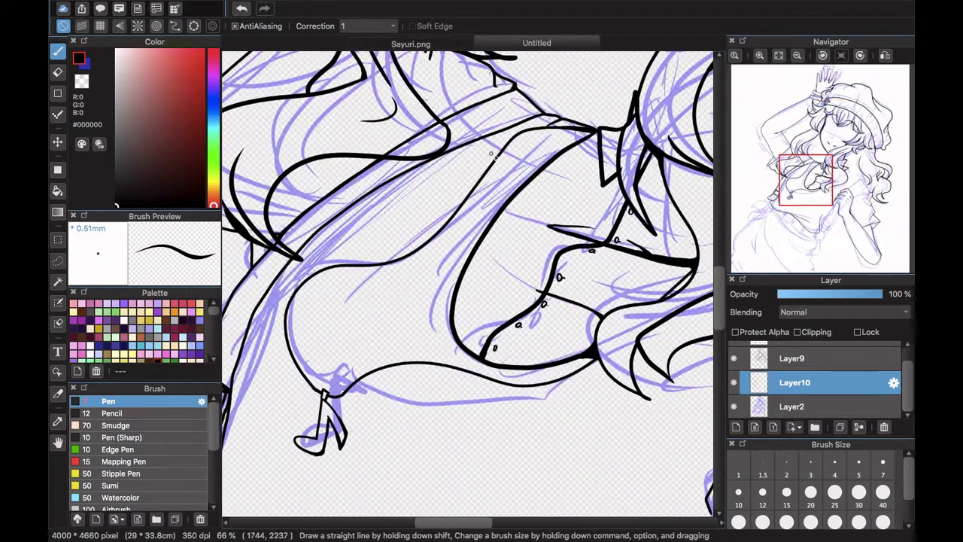
left_click_drag(451, 239, 430, 363)
- Ink the other shoulder line from the collar and the second strap running toward the closed hand
left_click_drag(791, 194, 831, 186)
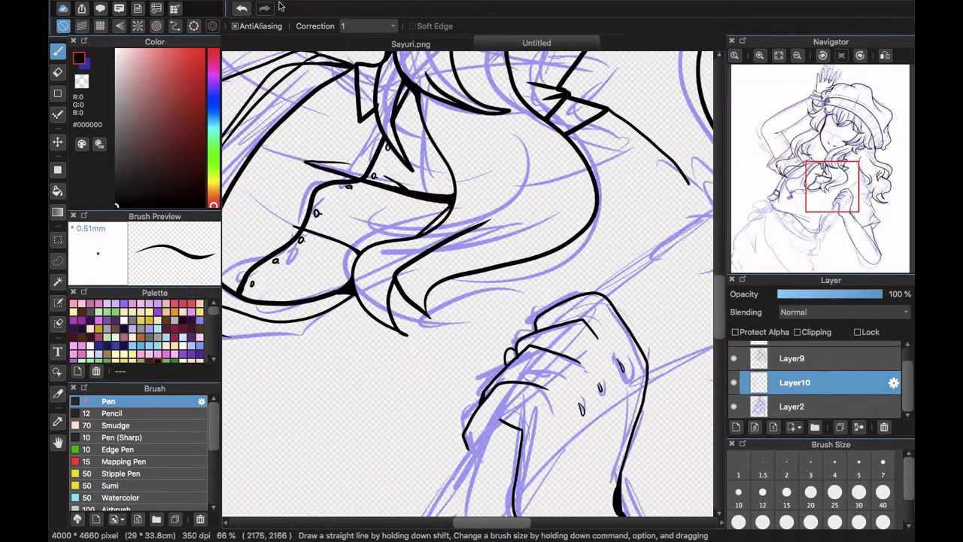
left_click_drag(622, 120, 497, 237)
left_click_drag(825, 188, 819, 184)
left_click_drag(553, 309, 413, 358)
left_click_drag(873, 199, 845, 184)
- Ink the second strap below the closed hand with a double-lined rectangular buckle and a hanging tail
scroll(643, 351, "down", 5)
scroll(643, 351, "left", 3)
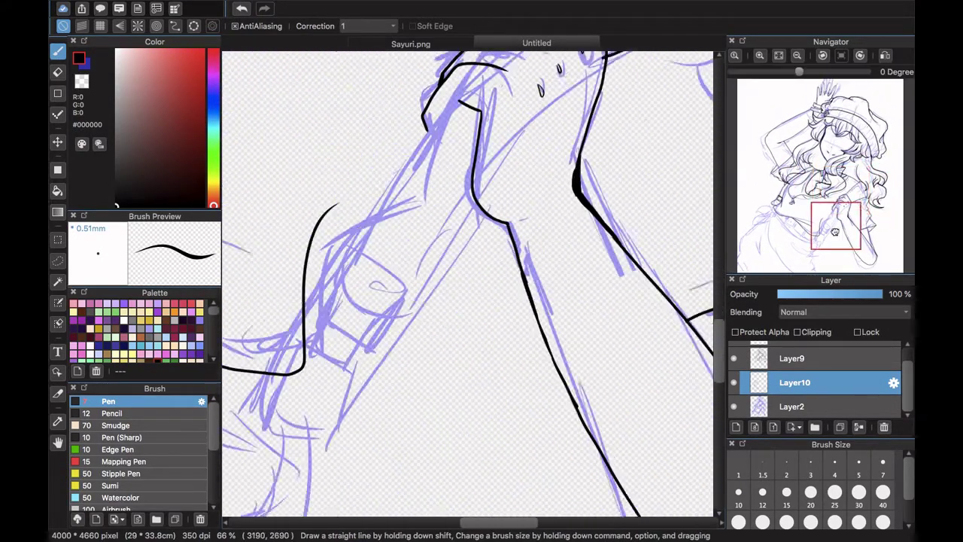
scroll(503, 376, "down", 5)
scroll(503, 376, "left", 2)
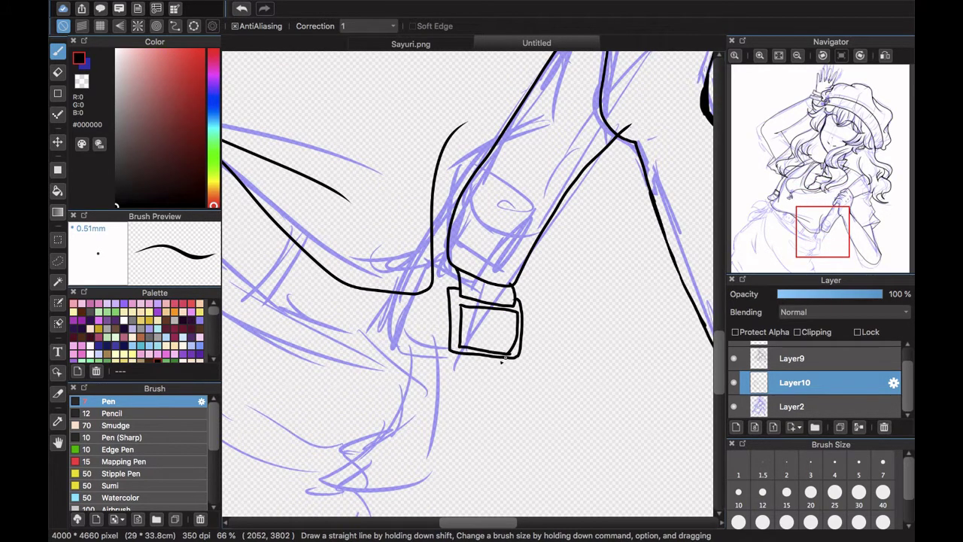
scroll(501, 361, "down", 5)
scroll(502, 361, "right", 4)
left_click_drag(443, 308, 500, 368)
- Erase part of the first strap's buckle at the hip and redraw it with the strap threaded through
mouse_move(797, 191)
left_mouse_down()
mouse_move(779, 203)
mouse_move(846, 232)
mouse_move(831, 239)
mouse_move(775, 204)
left_mouse_up()
left_click(242, 11)
left_click(243, 12)
left_click(242, 11)
left_click(264, 10)
left_click(57, 72)
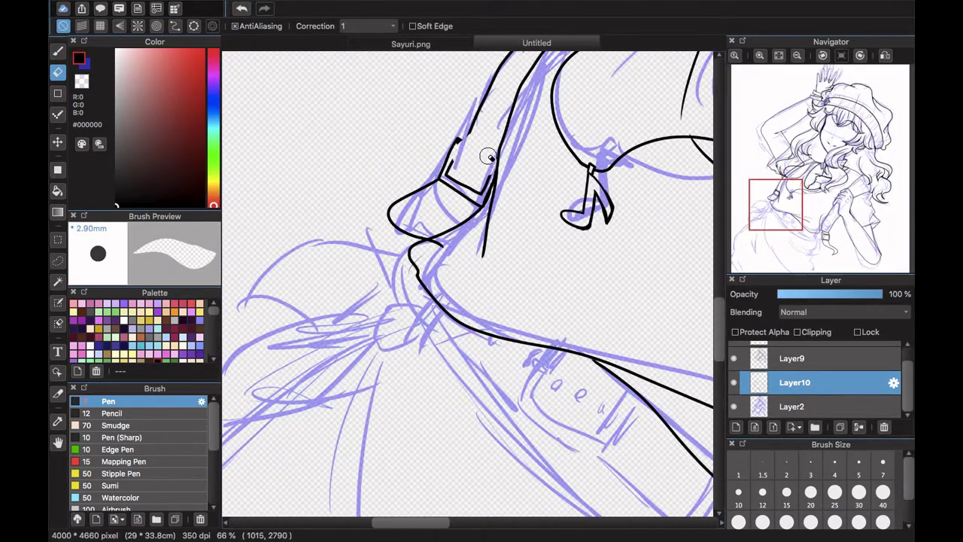
left_click(59, 51)
left_click_drag(477, 118, 486, 159)
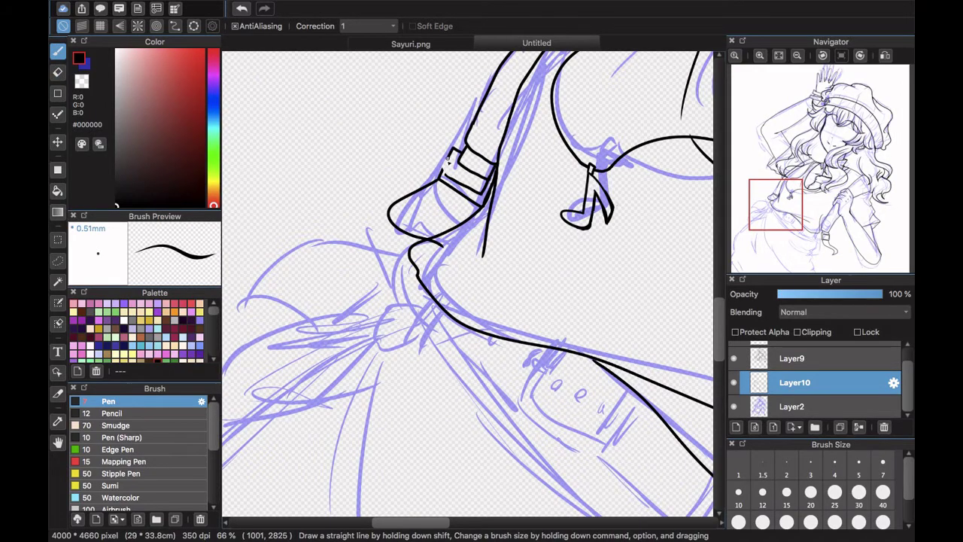
- Hide the Layer2 sketch and lower Layer10's opacity to 36%
left_click(778, 56)
left_click(733, 407)
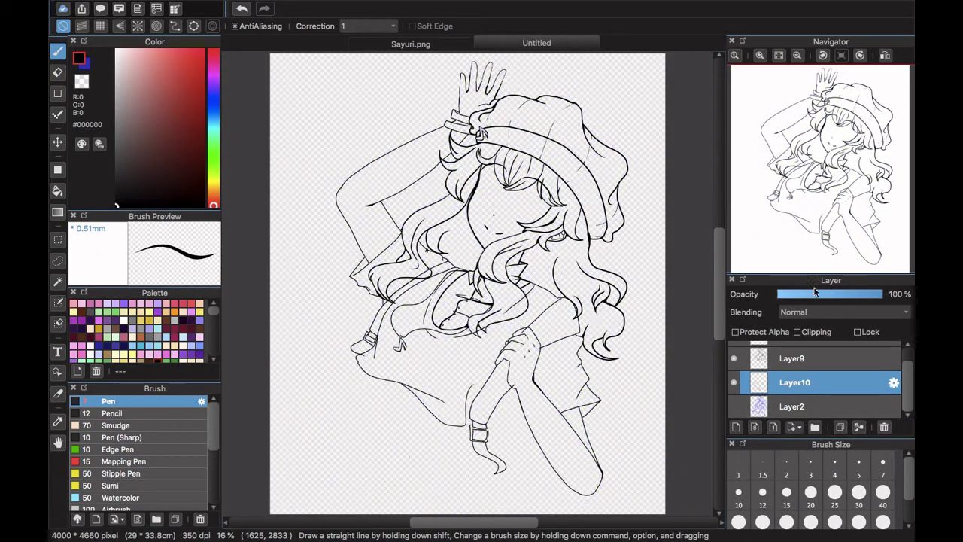
left_click(815, 293)
- Erase and redraw the lines where the flap below the hip buckle meets the hip curve
left_click(760, 56)
left_click(759, 56)
left_click(760, 55)
left_click(760, 56)
left_click_drag(816, 184, 763, 210)
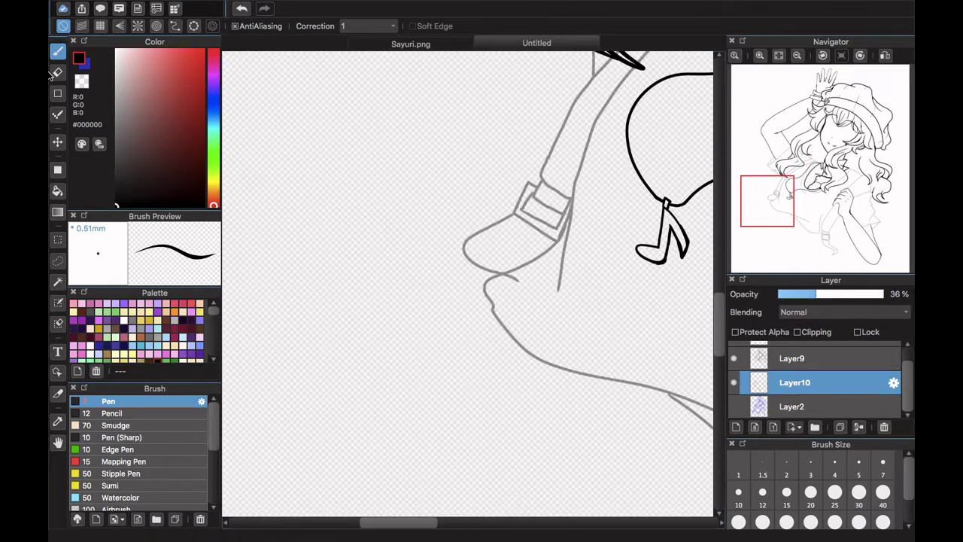
key("e")
key("b")
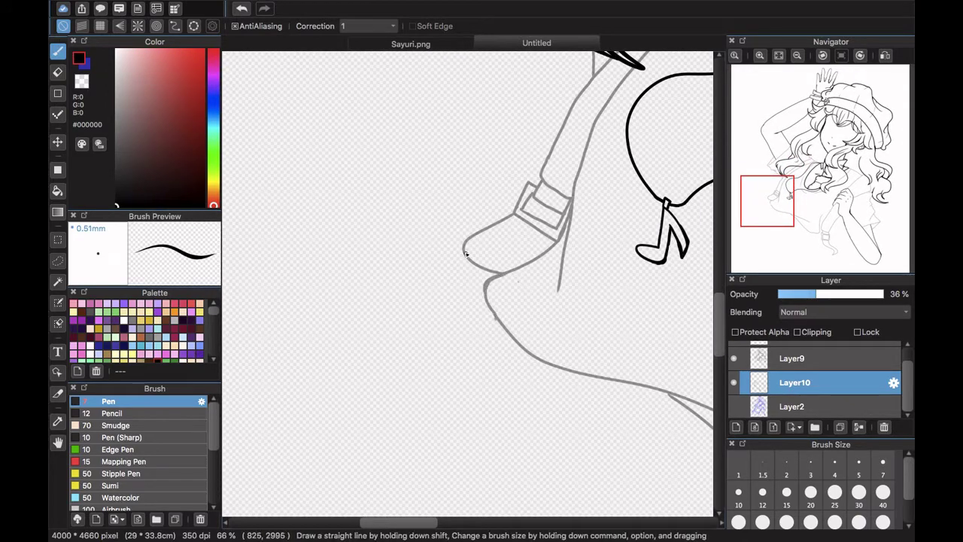
key("e")
key("b")
left_click_drag(527, 266, 497, 276)
left_click(241, 8)
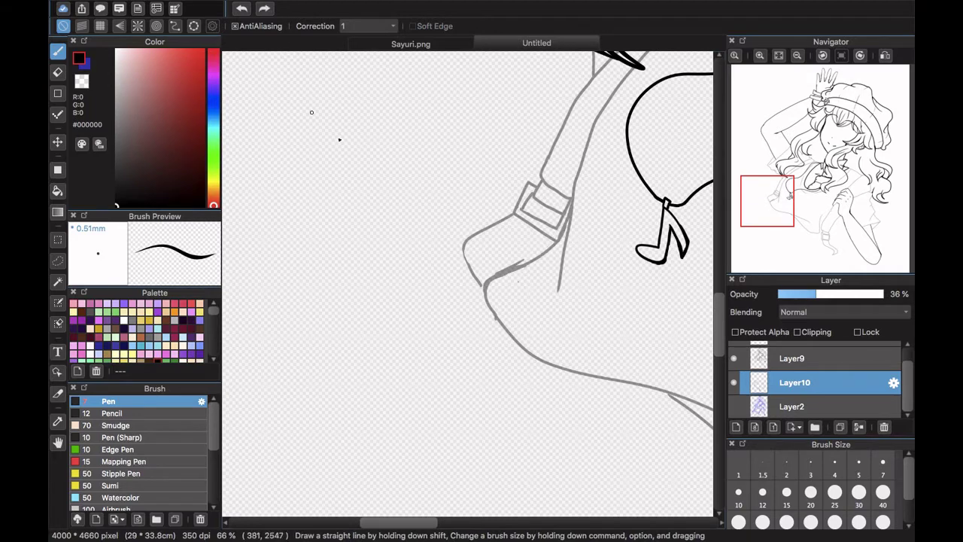
- Set the pen to 1.81 mm, add a second rounded flap below the hip buckle and thicken the lines joining the hip
left_click(834, 492)
left_click(760, 56)
left_click(760, 56)
mouse_move(482, 267)
left_mouse_down()
mouse_move(466, 275)
mouse_move(503, 396)
mouse_move(496, 314)
left_mouse_up()
key("e")
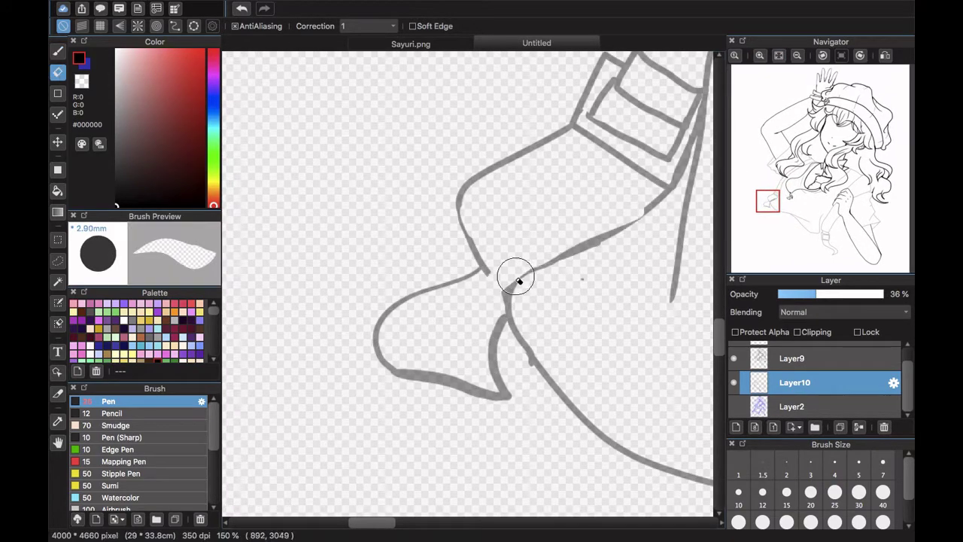
key("b")
left_click_drag(613, 222, 500, 305)
left_click_drag(461, 206, 492, 285)
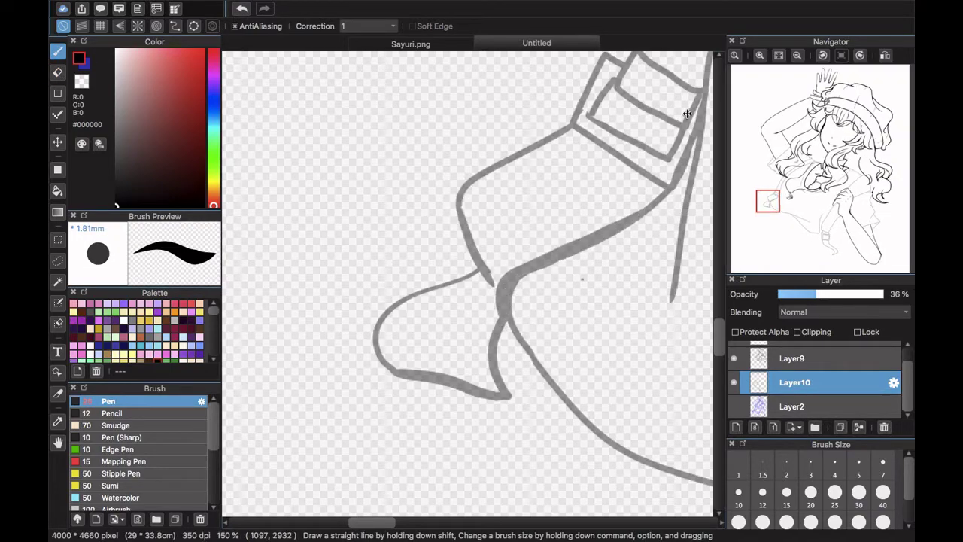
- Erase the Layer10 strap and shoulder lines where they overlap the hair
mouse_move(767, 180)
left_mouse_down()
mouse_move(784, 166)
mouse_move(787, 180)
left_mouse_up()
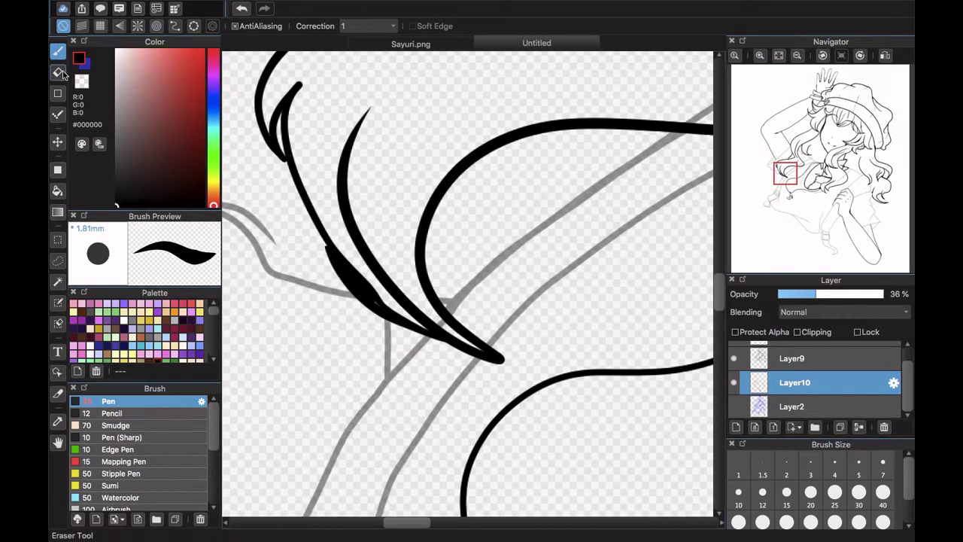
left_click(58, 72)
left_click_drag(833, 224, 828, 191)
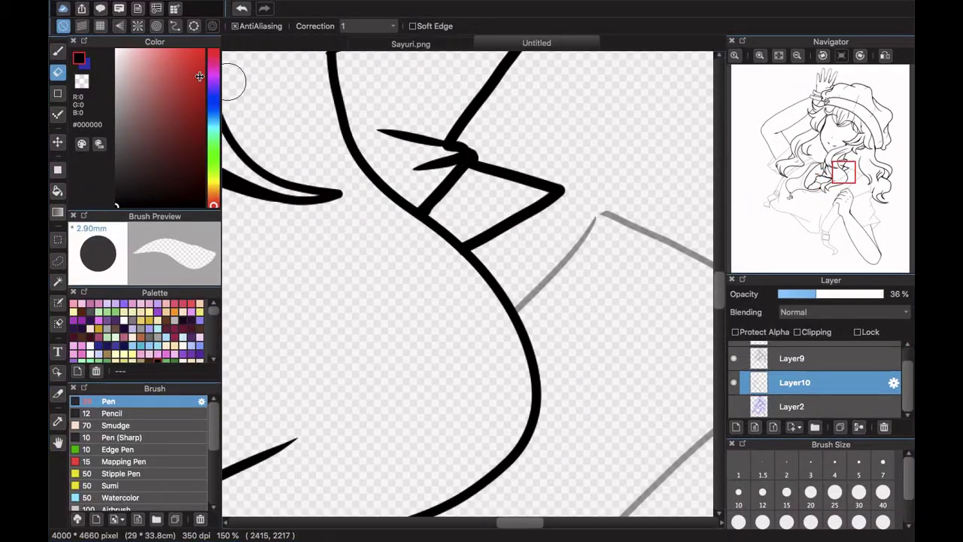
- Connect the shoulder line to the collar's tip and close the gap at the second strap's upper corner
left_click(58, 51)
left_click_drag(563, 190, 601, 216)
left_click_drag(844, 180, 856, 190)
left_click_drag(504, 114, 513, 128)
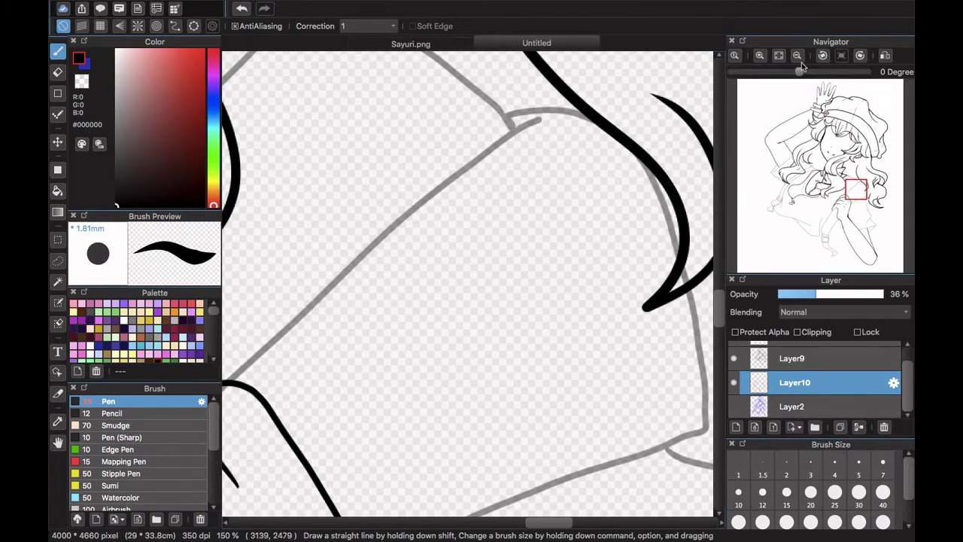
- Erase the Layer10 strap and sleeve lines that cross inside the closed hand
key("e")
mouse_move(857, 188)
left_mouse_down()
mouse_move(861, 242)
mouse_move(836, 219)
left_mouse_up()
scroll(585, 285, "up", 5)
scroll(585, 285, "right", 2)
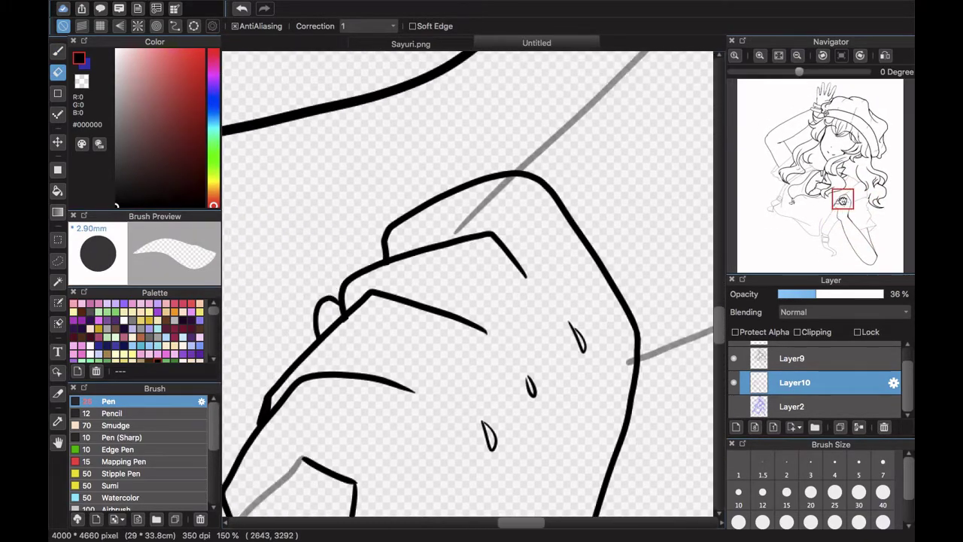
- Tidy the second strap's buckle and tail, and ink the short waist curve behind the strap
scroll(519, 169, "down", 5)
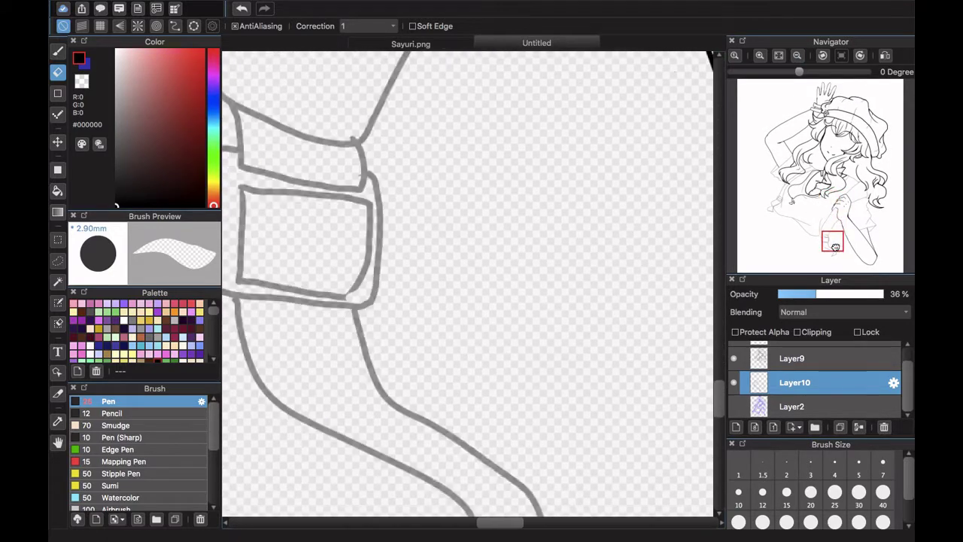
scroll(519, 170, "left", 3)
key("b")
left_click_drag(507, 446, 539, 450)
left_click_drag(818, 225, 826, 230)
mouse_move(535, 228)
left_mouse_down()
mouse_move(538, 301)
mouse_move(496, 319)
left_mouse_up()
key("e")
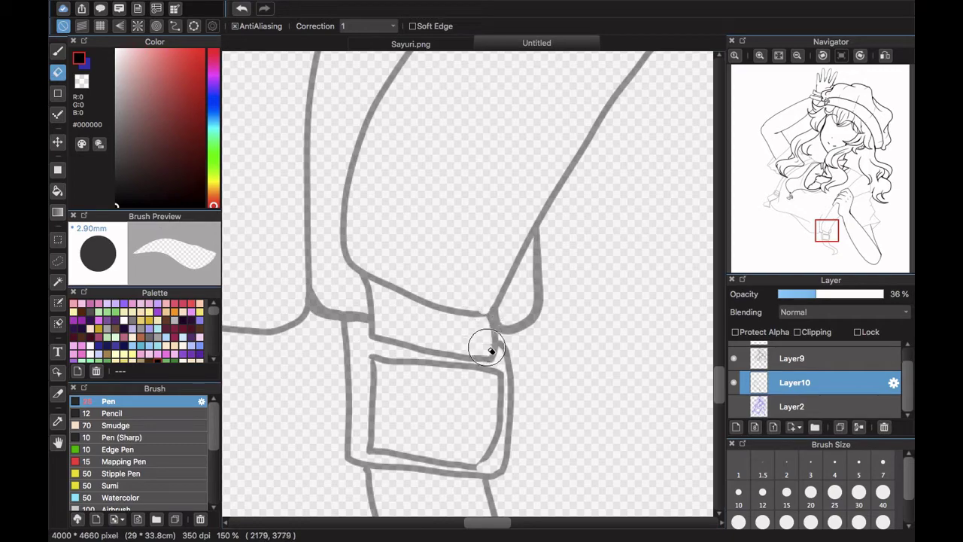
key("b")
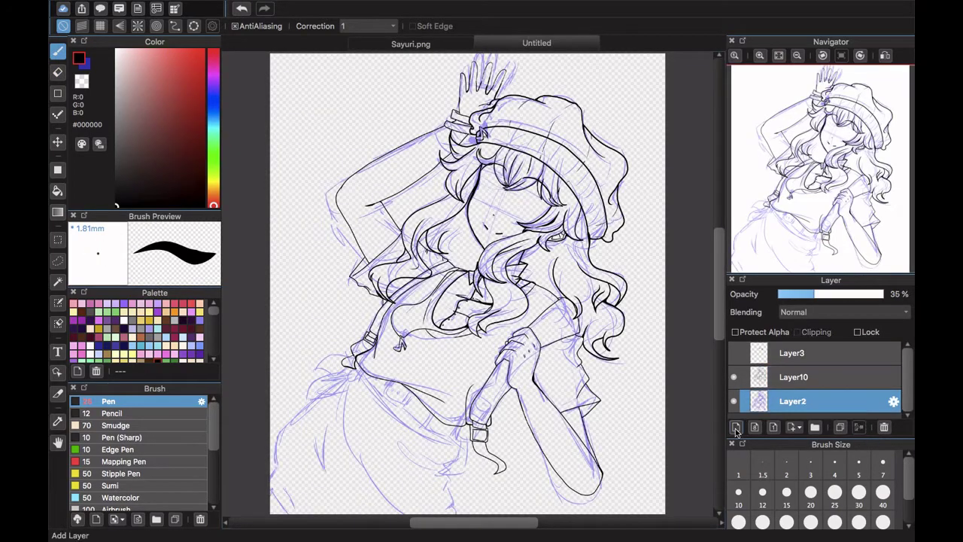
- On new Layer11 above Layer2, ink the double-lined rectangular belt buckle at 0.87 mm and clean up its clasp
scroll(789, 185, "up", 5)
mouse_move(789, 185)
left_mouse_down()
mouse_move(778, 245)
mouse_move(792, 220)
left_mouse_up()
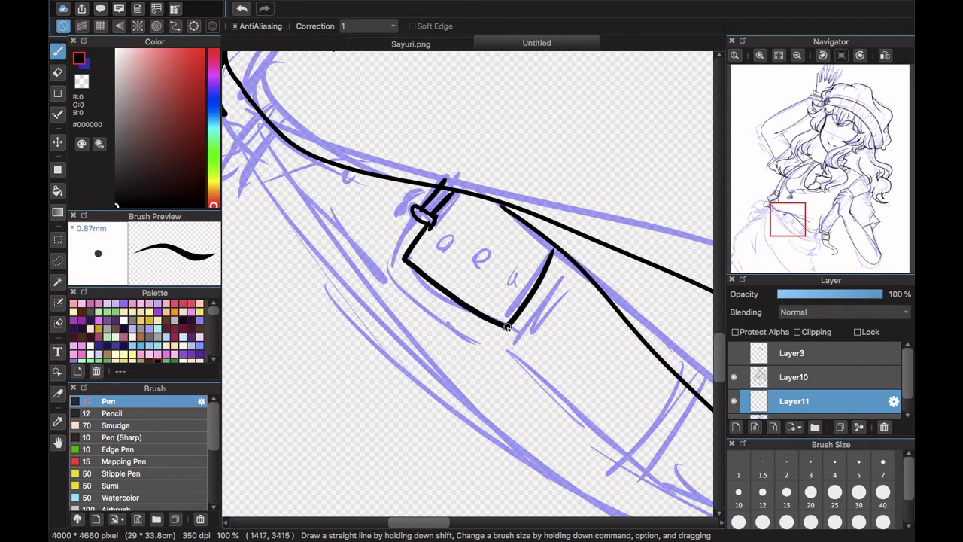
left_click_drag(491, 341, 509, 349)
key("e")
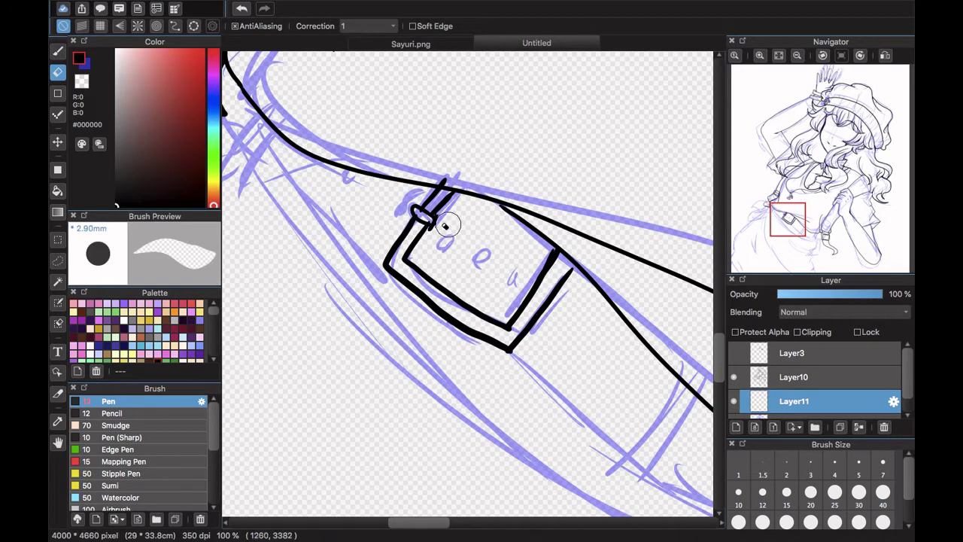
key("super+plus")
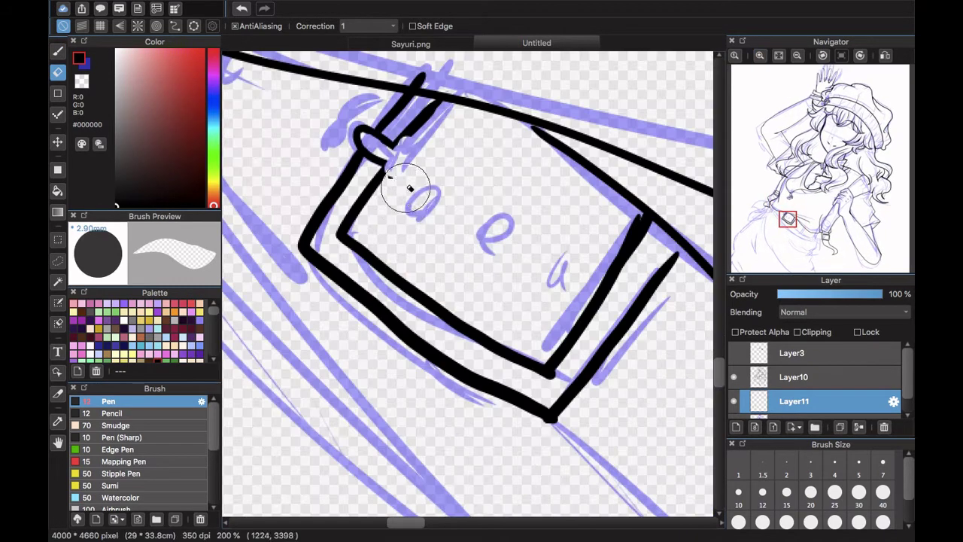
key("b")
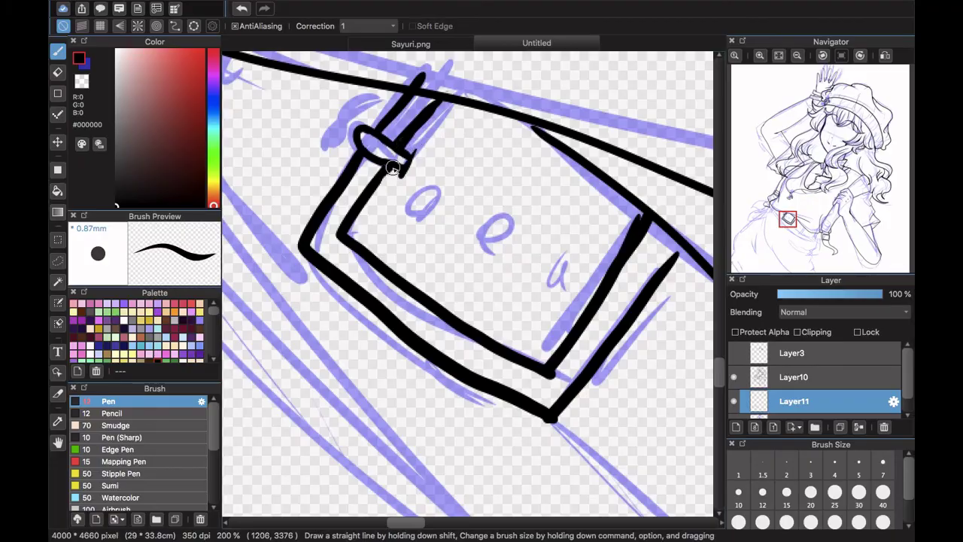
key("ctrl+Up")
left_click(586, 45)
key("ctrl+Up")
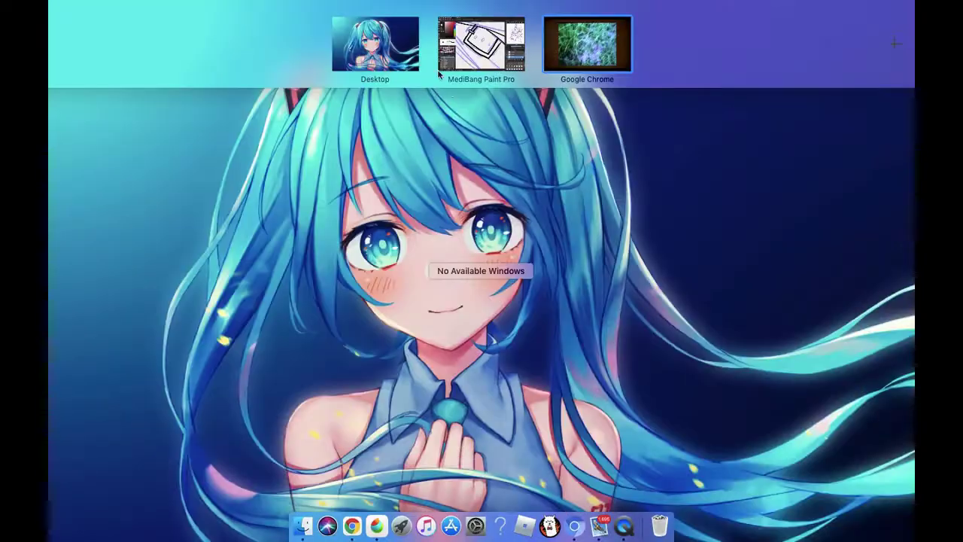
left_click(440, 74)
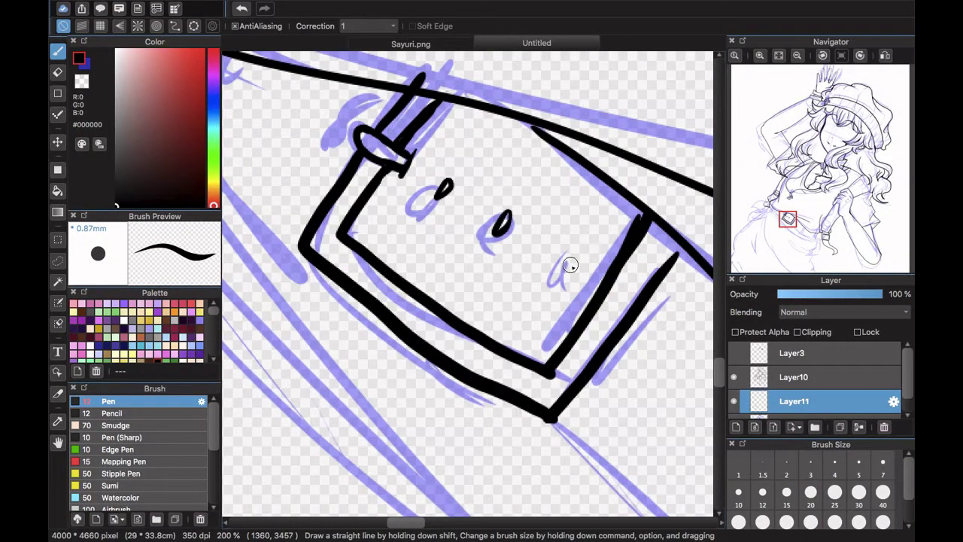
- Ink the small oval belt holes inside the buckle and along the belt beside its clasp
left_click_drag(570, 265, 574, 263)
left_click_drag(790, 222, 784, 219)
mouse_move(519, 246)
left_mouse_down()
mouse_move(513, 260)
mouse_move(521, 249)
left_mouse_up()
left_click_drag(445, 210, 446, 214)
- Ink the pairs of short curved belt-loop lines across the belt, on both sides of the buckle
left_click(797, 56)
mouse_move(791, 219)
left_mouse_down()
mouse_move(783, 199)
mouse_move(797, 231)
left_mouse_up()
left_click_drag(538, 213, 469, 317)
left_click(442, 43)
left_click_drag(850, 180, 821, 185)
left_click(553, 42)
left_click_drag(554, 228, 488, 328)
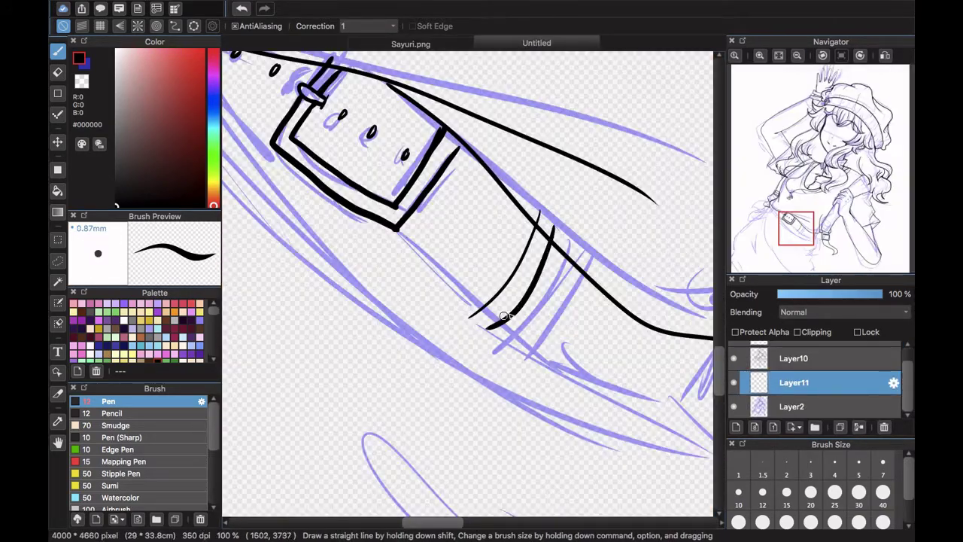
left_click_drag(797, 230, 783, 211)
left_click_drag(401, 277, 349, 317)
left_click_drag(404, 259, 361, 292)
- Add Layer12 above Layer11, and on Layer11 ink the belt's short slanted end line beside the hanging strap's buckle
left_click(736, 427)
left_click(796, 55)
left_click_drag(797, 190, 799, 242)
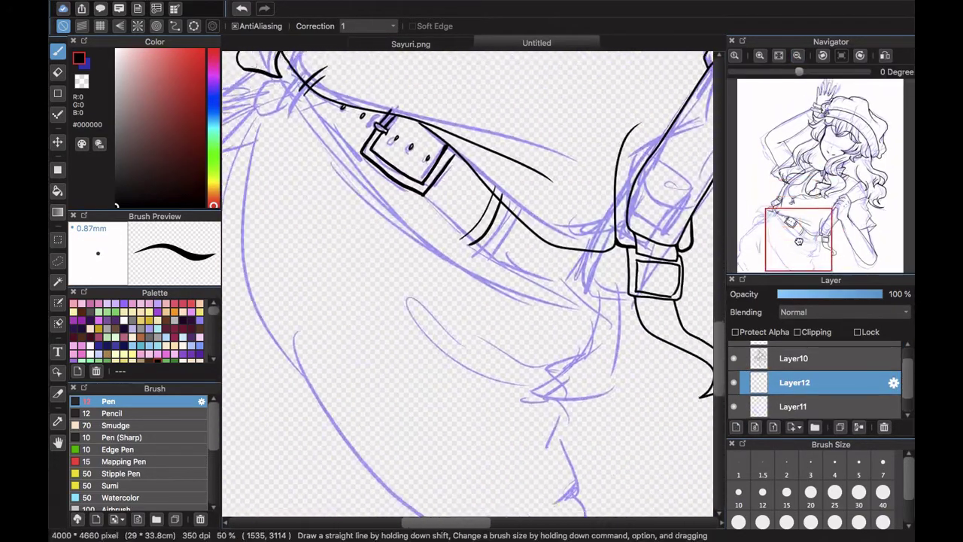
left_click(747, 403)
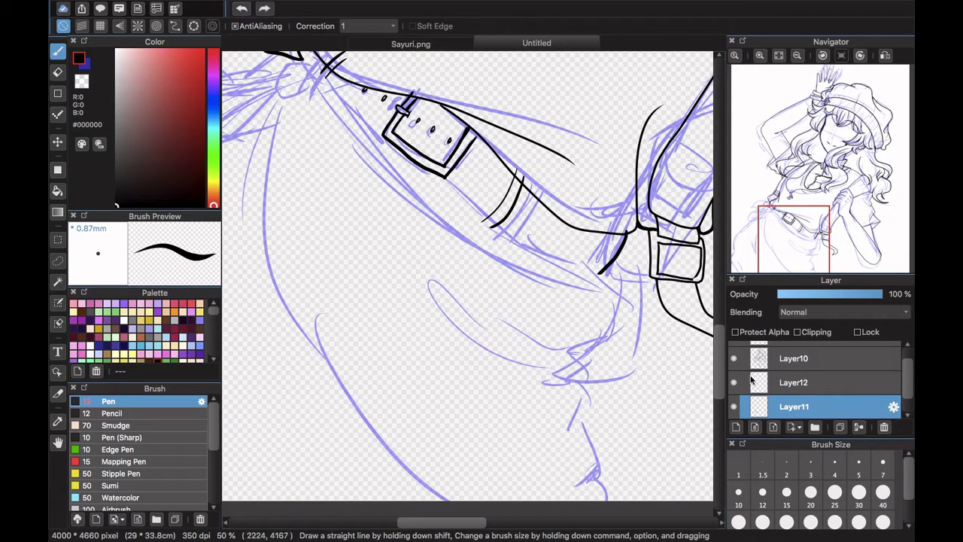
left_click(750, 381)
left_click(733, 409)
left_click(752, 406)
left_click_drag(624, 235, 608, 265)
- On Layer12, ink the belt's long lower edge and free-transform it so it stretches to the belt's end line
left_click(757, 382)
left_click_drag(793, 239, 796, 222)
left_click(737, 406)
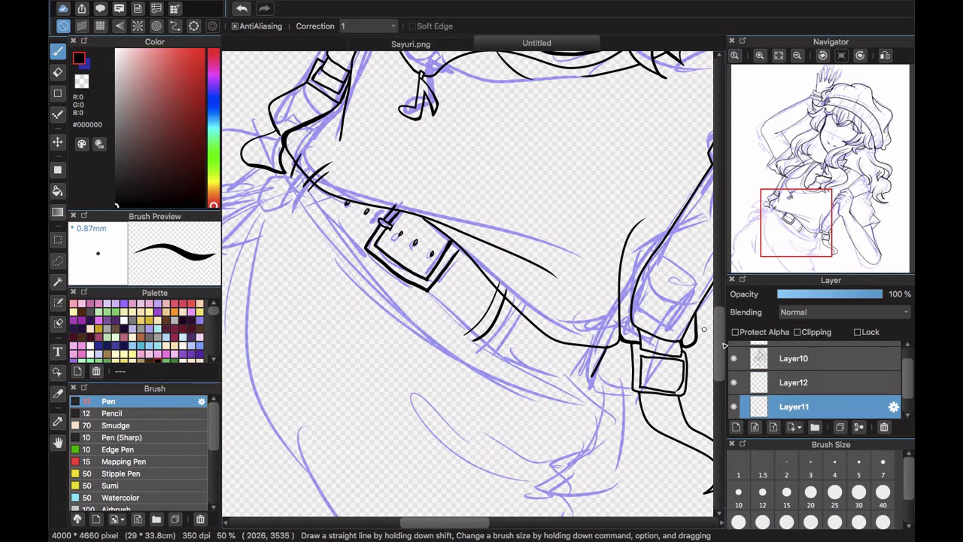
left_click(752, 382)
key("super+t")
left_click_drag(441, 219, 440, 221)
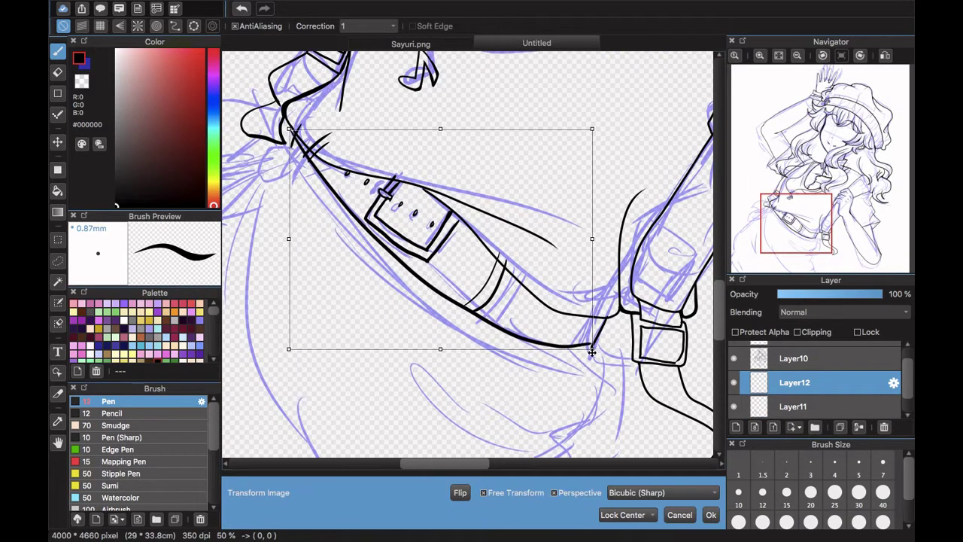
left_click_drag(590, 349, 604, 345)
left_click(711, 515)
- On Layer12, ink the hip contour and fold below the belt, and the knot with its leaf-shaped tail at the waist
left_click_drag(798, 226, 804, 239)
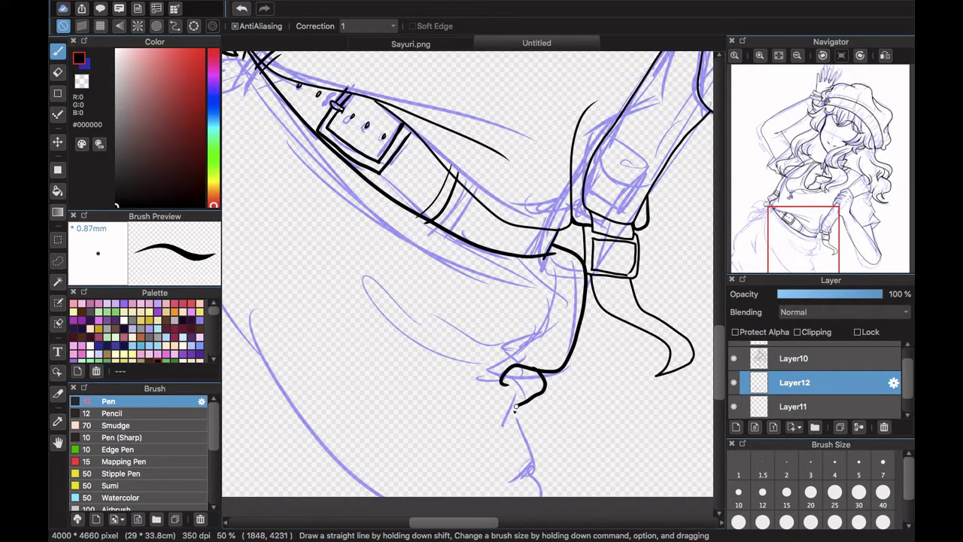
scroll(532, 459, "left", 3)
scroll(533, 459, "down", 2)
left_click(242, 11)
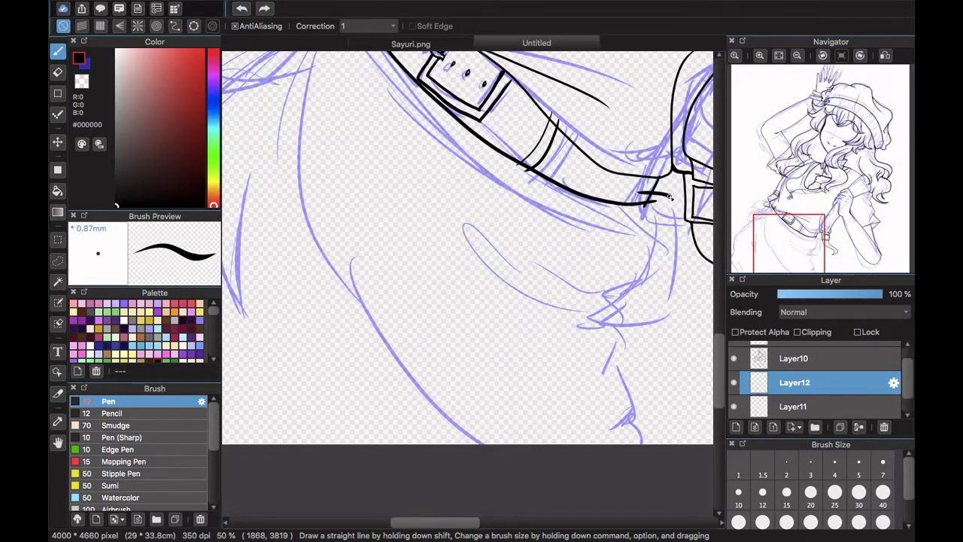
scroll(624, 359, "up", 5)
scroll(625, 359, "left", 2)
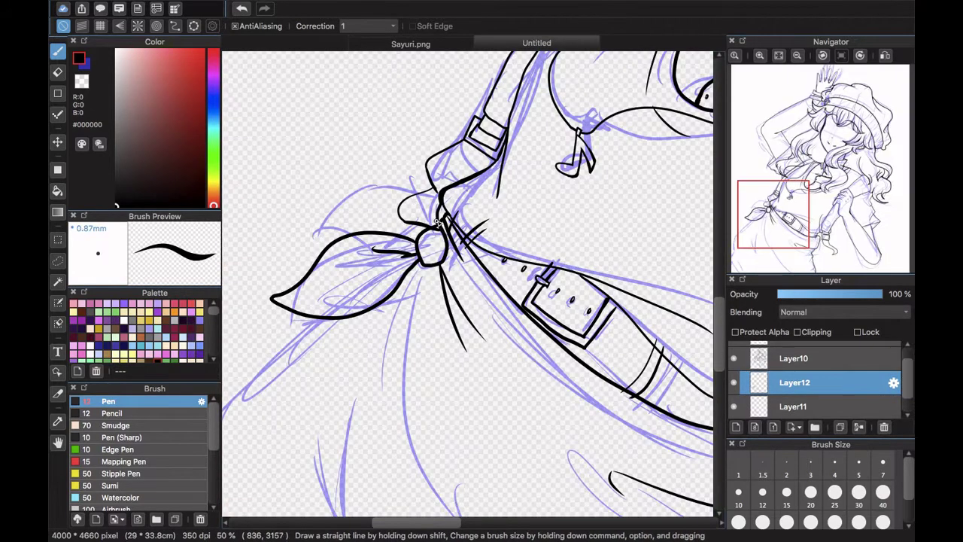
- Ink the skirt's long front curve running down from the knot and the shorter fold line beside it
scroll(452, 209, "down", 5)
key("super+minus")
left_click_drag(379, 141, 460, 409)
left_click_drag(449, 325, 513, 409)
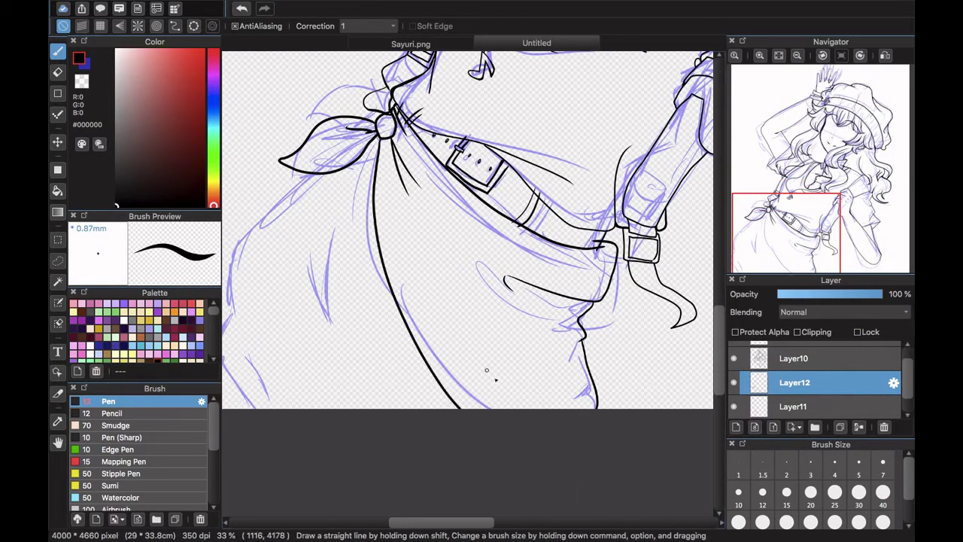
- Hide the Layer2 sketch and lower Layer11's opacity to 42% for erasing
left_click_drag(904, 367, 903, 382)
left_click(734, 407)
left_click(793, 382)
left_click(822, 294)
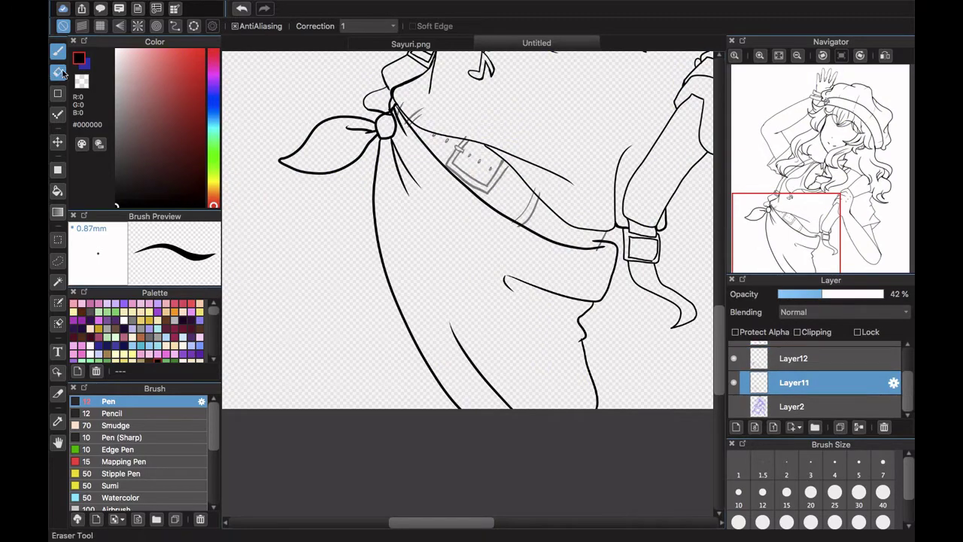
left_click(58, 73)
- Erase the Layer11 belt lines that overrun the waistband near the knot and restore the layer's opacity to 100%
left_click(760, 55)
left_click(759, 55)
left_click(760, 55)
left_click(760, 55)
left_click(799, 224)
mouse_move(799, 223)
left_mouse_down()
mouse_move(821, 234)
mouse_move(814, 239)
left_mouse_up()
left_click_drag(489, 302, 494, 293)
left_click_drag(814, 239, 780, 211)
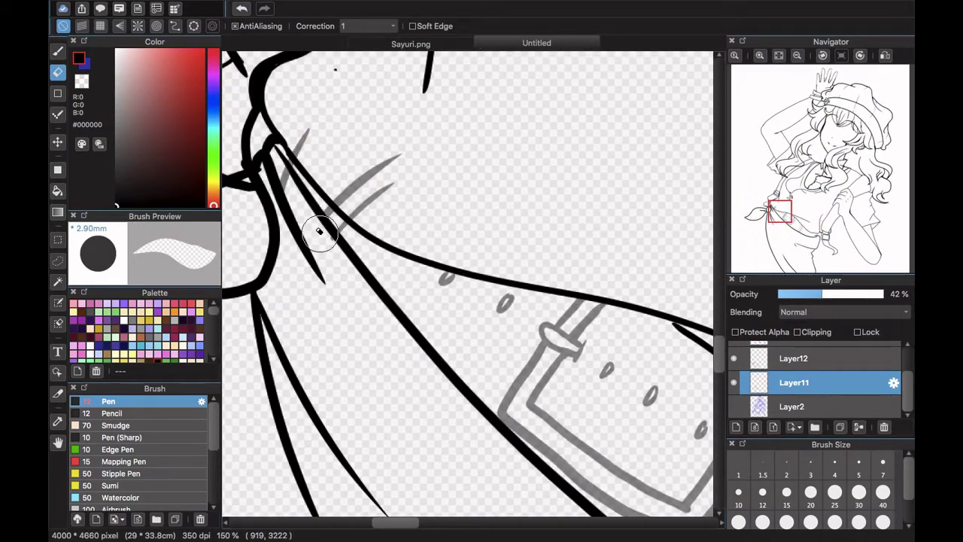
left_click_drag(864, 294, 886, 294)
- Dim Layer12 to 32%, clean up the overlapping lines around the knot and strap buckle, and restore its opacity to 100%
left_click(794, 359)
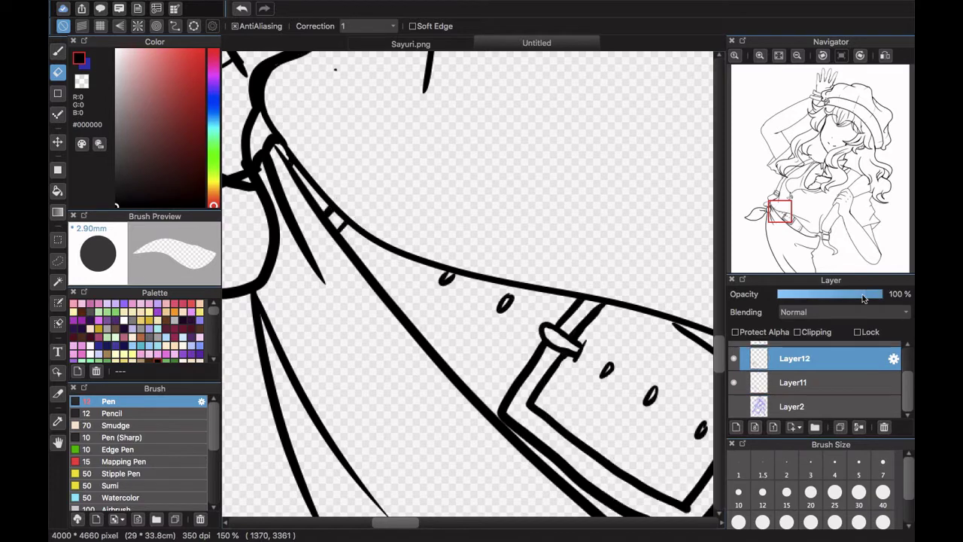
left_click(812, 294)
left_click(749, 382)
left_click(767, 359)
left_click_drag(786, 218, 762, 203)
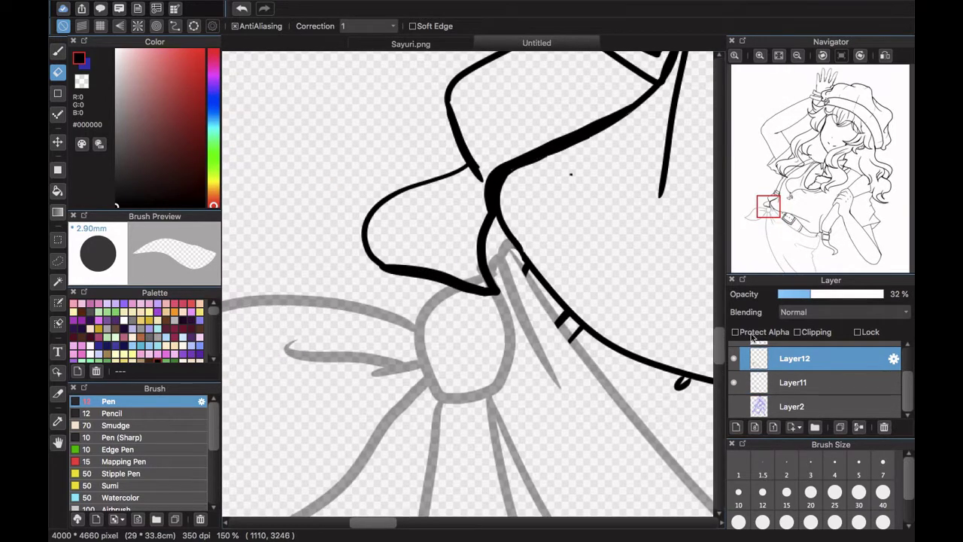
scroll(813, 354, "up", 2)
mouse_move(807, 243)
left_mouse_down()
mouse_move(803, 226)
mouse_move(818, 233)
left_mouse_up()
left_click_drag(407, 318, 415, 322)
left_click(779, 56)
left_click(883, 294)
- Merge the inked line layers down into Layer11 and show the Layer2 sketch again
left_click(859, 427)
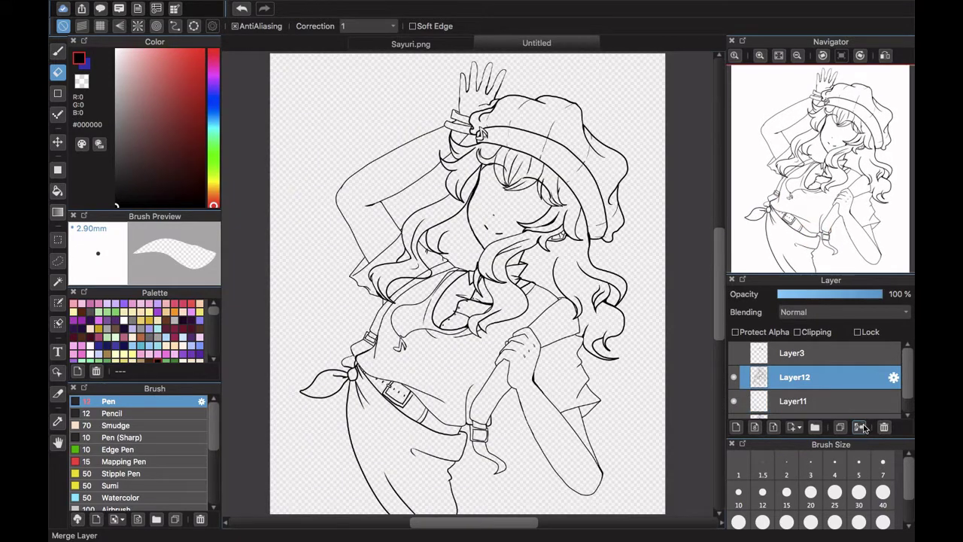
left_click(733, 400)
left_click(757, 399)
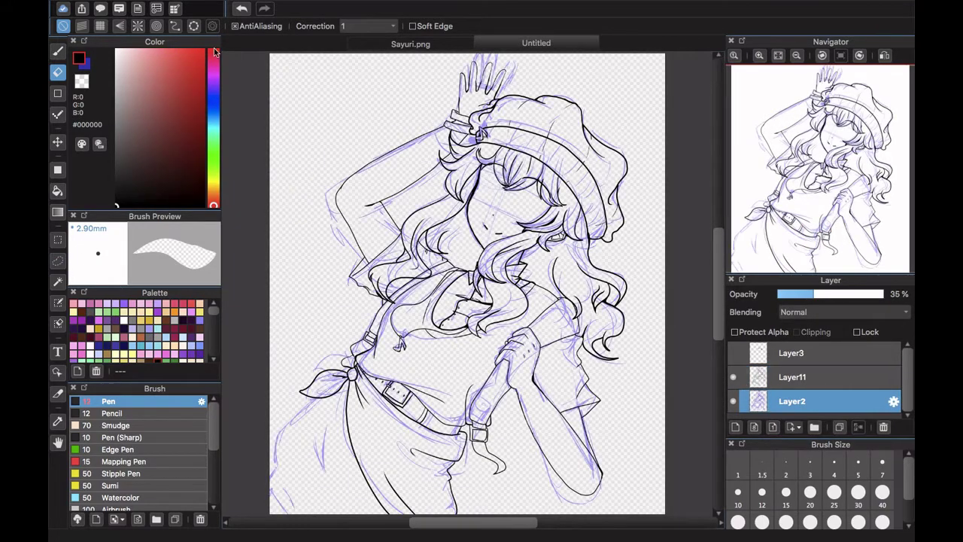
left_click(241, 10)
left_click(859, 428)
- On new Layer12 above Layer2, ink the skirt's outer contour and the straight fold lines behind the bow
left_click(794, 401)
left_click(736, 427)
left_click(759, 56)
left_click_drag(812, 177, 753, 225)
left_click(58, 51)
left_click_drag(507, 245, 390, 325)
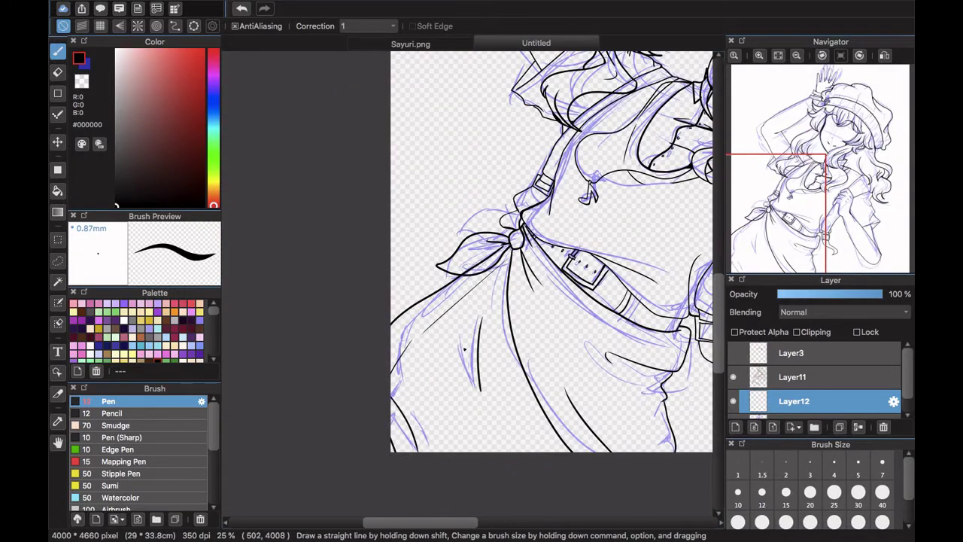
- Ink the forked fold on the outer part of the skirt and thicken the line where it branches
scroll(465, 347, "up", 2)
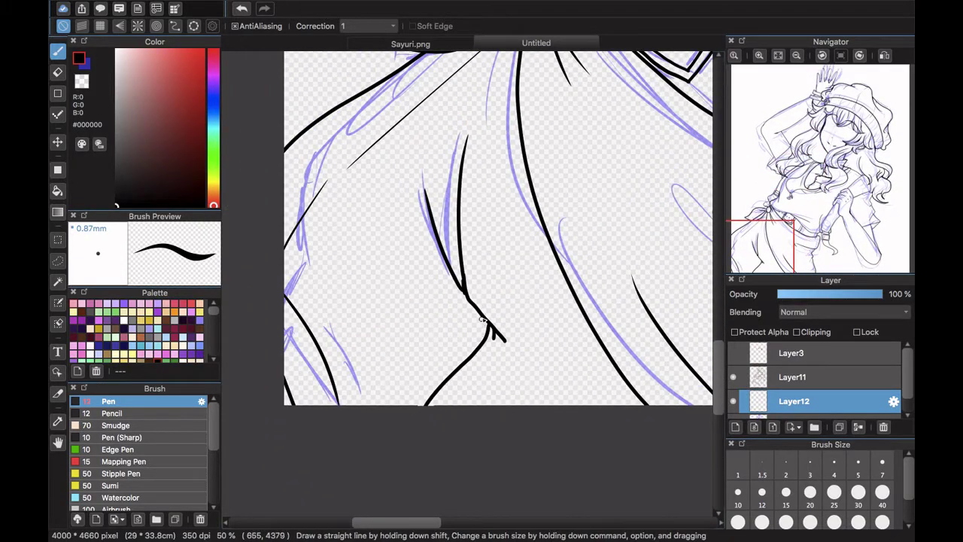
left_click_drag(763, 254, 758, 228)
left_click(772, 266)
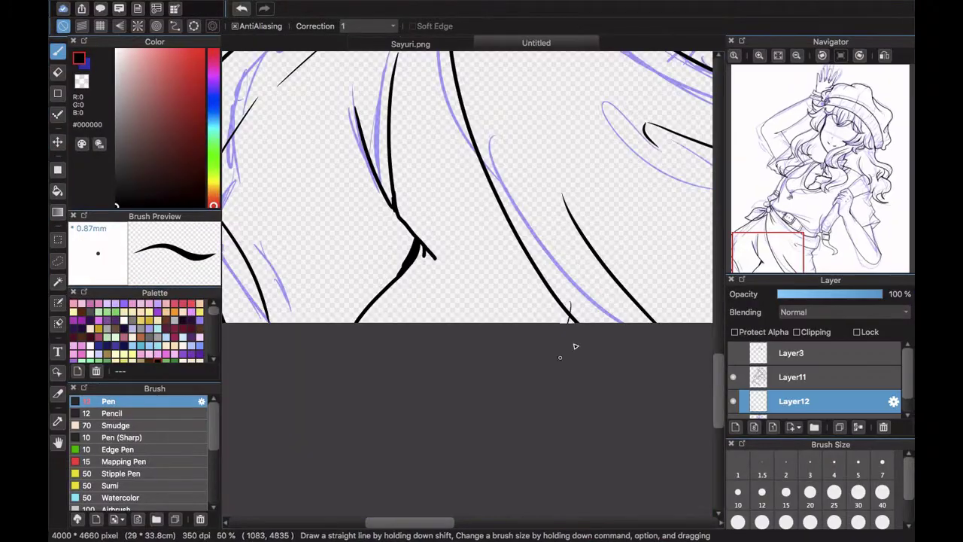
- Hide the Layer2 sketch and lower Layer12's opacity to 49% for erasing
scroll(574, 346, "down", 3)
scroll(782, 399, "down", 1)
left_click(733, 407)
left_click(829, 294)
left_click(58, 73)
- Erase the Layer12 skirt lines that cross the bow and restore the layer's opacity to 100%
left_click(759, 56)
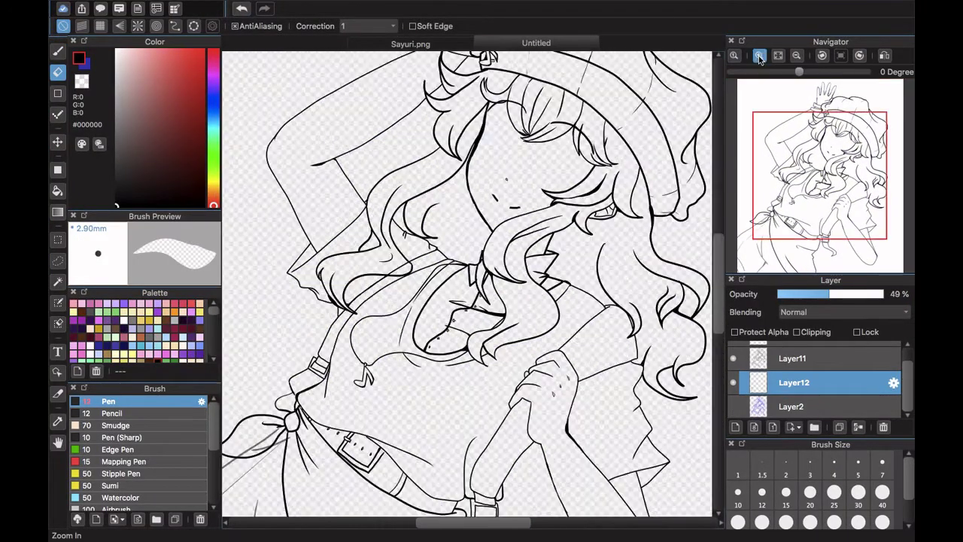
triple_click(759, 56)
left_click(816, 160)
scroll(527, 225, "down", 10)
scroll(527, 226, "left", 5)
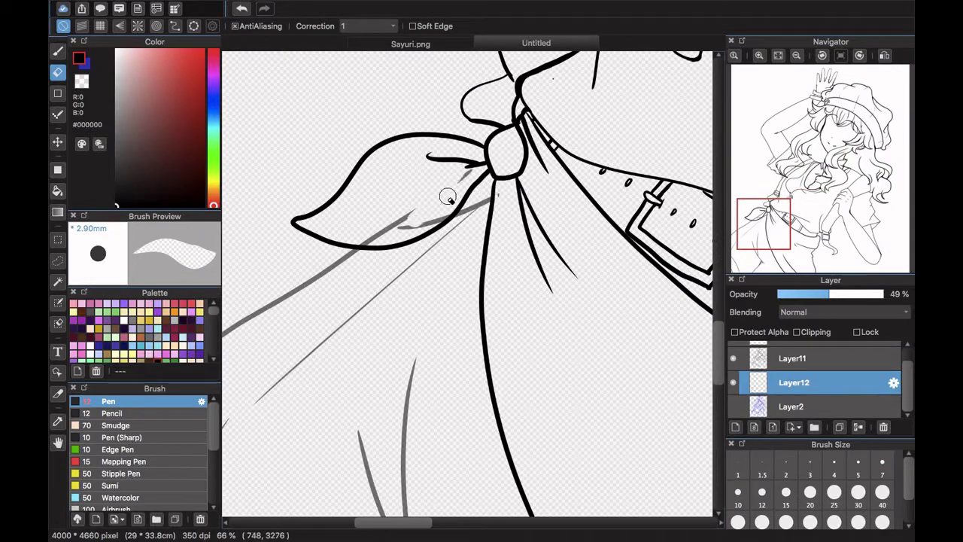
mouse_move(763, 224)
left_mouse_down()
mouse_move(794, 248)
mouse_move(759, 224)
mouse_move(795, 169)
left_mouse_up()
left_click(881, 294)
- Merge Layer11 down into Layer12
key("b")
left_click(792, 358)
left_click(857, 427)
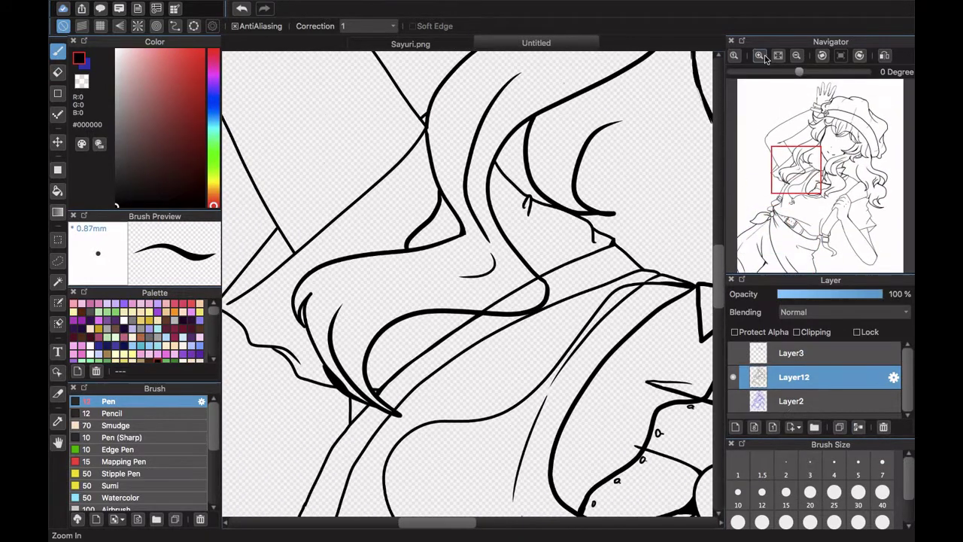
- Erase the shoulder strap line that crosses inside the hair curl, using a 0.51 mm eraser
triple_click(759, 56)
left_click(58, 72)
left_click(882, 463)
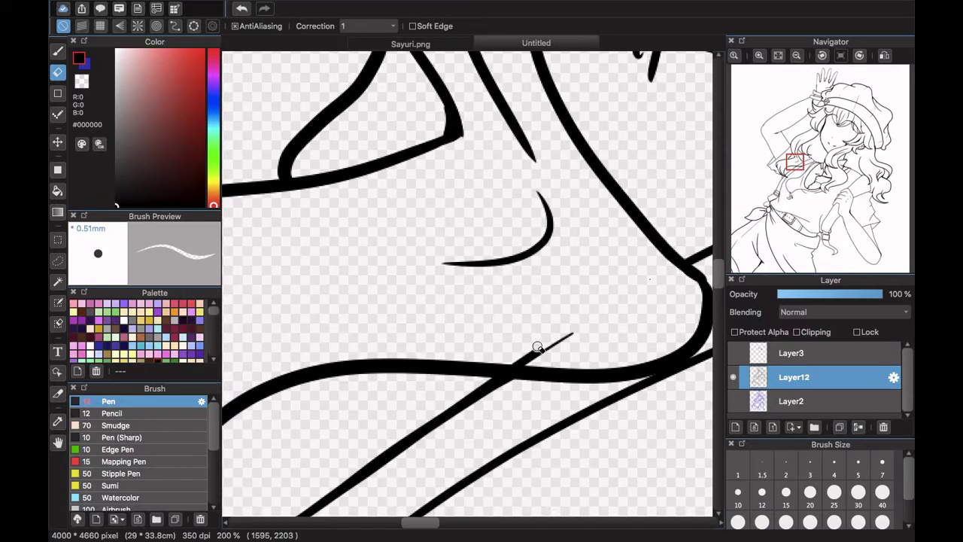
key("b")
- Mirror the canvas view horizontally and add Layer13 above Layer2
left_click(884, 56)
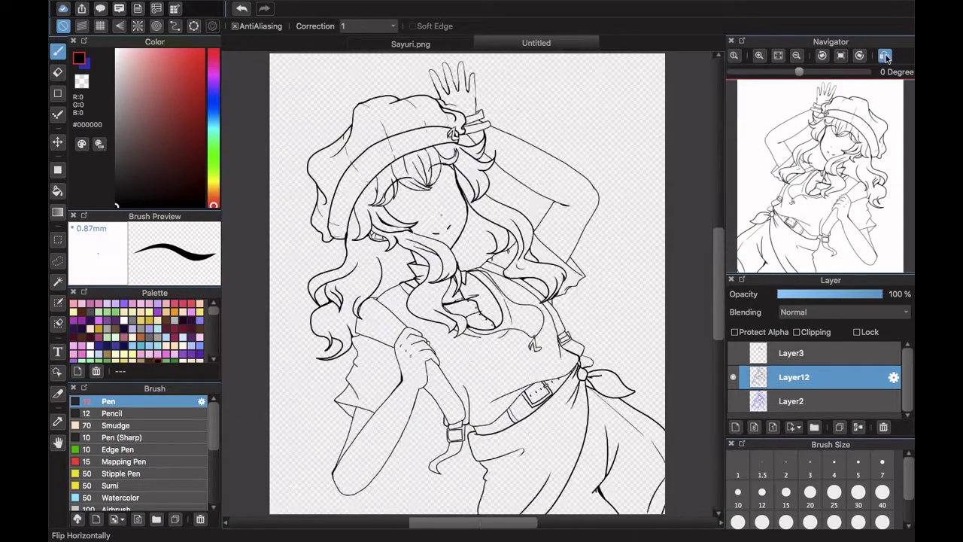
left_click(797, 401)
left_click(735, 427)
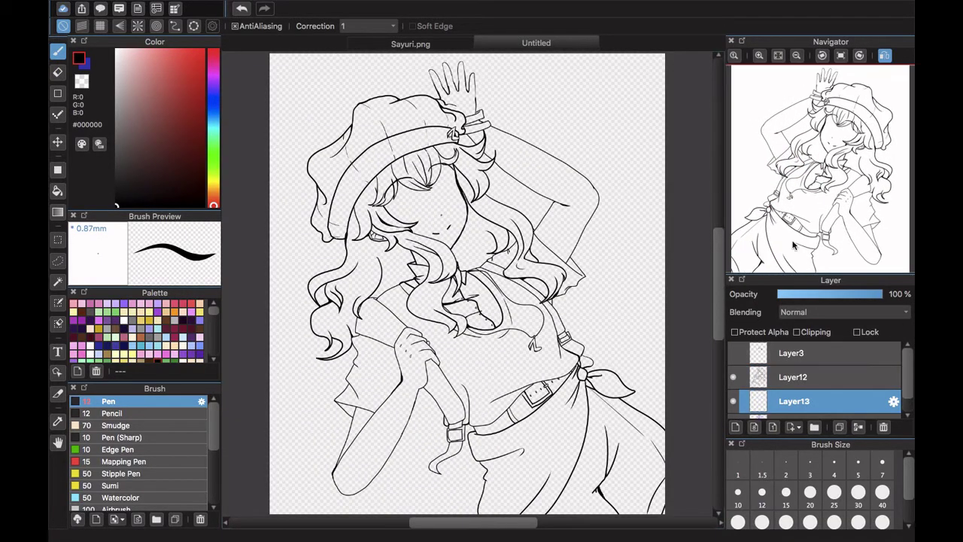
triple_click(759, 55)
left_click(797, 209)
left_click_drag(797, 218, 829, 226)
left_click_drag(346, 376, 400, 294)
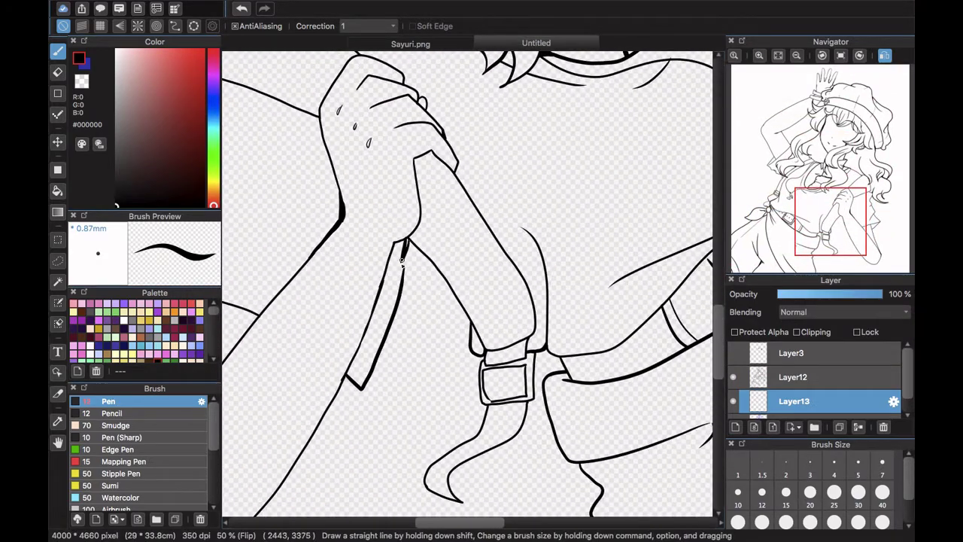
left_click(884, 56)
- Flip the whole image horizontally and show the Layer2 sketch
left_click(204, 6)
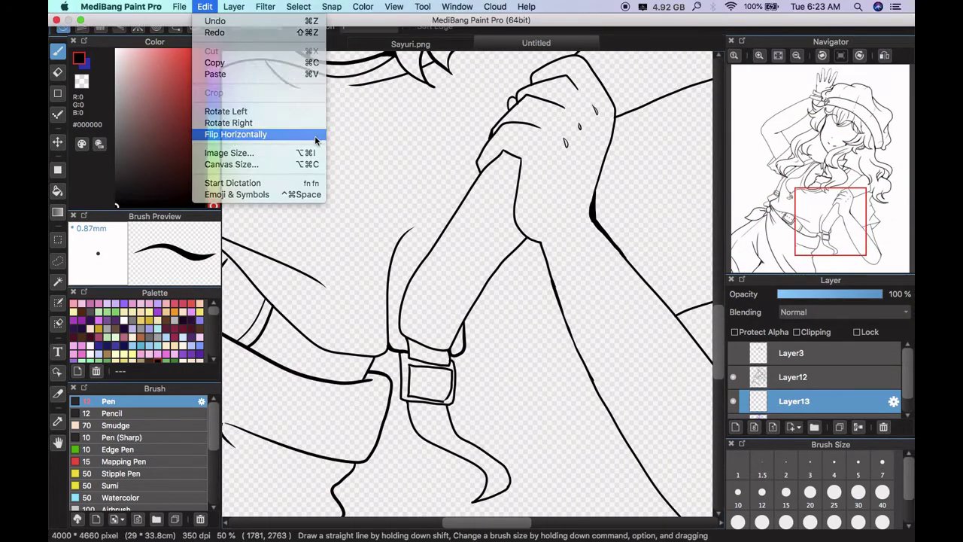
left_click(315, 135)
left_click_drag(810, 220, 796, 224)
scroll(873, 385, "down", 2)
left_click(733, 406)
- On Layer13, ink the hanging cloth flap beside the forearm and erase its hem ends that overrun the arm line
left_click_drag(478, 235, 554, 327)
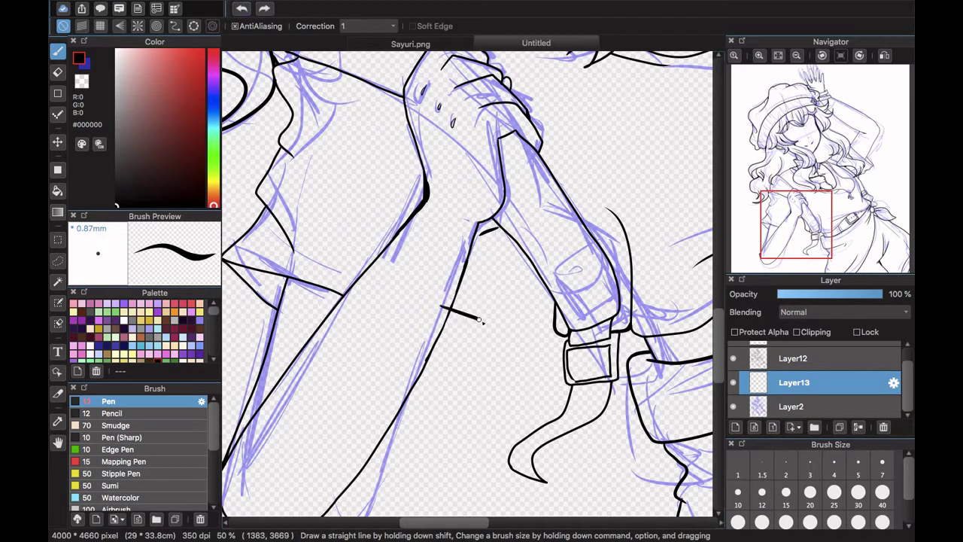
left_click(57, 72)
key("ctrl+plus")
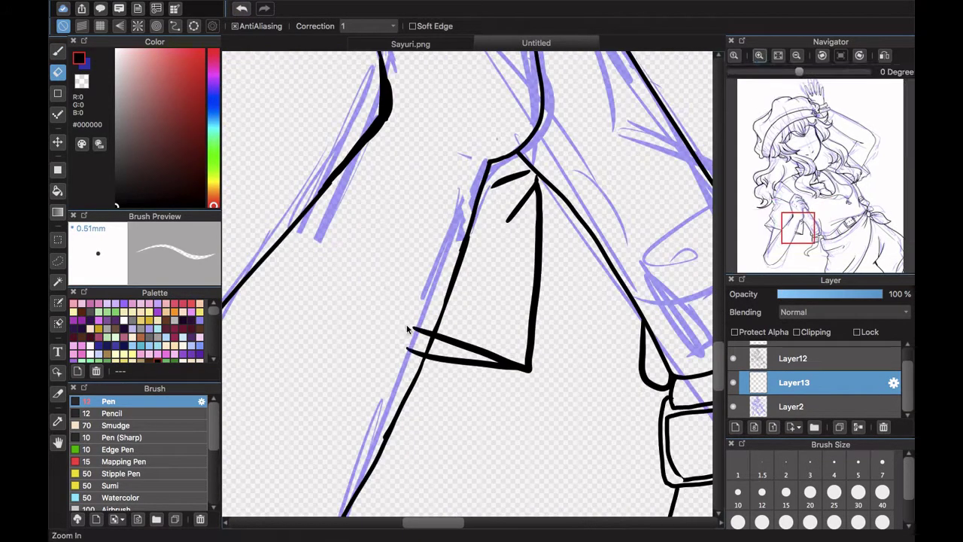
- Ink the small fold along the strap and the curve from the flap to the strap buckle, and clean up the overrun
key("b")
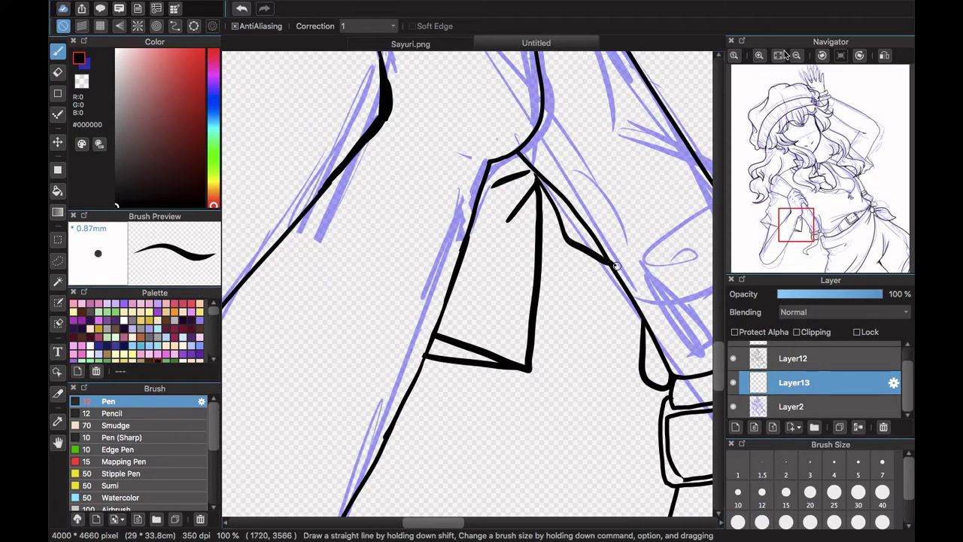
left_click(803, 239)
left_click_drag(569, 290, 454, 134)
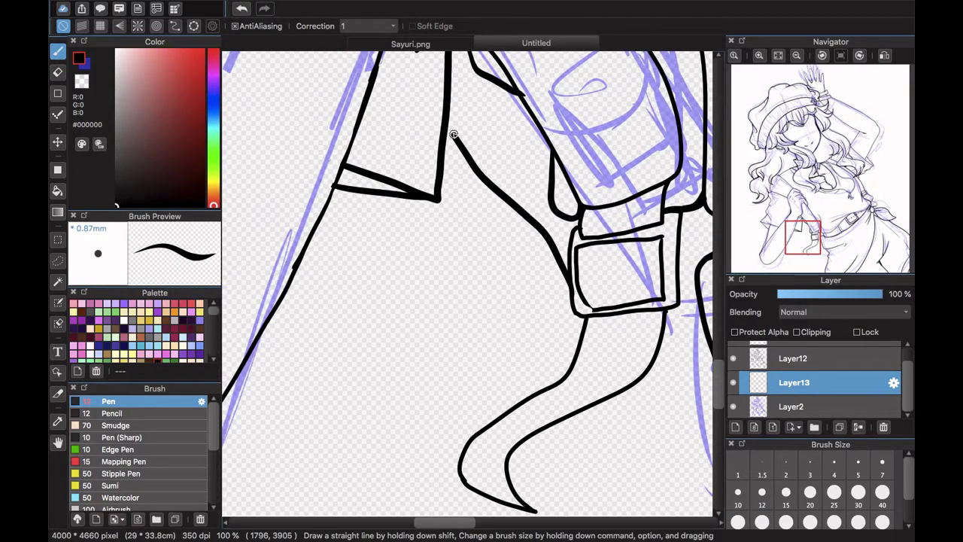
key("e")
left_click_drag(522, 85, 531, 98)
left_click(778, 56)
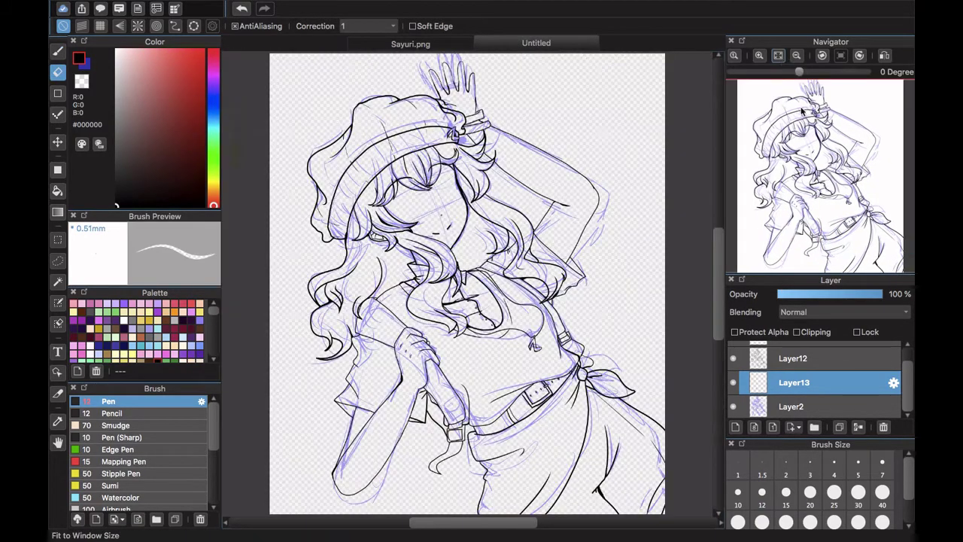
- Merge Layer12 down into Layer13 and add Layer14 above Layer2
left_click(836, 361)
left_click(858, 426)
left_click(834, 401)
left_click(736, 427)
- On Layer14, ink a long hanging curve from the forearm, below the strap tail, across to the skirt
left_click(58, 51)
left_click(821, 238)
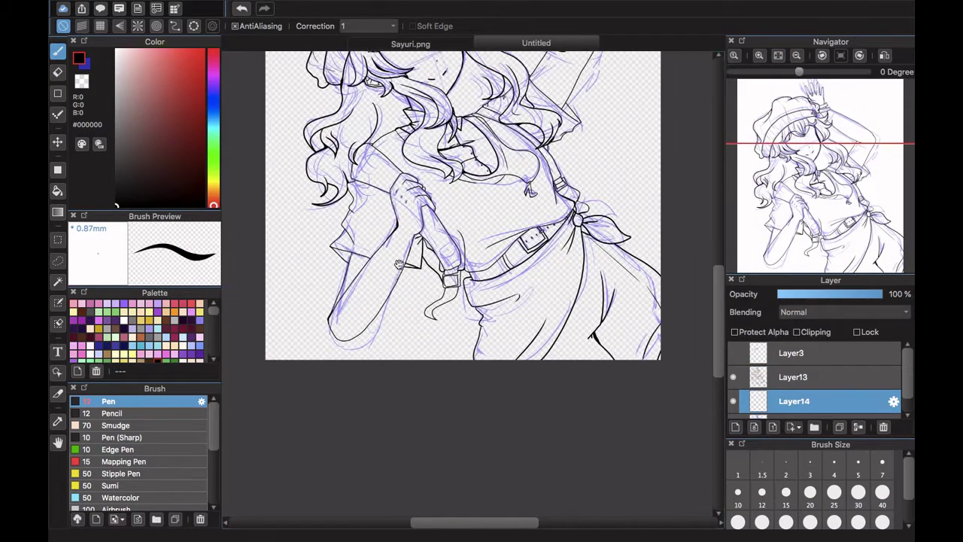
left_click_drag(397, 261, 490, 317)
- Hide the Layer2 sketch and lower Layer14's opacity to 54% for erasing
left_click(58, 72)
scroll(893, 378, "down", 2)
left_click(733, 406)
left_click(834, 294)
- Erase the ends of the Layer14 hanging curve that overrun the skirt contour and the forearm line
left_click(759, 56)
left_click(758, 56)
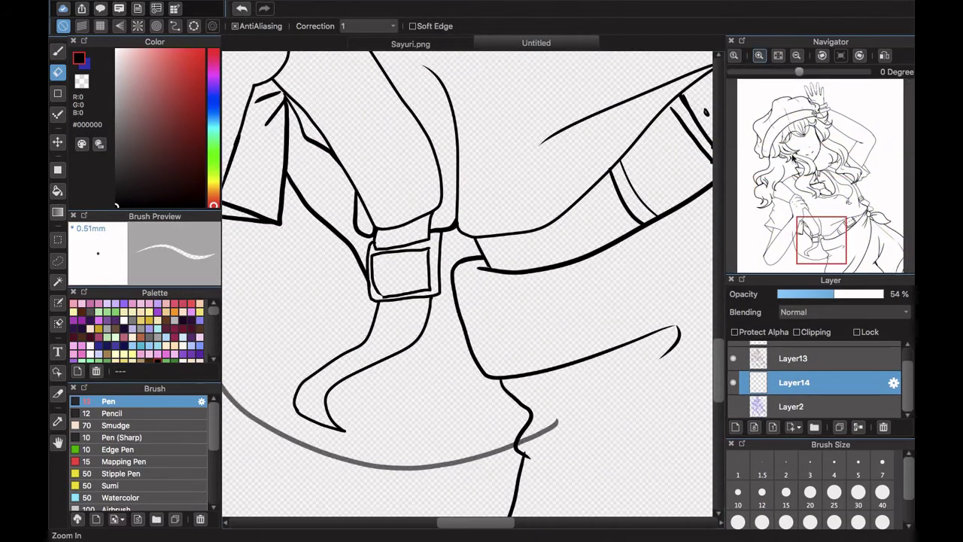
left_click(828, 359)
left_click(242, 9)
left_click(759, 56)
left_click_drag(818, 248, 821, 266)
left_click_drag(569, 150, 578, 155)
left_click(819, 382)
left_click(858, 493)
left_click_drag(824, 262, 786, 229)
left_click_drag(514, 270, 506, 357)
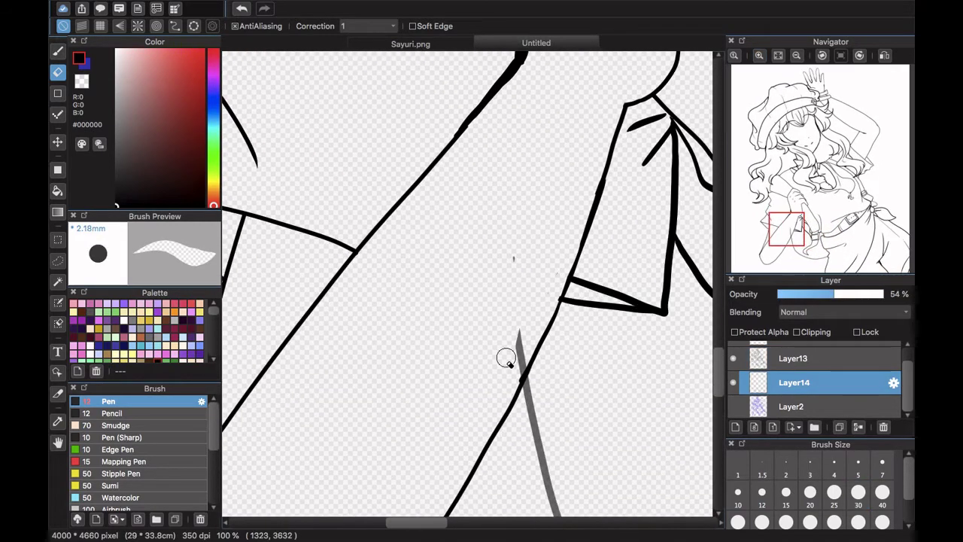
left_click(788, 361)
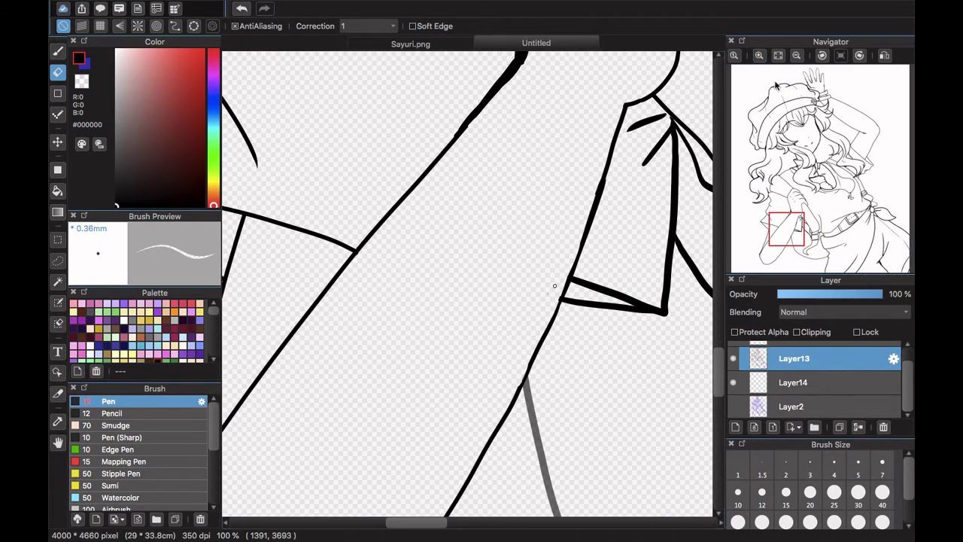
- On Layer14, ink a short finishing stroke on the cloth hanging beside the forearm
key("ctrl+0")
left_click(842, 379)
key("b")
left_click(759, 56)
left_click(759, 56)
left_click(759, 55)
left_click_drag(820, 194, 811, 245)
left_click_drag(316, 336, 348, 325)
left_click(777, 56)
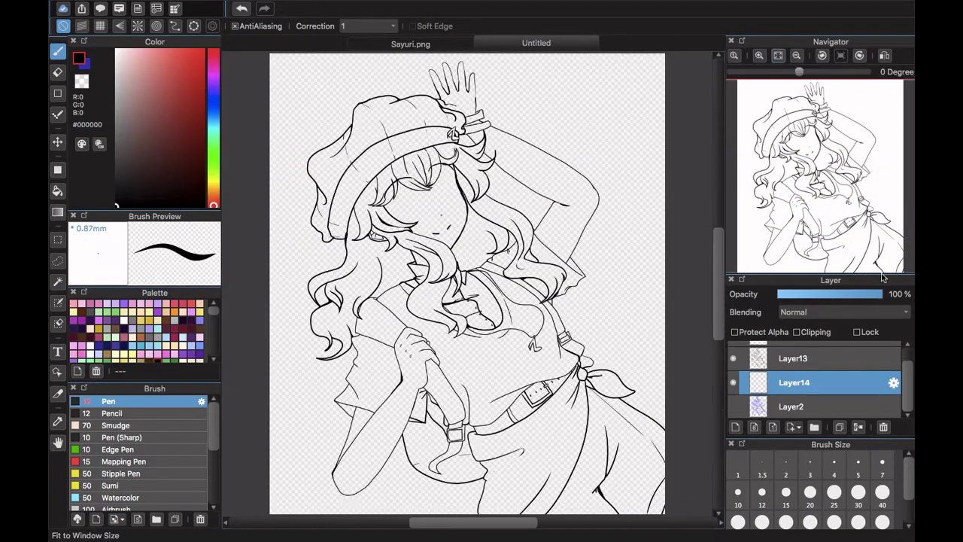
- Merge Layer13 down into Layer14, and add a clipping layer above the shown Layer3 eyes
left_click(832, 355)
left_click(858, 426)
left_click(733, 353)
left_click(786, 354)
left_click(737, 427)
left_click(796, 332)
- Sample the pale iris colour #D3C6D0 in Sayuri.png with its Layer2 notes hidden, and return to the Untitled drawing
left_click(394, 42)
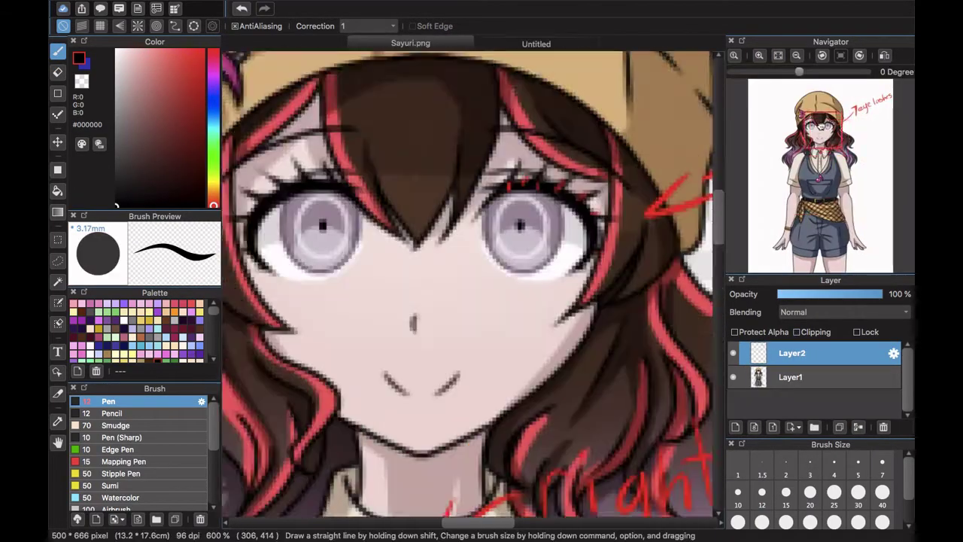
left_click(827, 136)
left_click(733, 353)
left_click(58, 422)
left_click(490, 174)
left_click(58, 50)
left_click(562, 45)
- Airbrush the outer lash corners and lower iris lines with #D3C6D0 on the clipping layer so they fade
left_click(759, 55)
left_click(759, 56)
left_click(759, 55)
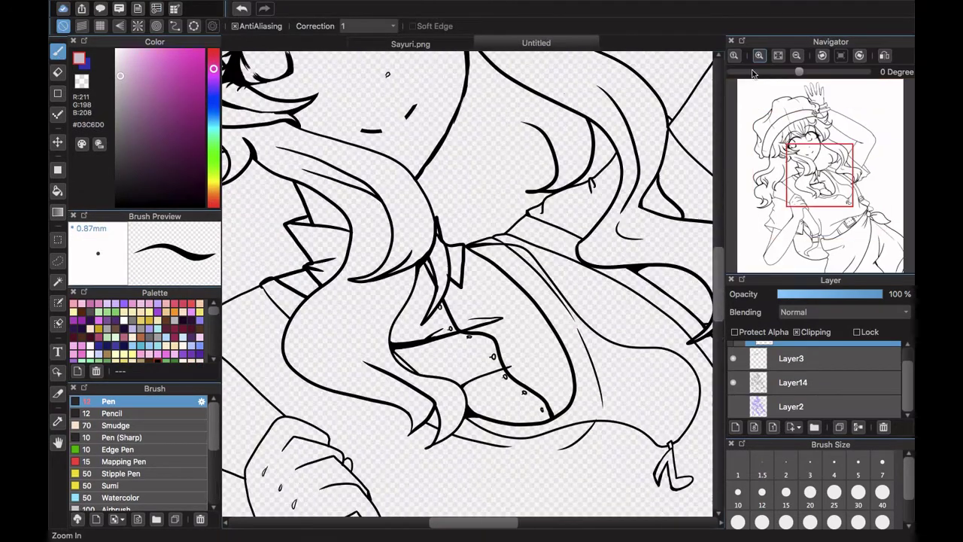
left_click(148, 507)
left_click_drag(818, 172, 806, 142)
left_click_drag(466, 282, 519, 290)
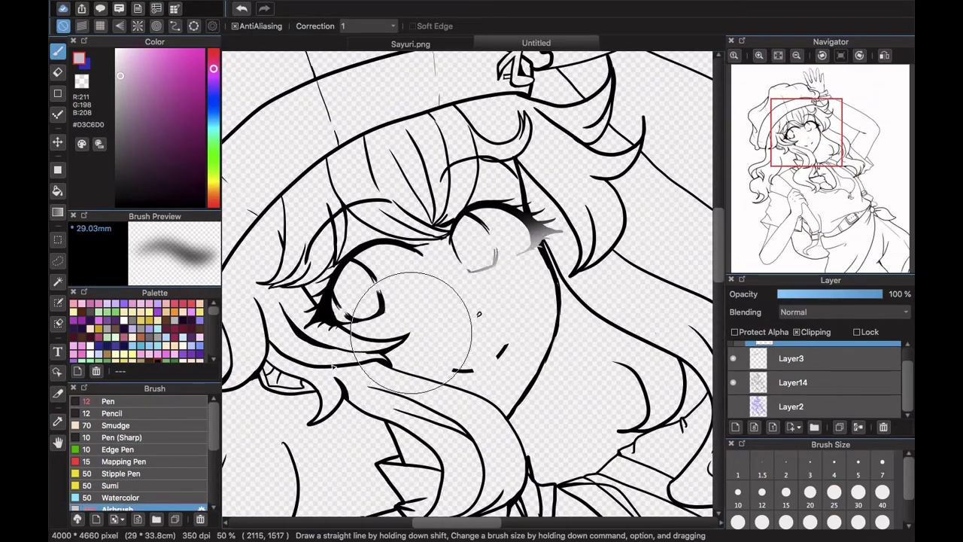
- Lower the clipping layer's opacity to 81% and merge the eye layers down into Layer14
left_click(107, 401)
left_click(778, 55)
left_click(844, 295)
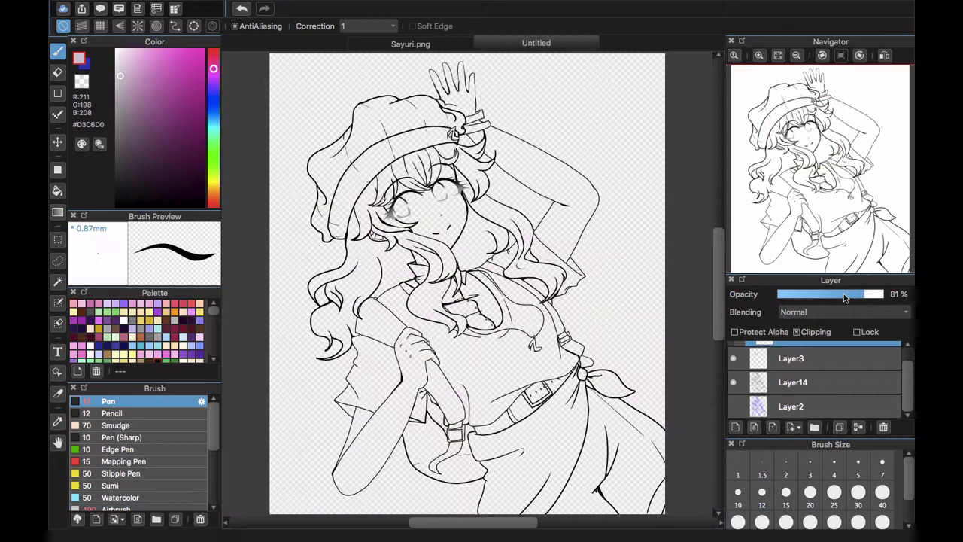
left_click(858, 427)
- Flip the canvas horizontally and add Layer15 above the Layer2 sketch
left_click(203, 7)
left_click(258, 133)
left_click(752, 378)
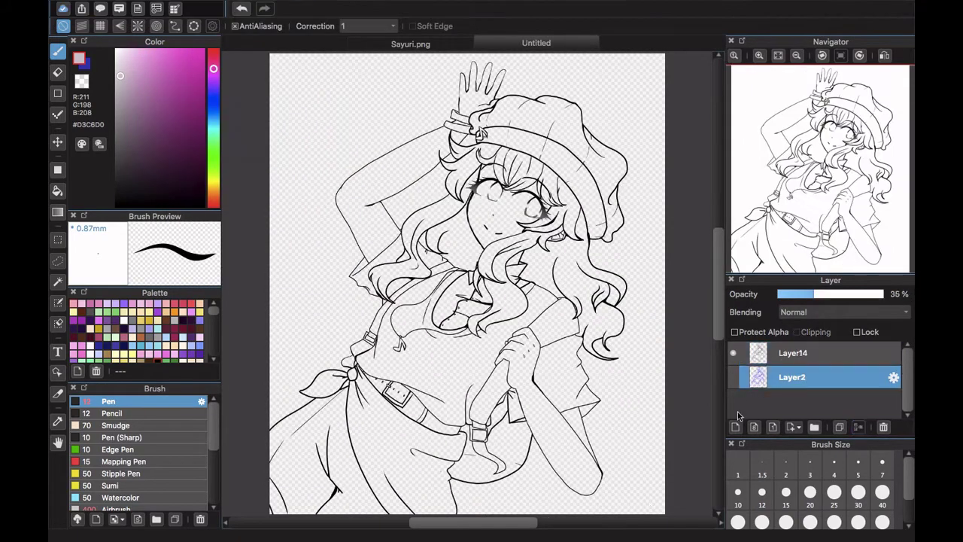
left_click(734, 426)
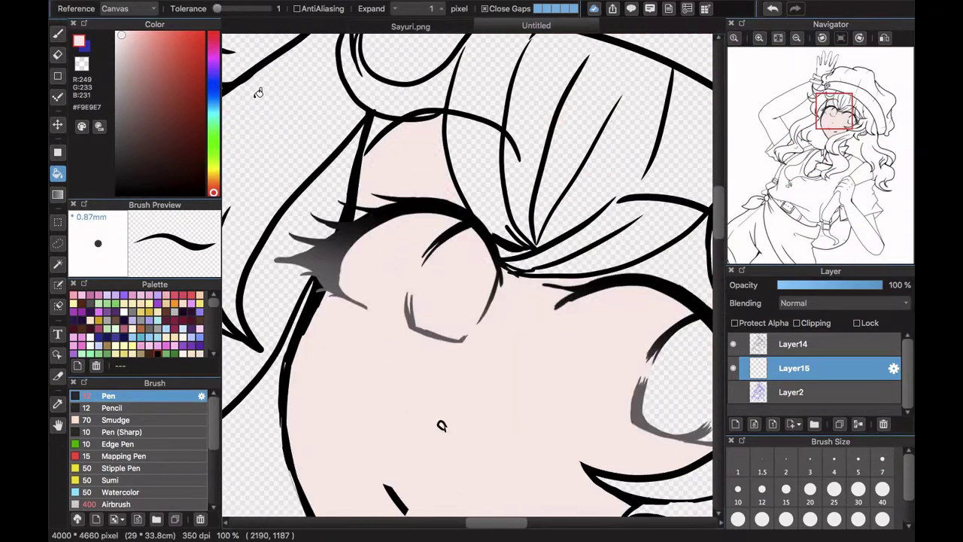
- Fill the face with skin colour #F9E9E7 on Layer15 and tidy its edges with the brush and eraser
key("b")
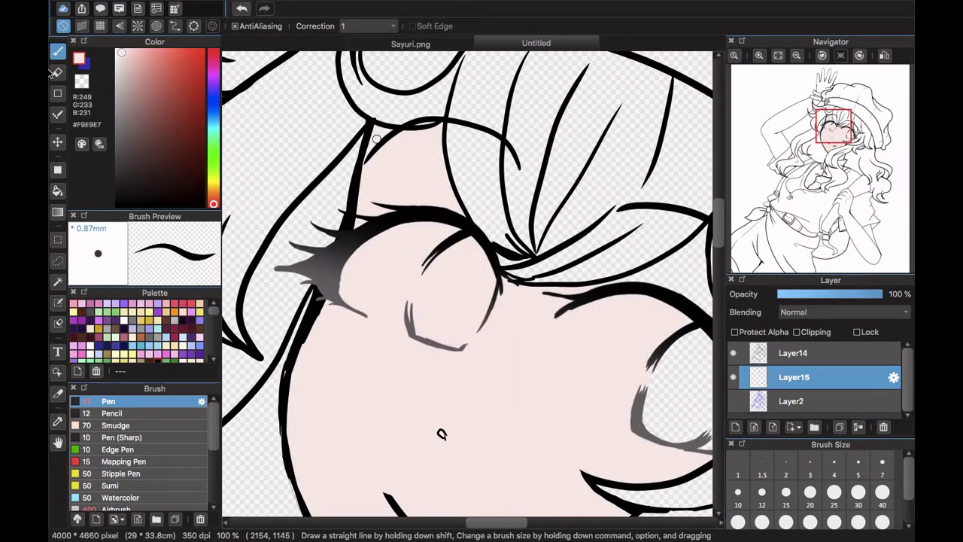
left_click(57, 72)
key("b")
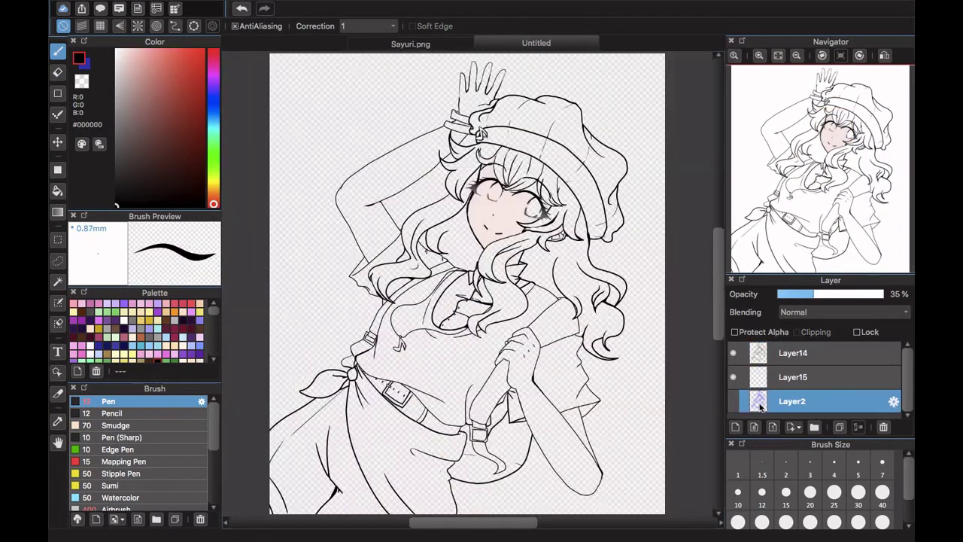
- Add a black-filled Layer16 above Layer2 at 49% opacity as a dark backing, and reselect Layer15
left_click(736, 426)
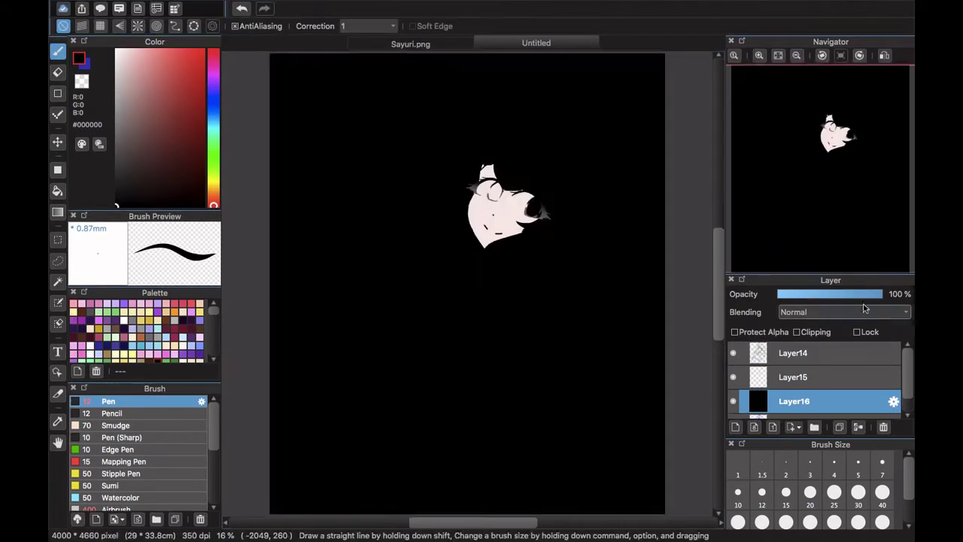
left_click(793, 368)
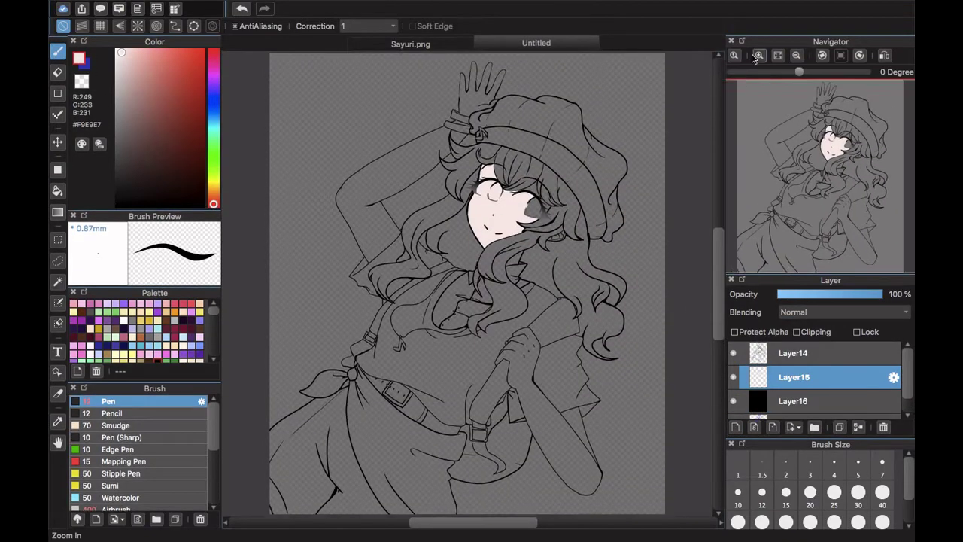
- Touch up the face fill on Layer15 and fill the sections of the ear with skin colour #F9E9E7
scroll(399, 202, "up", 5)
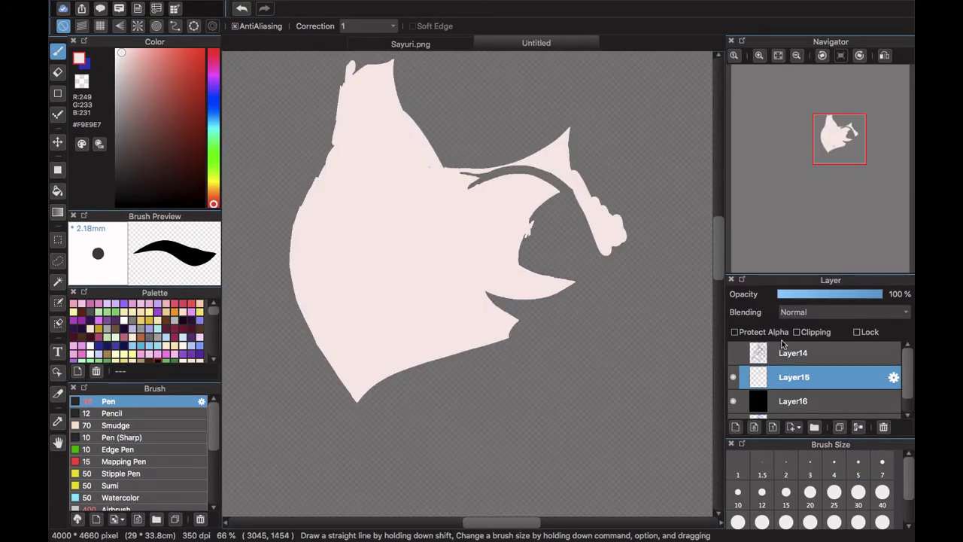
left_click(733, 352)
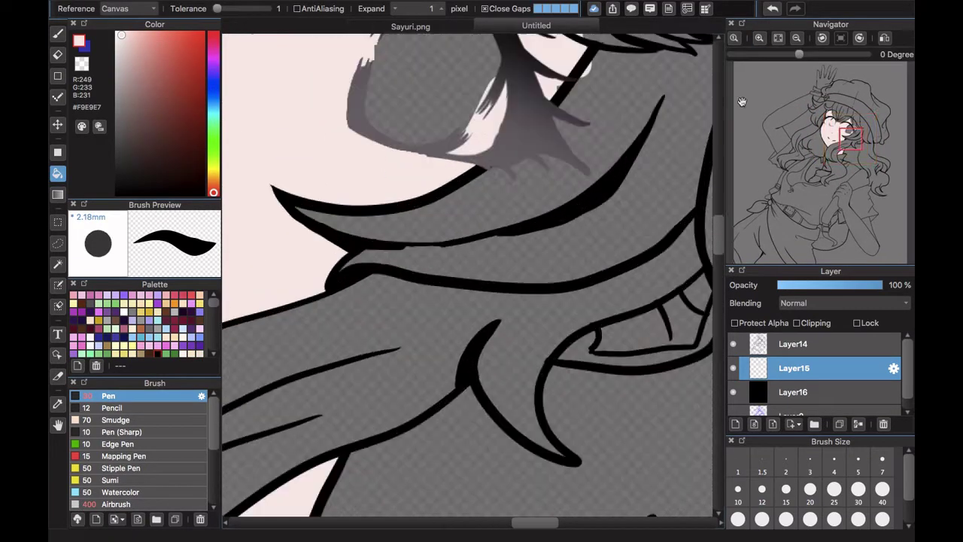
left_click(633, 331)
left_click(577, 352)
left_click(687, 312)
left_click(700, 285)
- Brush skin colour into the gaps beside the eye, and fill both arms and hands with #F9E9E7 on Layer15
left_click(846, 133)
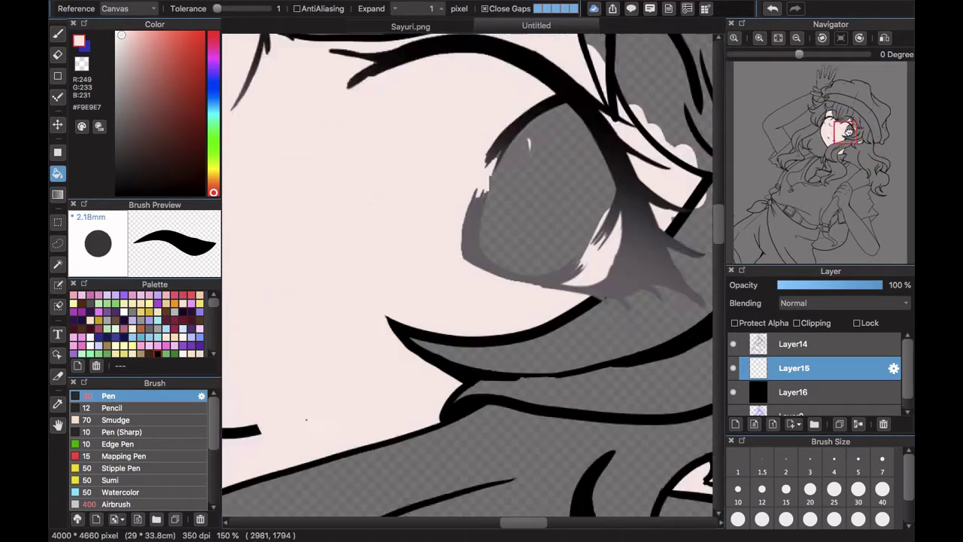
left_click(858, 141)
key("b")
left_click_drag(531, 292, 558, 274)
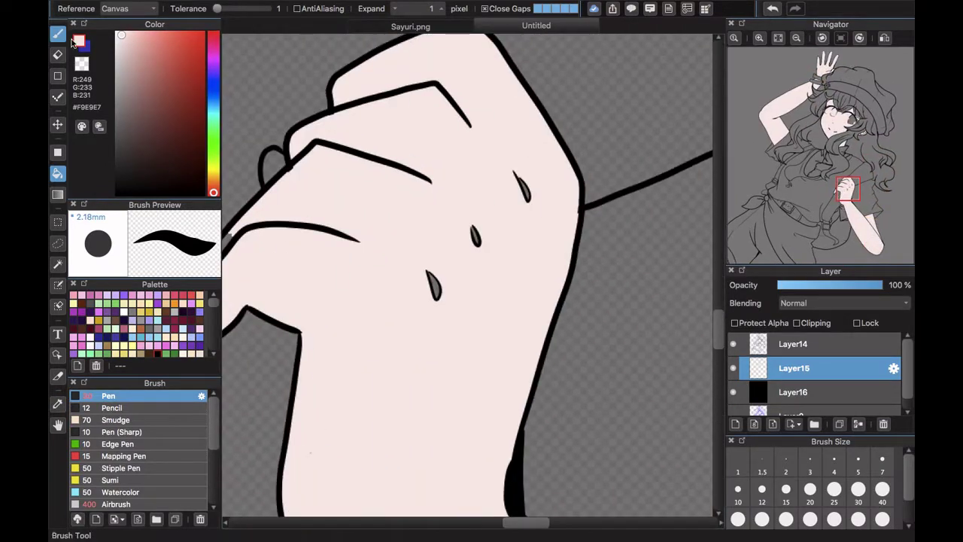
left_click(59, 35)
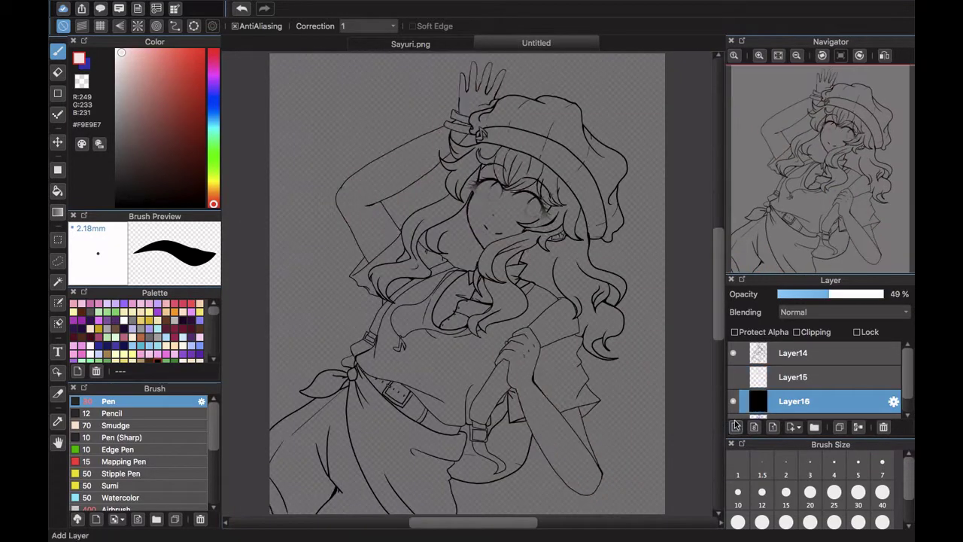
- Add Layer17 above the hidden Layer15 skin and sample the hair brown #543B2F from Sayuri.png
left_click(735, 426)
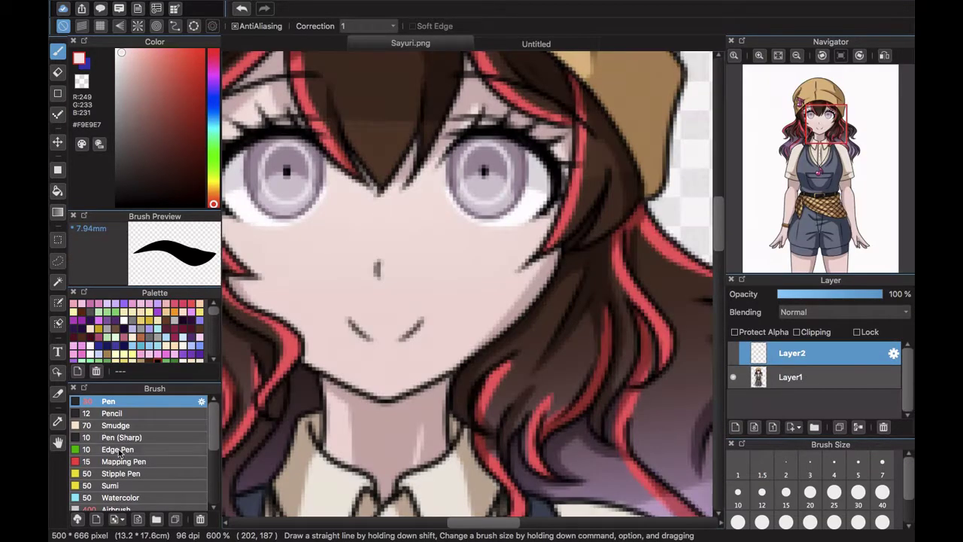
left_click(58, 421)
left_click(524, 305)
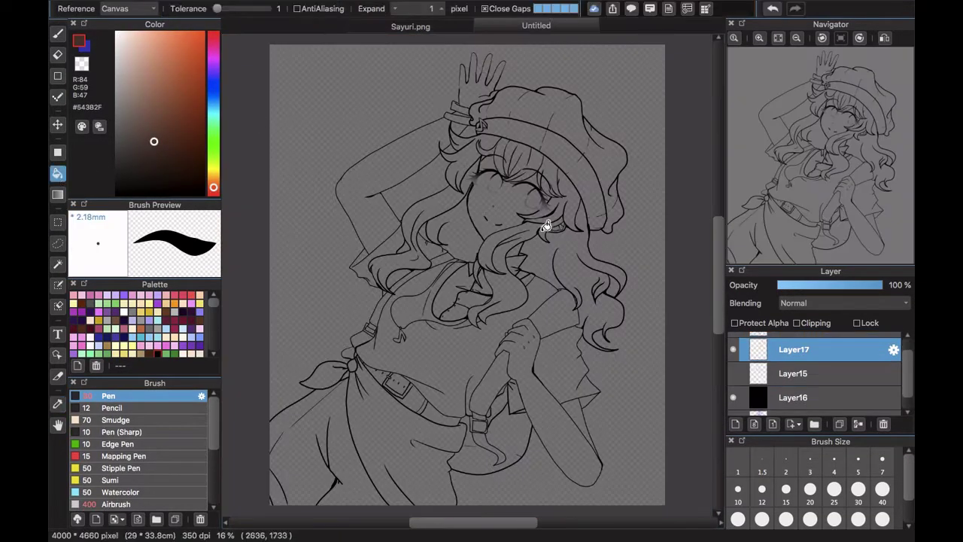
- On Layer17, fill the long hair and side bangs on the ear side of the face with brown #543B2F
left_click(549, 221)
left_click(759, 37)
left_click(759, 37)
scroll(527, 289, "up", 5)
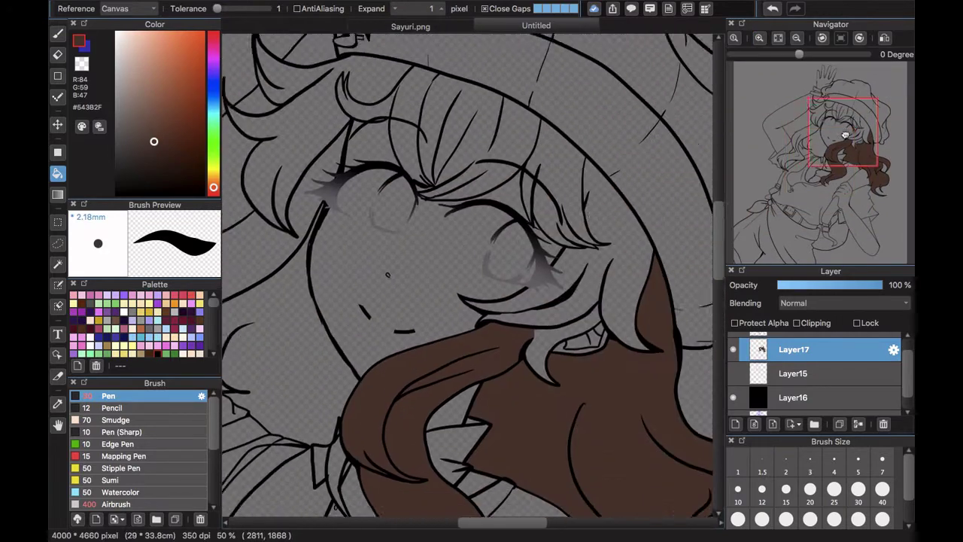
left_click(564, 220)
key("b")
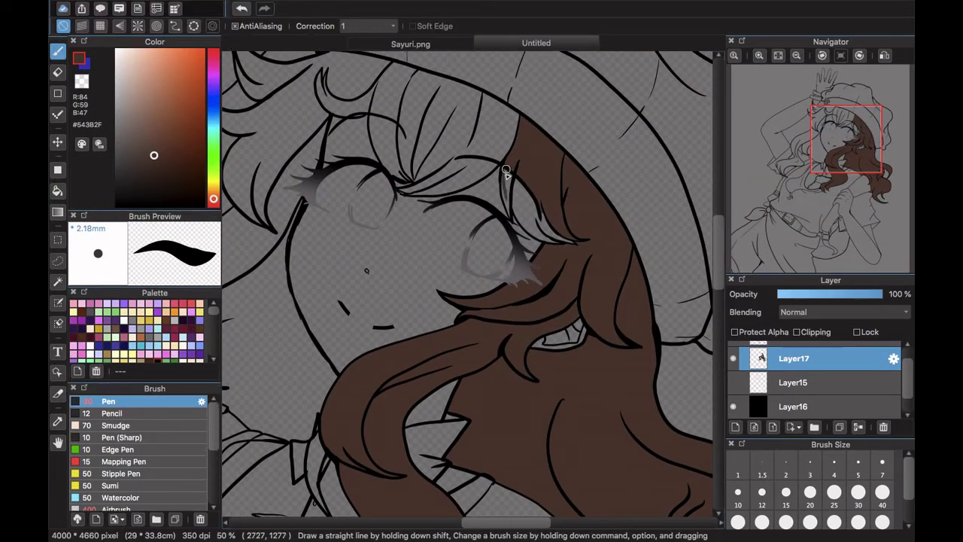
scroll(506, 214, "up", 6)
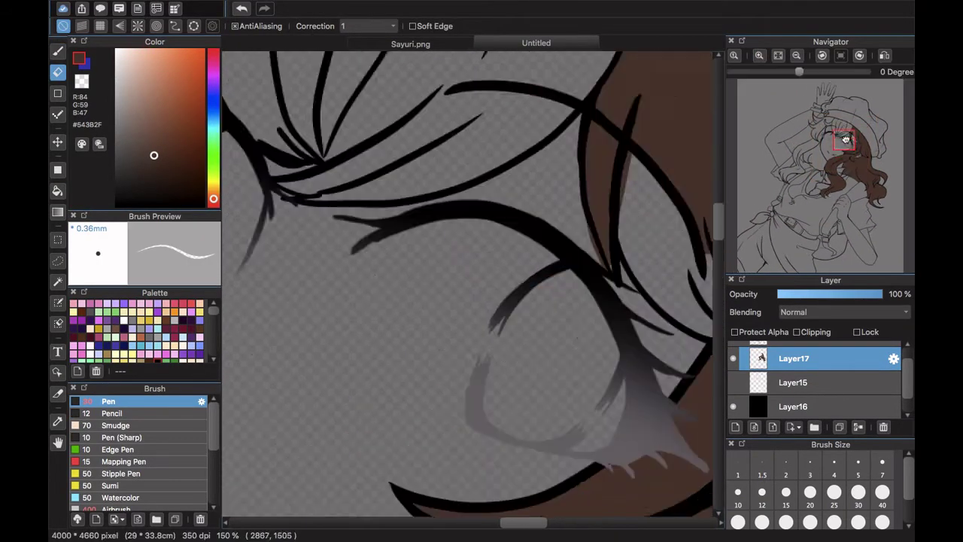
left_click(58, 191)
left_click(581, 365)
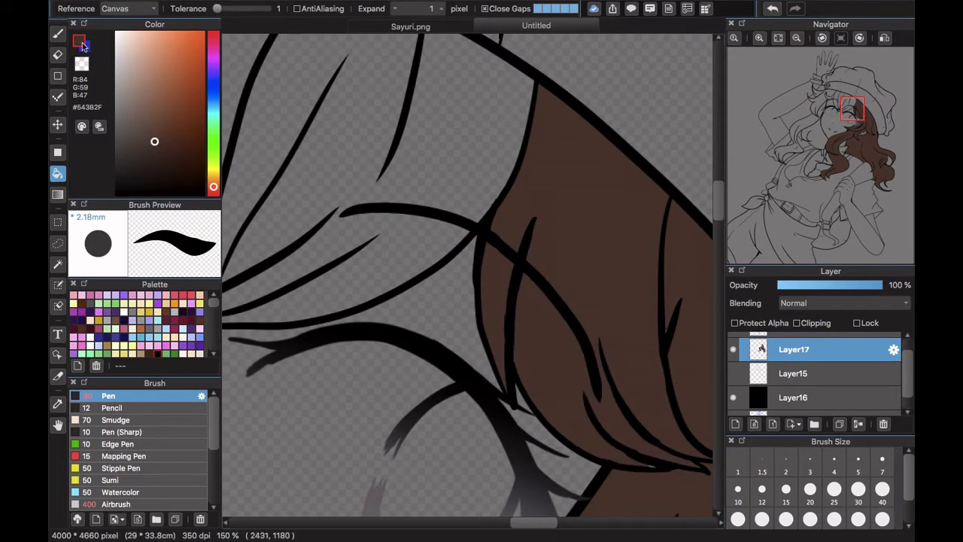
- Brush brown into the unfilled gaps of the ear-side hair on Layer17 and erase spill down to the collar
key("b")
left_click_drag(864, 167, 861, 186)
left_click_drag(548, 255, 565, 299)
mouse_move(861, 186)
left_mouse_down()
mouse_move(841, 162)
mouse_move(829, 163)
left_mouse_up()
left_click(58, 72)
left_click_drag(907, 376, 905, 351)
left_click(842, 353)
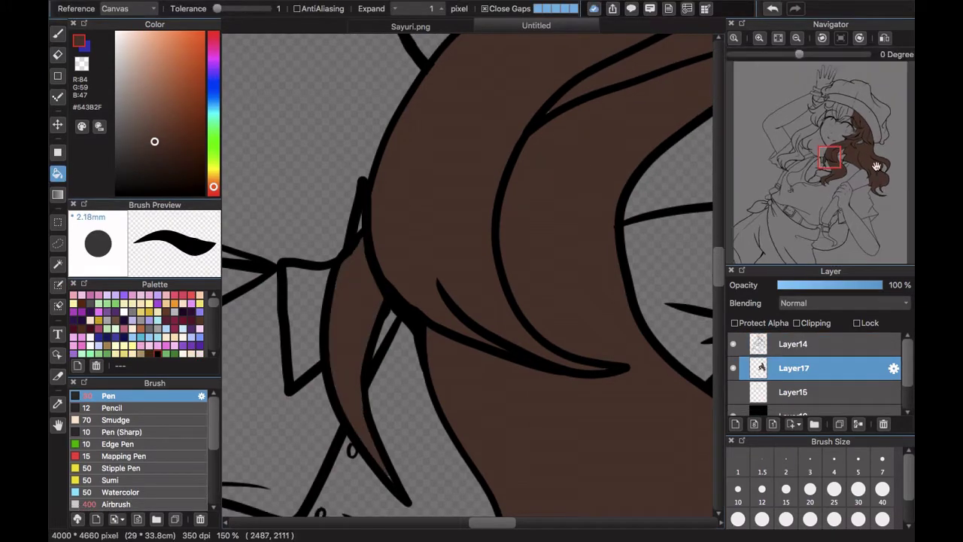
- Fill the fringe, the curled front strand and the hair beside the raised arm with brown #543B2F
key("super+minus")
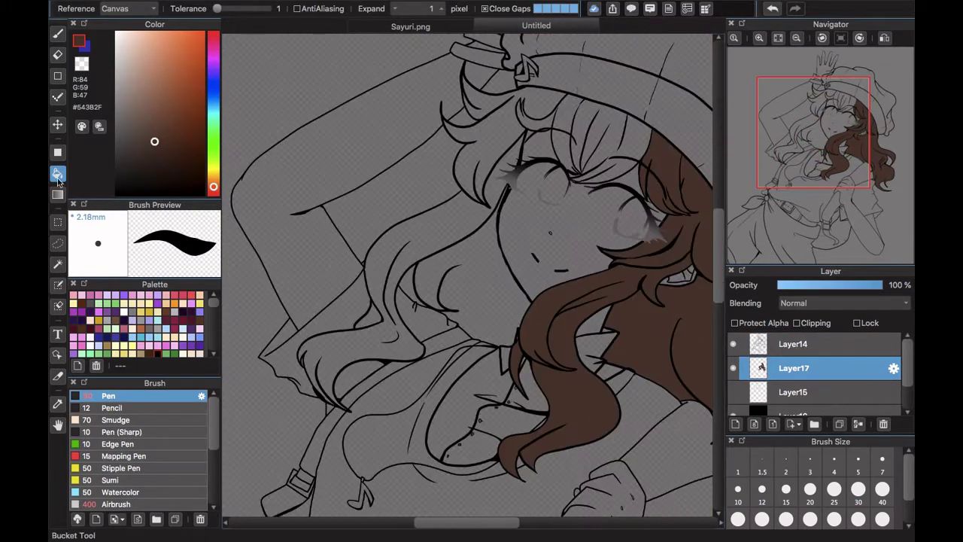
left_click(444, 218)
left_click(399, 279)
left_click(379, 338)
left_click(619, 128)
left_click(625, 161)
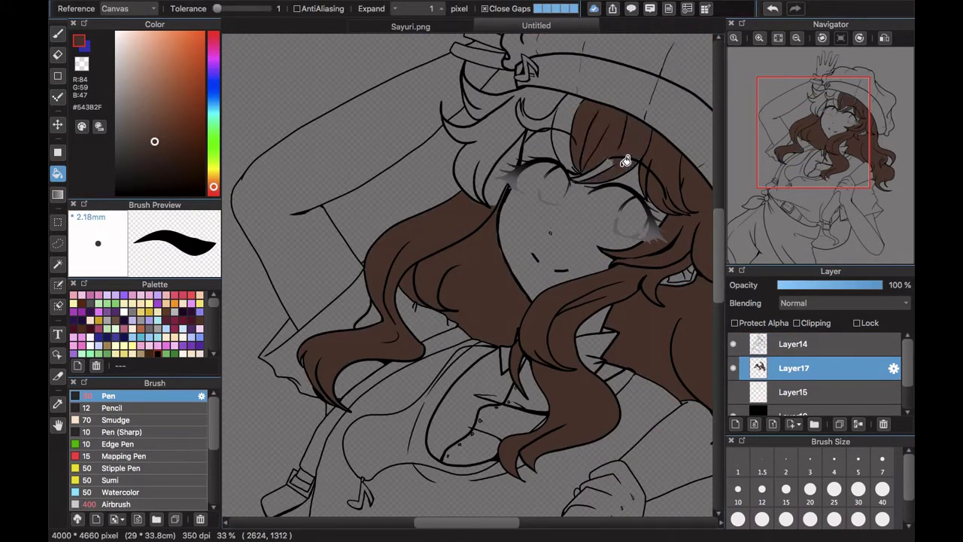
left_click(489, 165)
left_click(535, 109)
left_click(489, 99)
- Erase the brown spill along the forehead and cheek edge near the eye on the raised-arm side
key("b")
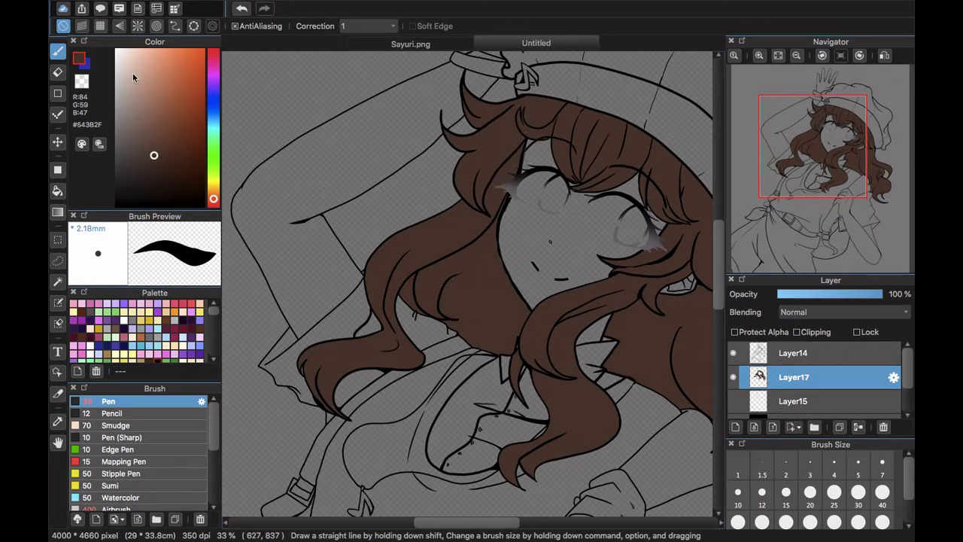
left_click(57, 72)
left_click(759, 56)
left_click(759, 56)
left_click(759, 56)
left_click(759, 56)
left_click_drag(815, 154, 825, 136)
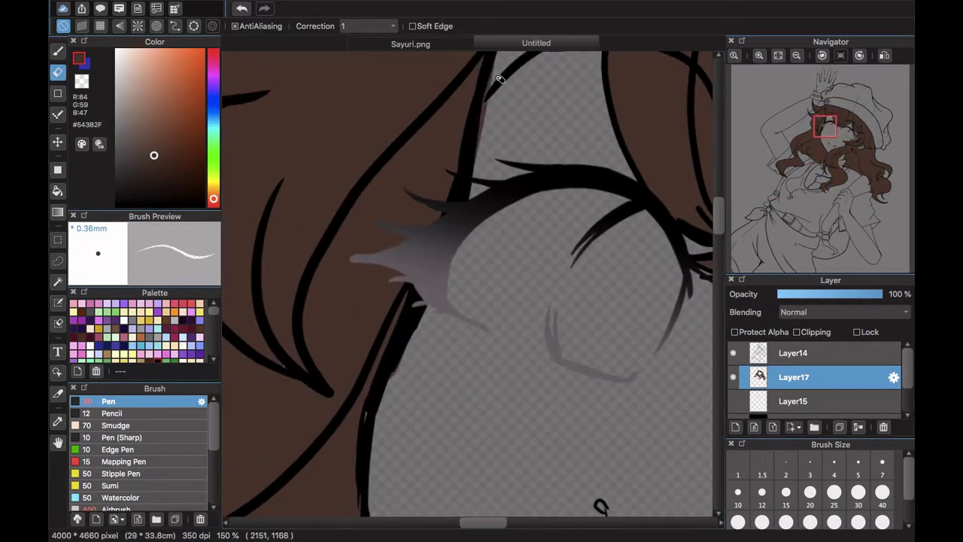
left_click_drag(414, 331, 393, 373)
- Brush brown into the small gaps between the hair strands and the cheek outline on Layer17
left_click(58, 51)
mouse_move(825, 137)
left_mouse_down()
mouse_move(823, 154)
mouse_move(856, 166)
mouse_move(860, 155)
mouse_move(870, 188)
mouse_move(860, 154)
mouse_move(844, 151)
mouse_move(825, 114)
mouse_move(809, 110)
mouse_move(799, 157)
mouse_move(781, 173)
mouse_move(812, 195)
mouse_move(850, 187)
mouse_move(835, 162)
mouse_move(810, 147)
mouse_move(808, 161)
mouse_move(859, 154)
mouse_move(809, 153)
mouse_move(816, 136)
left_mouse_up()
left_click(434, 333)
left_click(450, 428)
key("e")
key("b")
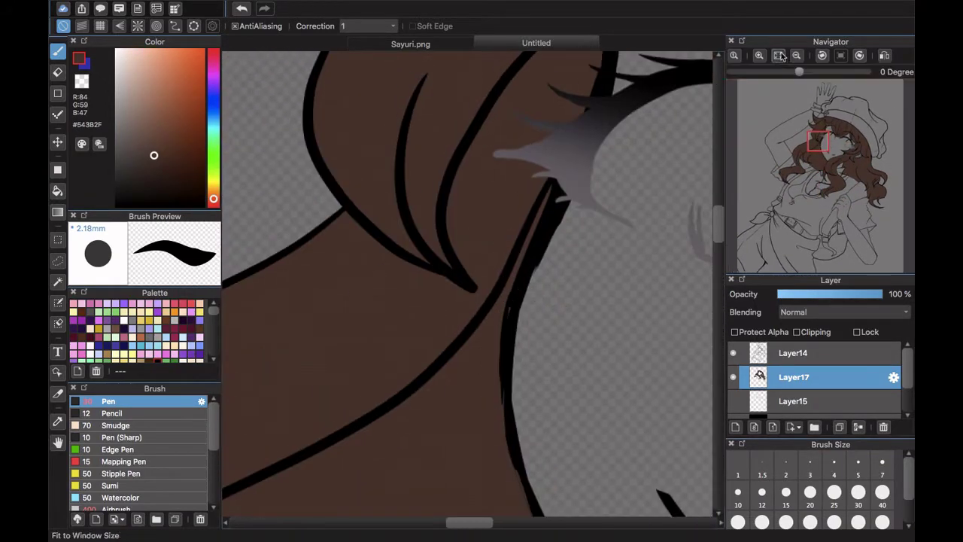
- Add Layer18 clipped to Layer17, sample the hair-end purple from Sayuri.png and adjust it to #7A4977
left_click(778, 55)
left_click(736, 426)
left_click(796, 331)
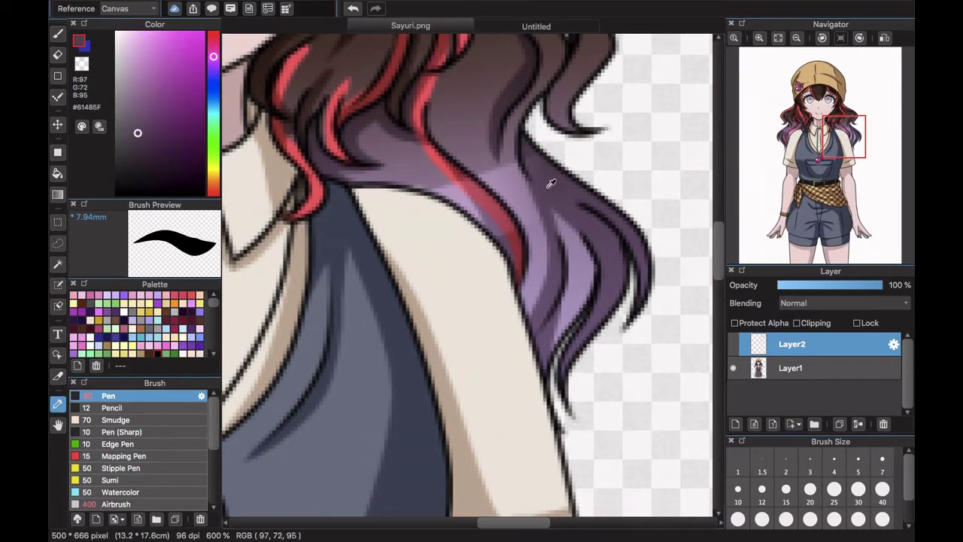
left_click(214, 73)
left_click(137, 147)
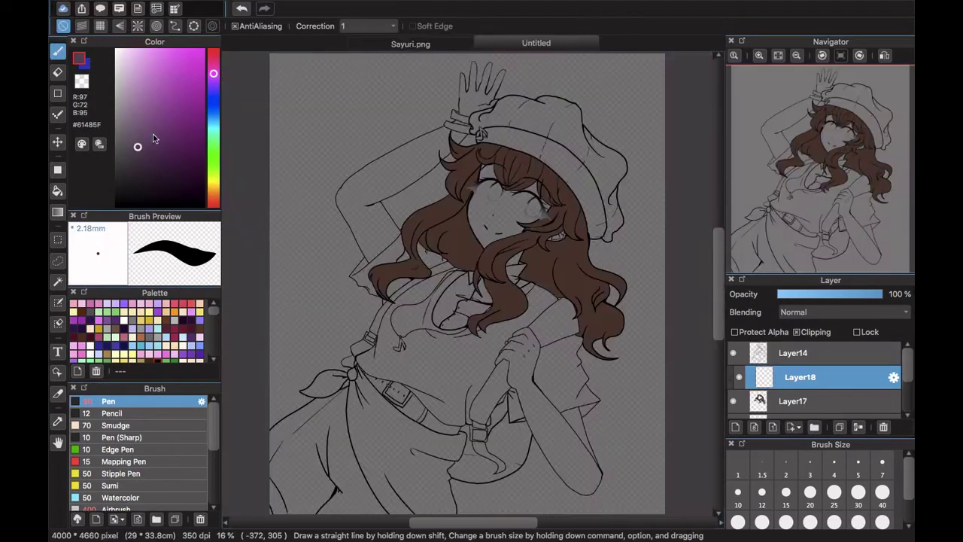
left_click(150, 131)
- Airbrush the lower lengths of the hair with purple #7A4977 at brush size 1000 on Layer18
left_click(120, 509)
scroll(896, 494, "down", 5)
left_click(786, 513)
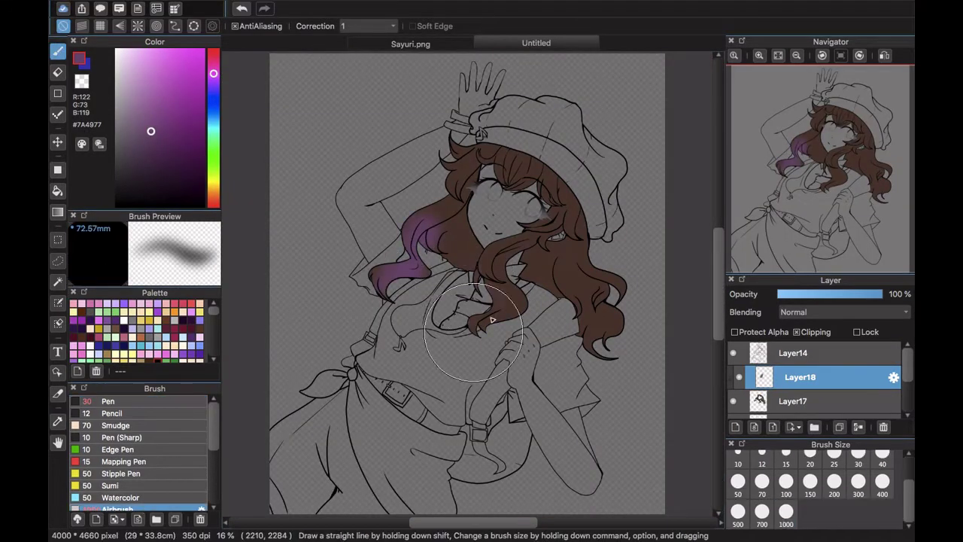
left_click_drag(576, 300, 613, 342)
left_click_drag(519, 301, 481, 327)
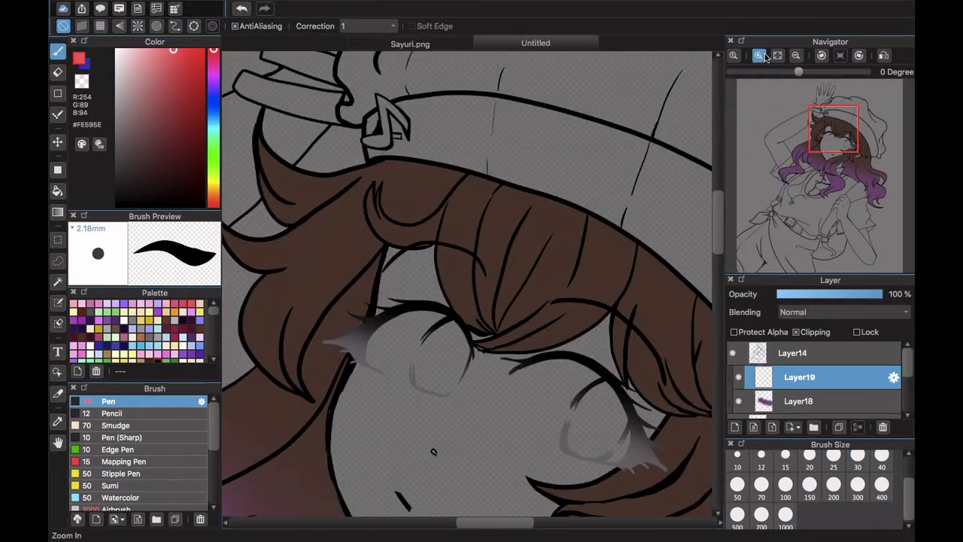
- Paint the curled fringe strand under the hat's music-note pin red #FE595E on Layer19
left_click(759, 56)
left_click(760, 57)
left_click_drag(830, 126, 827, 122)
left_click_drag(607, 210, 568, 249)
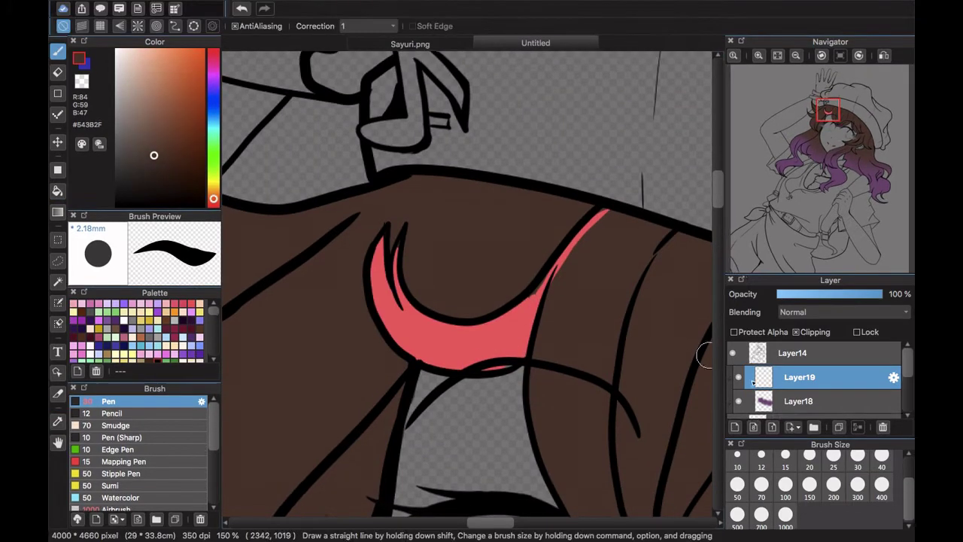
scroll(785, 392, "up", 1)
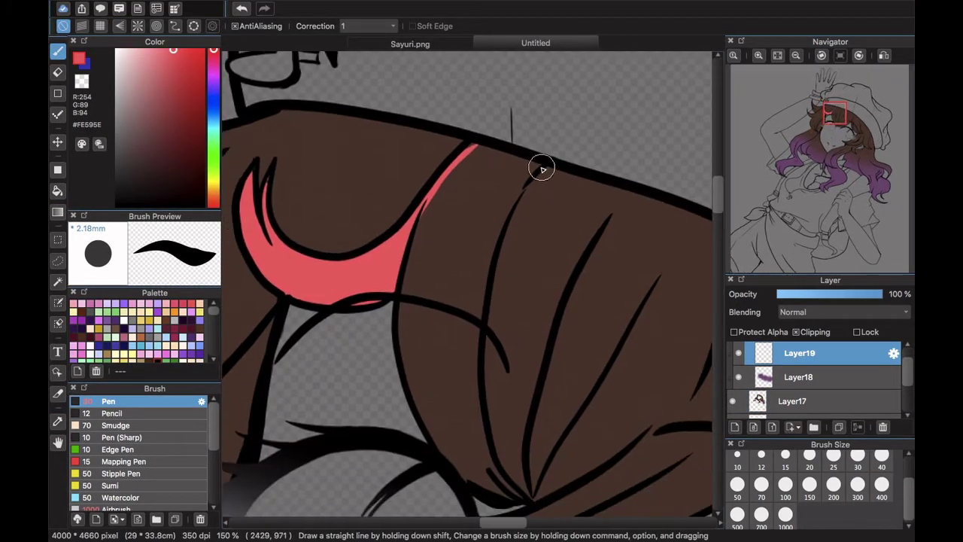
- Outline a red streak down the fringe beside the curled strand, from hat brim to inner eye, and fill it
left_click_drag(530, 171, 518, 195)
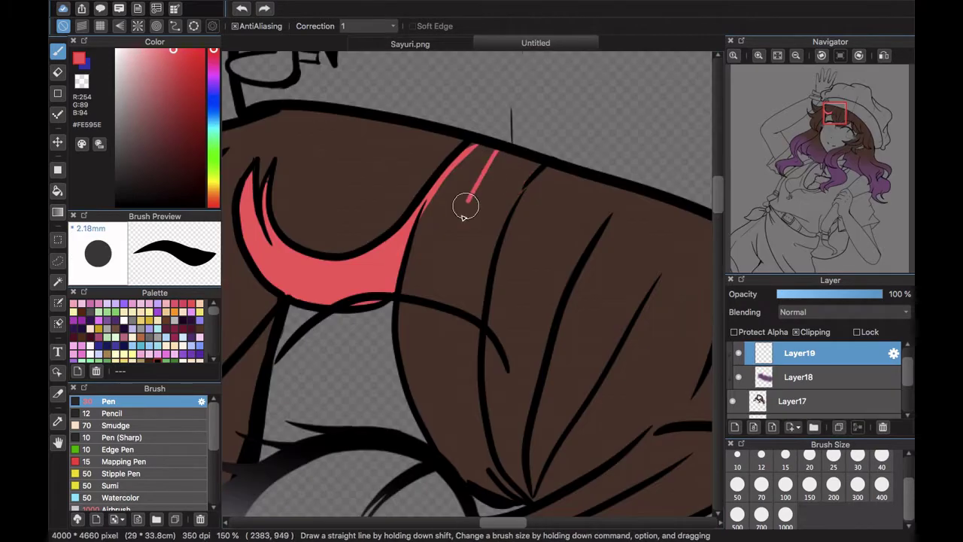
left_click_drag(466, 205, 505, 493)
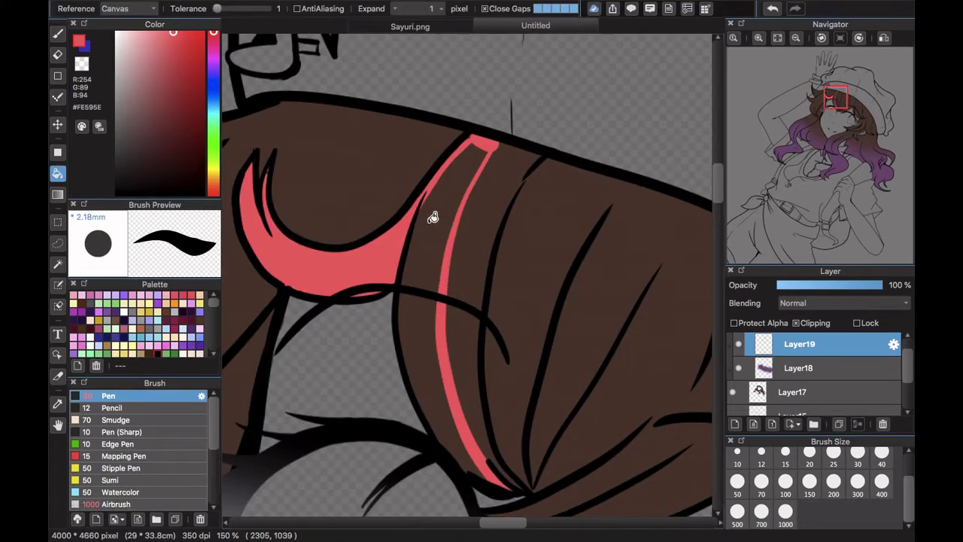
left_click(430, 215)
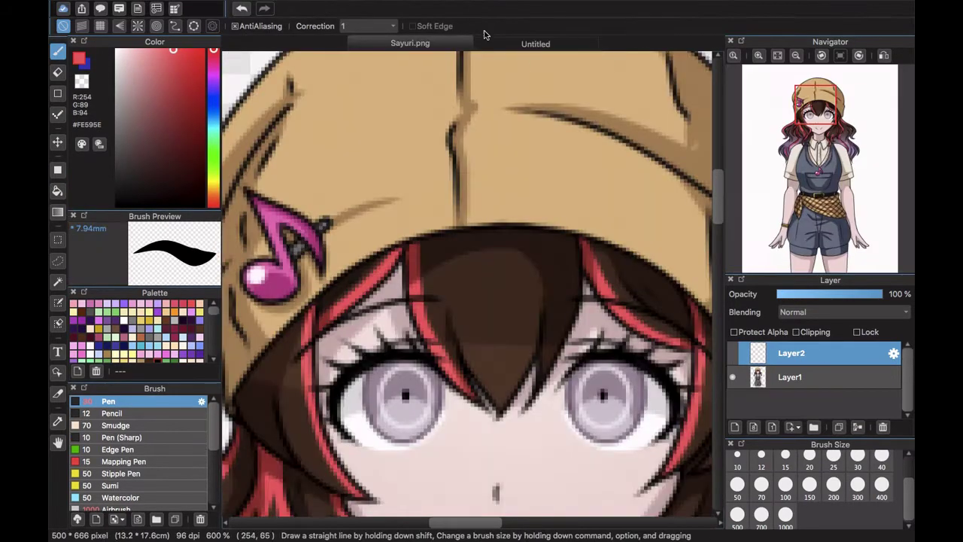
- Outline and fill a red streak through the side lock on the raised-arm side, and colour the flick near the wrist red
left_click_drag(555, 198, 434, 285)
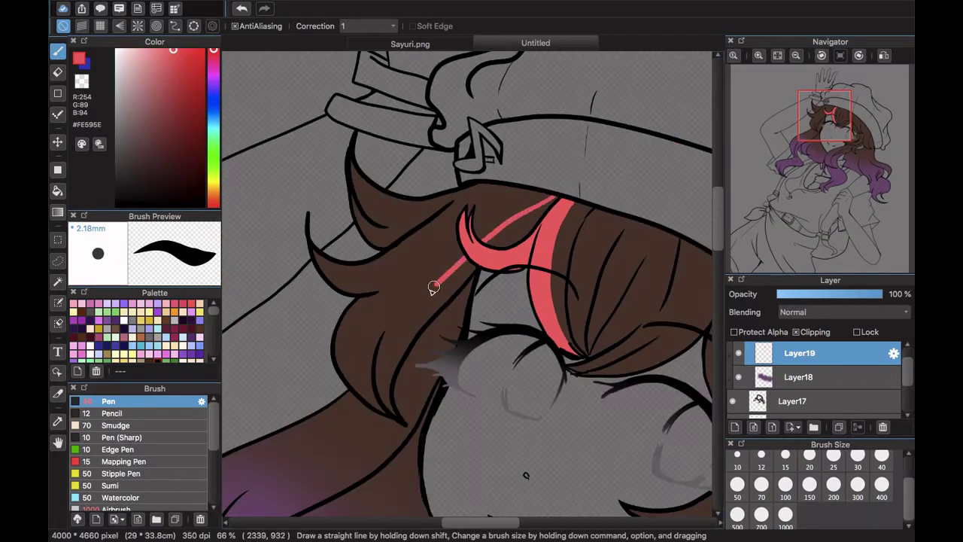
left_click(61, 196)
left_click(421, 319)
left_click(525, 218)
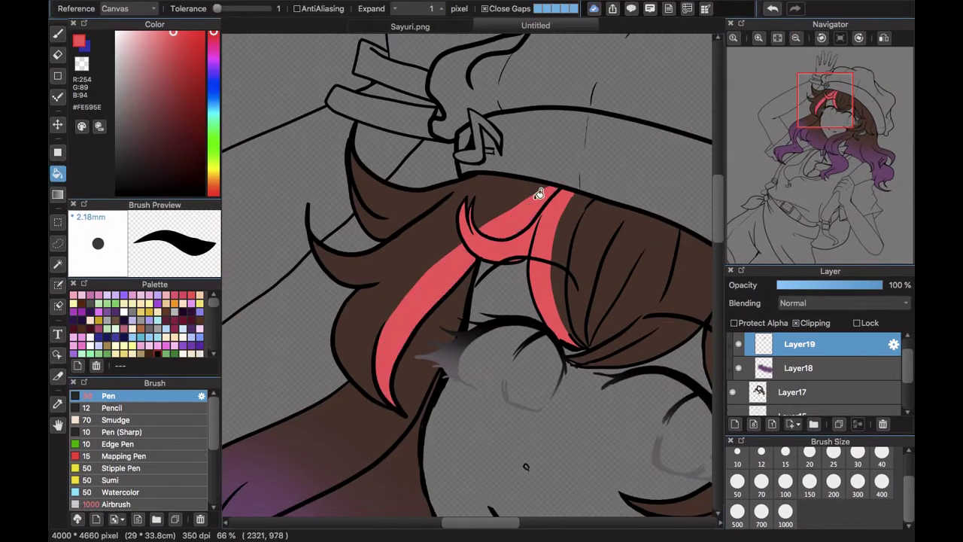
left_click(60, 57)
key("b")
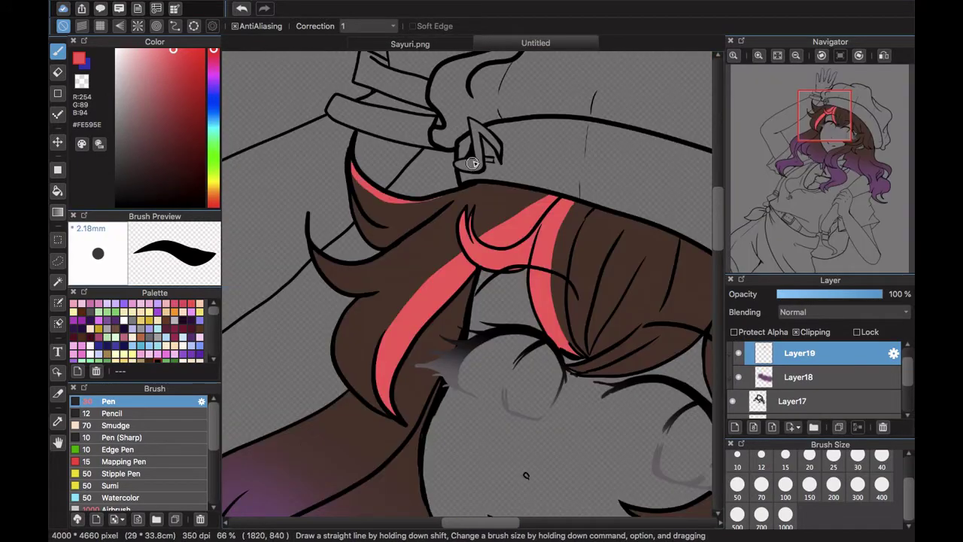
- Following Sayuri.png, line a red streak down the long lock on the raised-arm side and hide Layer18
left_click(410, 44)
left_click_drag(811, 129, 802, 144)
left_click(535, 44)
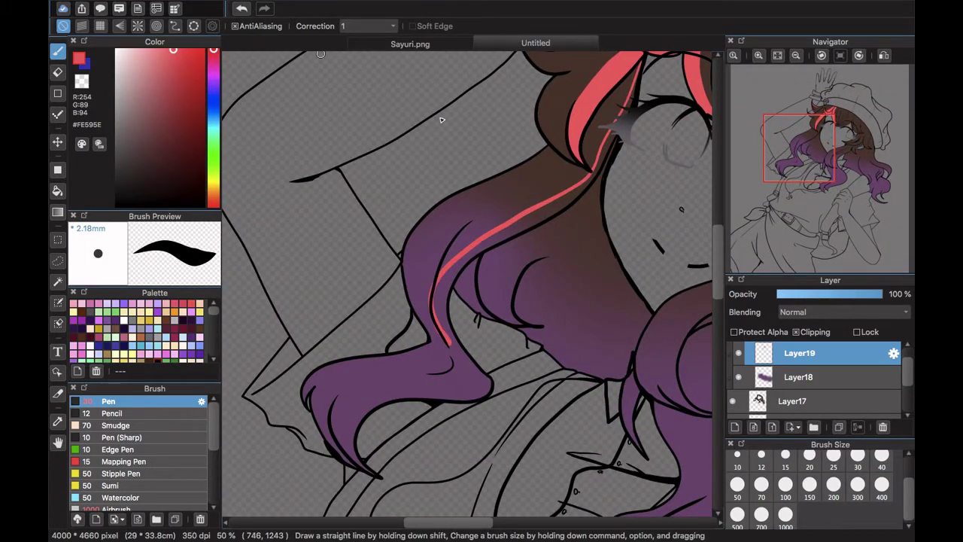
key("super+z")
key("e")
key("b")
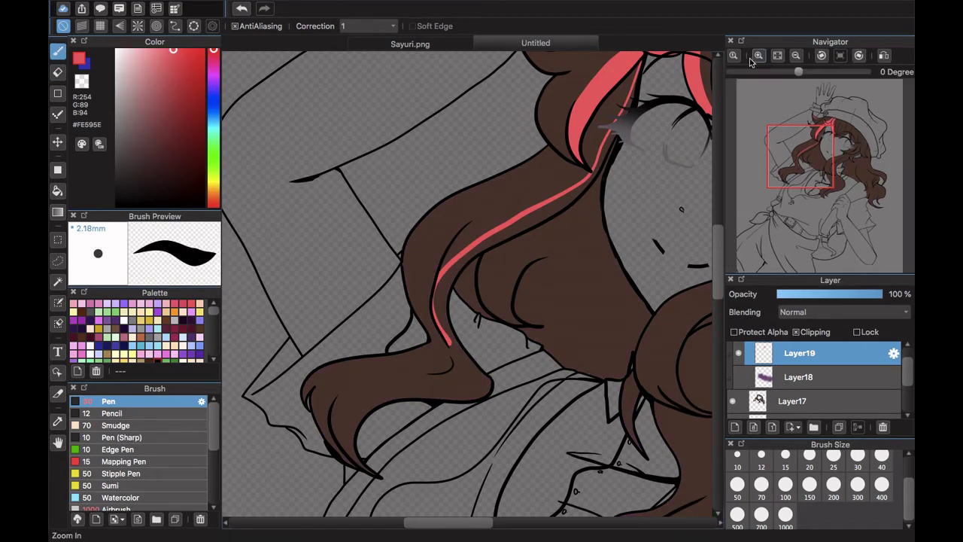
- Widen the long lock's red streak to its outline and erase the red spill along its lower edge
left_click(758, 56)
left_click_drag(794, 148, 785, 163)
left_click_drag(615, 199, 607, 261)
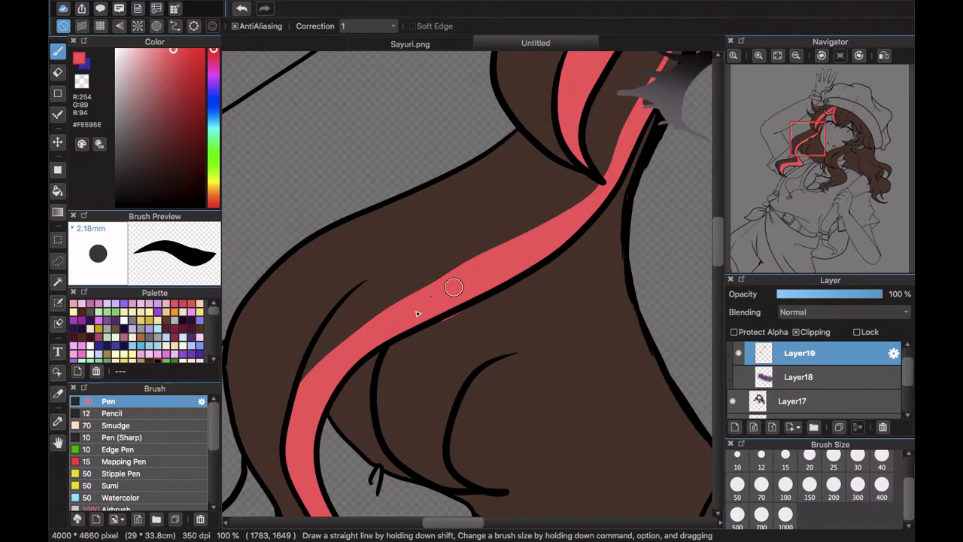
key("e")
left_click_drag(457, 318, 447, 324)
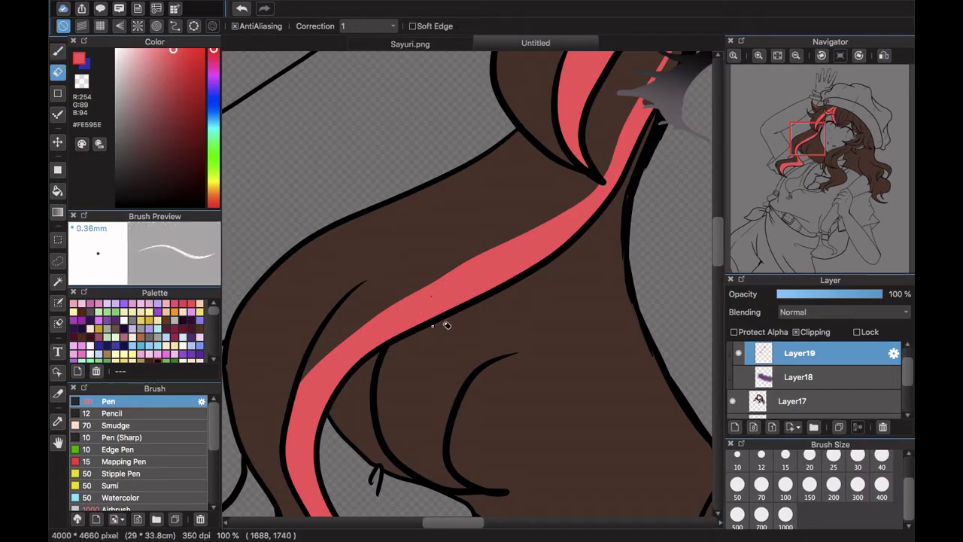
- Continue the red streak down the long lock through its bend to the curled tip
left_click_drag(808, 148, 819, 131)
key("b")
left_click_drag(526, 204, 497, 301)
mouse_move(816, 139)
left_mouse_down()
mouse_move(808, 154)
mouse_move(805, 146)
left_mouse_up()
left_click_drag(690, 101, 686, 161)
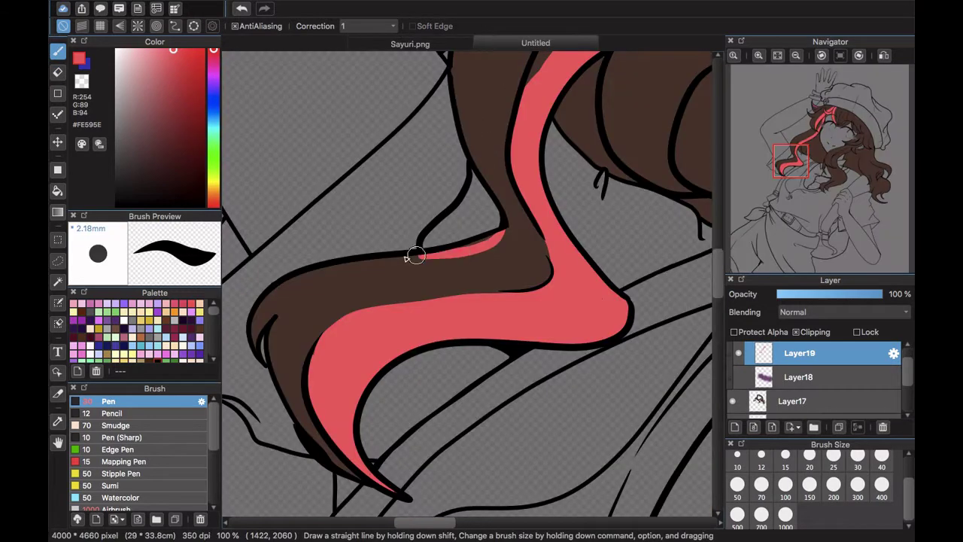
- Add red streaks to the curl's upper edge and the front lock over the chest, using Sayuri.png as reference
mouse_move(324, 302)
left_mouse_down()
mouse_move(511, 223)
mouse_move(499, 196)
left_mouse_up()
mouse_move(793, 161)
left_mouse_down()
mouse_move(802, 138)
mouse_move(792, 144)
left_mouse_up()
left_click_drag(507, 187, 486, 437)
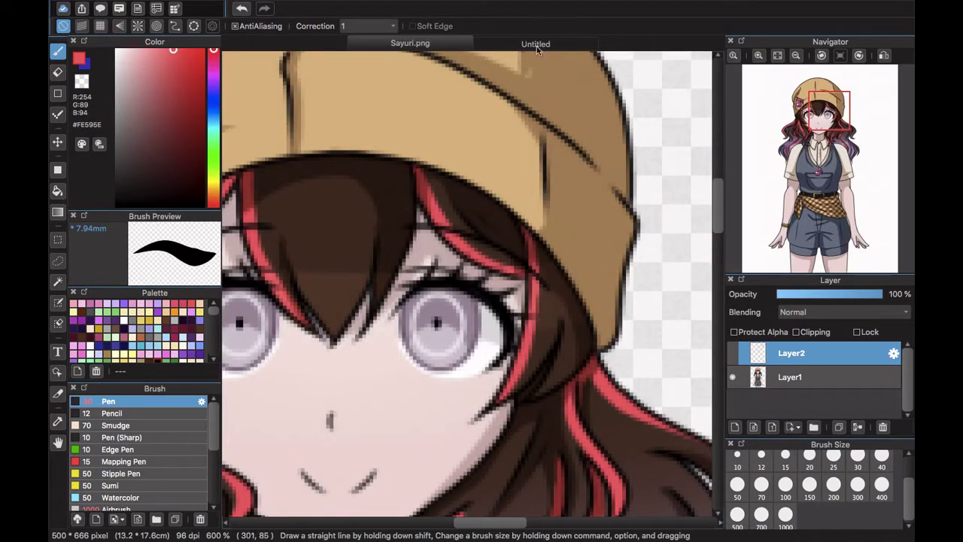
left_click(537, 45)
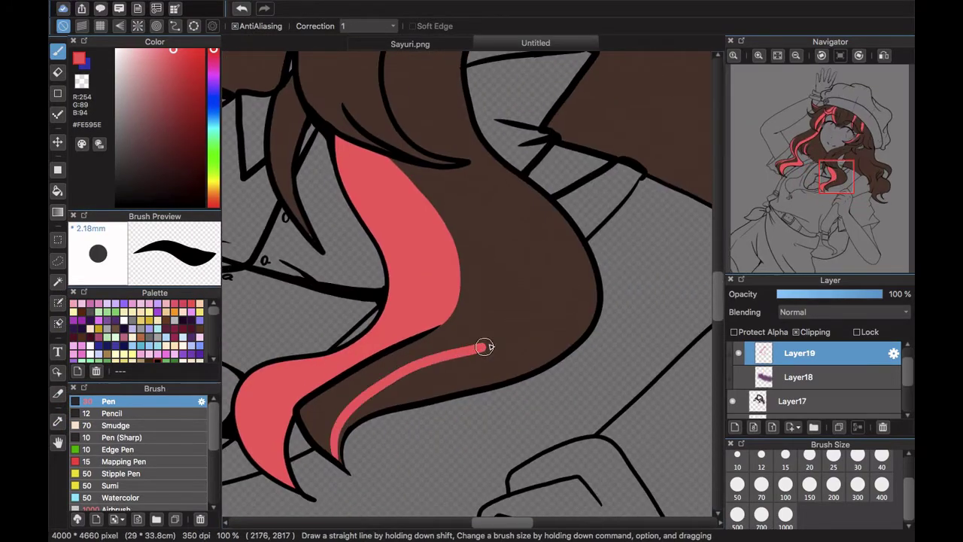
left_click_drag(489, 344, 525, 208)
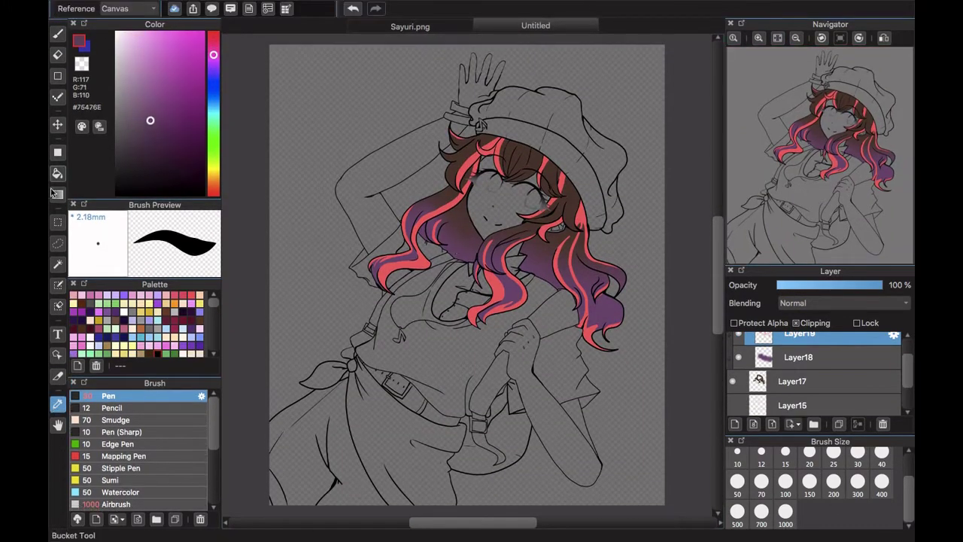
- Airbrush purple #75476E across the lower lengths of the hair at brush size 1000
left_click(120, 503)
left_click(58, 34)
left_click_drag(421, 244, 601, 297)
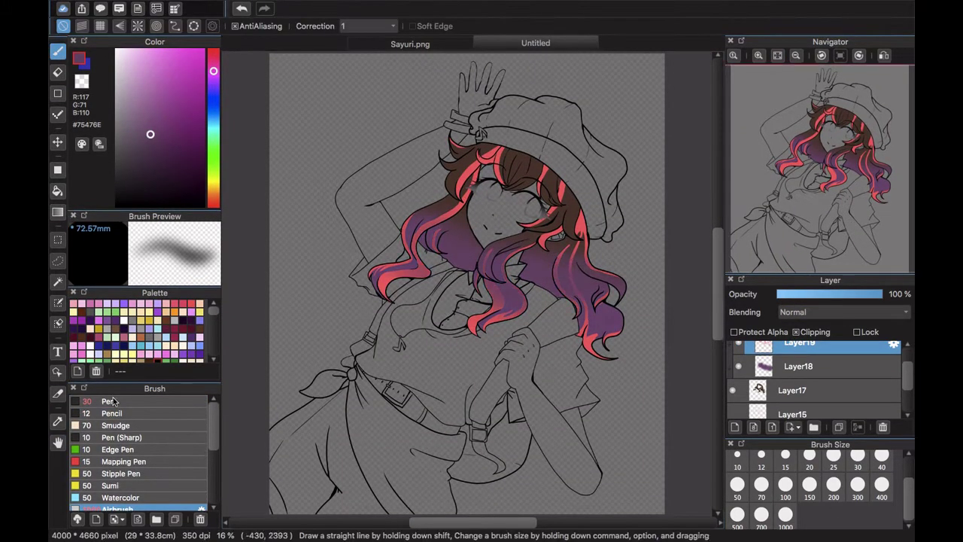
- Undo the last stroke on Layer19 and blend the purple into the brown on Layer18 with Smudge at size 1000
left_click(116, 424)
left_click(768, 513)
left_click(785, 516)
left_click(242, 8)
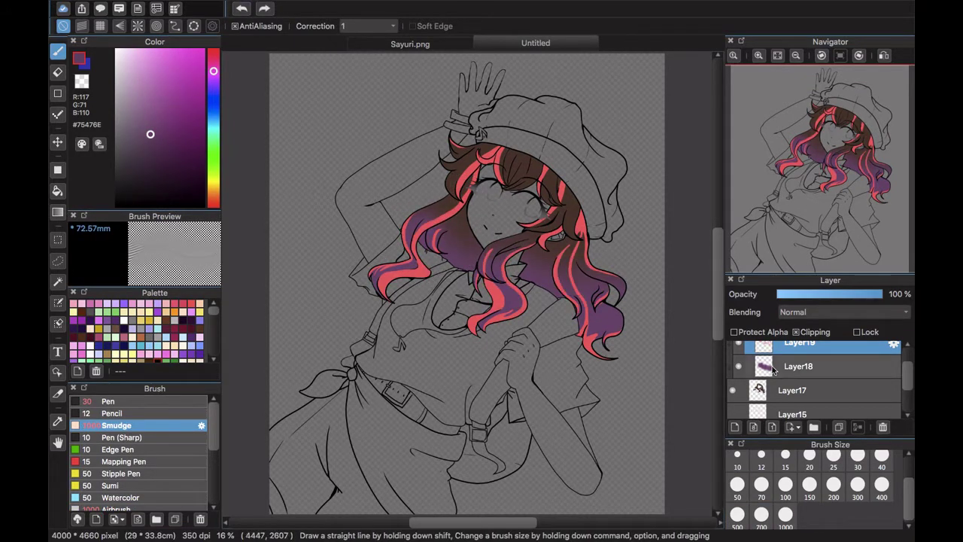
left_click(798, 366)
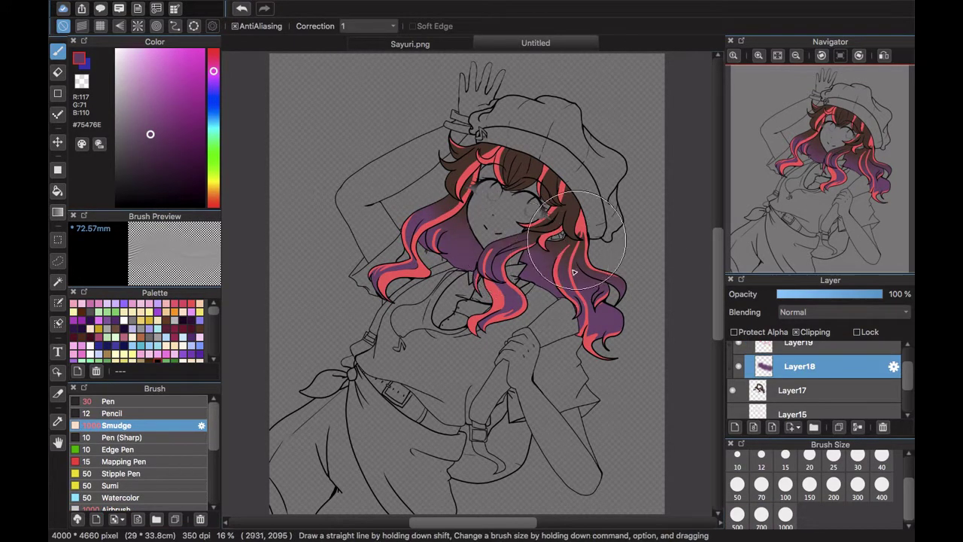
- Merge the clipped hair colour layers down into Layer17 and show the skin on Layer15
left_click(145, 402)
left_click(858, 426)
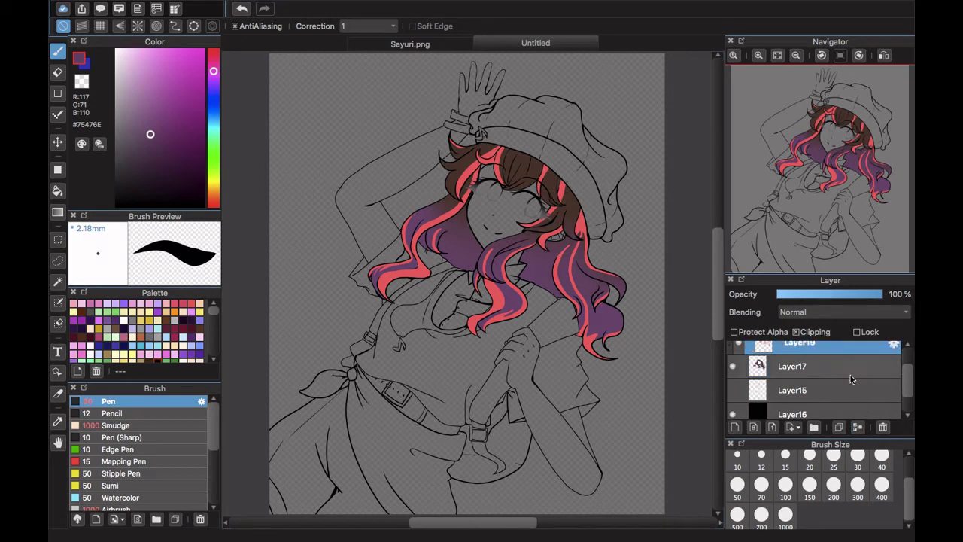
left_click(739, 366)
left_click(758, 367)
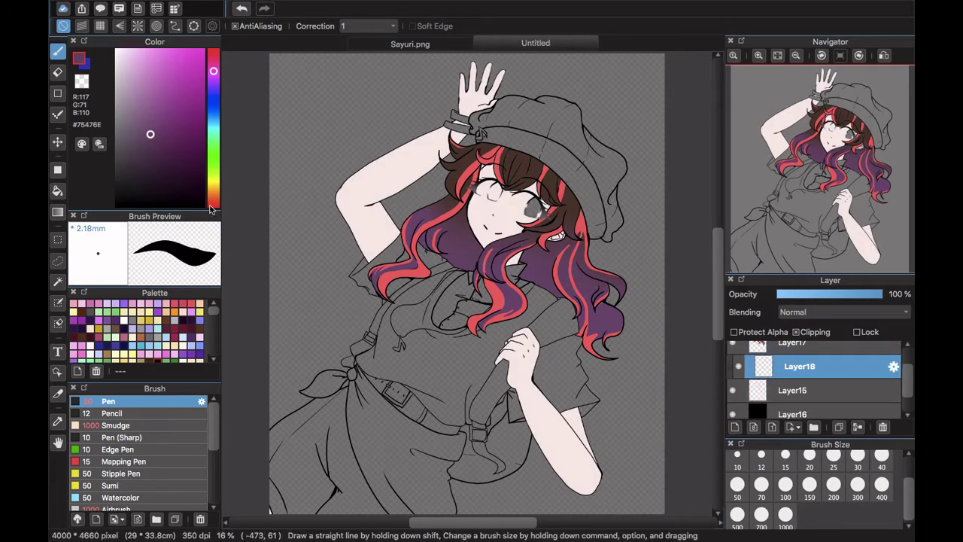
- Cover the skin with a filled peach #F9E3D7 rectangle on Layer18 clipped to Layer15, after trying #F3D2BF
left_click(214, 203)
left_click(127, 53)
key("super+minus")
left_click(57, 170)
left_click_drag(384, 133, 626, 443)
left_click(134, 39)
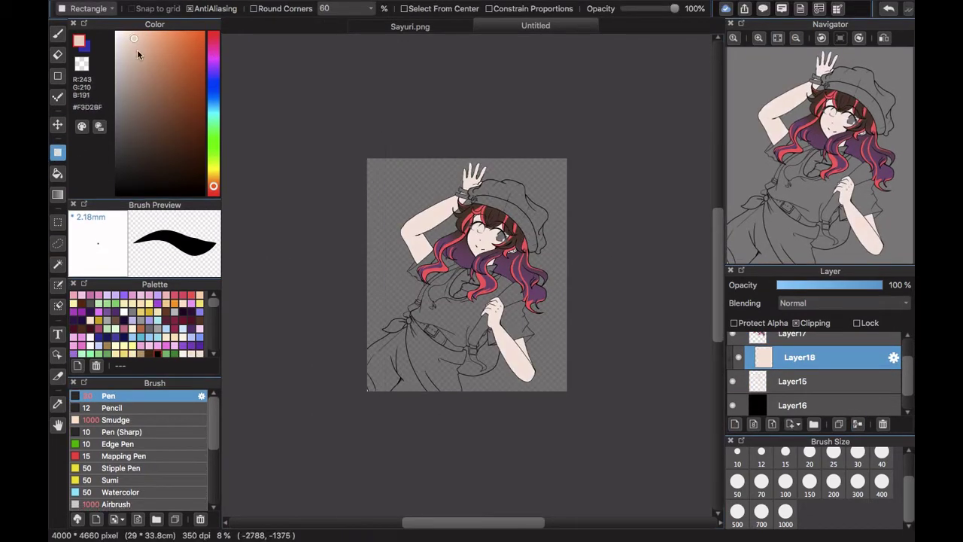
left_click_drag(383, 147, 557, 400)
left_click(127, 36)
left_click_drag(378, 150, 573, 398)
scroll(467, 274, "right", 1)
left_click(58, 34)
key("super+0")
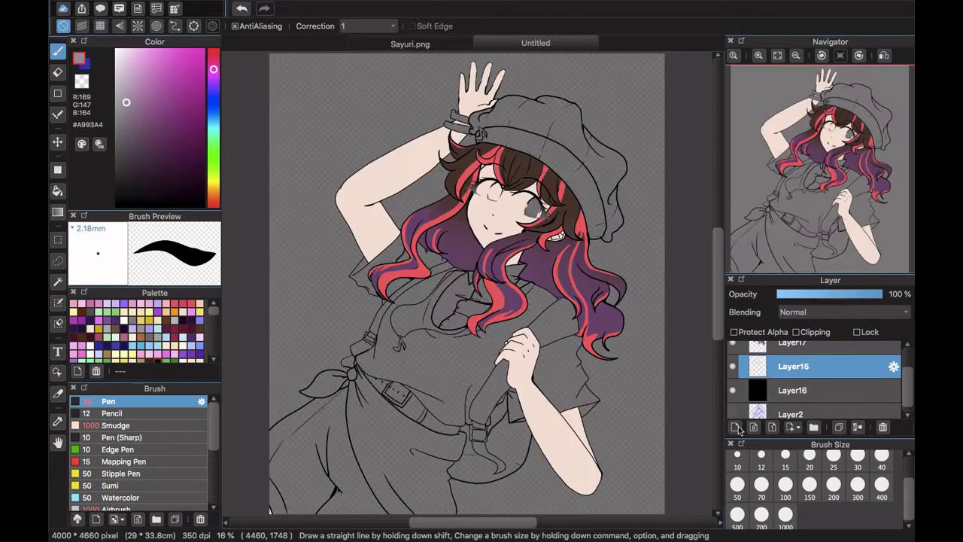
- Add a layer above the skin and paint both irises greyish purple #A993A4 with the Pen
left_click(736, 428)
scroll(532, 207, "up", 6)
left_click_drag(500, 213, 427, 310)
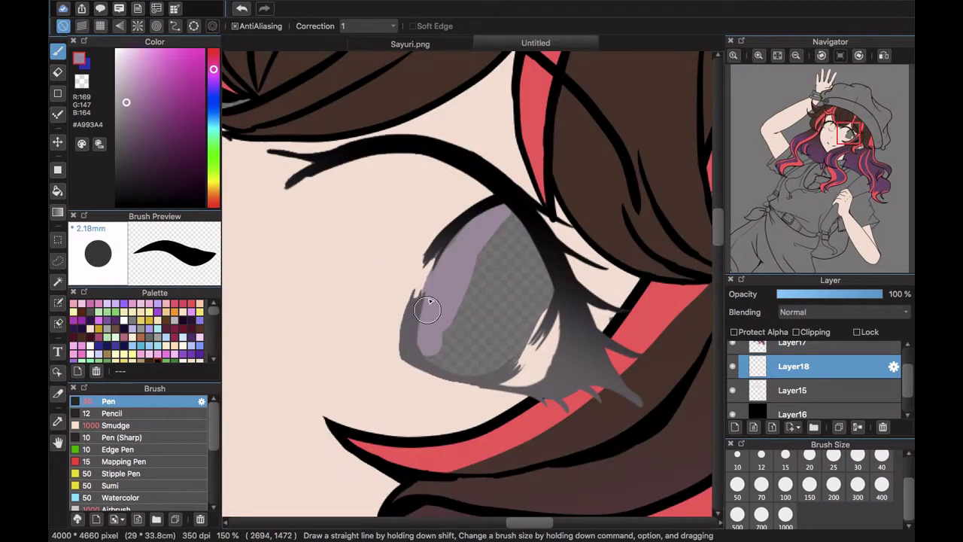
mouse_move(495, 364)
left_mouse_down()
mouse_move(532, 265)
mouse_move(505, 301)
mouse_move(513, 226)
left_mouse_up()
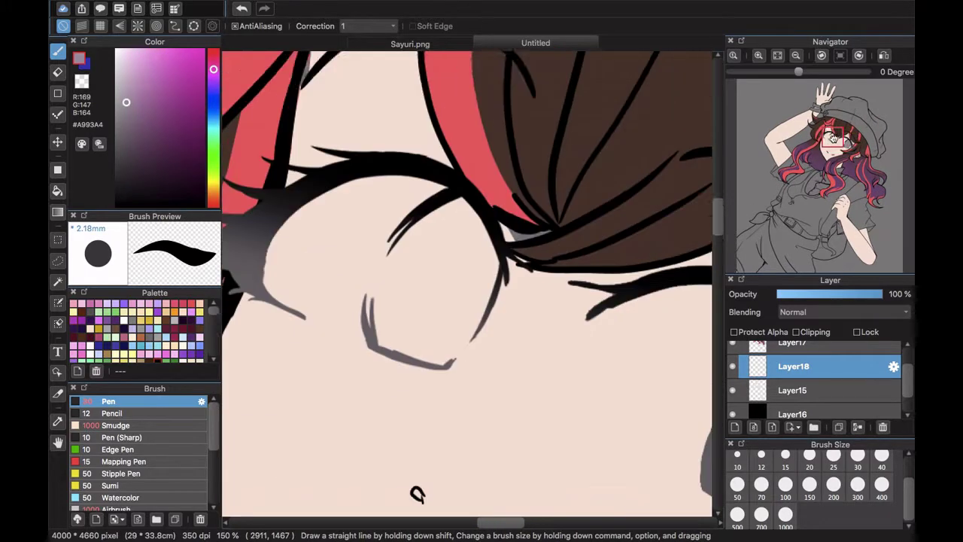
left_click_drag(459, 175, 372, 273)
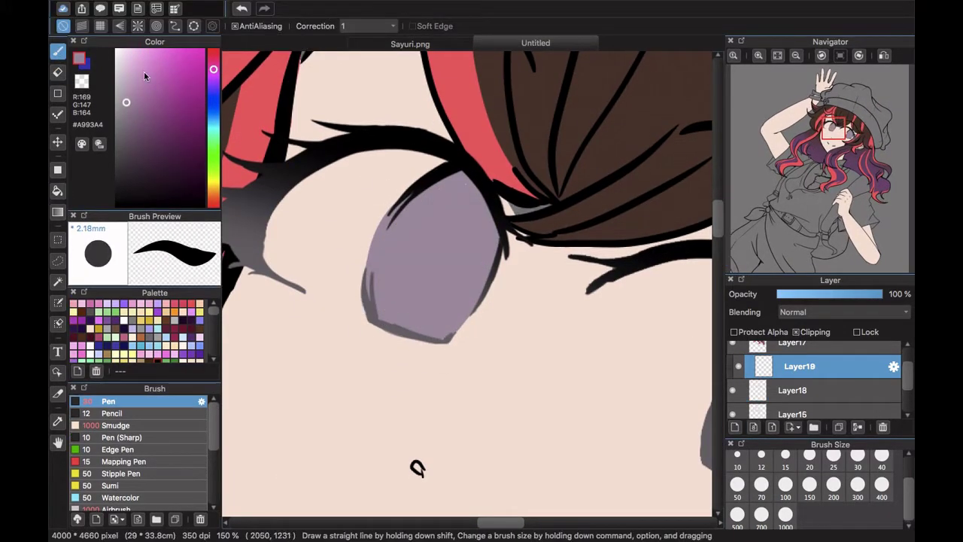
- Paint the upper half of both irises dark purple #743D68 on Layer19 clipped to Layer18
left_click(156, 135)
left_click_drag(497, 242, 376, 227)
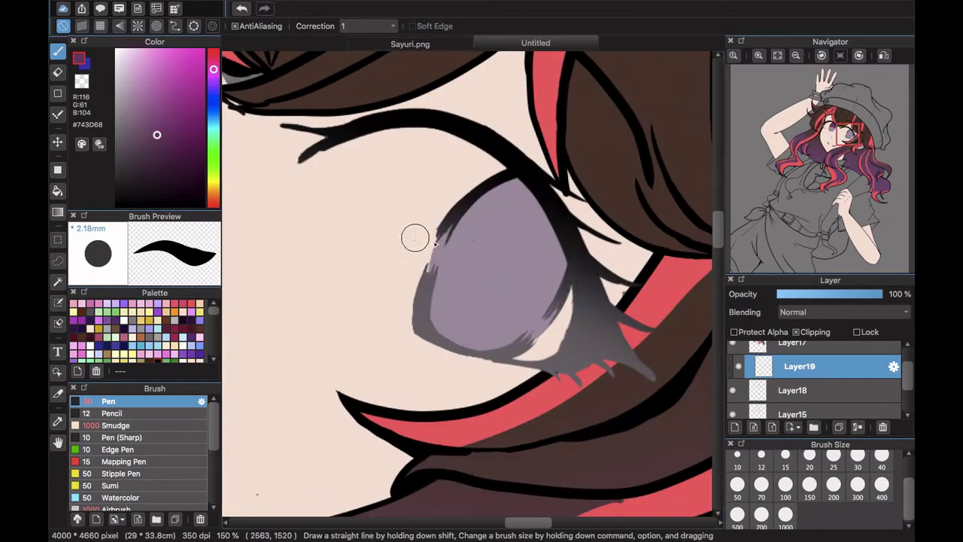
left_click_drag(414, 237, 516, 241)
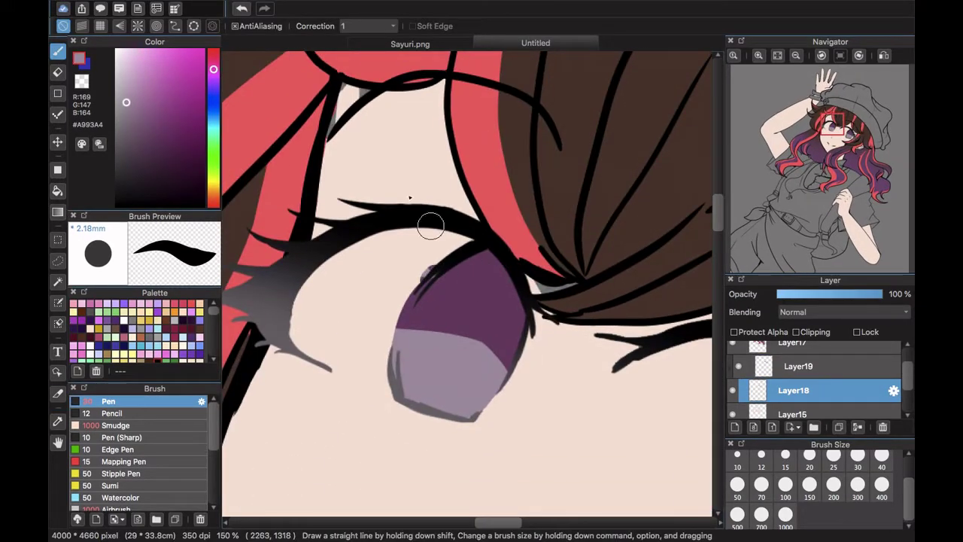
- Clean the iris spill outside the lash line, sample skin colour #F9E3D7 and fill the gap beside the inner eye corner on Layer15
left_click(446, 281)
left_click(796, 366)
left_click(58, 422)
left_click(362, 324)
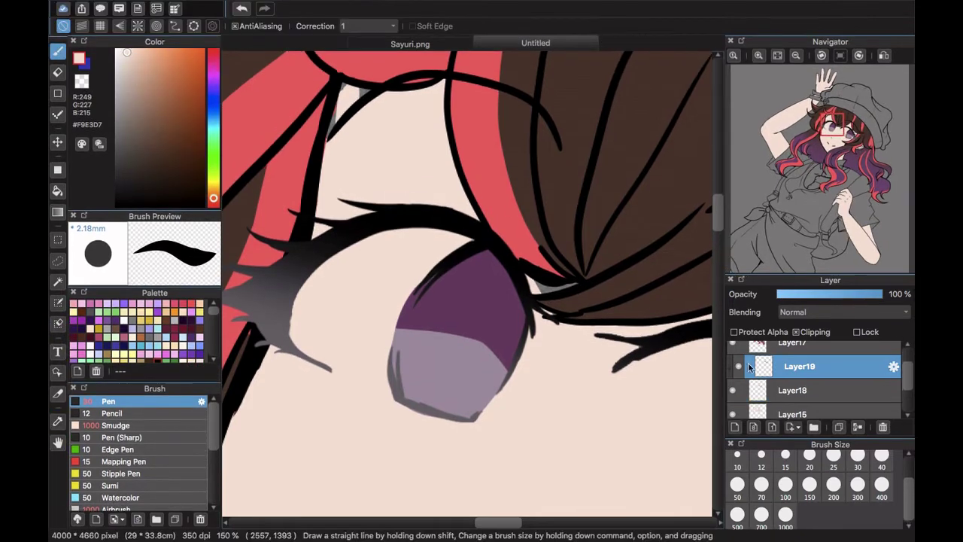
left_click(783, 413)
left_click_drag(543, 289, 582, 296)
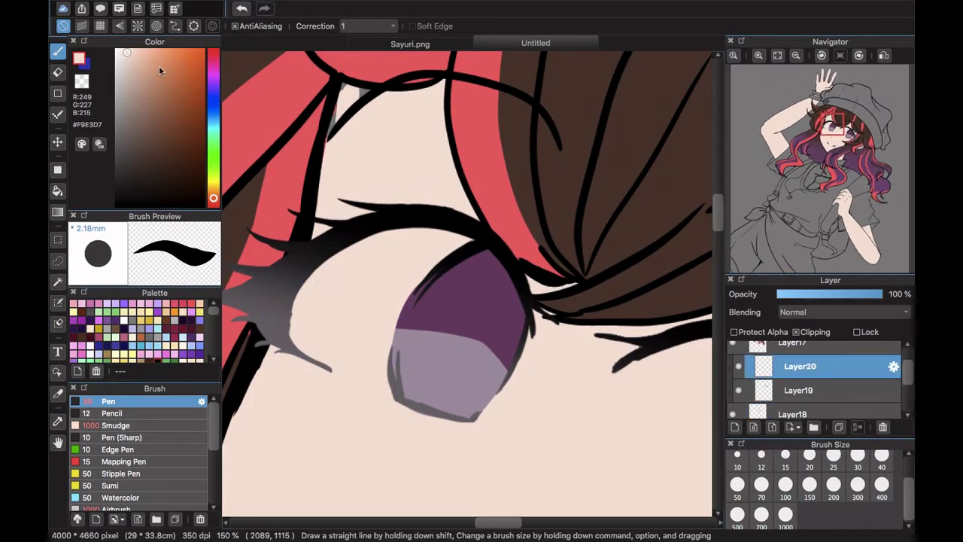
- Airbrush a white #FFFFFF glow on the lower part of both irises on Layer20 and soften it with Smudge
left_click(118, 52)
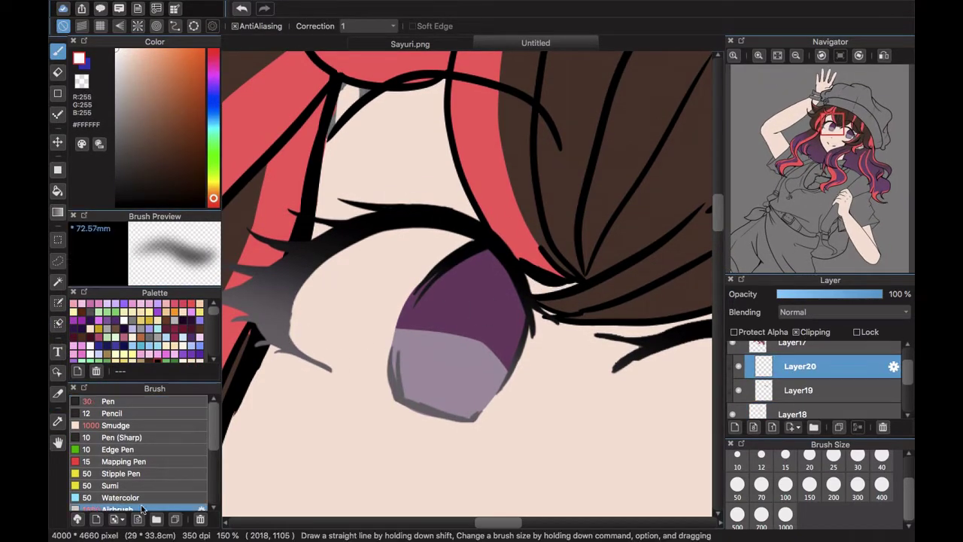
left_click(117, 509)
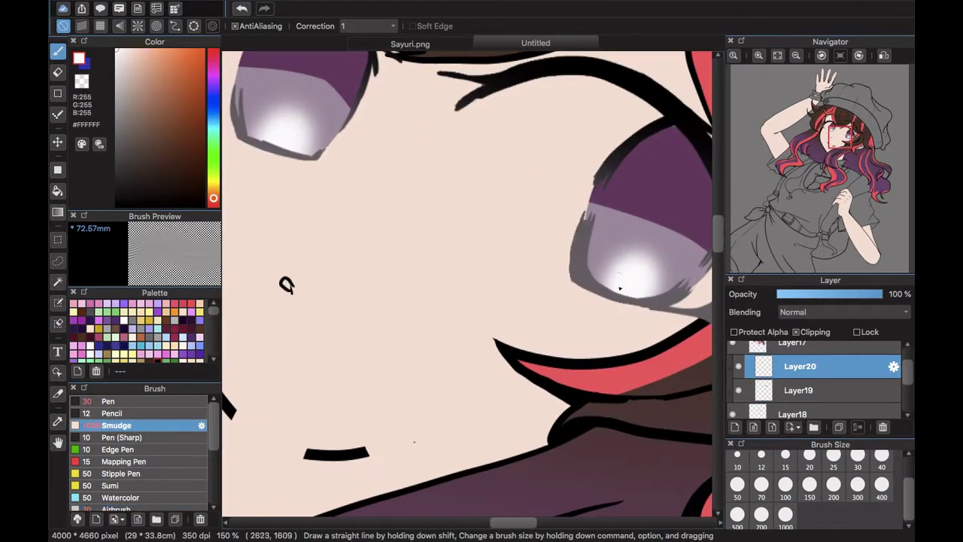
left_click_drag(621, 279, 658, 258)
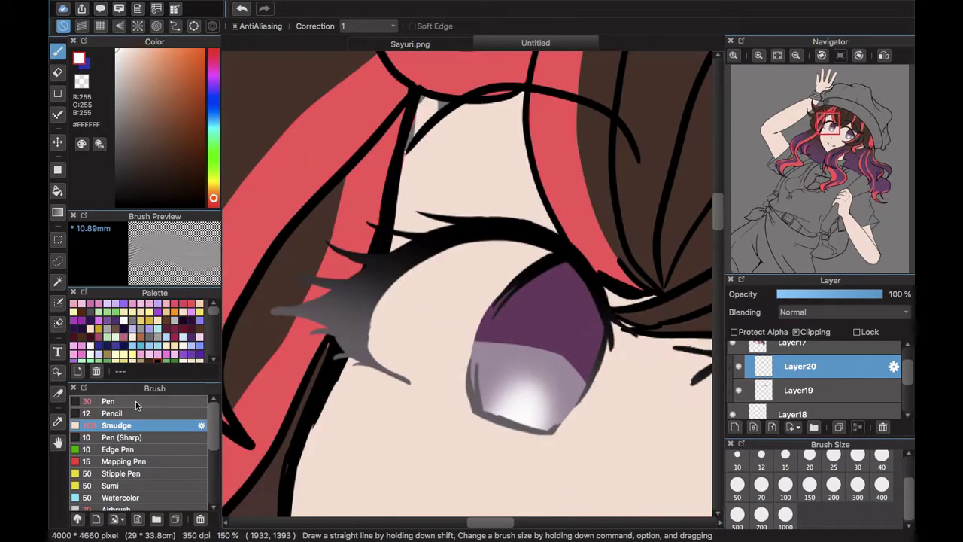
- Paint dark purple #412C4D shading at the top of both irises on Layer20 with the Pen and blend it with Smudge
left_click(108, 401)
left_click(212, 83)
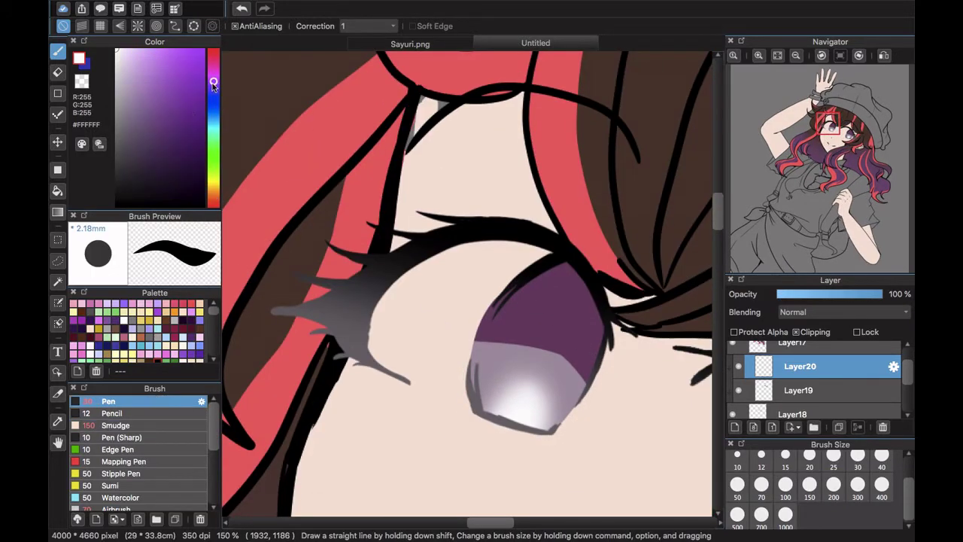
left_click(585, 269, "alt")
left_click_drag(584, 268, 554, 312)
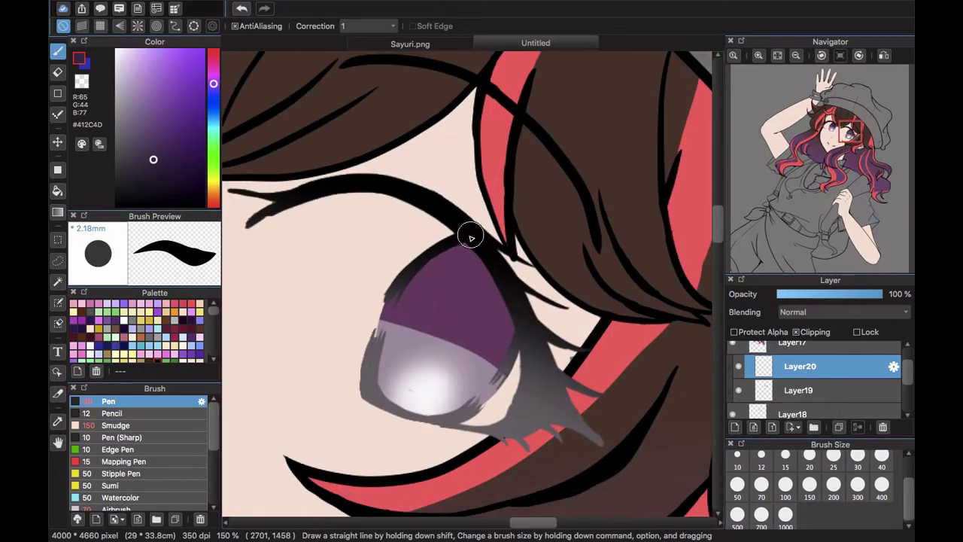
left_click_drag(467, 232, 481, 293)
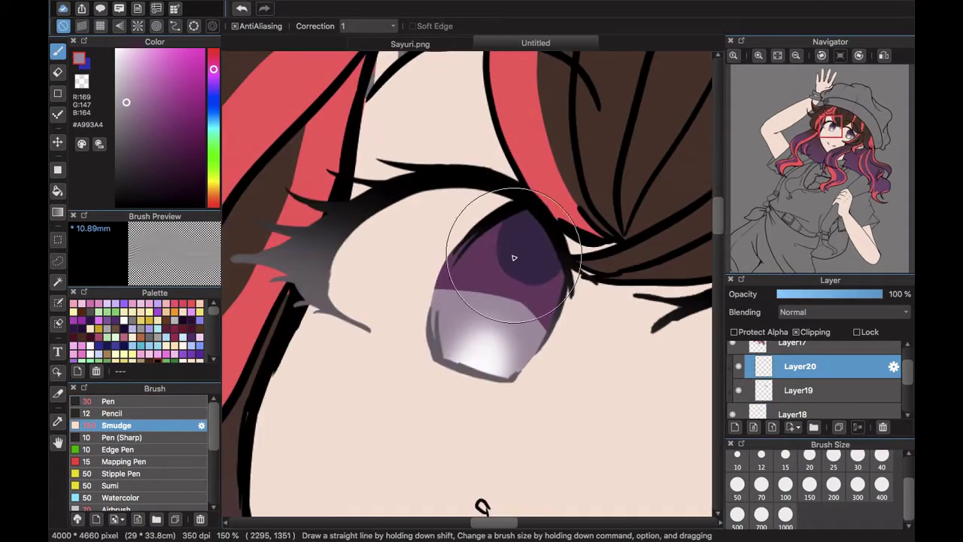
- Try a dark #36002A pupil with the Pencil on Layer19 and smudge the edge between the irises' dark and pale halves
left_click(111, 413)
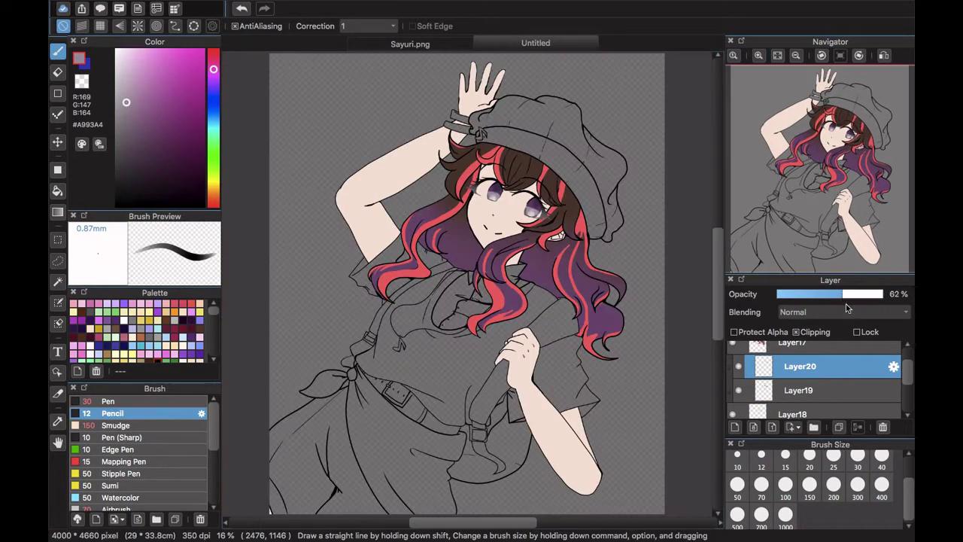
left_click(798, 389)
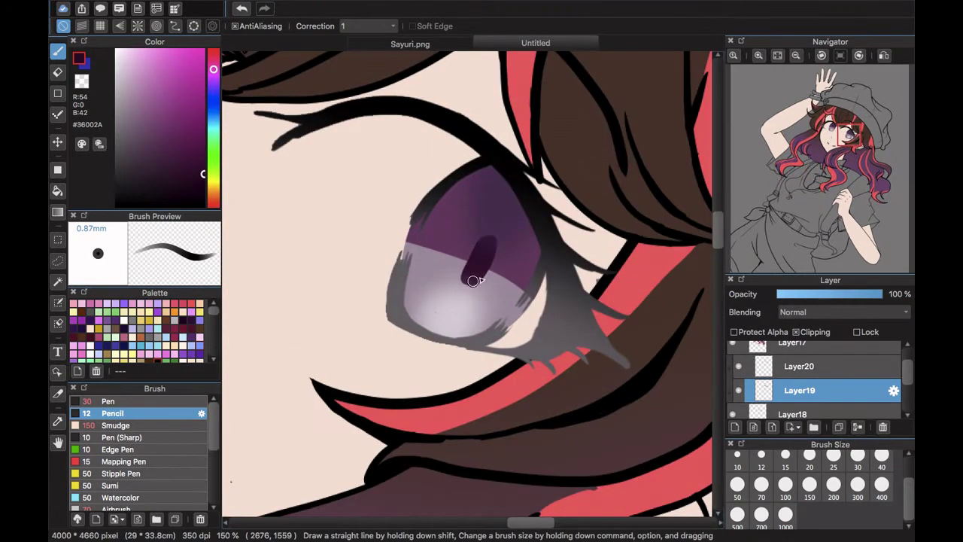
left_click(116, 425)
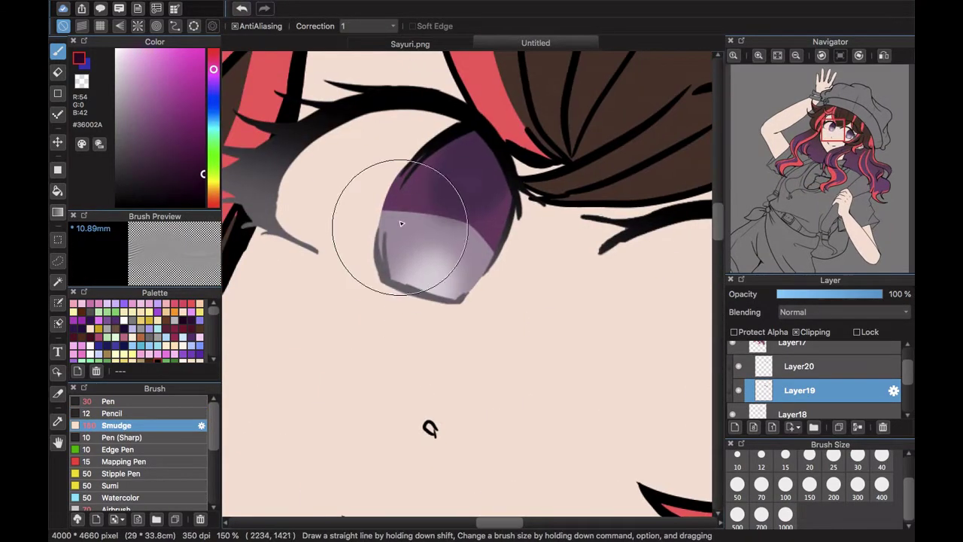
mouse_move(400, 223)
left_mouse_down()
mouse_move(467, 219)
mouse_move(413, 214)
left_mouse_up()
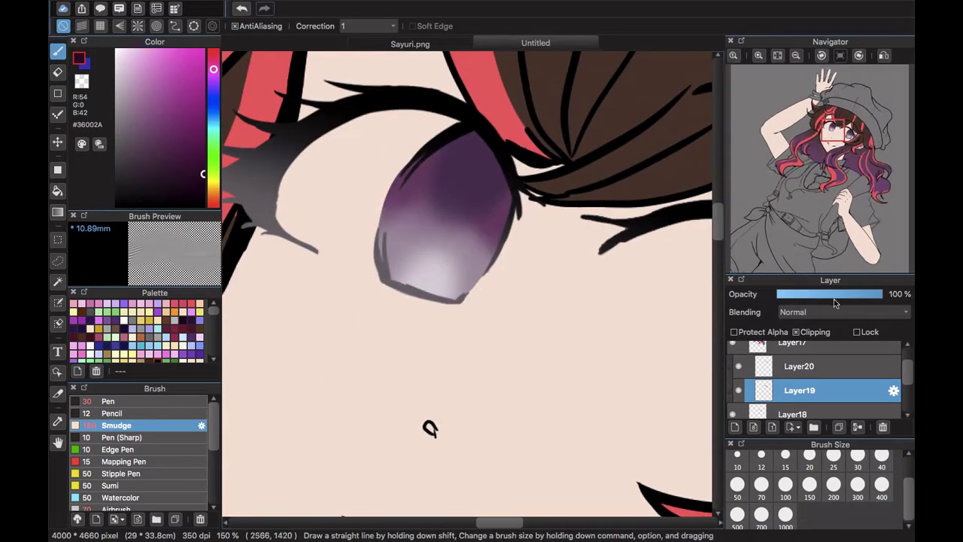
- Adjust Layer19's opacity and draw pale pink #F6CDED oval rings inside both irises with the Pen on a new clipped layer
left_click_drag(835, 294, 860, 294)
left_click(108, 401)
left_click(735, 427)
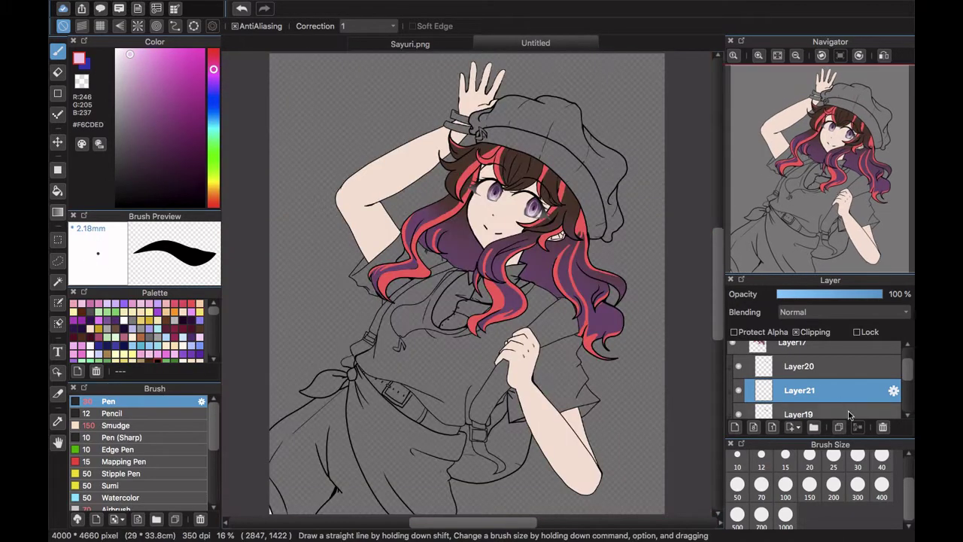
- Merge the clipped iris detail layers down into the iris base, Layer18
left_click(849, 414)
left_click(857, 427)
left_click(849, 395)
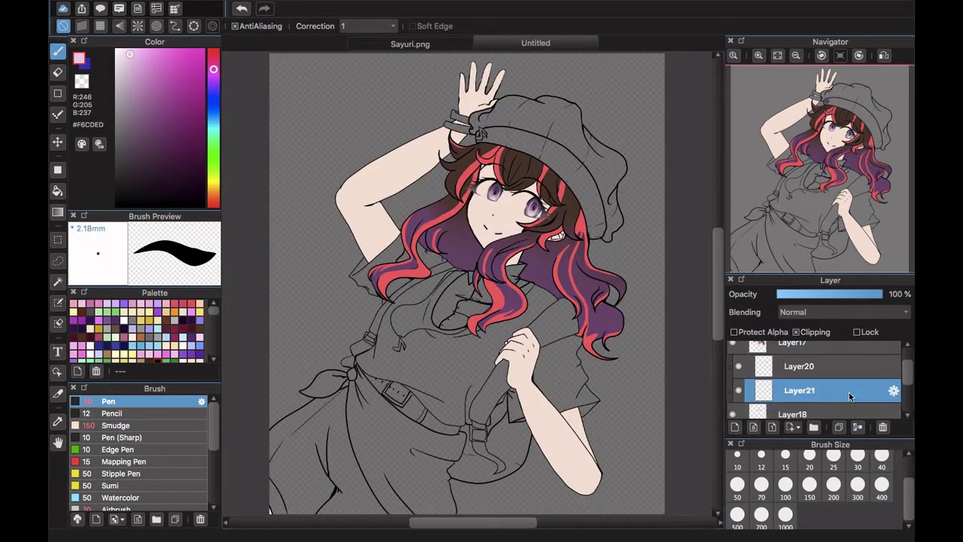
left_click(841, 370)
left_click(819, 385)
left_click(827, 368)
left_click(857, 426)
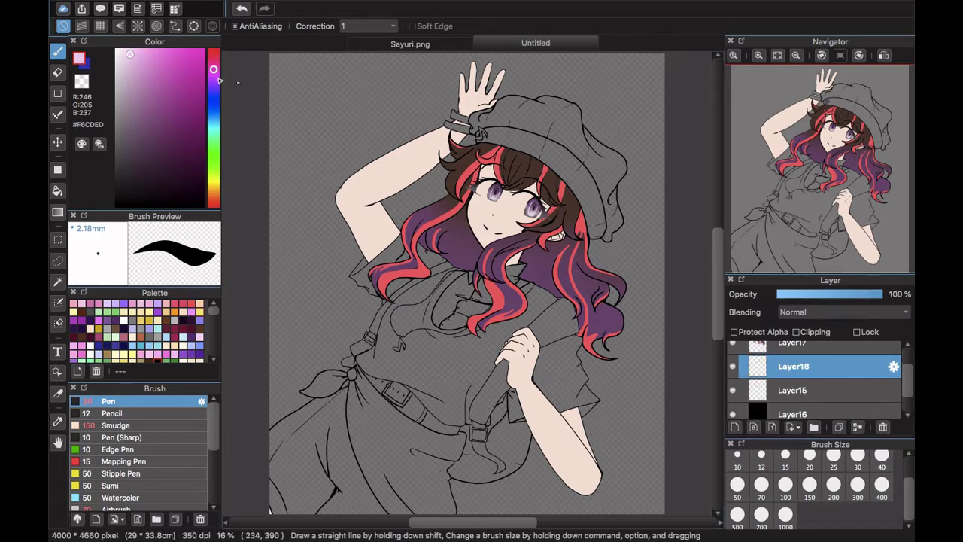
- Outline and fill both eye whites with pale pink #FBEAF7 on a new layer between the irises and the skin
left_click(116, 50)
left_click(770, 390)
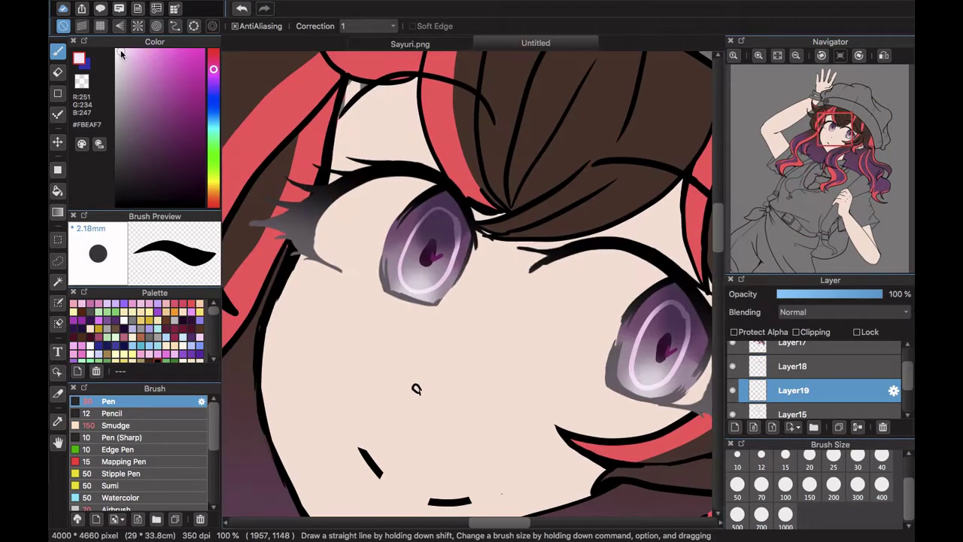
left_click_drag(343, 269, 383, 289)
left_click(58, 191)
left_click(374, 200)
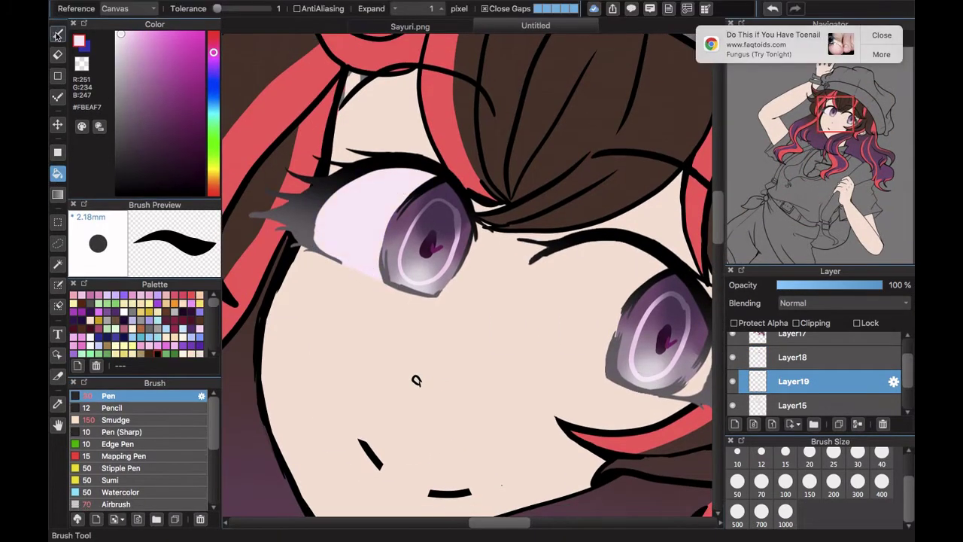
left_click(57, 34)
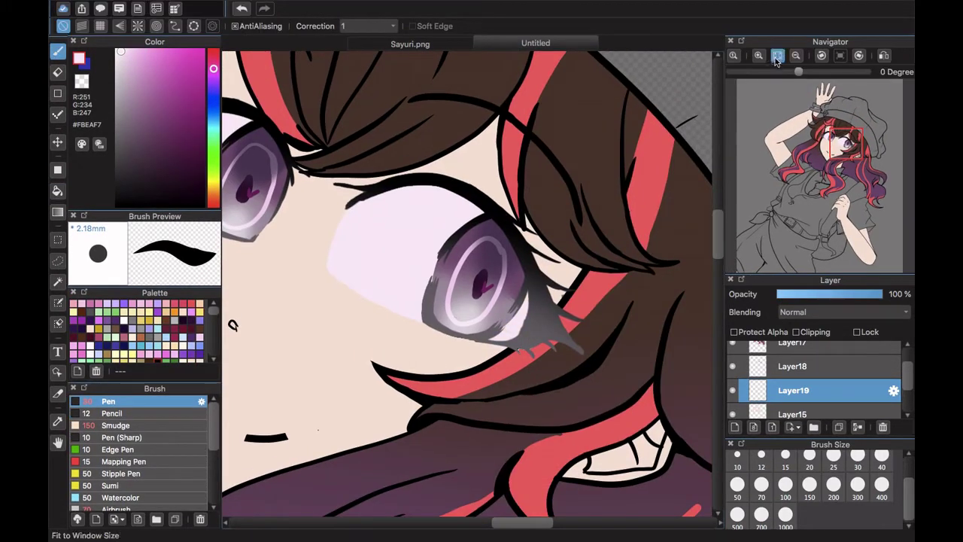
left_click(777, 56)
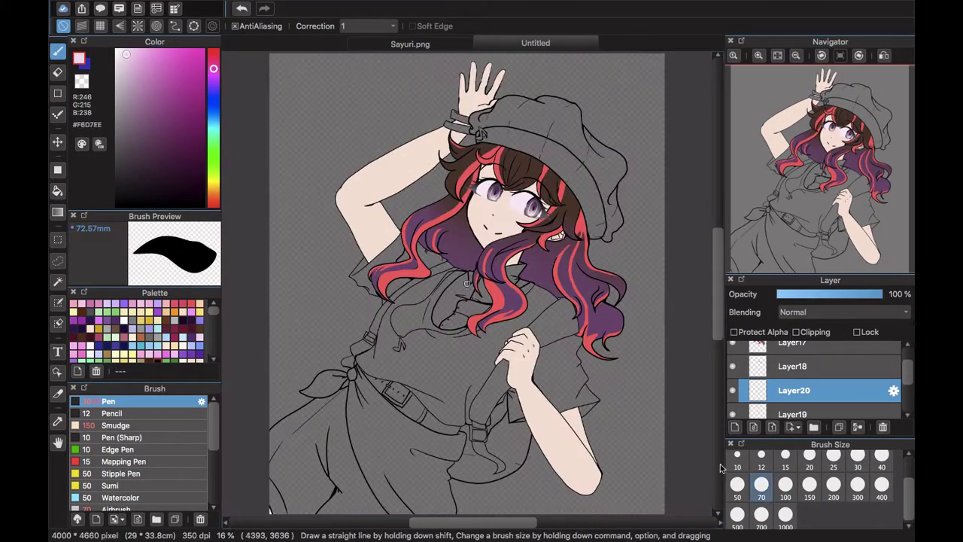
- Shade the upper part of both eye whites pink #F6D7EE with a size 150 Pen on Layer20 clipped to Layer19
left_click(809, 485)
left_click(758, 56)
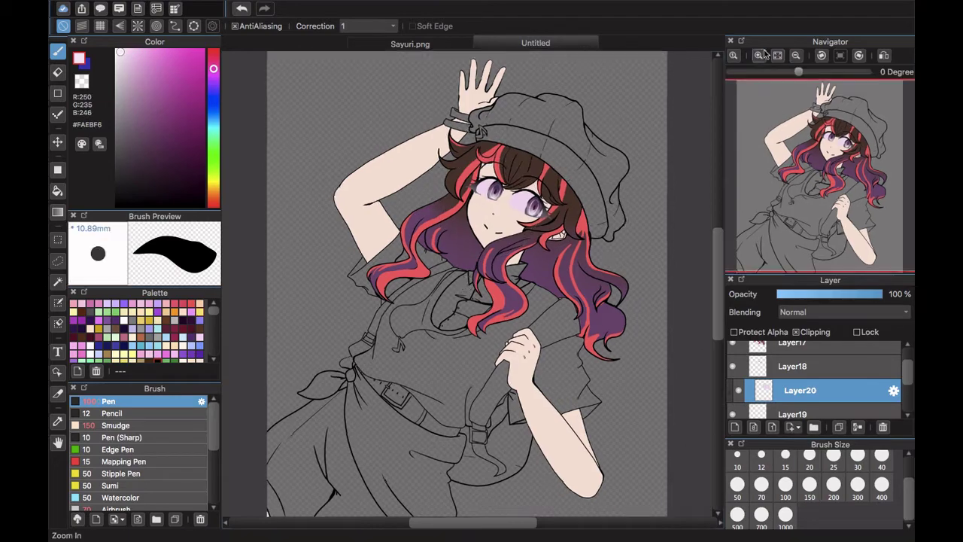
left_click(758, 55)
left_click(758, 55)
left_click(759, 56)
left_click(758, 55)
left_click_drag(803, 127, 818, 141)
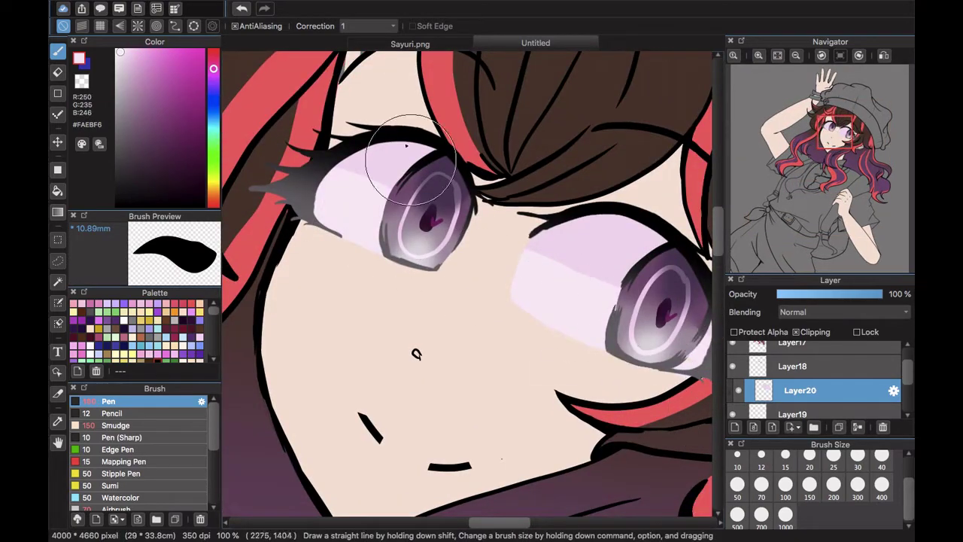
- Merge the eye-white shading and the iris layer down into Layer19
left_click(777, 56)
left_click(857, 426)
left_click(854, 370)
- Block in red #FE0000 shadows on the raised arm, face and fist with the Pen on a new layer clipped to Layer15
left_click(834, 401)
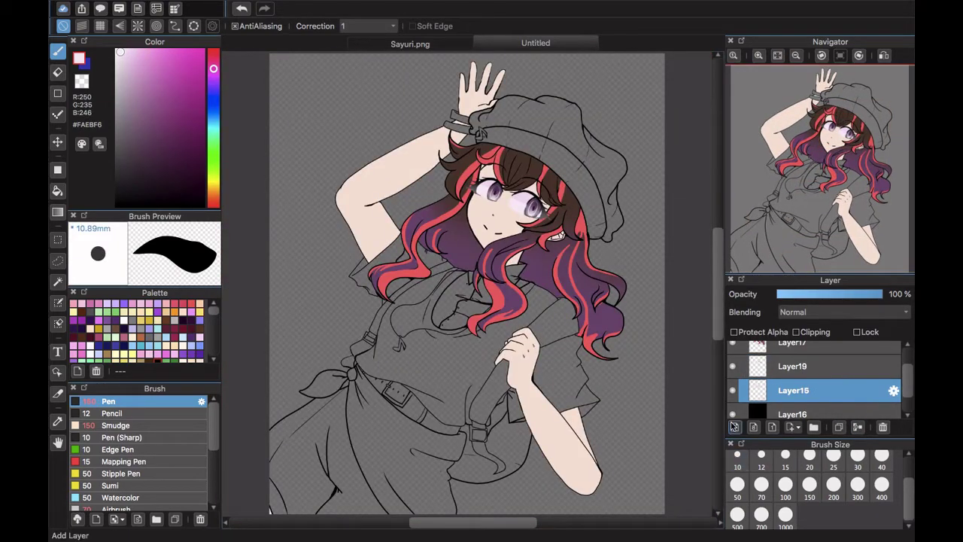
left_click_drag(213, 197, 213, 208)
left_click_drag(197, 68, 296, 49)
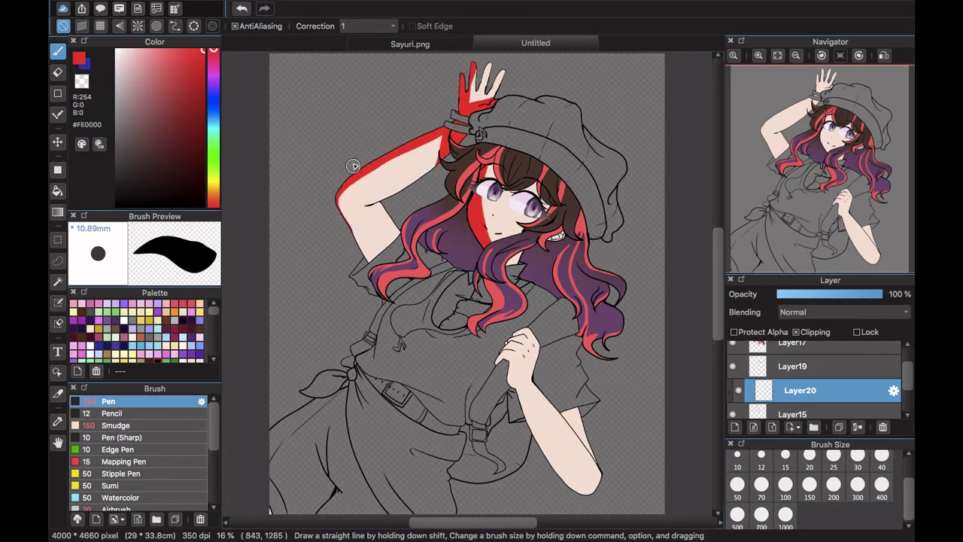
left_click_drag(368, 206, 378, 207)
left_click_drag(528, 336, 500, 358)
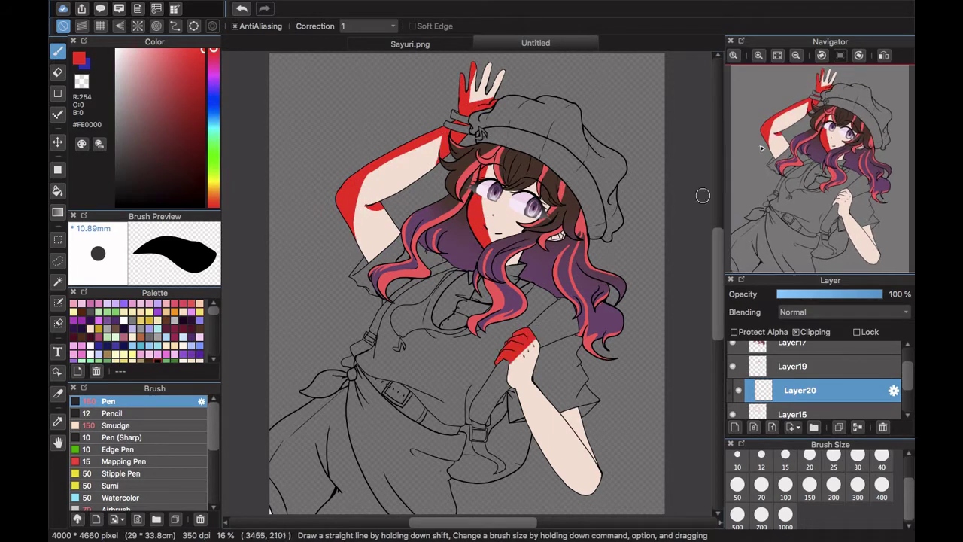
- Refine the red shadow shapes along the raised arm's outer edge and in the crease of the elbow
left_click(758, 56)
left_click(758, 56)
left_click(758, 56)
left_click(758, 56)
left_click(775, 137)
left_click(58, 72)
key("b")
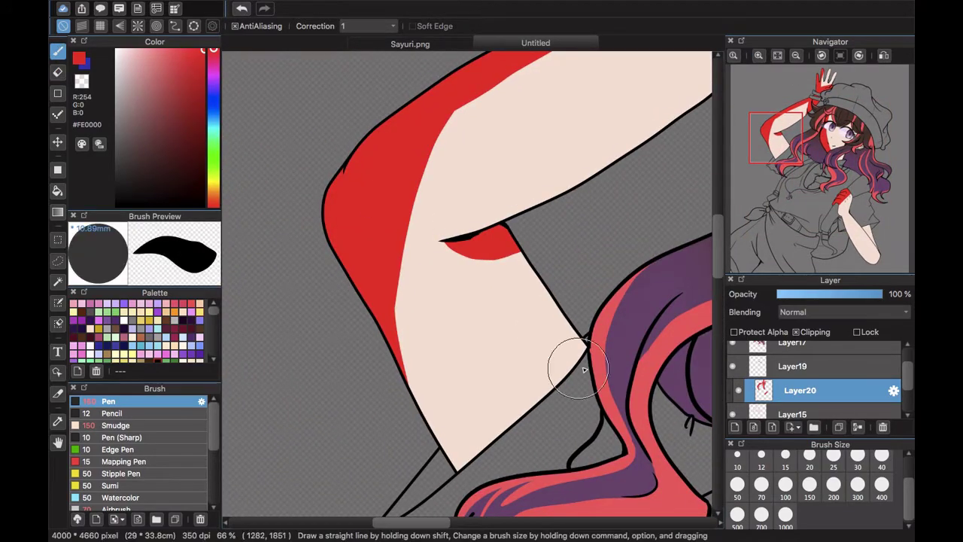
- Fill the arm area behind the lower forearm with red and paint a red shadow along the forearm's outer edge
scroll(561, 401, "down", 5)
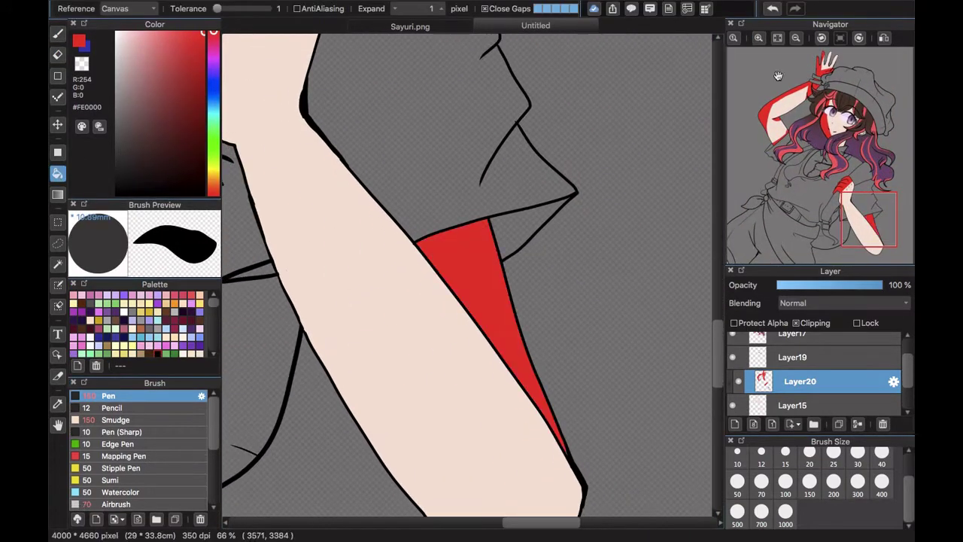
key("super+minus")
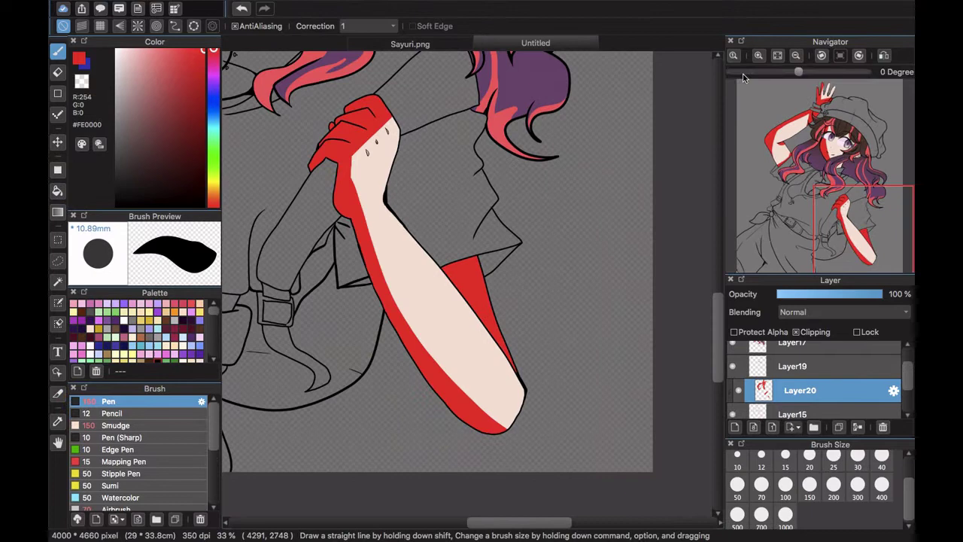
scroll(451, 113, "up", 5)
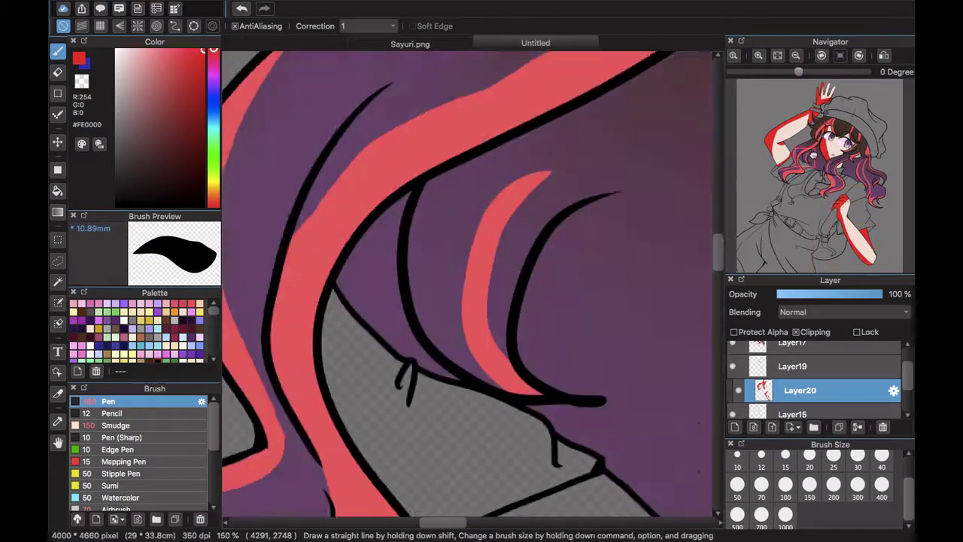
- Paint the fist's knuckle marks red, extend the shadow over them and soften its edge with a size 400 Smudge brush
left_click(858, 460)
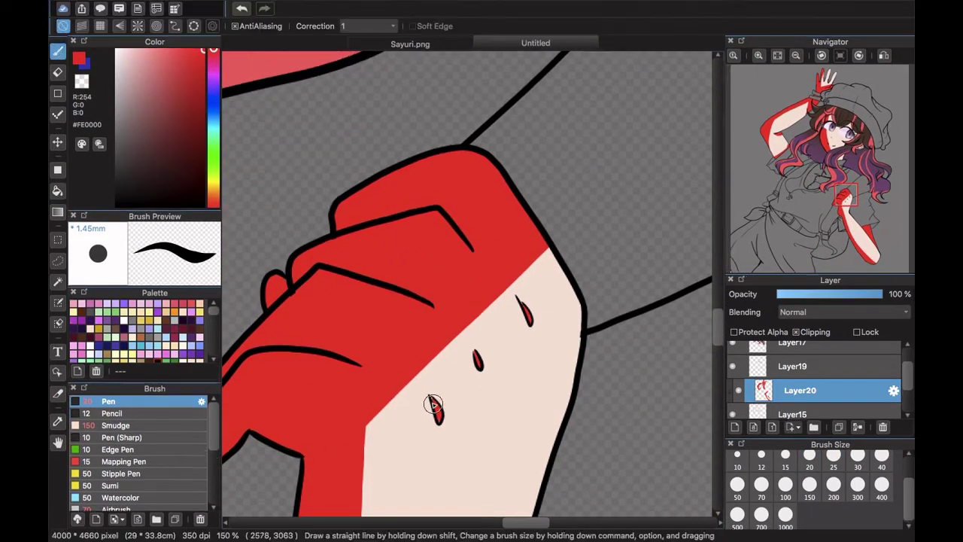
left_click(116, 425)
left_click_drag(376, 387, 440, 370)
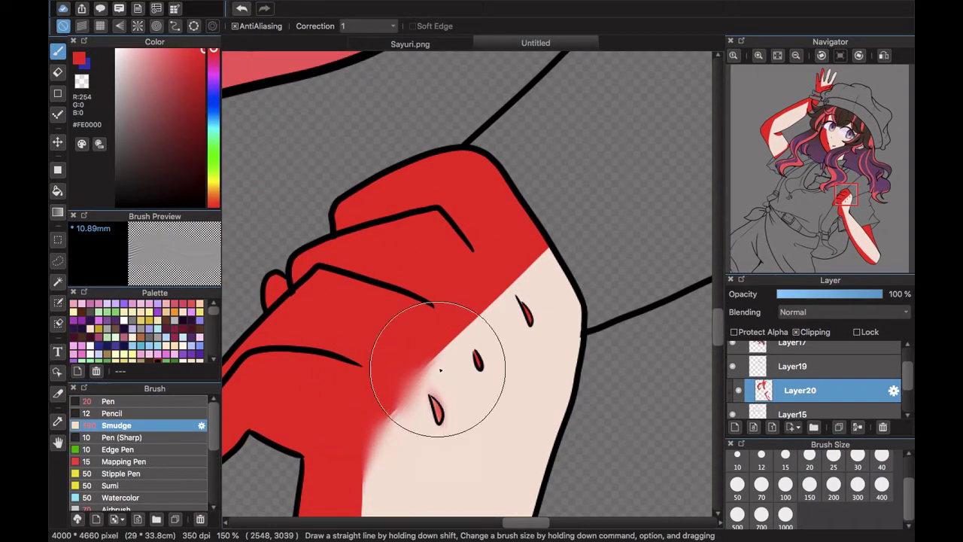
key("e")
key("b")
mouse_move(560, 249)
left_mouse_down()
mouse_move(507, 301)
mouse_move(462, 401)
left_mouse_up()
left_click(881, 486)
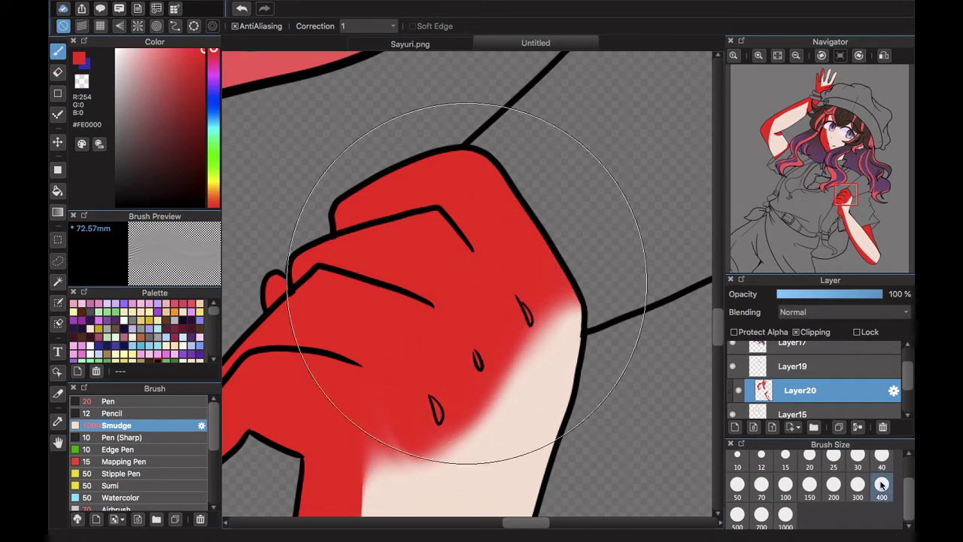
mouse_move(519, 376)
left_mouse_down()
mouse_move(527, 312)
mouse_move(432, 344)
left_mouse_up()
- Paint red shadows beneath the nose and around the patch of neck showing between the hair strands with a size 20 Pen
left_click(143, 401)
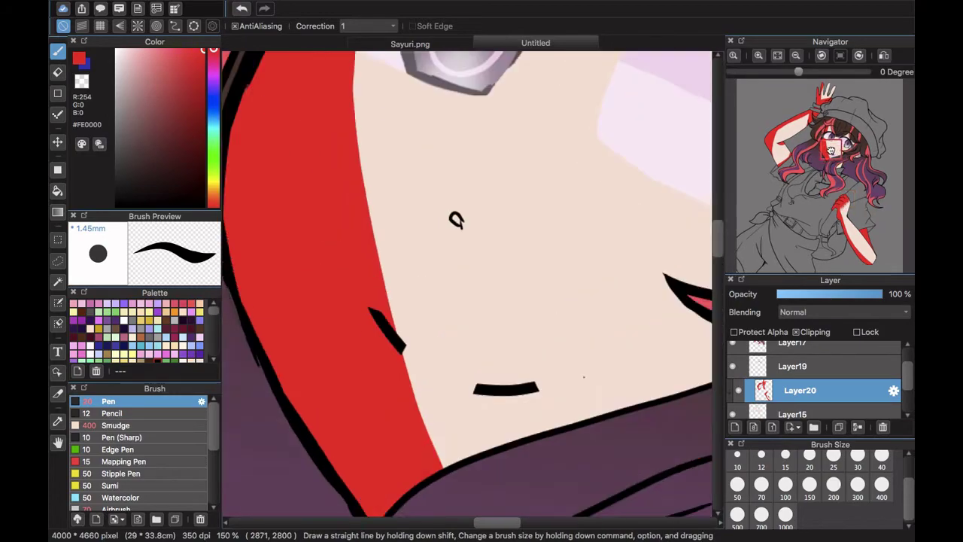
left_click(462, 229)
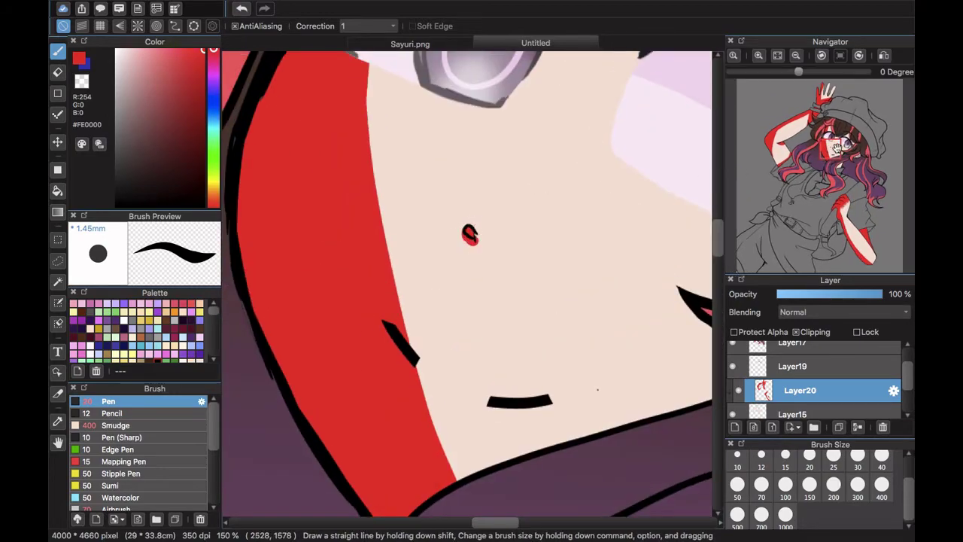
left_click(837, 167)
left_click_drag(837, 167, 839, 163)
left_click_drag(412, 400, 578, 261)
mouse_move(503, 390)
left_mouse_down()
mouse_move(426, 386)
mouse_move(434, 391)
left_mouse_up()
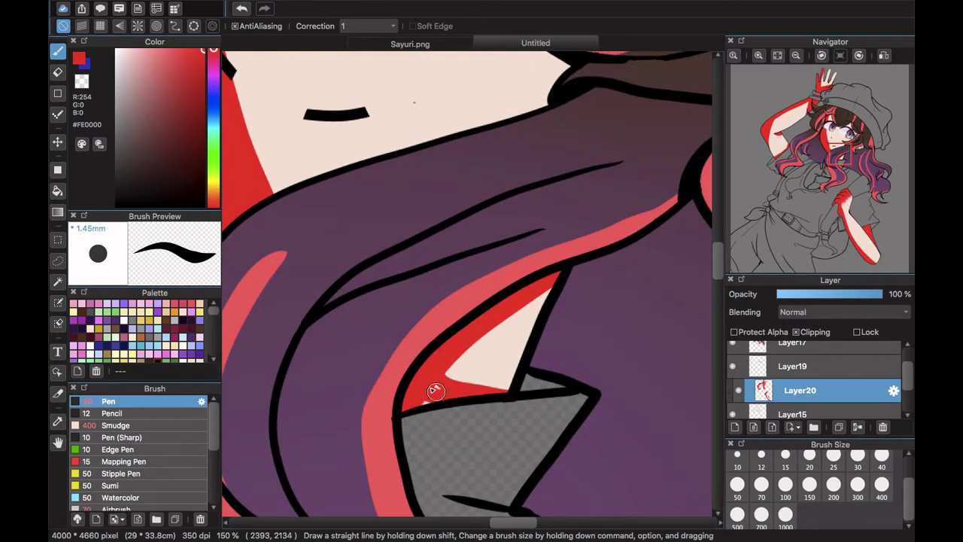
- Paint the inner ear red and erase the spill along its lower rim
left_click(866, 156)
left_click_drag(867, 155, 859, 148)
left_click_drag(582, 292, 578, 347)
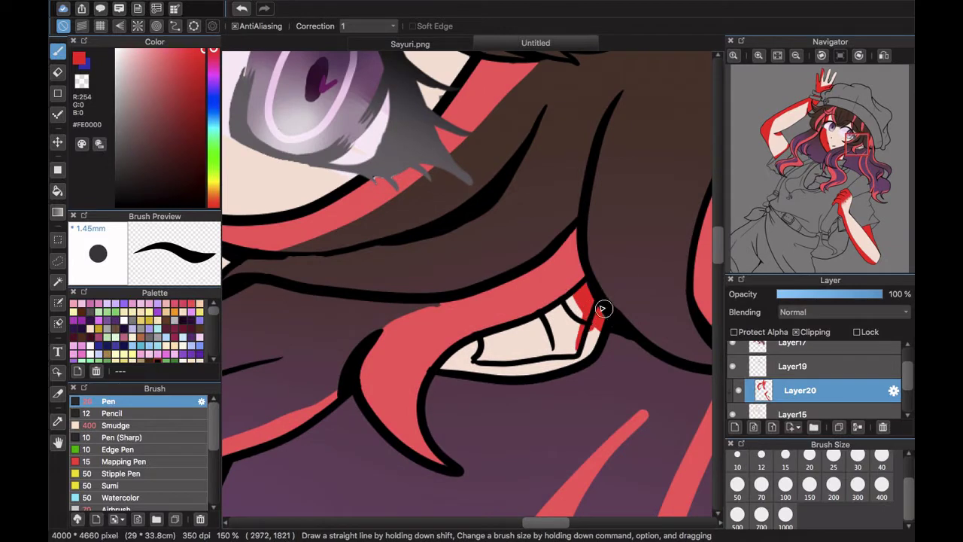
left_click_drag(604, 309, 548, 345)
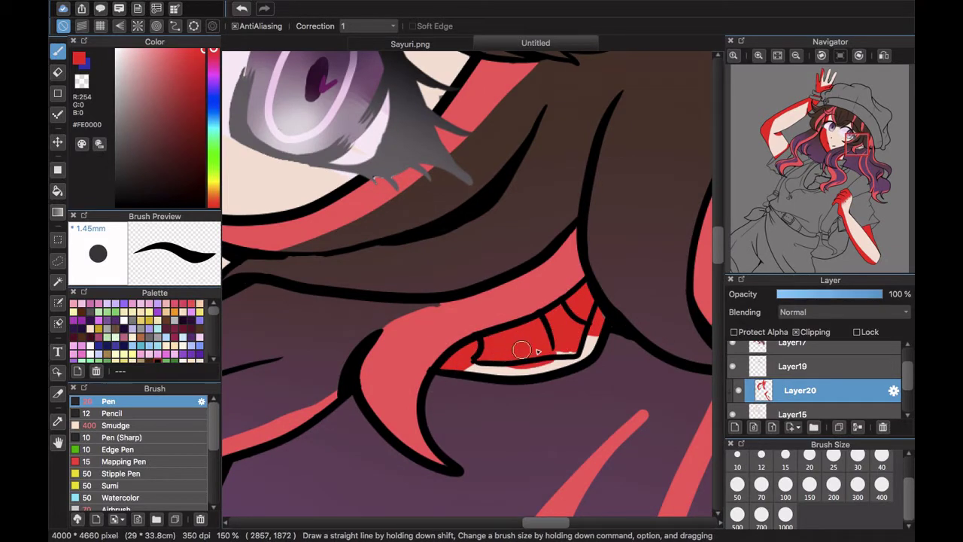
key("e")
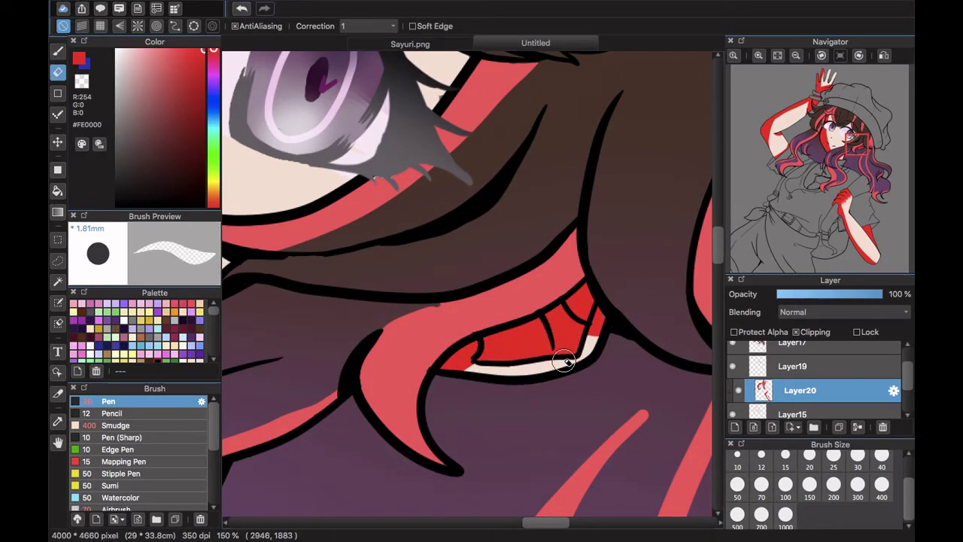
left_click(57, 51)
key("ctrl+Up")
left_click(589, 42)
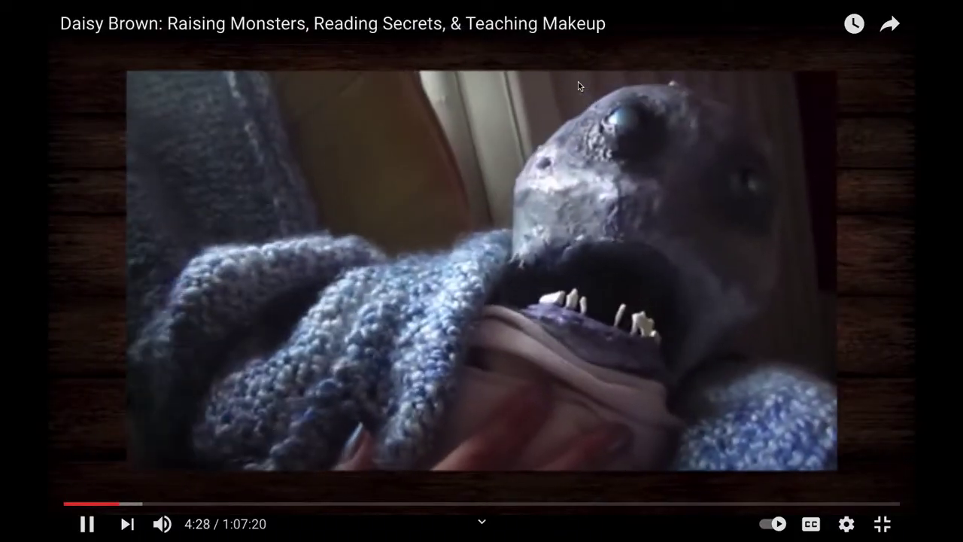
key("ctrl+Up")
left_click(510, 78)
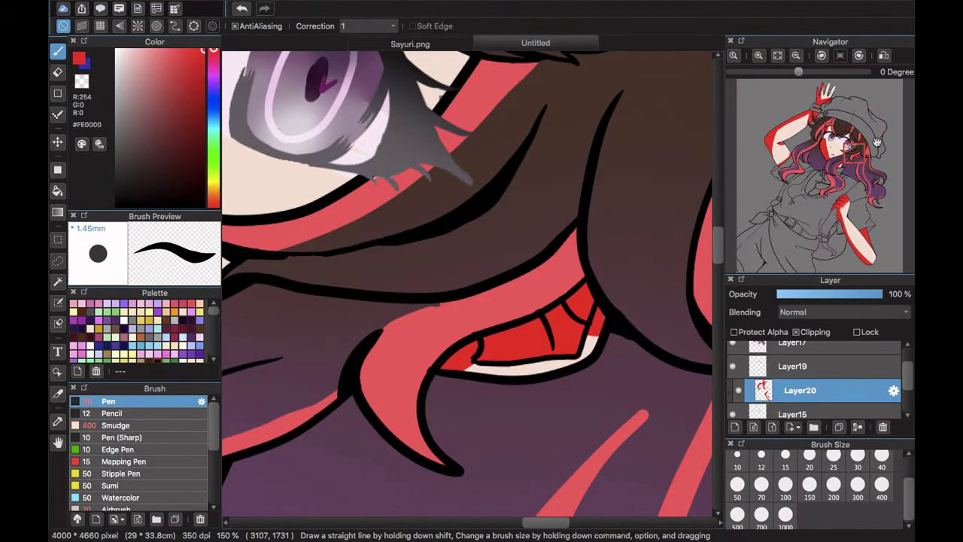
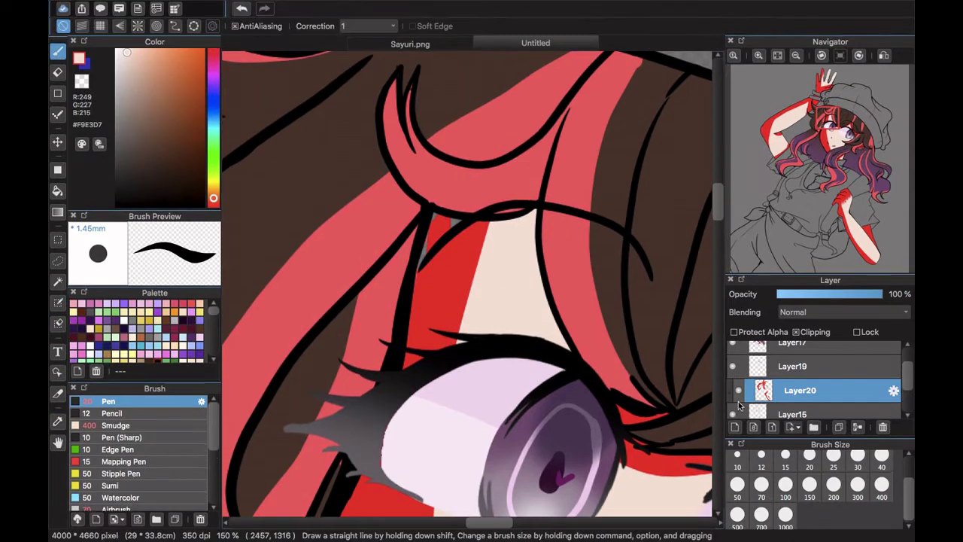
- Paint red shadows on the forehead skin beneath the bangs above the eye and tidy the hair edge on Layer17
left_click(739, 411)
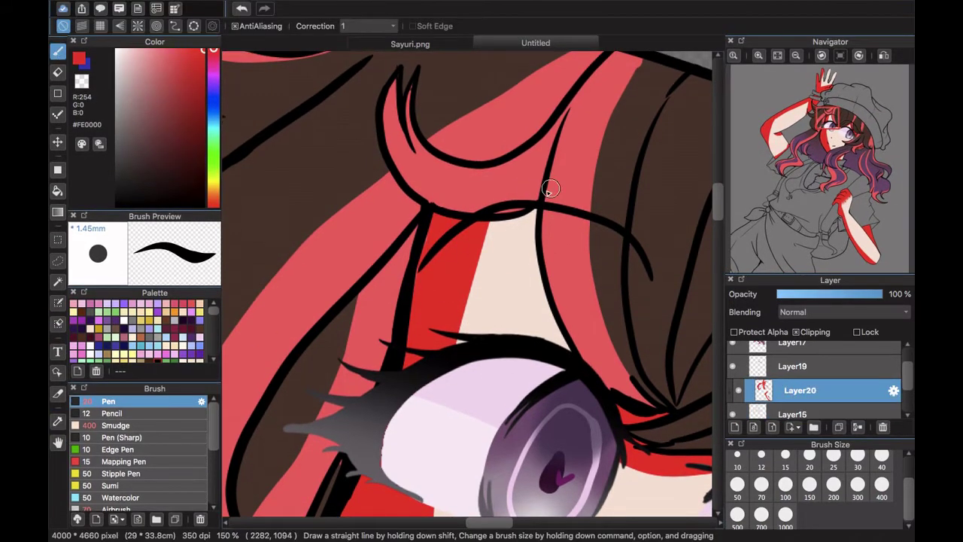
mouse_move(530, 214)
left_mouse_down()
mouse_move(451, 331)
mouse_move(527, 342)
left_mouse_up()
key("e")
left_click(794, 344)
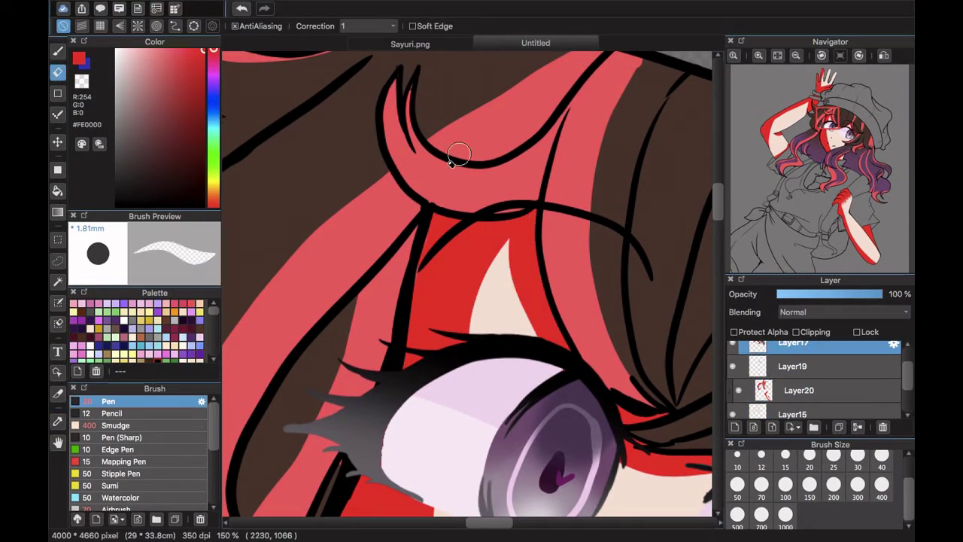
- Paint red shadows on Layer20 along the jaw beside the hair and around the hair strand below the eye
left_click(58, 51)
left_click(763, 387)
left_click_drag(850, 130, 834, 145)
left_click(839, 148)
mouse_move(601, 272)
left_mouse_down()
mouse_move(322, 326)
mouse_move(539, 296)
left_mouse_up()
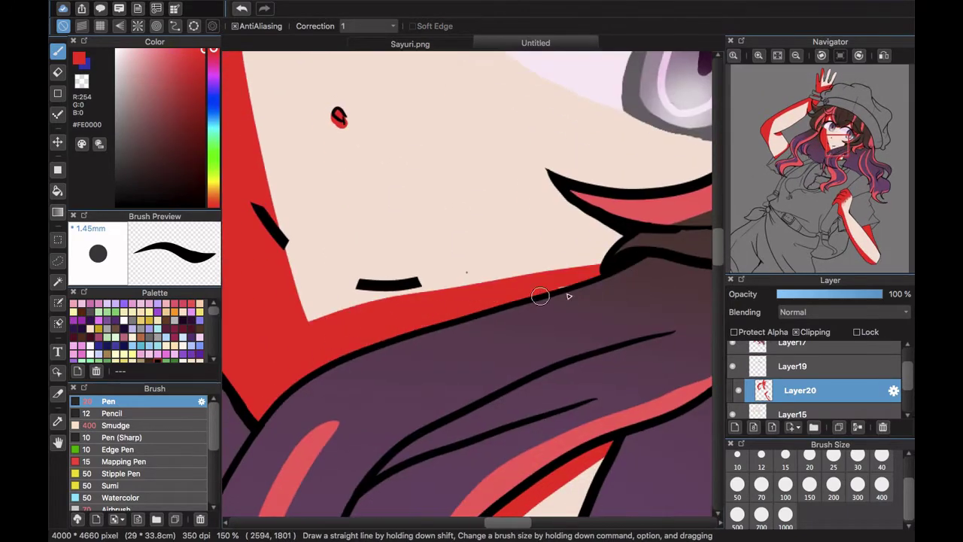
scroll(548, 225, "up", 5)
scroll(548, 225, "right", 6)
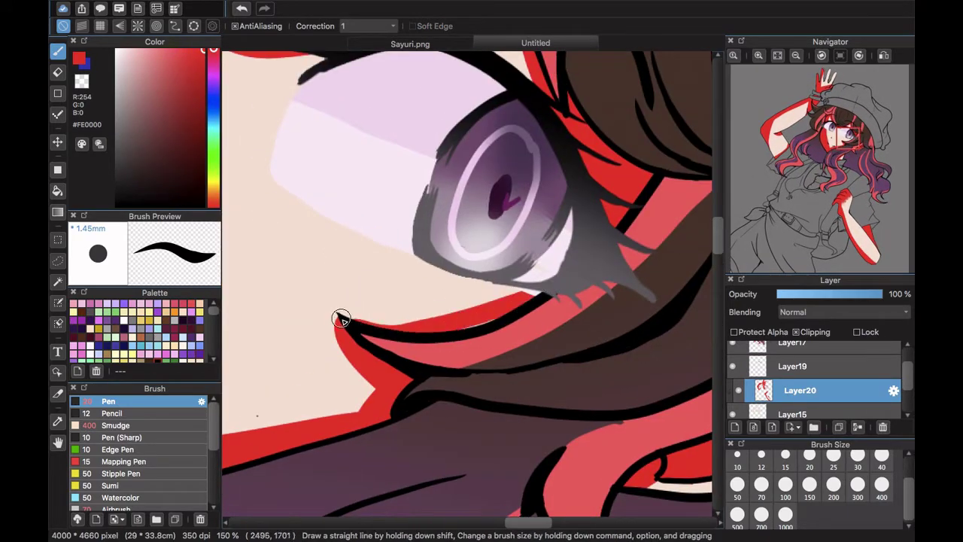
- Sample the eye-white colour #FAEBF6, paint the eye's unfilled outer corner on Layer19 and erase the excess
left_click(58, 421)
left_click(553, 263)
left_click(56, 44)
left_click(797, 366)
left_click(58, 72)
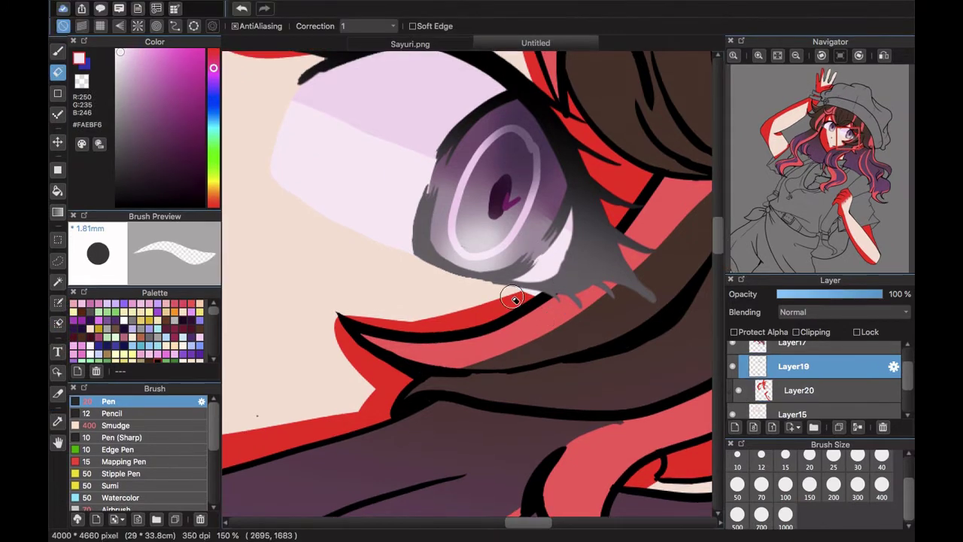
- Set the opacity of shadow layer Layer20 to 45% and the Pen colour to pure red #FF0000
left_click(58, 52)
left_click(798, 389)
left_click(823, 294)
left_click_drag(779, 163, 772, 167)
left_click(214, 51)
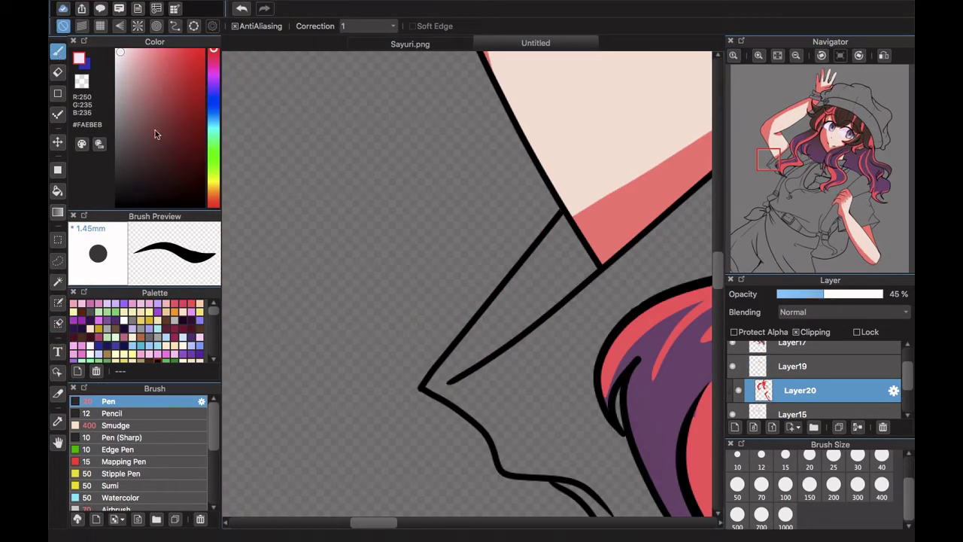
left_click_drag(155, 133, 204, 50)
- Extend the red shadow down the raised arm's outer edge and shade the raised hand's outermost finger with a size 30 Pen
left_click(795, 56)
left_click(796, 57)
left_click(796, 57)
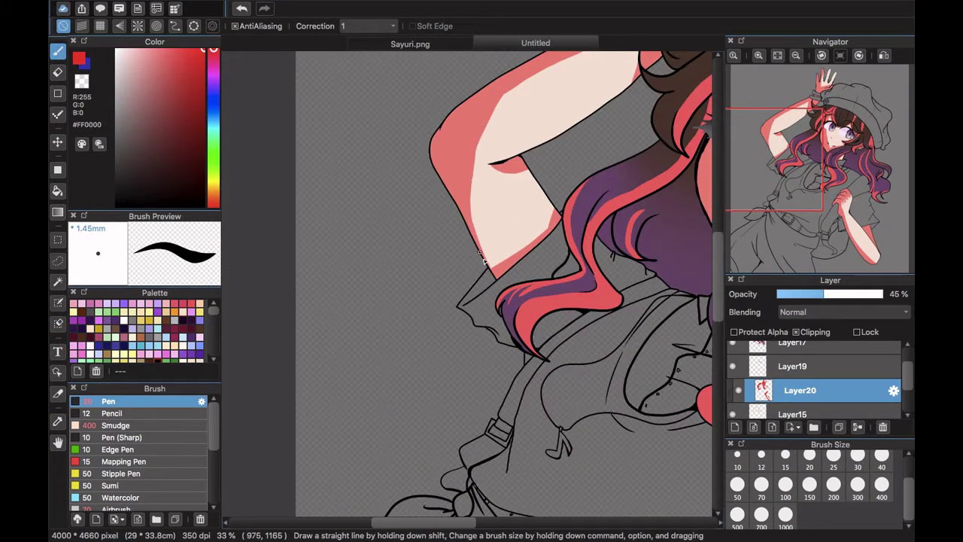
left_click_drag(822, 150, 816, 130)
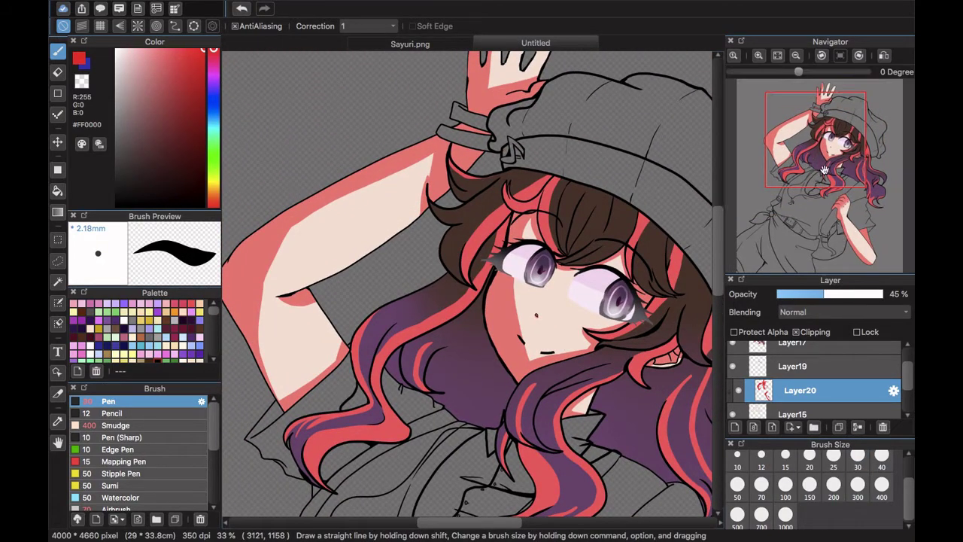
scroll(421, 184, "up", 3)
scroll(417, 187, "right", 2)
left_click(777, 55)
left_click(758, 55)
left_click(758, 56)
left_click(758, 56)
left_click(758, 56)
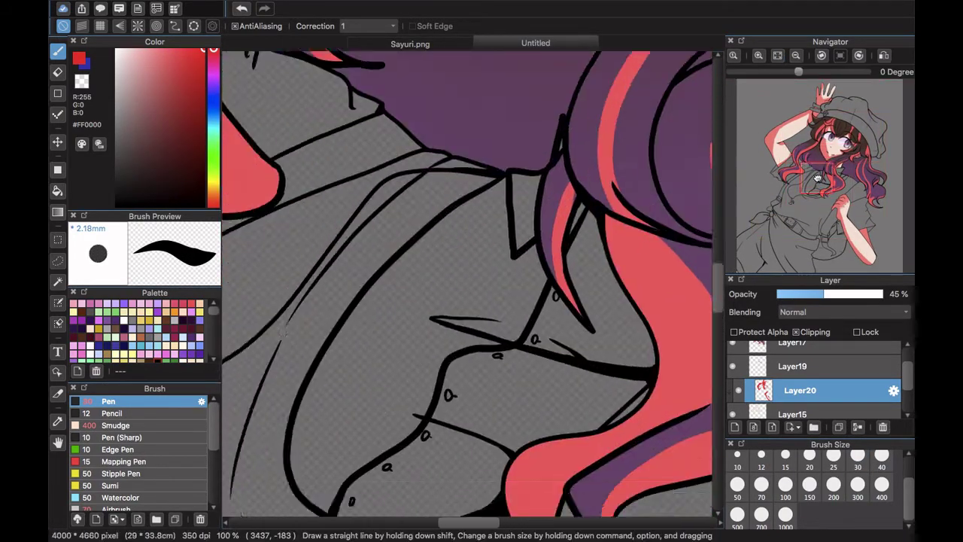
left_click_drag(821, 167, 838, 136)
scroll(397, 359, "up", 8)
scroll(457, 252, "left", 6)
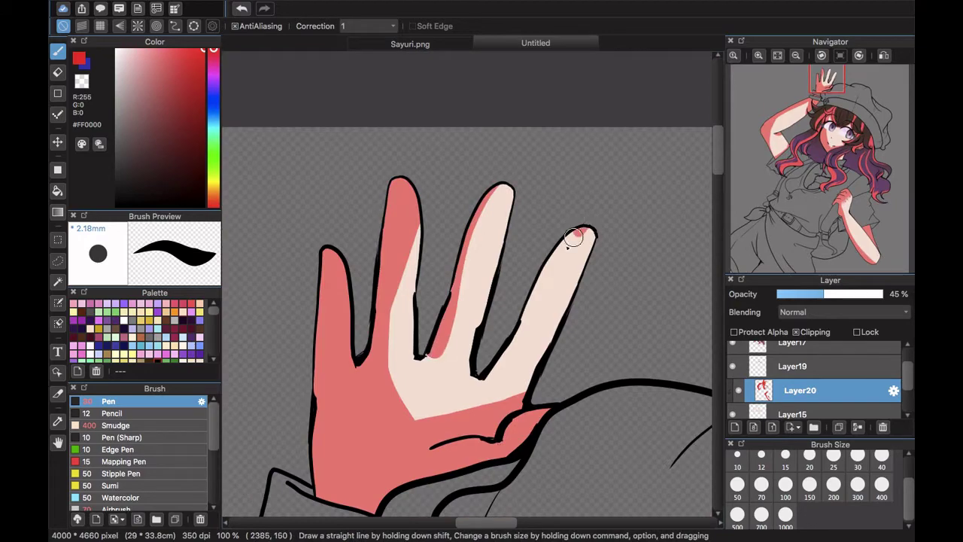
left_click_drag(573, 237, 483, 380)
- Merge the skin shadow layer down into the skin layer Layer15
left_click(796, 56)
left_click(777, 56)
left_click(857, 427)
- Add small white #FFFFFF highlights to the face, the raised arm and the edge of the fist on Layer15
left_click(758, 56)
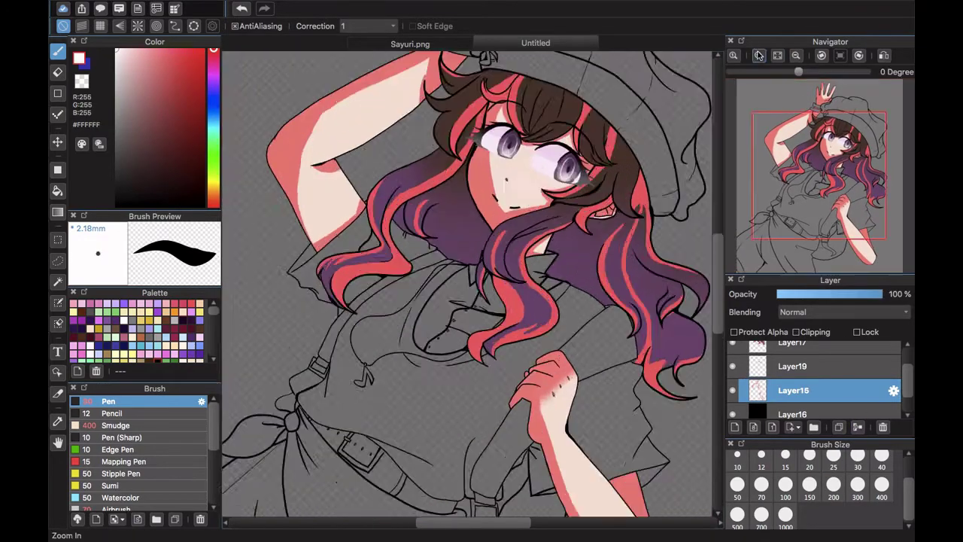
left_click(758, 56)
left_click(758, 56)
left_click(759, 56)
left_click(758, 56)
left_click(840, 159)
left_click(836, 148)
left_click(823, 146)
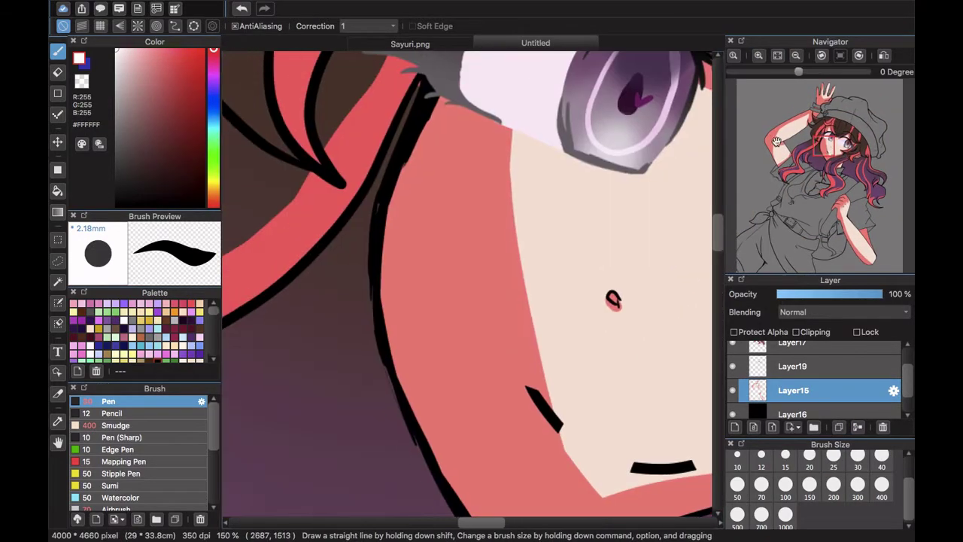
left_click(792, 135)
left_click(782, 155)
left_click(845, 192)
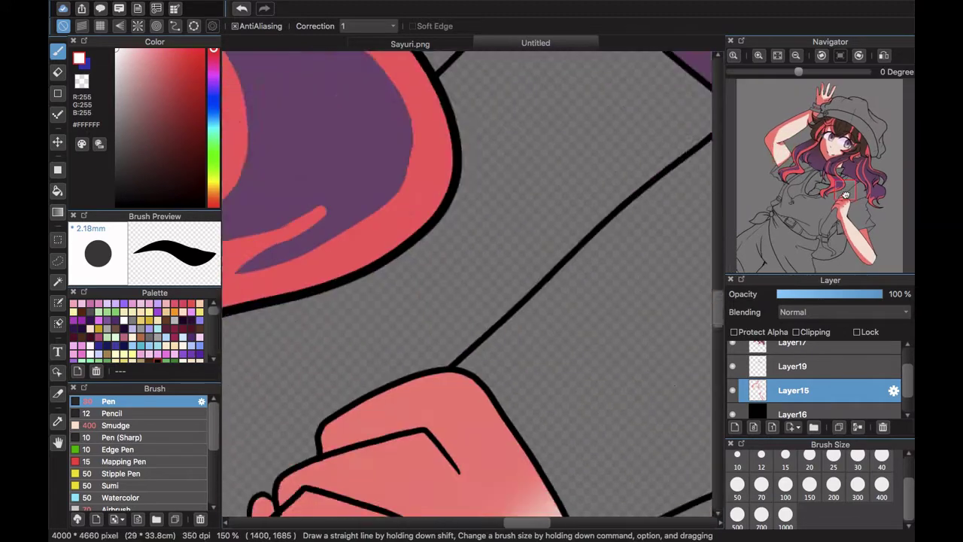
left_click(844, 207)
left_click_drag(573, 283, 581, 262)
- Soften the shadow edge on the back of the fist with a size 100 Smudge brush and add a white highlight on the forearm
left_click(116, 425)
left_click(857, 485)
left_click(785, 485)
left_click_drag(370, 261, 394, 276)
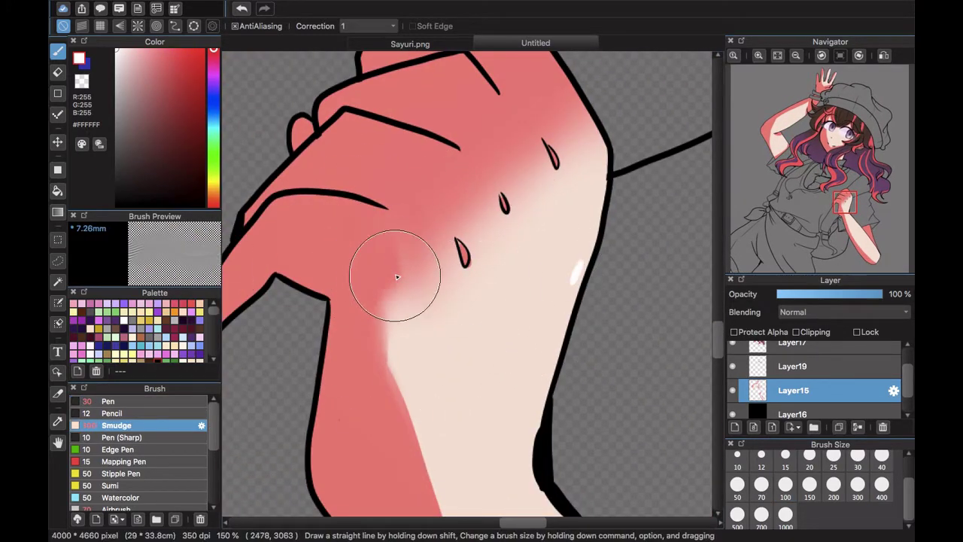
left_click(113, 401)
left_click(860, 235)
- Merge Layer19 down into skin layer Layer15 and delete the leftover layer beneath Layer16
left_click(776, 55)
left_click(812, 367)
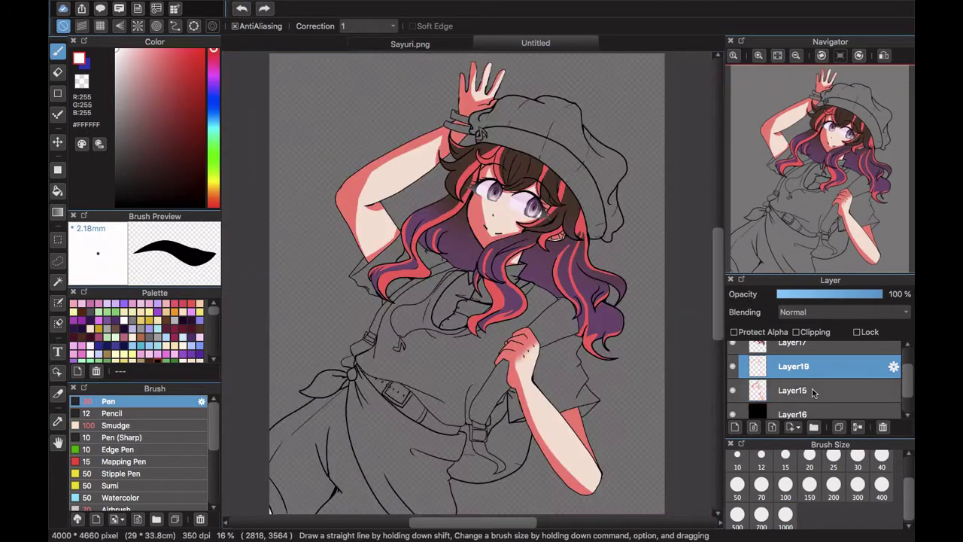
left_click(858, 428)
left_click(784, 394)
left_click(762, 415)
left_click(881, 426)
scroll(895, 371, "up", 1)
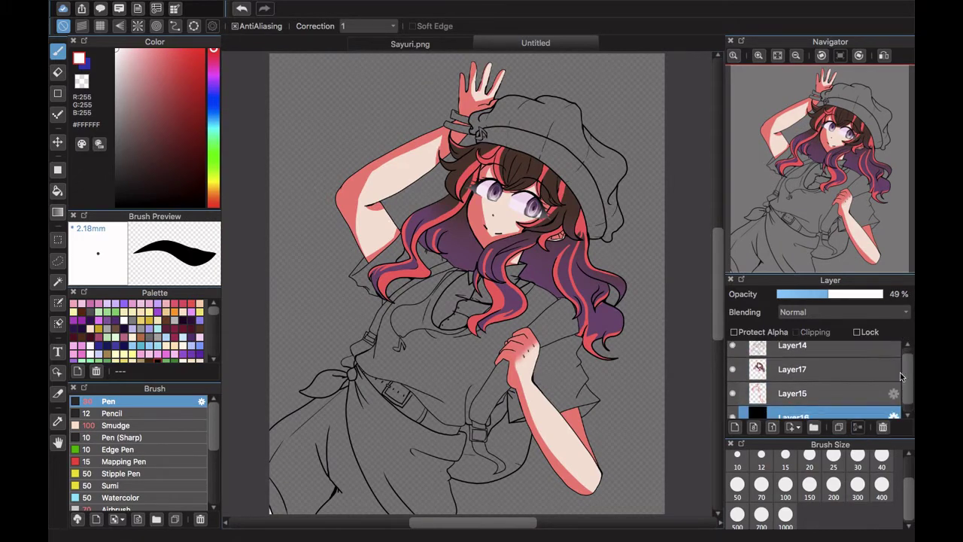
- Add a new layer above Layer15 and sample the cream shirt colour #EFE8DE from Sayuri.png for the Bucket tool
left_click(865, 392)
left_click(735, 427)
left_click(411, 44)
left_click(58, 421)
left_click(403, 232)
left_click(534, 26)
left_click(58, 174)
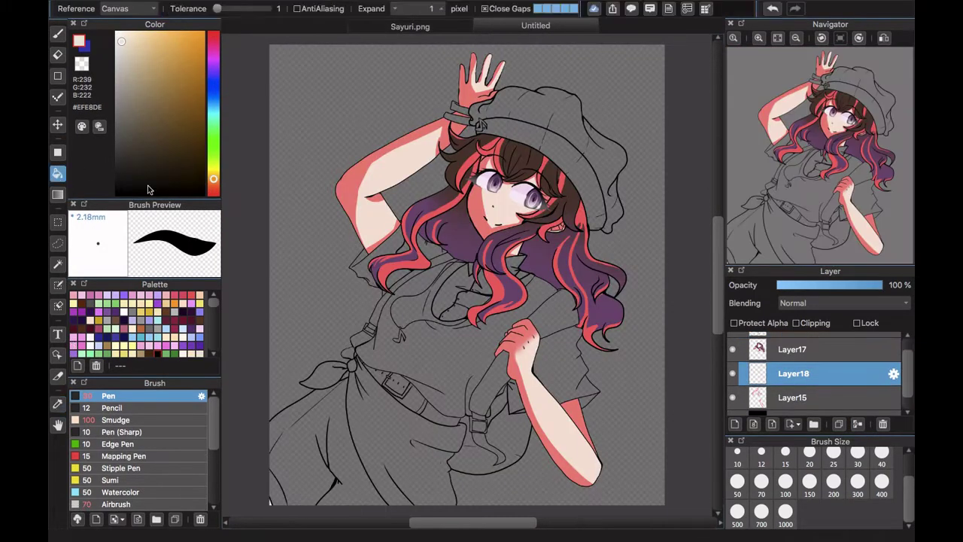
- Fill the sleeve beside the lowered arm, the shoulder area behind the hair and the shirt front with cream
left_click(568, 361)
left_click(758, 38)
left_click(759, 38)
left_click(758, 38)
left_click(364, 195)
left_click(409, 331)
left_click(488, 349)
left_click(522, 310)
- Fill the collar and the small shirt areas beside the long front hair strand with cream
key("b")
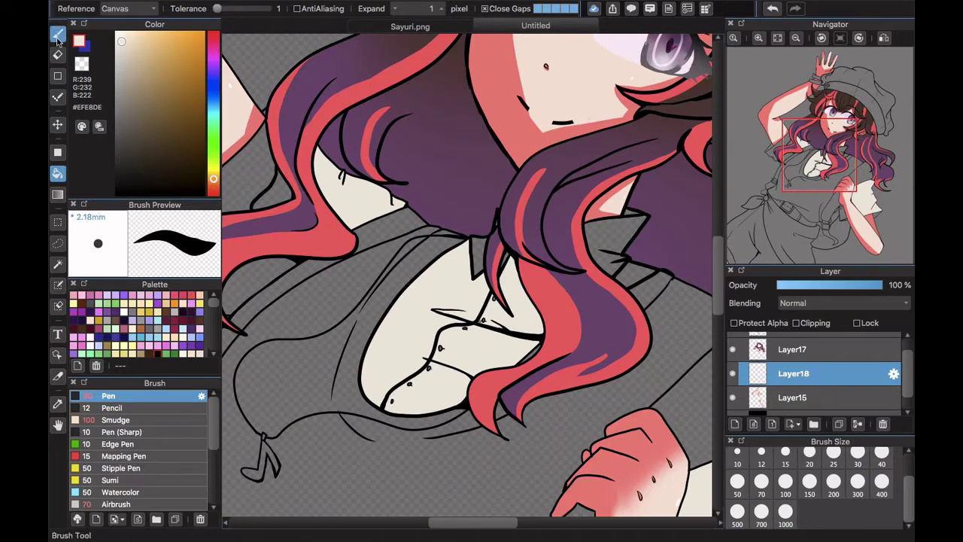
key("g")
left_click(638, 271)
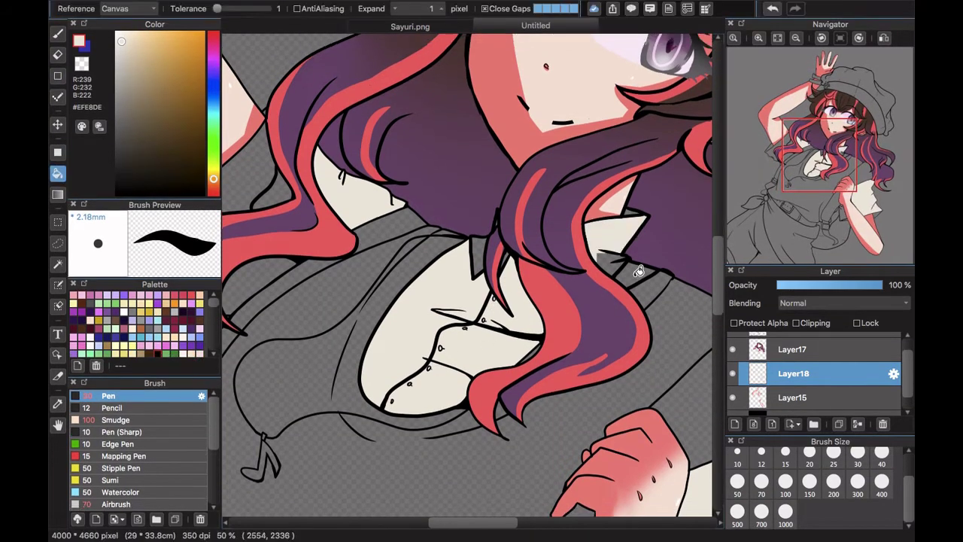
left_click(56, 37)
- Fill the raised arm's sleeve and the shirt parts showing around the hair strand with cream
left_click_drag(459, 184, 677, 257)
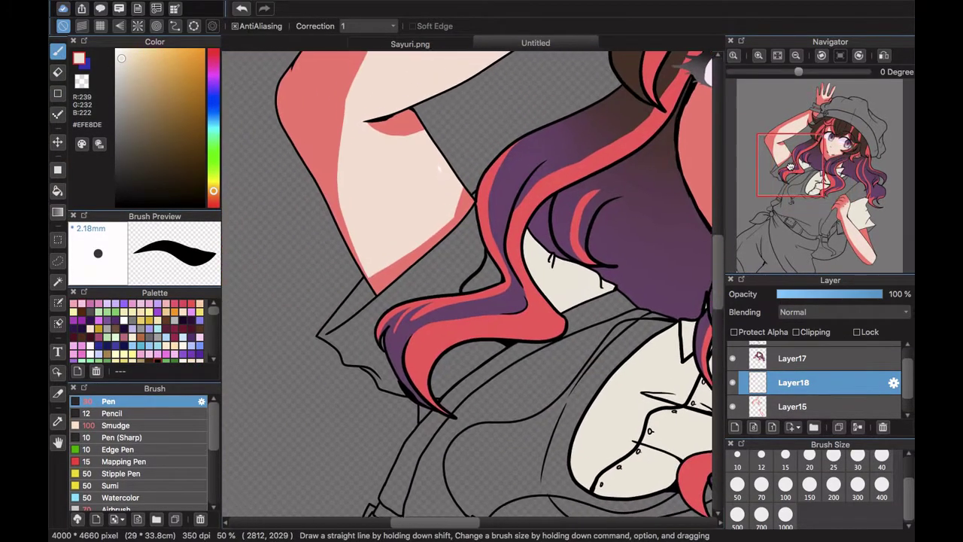
left_click(58, 188)
left_click(462, 248)
left_click(367, 291)
key("b")
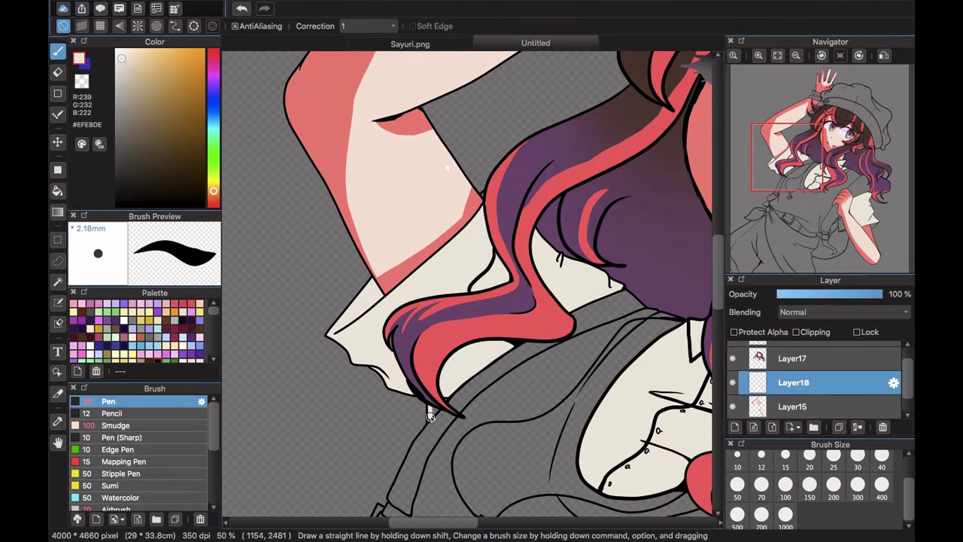
- Fill the remaining shirt pieces beneath the fist and inside the forearm with cream
scroll(466, 339, "down", 5)
key("g")
scroll(460, 291, "up", 3)
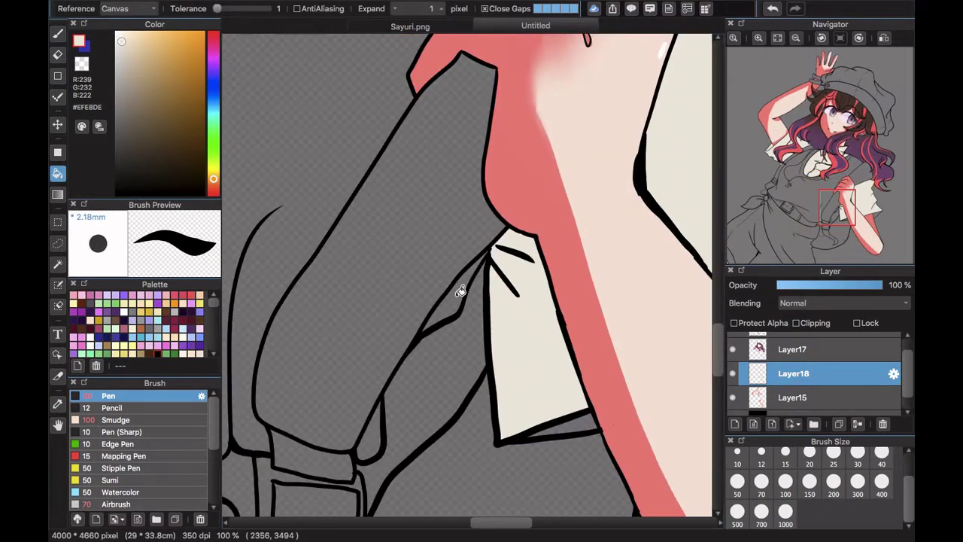
left_click(61, 35)
left_click(776, 56)
- Add a layer clipped to shirt layer Layer18 and choose a size 1000 Airbrush with tan #E2C3AB
left_click(735, 426)
left_click(796, 332)
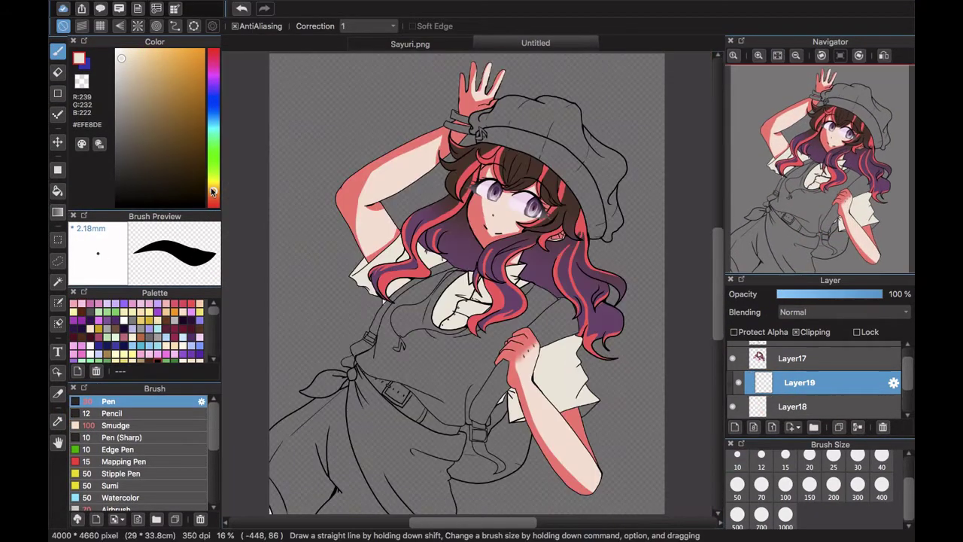
left_click(213, 196)
left_click(137, 66)
left_click(150, 425)
left_click(143, 508)
left_click(785, 514)
- Airbrush soft tan shading over both shirt sleeves and set the clipped layer's opacity to 51%
left_click_drag(354, 298, 344, 263)
left_click_drag(511, 421, 568, 421)
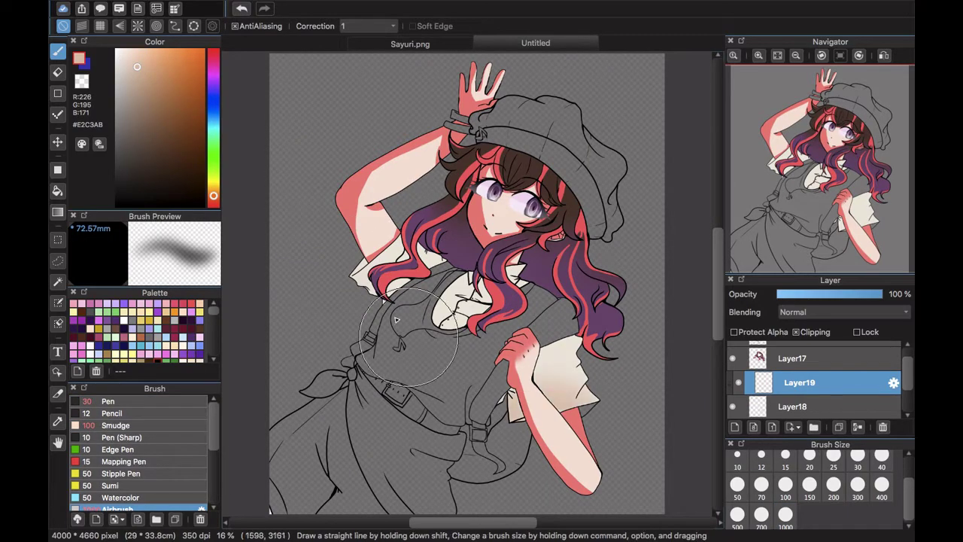
left_click(161, 401)
left_click_drag(882, 294, 830, 294)
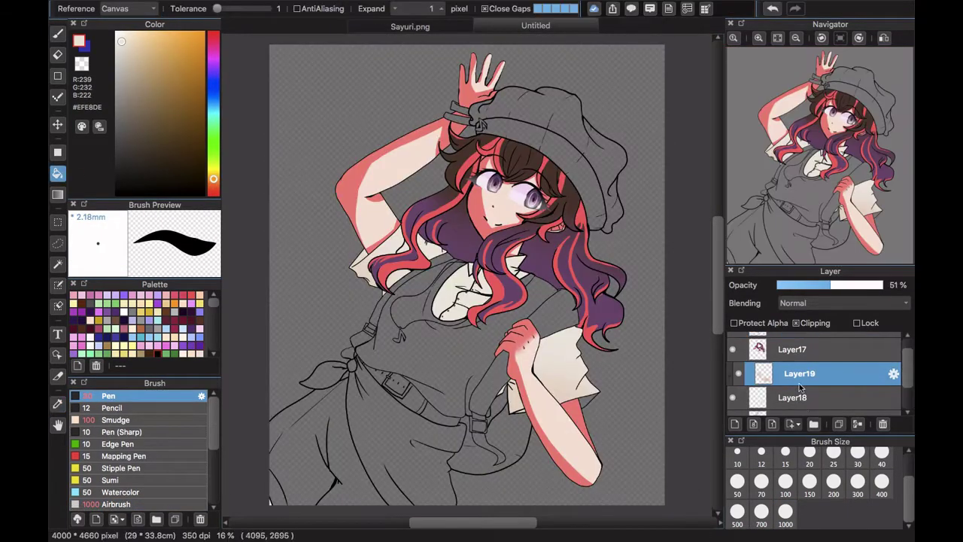
- Fill the underside of the lowered arm's sleeve behind the arm with cream on Layer18
left_click(799, 395)
left_click(758, 38)
left_click(758, 38)
left_click(758, 38)
left_click(862, 200)
left_click(534, 330)
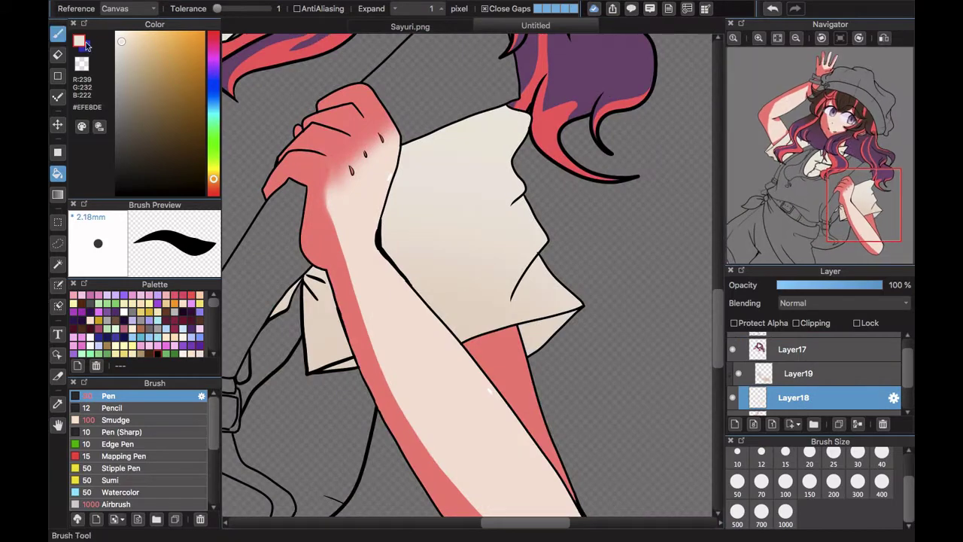
- Set the Pen colour to black and merge the clipped shading layer down into the shirt layer
left_click(58, 34)
left_click(202, 205)
left_click(871, 384)
left_click(858, 427)
- Draw the missing black outline along the sleeve's underside on line art layer Layer14 and trim it with the eraser
left_click(857, 346)
left_click(758, 55)
left_click(758, 56)
left_click(758, 56)
left_click(853, 204)
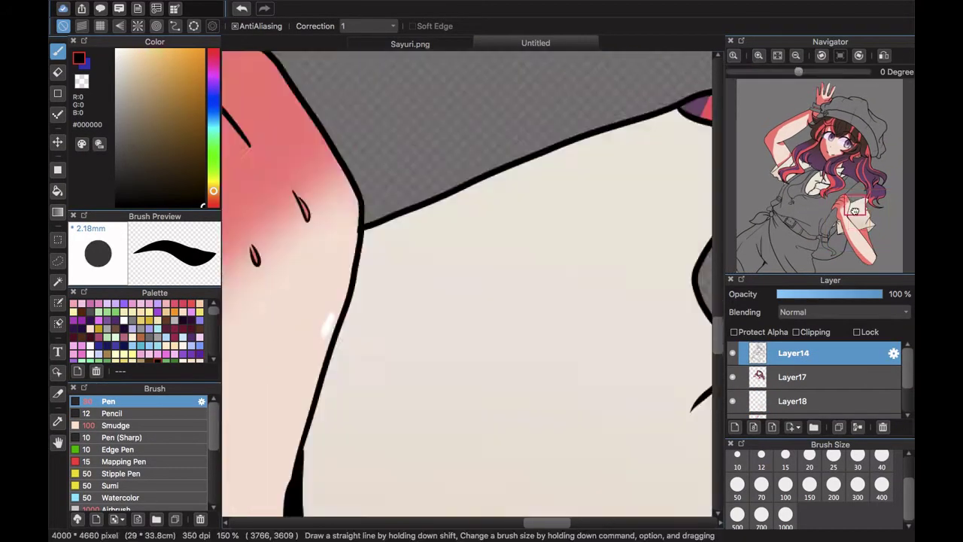
left_click(868, 228)
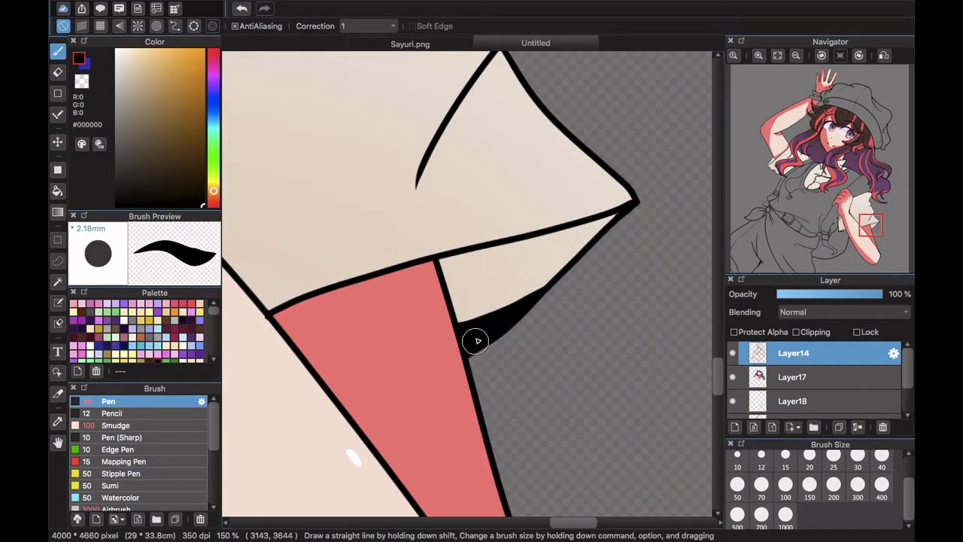
key("e")
left_click(58, 50)
left_click_drag(493, 343, 479, 409)
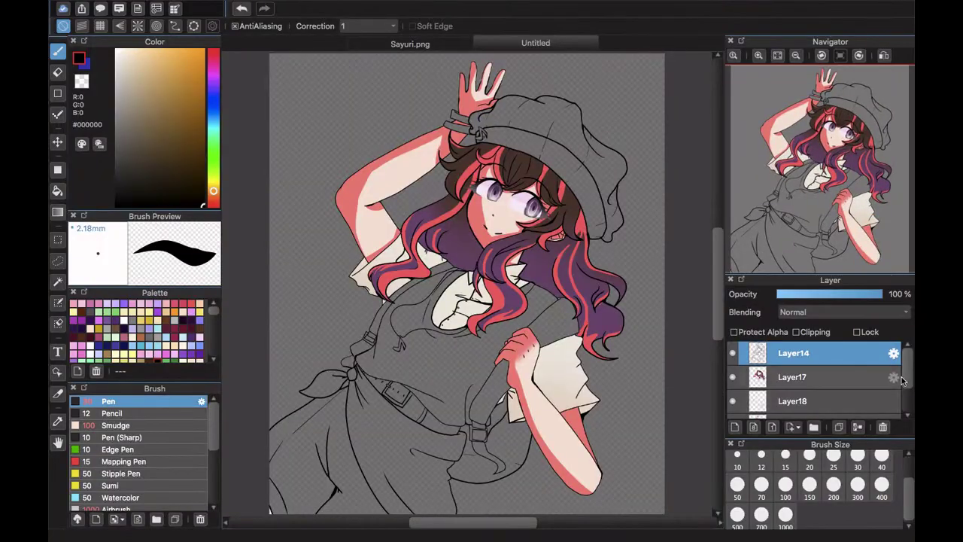
- Paint the small gap beneath the belt buckle blue-grey #616879 on Layer18
left_click(756, 356)
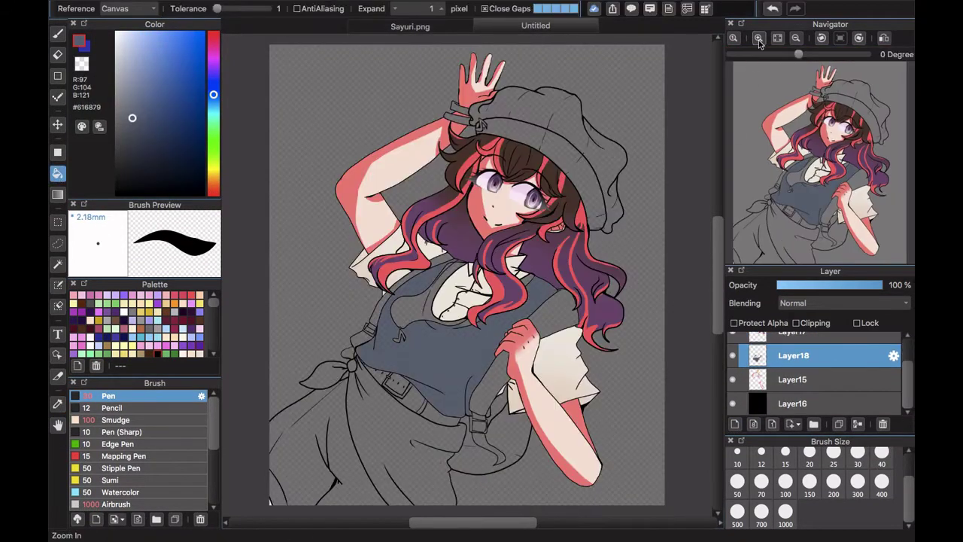
left_click(760, 43)
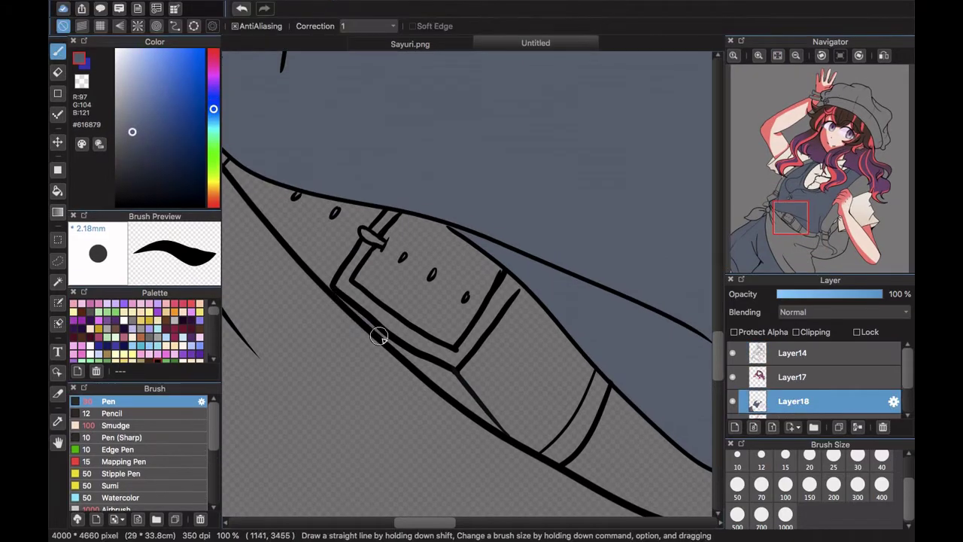
left_click_drag(376, 333, 451, 392)
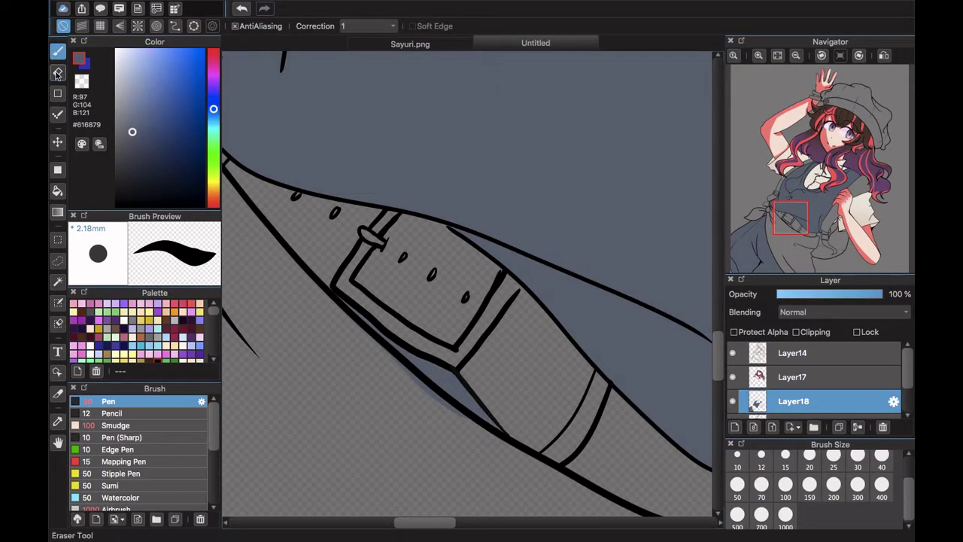
left_click(57, 72)
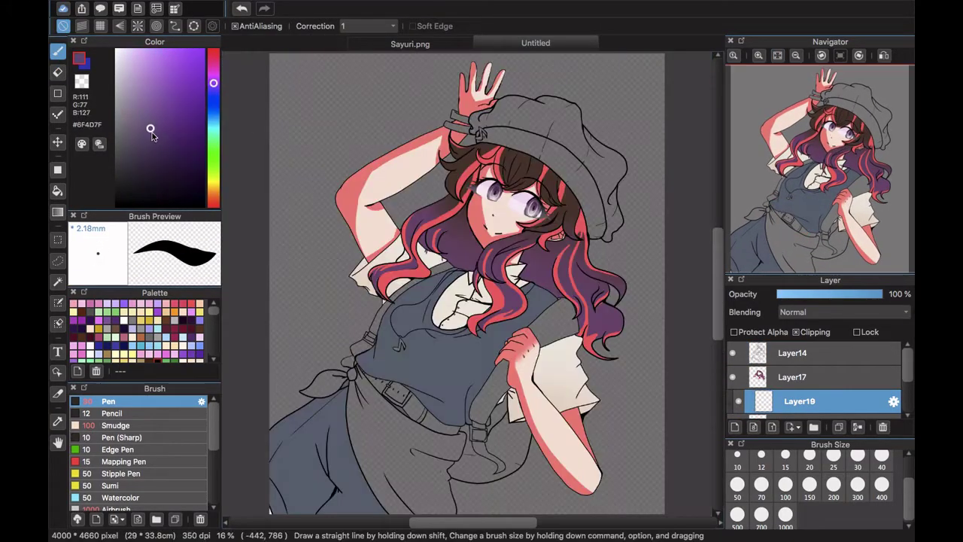
key("ctrl+Up")
left_click(601, 58)
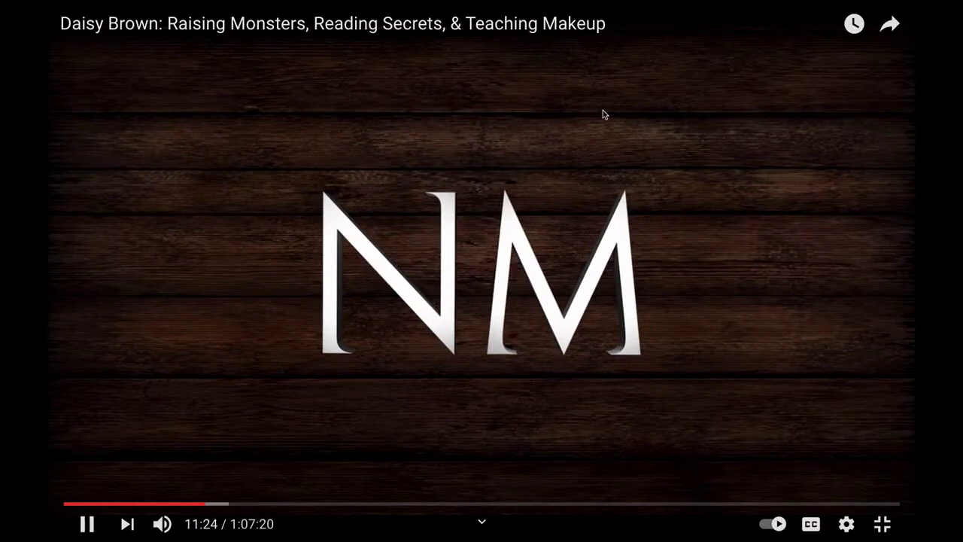
key("ctrl+Up")
left_click(481, 45)
- Paint a #40204F shadow over the clothing's raised-arm side with a size 700 pen and set the layer opacity to 44%
left_click(857, 486)
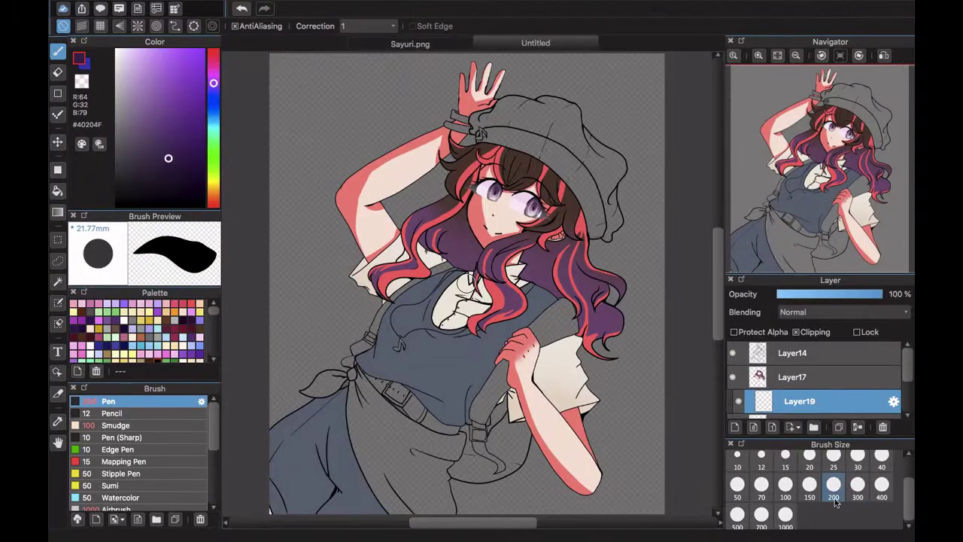
left_click(762, 514)
left_click_drag(366, 365, 265, 488)
mouse_move(369, 380)
left_mouse_down()
mouse_move(423, 302)
mouse_move(341, 286)
left_mouse_up()
left_click(823, 294)
left_click_drag(448, 276, 511, 258)
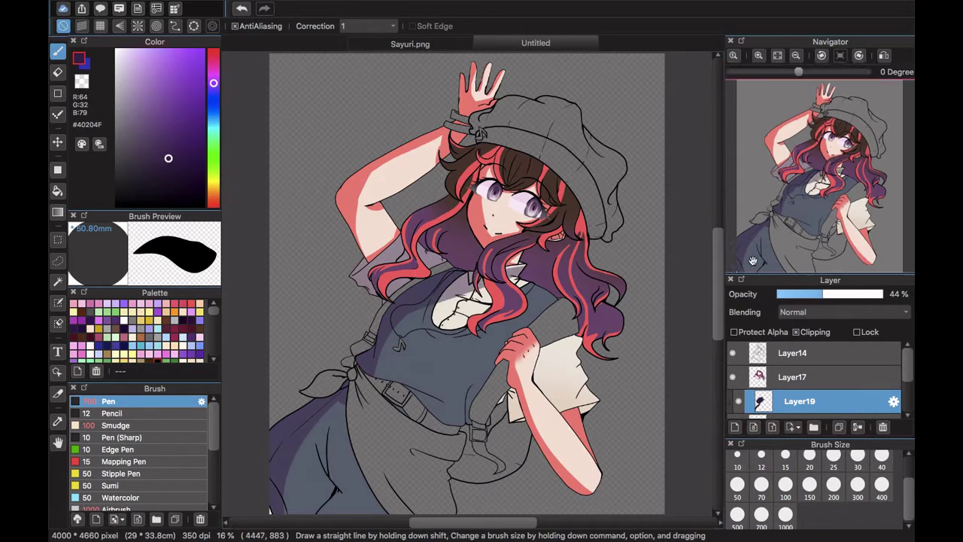
- Outline a shadow on the overalls just above the belt with a size 200 pen and fill it with dark purple
left_click(833, 485)
left_click(758, 55)
left_click(758, 56)
left_click(758, 56)
left_click(796, 229)
left_click(58, 191)
left_click(528, 239)
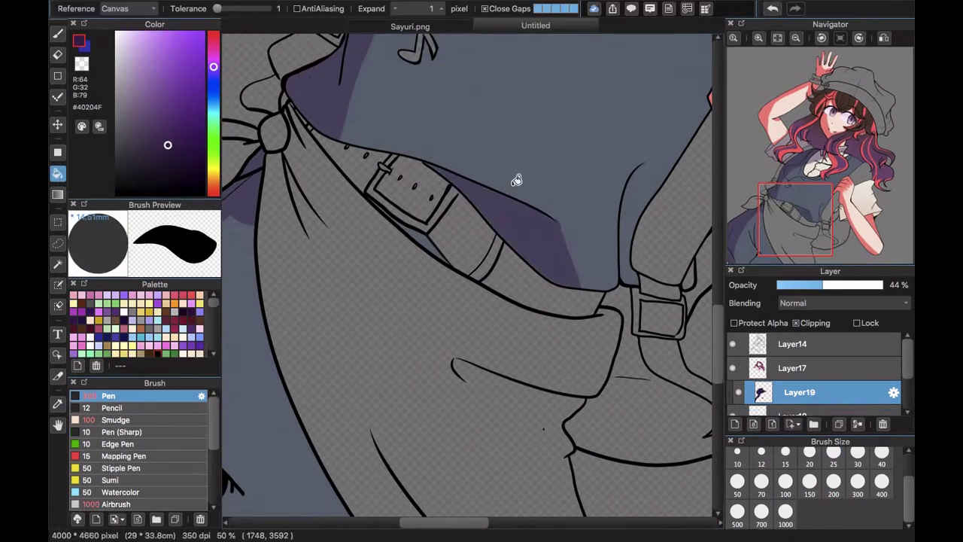
- Sample dark purple #40204F and shade the overalls and shirt around the hanging strap with a size 150 pen
left_click(58, 52)
left_click(58, 51)
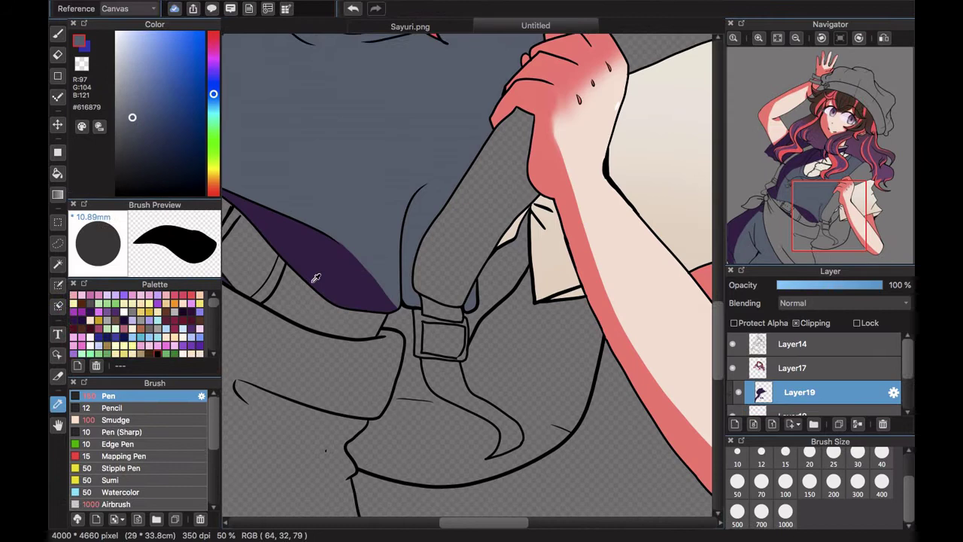
left_click(315, 278)
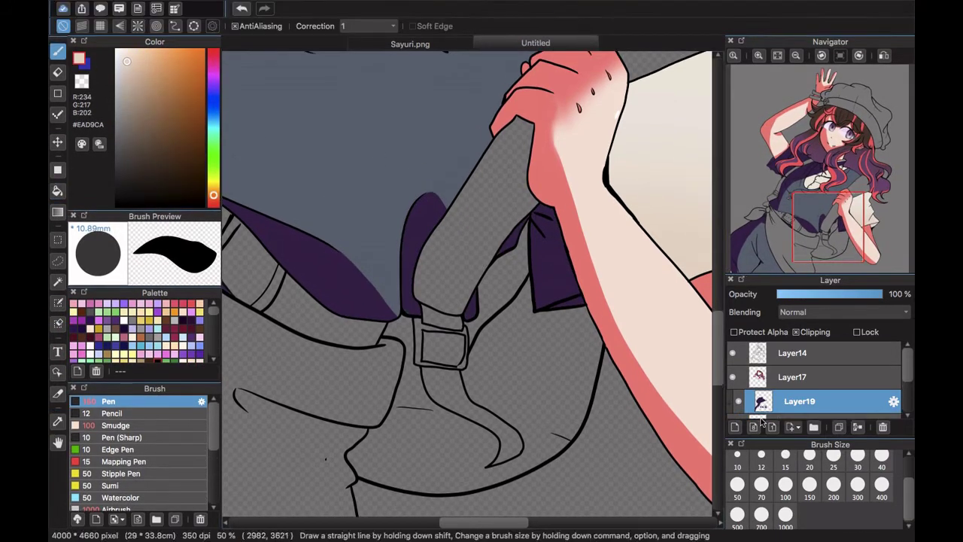
left_click(761, 416)
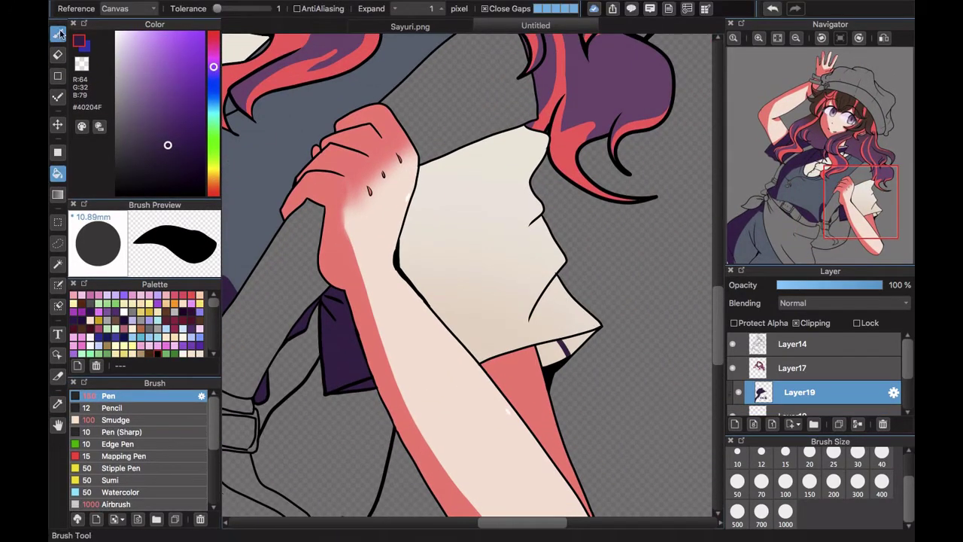
- Complete the dark purple shadow inside the lowered arm's sleeve opening and touch up its edge with a size 40 pen
left_click(58, 34)
key("e")
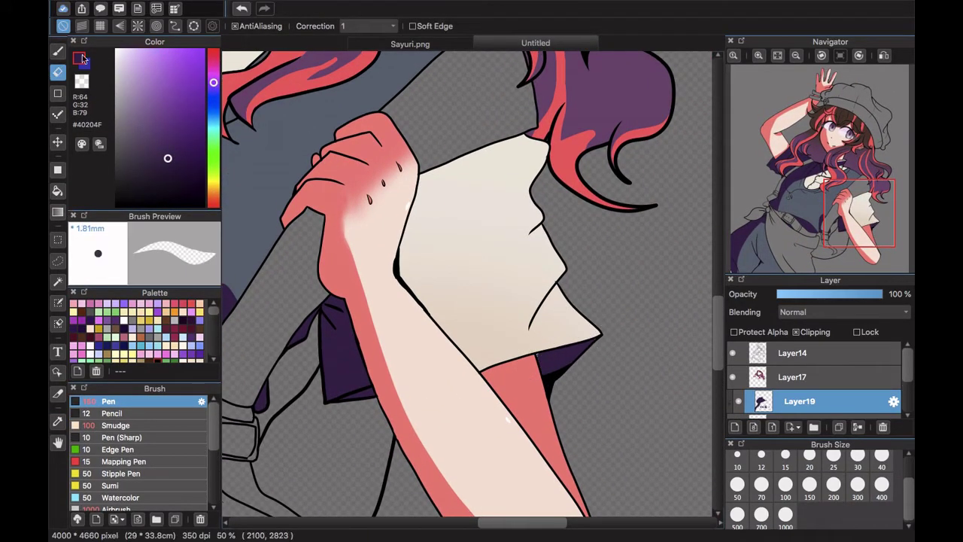
left_click(834, 485)
left_click(737, 485)
left_click_drag(530, 361, 536, 359)
left_click(237, 8)
left_click(58, 51)
left_click(881, 455)
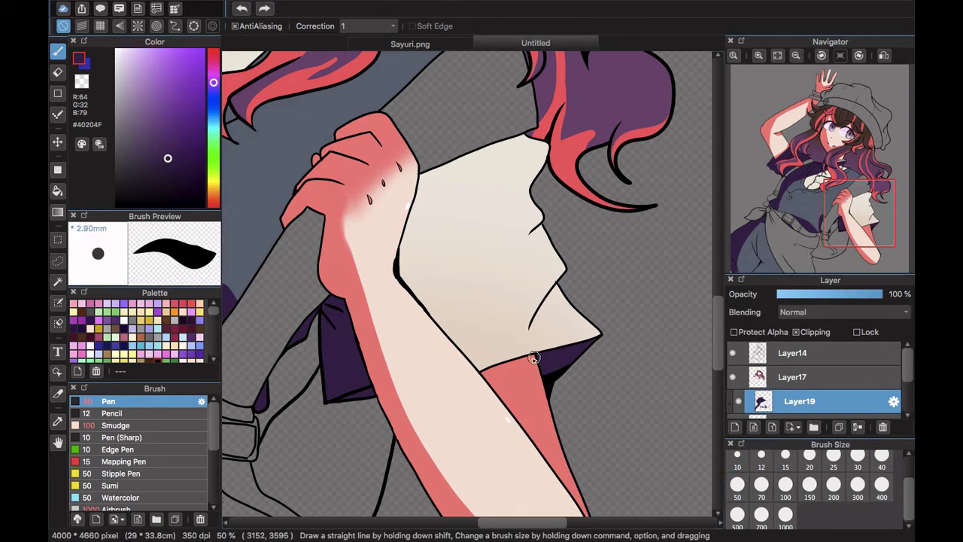
- Paint dark purple shadows on the lowered arm's sleeve, along the forearm and inside the fabric folds
left_click(58, 69)
left_click(57, 52)
left_click_drag(427, 165, 400, 269)
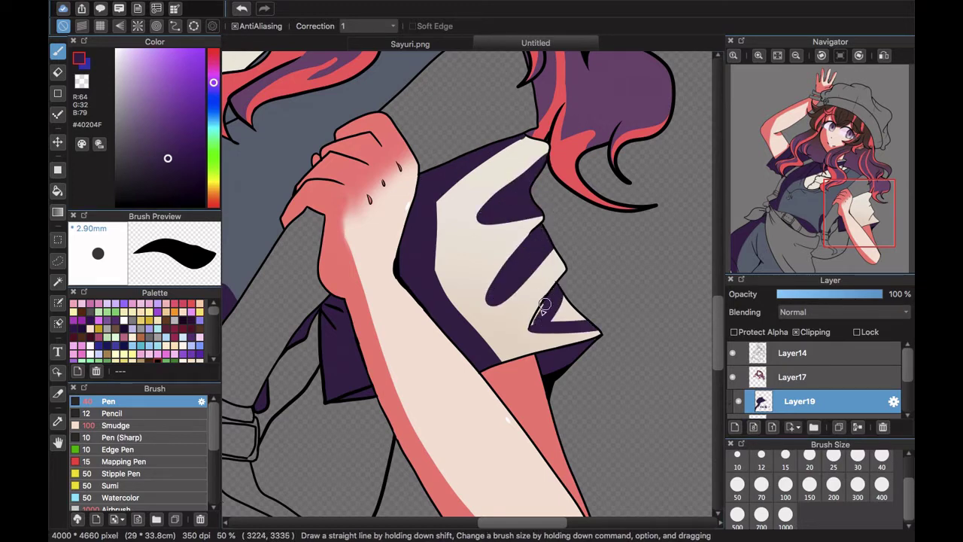
key("e")
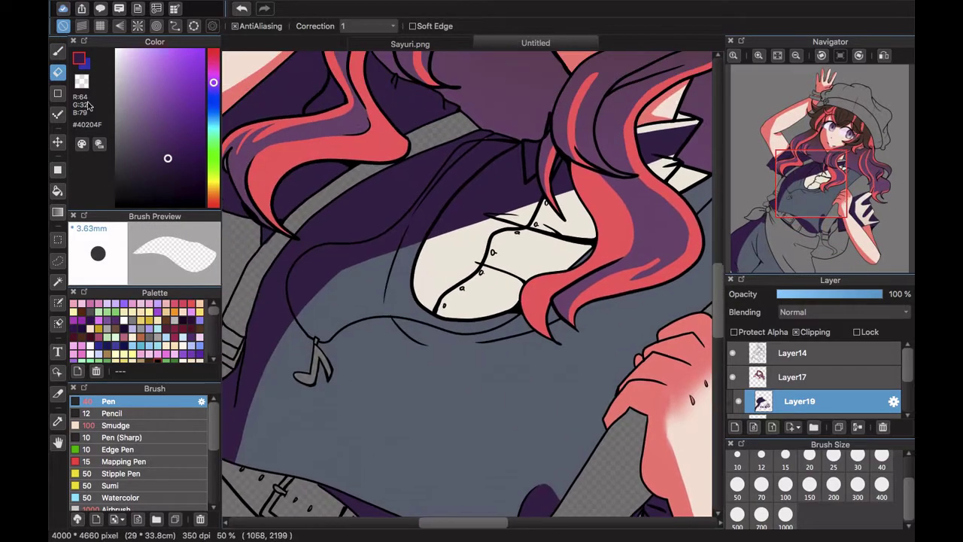
- Clean up the shadow's edge beside the overalls' neckline with the size 50 eraser
key("b")
key("e")
left_click_drag(419, 256, 424, 276)
key("b")
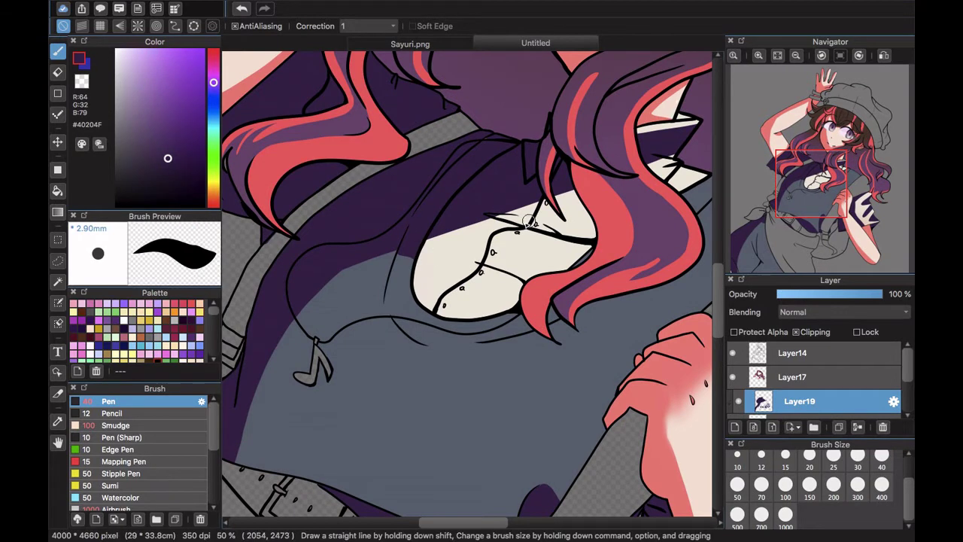
- Try shading the shirt folds below the collar with the size 40 pen and eraser
key("e")
left_click_drag(523, 230, 579, 242)
key("b")
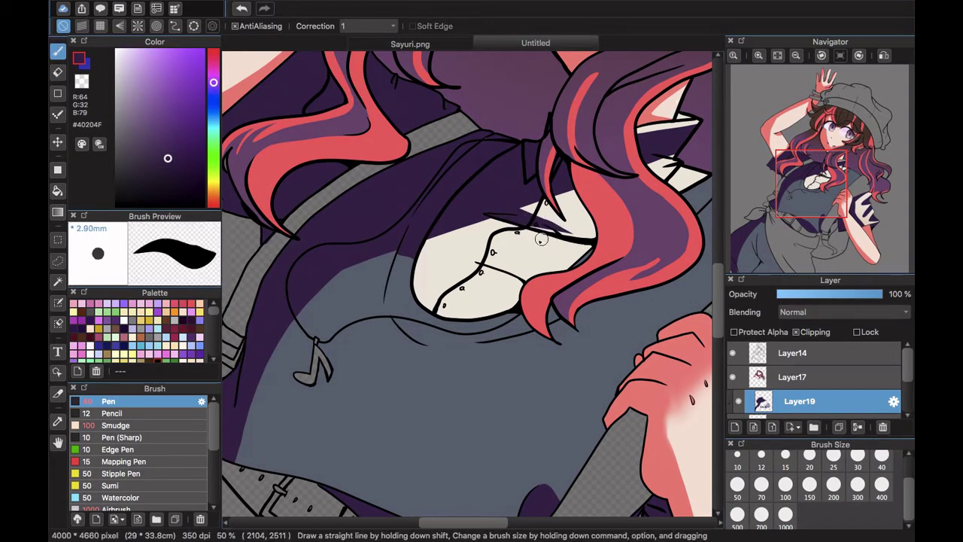
- Try erasing the stray mark between the neck and collar on Layer18
scroll(797, 391, "down", 2)
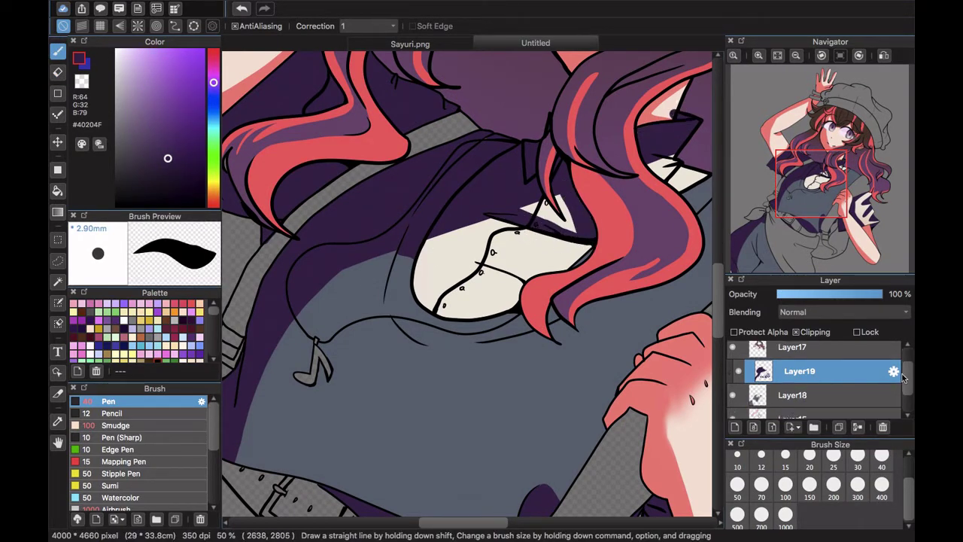
left_click(793, 391)
left_click(60, 73)
left_click_drag(671, 111, 676, 115)
- Try painting fold shadows on the shirt and neckline on Layer18 and blending them with a size 150 Smudge brush
left_click(61, 52)
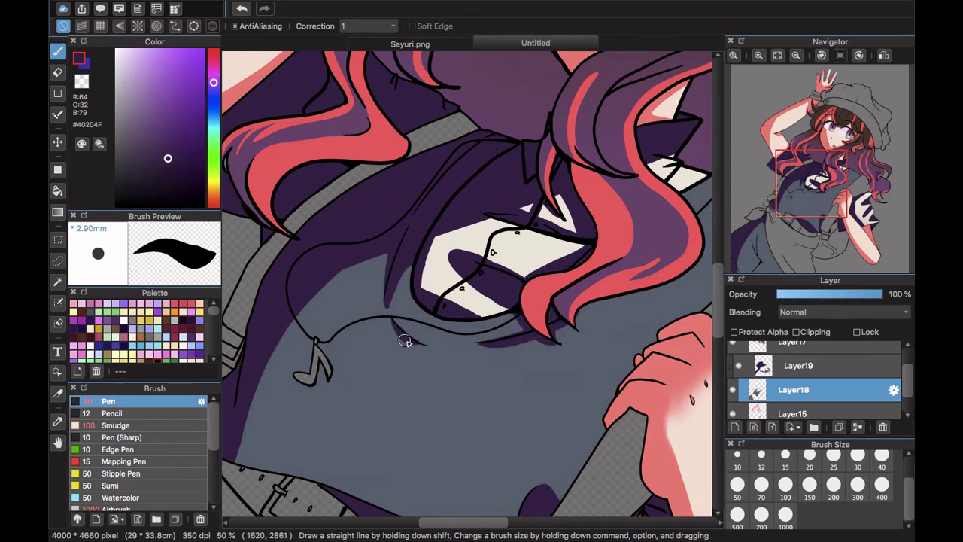
left_click_drag(703, 168, 590, 195)
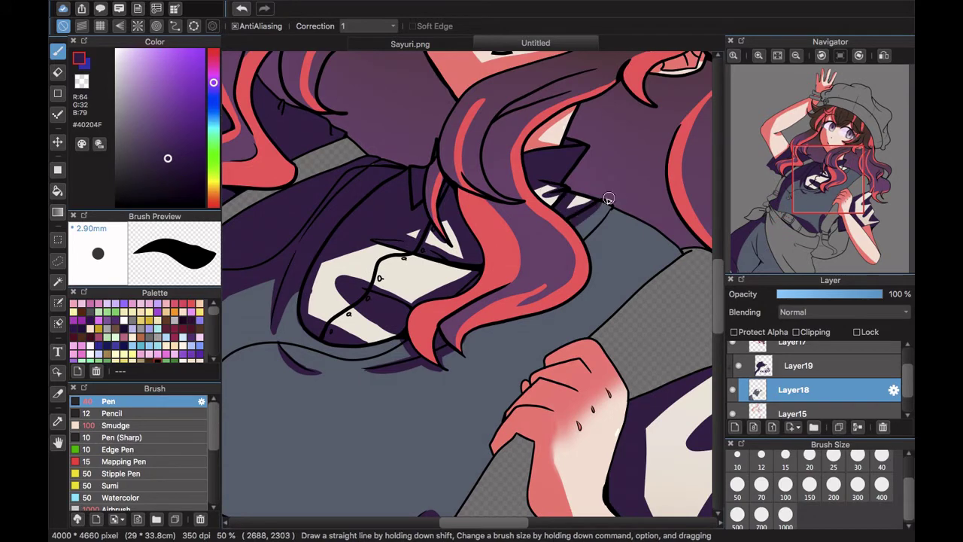
left_click(114, 425)
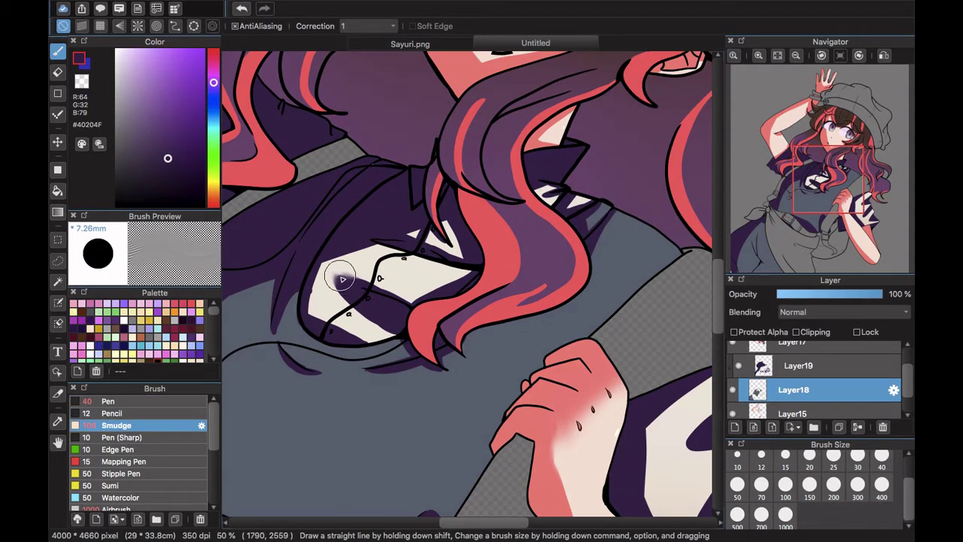
left_click(810, 485)
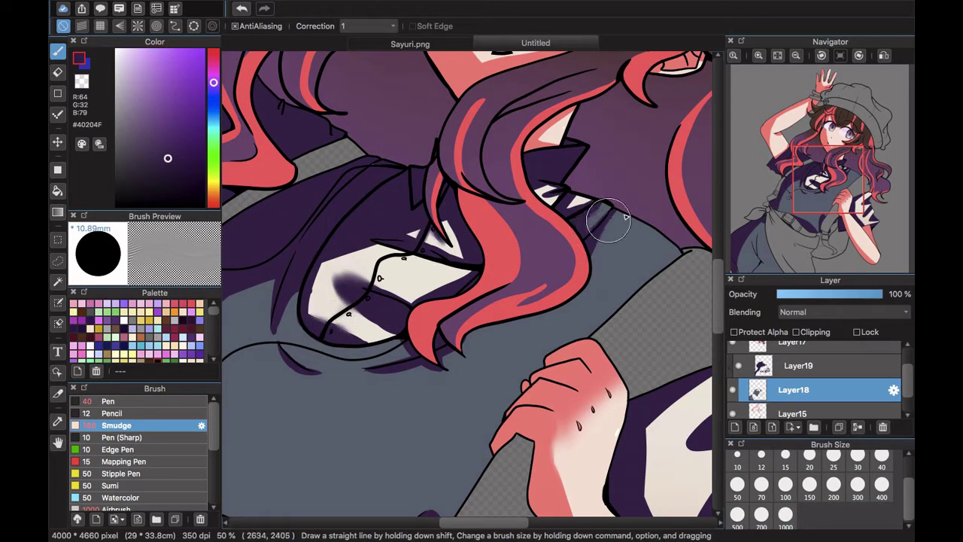
scroll(556, 286, "down", 10)
scroll(507, 363, "left", 5)
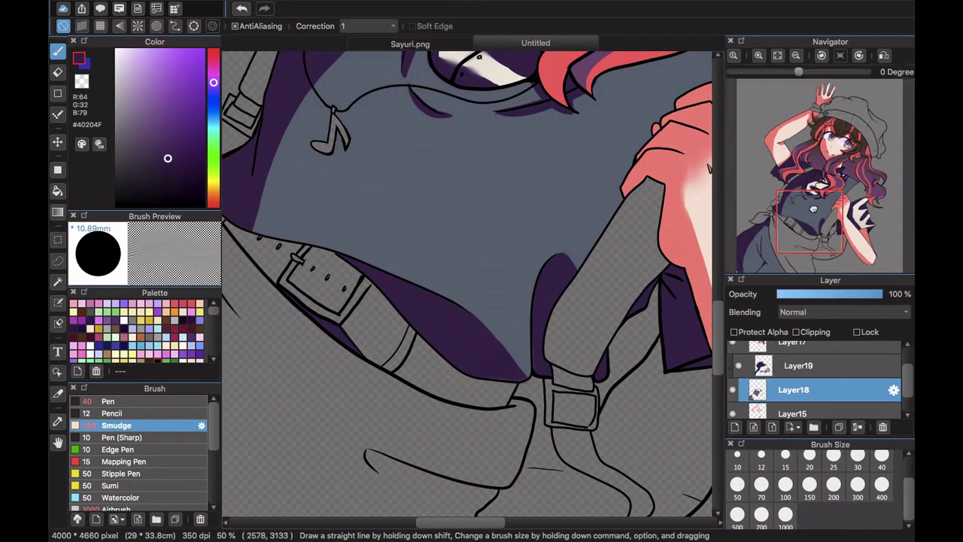
- Undo the smudging and the shading strokes on the shirt, collar and neckline
left_click(241, 9)
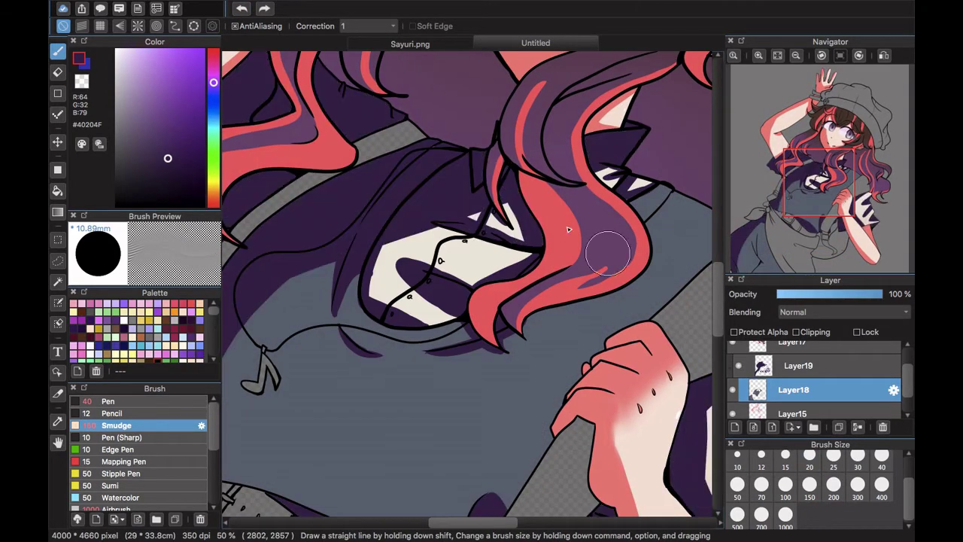
left_click(239, 15)
left_click(738, 366)
left_click(739, 366)
left_click(242, 13)
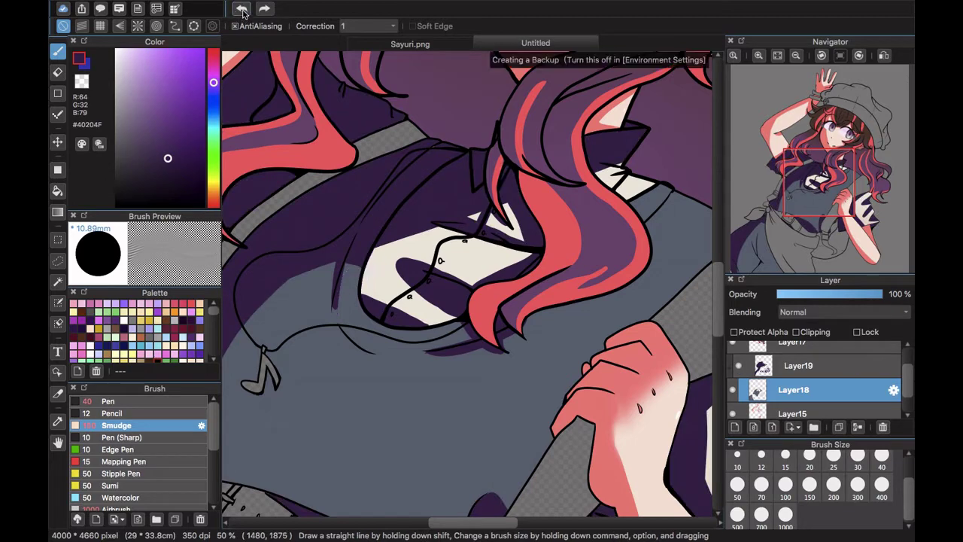
left_click(244, 14)
left_click(243, 14)
left_click(243, 12)
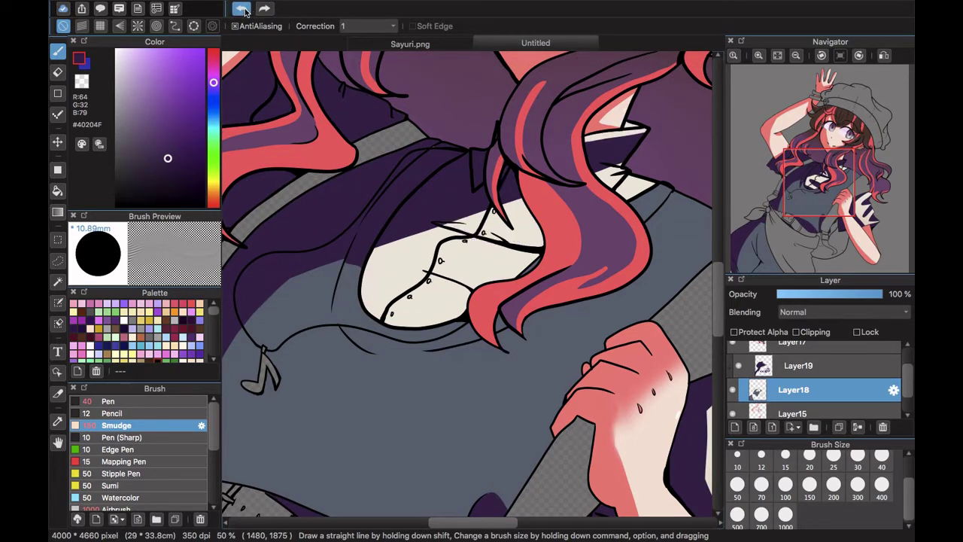
- Repaint the shirt's fold shadows below the collar on Layer19 with the size 40 pen
left_click(743, 362)
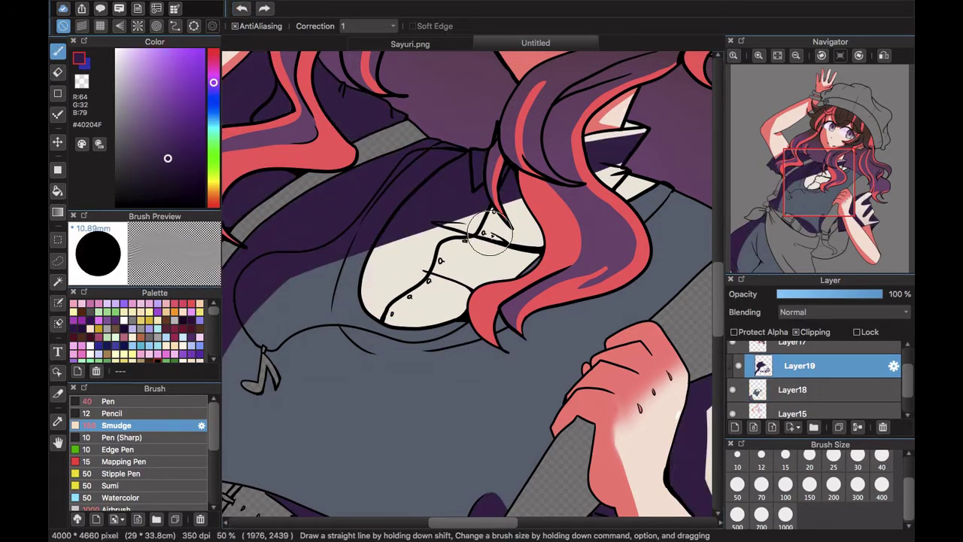
left_click(238, 11)
left_click(109, 401)
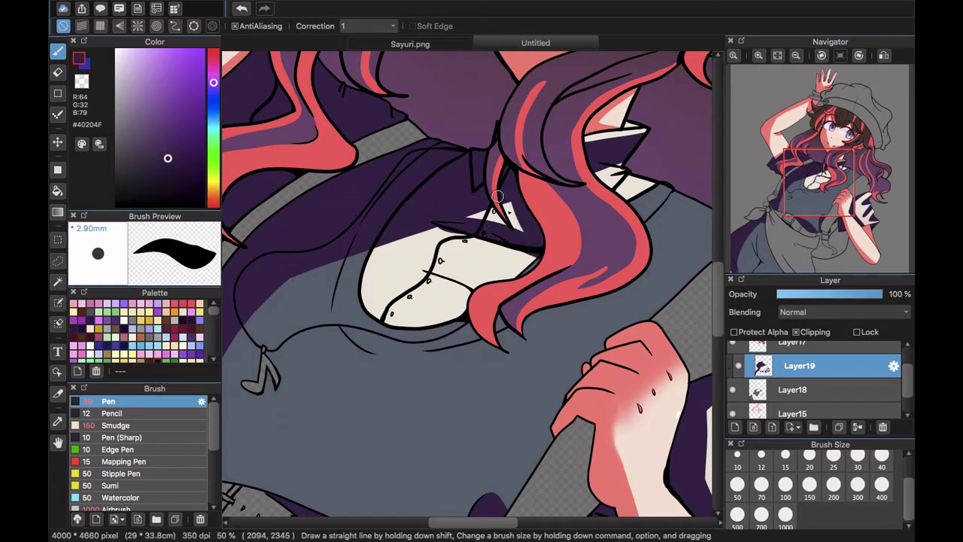
- Shade the underside of the shirt collar beside the hair on Layer19 with the dark purple pen
key("e")
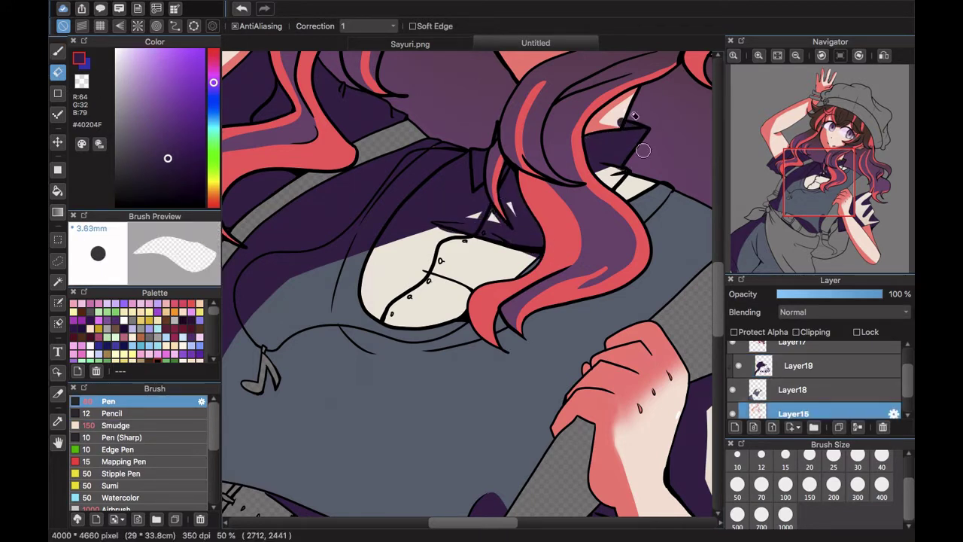
key("ctrl+z")
left_click(57, 57)
left_click(798, 366)
left_click_drag(599, 170, 622, 168)
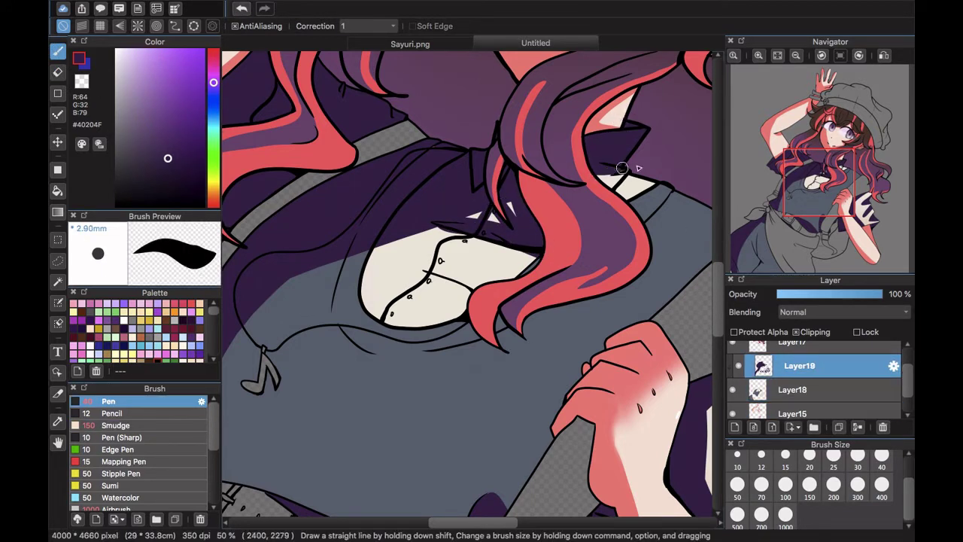
- Sample the overalls' blue #616879 and touch up the base colour beside the collar and hair on Layer18
left_click(58, 421)
left_click(659, 218)
left_click(57, 34)
left_click(792, 390)
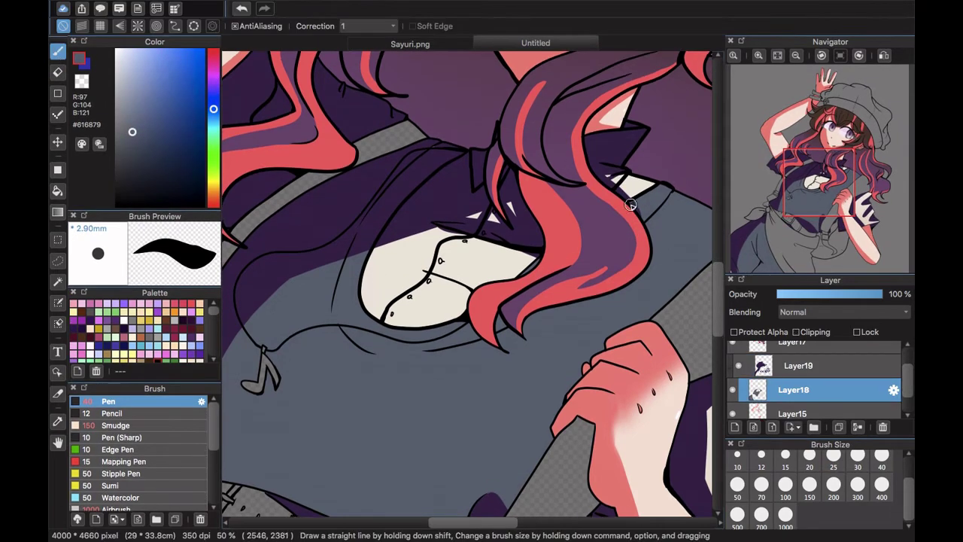
left_click(58, 421)
left_click(57, 34)
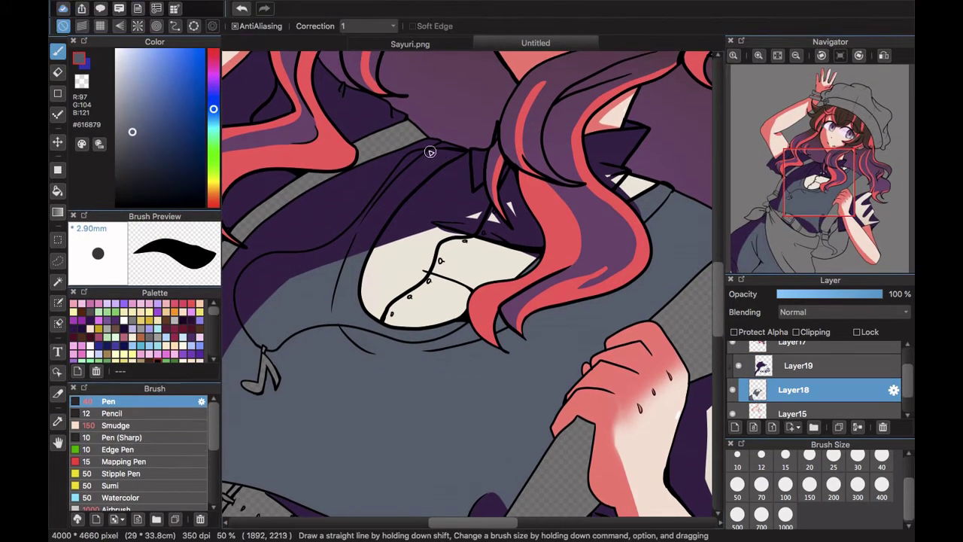
- Sample dark purple #40204F and paint shadows along the neckline creases and shirt folds on Layer19
left_click(57, 421)
left_click(266, 230)
left_click(57, 34)
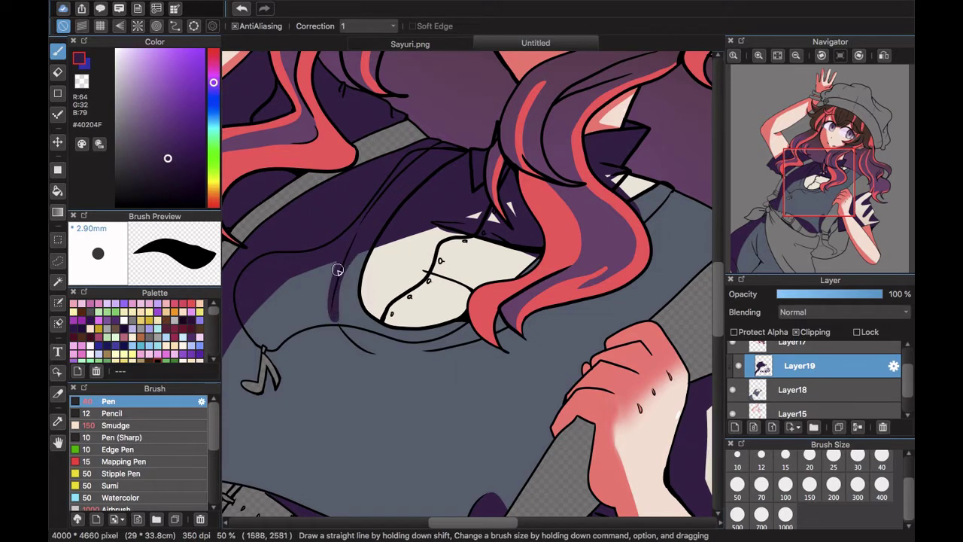
left_click_drag(427, 275, 466, 304)
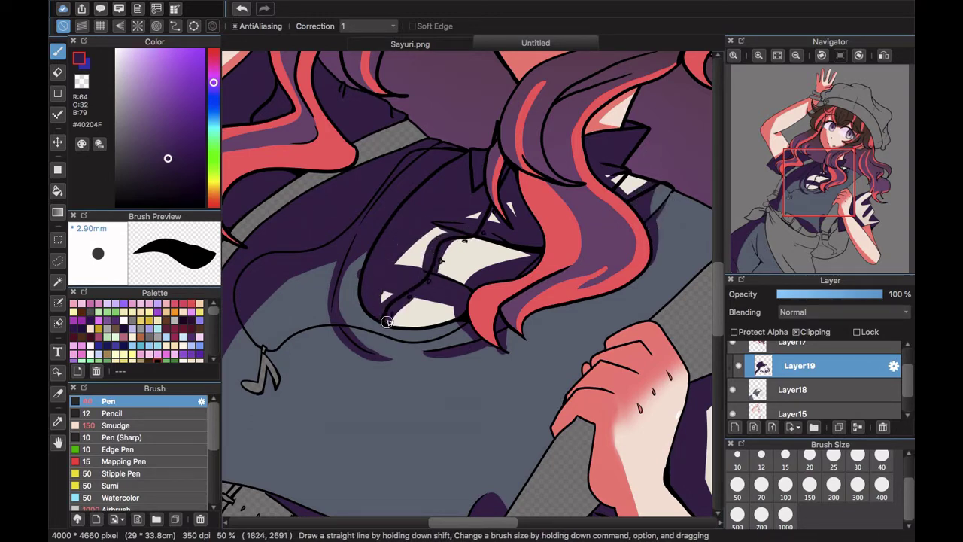
- Shade the overalls' bodice around the gripping hand and down along the strap
scroll(362, 271, "down", 5)
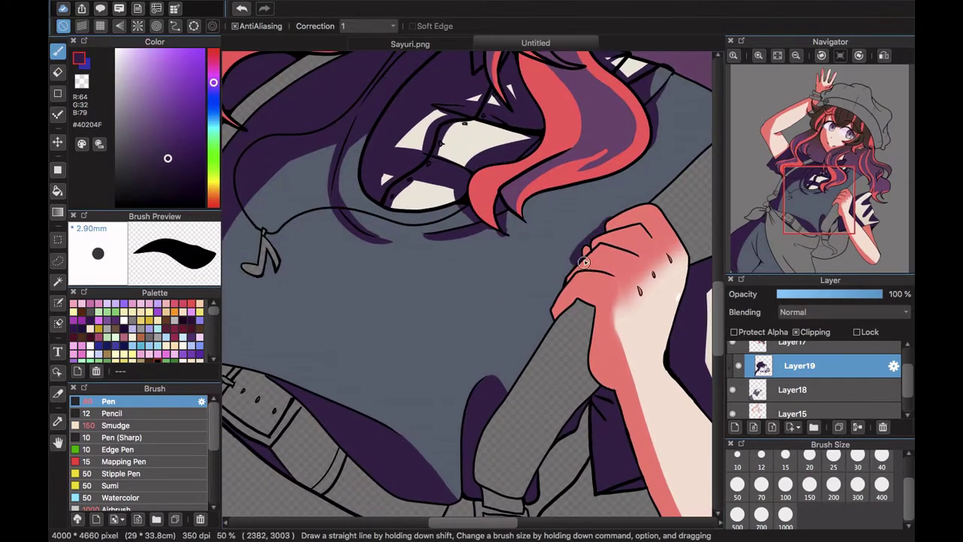
scroll(612, 267, "up", 6)
scroll(434, 438, "down", 6)
scroll(434, 438, "left", 8)
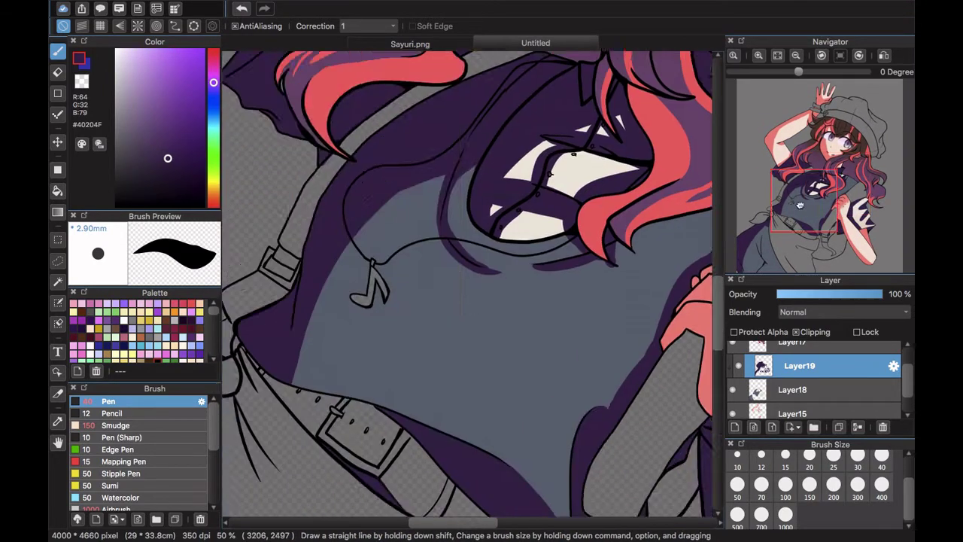
left_click_drag(390, 246, 442, 304)
- Paint dark purple shadow strokes along the crease lines on the leg of the overalls
scroll(436, 304, "down", 8)
scroll(437, 305, "left", 5)
left_click_drag(422, 170, 418, 290)
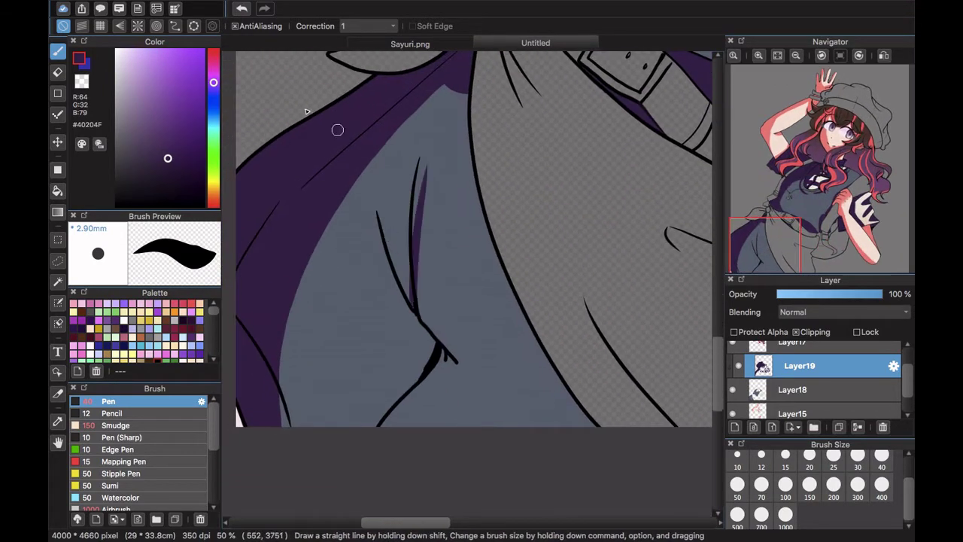
key("super+z")
mouse_move(419, 153)
left_mouse_down()
mouse_move(402, 274)
mouse_move(430, 348)
mouse_move(376, 221)
left_mouse_up()
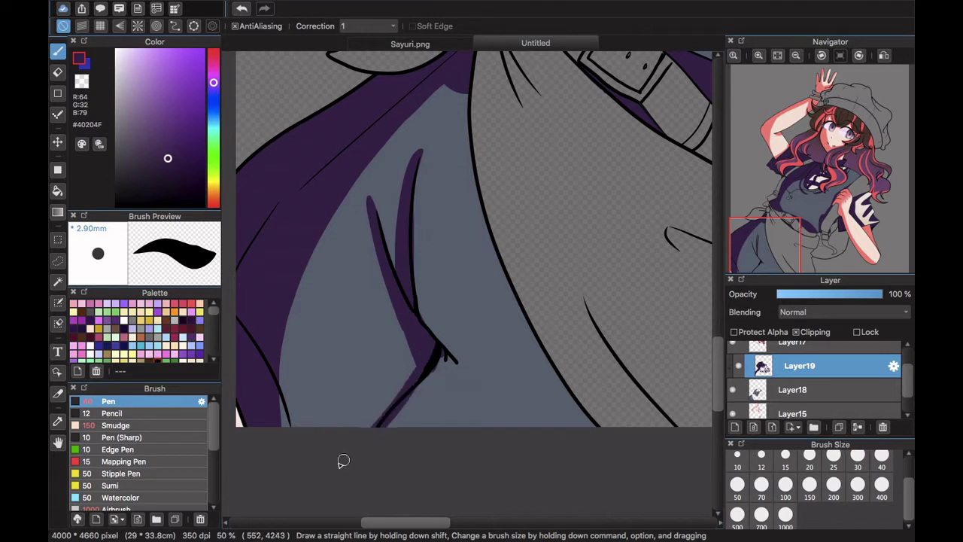
- Paint dark purple shadows on the overalls' leg and along its edge by the waist cloth, blending them with Smudge
mouse_move(433, 352)
left_mouse_down()
mouse_move(481, 425)
mouse_move(278, 365)
mouse_move(282, 326)
left_mouse_up()
left_click(121, 425)
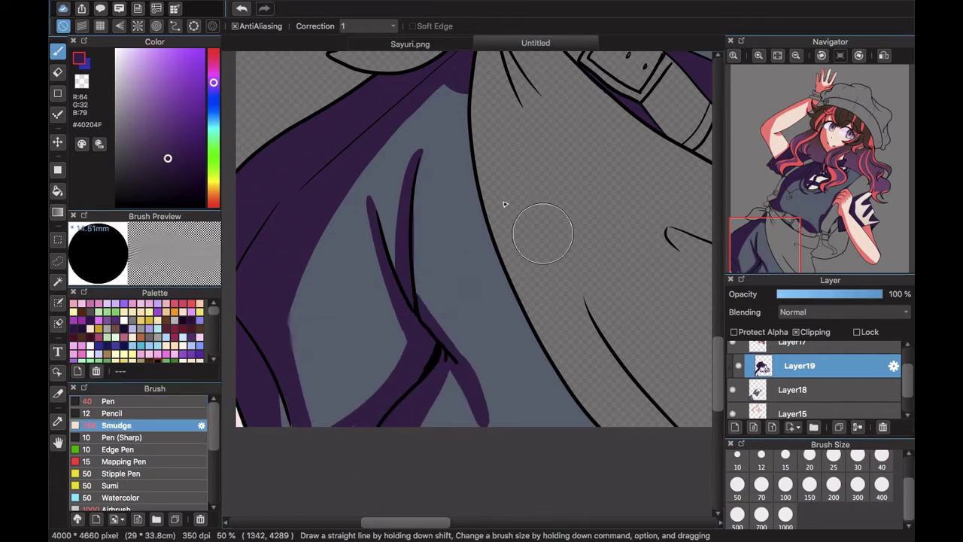
left_click_drag(321, 243, 379, 162)
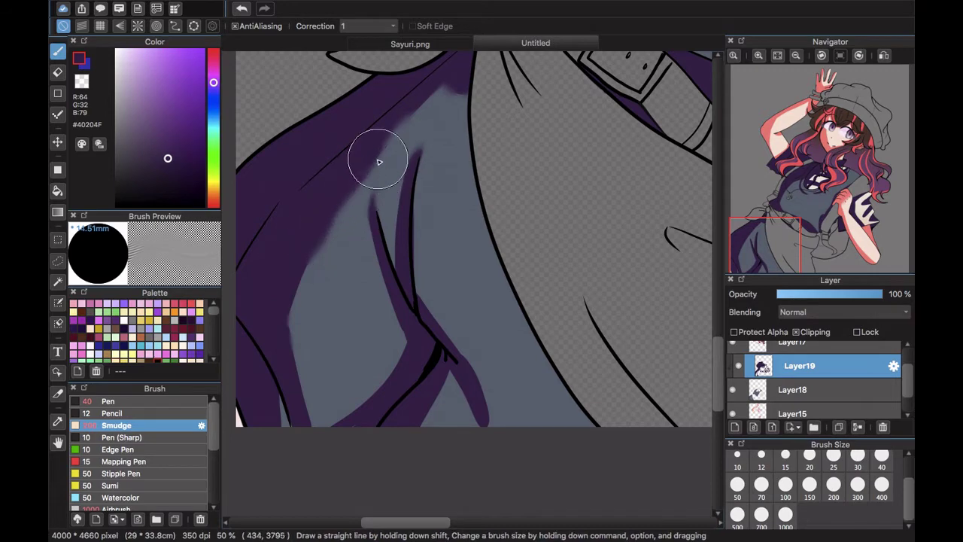
left_click(113, 401)
mouse_move(467, 96)
left_mouse_down()
mouse_move(486, 235)
mouse_move(575, 423)
left_mouse_up()
left_click(117, 425)
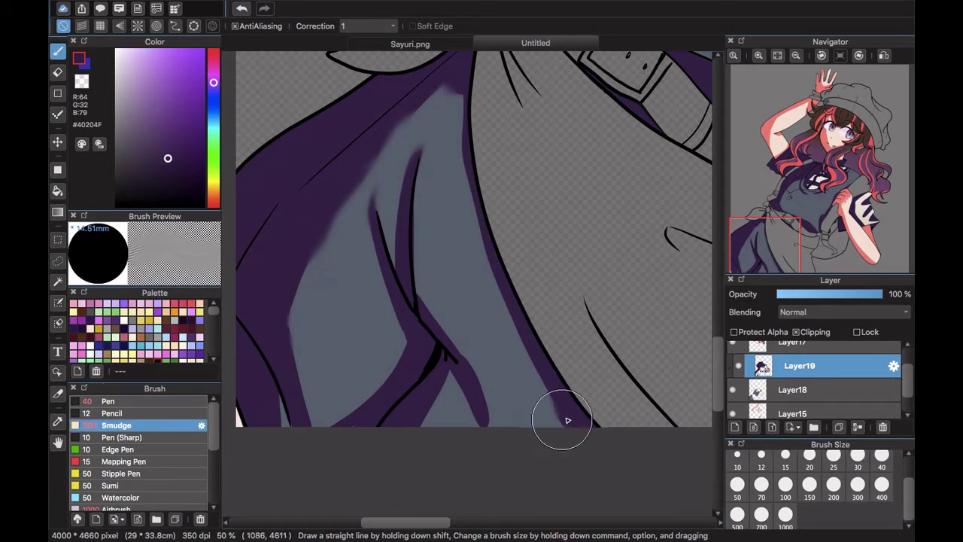
left_click_drag(677, 97, 421, 349)
mouse_move(522, 357)
left_mouse_down()
mouse_move(548, 381)
mouse_move(578, 349)
mouse_move(574, 399)
left_mouse_up()
- Smudge the dark purple shadow edges on the shirt front inside the neckline
left_click(113, 401)
left_click(117, 425)
left_click(815, 174)
left_click_drag(440, 355, 427, 342)
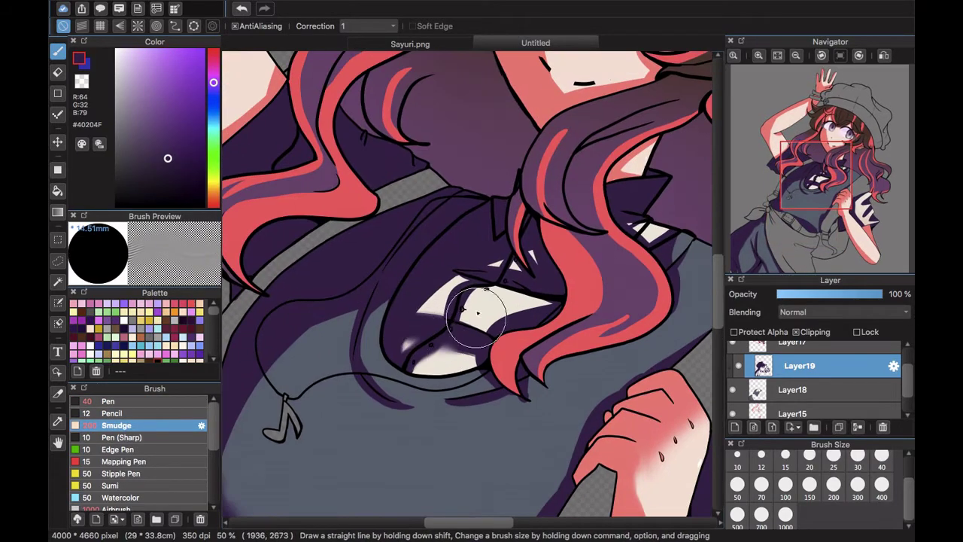
mouse_move(478, 315)
left_mouse_down()
mouse_move(460, 291)
mouse_move(516, 283)
left_mouse_up()
- Soften the tips of the fold shadows on the shirt sleeve beside the gripping hand with Smudge
left_click(113, 401)
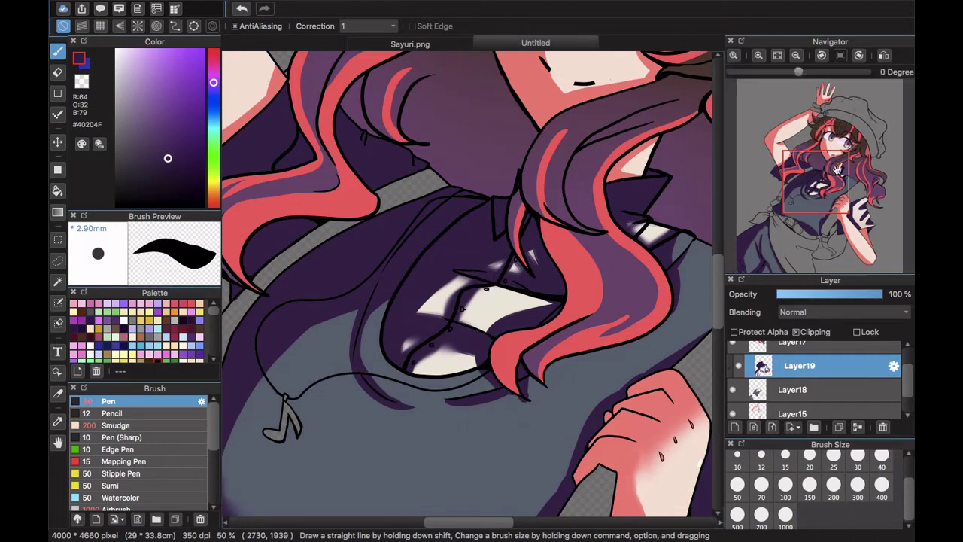
left_click_drag(833, 179, 865, 210)
left_click(124, 425)
left_click_drag(468, 310, 453, 328)
left_click_drag(456, 234, 437, 244)
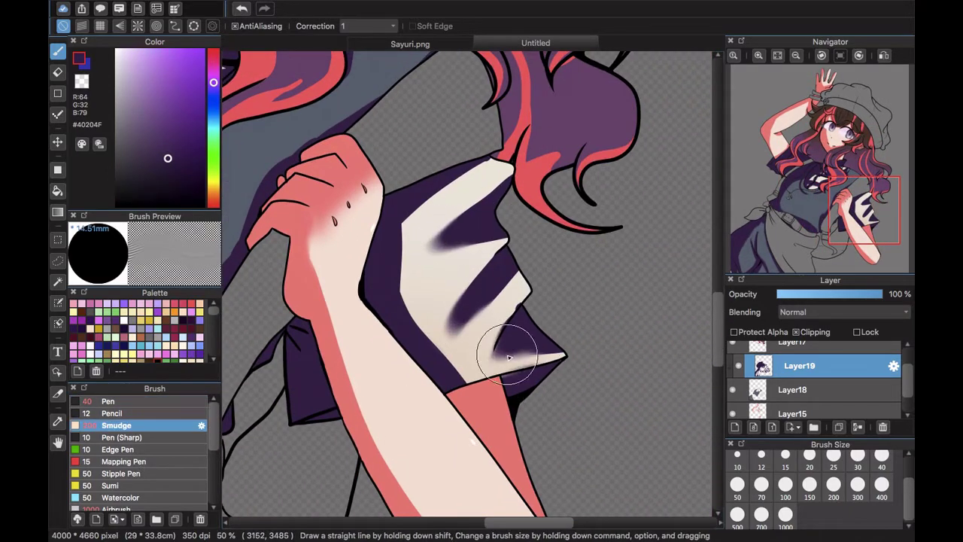
left_click_drag(515, 338, 507, 356)
- Erase excess shadow from the sleeve's lower fold, then extend the dark purple along the sleeve's upper and inner edges and blend it
left_click(58, 72)
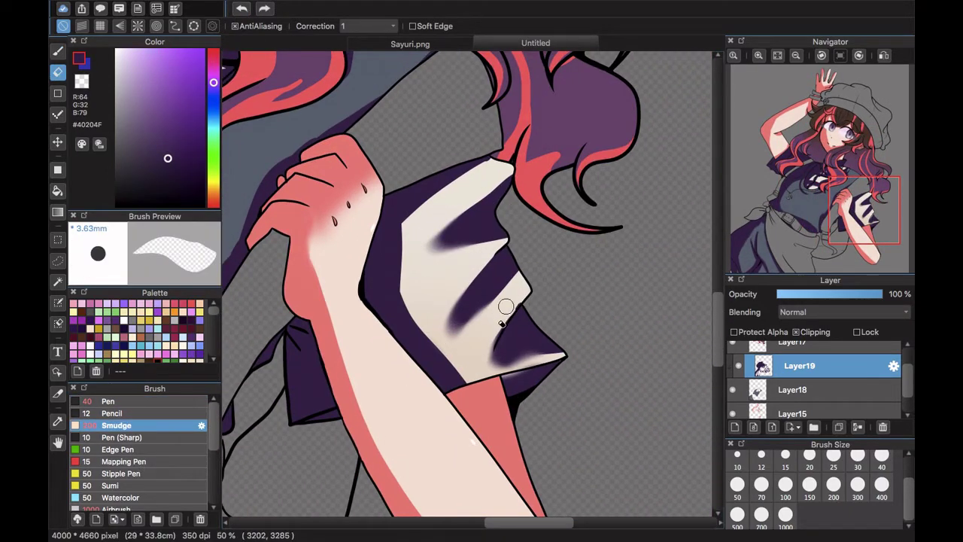
left_click_drag(505, 306, 493, 346)
left_click(58, 51)
left_click(113, 401)
left_click_drag(402, 301, 509, 166)
left_click_drag(431, 195, 492, 163)
left_click(116, 425)
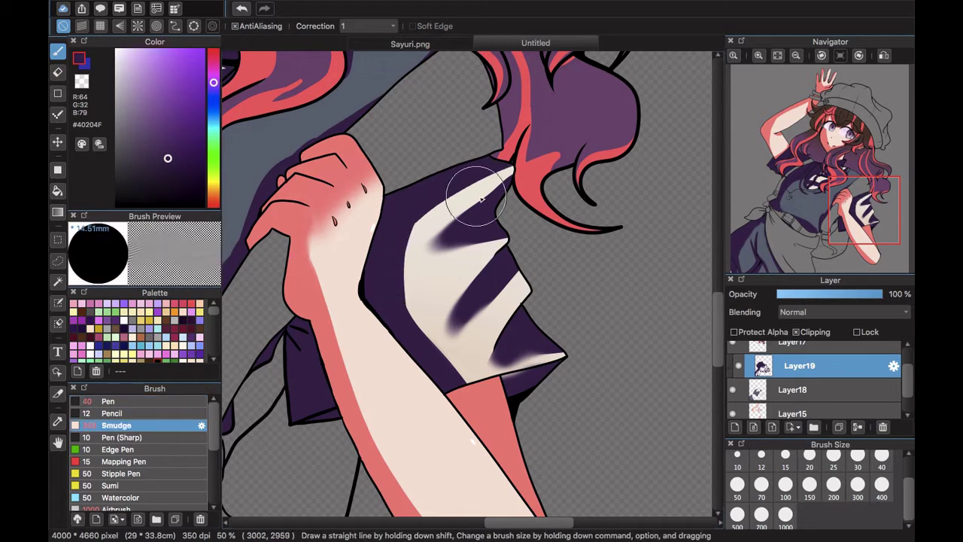
left_click_drag(482, 199, 462, 199)
mouse_move(404, 346)
left_mouse_down()
mouse_move(431, 336)
mouse_move(451, 301)
left_mouse_up()
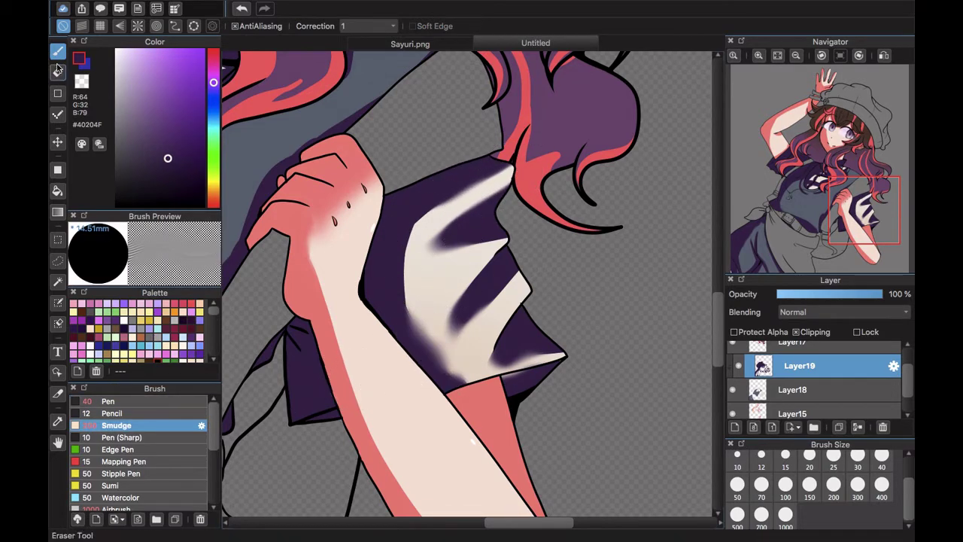
- Thicken the black line art on Layer14 around the small shirt corner beside the forearm
left_click(895, 366)
left_click(518, 401)
left_click_drag(907, 378, 910, 331)
left_click(860, 353)
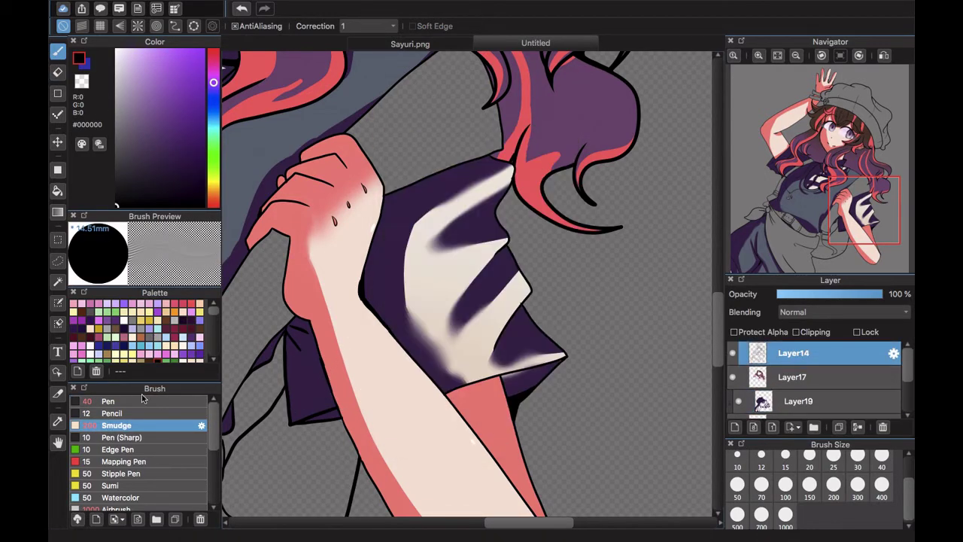
left_click(141, 401)
left_click_drag(285, 339, 291, 418)
key("e")
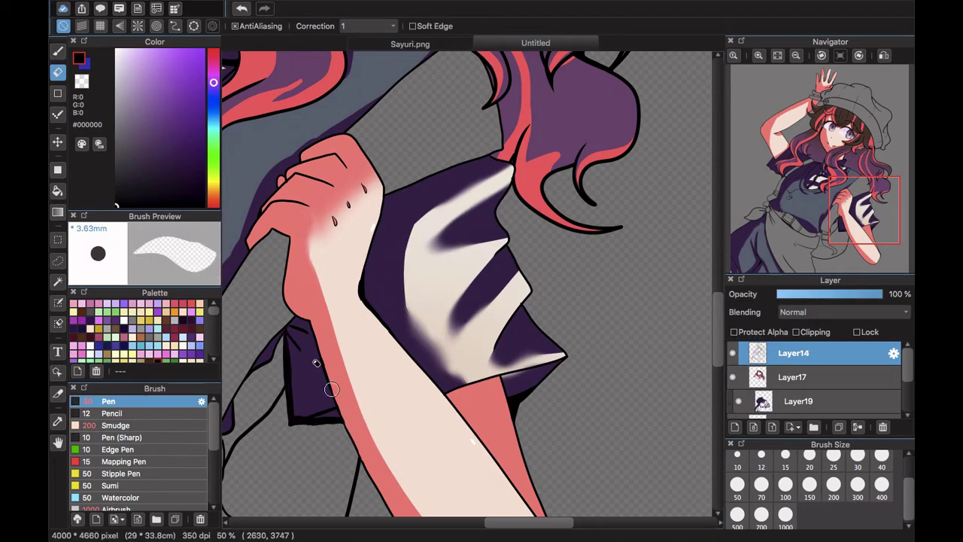
key("b")
- Preview the Layer19 shadows at 46% opacity and return the layer to 100%
left_click(850, 400)
left_click(825, 294)
left_click_drag(864, 210, 829, 196)
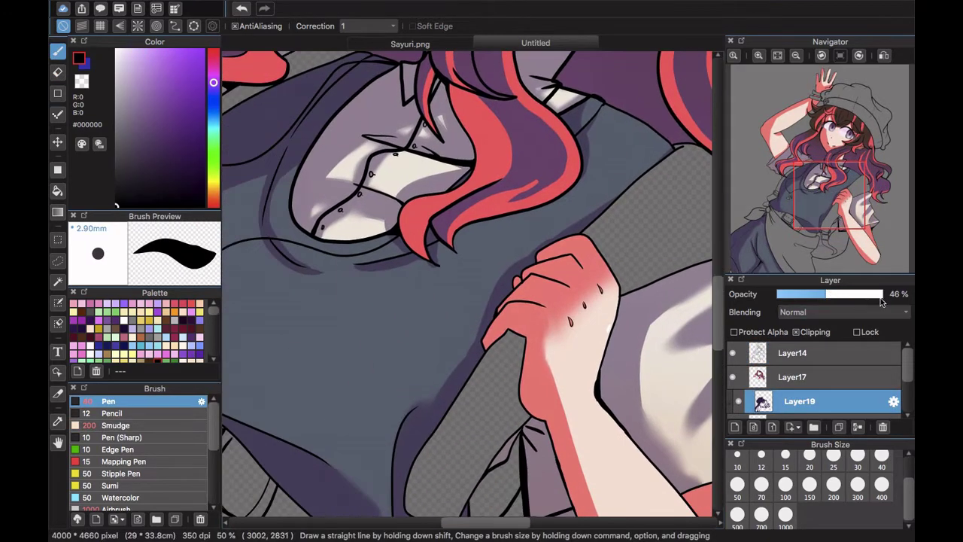
left_click(881, 296)
- Resample dark purple #40204F, widen the shadow along the bodice's edge by the hand and smudge the bodice shadows
left_click(419, 422, "alt")
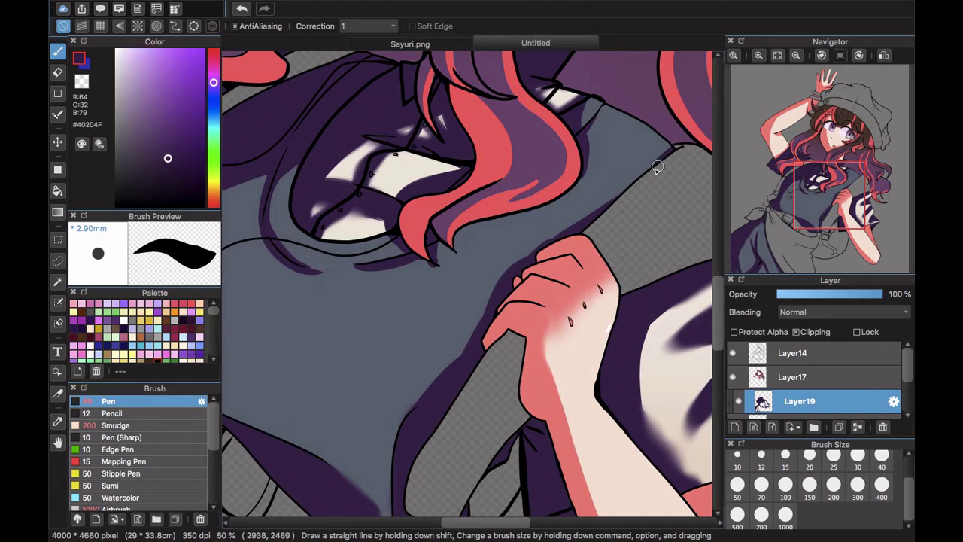
left_click(143, 425)
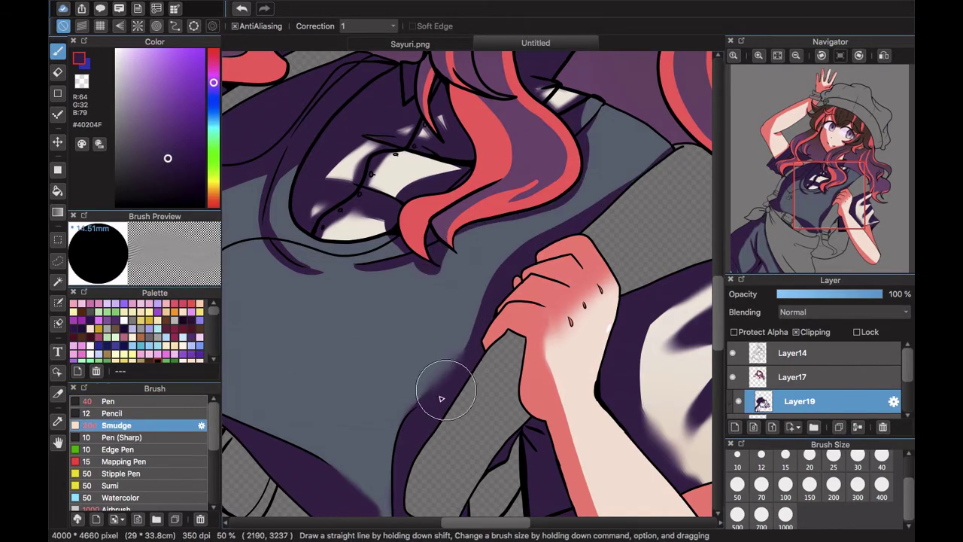
left_click(792, 189)
mouse_move(438, 254)
left_mouse_down()
mouse_move(495, 220)
mouse_move(533, 222)
left_mouse_up()
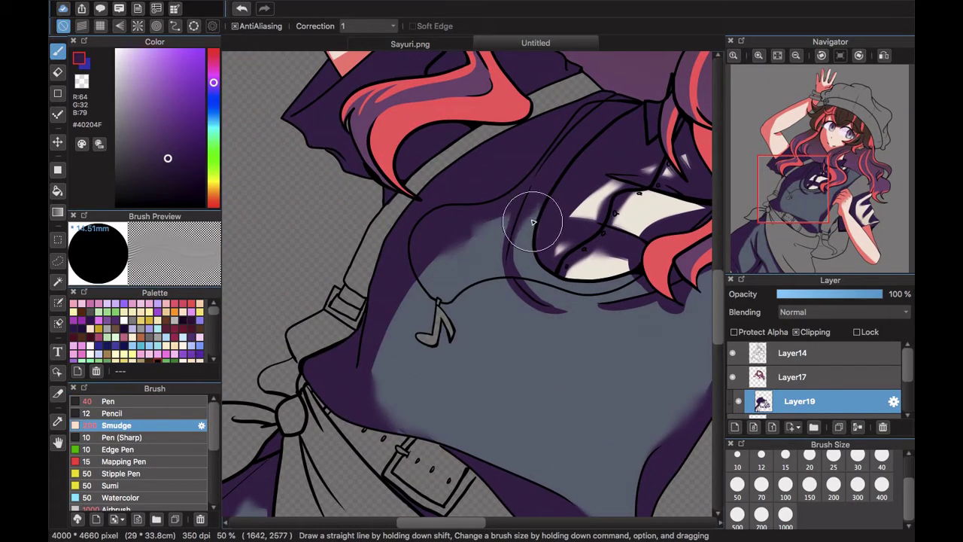
- Enlarge the Smudge brush to 400 px and soften the shadow edges on the overalls' leg and bodice
left_click(786, 515)
left_click(762, 484)
left_click(882, 484)
left_click_drag(794, 195, 840, 180)
left_click(777, 55)
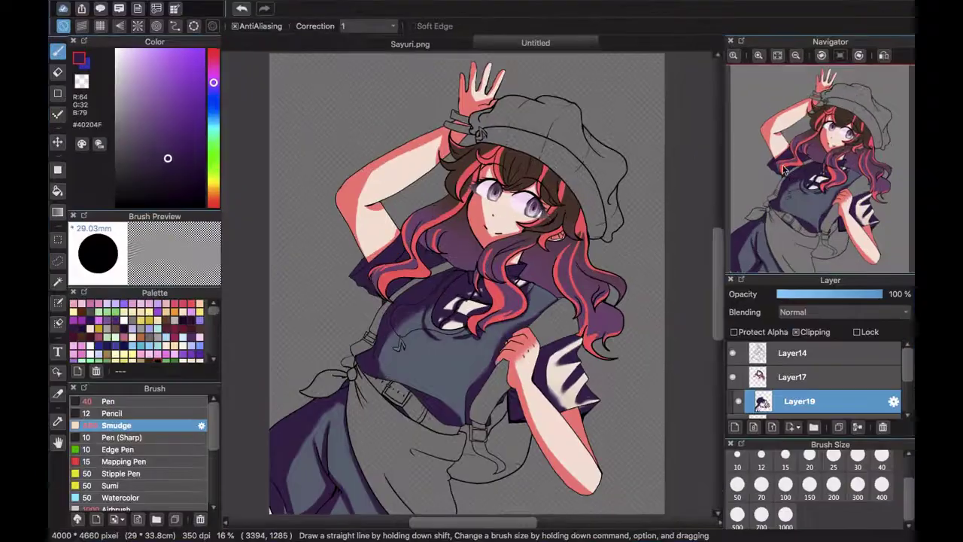
left_click(758, 55)
left_click(757, 56)
left_click_drag(453, 369, 450, 352)
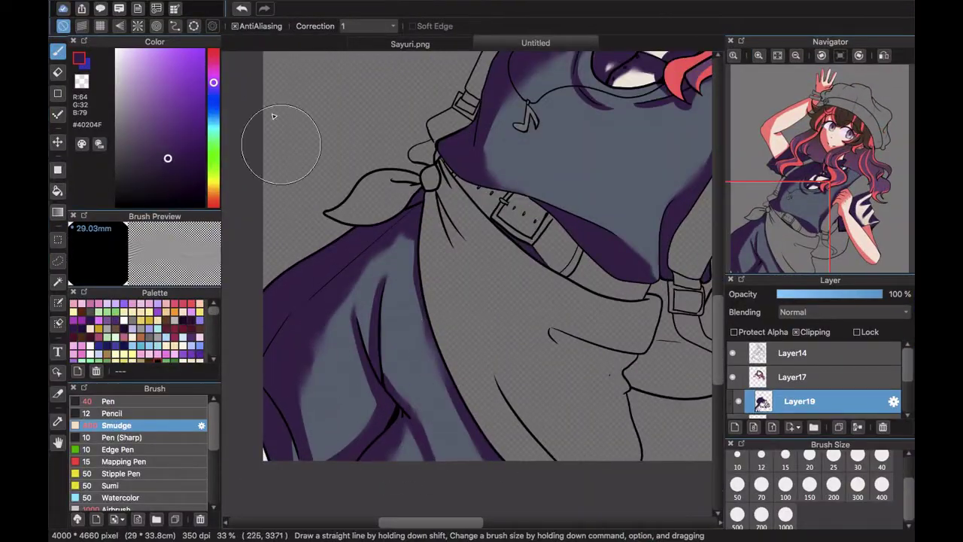
left_click(241, 8)
left_click(110, 401)
left_click(116, 425)
left_click_drag(476, 465, 454, 412)
left_click_drag(619, 243, 625, 263)
- Lower the opacity of the shadow layer and merge it down into Layer18
left_click(109, 401)
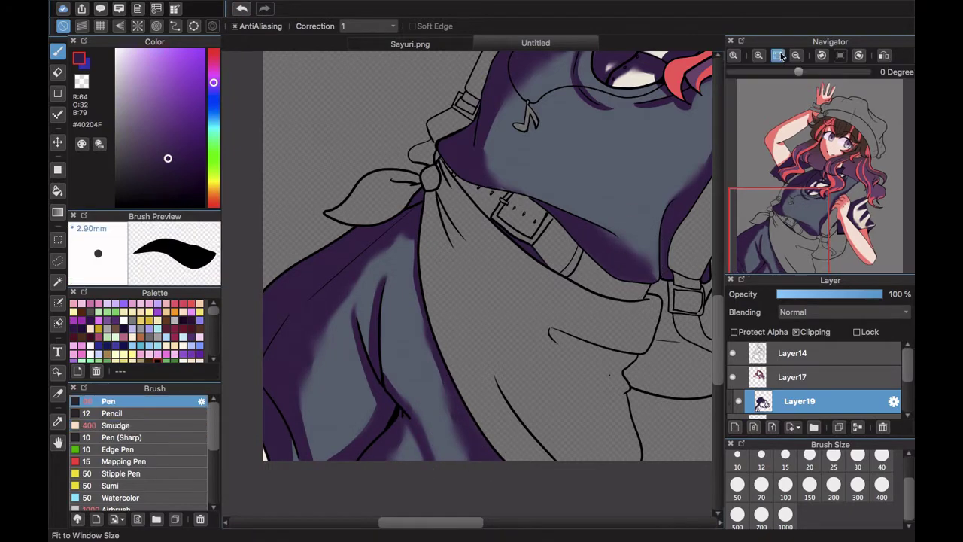
left_click(777, 55)
left_click_drag(822, 296, 838, 298)
left_click(857, 427)
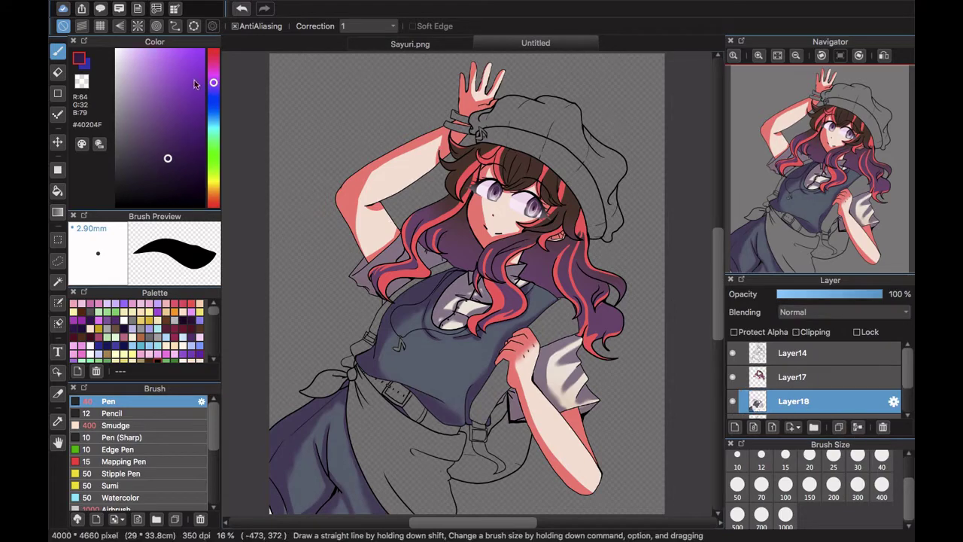
- Add a clipping layer above Layer18 and paint small white #FFFFFF highlights on the shirt, the bodice beside the hand and the leg
left_click(796, 331)
scroll(517, 256, "up", 4)
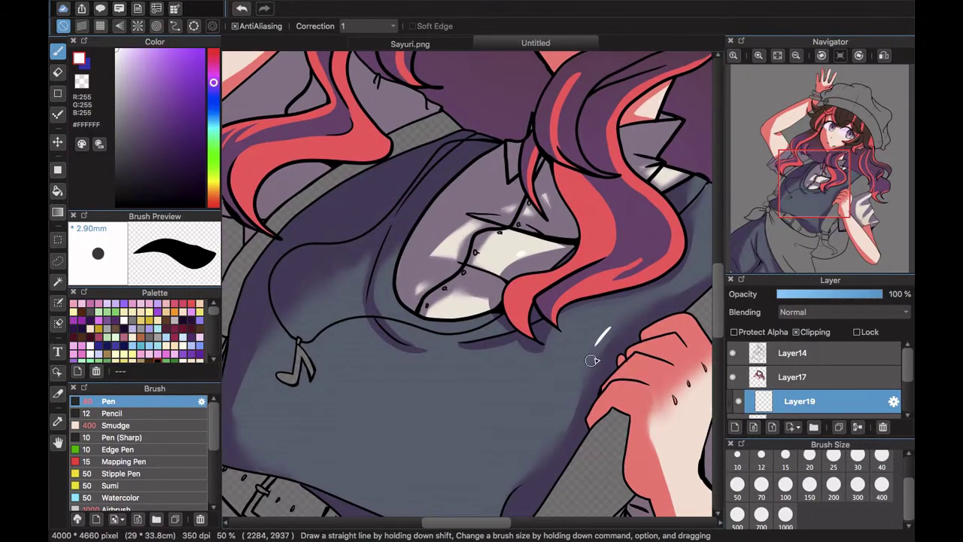
left_click(599, 331)
left_click(851, 193)
left_click_drag(849, 191, 821, 188)
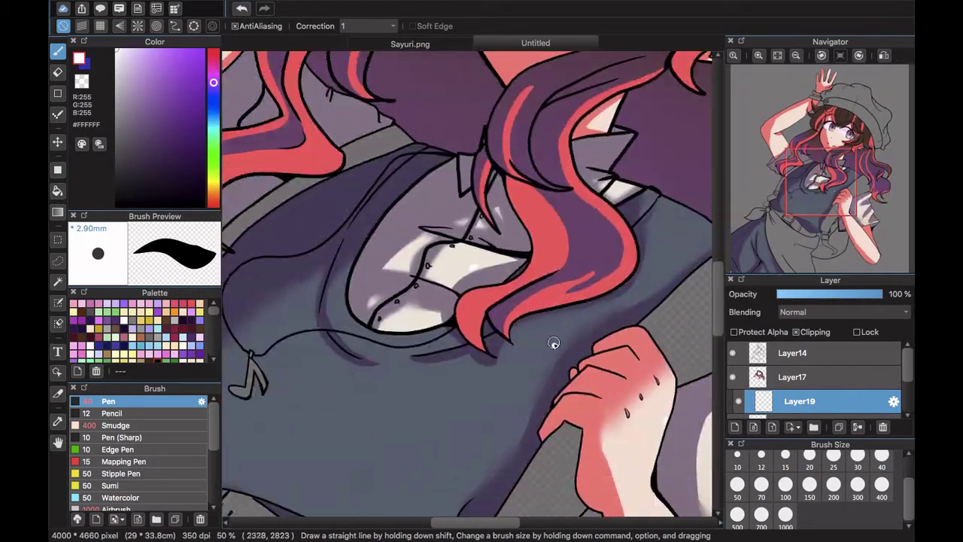
left_click_drag(557, 341, 550, 351)
mouse_move(840, 182)
left_mouse_down()
mouse_move(823, 167)
mouse_move(795, 245)
mouse_move(780, 258)
left_mouse_up()
left_click_drag(518, 383, 518, 390)
left_click(509, 386)
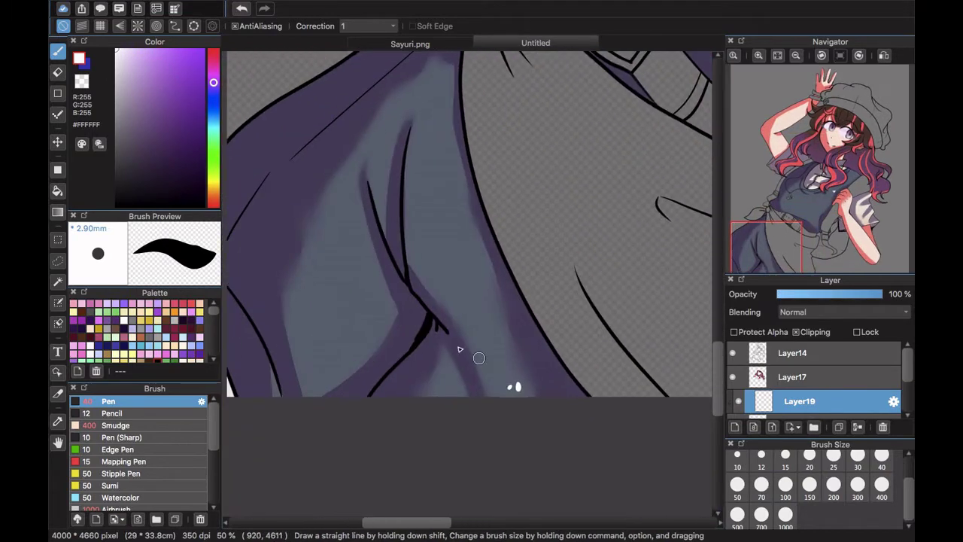
- Soften the white highlights with Smudge and a lower layer opacity, and merge them into Layer18
left_click(777, 56)
left_click_drag(832, 295, 809, 297)
key("super+z")
left_click(143, 426)
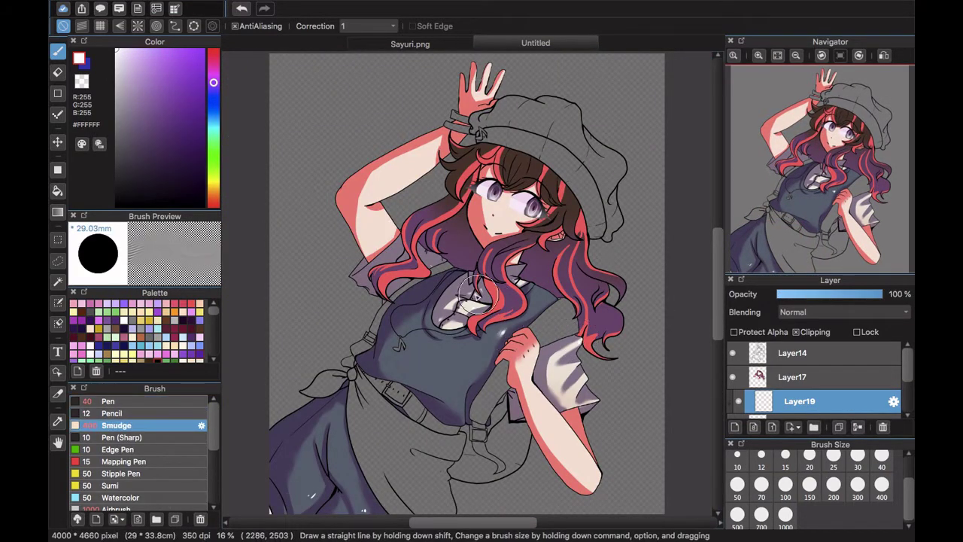
left_click(143, 401)
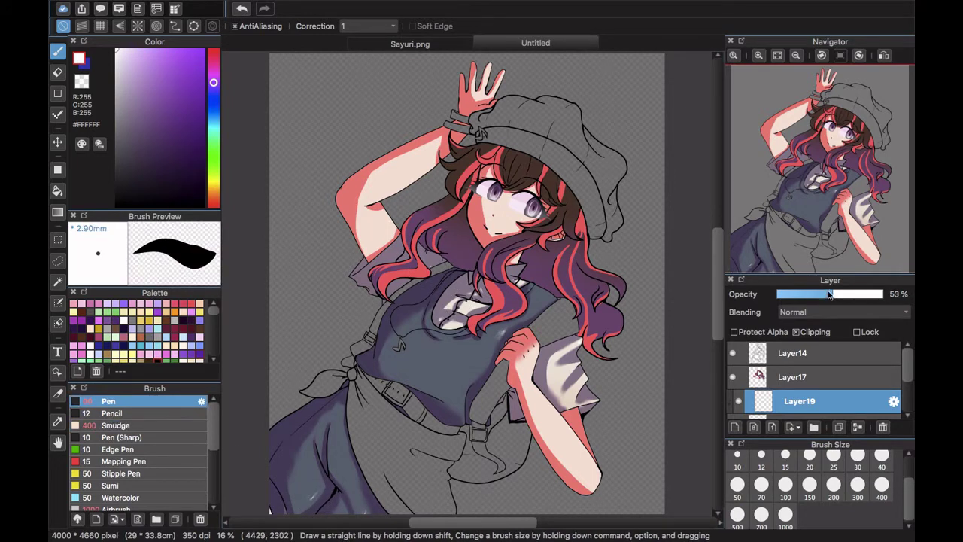
left_click(857, 426)
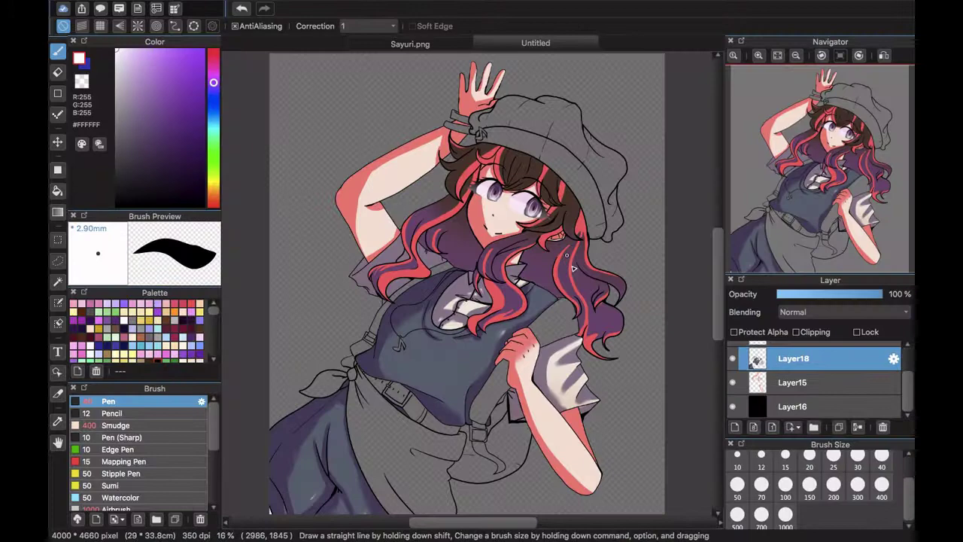
- Hide and show Layer15 to check its contents, and add a new layer above it
left_click(792, 382)
left_click(733, 382)
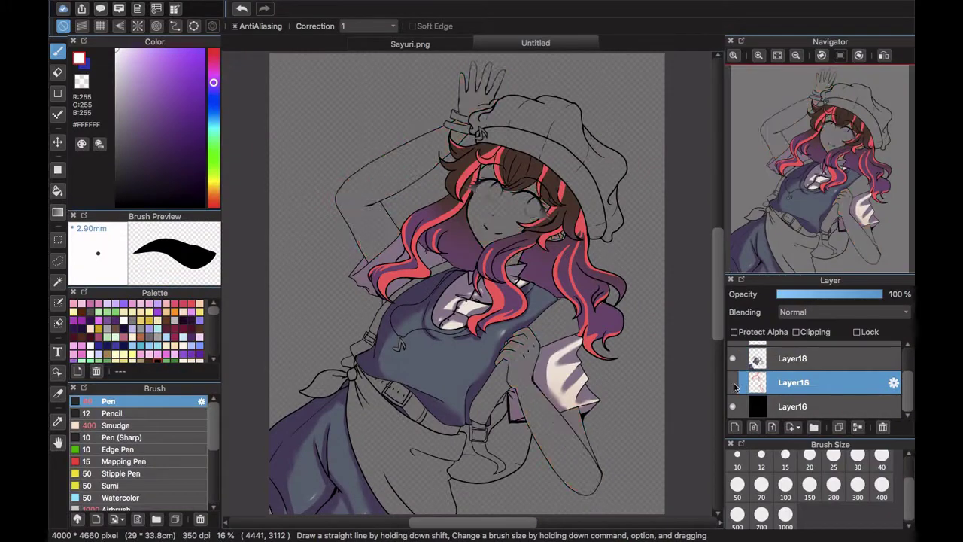
left_click(732, 382)
left_click(734, 427)
- Sample tan #E9C78D from the waist cloth in Sayuri.png and fill the waist cloth and its knot on Layer19 in Untitled
left_click(58, 422)
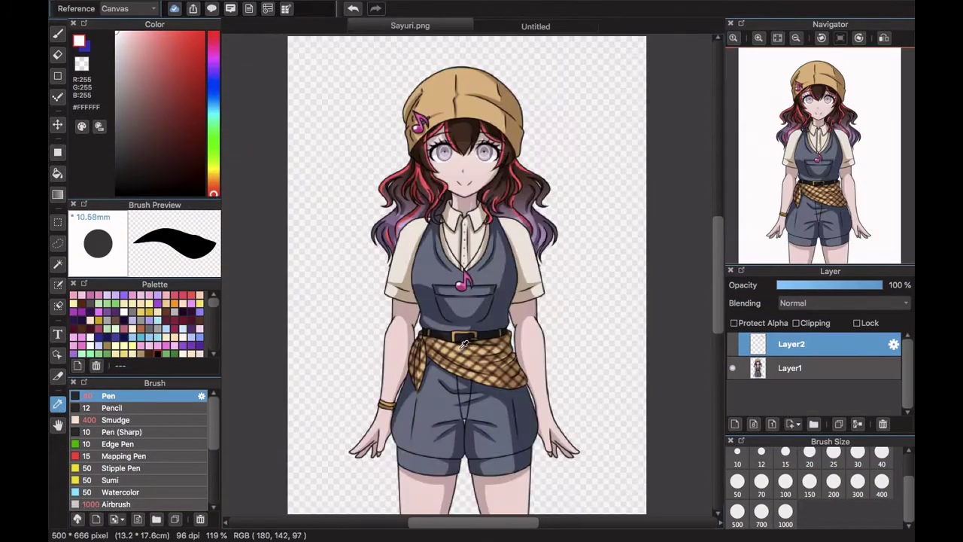
left_click(506, 30)
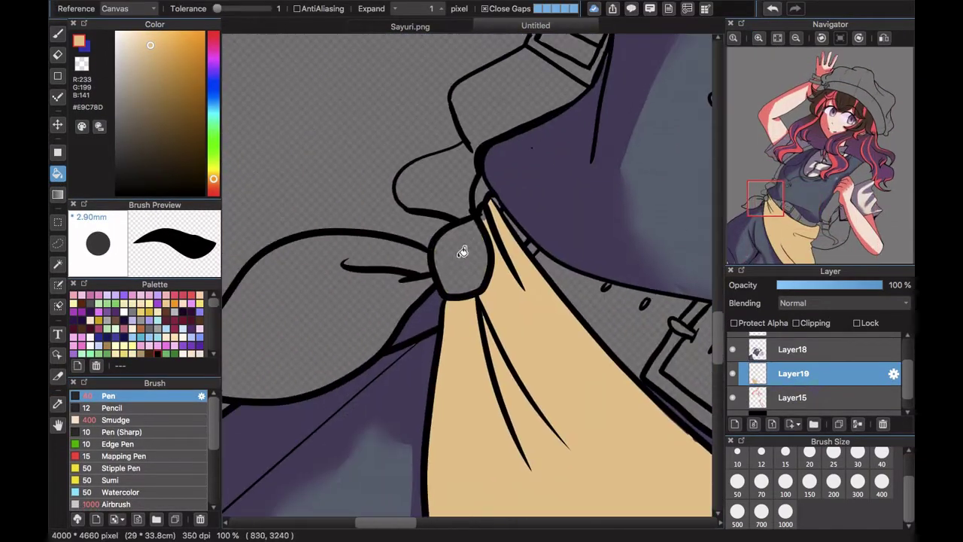
left_click(462, 251)
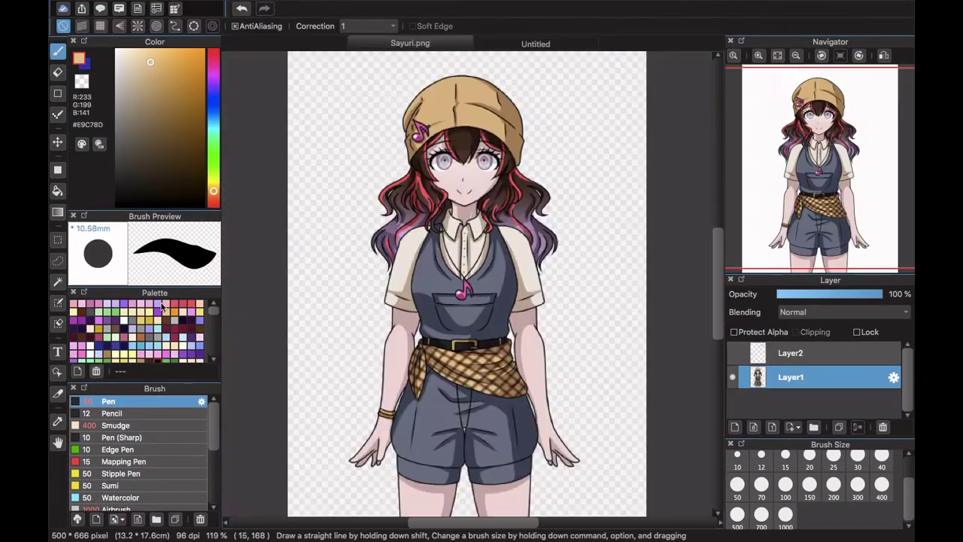
- Add a clipping layer above Layer19 and dab swatches of the reference plaid's browns #54311B and #825A3F beside the hat on Layer19
left_click(759, 55)
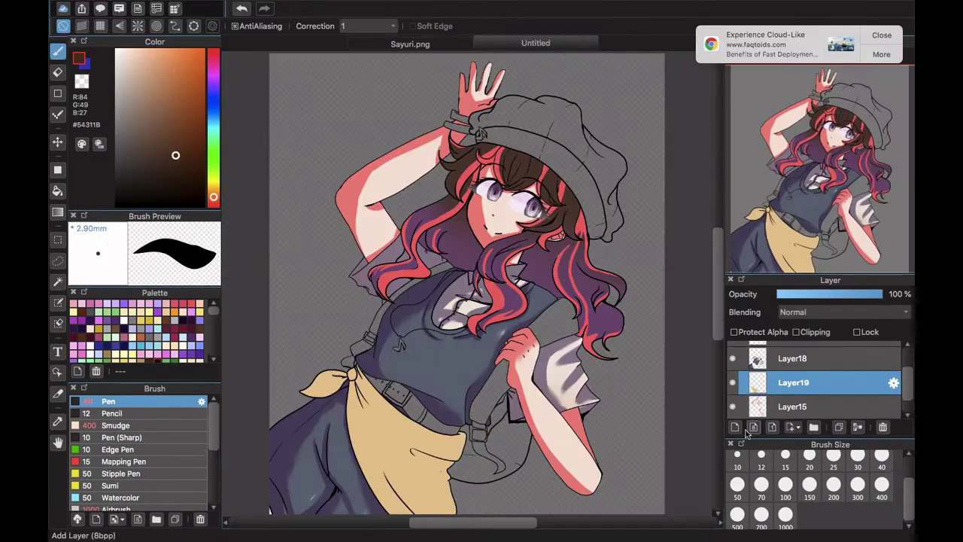
left_click(735, 427)
left_click(797, 332)
left_click(882, 36)
left_click(793, 406)
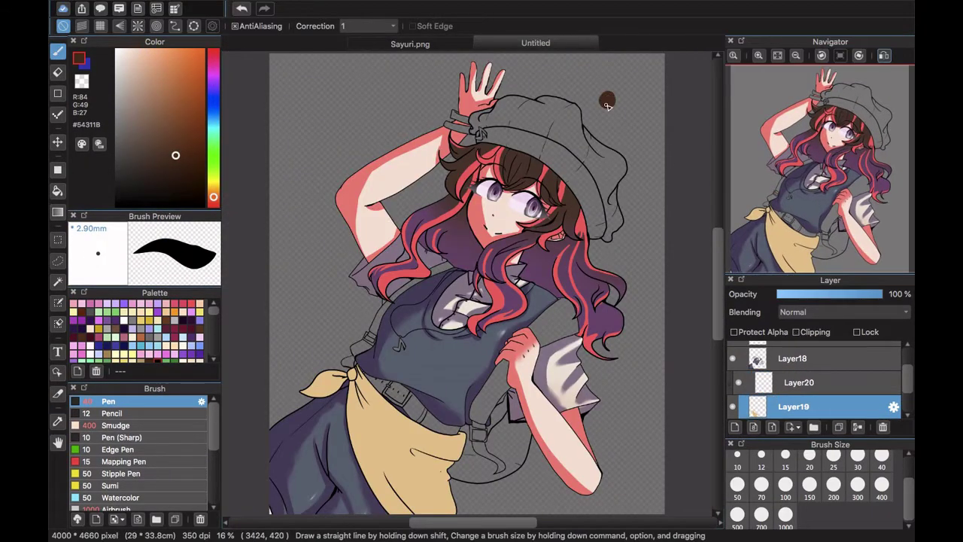
left_click(625, 100)
- Set up a steep diagonal parallel snap matching the reference plaid and draw a brown #825A3F stripe down the waist cloth on Layer20
left_click(799, 383)
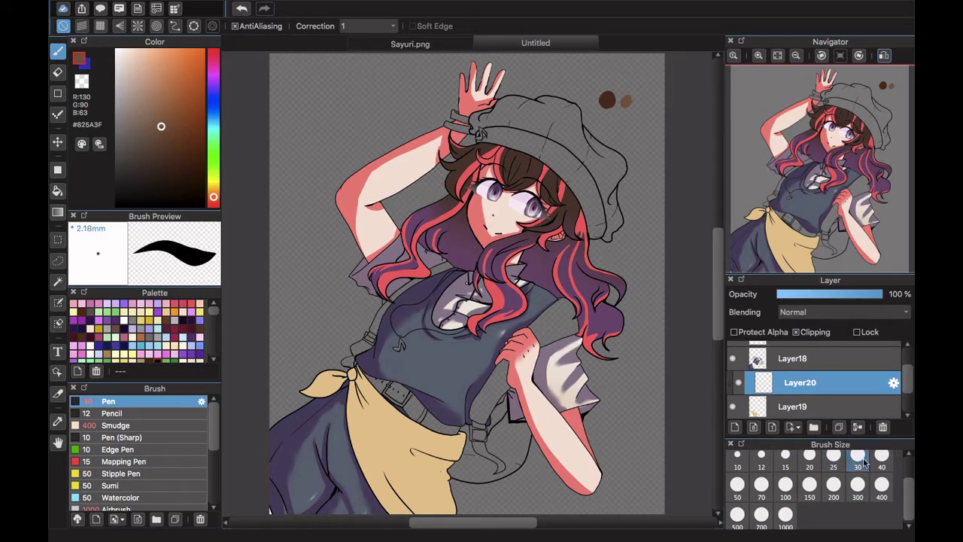
left_click(82, 26)
left_click_drag(822, 202, 826, 187)
left_click(212, 25)
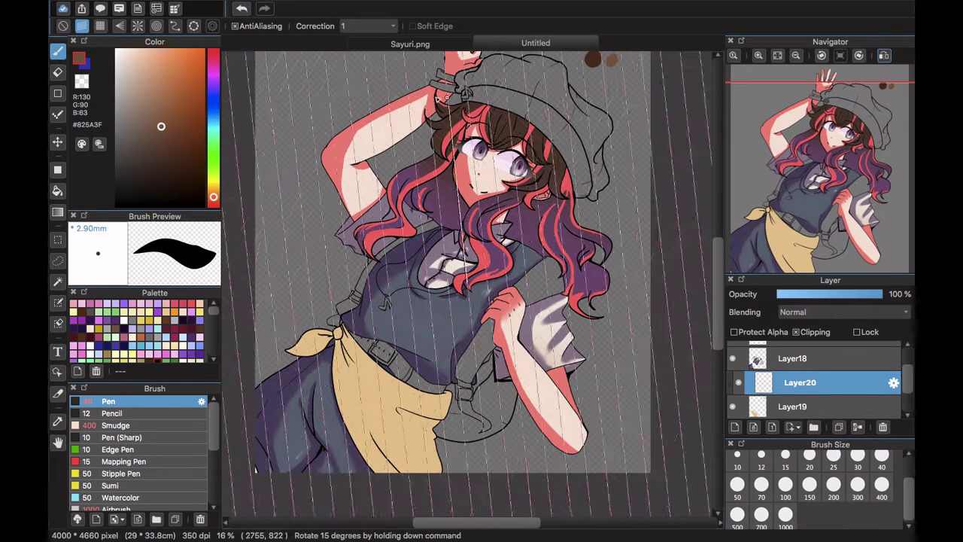
left_click(410, 103)
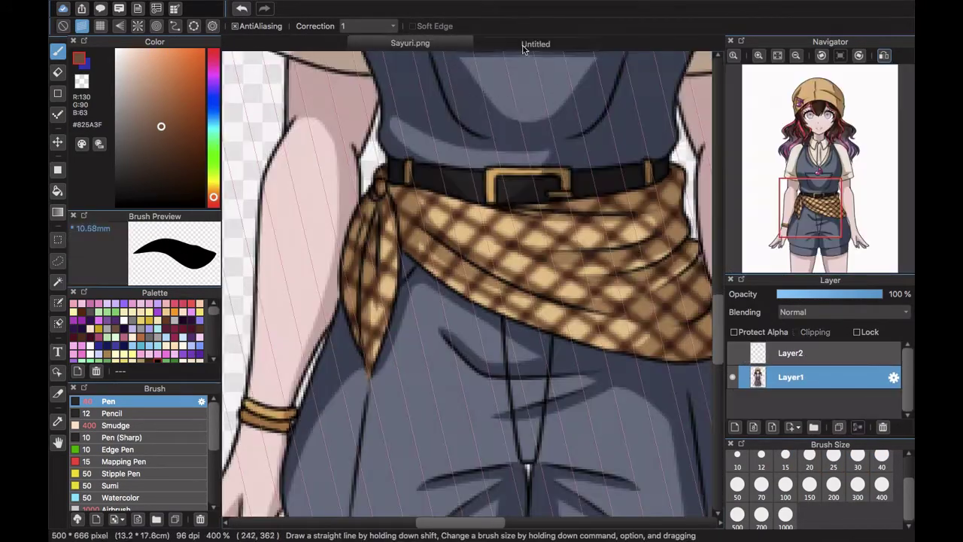
left_click_drag(348, 335, 384, 472)
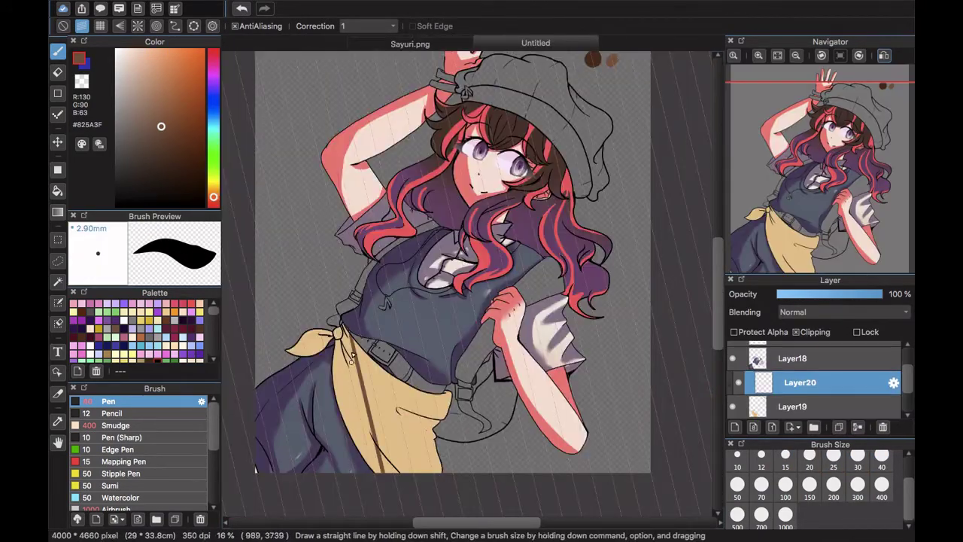
- Undo the thick stripe and draw parallel brown #825A3F stripes down the waist cloth at pen size 12 on Layer20
key("super+z")
left_click(761, 458)
left_click_drag(351, 336, 361, 510)
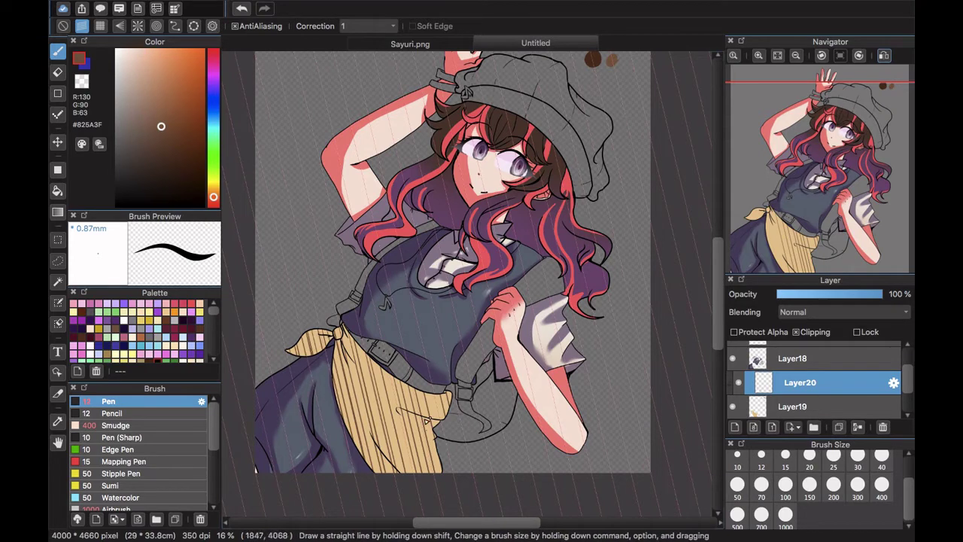
left_click(194, 27)
left_click_drag(515, 246, 518, 247)
left_click(241, 9)
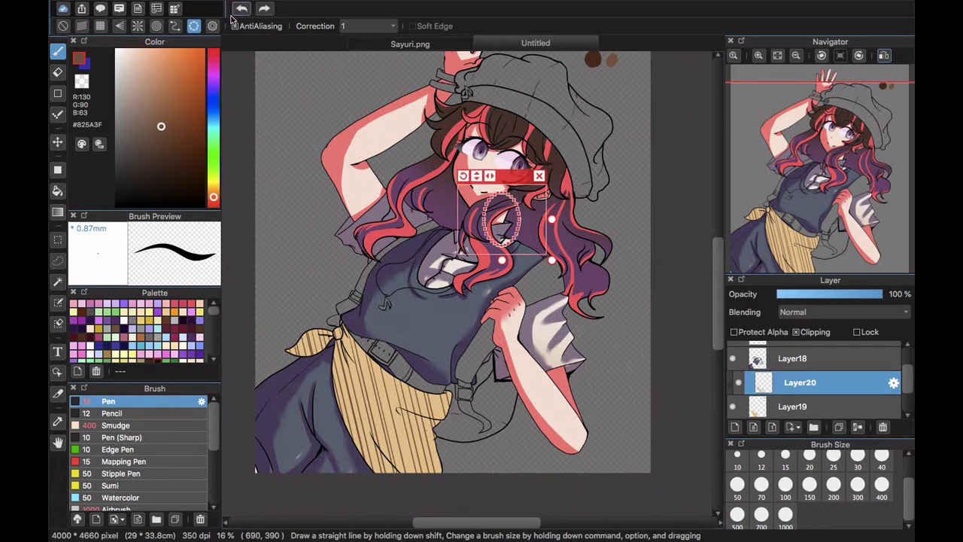
- Draw brown stripes crossing the first set with the parallel snap, turn snapping off, and merge the plaid down into Layer19
left_click(101, 27)
left_click(81, 27)
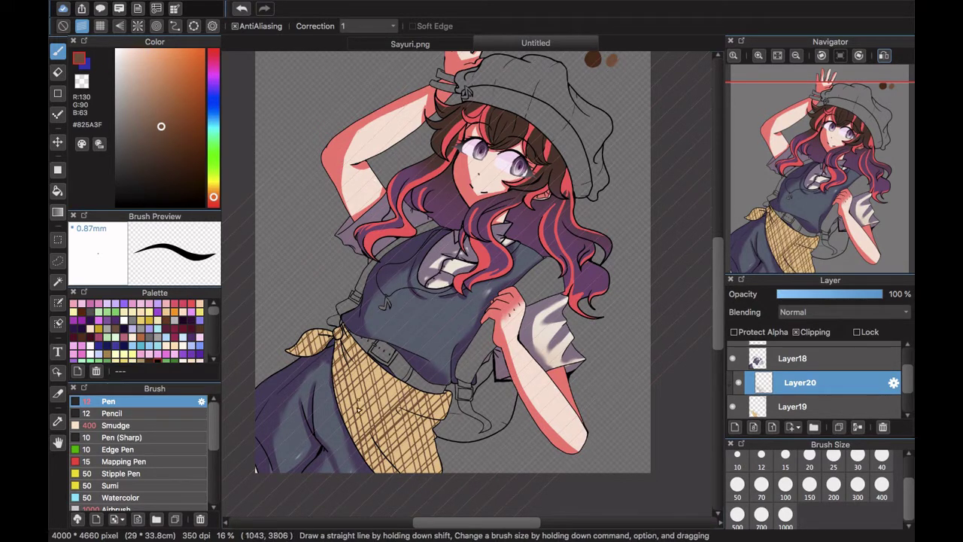
left_click(63, 26)
scroll(655, 177, "up", 3)
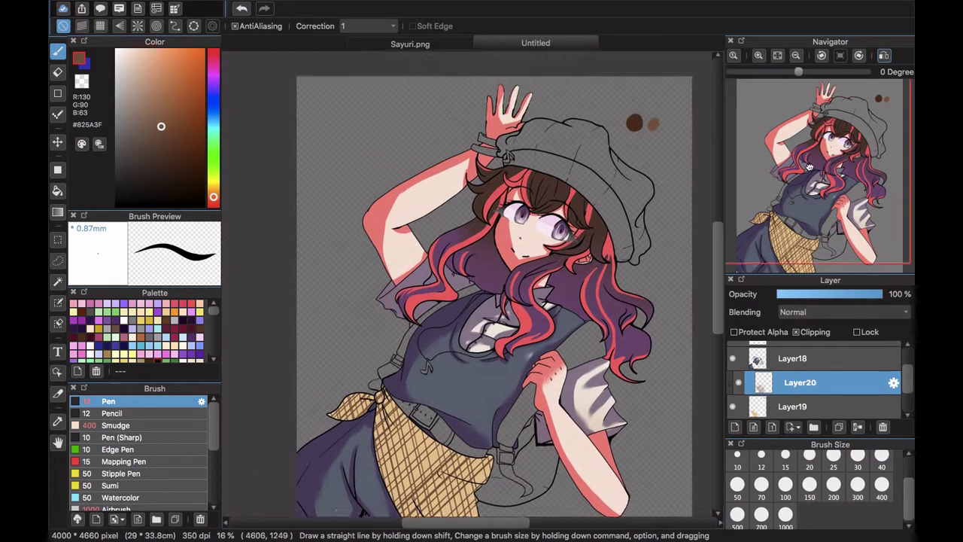
left_click(857, 427)
- Erase the brown swatches beside the hat and fill the whole hat with tan #E1AC81 on Layer19
key("e")
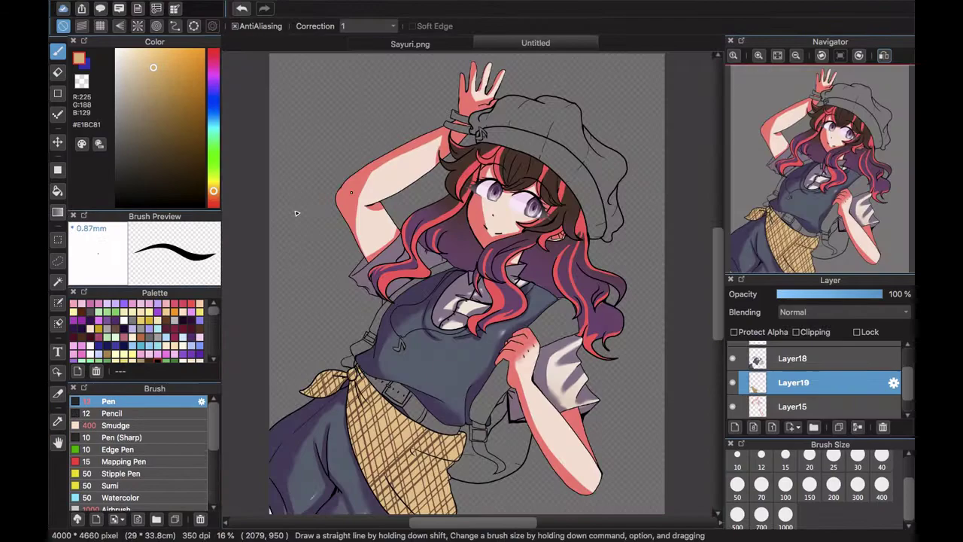
key("b")
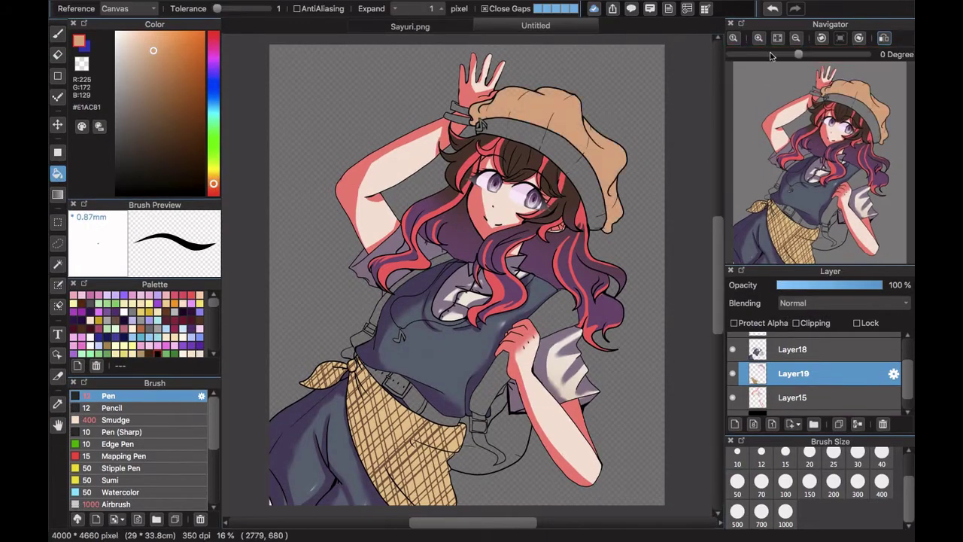
- Sample the bracelet colour in Sayuri.png and fill Untitled's two wrist bracelets gold and brown on a new Layer20
scroll(506, 197, "up", 5)
scroll(506, 197, "up", 5)
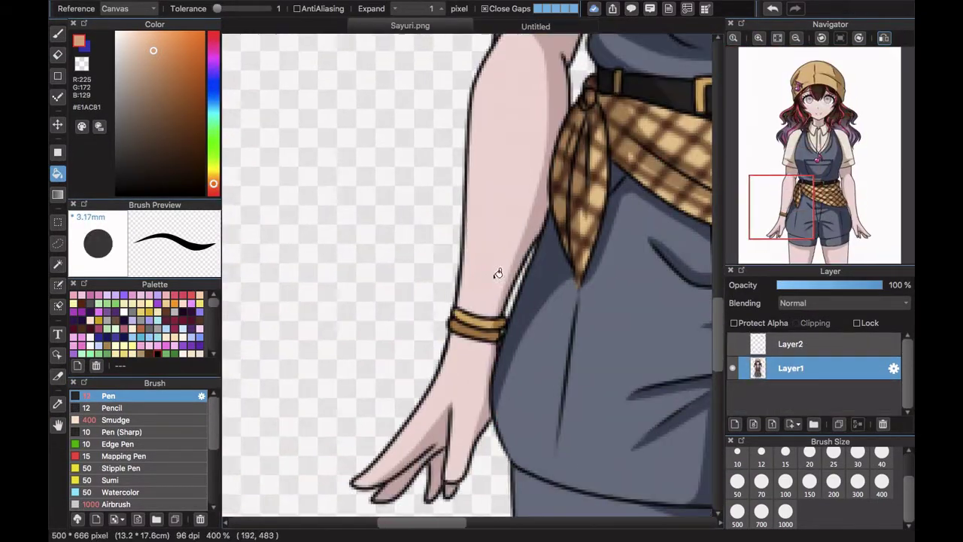
key("i")
left_click(490, 320)
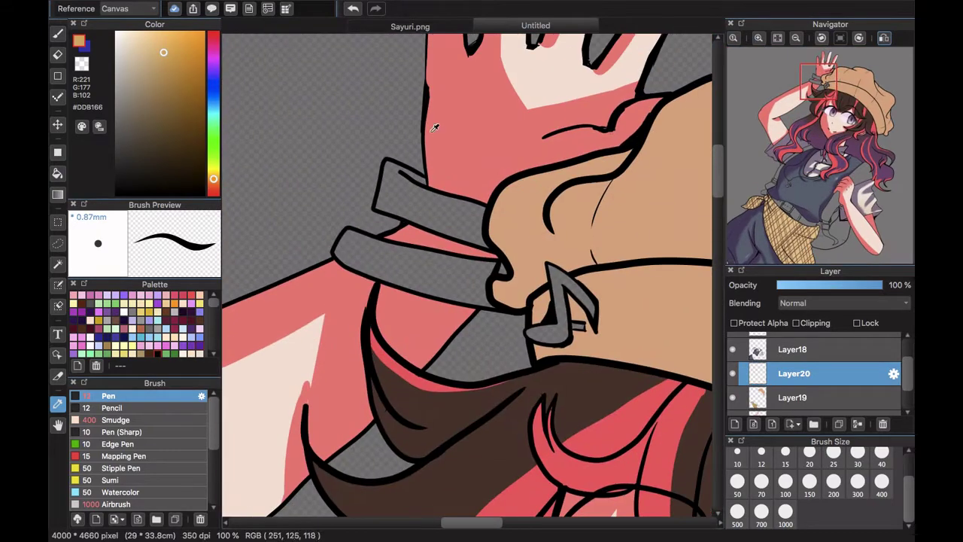
key("g")
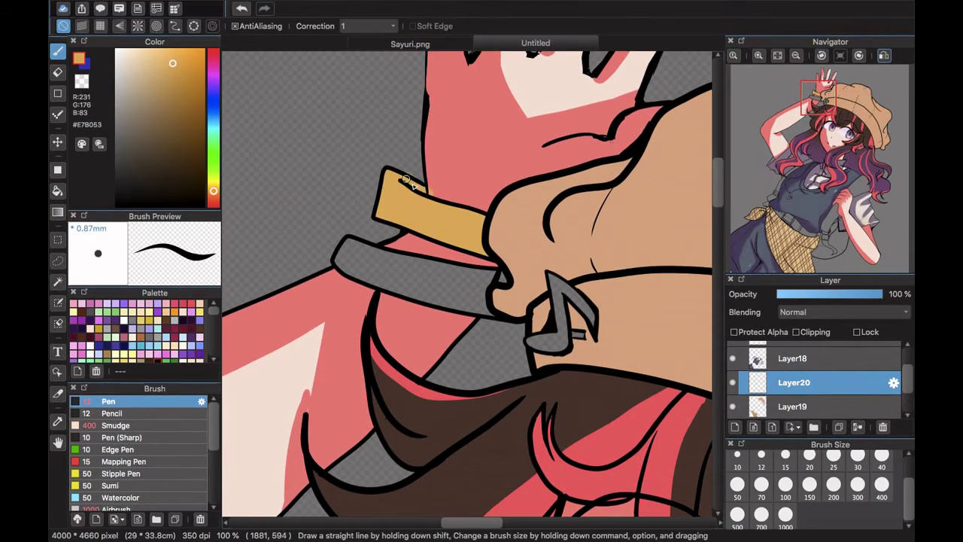
key("e")
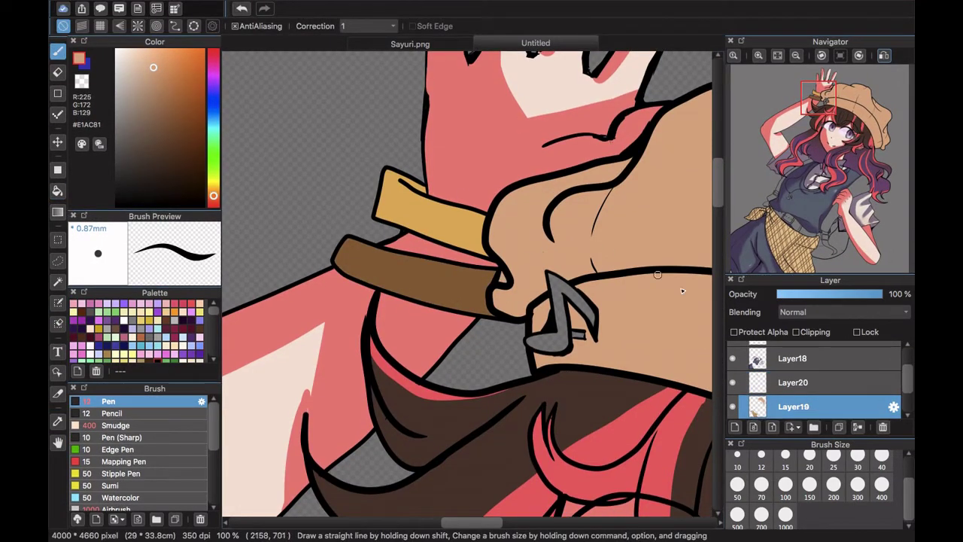
- Fill the music-note hat pin and necklace pendant magenta on Layer20, with light grey #B2B2B2 on the small clasp parts
scroll(894, 393, "up", 2)
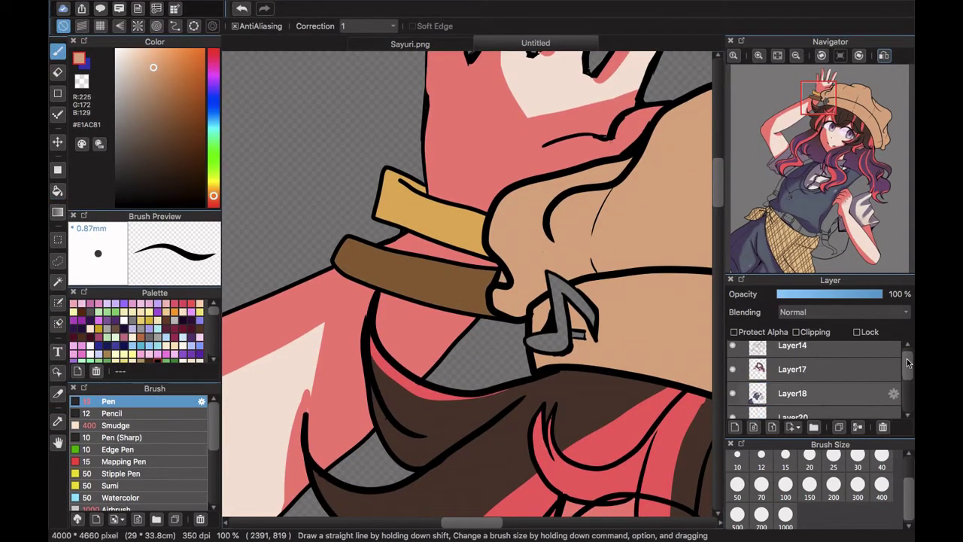
scroll(896, 404, "down", 3)
scroll(895, 385, "up", 2)
left_click(828, 377)
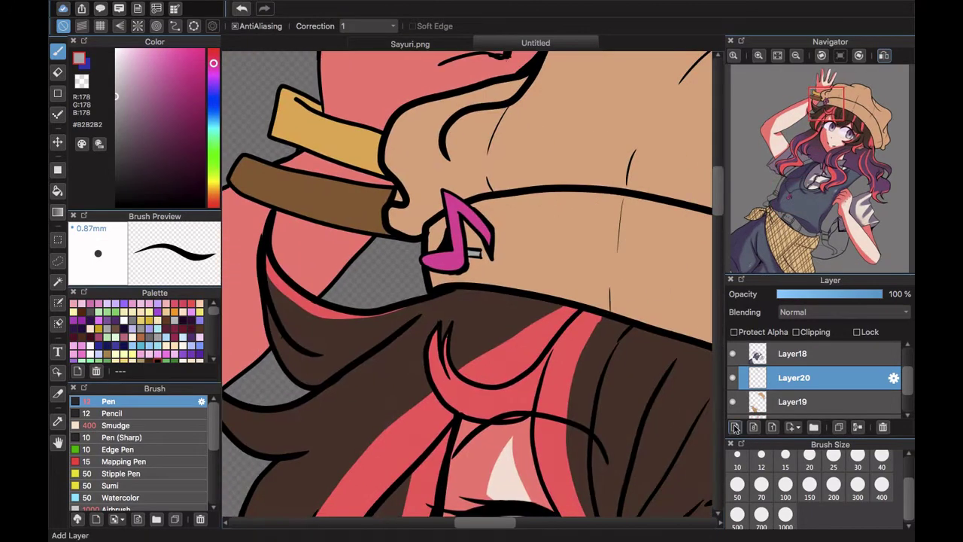
- Add a clipping layer above Layer20 and shade the hat's note pin in dark magenta #6F1C4A, smudging it at size 150
left_click(735, 427)
left_click(115, 425)
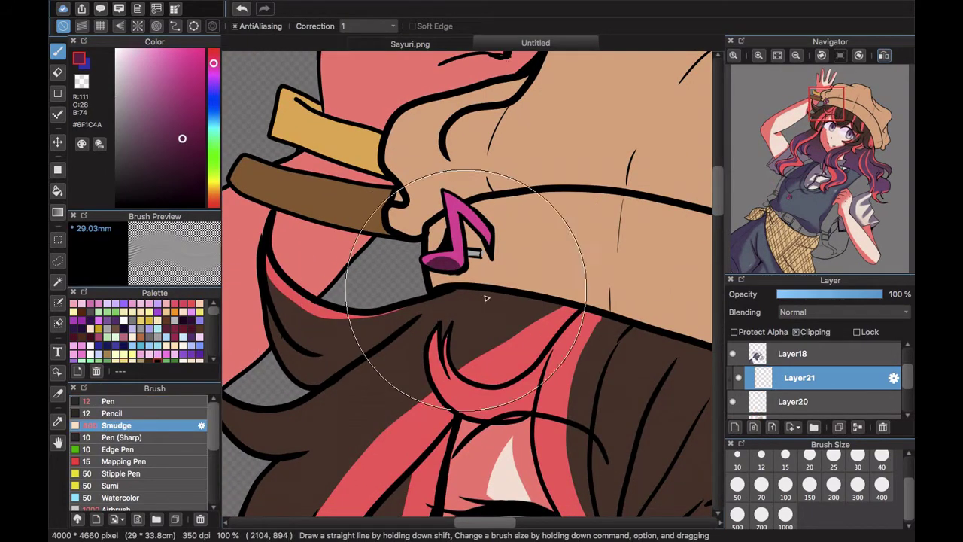
left_click(810, 485)
left_click_drag(454, 264, 473, 257)
- Shade the lower part of the necklace's music-note pendant in #6F1C4A on Layer21 and smudge the shadow
key("ctrl+Up")
left_click(593, 45)
key("ctrl+Up")
left_click(485, 66)
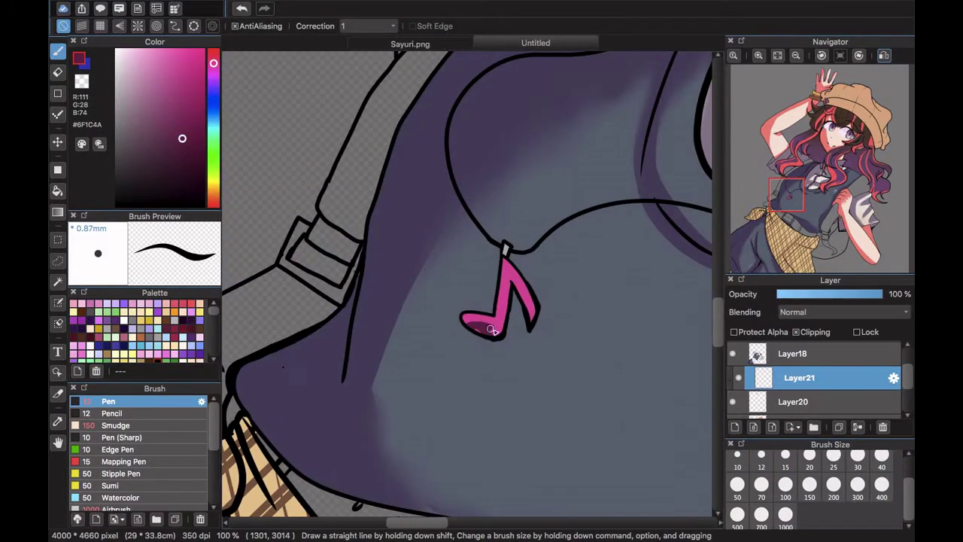
left_click(165, 425)
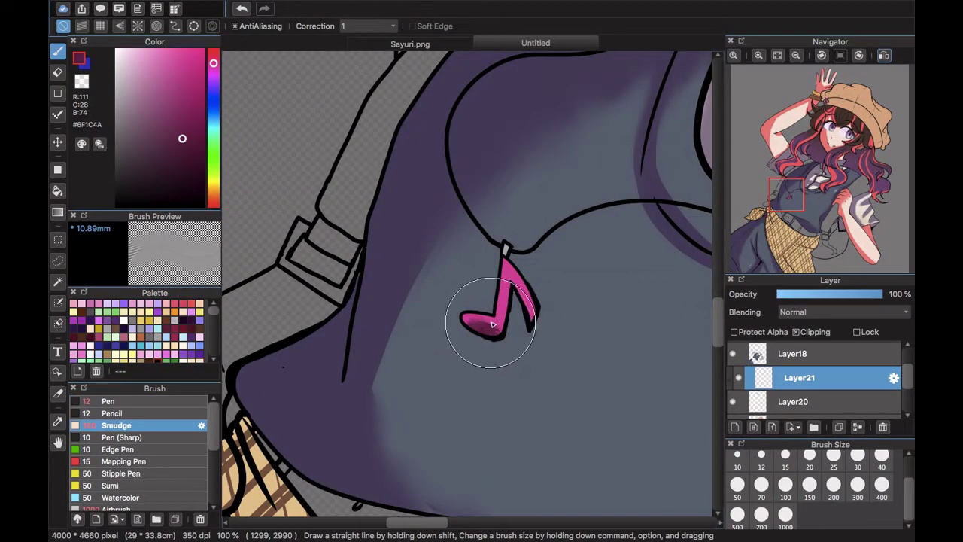
- Shade both bracelets with smudged dark red #761717 on clipping Layer22 and lower the layer's opacity to 53%
left_click(124, 402)
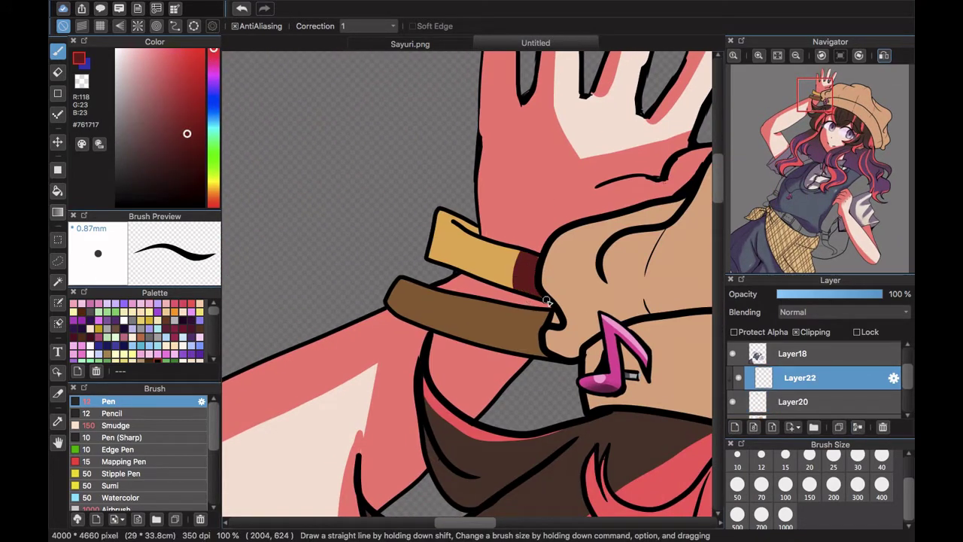
left_click(809, 488)
left_click_drag(544, 313, 542, 331)
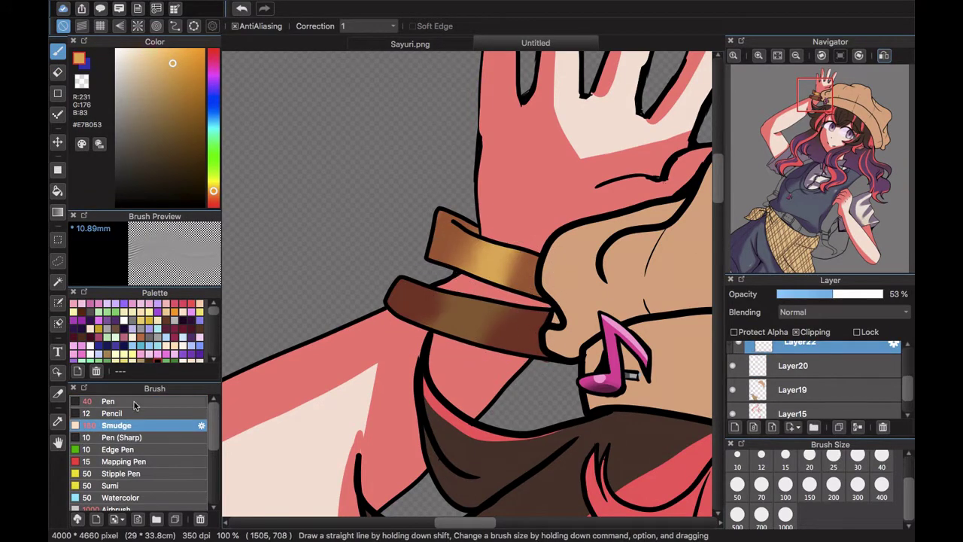
- Paint white #FFFFFF highlights across both bracelets on clipping Layer23 and smudge them into slim shines
left_click(134, 401)
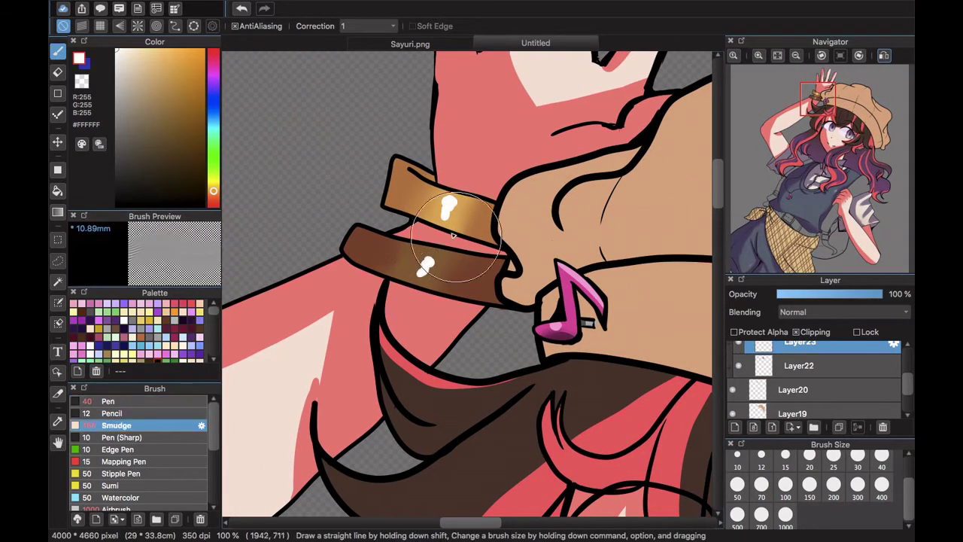
mouse_move(429, 254)
left_mouse_down()
mouse_move(441, 236)
mouse_move(424, 254)
mouse_move(440, 257)
mouse_move(439, 202)
left_mouse_up()
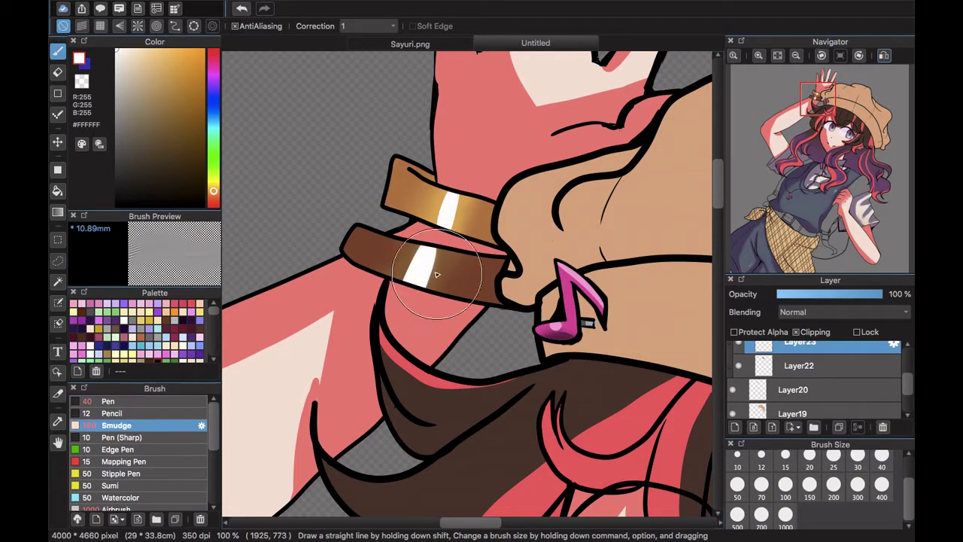
mouse_move(429, 269)
left_mouse_down()
mouse_move(431, 241)
mouse_move(424, 280)
mouse_move(440, 292)
mouse_move(452, 202)
left_mouse_up()
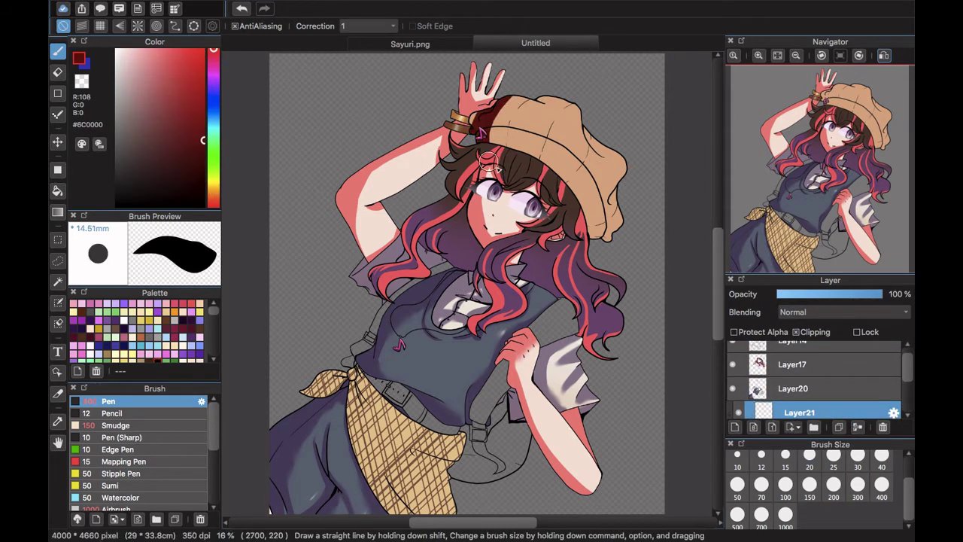
- Paint dark red #6C0000 shadows over the hat's crown, brim, folds and seams on clipping Layer21
left_click_drag(579, 94, 578, 103)
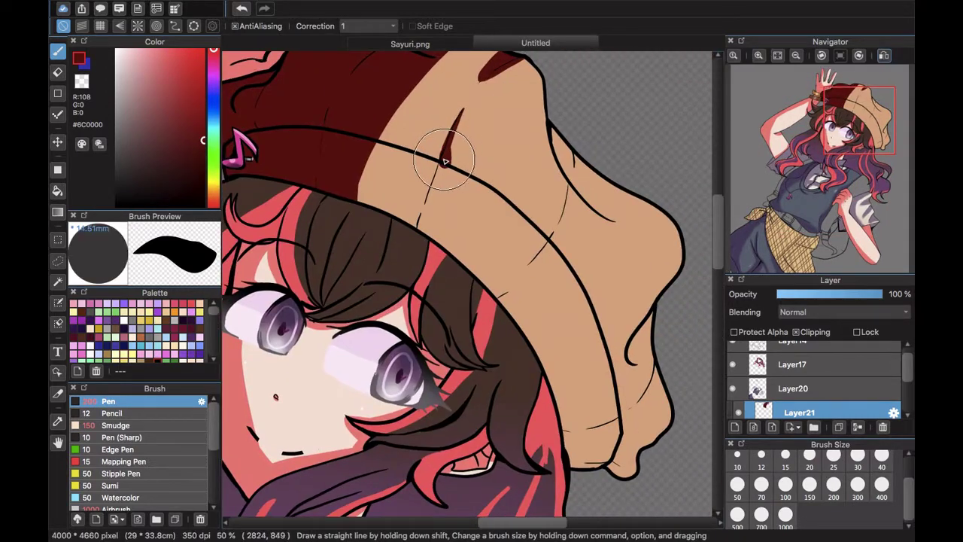
mouse_move(444, 160)
left_mouse_down()
mouse_move(414, 216)
mouse_move(388, 148)
mouse_move(452, 144)
mouse_move(454, 248)
mouse_move(444, 215)
mouse_move(449, 236)
mouse_move(474, 260)
mouse_move(579, 496)
left_mouse_up()
left_click_drag(640, 440, 625, 354)
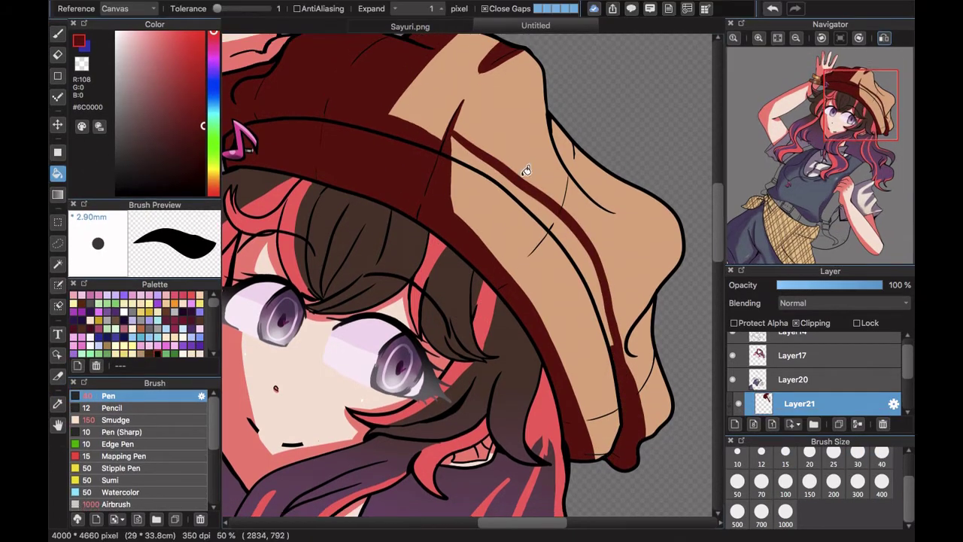
left_click_drag(611, 342, 461, 154)
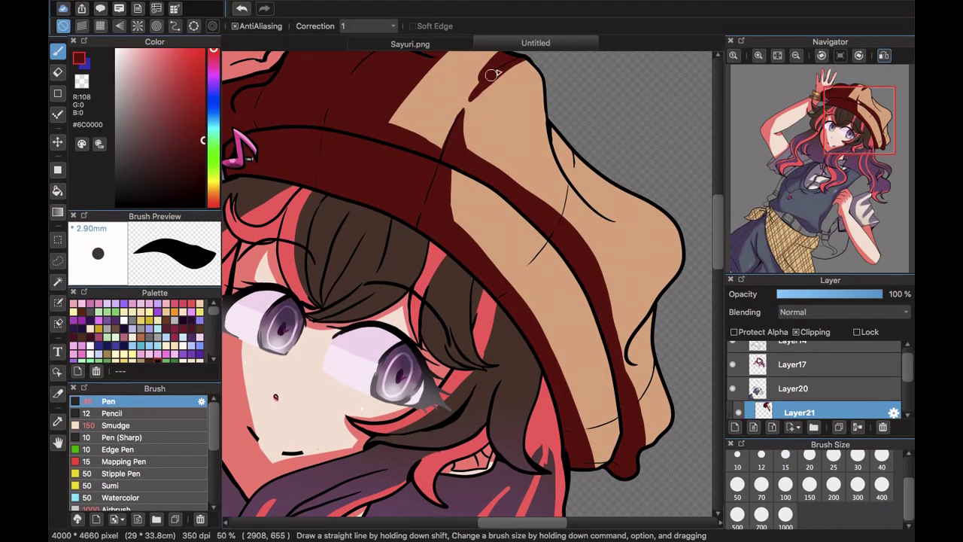
left_click_drag(563, 218, 567, 171)
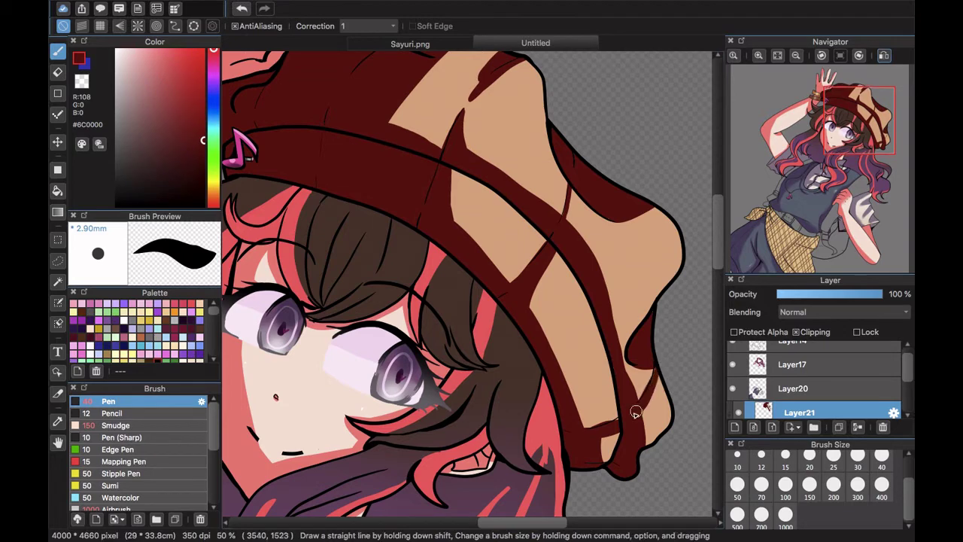
- Smudge the shadow edges on the hat's outer puffs and crown, setting the smudge size to 200
left_click(151, 428)
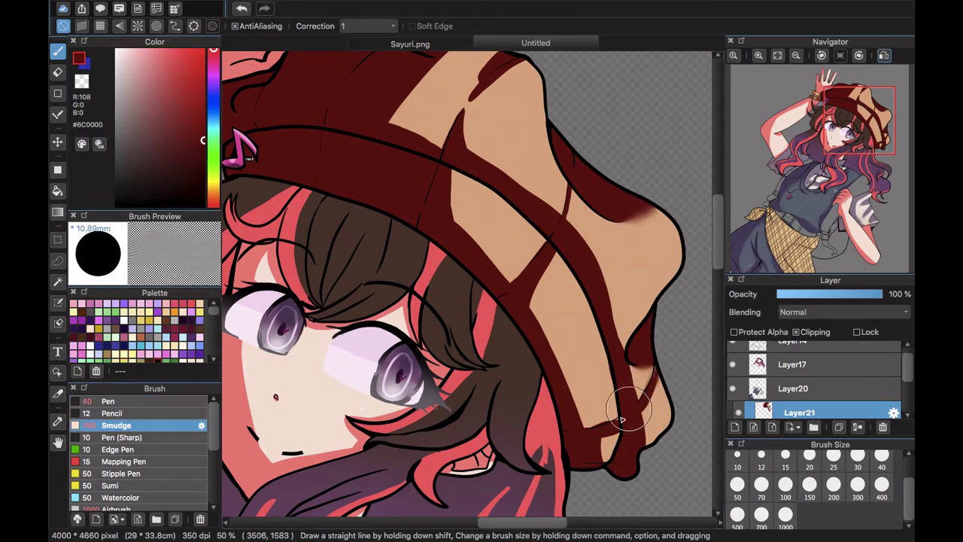
left_click(857, 486)
left_click_drag(435, 142, 399, 121)
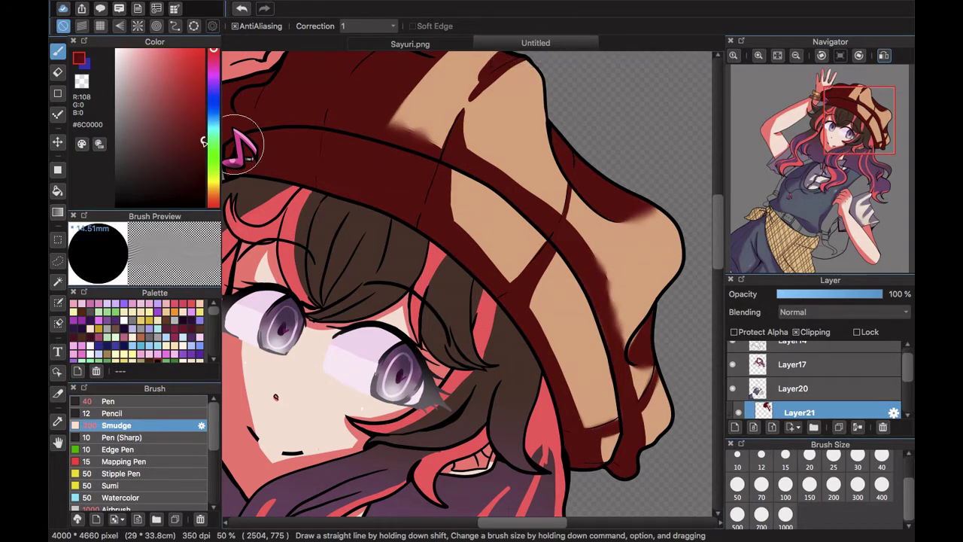
- Erase the shadow from the brim section above the fringe and smudge the edge of the lit area
left_click(58, 73)
left_click_drag(410, 209, 421, 170)
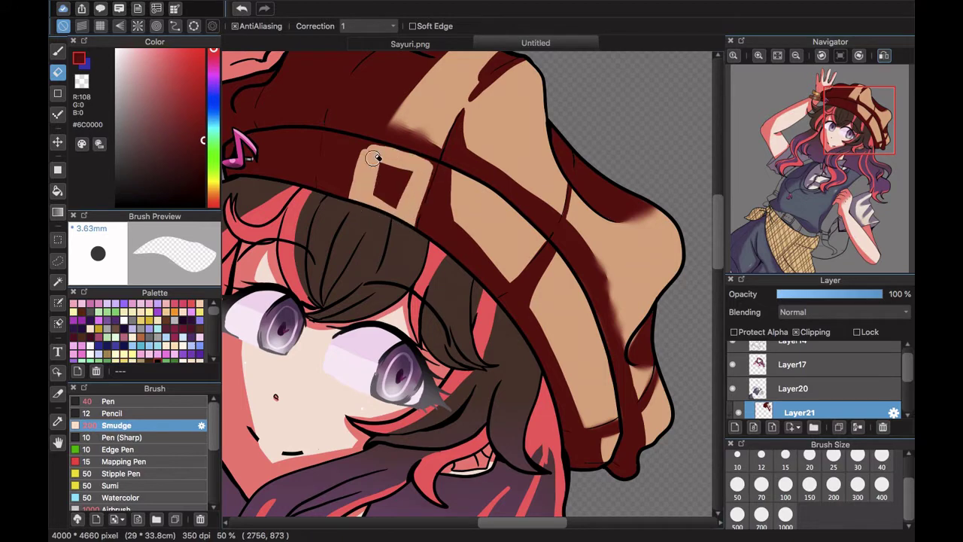
left_click(58, 51)
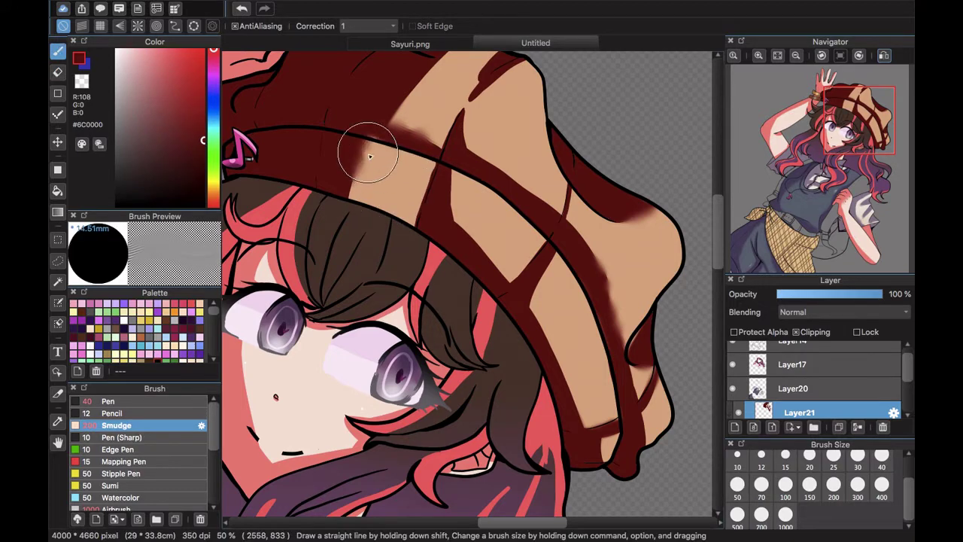
left_click_drag(370, 154, 353, 197)
- Smudge the remaining shadow edges along the hat's crown folds and down the brim seams
scroll(354, 197, "up", 5)
mouse_move(503, 179)
left_mouse_down()
mouse_move(537, 152)
mouse_move(561, 180)
left_mouse_up()
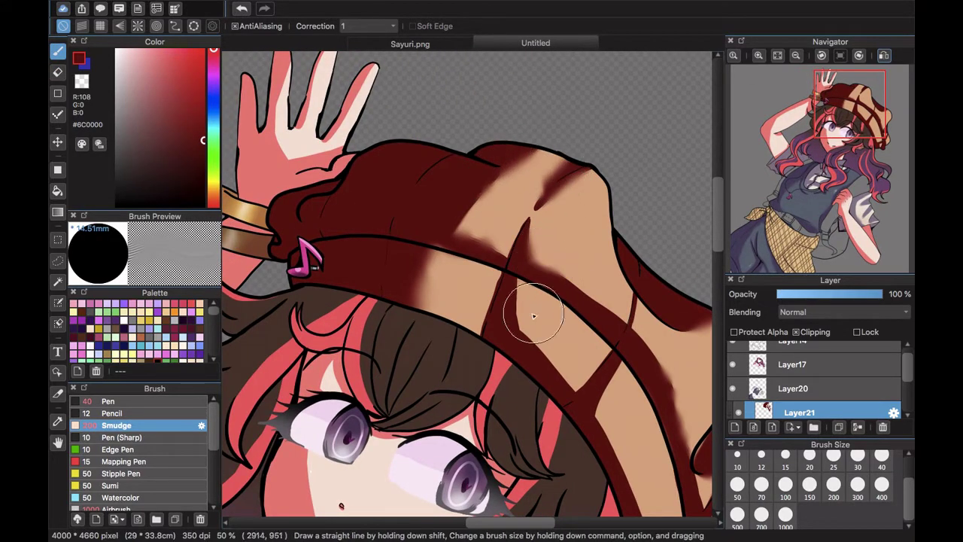
scroll(526, 316, "down", 5)
scroll(526, 316, "right", 3)
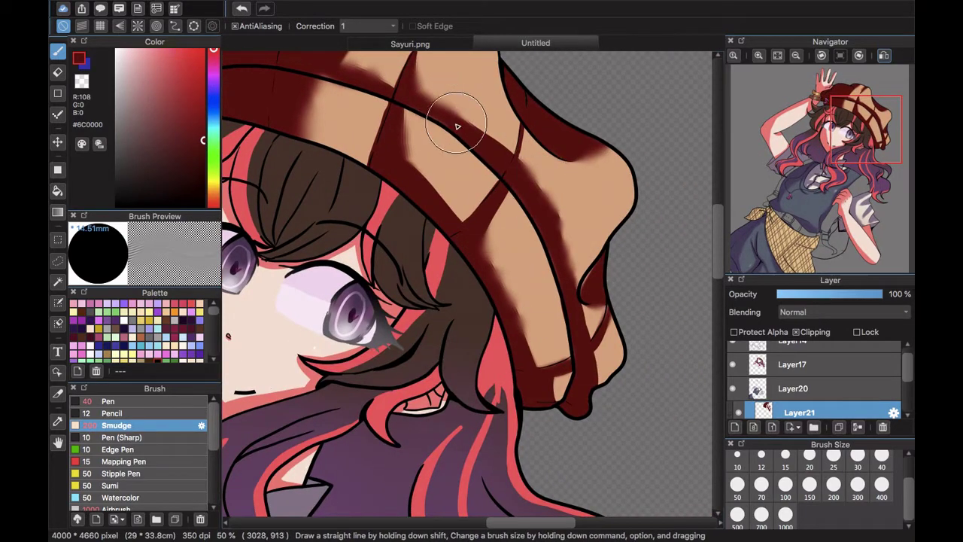
mouse_move(543, 355)
left_mouse_down()
mouse_move(555, 398)
mouse_move(576, 390)
mouse_move(569, 360)
left_mouse_up()
- Add more #6C0000 shadow around the lit brim section above the fringe and smudge it soft
left_click(107, 401)
scroll(555, 364, "left", 5)
scroll(555, 364, "up", 3)
mouse_move(473, 170)
left_mouse_down()
mouse_move(473, 237)
mouse_move(492, 228)
mouse_move(474, 205)
mouse_move(531, 256)
mouse_move(463, 227)
mouse_move(503, 243)
mouse_move(490, 262)
mouse_move(481, 229)
mouse_move(507, 238)
left_mouse_up()
left_click(148, 426)
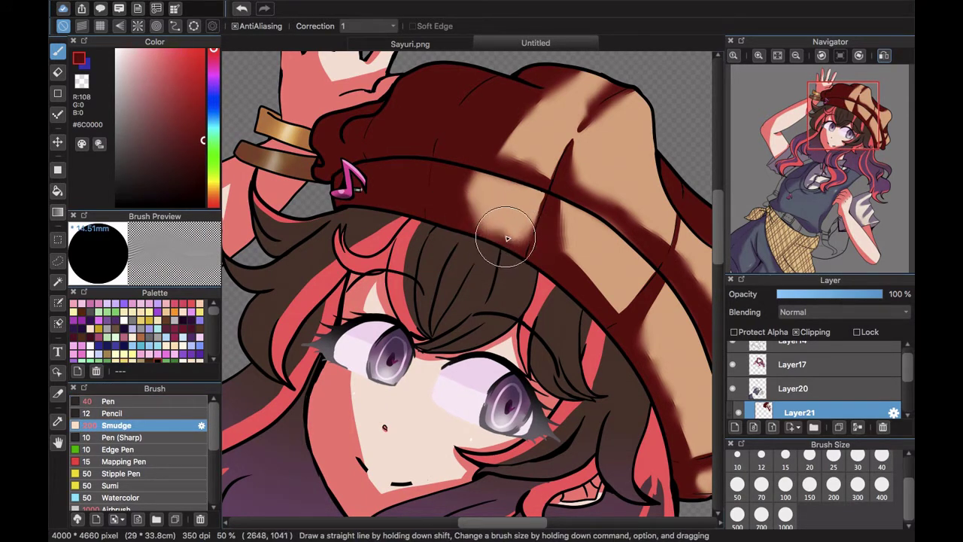
scroll(608, 286, "right", 4)
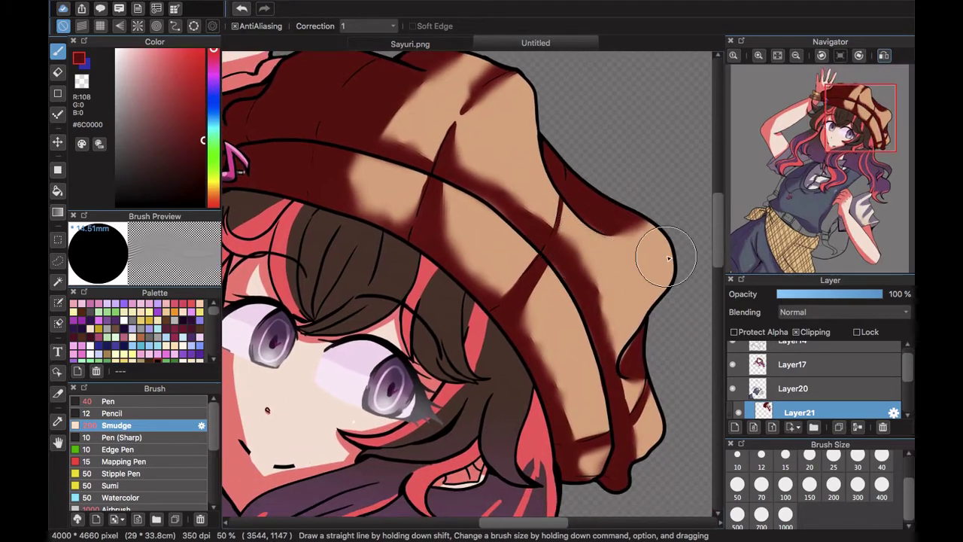
- Outline a shadow across the hat's outer puff with the Pencil and fill the area below it with #6C0000
left_click(134, 411)
left_click_drag(673, 280, 584, 291)
left_click(57, 191)
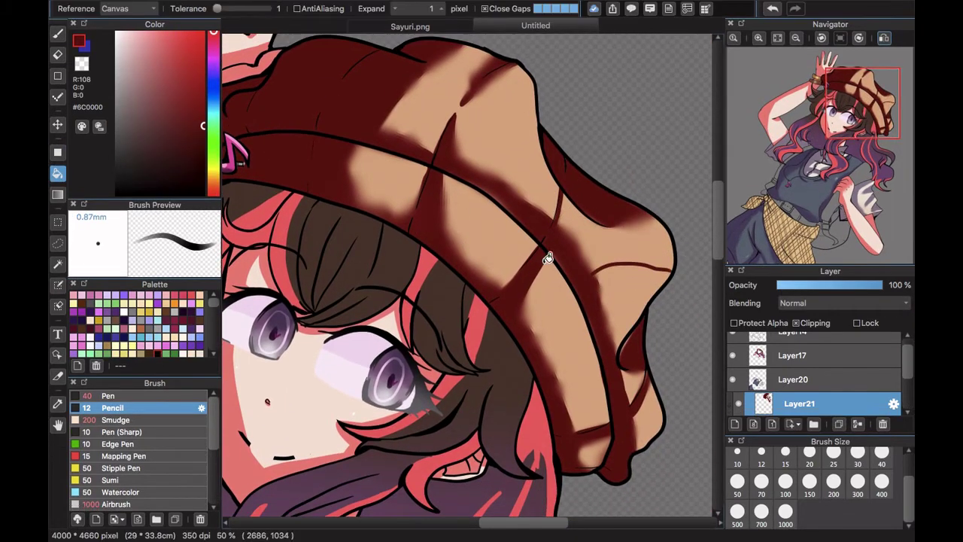
left_click(634, 299)
left_click(58, 39)
left_click(809, 484)
left_click_drag(617, 361, 641, 331)
key("super+z")
- Cover the unfilled gap in the outer puff's shadow with the Pen at size 25 and smudge the shadow's edge
left_click(110, 401)
left_click(833, 457)
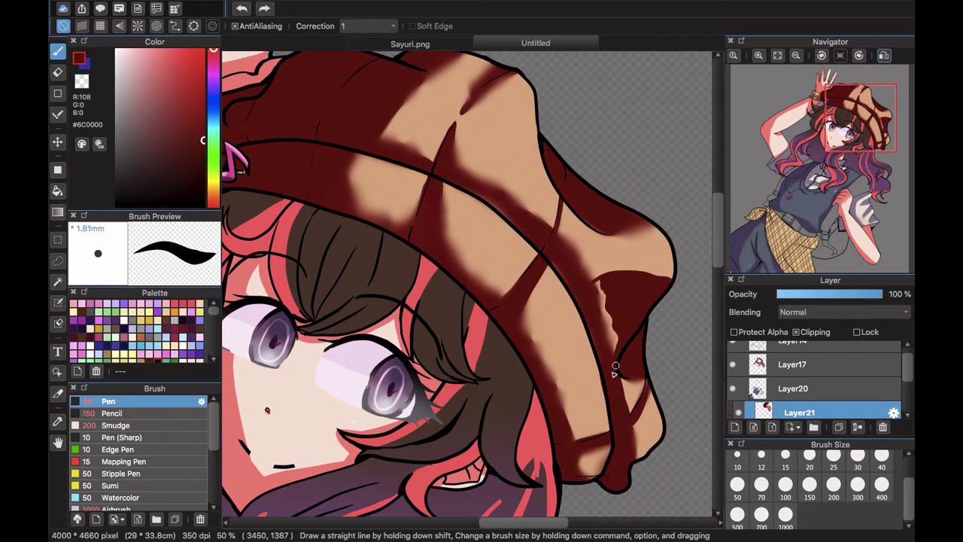
left_click(115, 425)
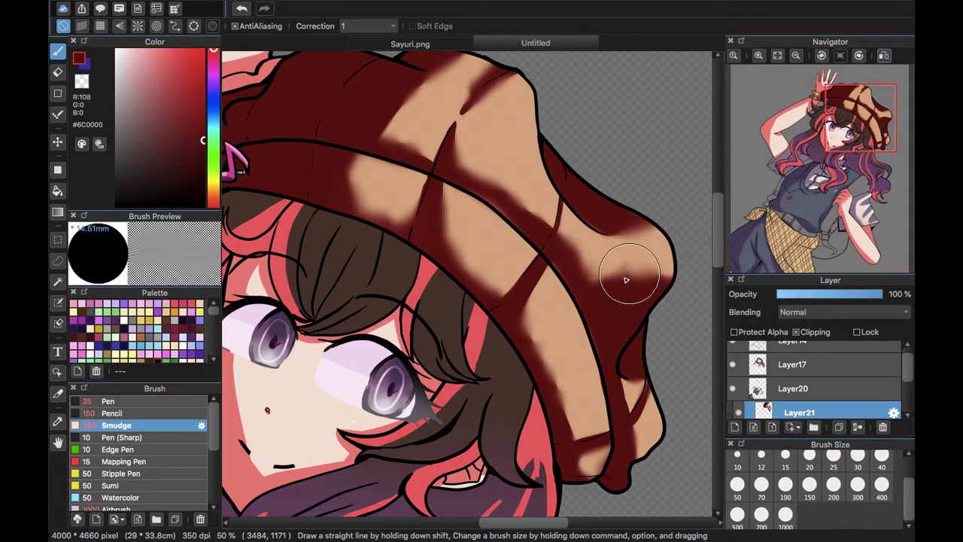
- Paint #6C0000 shadow over the waist cloth's bow and beneath its two lower folds, using the Pen at size 150 for the broad areas
left_click(108, 401)
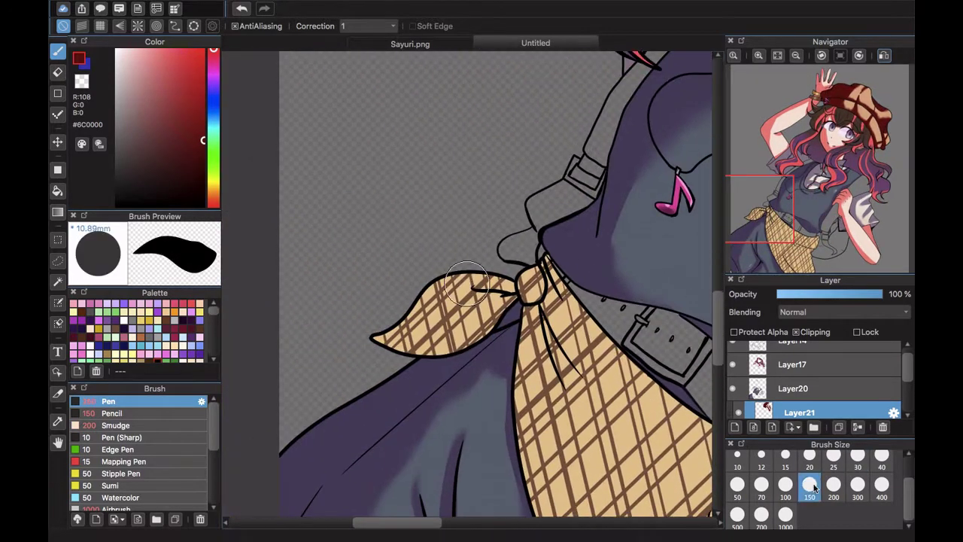
left_click_drag(527, 286, 391, 429)
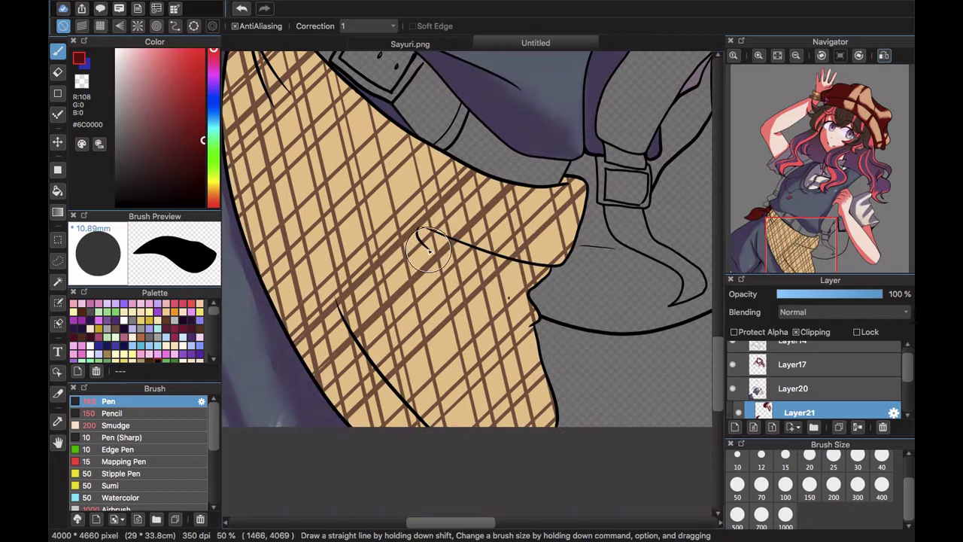
mouse_move(410, 227)
left_mouse_down()
mouse_move(553, 274)
mouse_move(422, 231)
left_mouse_up()
mouse_move(530, 324)
left_mouse_down()
mouse_move(551, 459)
mouse_move(545, 384)
mouse_move(339, 303)
mouse_move(522, 423)
mouse_move(523, 369)
left_mouse_up()
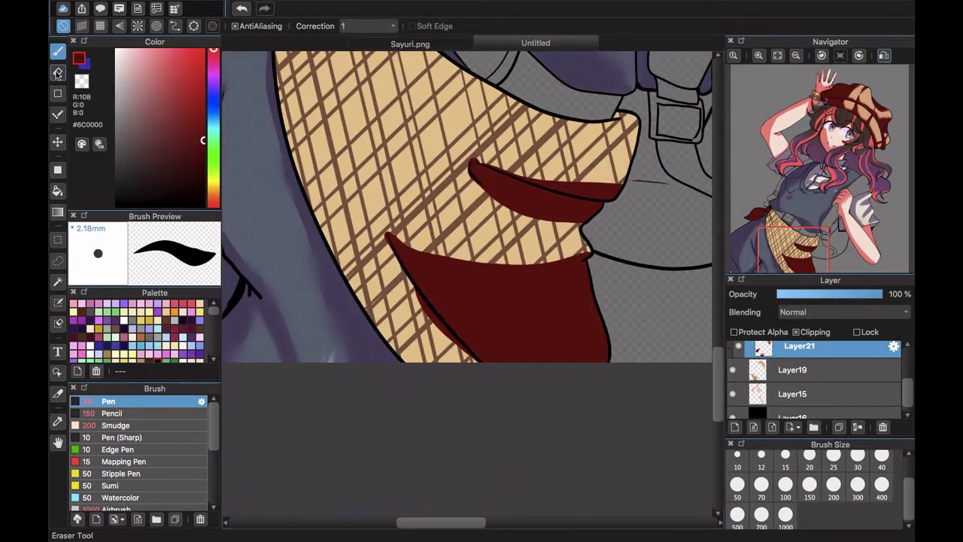
- Erase the shadow spilling past the waist cloth's fold lines and tidy the middle fold's lower edge with the Pen at size 30
left_click(57, 73)
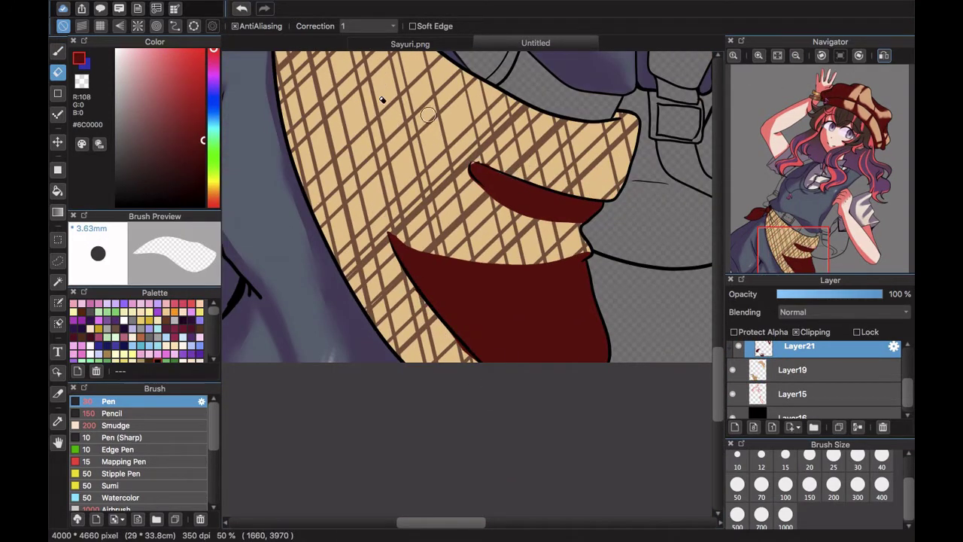
left_click(58, 51)
left_click_drag(529, 216, 578, 228)
- Paint tapering #6C0000 shadow streaks from the knot down the waist cloth and fill the area just below the knot
left_click_drag(809, 248, 782, 223)
left_click_drag(376, 211, 434, 384)
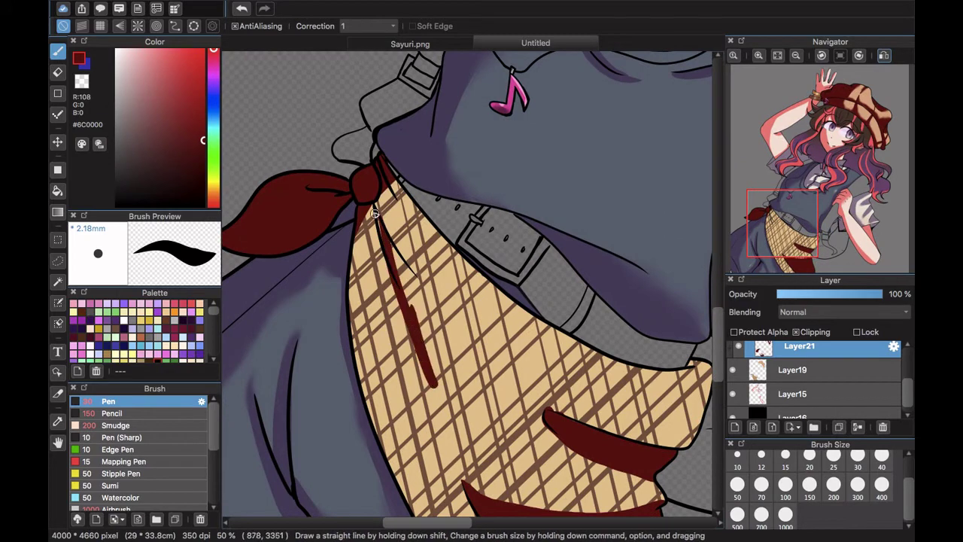
left_click_drag(391, 242, 508, 380)
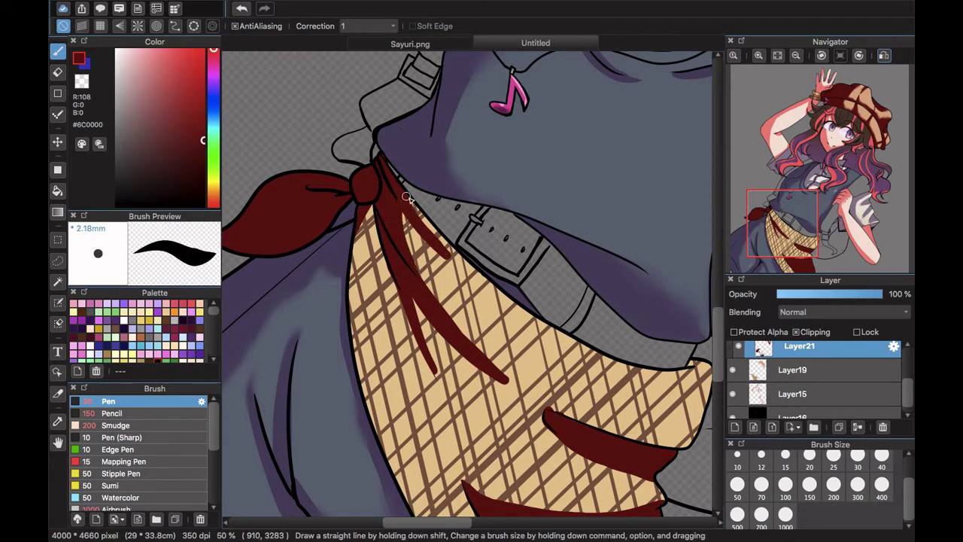
scroll(328, 323, "up", 5)
scroll(328, 322, "down", 6)
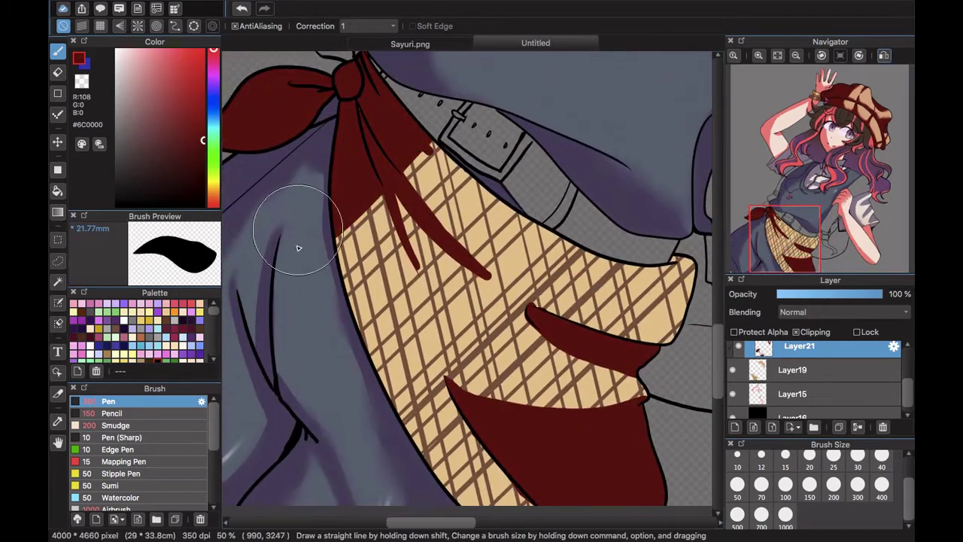
- Hide the shadow layer, touch up Layer19 around the knot with the cloth's base colour #E9C78D, and show the shadow layer again
left_click(737, 346)
scroll(780, 239, "up", 4)
left_click_drag(784, 236, 773, 216)
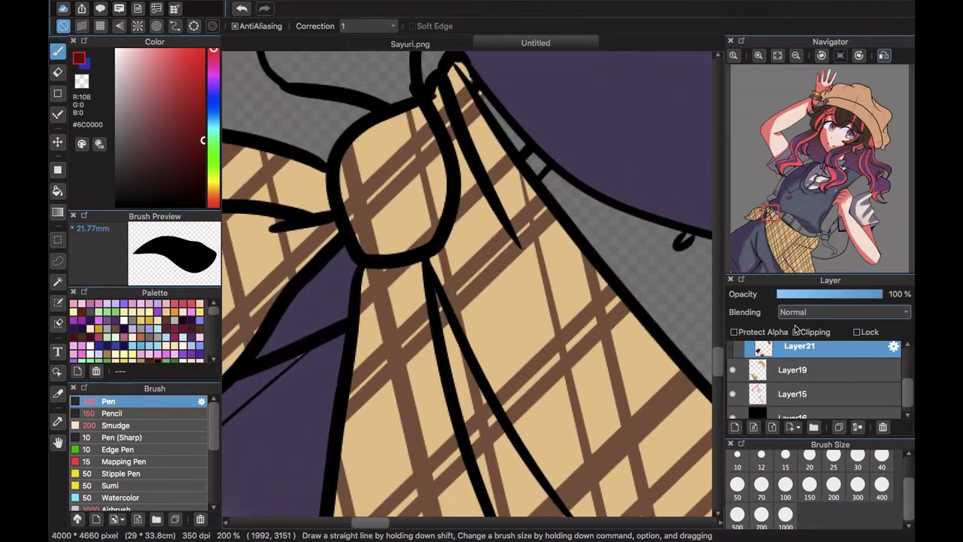
left_click(738, 347)
key("i")
left_click(759, 360)
left_click(416, 239)
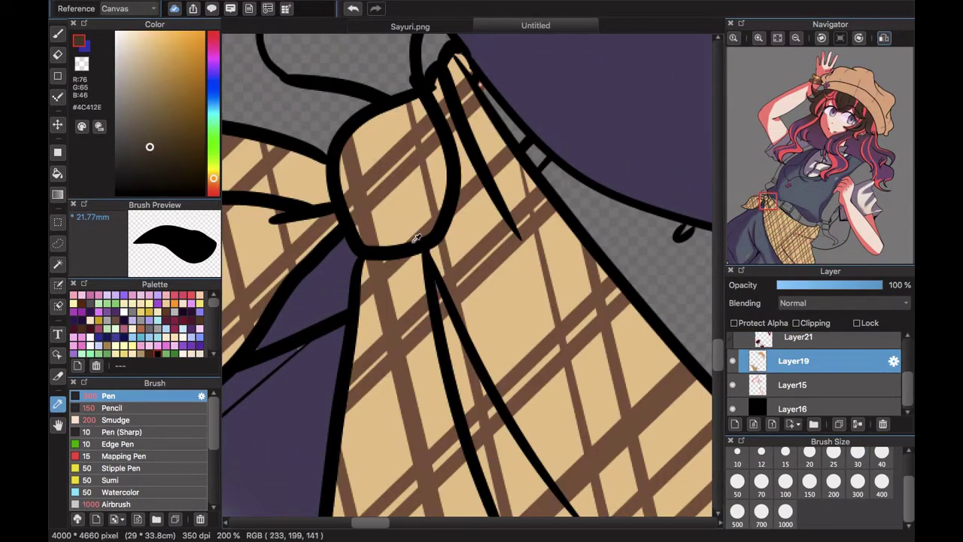
key("b")
left_click(777, 56)
left_click(738, 347)
left_click(799, 347)
- Keep the shadow layer at 100% opacity and smudge the waist cloth's shadow edges at brush size 400
left_click(830, 295)
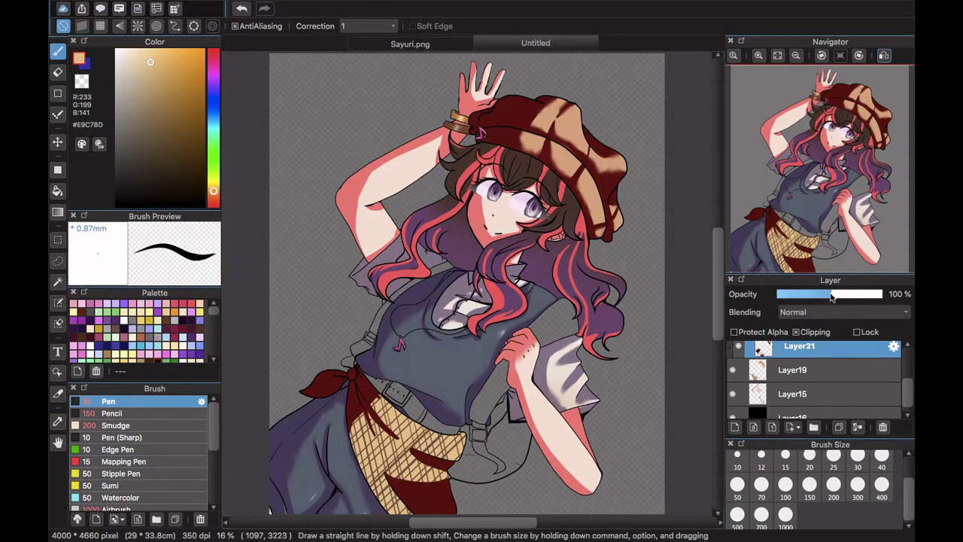
left_click(881, 294)
left_click(117, 425)
left_click(777, 57)
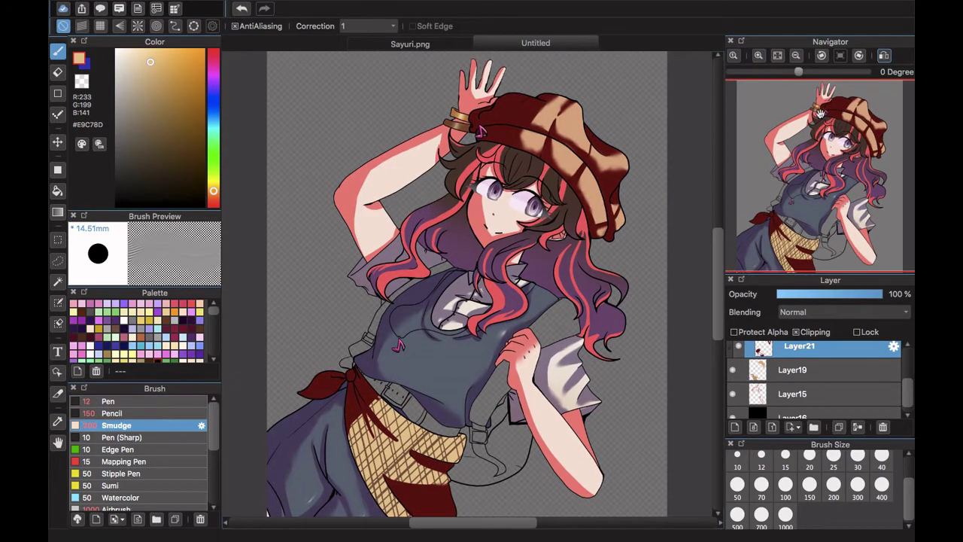
left_click(799, 233)
left_click(874, 487)
left_click_drag(400, 283, 417, 281)
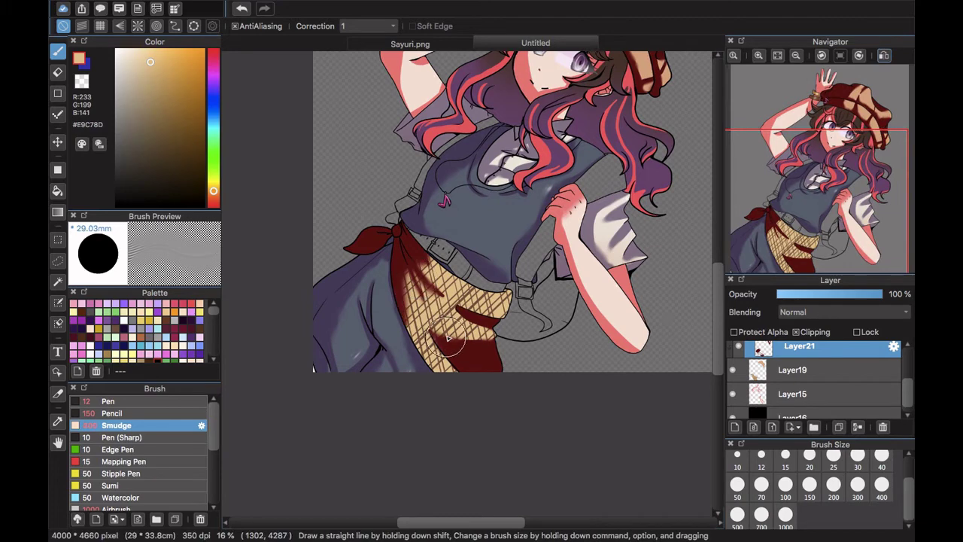
left_click(109, 400)
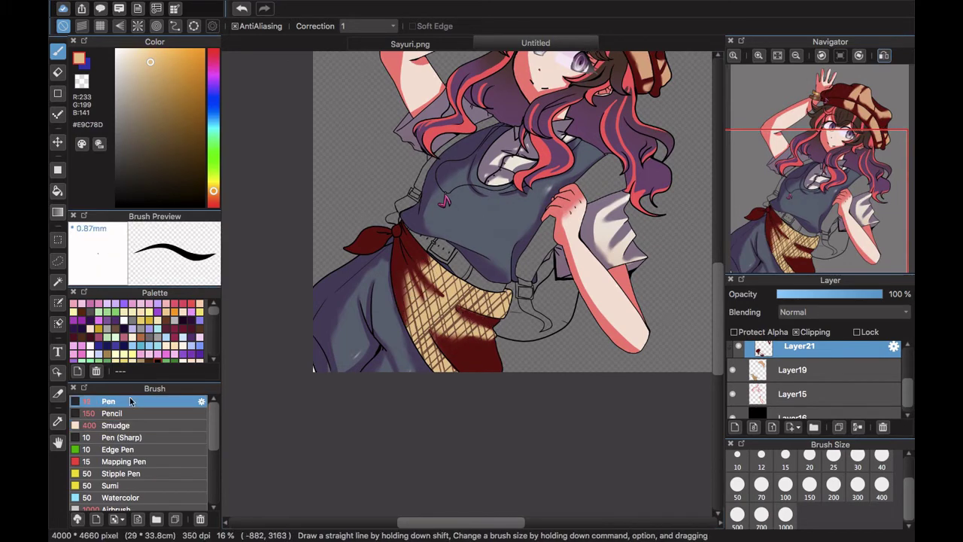
left_click(758, 55)
left_click(758, 56)
left_click(758, 55)
left_click(267, 10)
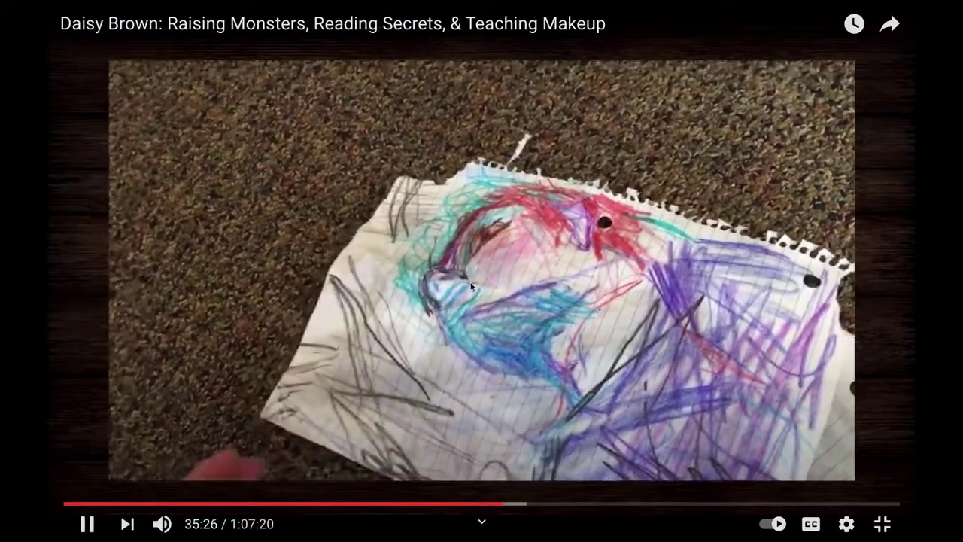
key("ctrl+Up")
left_click(480, 45)
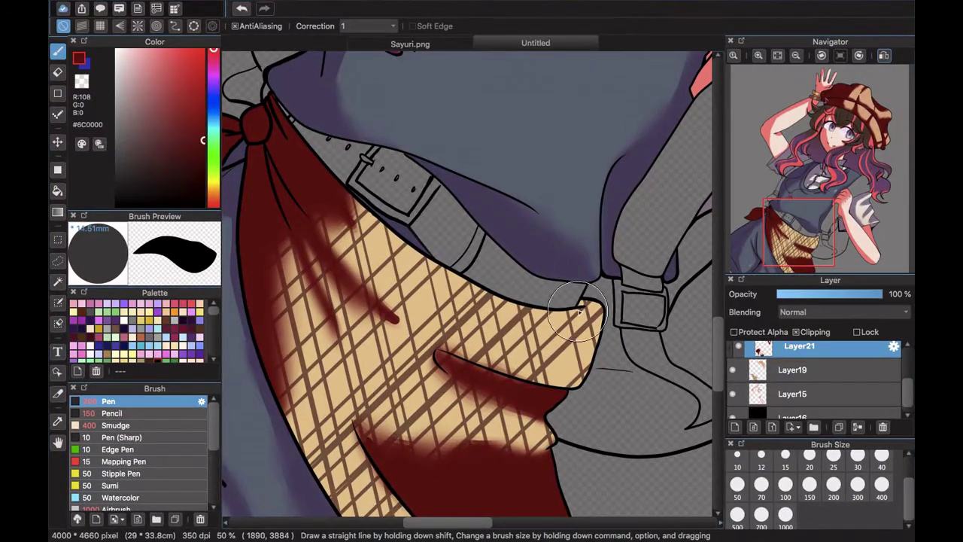
- Smudge the #6C0000 shadow on the waist cloth's upper corner beneath the belt
left_click(120, 425)
left_click_drag(589, 313, 591, 307)
- Re-darken the edges of the waist cloth's folds with #6C0000 and set the shadow layer's opacity to 50%
left_click(120, 413)
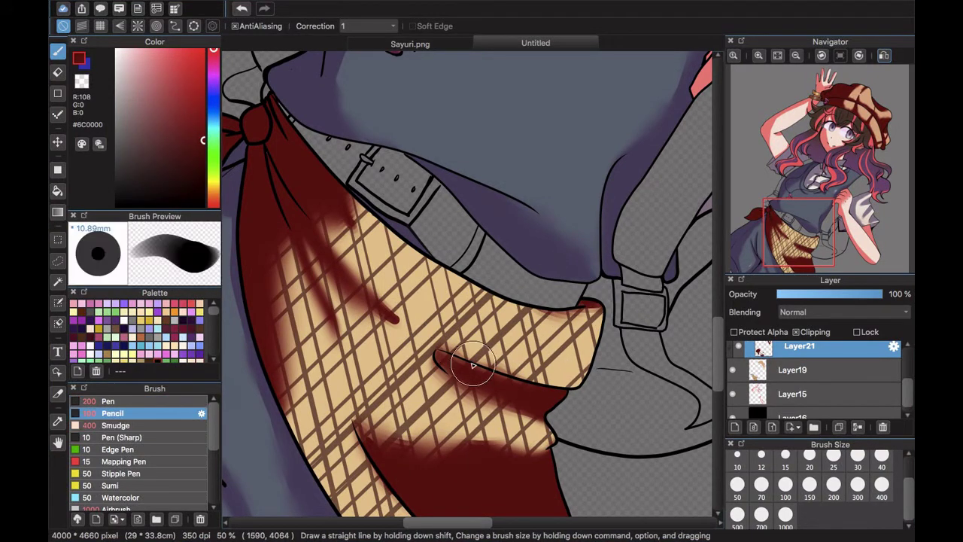
key("p")
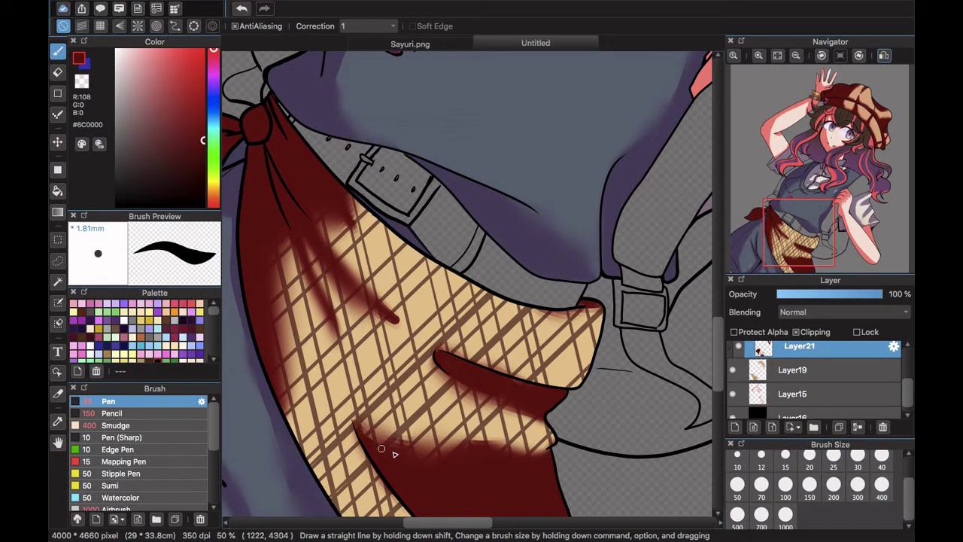
key("ctrl+Right")
key("ctrl+Left")
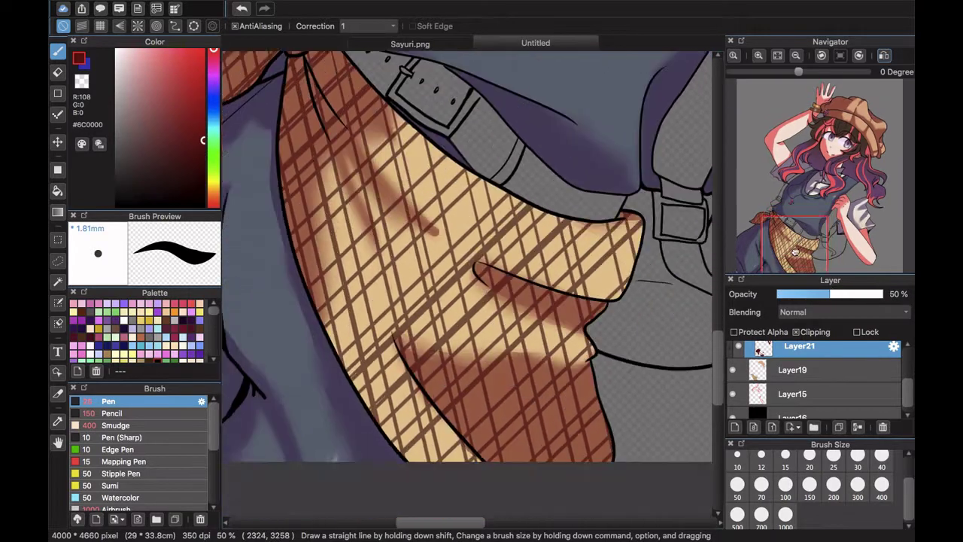
- Paint more #6C0000 shadow down the waist cloth with the Pen at size 200 and smudge its edges soft
left_click_drag(795, 253, 784, 253)
left_click(833, 486)
left_click_drag(384, 175, 522, 485)
left_click(129, 425)
mouse_move(538, 432)
left_mouse_down()
mouse_move(517, 446)
mouse_move(461, 329)
left_mouse_up()
key("p")
left_click(776, 56)
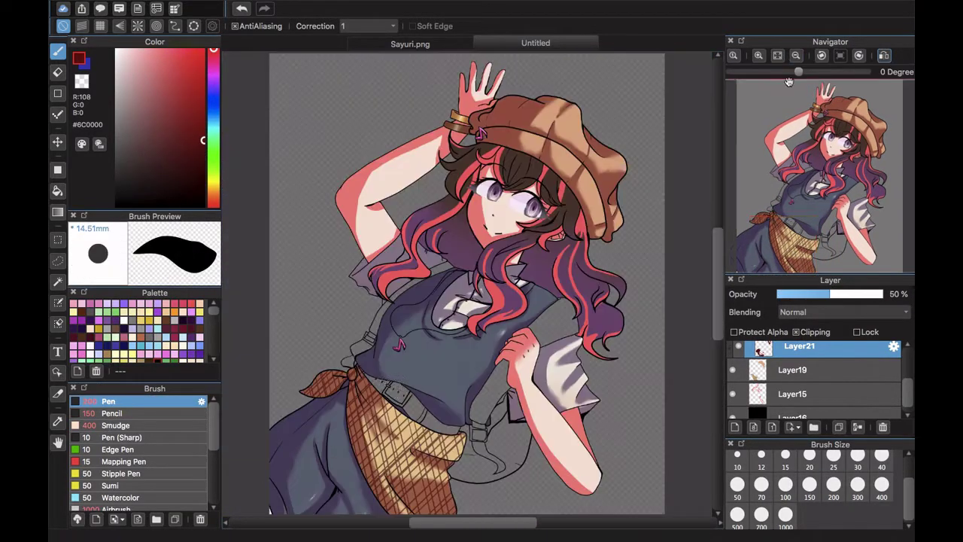
left_click(112, 427)
left_click_drag(401, 418, 392, 417)
left_click(109, 402)
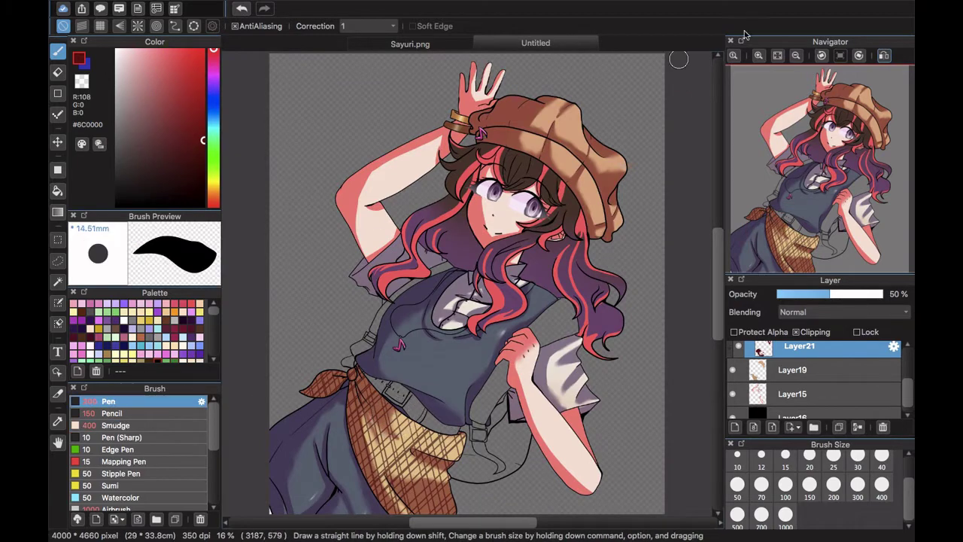
- Merge the shadow layer into Layer19 at a lower opacity and choose white #FFFFFF as the drawing colour
left_click(813, 293)
left_click(823, 293)
left_click_drag(163, 114, 115, 50)
left_click(858, 428)
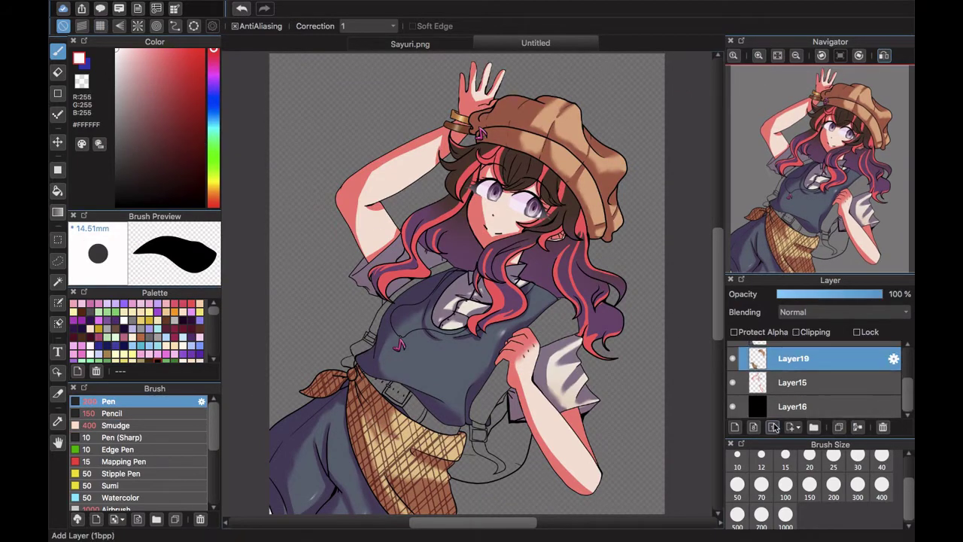
- Add a layer clipped to Layer19 for white highlights on the hat and waist cloth, and set its opacity to 100%
left_click(735, 427)
left_click(796, 332)
left_click(759, 56)
left_click(759, 57)
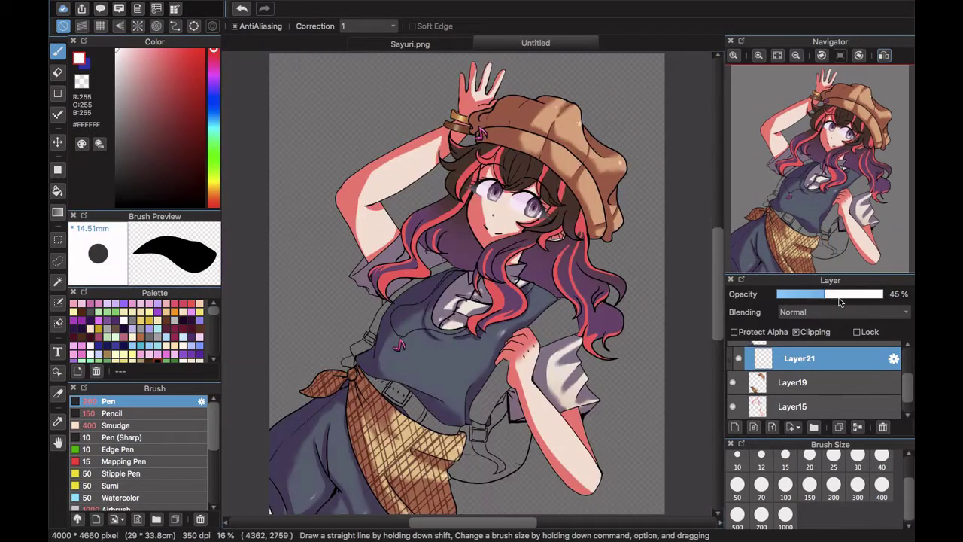
left_click_drag(840, 301, 884, 294)
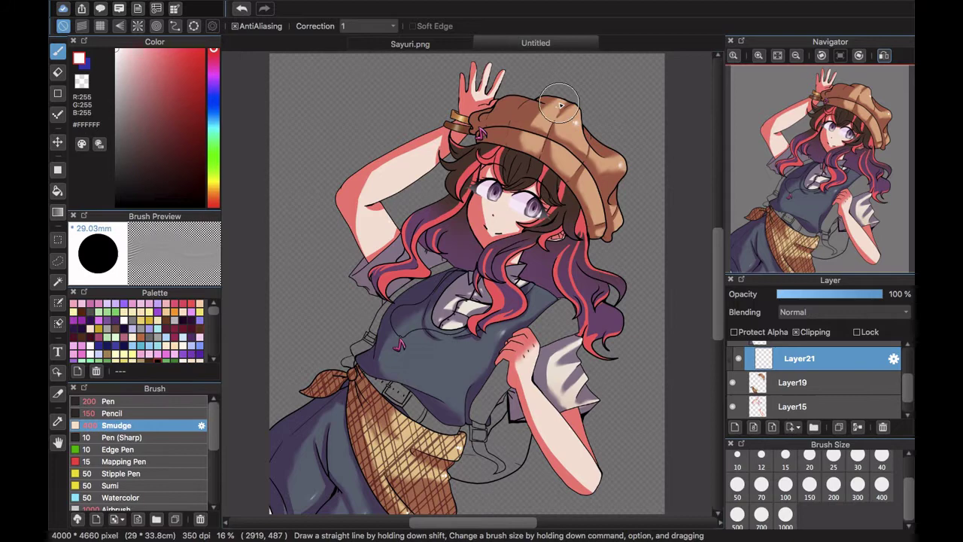
- Dab white highlights on the lit puffs of the hat's crown with the Pen at size 200 and smudge them
scroll(704, 232, "down", 5)
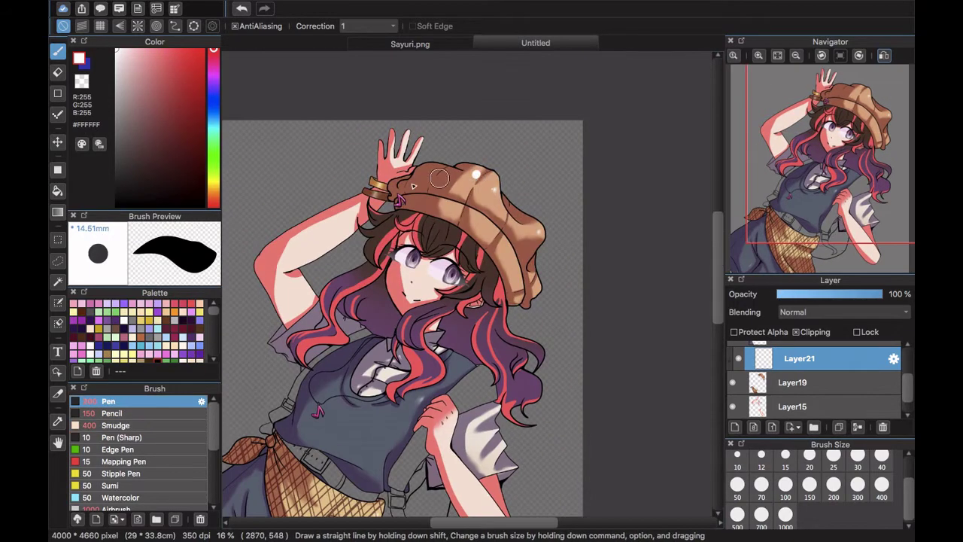
left_click(143, 424)
left_click_drag(476, 176, 478, 167)
left_click(109, 402)
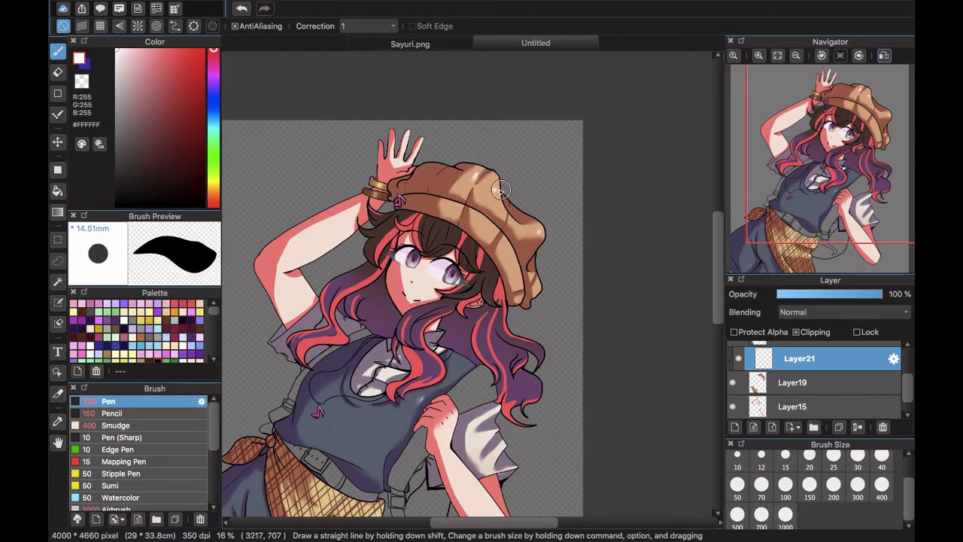
left_click(146, 426)
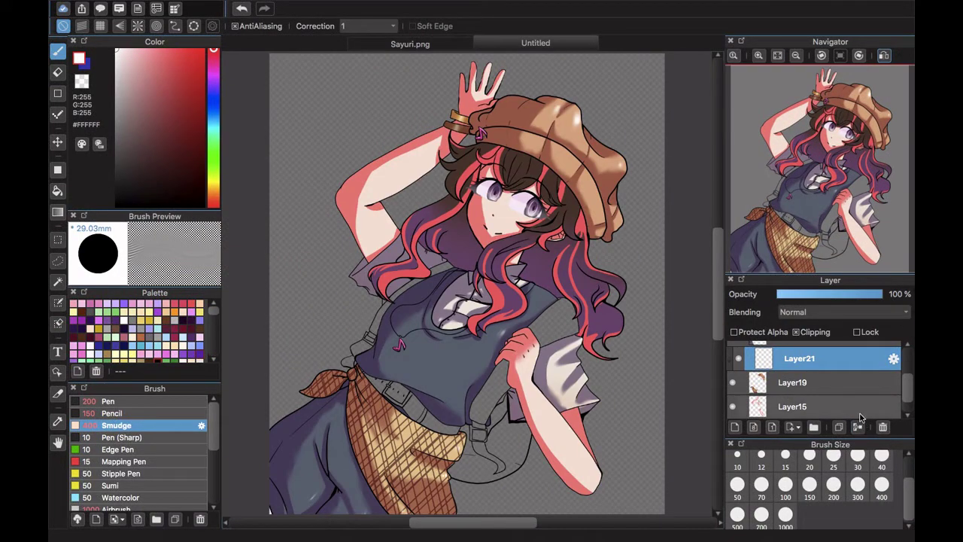
- Set the highlight layer's opacity to 71% and merge it down into Layer19
left_click(139, 402)
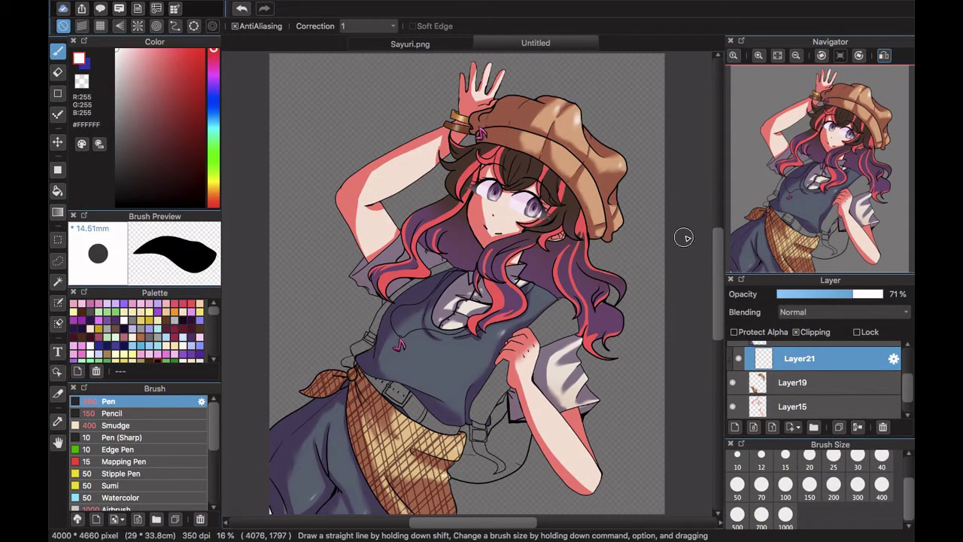
left_click(121, 424)
left_click(125, 401)
left_click(858, 427)
- Add a new layer and move it directly beneath Layer19
scroll(865, 410, "up", 2)
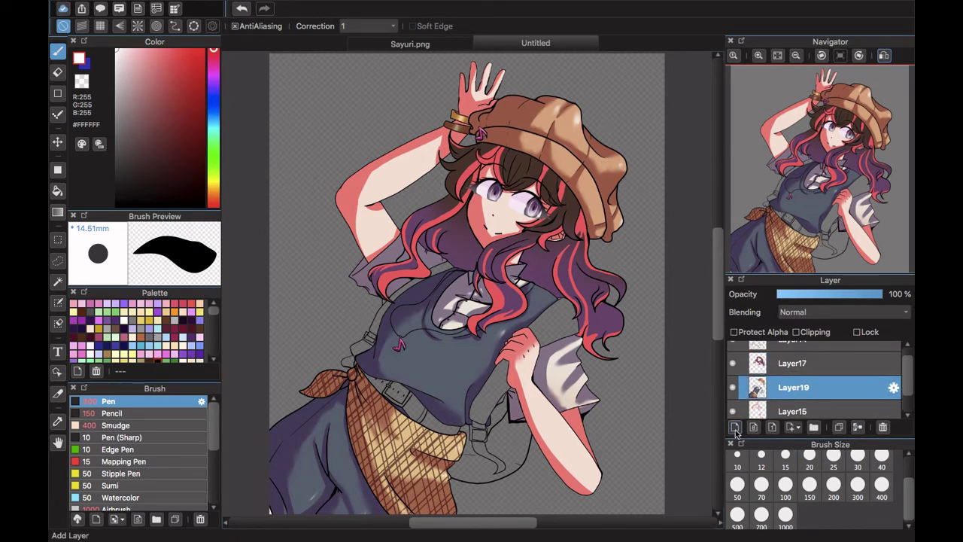
left_click_drag(905, 377, 905, 385)
left_click_drag(835, 356, 839, 385)
- Sample the belt's near-black colour #292929 from the Sayuri.png reference
left_click(426, 45)
scroll(428, 241, "up", 2)
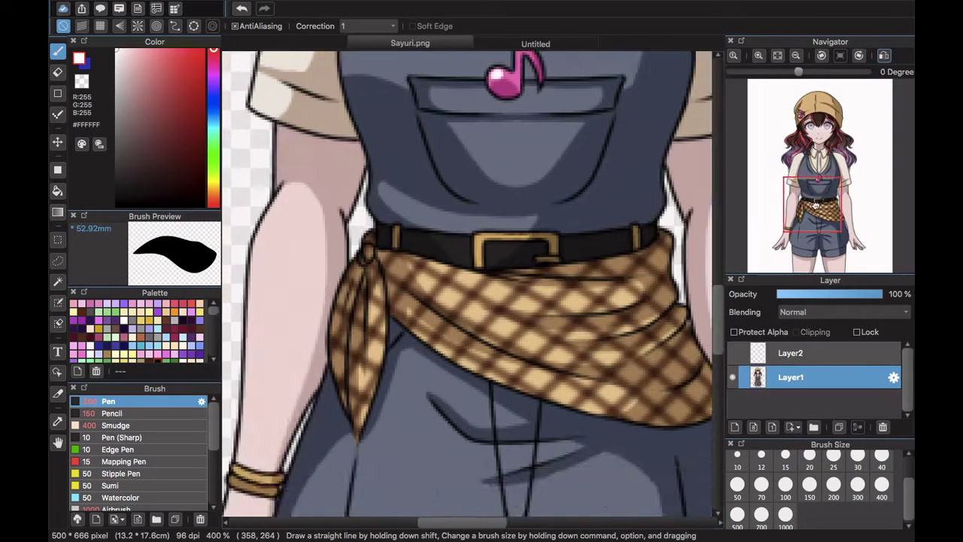
key("i")
left_click(420, 291)
- Fill the belt sections in the Untitled drawing with #292929 on Layer20 and cover the remaining gaps with the Pen
left_click(521, 27)
left_click(757, 38)
left_click(758, 38)
left_click(800, 212)
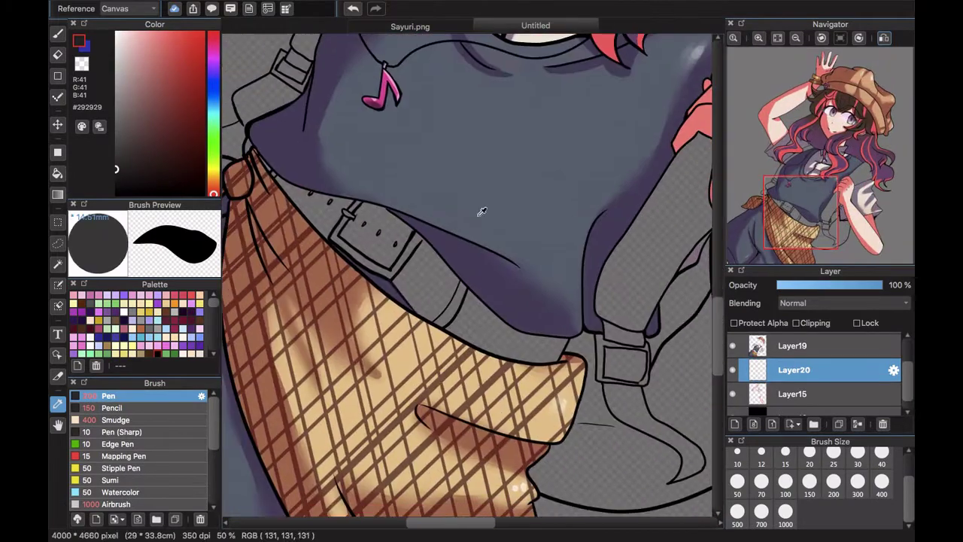
left_click(60, 175)
left_click(423, 279)
left_click(375, 241)
left_click(320, 208)
key("b")
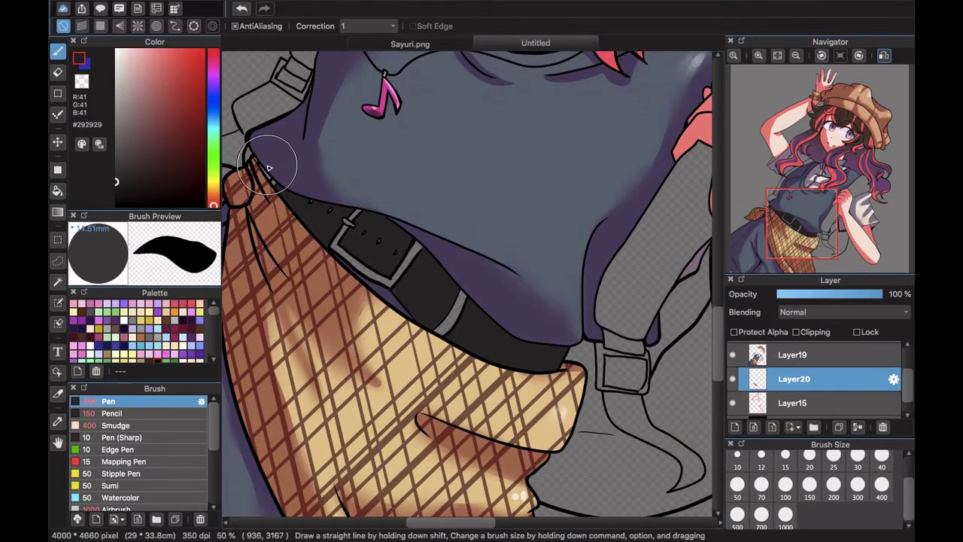
mouse_move(333, 212)
left_mouse_down()
mouse_move(513, 339)
mouse_move(401, 282)
left_mouse_up()
- Sample a gold tone from the Sayuri.png reference and adjust it to #E4C58E
left_click(434, 43)
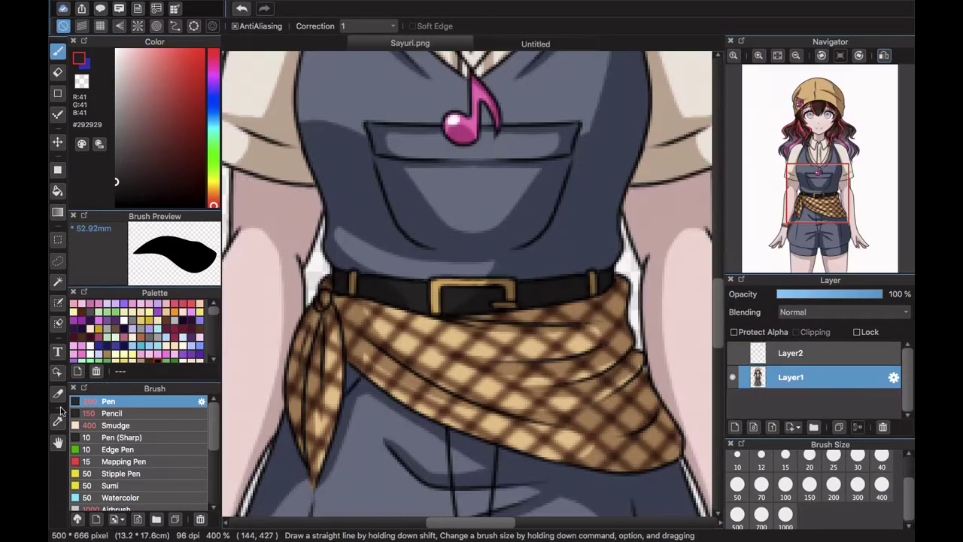
key("i")
left_click(383, 325)
left_click(149, 49)
- Fill the front belt loop and the belt buckle in the Untitled drawing with #E4C58E, undoing any misplaced fill
left_click(535, 27)
left_click(58, 174)
left_click(758, 39)
left_click(758, 38)
left_click(415, 364)
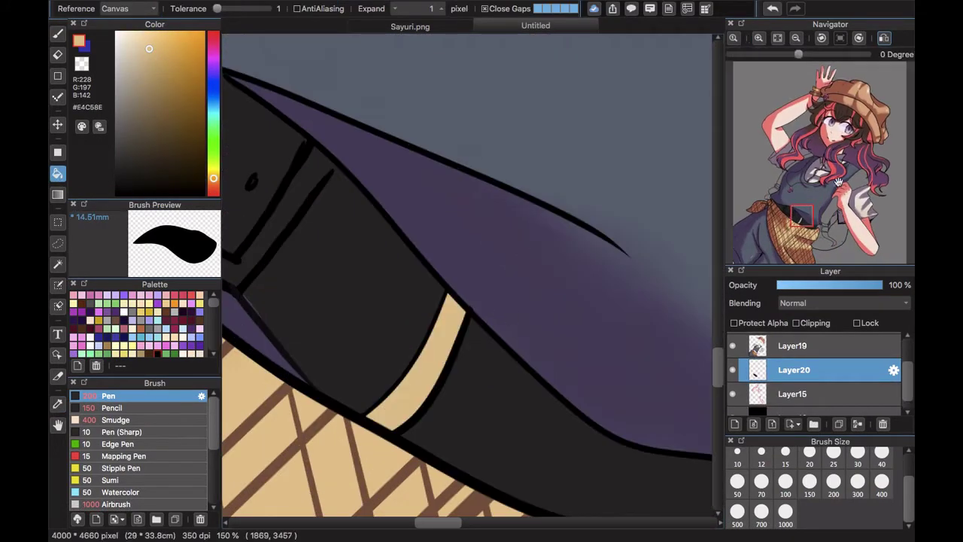
left_click_drag(786, 213, 779, 205)
left_click(593, 271)
left_click(772, 9)
left_click(401, 171)
left_click(386, 189)
- Clear stray colour around the small belt loop beside the waist cloth's knot and colour the loop #E4C58E
left_click(57, 55)
left_click(791, 355)
left_click(793, 379)
left_click(58, 52)
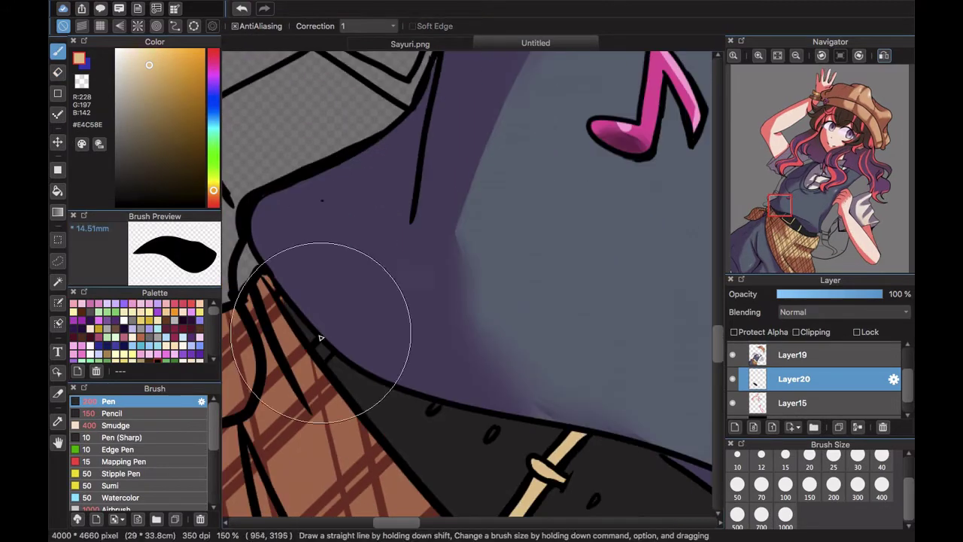
left_click(58, 72)
left_click(793, 355)
left_click(58, 51)
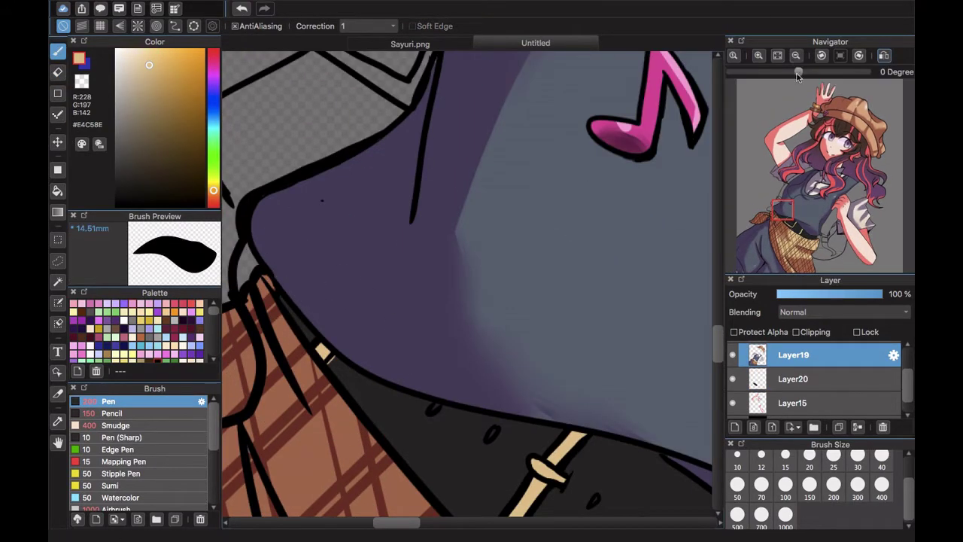
- Add a clipping layer above Layer20 and paint shadows over the belt with the Pen in #000000
left_click(777, 55)
left_click(792, 378)
left_click(735, 427)
left_click(798, 332)
left_click(203, 205)
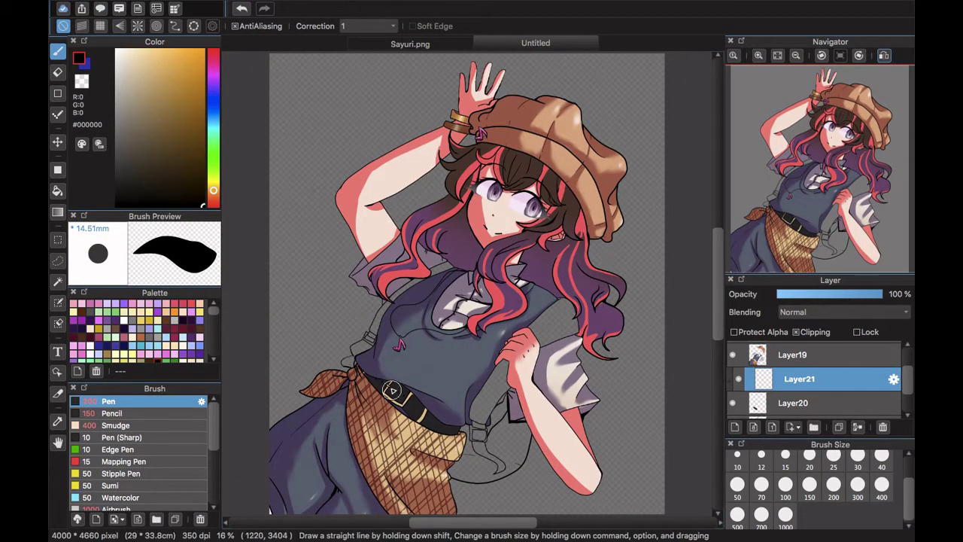
mouse_move(414, 399)
left_mouse_down()
mouse_move(482, 444)
mouse_move(437, 410)
left_mouse_up()
- Set the belt shadow layer's opacity to 41%
left_click(806, 295)
left_click(758, 56)
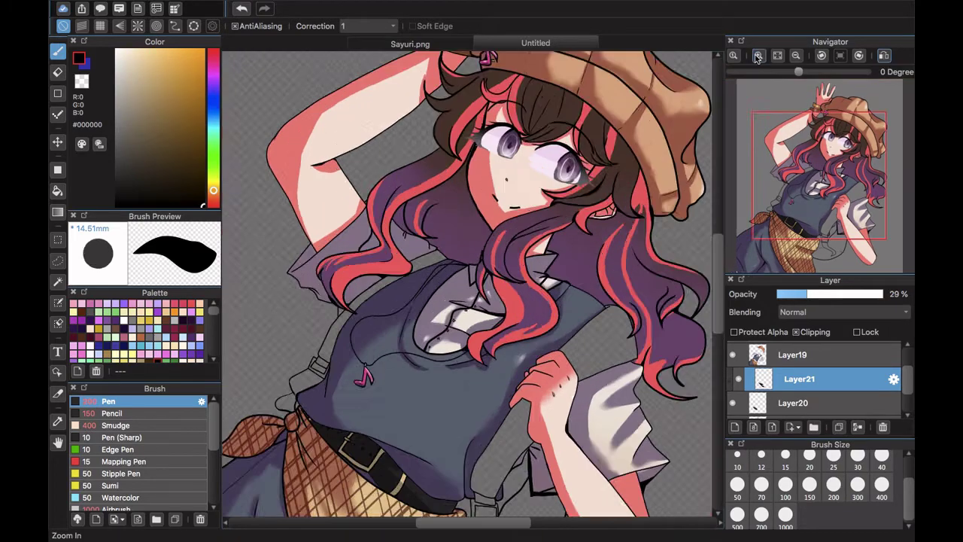
left_click(758, 56)
left_click(759, 56)
left_click_drag(789, 228, 794, 225)
left_click_drag(828, 295, 881, 303)
left_click(819, 294)
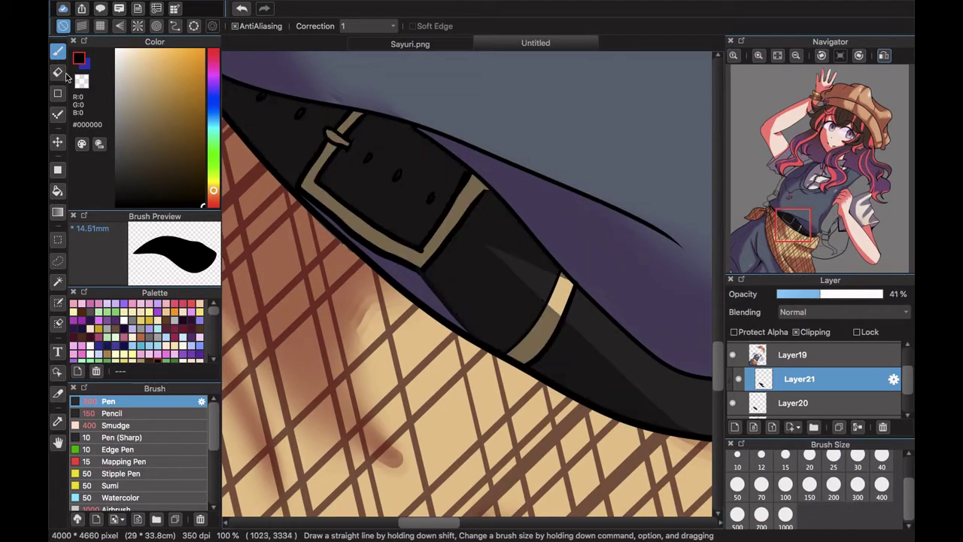
- Erase the shadow from the lit parts of the gold buckle and extend the belt shading toward the belt's far end
key("e")
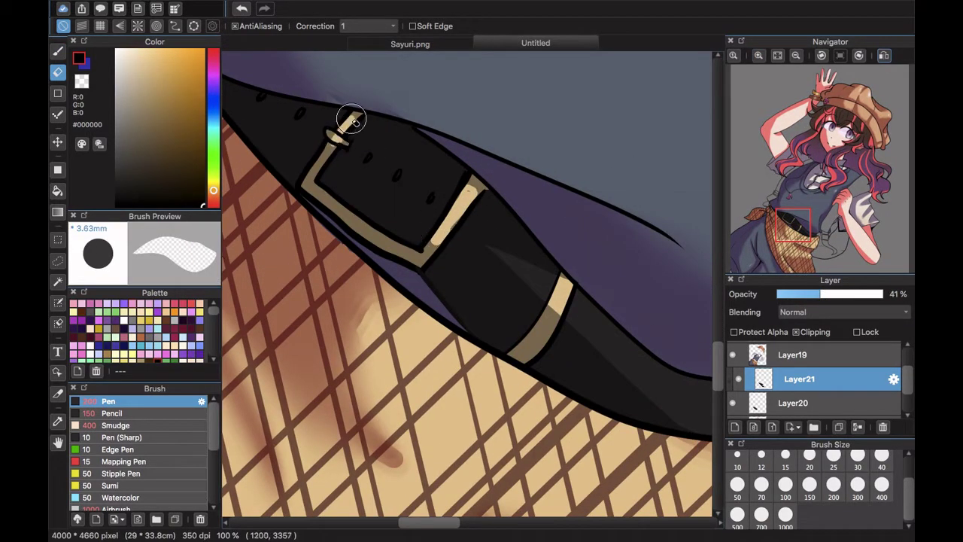
key("b")
left_click_drag(811, 230, 808, 230)
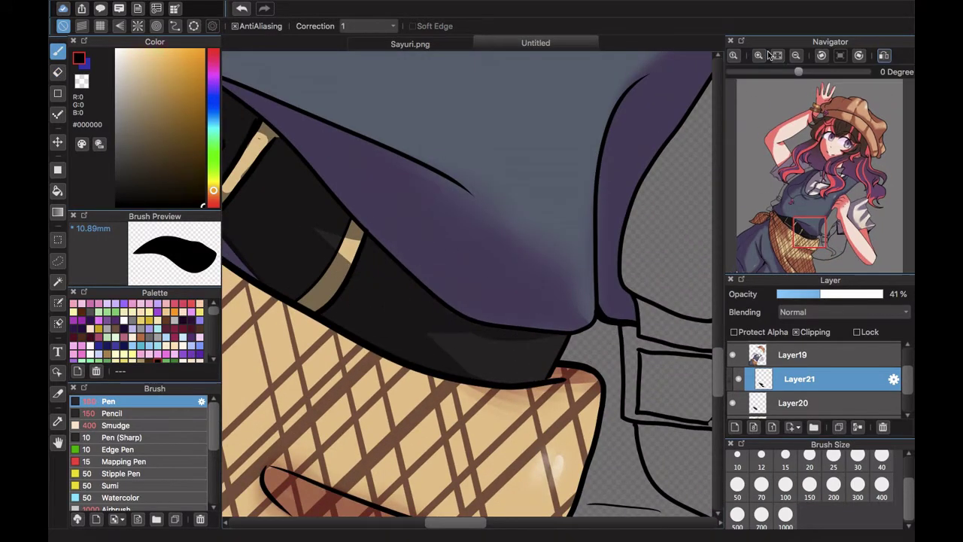
- Recolour the belt shadow using a clipping layer, trying #4D0000 before choosing #0E0000, and set the shadow's opacity to 39%
left_click(777, 55)
left_click(817, 331)
left_click(882, 294)
left_click(734, 426)
left_click(796, 332)
left_click(202, 158)
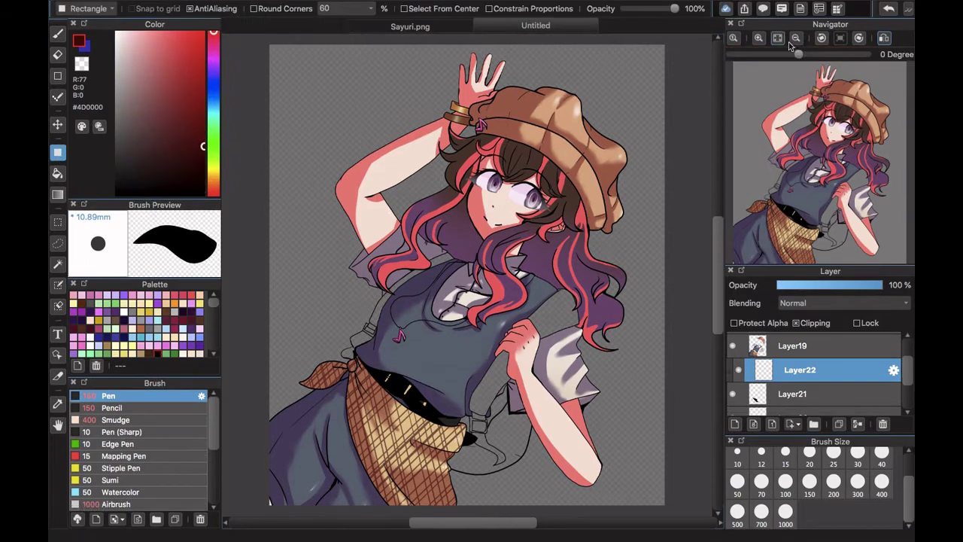
left_click(795, 38)
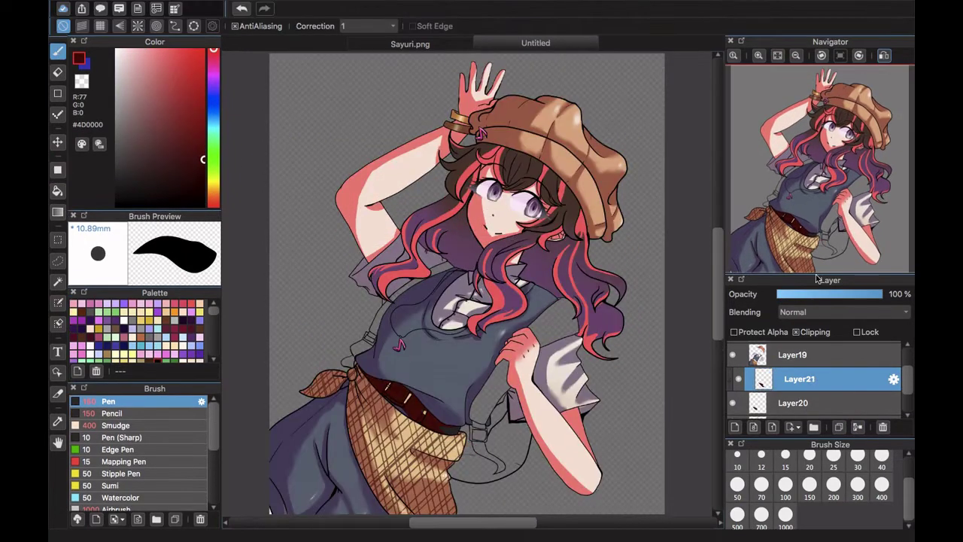
left_click(881, 294)
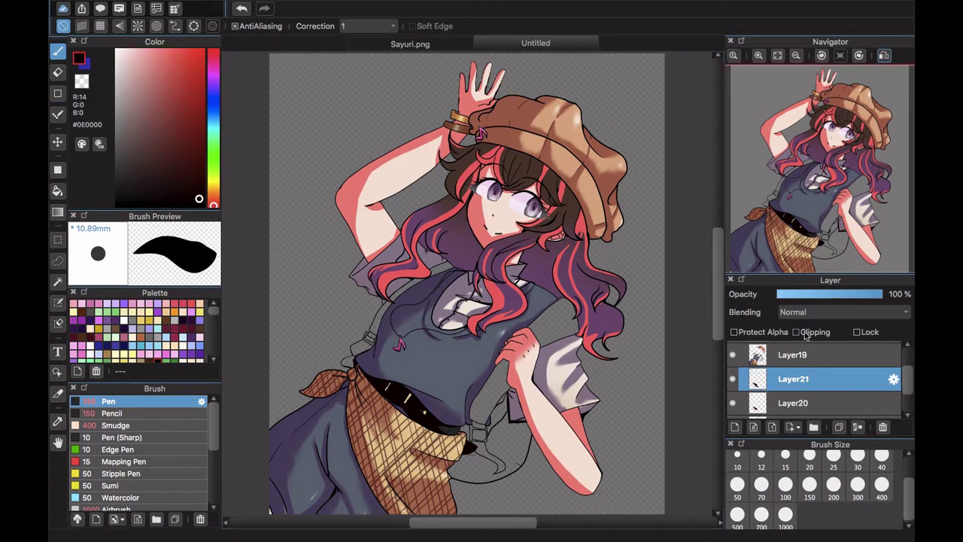
left_click(826, 295)
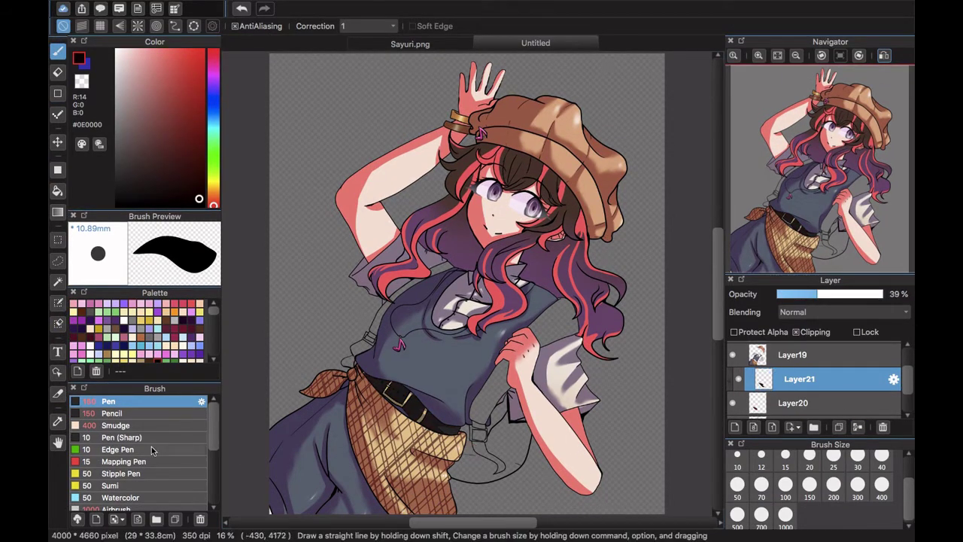
- Soften the belt shadow with Smudge and touch up its edges with the Pen and eraser
left_click(116, 425)
scroll(615, 367, "up", 10)
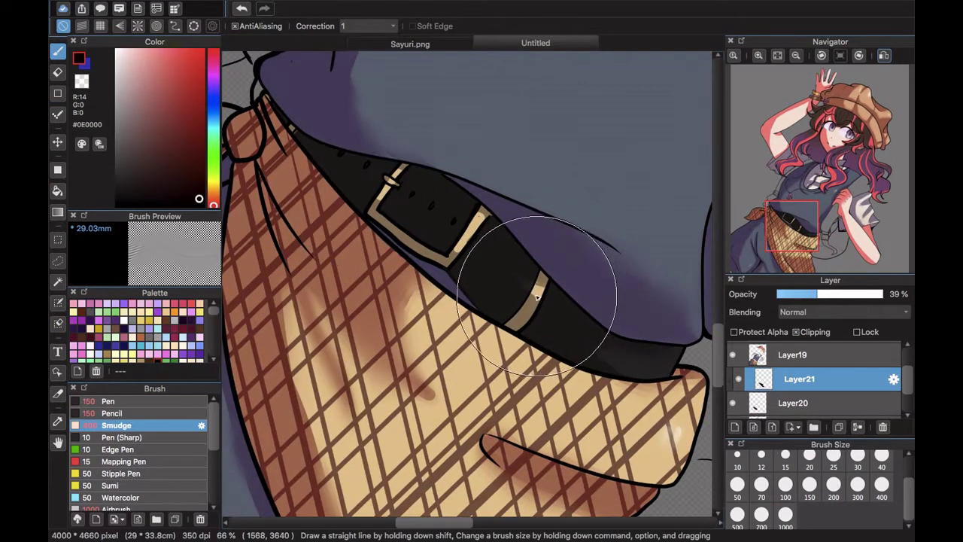
left_click(119, 400)
key("e")
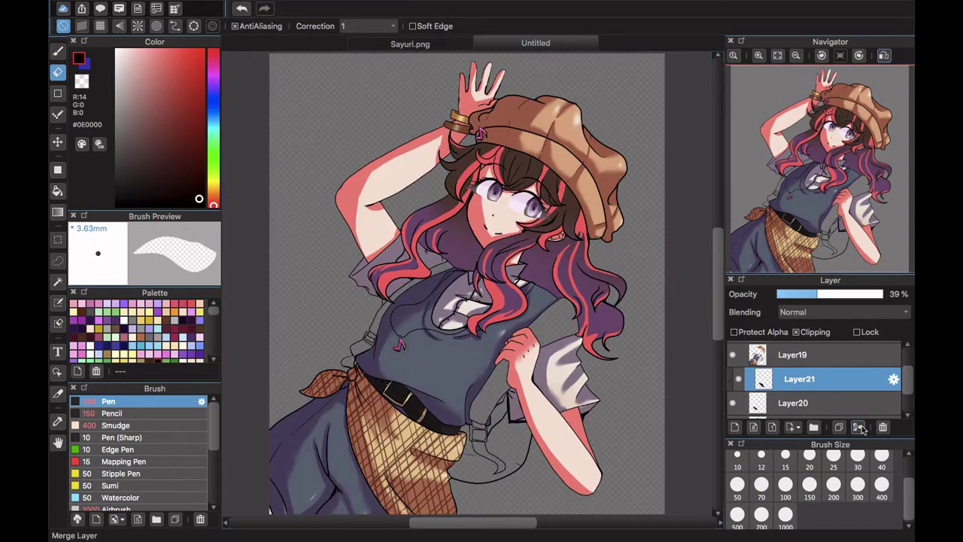
- Merge the belt shadow layer down into Layer20
key("ctrl+e")
key("b")
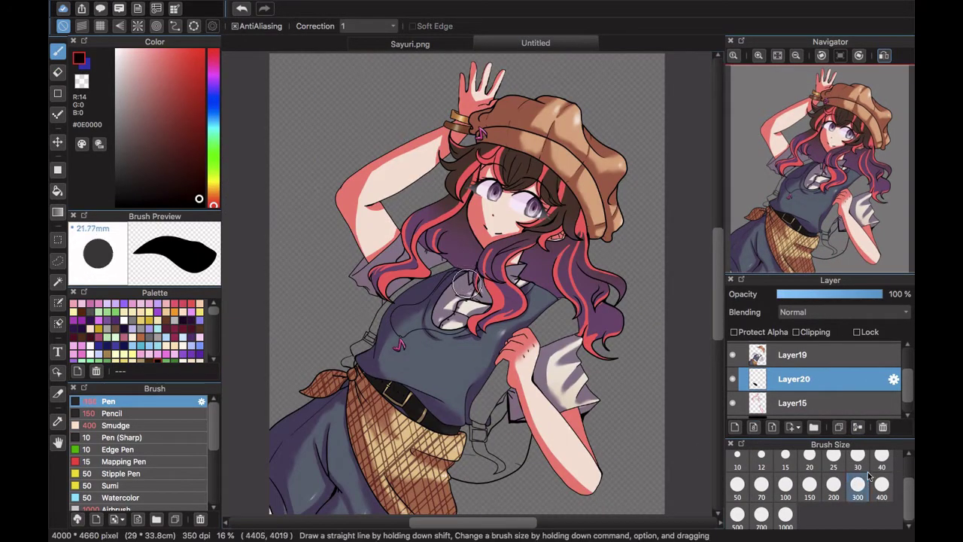
left_click(874, 353)
key("ctrl+e")
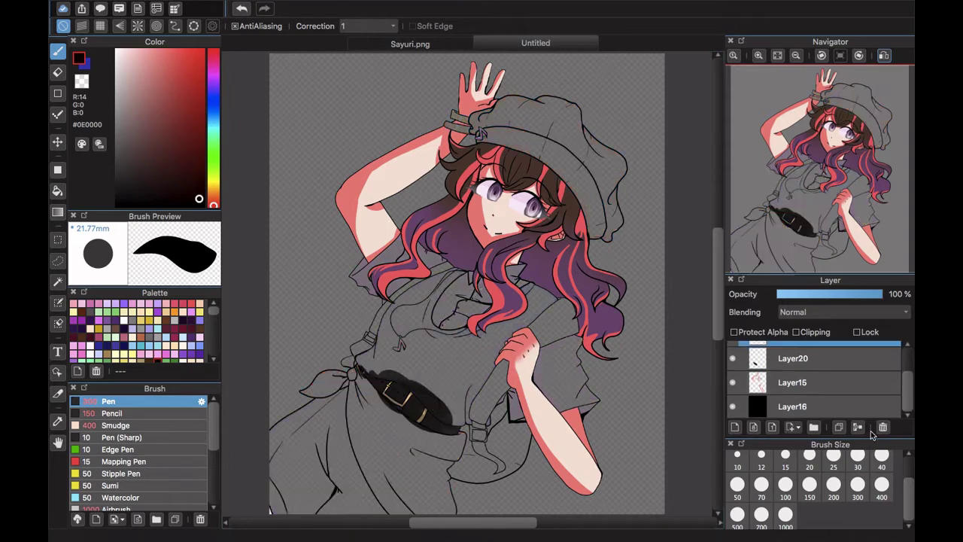
- Add a clipping layer above the hair on Layer17 and choose #3D0049 as the shadow colour, undoing the test stroke
left_click(826, 382)
left_click(734, 427)
left_click(797, 331)
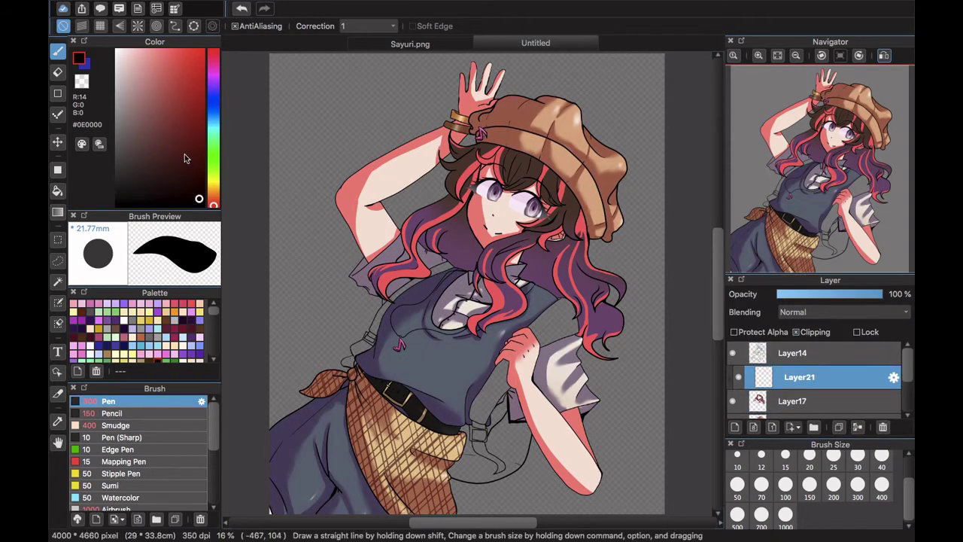
left_click(203, 101)
left_click(214, 77)
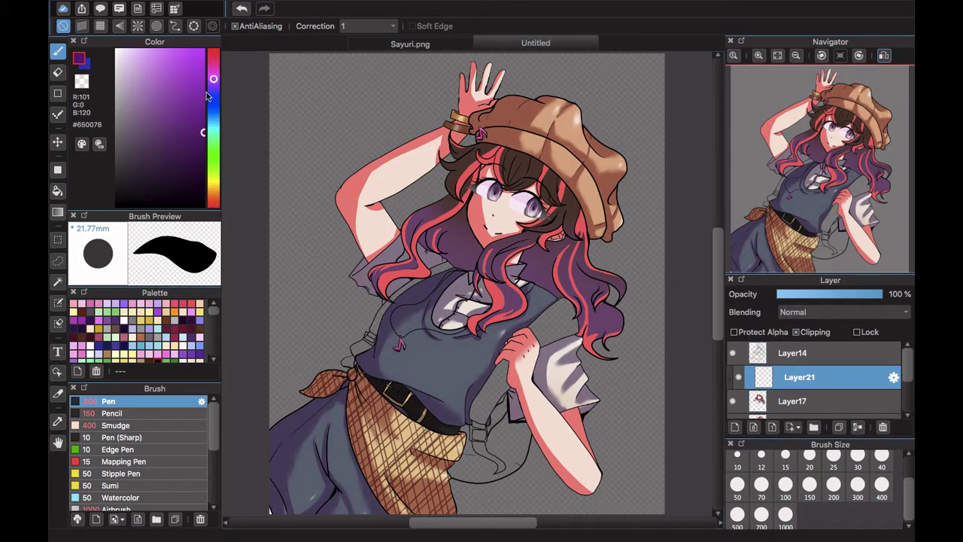
mouse_move(447, 224)
left_mouse_down()
mouse_move(478, 272)
mouse_move(456, 234)
mouse_move(436, 238)
left_mouse_up()
left_click(241, 8)
left_click(203, 162)
- Shade the hair behind the neck and the lower tips of the front lock in #3D0049, undoing misplaced strokes
left_click_drag(484, 299, 525, 309)
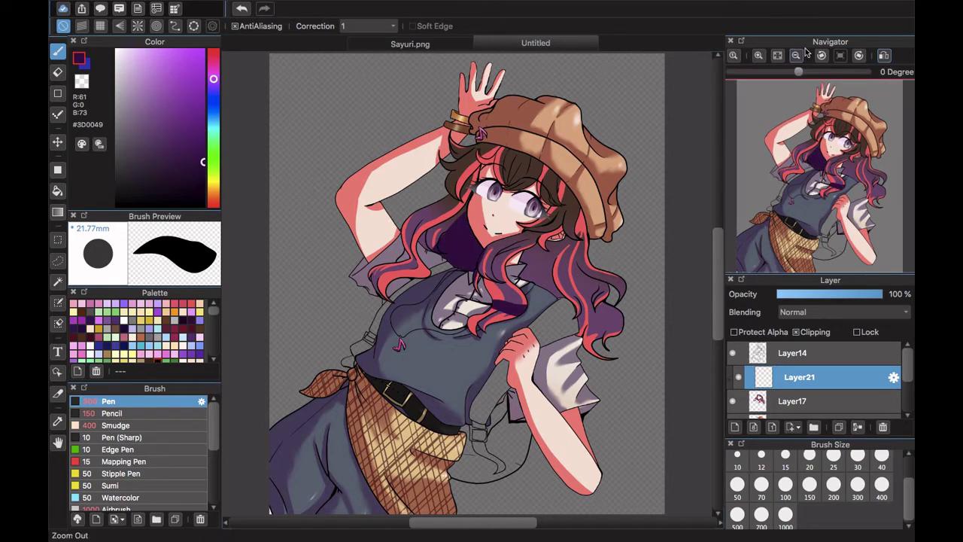
scroll(521, 286, "up", 5)
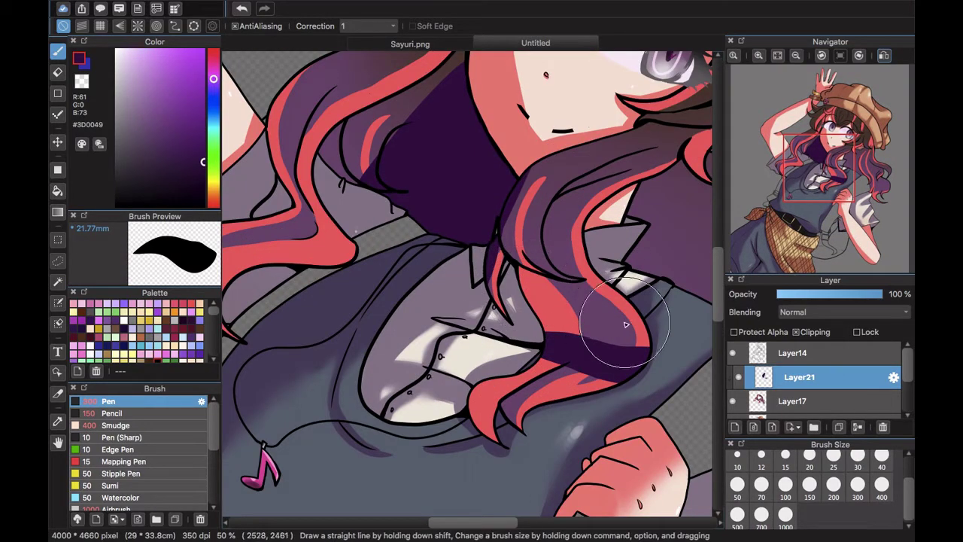
left_click_drag(625, 324, 585, 383)
left_click(241, 8)
left_click(242, 9)
mouse_move(505, 405)
left_mouse_down()
mouse_move(574, 381)
mouse_move(591, 406)
left_mouse_up()
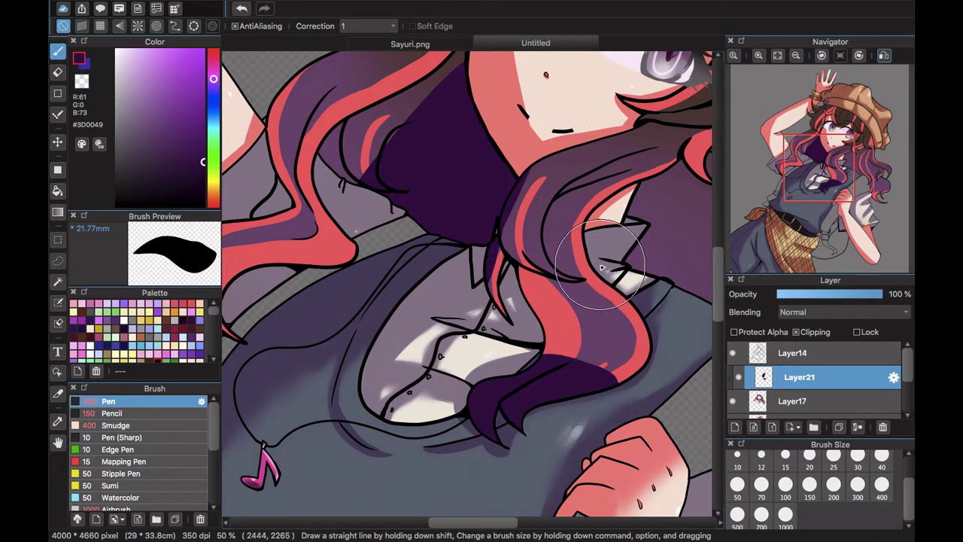
- Shade the upper and inner parts of the front lock at Pen size 150, adding fine strand shadows at size 30
left_click(833, 485)
left_click(809, 486)
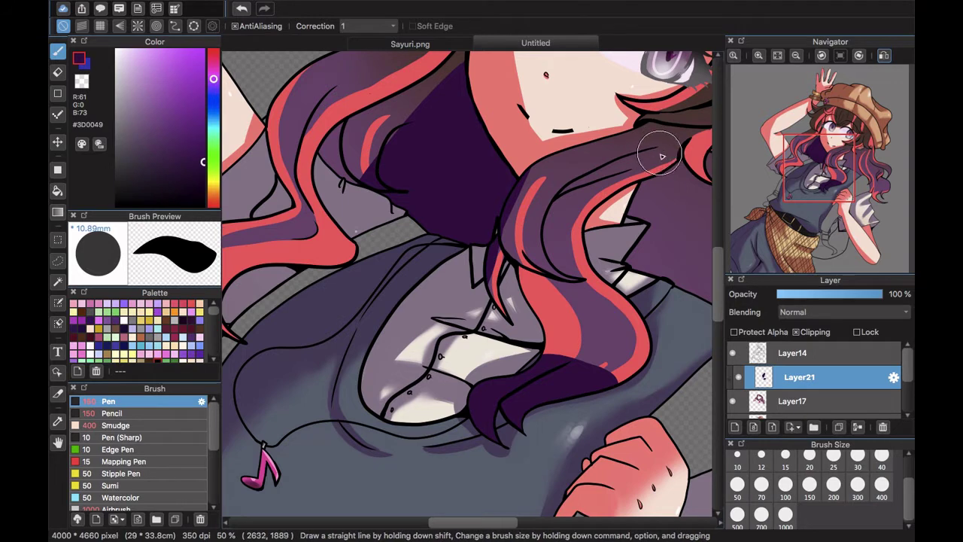
mouse_move(661, 156)
left_mouse_down()
mouse_move(572, 147)
mouse_move(522, 177)
mouse_move(654, 157)
mouse_move(611, 157)
left_mouse_up()
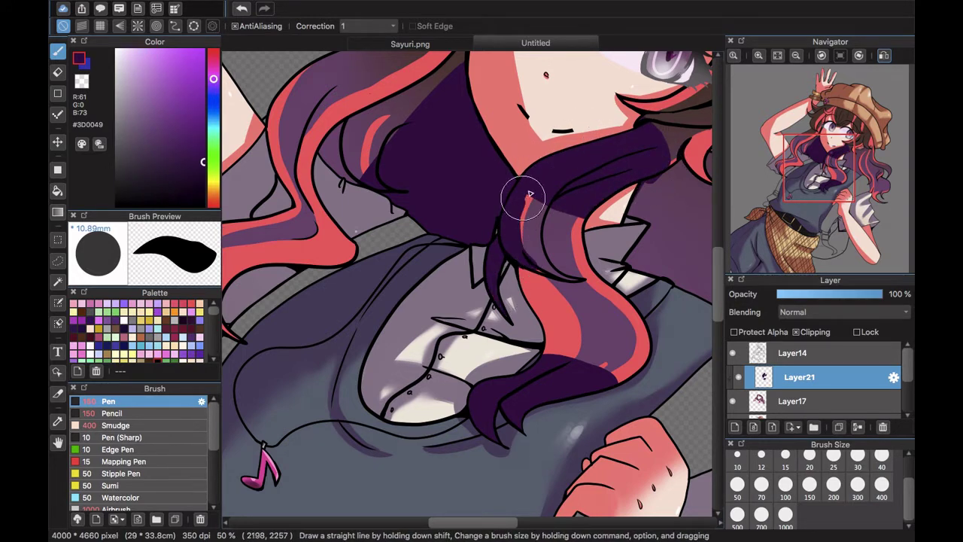
left_click_drag(523, 197, 558, 343)
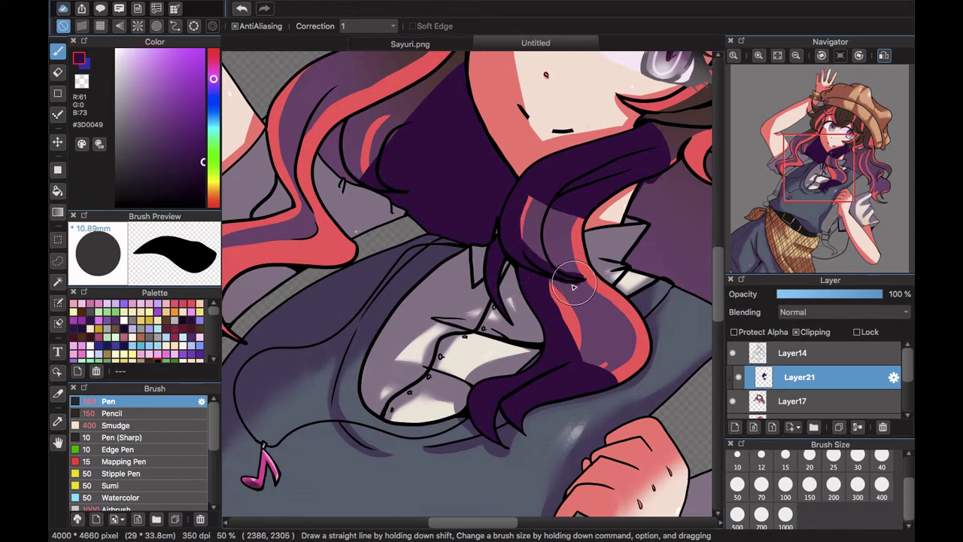
left_click(787, 457)
left_click(857, 457)
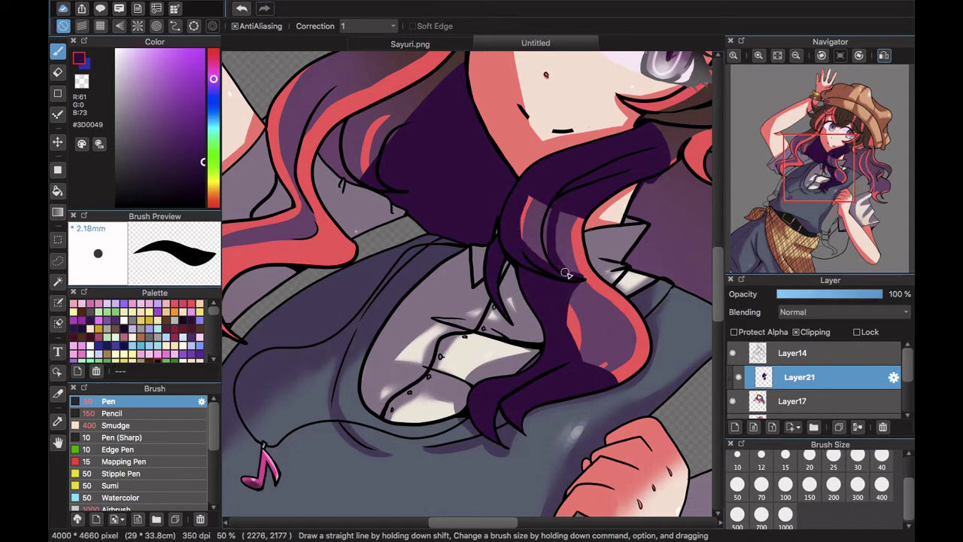
- Shade the hair strands between the eye and the ear at Pen size 200, undoing a misplaced stroke
left_click_drag(855, 150, 861, 159)
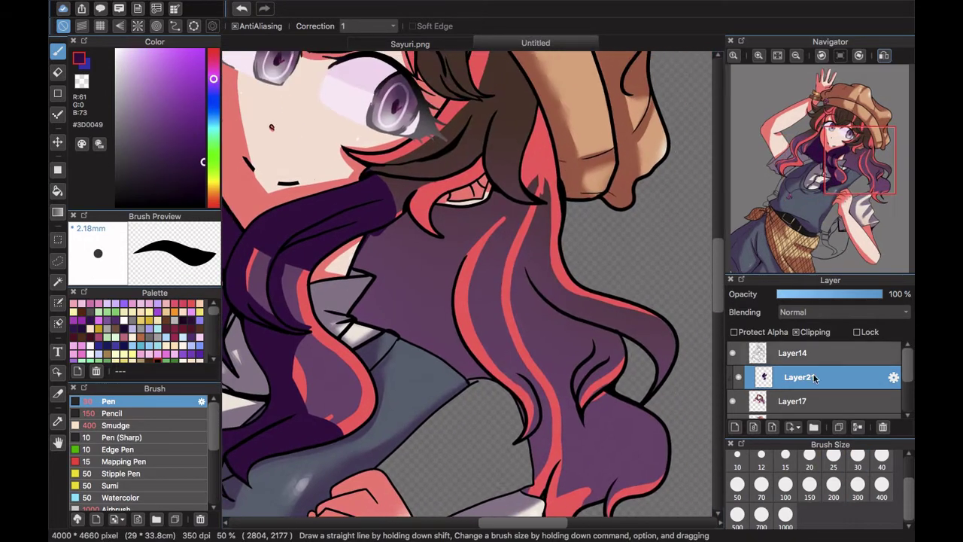
left_click(833, 485)
left_click_drag(387, 170, 453, 155)
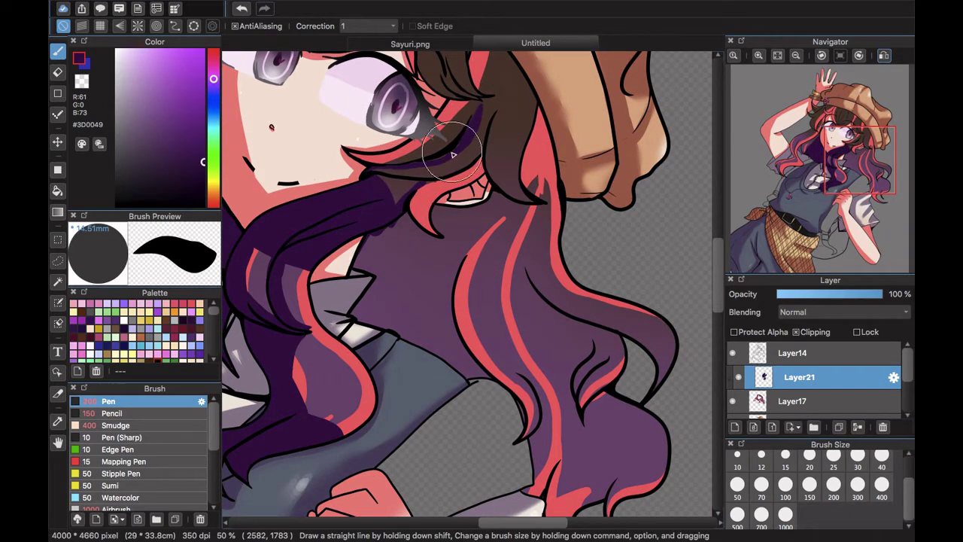
left_click_drag(414, 181, 483, 158)
left_click(241, 9)
- Paint shadows at Pen size 30 on the hair under the hat's edge and along the outer wavy strands
left_click(857, 457)
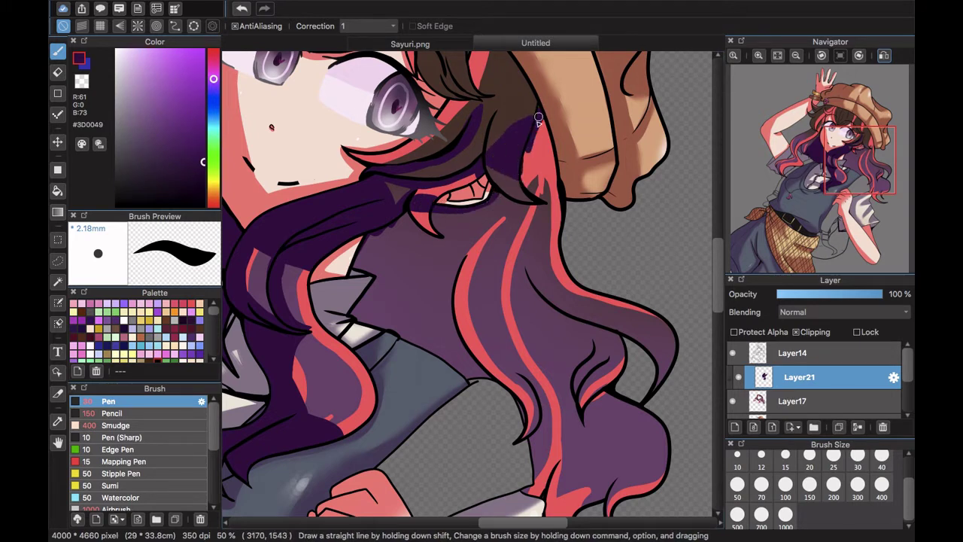
left_click_drag(525, 262, 610, 349)
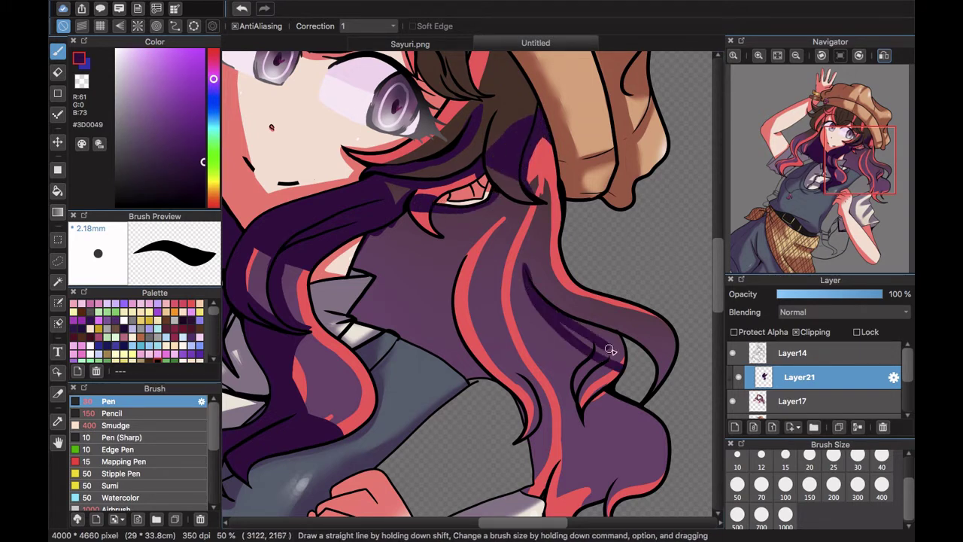
mouse_move(524, 266)
left_mouse_down()
mouse_move(545, 293)
mouse_move(652, 354)
left_mouse_up()
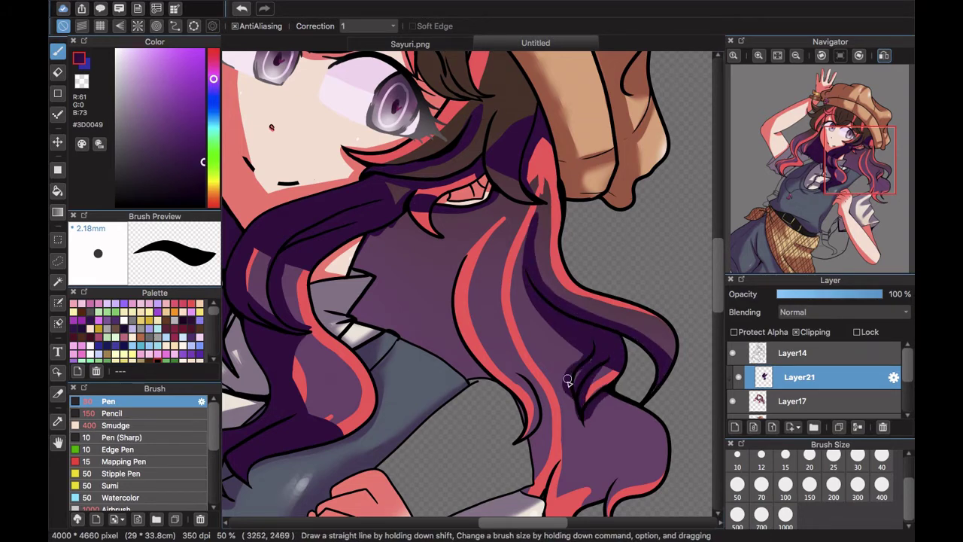
- Fill the hair mass behind the ear and collar with shadow at Pen size 200, closing the gaps at size 70
left_click(834, 486)
mouse_move(409, 232)
left_mouse_down()
mouse_move(362, 299)
mouse_move(403, 315)
mouse_move(416, 305)
mouse_move(406, 252)
mouse_move(457, 276)
mouse_move(495, 215)
mouse_move(468, 329)
left_mouse_up()
left_click_drag(493, 189, 441, 290)
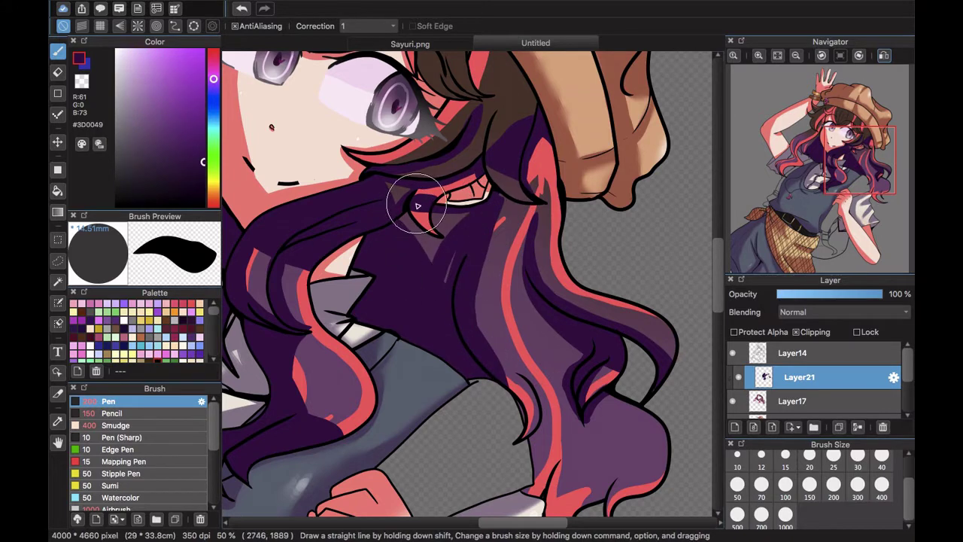
left_click(757, 487)
left_click_drag(454, 244, 446, 278)
left_click_drag(434, 216, 424, 233)
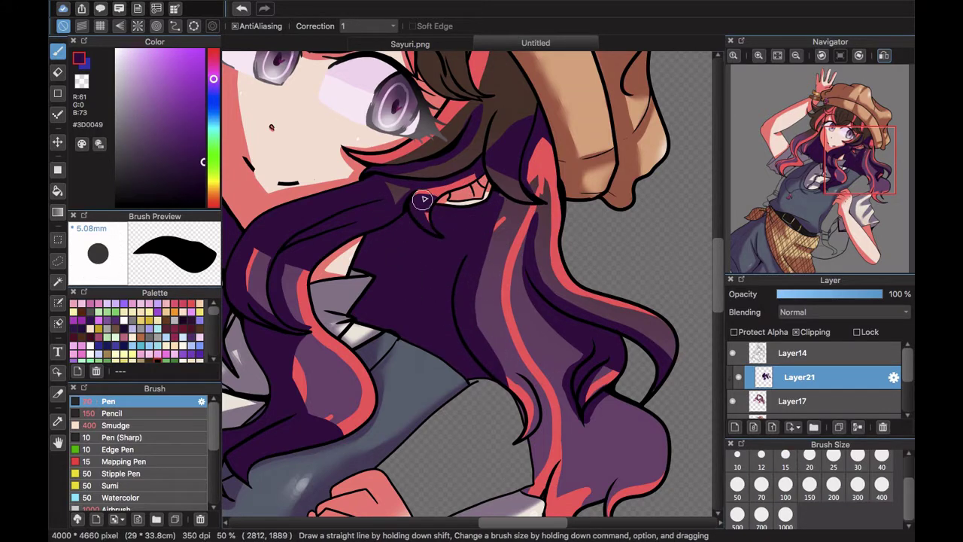
- Shade the lower strands and curled ends of the hair above the white sleeve, undoing and erasing stray shadow
scroll(521, 217, "up", 1)
scroll(533, 239, "down", 4)
left_click_drag(527, 223, 568, 331)
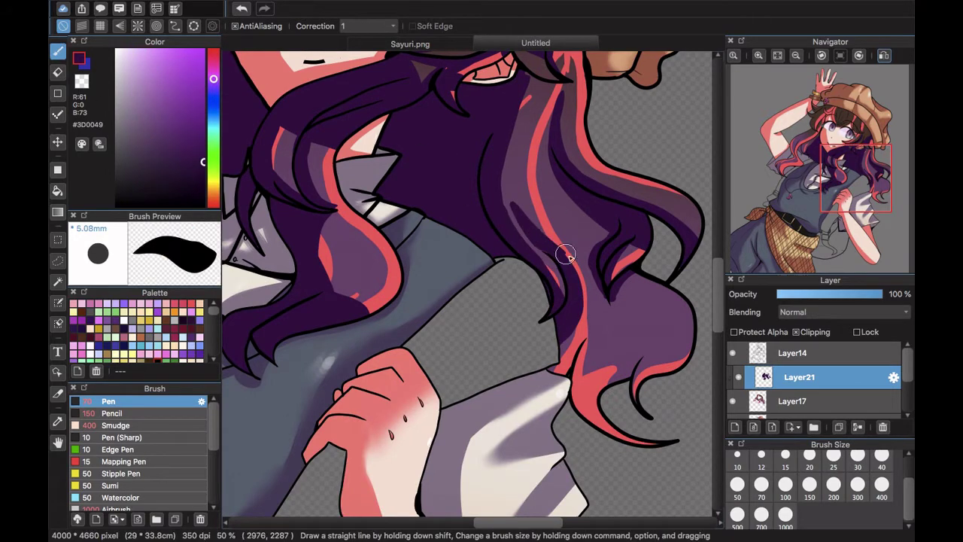
left_click(241, 9)
left_click(58, 72)
mouse_move(508, 205)
left_mouse_down()
mouse_move(555, 271)
mouse_move(567, 258)
mouse_move(515, 241)
mouse_move(563, 367)
left_mouse_up()
left_click(58, 51)
mouse_move(578, 265)
left_mouse_down()
mouse_move(600, 431)
mouse_move(639, 441)
left_mouse_up()
left_click_drag(638, 370, 650, 305)
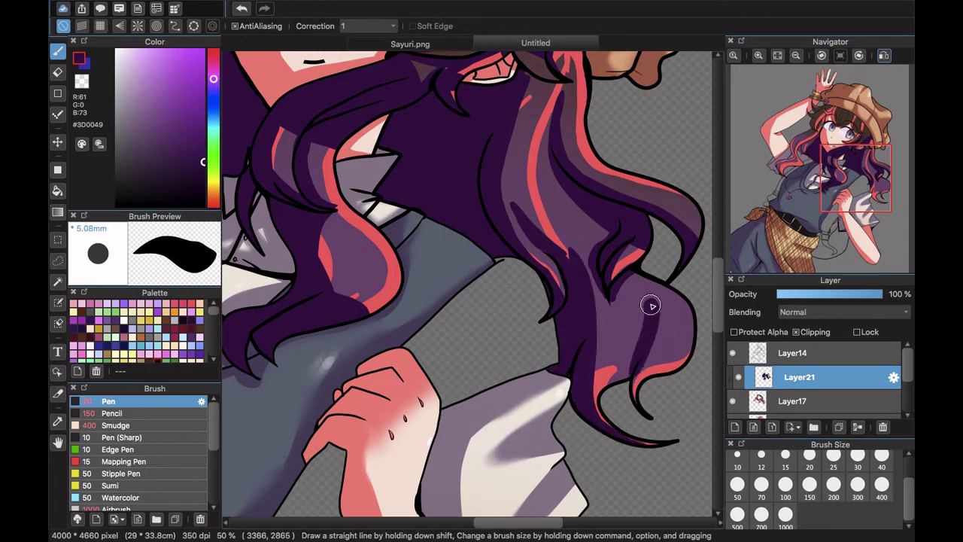
- Paint shadow bands across the wavy lock beside the raised arm, fill the hair behind it and erase the excess
left_click_drag(814, 160, 792, 149)
left_click_drag(463, 215, 532, 292)
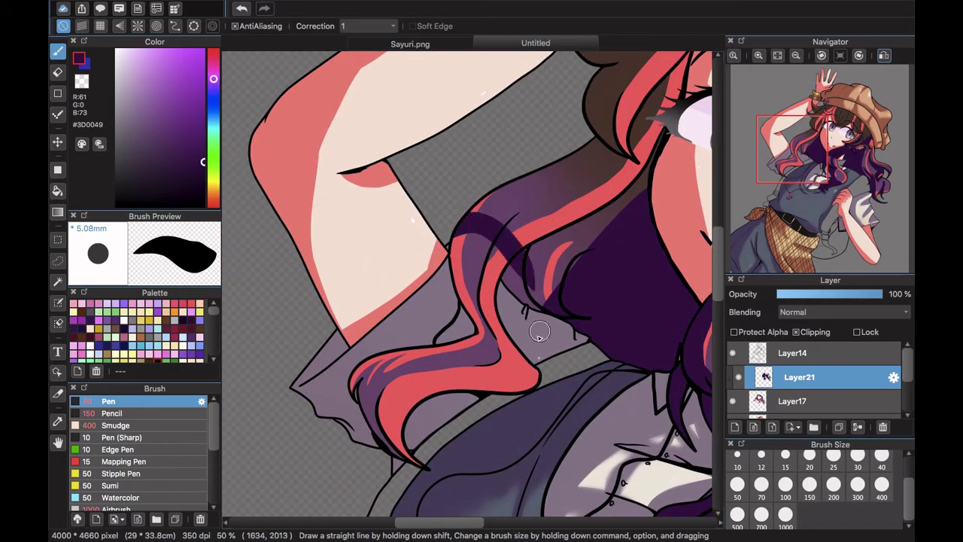
left_click_drag(442, 351, 484, 398)
mouse_move(518, 257)
left_mouse_down()
mouse_move(513, 291)
mouse_move(658, 182)
mouse_move(534, 290)
left_mouse_up()
left_click(58, 72)
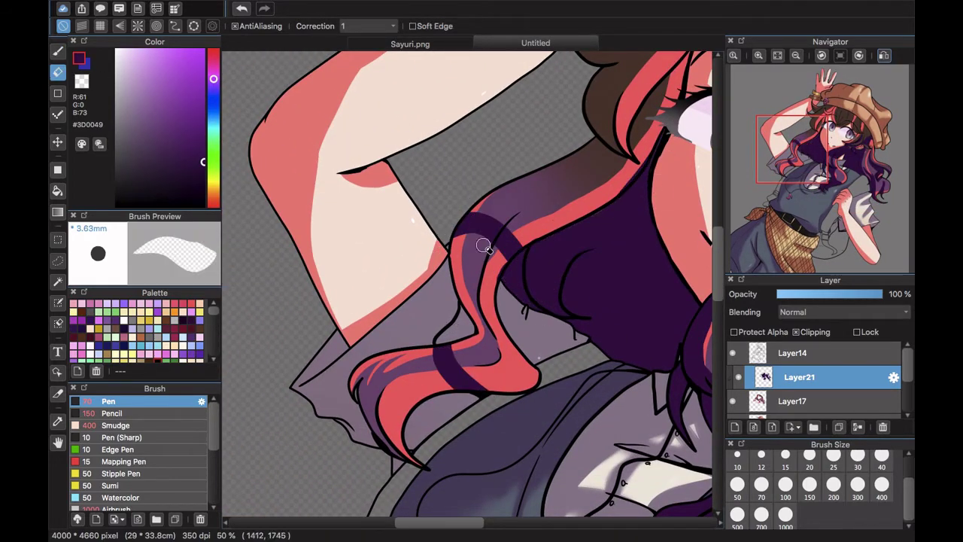
left_click_drag(484, 245, 503, 272)
- Extend the shadow along the bends and curled tip of the lock beside the raised arm at Pen size 200
left_click(58, 51)
left_click(834, 483)
mouse_move(461, 303)
left_mouse_down()
mouse_move(461, 276)
mouse_move(478, 257)
left_mouse_up()
left_click_drag(340, 369, 393, 451)
- Shade the lower fringe between the eyes and the hair beside the face in #3D0049
left_click_drag(802, 118, 837, 117)
left_click_drag(422, 279, 515, 307)
left_click_drag(490, 309, 459, 303)
mouse_move(599, 325)
left_mouse_down()
mouse_move(563, 326)
mouse_move(623, 348)
mouse_move(600, 281)
mouse_move(576, 301)
mouse_move(601, 314)
mouse_move(577, 309)
mouse_move(538, 245)
left_mouse_up()
key("e")
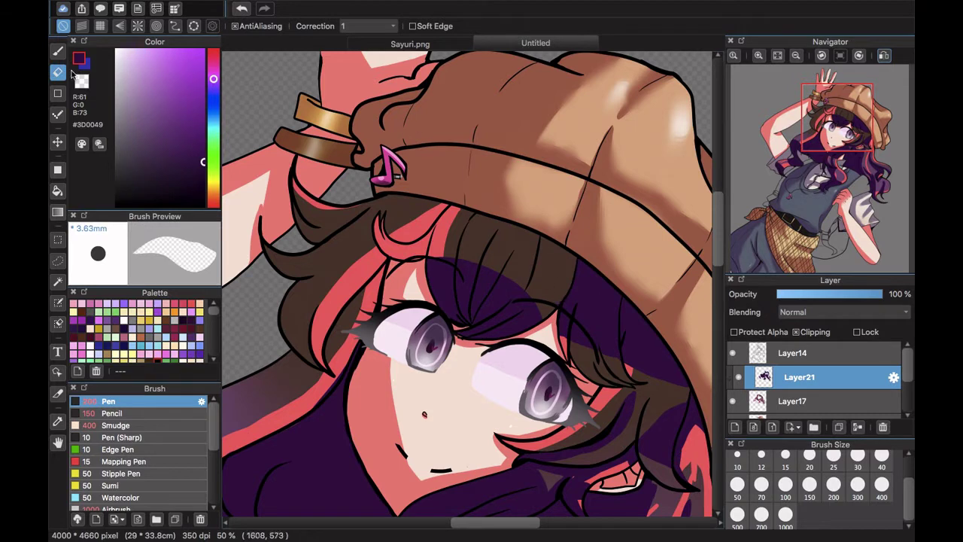
- Shade the fringe under the hat brim and the side lock, undoing a misplaced stroke and refining the shadows at Pen size 30
left_click(57, 51)
left_click_drag(381, 200, 451, 218)
mouse_move(289, 305)
left_mouse_down()
mouse_move(322, 336)
mouse_move(325, 363)
mouse_move(287, 327)
mouse_move(304, 321)
mouse_move(290, 297)
mouse_move(329, 326)
mouse_move(336, 370)
left_mouse_up()
key("super+z")
key("bracketleft")
key("bracketleft")
key("bracketleft")
key("bracketleft")
key("bracketleft")
key("bracketleft")
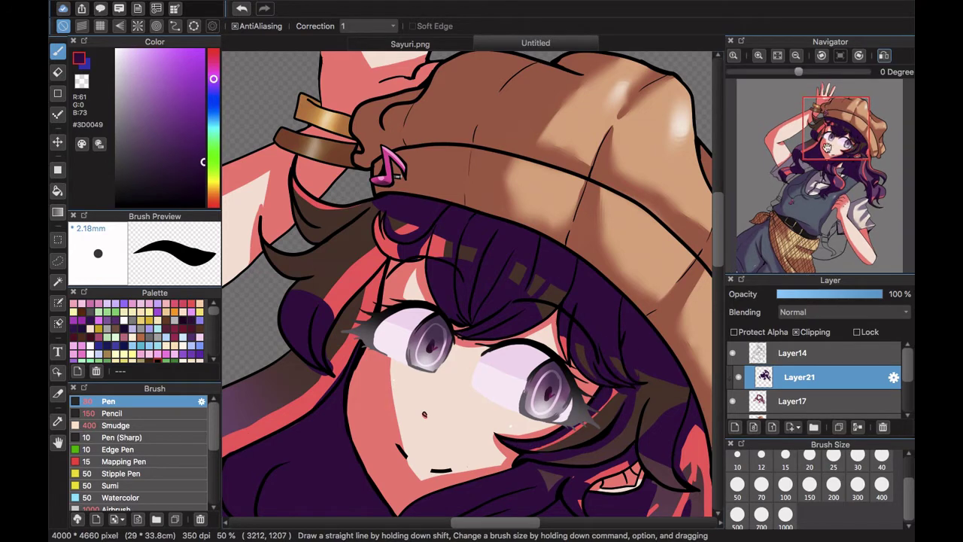
- Extend the #3D0049 shadow along the outer wave below the hat and over the lowest curl, enlarging the Pen to 150
scroll(429, 255, "left", 5)
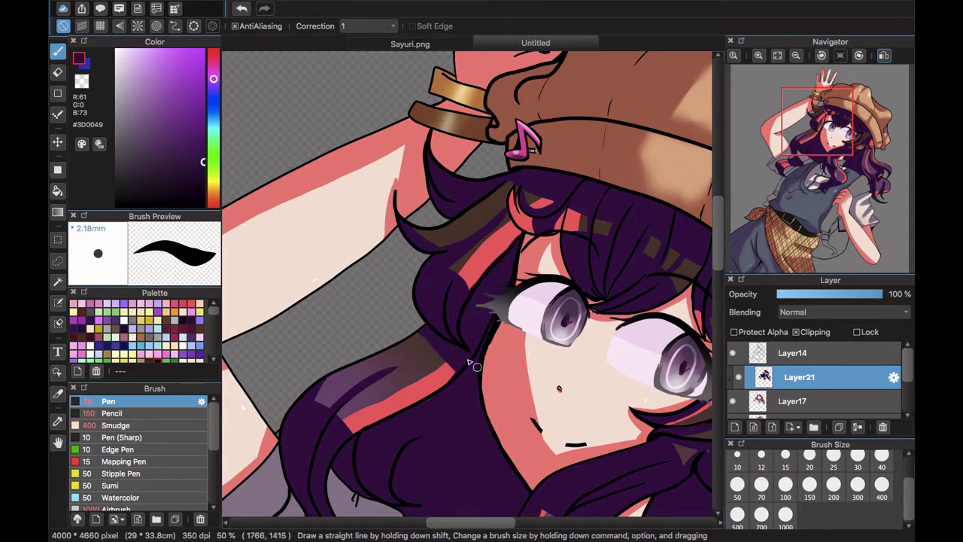
scroll(488, 324, "down", 10)
scroll(489, 323, "right", 8)
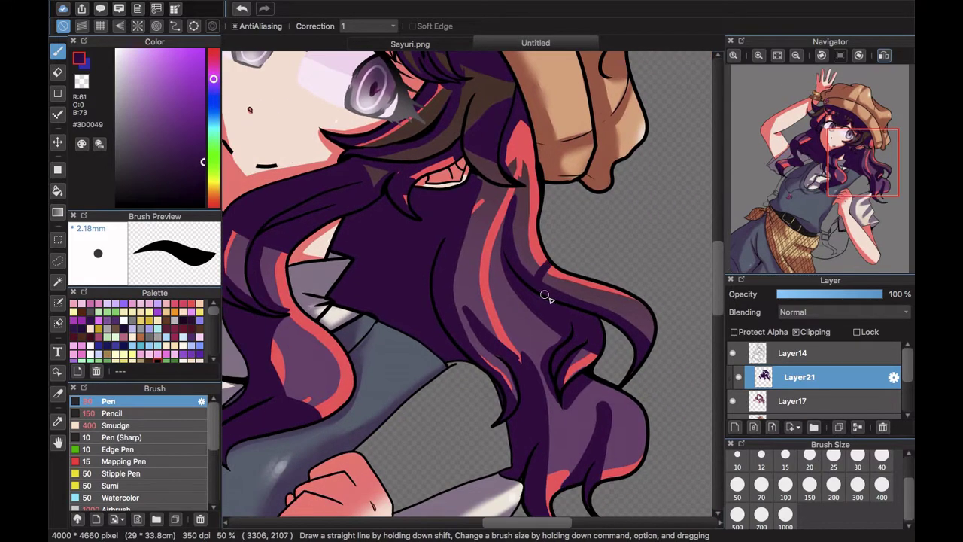
mouse_move(623, 315)
left_mouse_down()
mouse_move(575, 282)
mouse_move(634, 298)
left_mouse_up()
left_click(858, 484)
left_click(810, 456)
left_click_drag(584, 482, 561, 493)
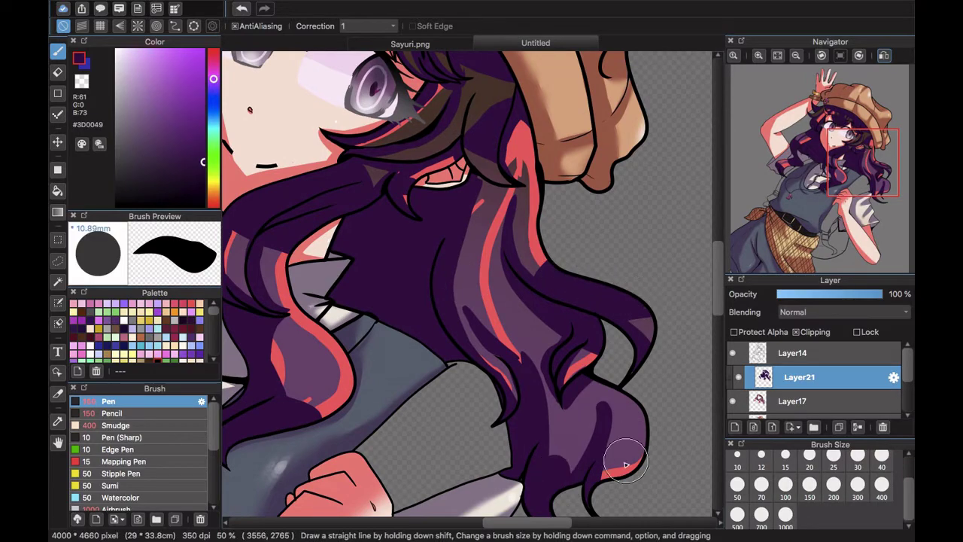
- Blend the shadow edges in the hair between the eye, ear and hat brim with Smudge at size 150
scroll(549, 240, "up", 10)
scroll(549, 240, "left", 6)
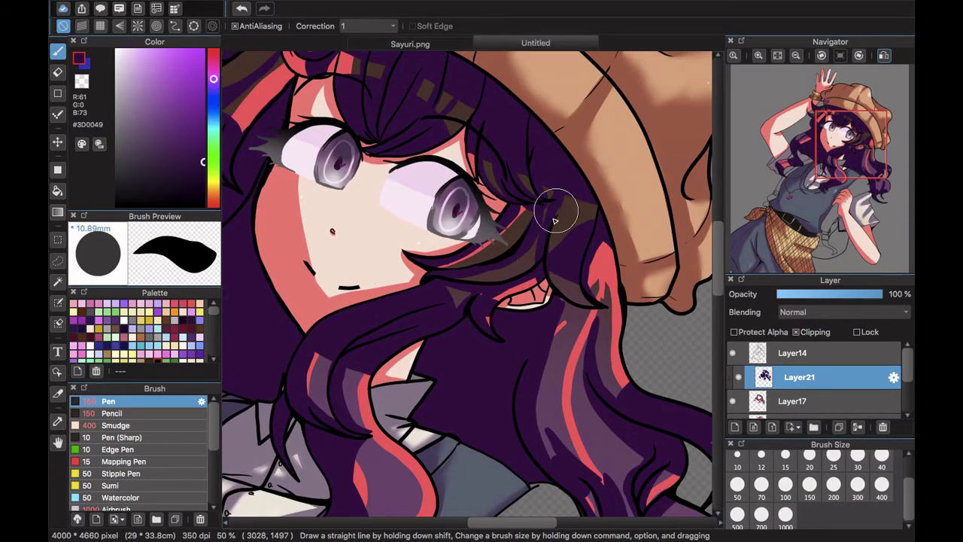
left_click(115, 425)
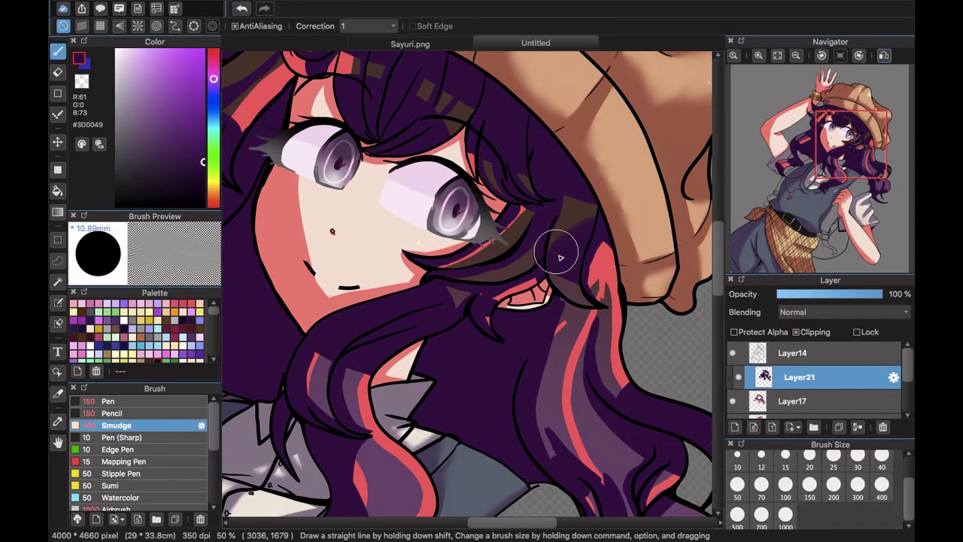
left_click(110, 401)
left_click(129, 424)
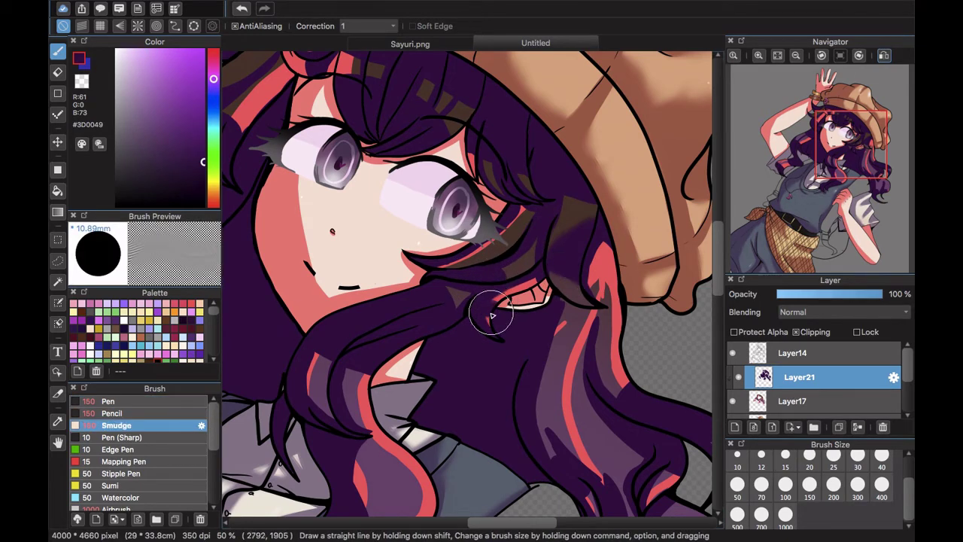
key("b")
left_click(191, 425)
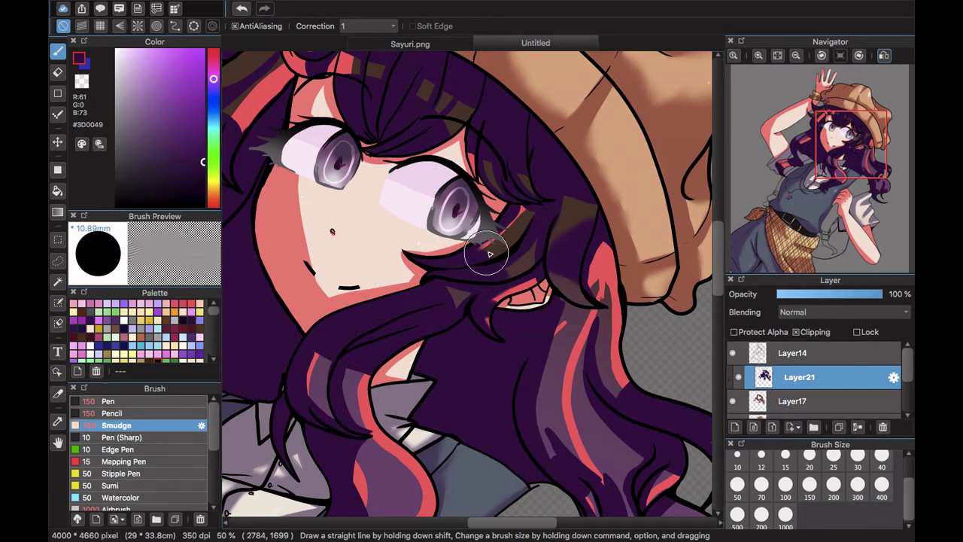
key("b")
key("b")
key("b")
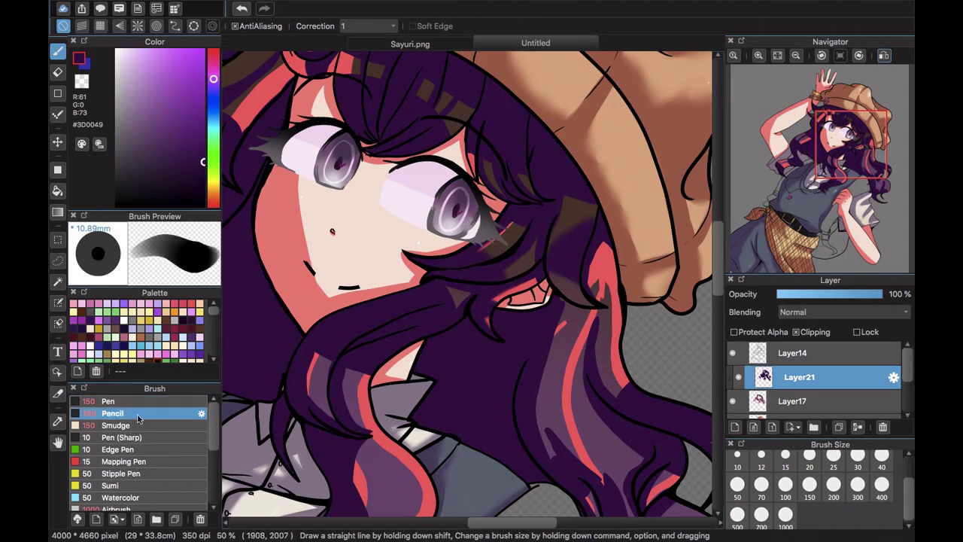
- Smudge the shadow edges across the fringe and darken the curl below the music-note pin with the Pen
scroll(531, 266, "up", 5)
scroll(531, 265, "left", 4)
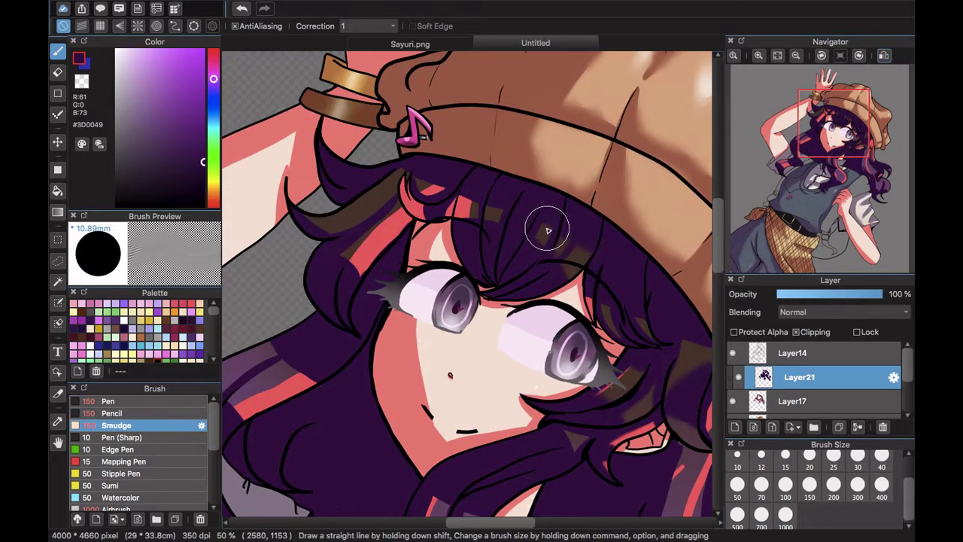
left_click(168, 402)
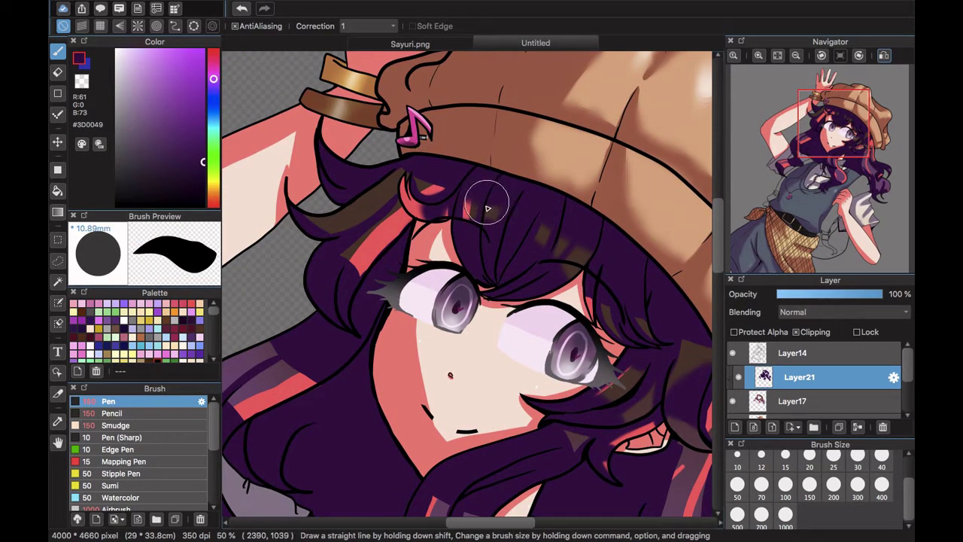
left_click_drag(411, 183, 423, 237)
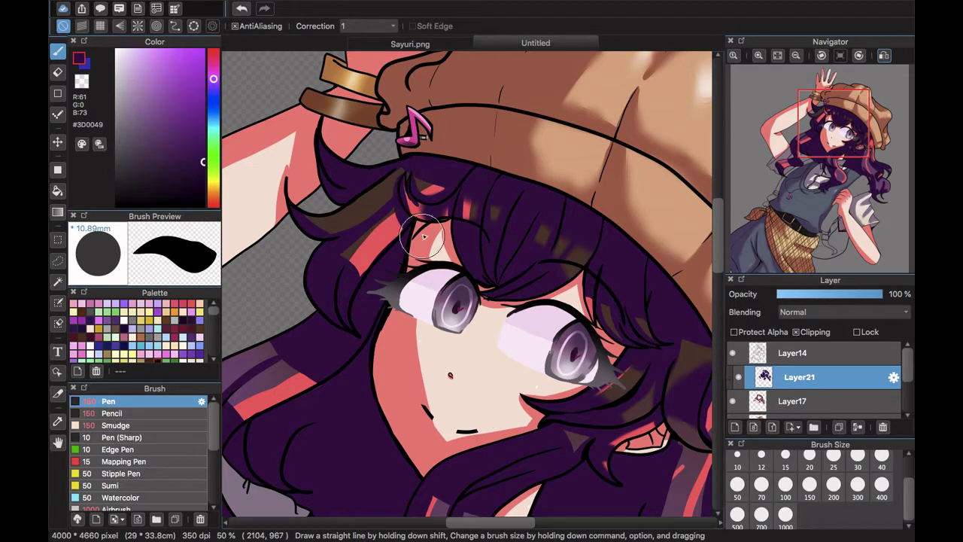
- Smudge the shadows on the hair beside the raised arm, and erase and blend a small gap in the fringe shadow
left_click(120, 426)
mouse_move(356, 273)
left_mouse_down()
mouse_move(391, 226)
mouse_move(346, 228)
left_mouse_up()
left_click(113, 403)
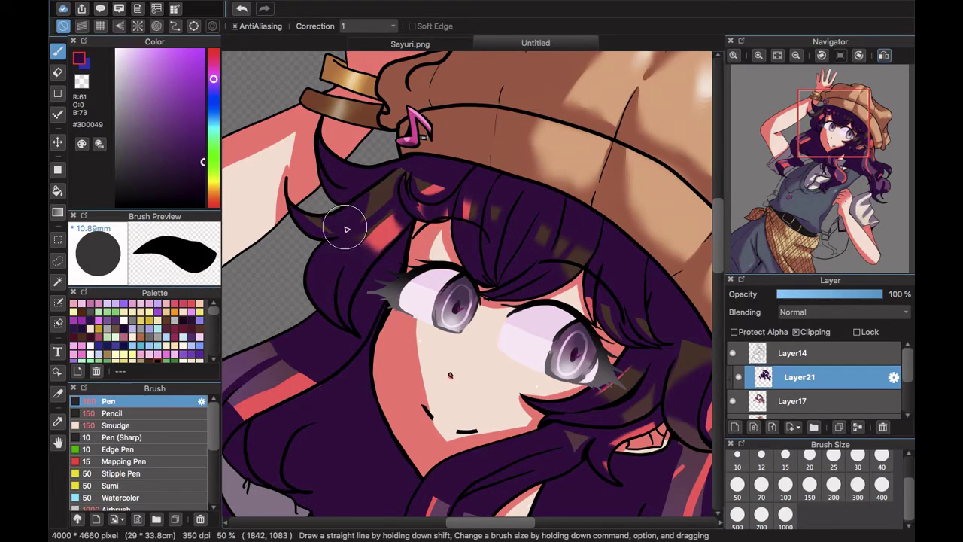
left_click(116, 425)
left_click(128, 401)
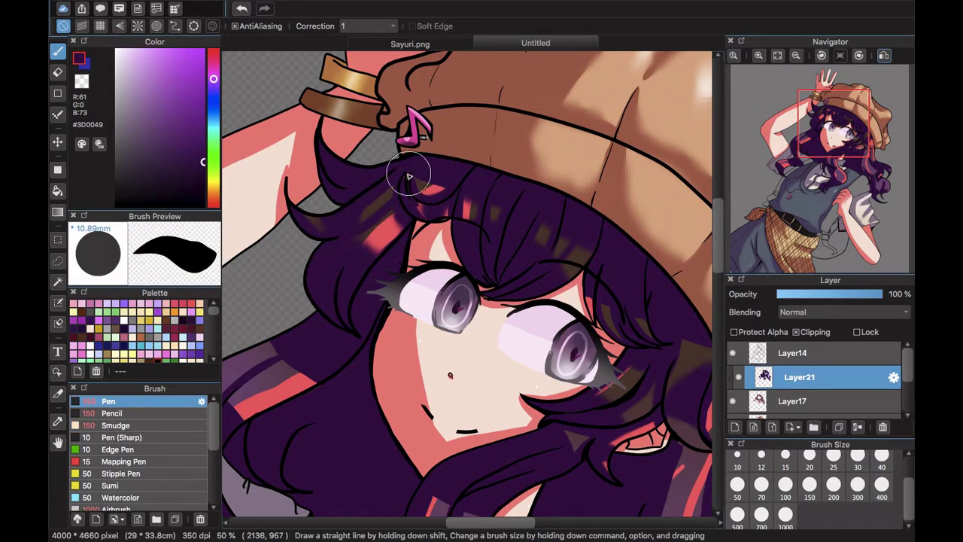
key("e")
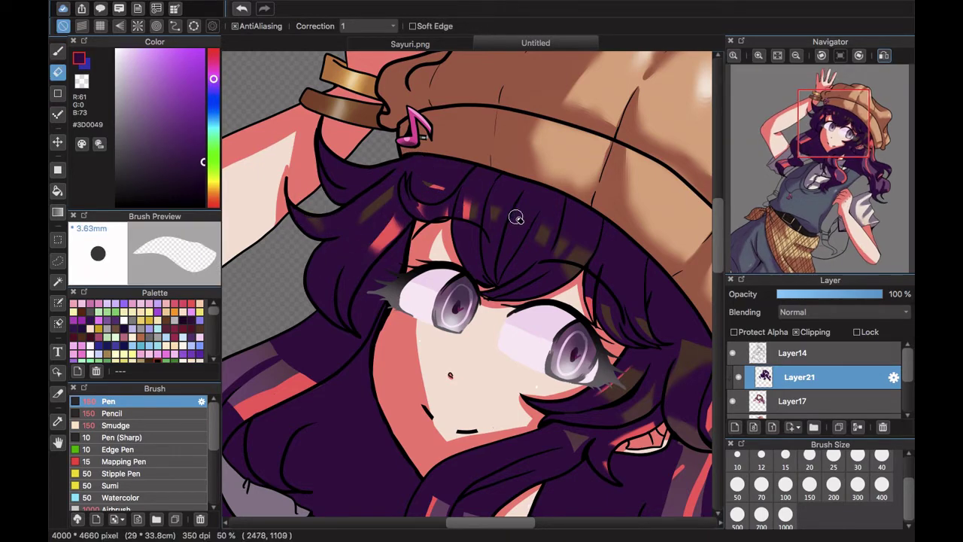
left_click(116, 425)
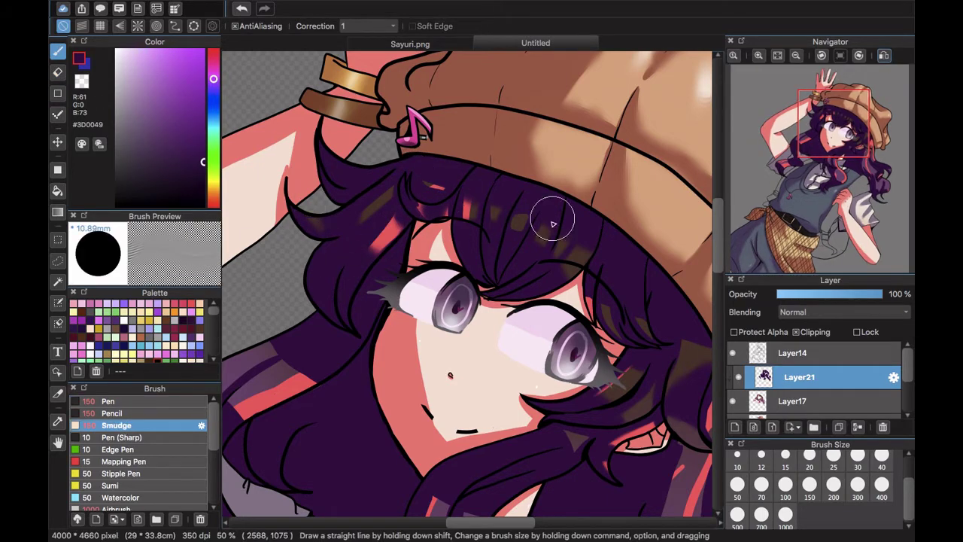
- Blend the shadows on the lock hanging over the chest with Smudge, enlarging it to 400
scroll(588, 205, "down", 4)
scroll(589, 205, "right", 3)
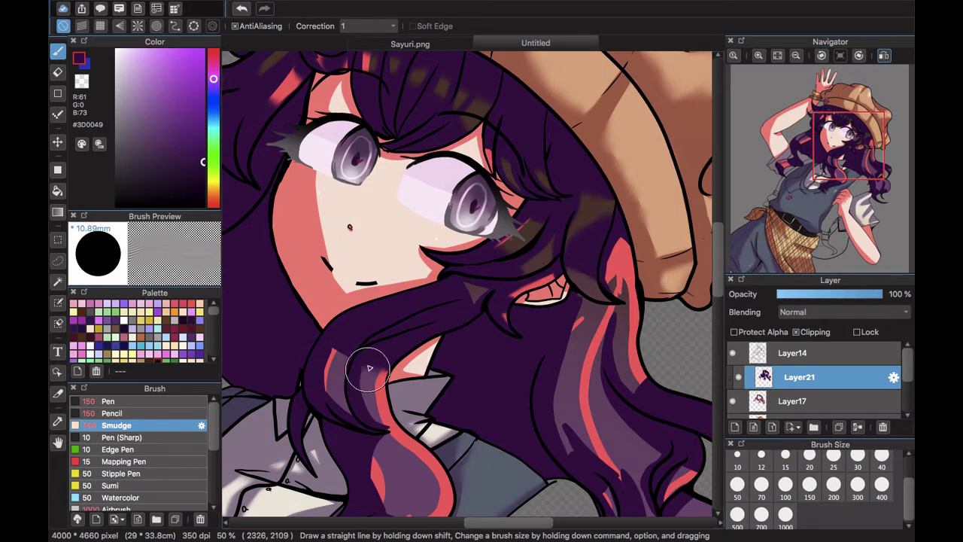
left_click_drag(367, 369, 336, 369)
left_click(829, 173)
left_click(882, 485)
left_click_drag(553, 338, 571, 336)
- Blend the shadow bands on the long outer locks behind the ear with Smudge at size 400
left_click(863, 157)
left_click_drag(519, 400, 496, 386)
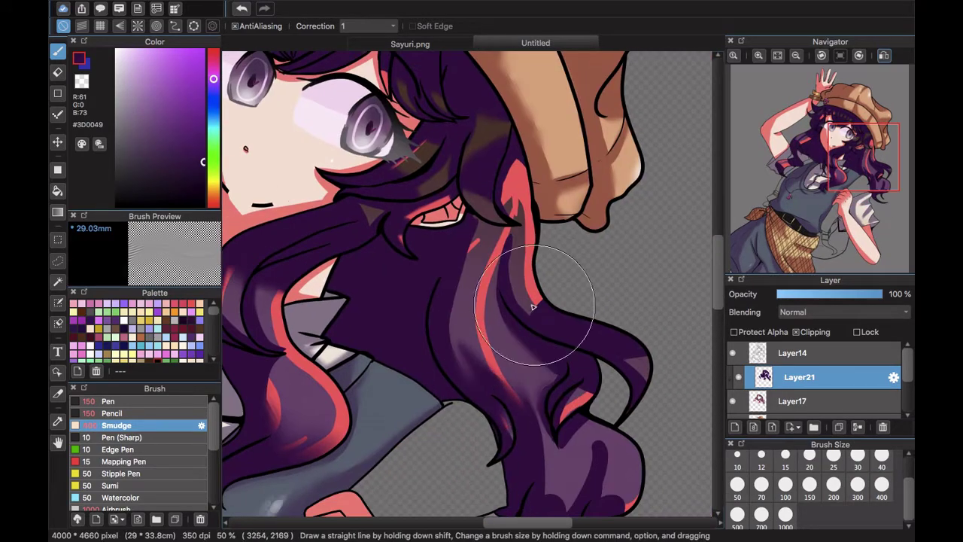
left_click(876, 181)
left_click_drag(505, 348, 516, 322)
left_click(108, 400)
left_click(117, 425)
- Smudge the shadows on the wavy lock beside the raised arm and refine its curled tip with the Pen, reduced to 100
left_click(794, 152)
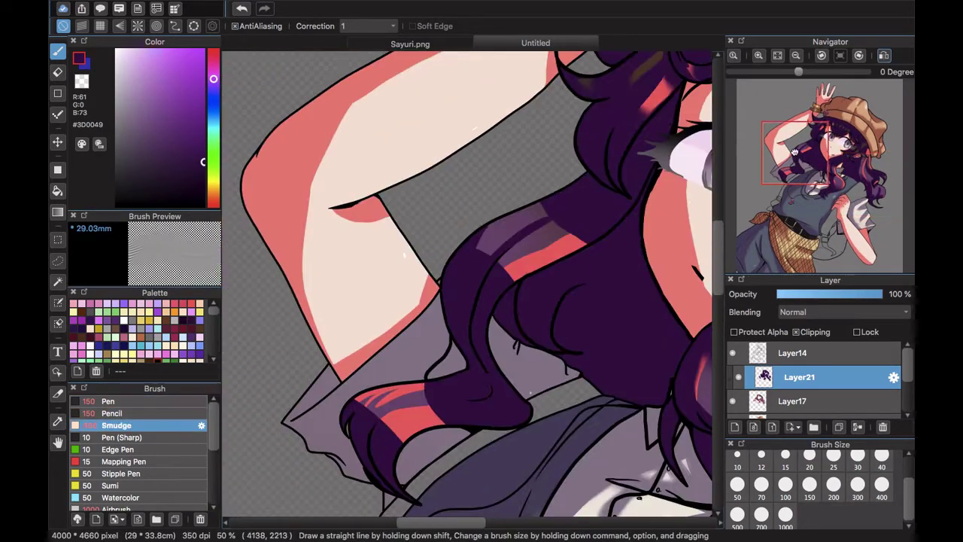
left_click_drag(375, 402, 357, 410)
left_click_drag(409, 390, 425, 382)
left_click_drag(494, 215, 545, 218)
left_click_drag(811, 143, 797, 154)
left_click(108, 400)
left_click_drag(360, 414, 376, 383)
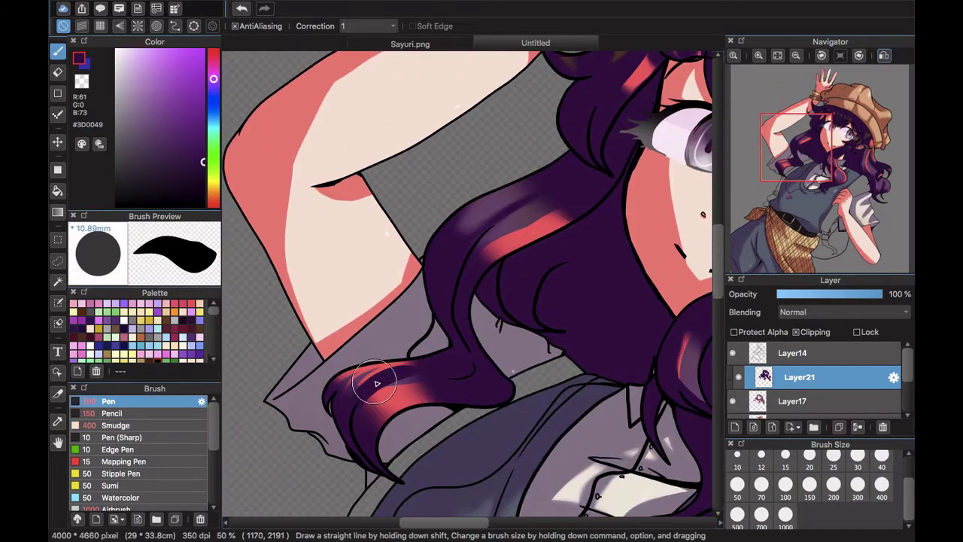
key("bracketleft")
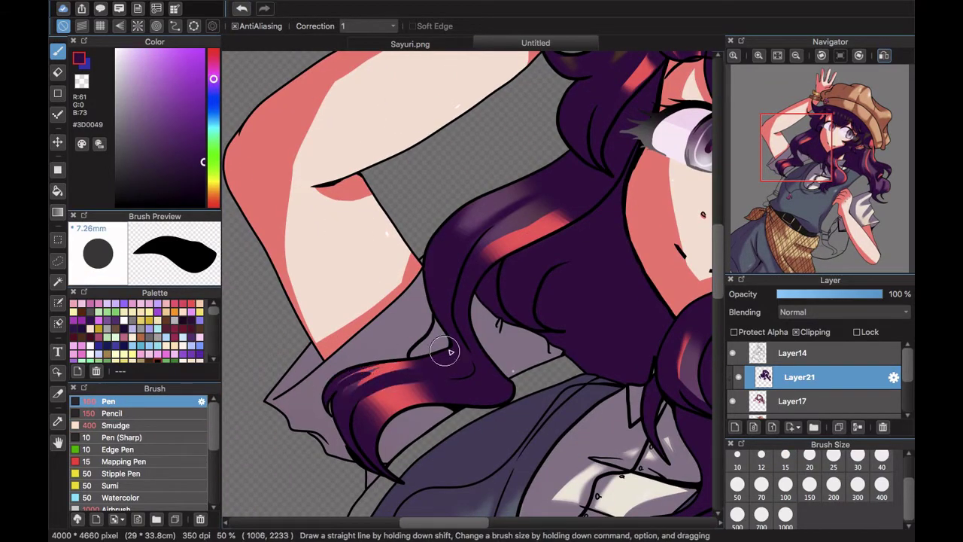
- Turn off clipping on the hair shadow layer and add a new layer clipped to it
left_click(847, 144)
left_click(821, 55)
left_click(777, 55)
left_click(795, 332)
left_click(735, 427)
left_click(795, 331)
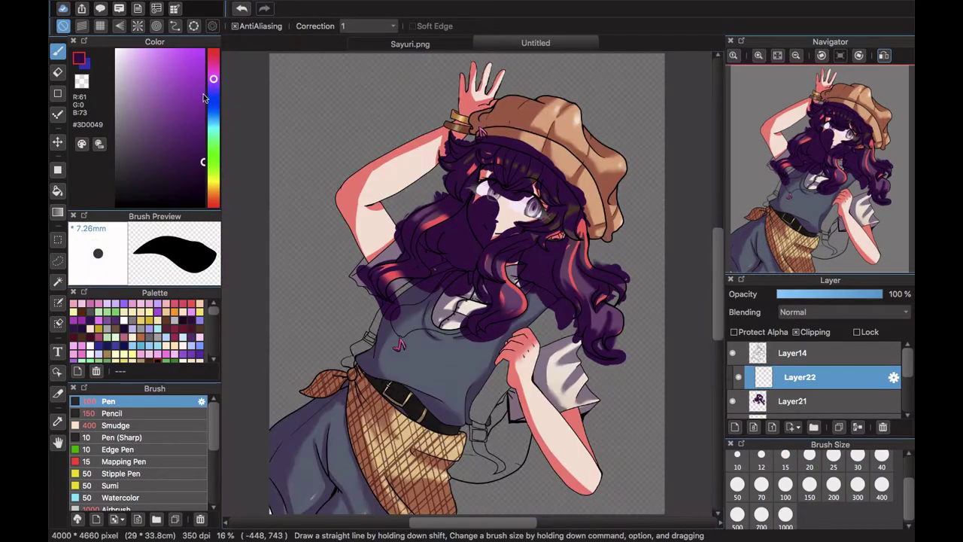
- Fill the new clipped layer with a canvas-wide rectangle in dark red #370000
left_click_drag(214, 79, 222, 43)
left_click(58, 170)
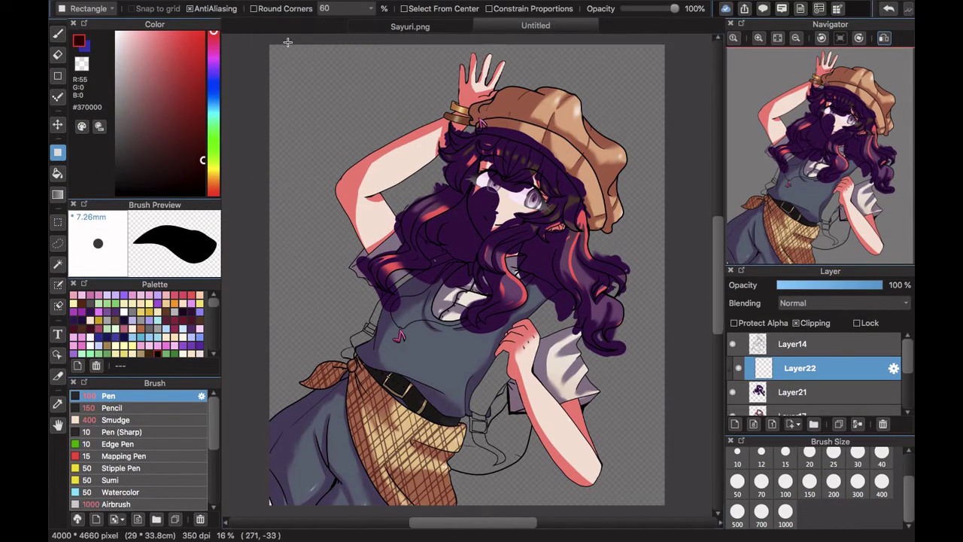
left_click_drag(286, 41, 677, 481)
- Merge the dark red layer into the hair shadow layer, clip it to the hair again and set its opacity to 39%
left_click(857, 425)
left_click(796, 324)
mouse_move(842, 286)
left_mouse_down()
mouse_move(801, 288)
mouse_move(818, 286)
left_mouse_up()
- Set the brush colour to white #FFFFFF and add a clipped layer above the hair shadows
left_click(58, 34)
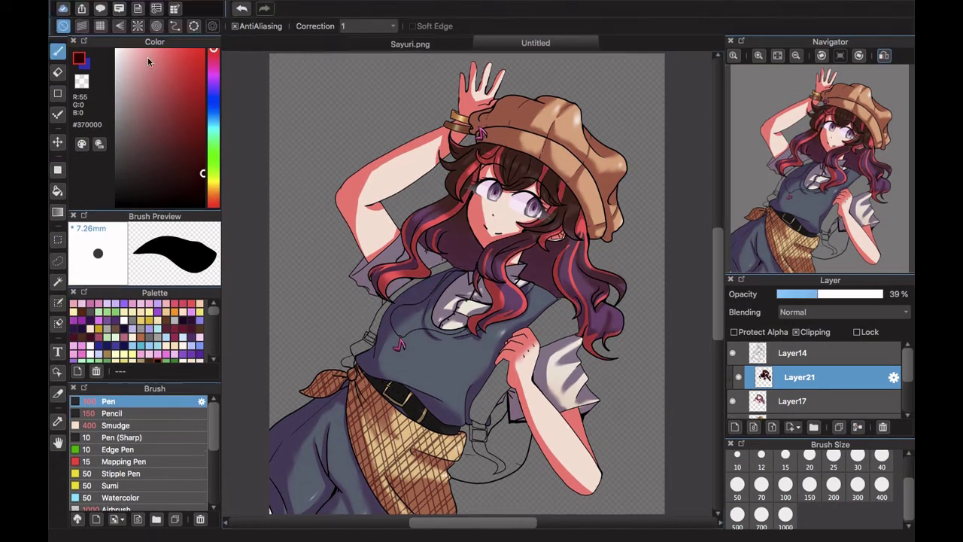
left_click_drag(147, 57, 114, 48)
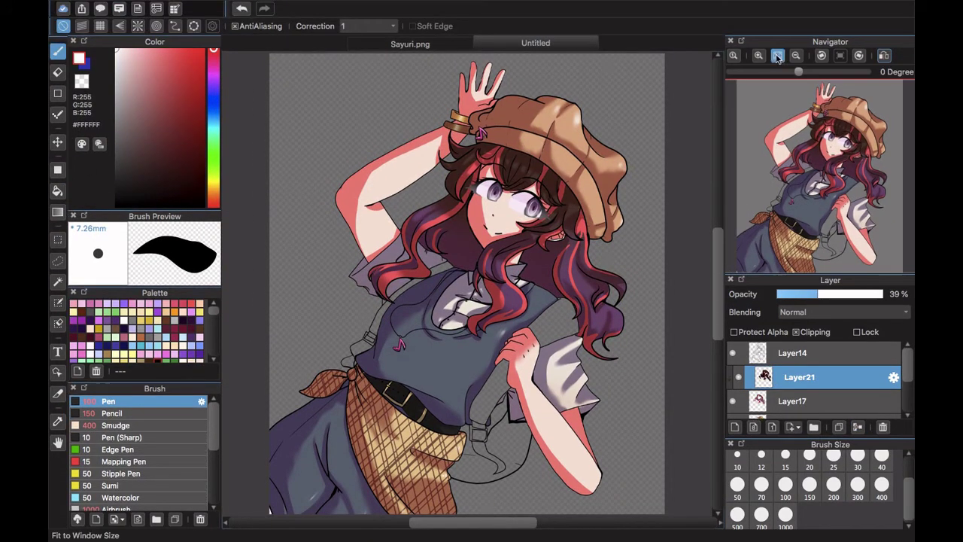
left_click(735, 427)
left_click(795, 332)
- Draw small white zigzag highlights across the fringe under the hat brim with the Pen at size 12
left_click(758, 56)
left_click(758, 55)
left_click(758, 55)
left_click(758, 56)
left_click(840, 118)
left_click(761, 457)
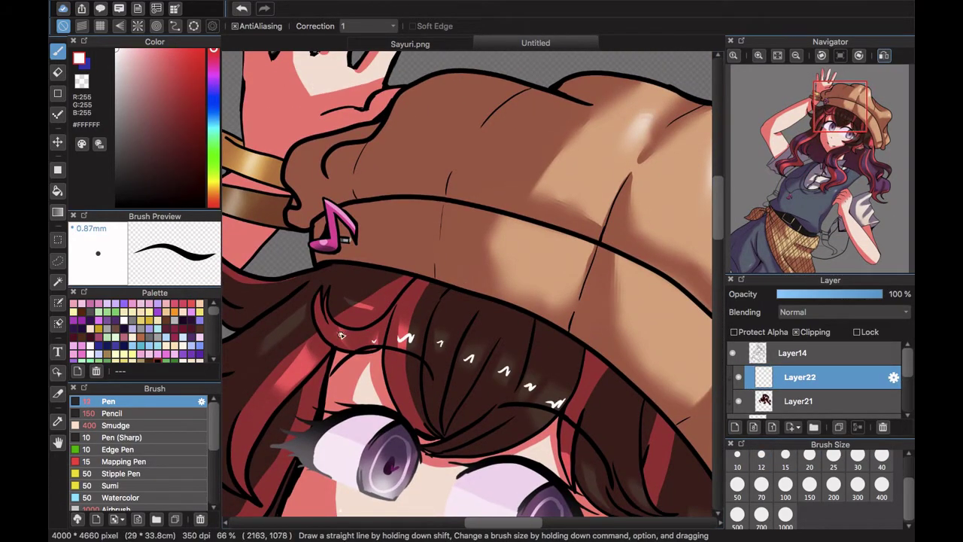
- Add white zigzag highlights to the hair beside the eye, around the ear and on the long locks below it
scroll(499, 326, "down", 5)
scroll(499, 327, "right", 3)
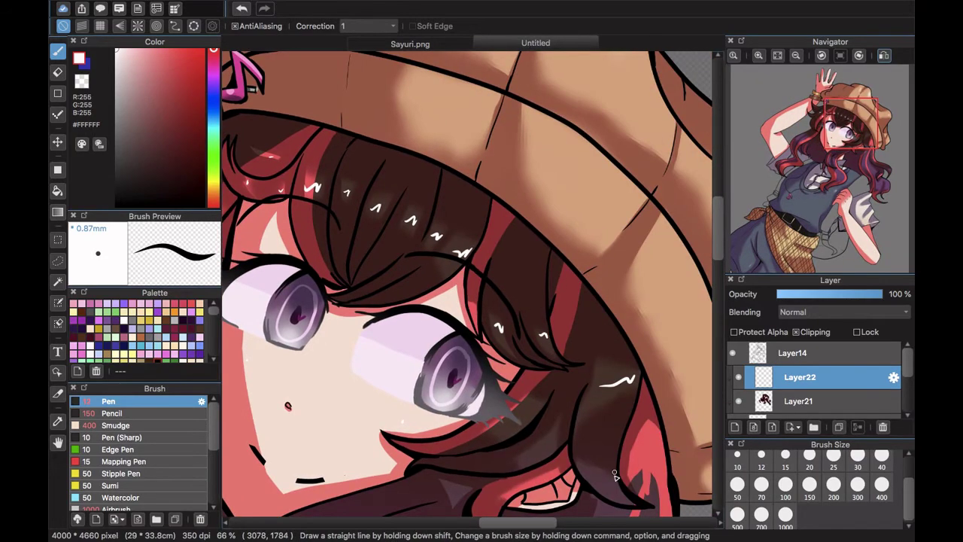
scroll(519, 381, "down", 10)
scroll(519, 381, "right", 2)
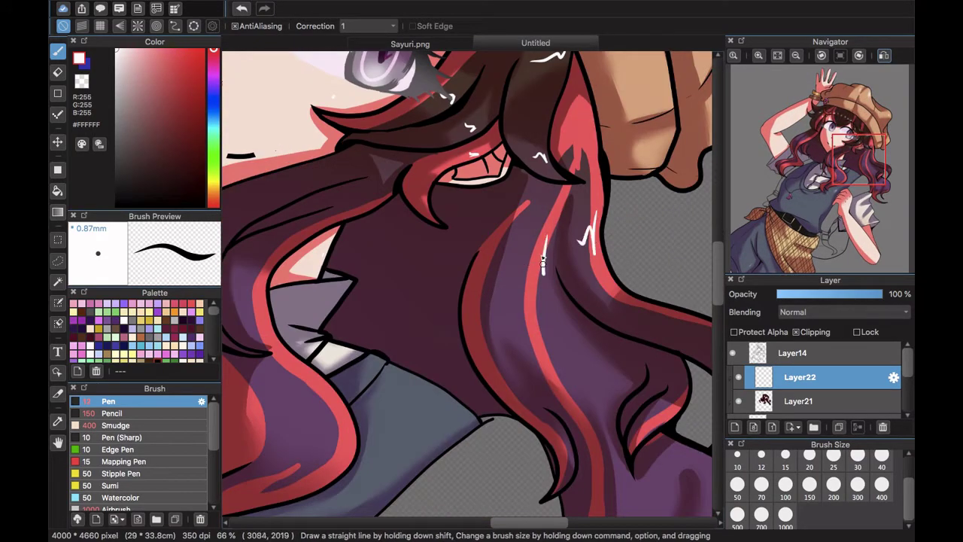
- Draw white zigzag highlights on the rounded curl near the end of the outer hair
scroll(557, 279, "down", 7)
scroll(557, 280, "right", 6)
left_click_drag(551, 311, 560, 324)
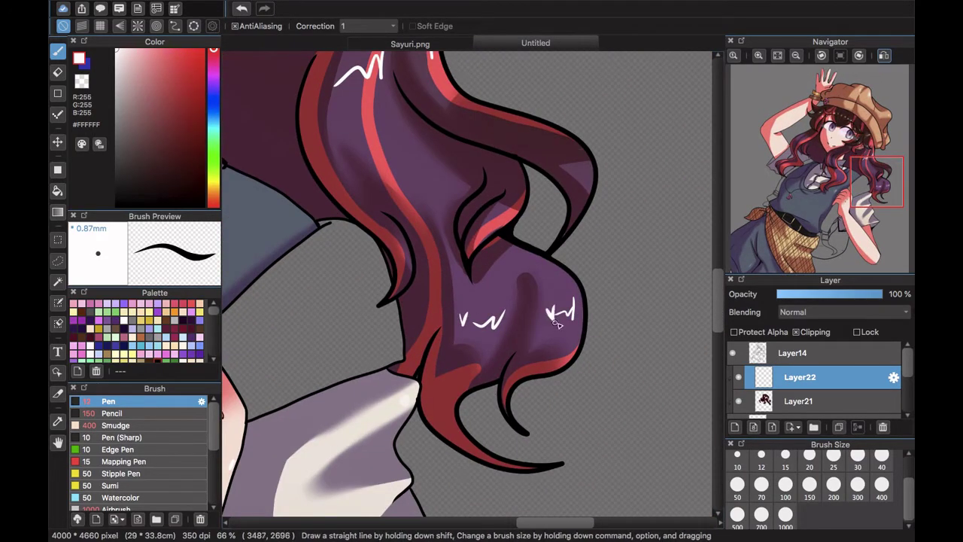
- Thicken the white fringe highlights and add more to the hair below the music-note pin
scroll(476, 314, "up", 10)
scroll(476, 314, "left", 5)
scroll(438, 198, "up", 4)
scroll(438, 198, "left", 1)
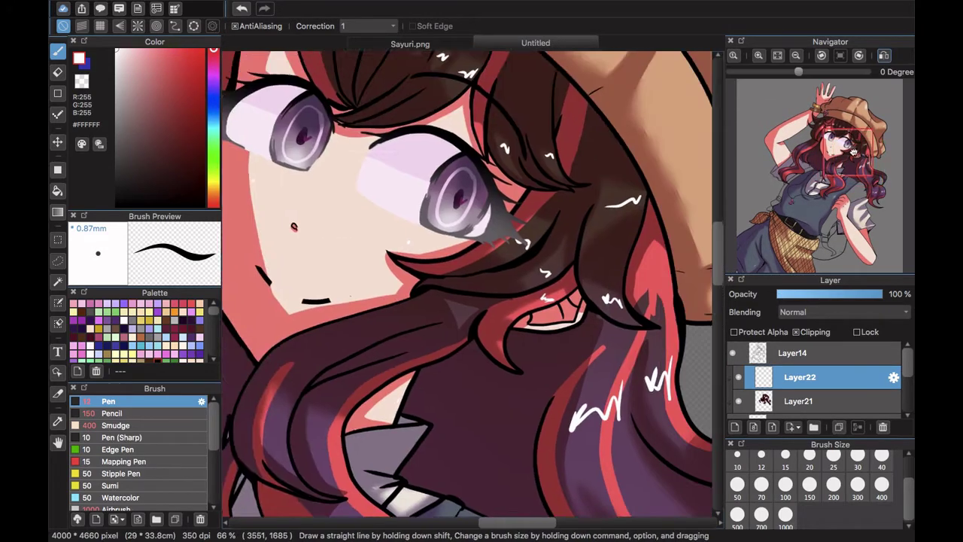
scroll(680, 183, "up", 3)
scroll(681, 183, "left", 6)
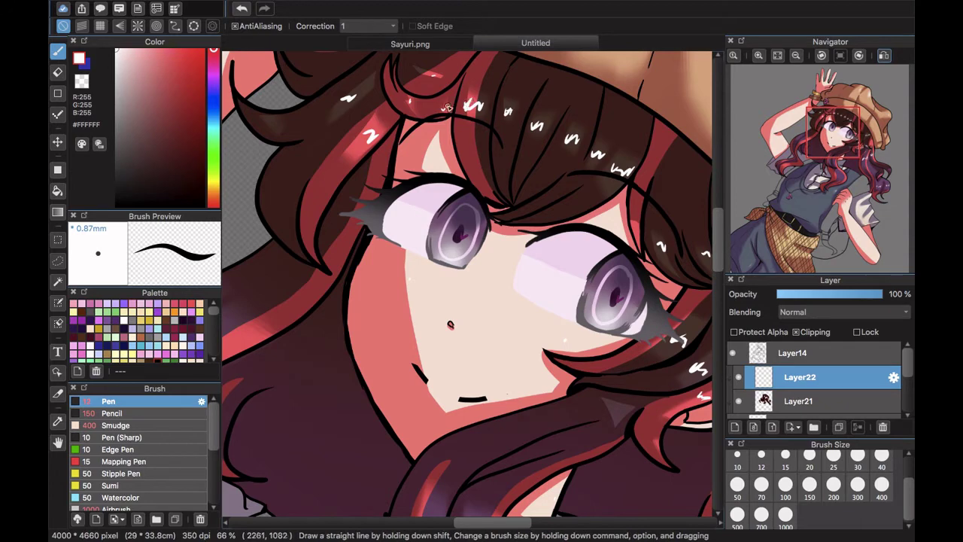
- Draw a white zigzag highlight across the upper bend of the wavy lock beside the raised arm
scroll(657, 245, "down", 3)
scroll(658, 245, "left", 6)
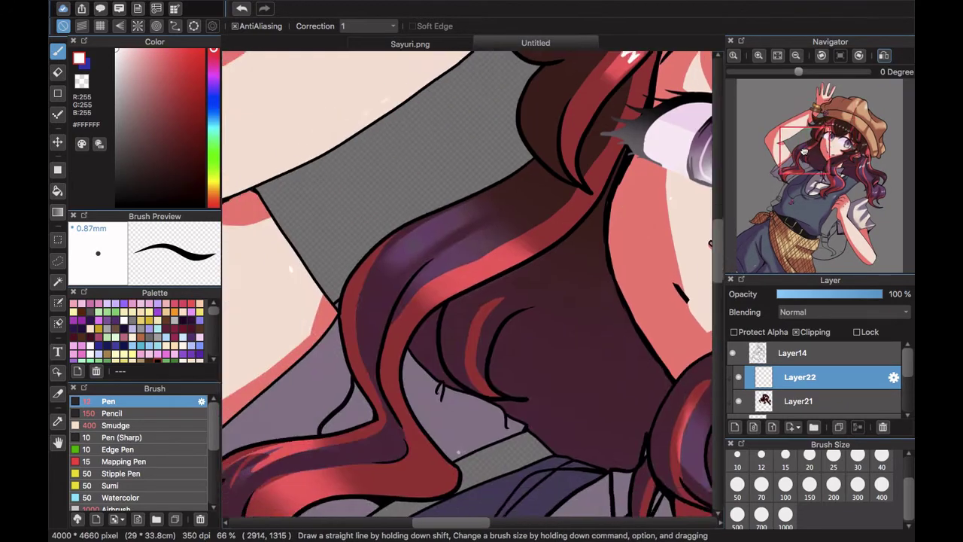
left_click_drag(531, 226, 486, 219)
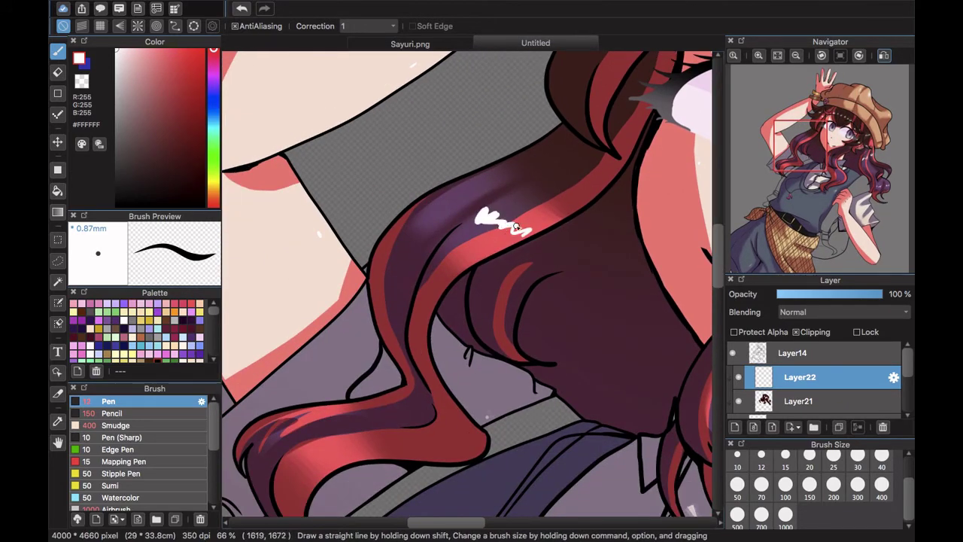
- Add white zigzag highlights to the wavy lock's curled tip and to the lock hanging over the chest
scroll(449, 197, "down", 5)
scroll(450, 198, "left", 3)
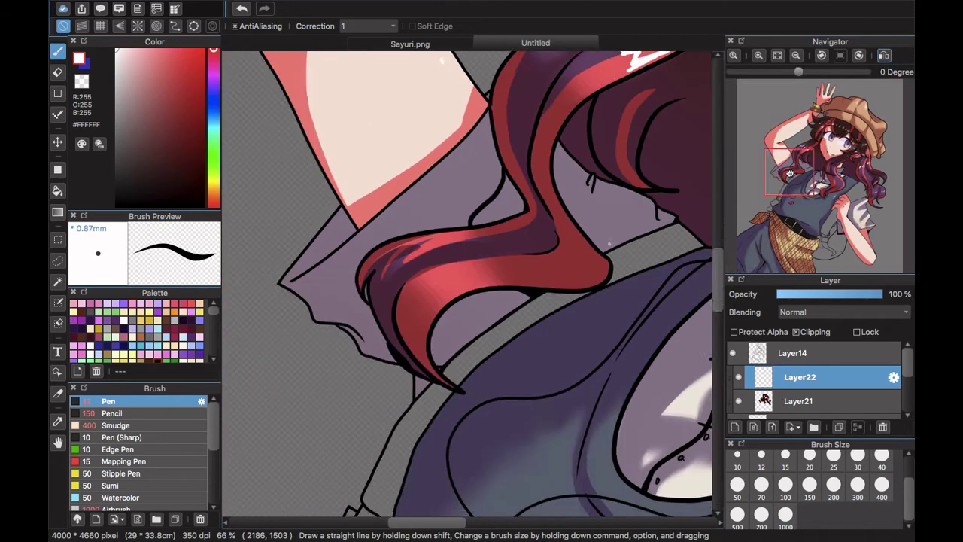
left_click_drag(477, 278, 458, 288)
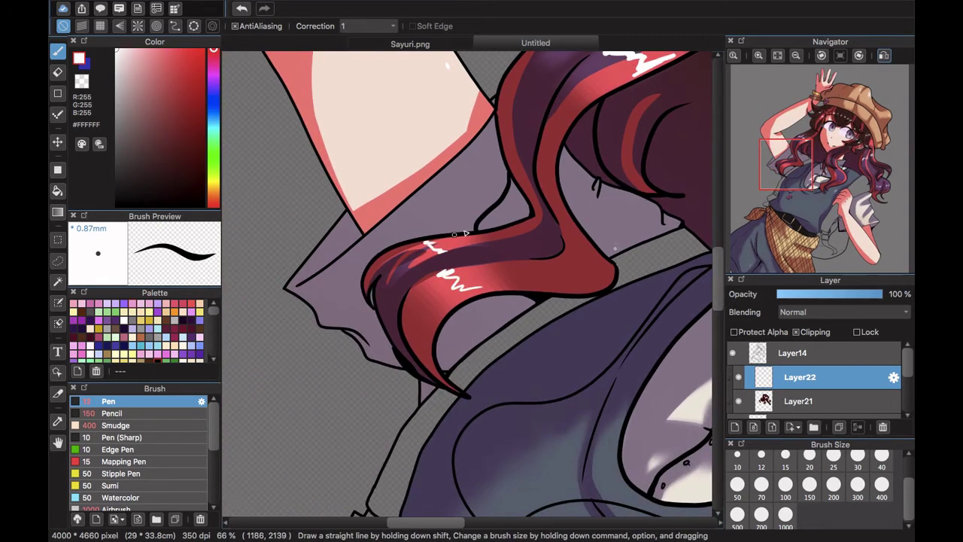
scroll(597, 195, "down", 3)
scroll(597, 195, "right", 6)
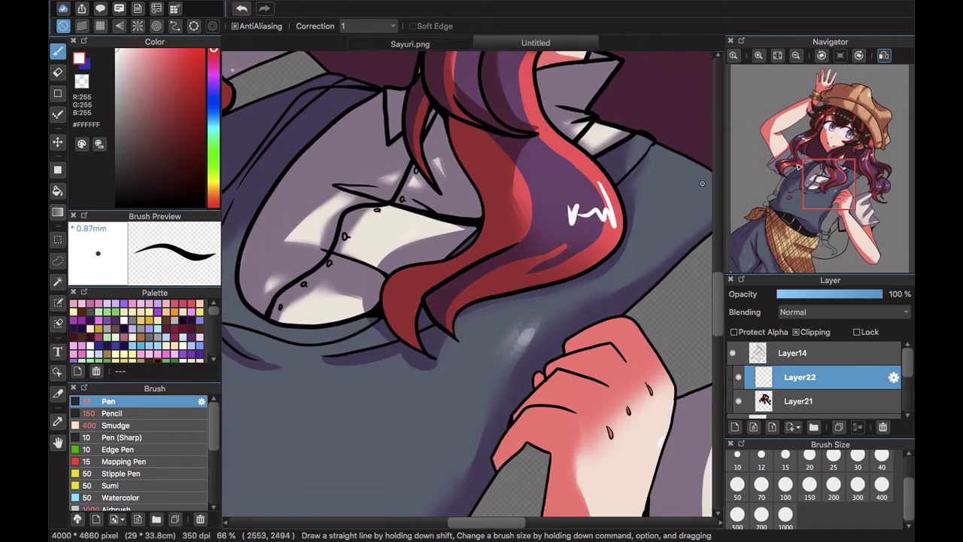
- Draw a small white zigzag highlight on the small red inner curl of the outer hair
scroll(492, 251, "up", 5)
scroll(492, 250, "right", 1)
scroll(430, 245, "down", 2)
scroll(429, 245, "right", 5)
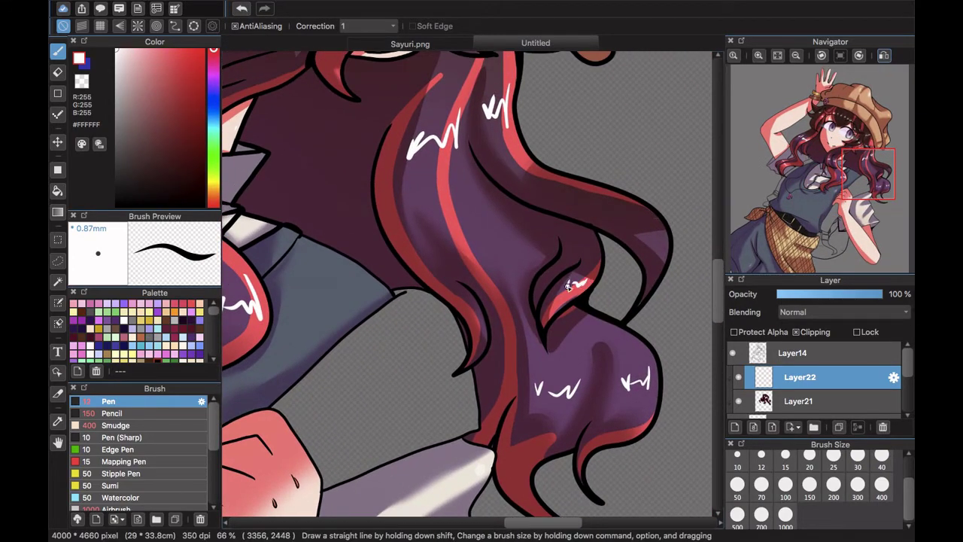
left_click(777, 55)
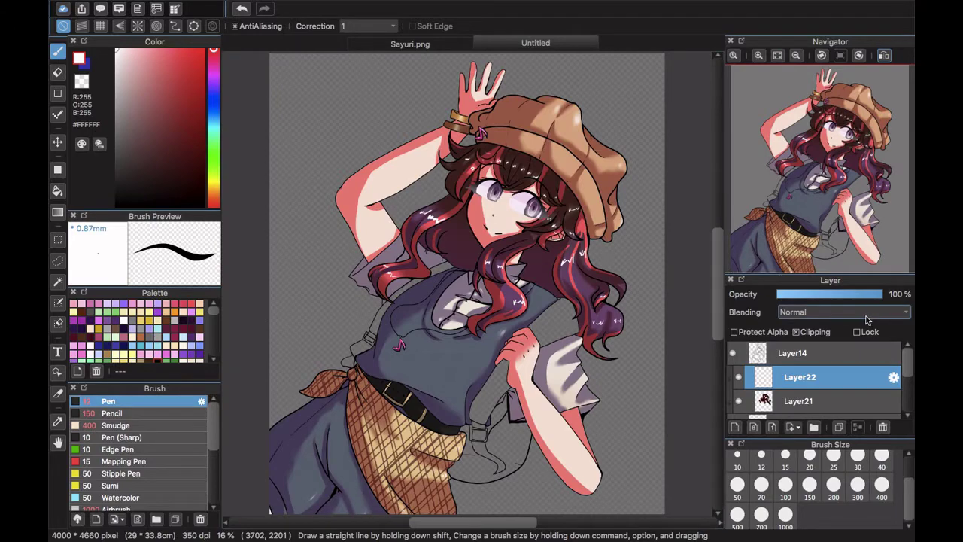
- Merge the hair shading and white highlight layers down into the hair base layer, Layer17
left_click(818, 403)
left_click(858, 426)
left_click(852, 376)
left_click(850, 294)
left_click(882, 293)
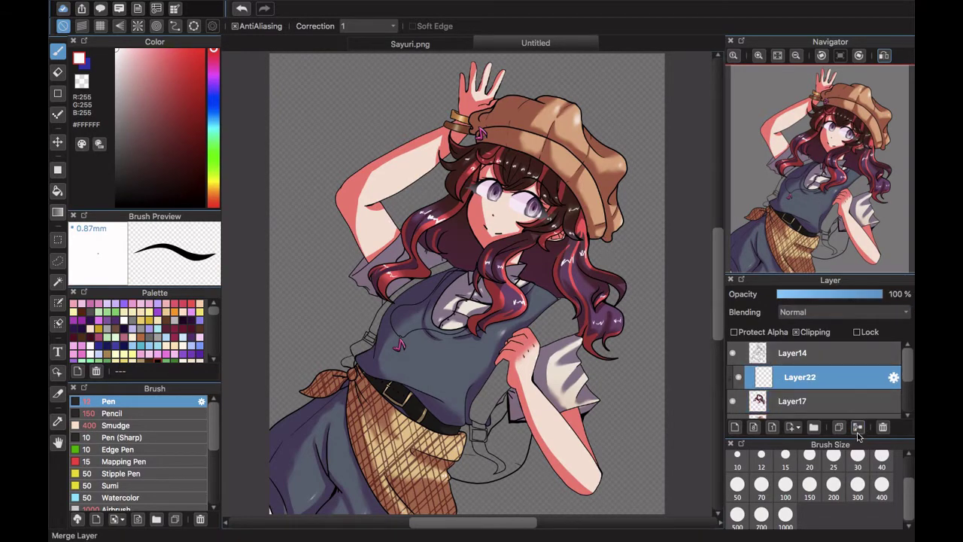
left_click(858, 426)
- Draw a tiny white zigzag highlight on the purple bend of the outermost hair lock
scroll(819, 175, "up", 5)
left_click_drag(819, 176, 874, 178)
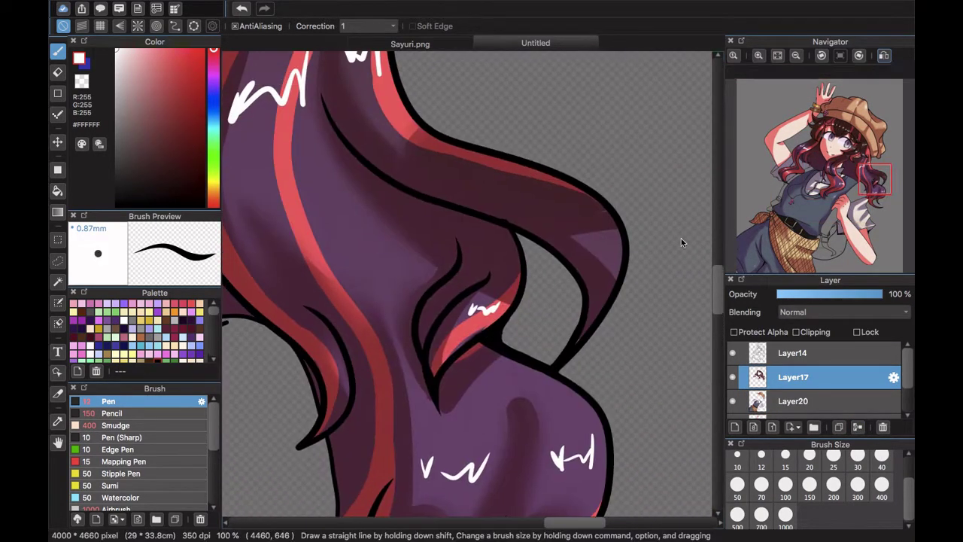
left_click_drag(613, 244, 621, 241)
- Touch up the outer hair locks with plum #5A273E and red #FE595E sampled from the hair
left_click(58, 421)
left_click(581, 206)
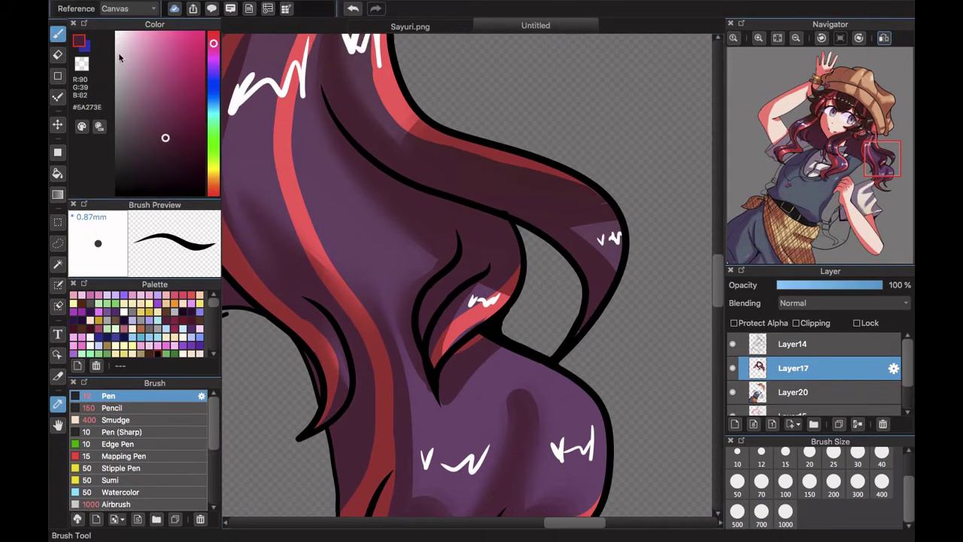
left_click(58, 34)
left_click(58, 422)
left_click(473, 319)
left_click(58, 35)
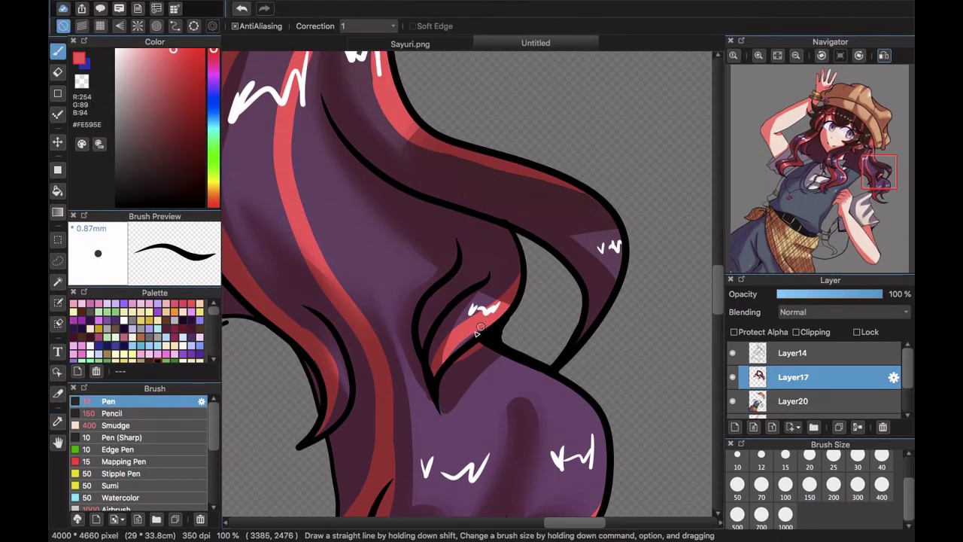
left_click(796, 56)
left_click(777, 56)
- Create a new layer between Layer15 and Layer16
scroll(829, 382, "down", 3)
left_click(827, 378)
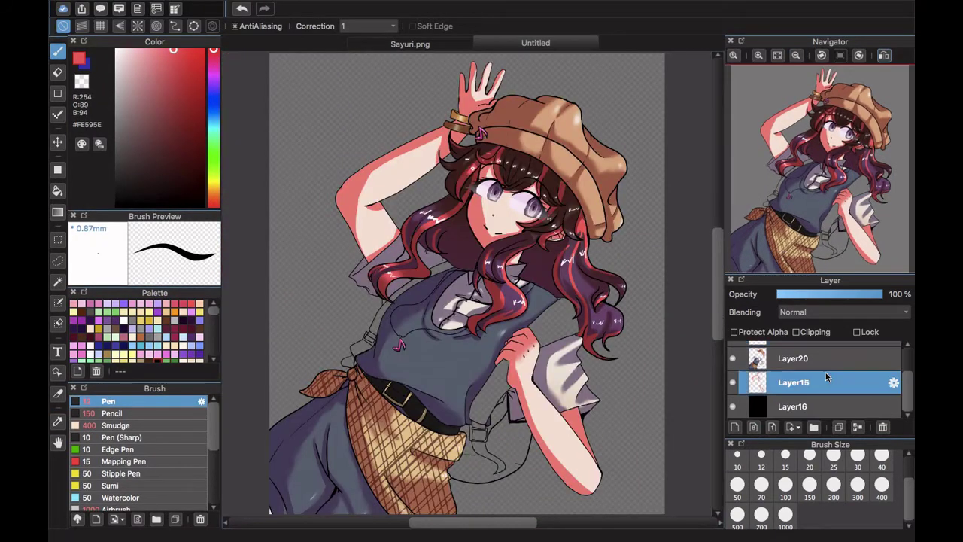
left_click(827, 361)
left_click(827, 383)
left_click(820, 406)
left_click(734, 427)
- Fill the bag, its front shoulder strap and hanging strap with brown #8E6359
left_click(212, 202)
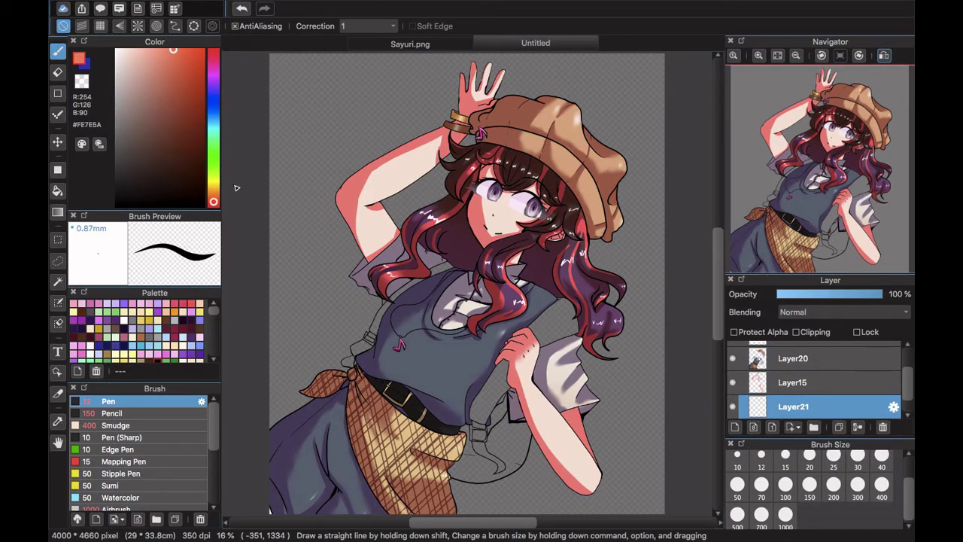
left_click(58, 191)
left_click(758, 37)
left_click(758, 38)
left_click(758, 37)
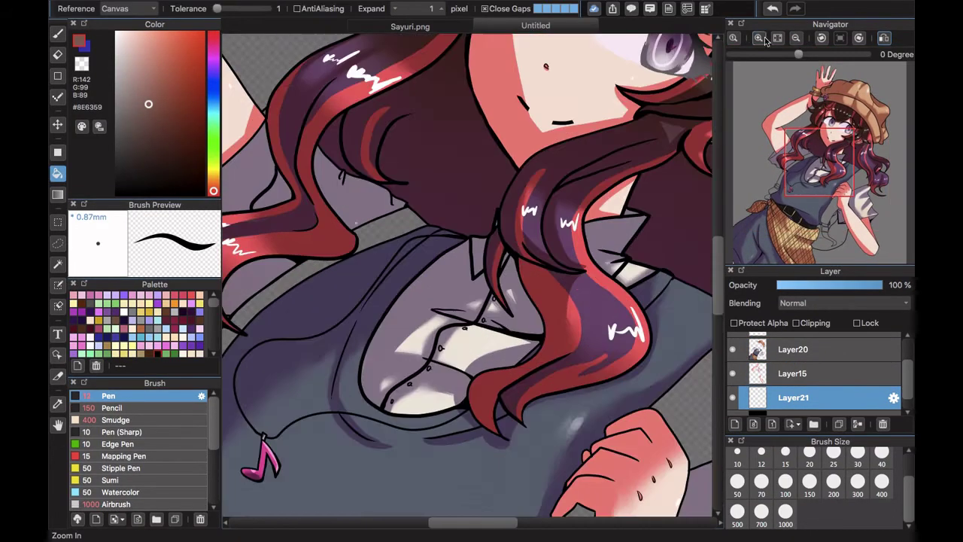
left_click_drag(799, 161, 826, 229)
left_click(561, 273)
left_click(520, 210)
left_click(462, 269)
left_click(483, 178)
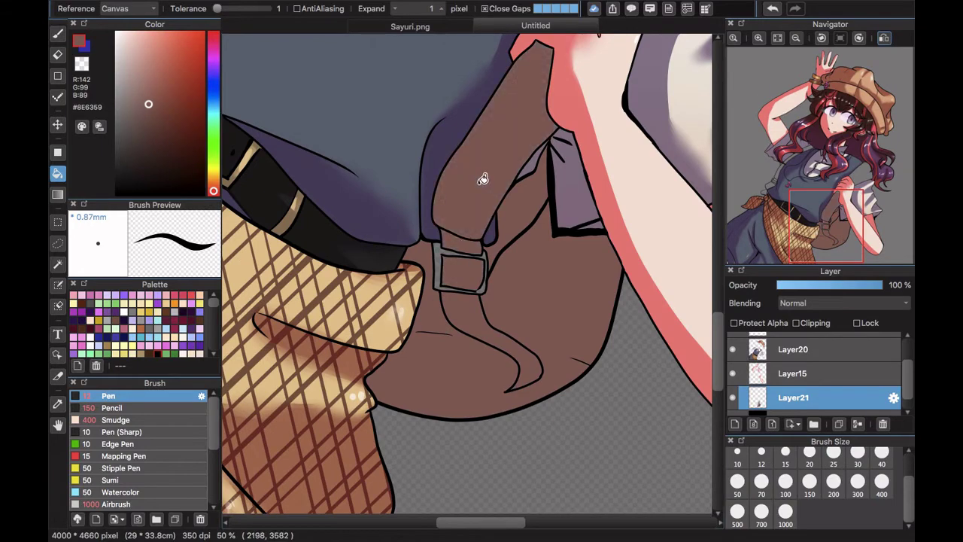
- Colour the rest of the shoulder straps and the bag parts behind the back with brown #8E6359
key("b")
left_click_drag(825, 237, 865, 183)
left_click_drag(490, 247, 398, 345)
mouse_move(865, 183)
left_mouse_down()
mouse_move(775, 193)
mouse_move(787, 184)
left_mouse_up()
mouse_move(600, 172)
left_mouse_down()
mouse_move(490, 228)
mouse_move(462, 263)
left_mouse_up()
key("g")
left_click(403, 311)
left_click(362, 367)
left_click(352, 391)
left_click(308, 433)
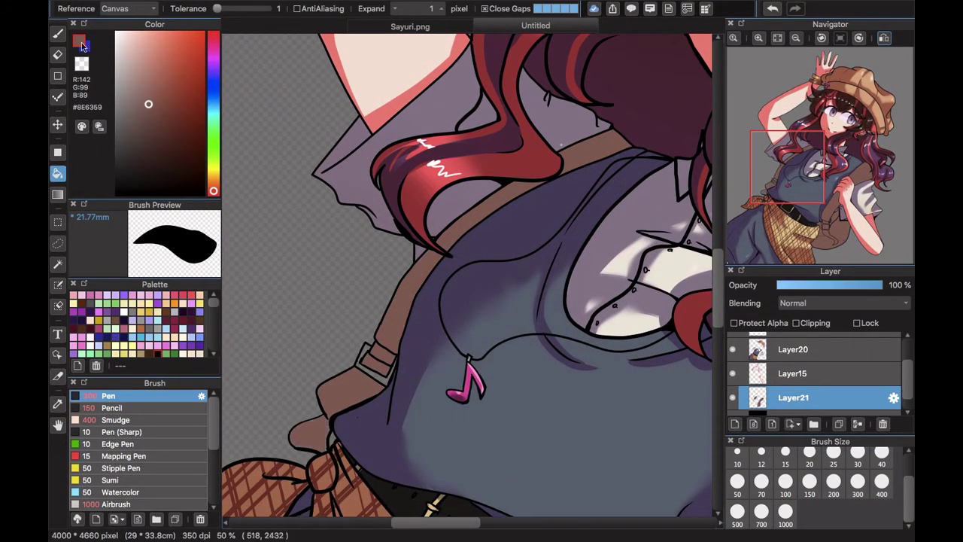
- Add a layer clipped to the bag's brown fill and recolour the bag and straps dark purple
key("b")
left_click(777, 56)
left_click(734, 427)
left_click(797, 332)
left_click_drag(120, 144, 116, 180)
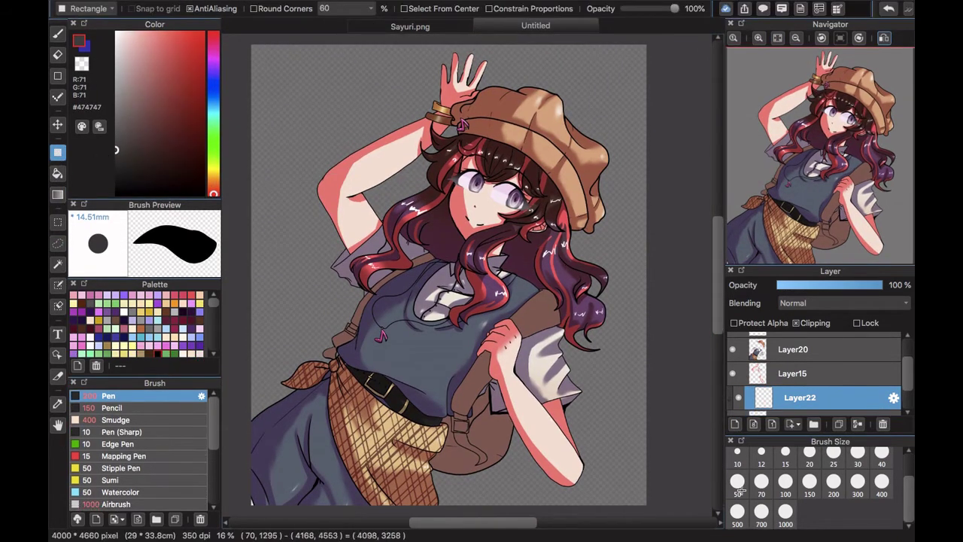
left_click(766, 218)
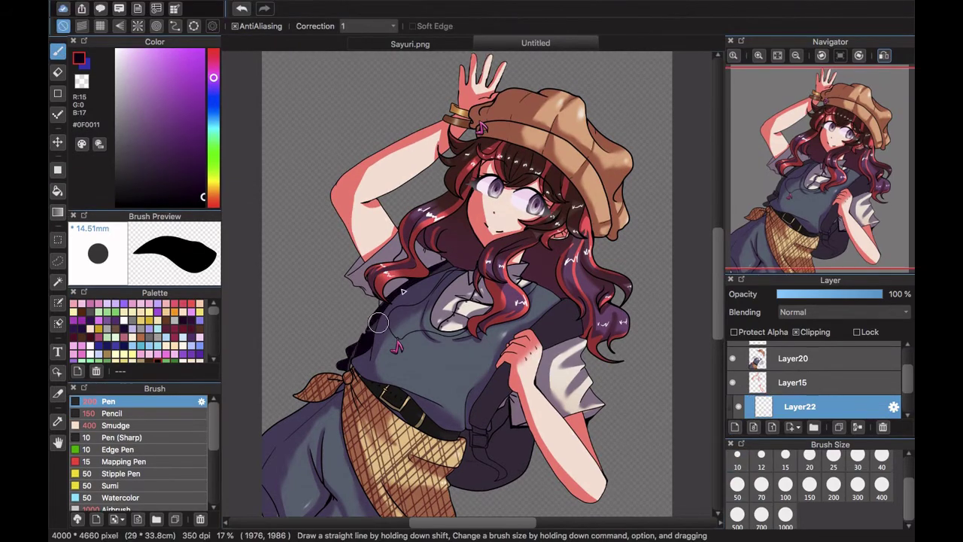
- Paint #0F0011 shadows on the bag and straps and lower the shadow layer's opacity to 51%
mouse_move(474, 458)
left_mouse_down()
mouse_move(515, 485)
mouse_move(461, 485)
mouse_move(506, 471)
left_mouse_up()
left_click(830, 294)
key("e")
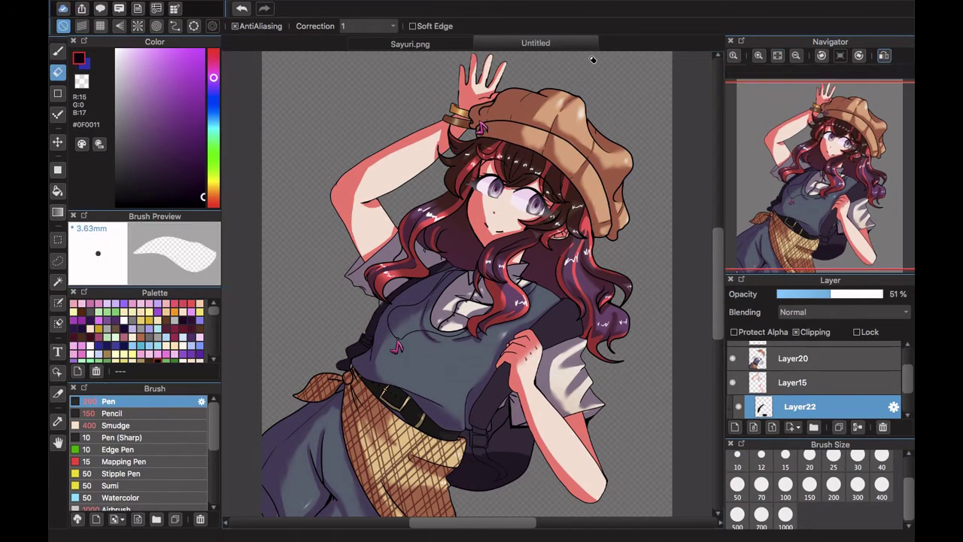
- Undo the last change, then erase and smudge the bag shadow's edge around the hanging strap
key("super+z")
left_click(758, 55)
left_click(758, 56)
left_click(758, 56)
left_click(758, 56)
left_click_drag(827, 210, 828, 242)
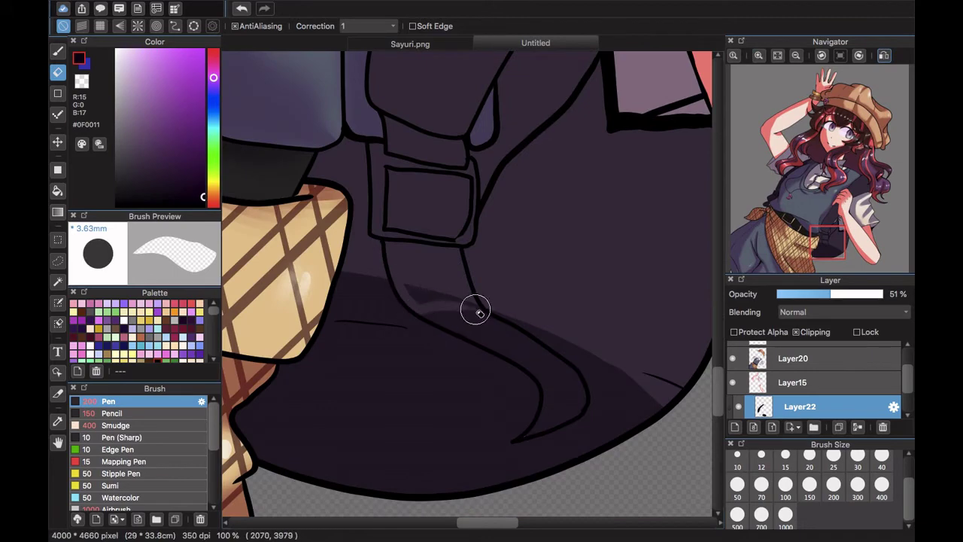
left_click(116, 425)
left_click(843, 498)
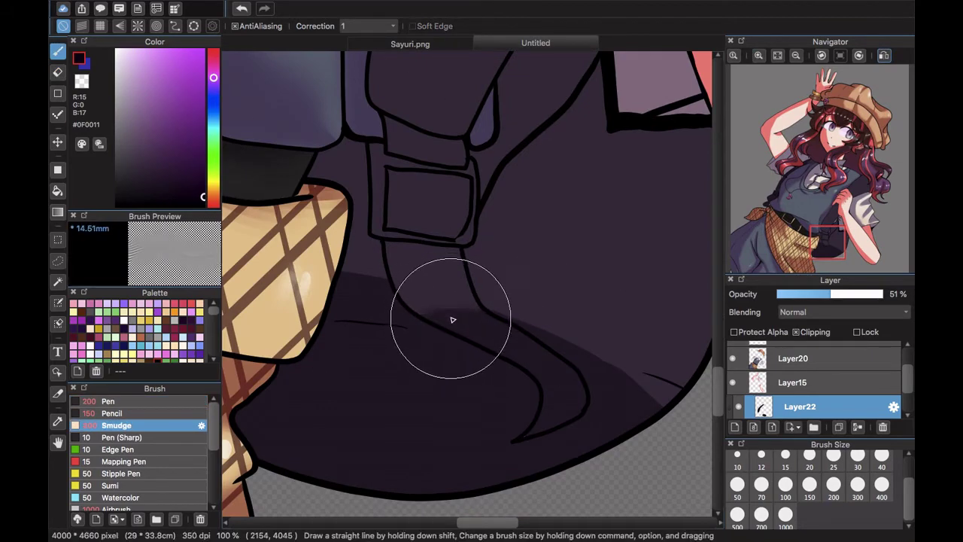
- Paint #0F0011 shadows along the front shoulder strap, its buckle and the hanging strap
left_click(109, 401)
left_click(833, 211)
left_click_drag(833, 211, 833, 225)
mouse_move(523, 143)
left_mouse_down()
mouse_move(349, 377)
mouse_move(376, 455)
left_mouse_up()
left_click_drag(809, 223, 829, 230)
left_click_drag(413, 383, 397, 423)
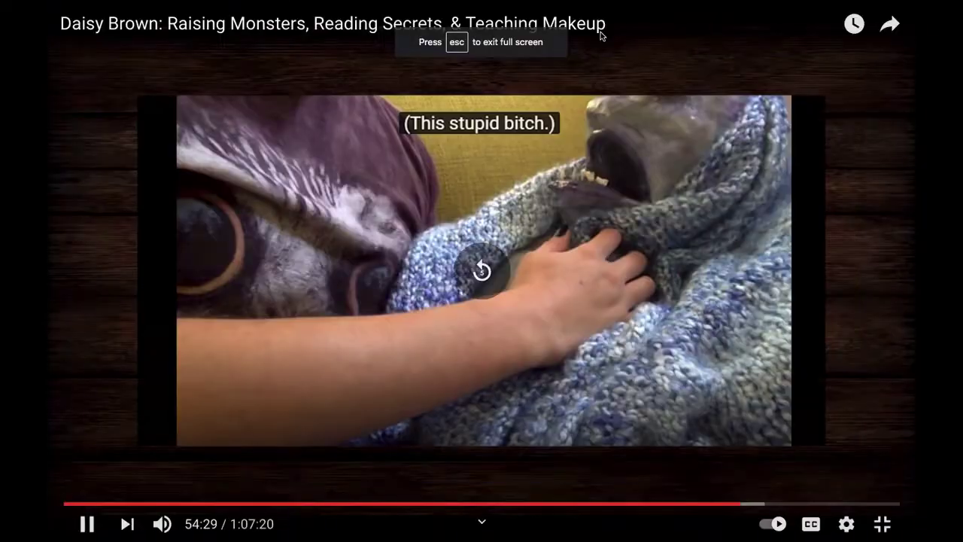
key("Left")
key("Left")
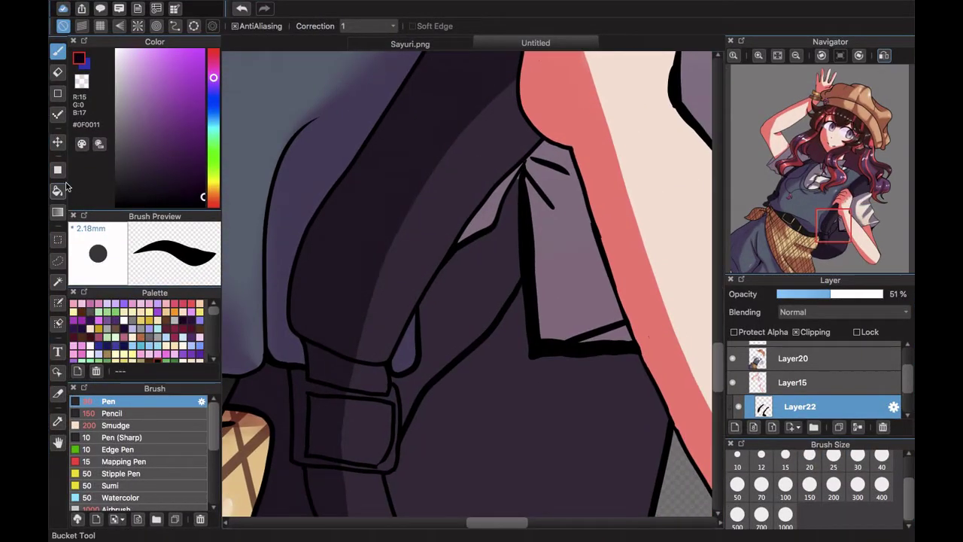
- Shade the rear strap beside the rolled sleeve and clean up the line junction at its upper end
left_click(57, 191)
left_click(58, 54)
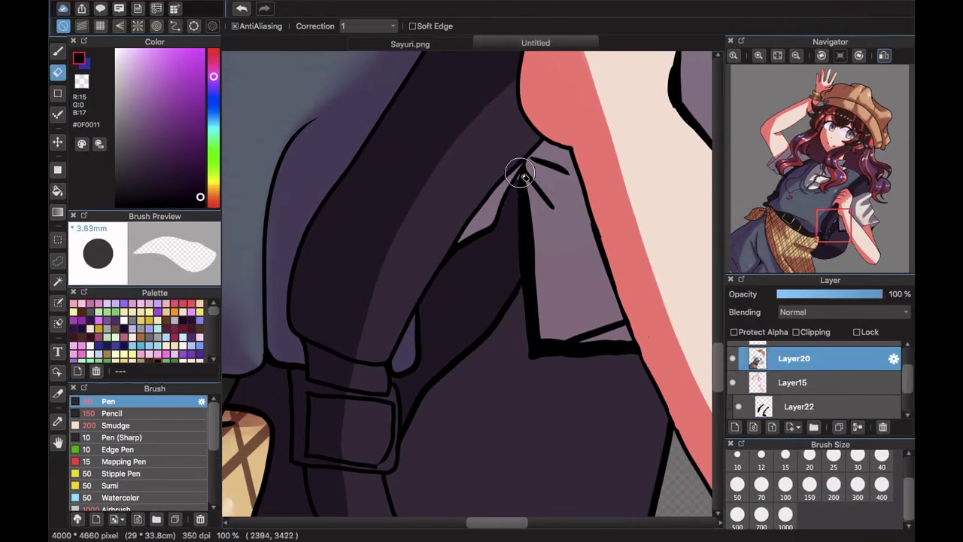
left_click(174, 404)
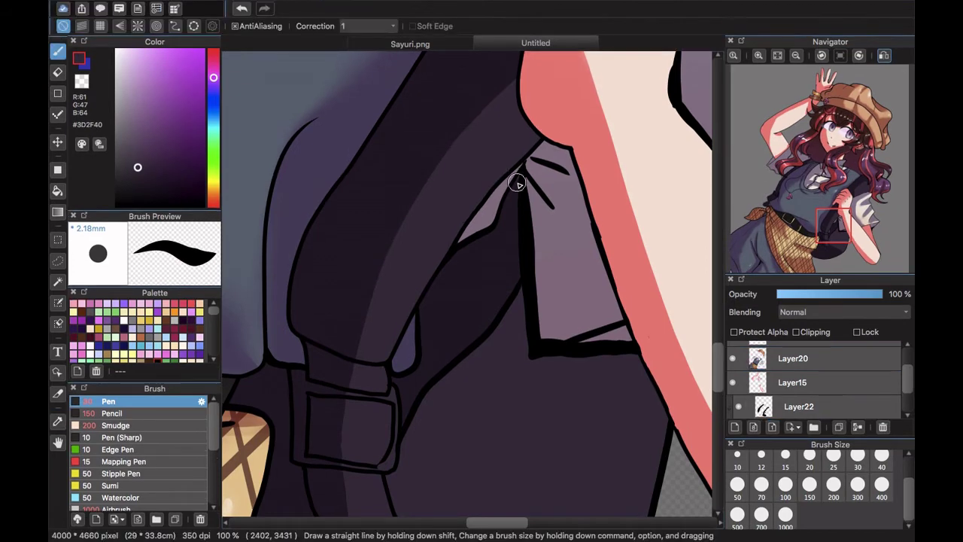
- Set the bag shadow layer's opacity to 100% and sample its #0F0011 shadow colour
left_click(799, 406)
left_click_drag(831, 294, 883, 294)
left_click(58, 421)
left_click(331, 301)
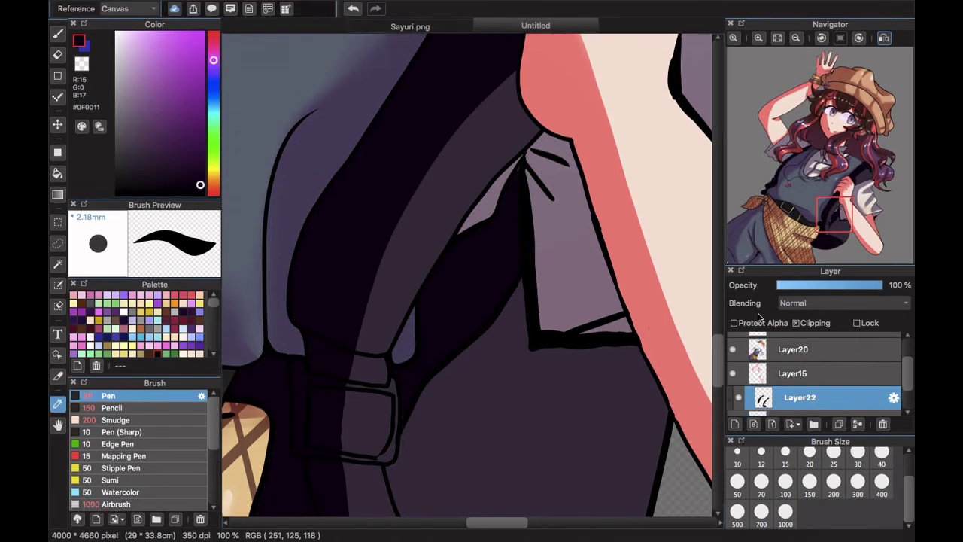
- Hide the bag shadow layer and fill the front strap's buckle and narrow webbing with #1E161F on Layer21
left_click(738, 397)
left_click(757, 412)
left_click(531, 293)
left_click(58, 173)
left_click(350, 422)
left_click(348, 363)
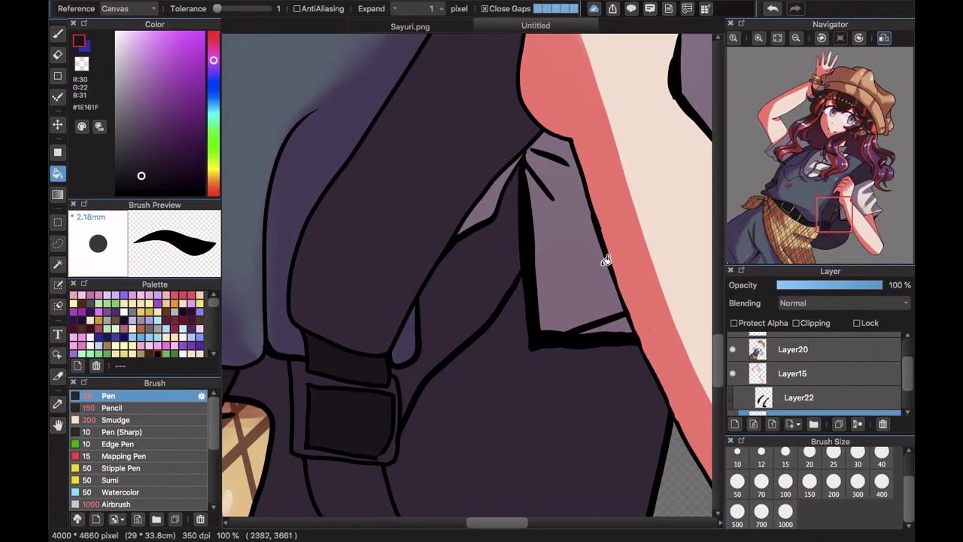
- Fill the hanging strap and the buckle and strap pieces behind the back with near-black #1E161F and #1C171D
left_click_drag(822, 219, 828, 234)
left_click(400, 294)
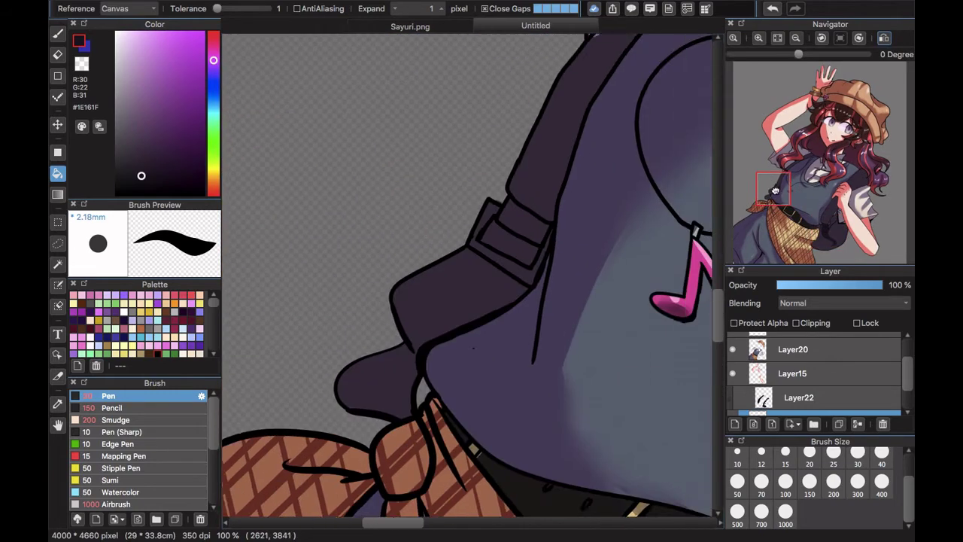
left_click(441, 255)
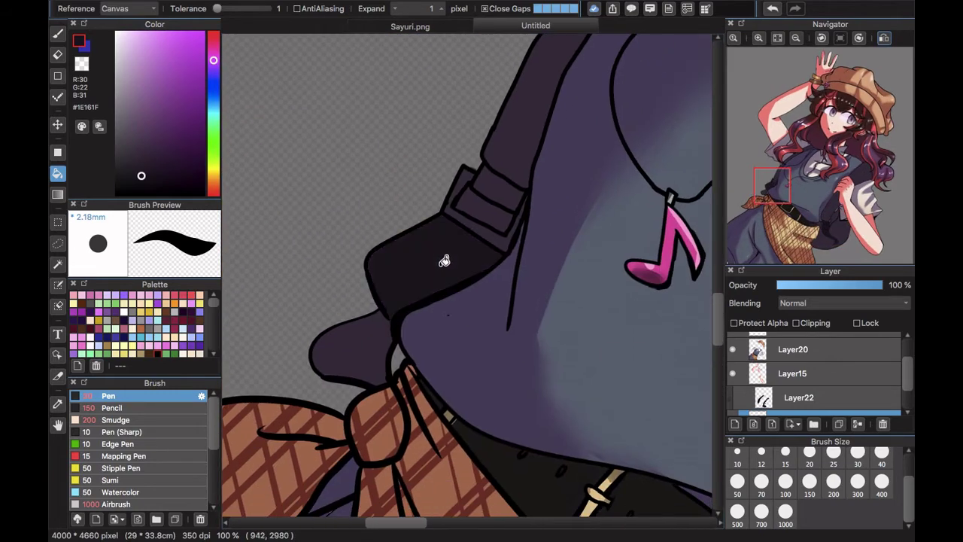
left_click(483, 218)
left_click(352, 352)
left_click(131, 177)
left_click(470, 173)
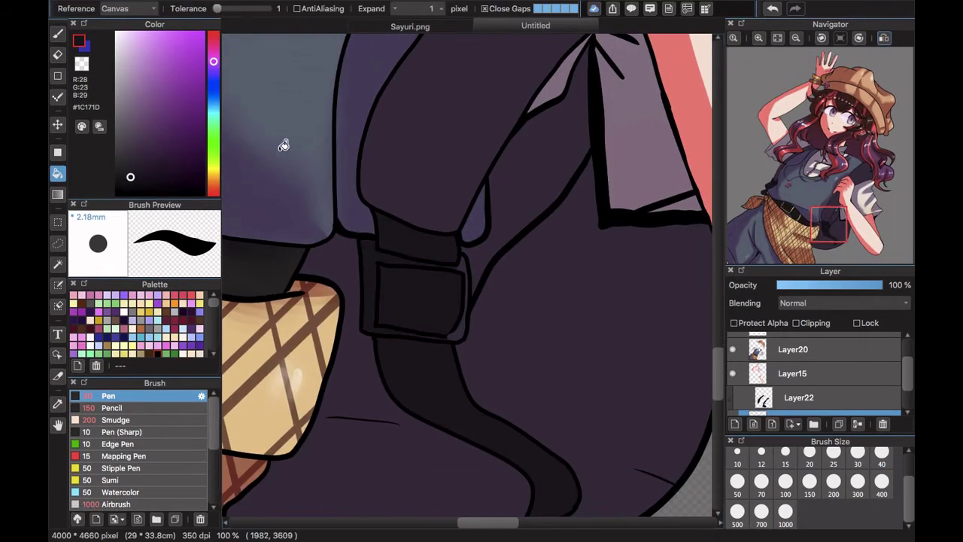
- Extend the #0F0011 shadows over the rear strap and bag with a size 100 pen, and set the layer's opacity to 30%
key("b")
left_click(799, 406)
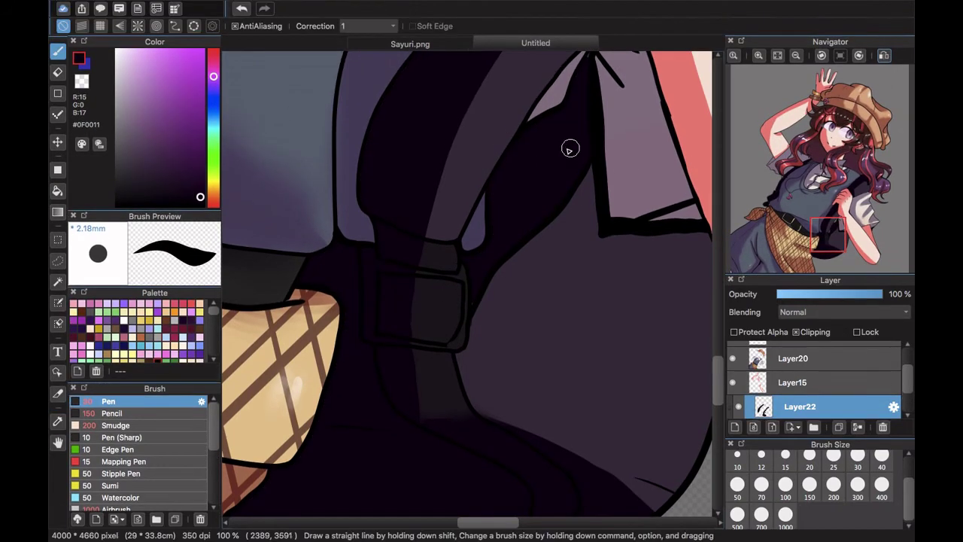
left_click_drag(569, 149, 582, 226)
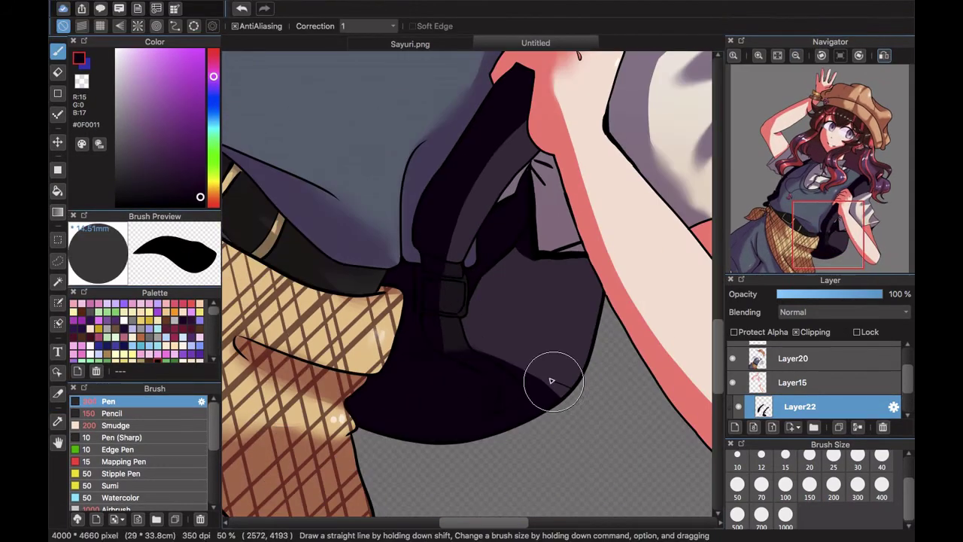
left_click_drag(441, 315, 472, 342)
left_click(241, 9)
left_click(785, 485)
left_click_drag(472, 295, 497, 372)
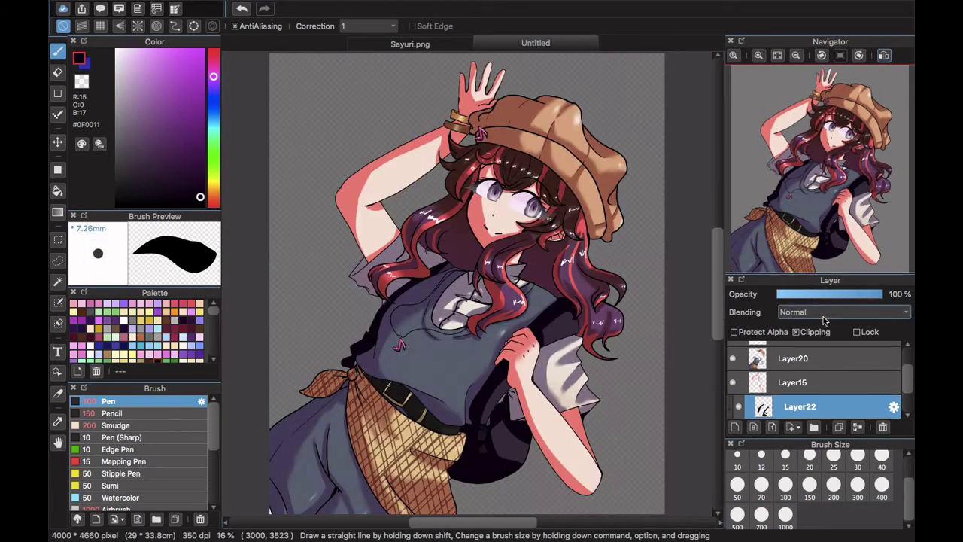
left_click_drag(812, 294, 798, 296)
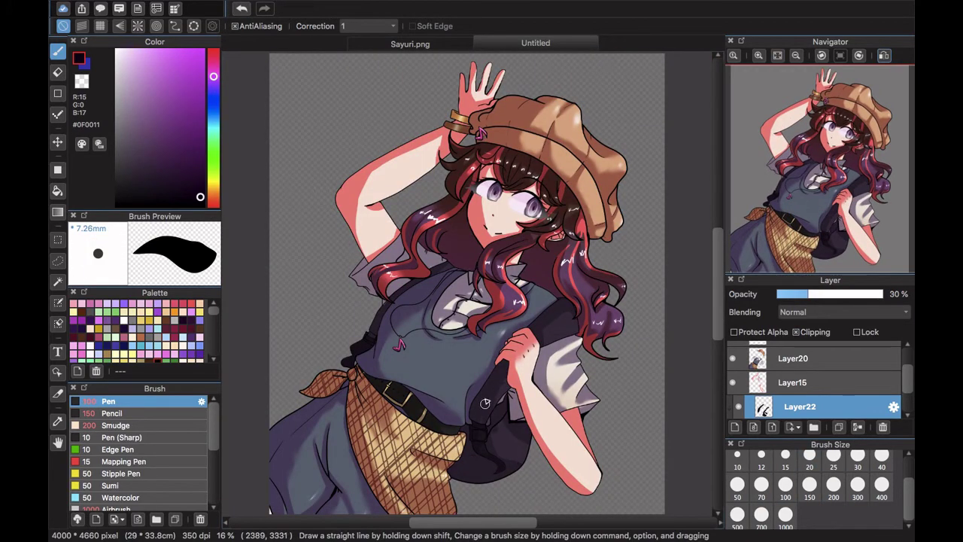
left_click(173, 425)
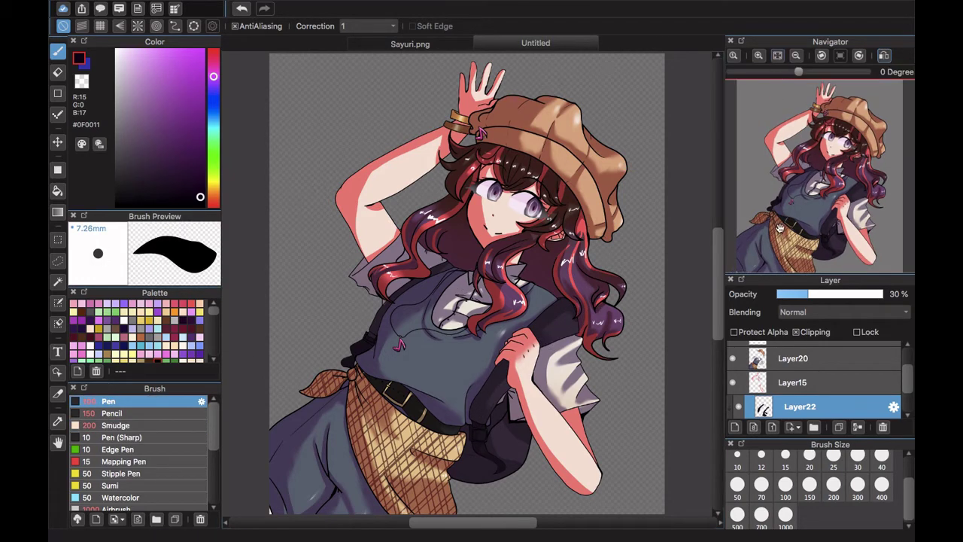
- Clean up the area between the raised arm's sleeve and rear strap, erasing on Layer20 and retouching Layer21 with #2F2031
left_click(827, 357)
left_click(758, 55)
left_click(758, 56)
left_click(759, 56)
scroll(574, 160, "left", 5)
scroll(527, 226, "down", 2)
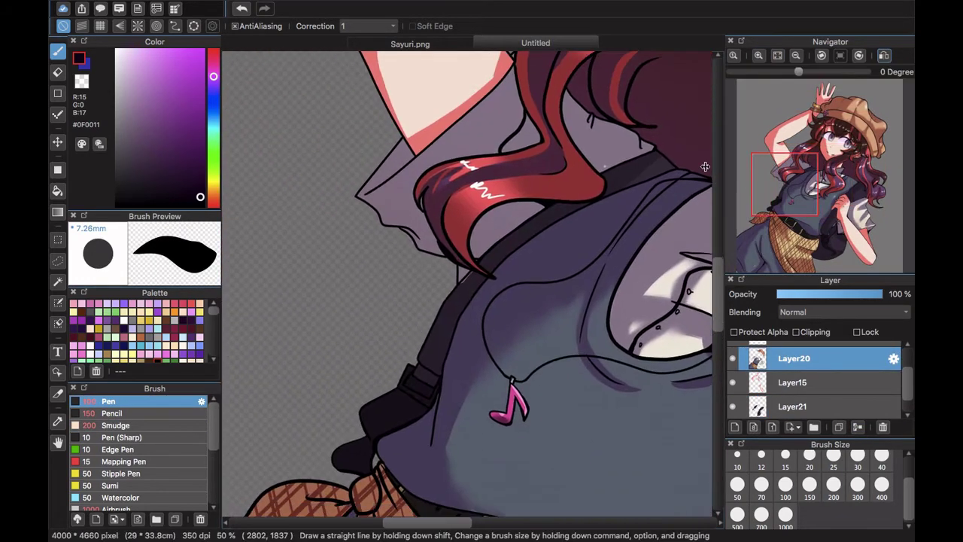
key("e")
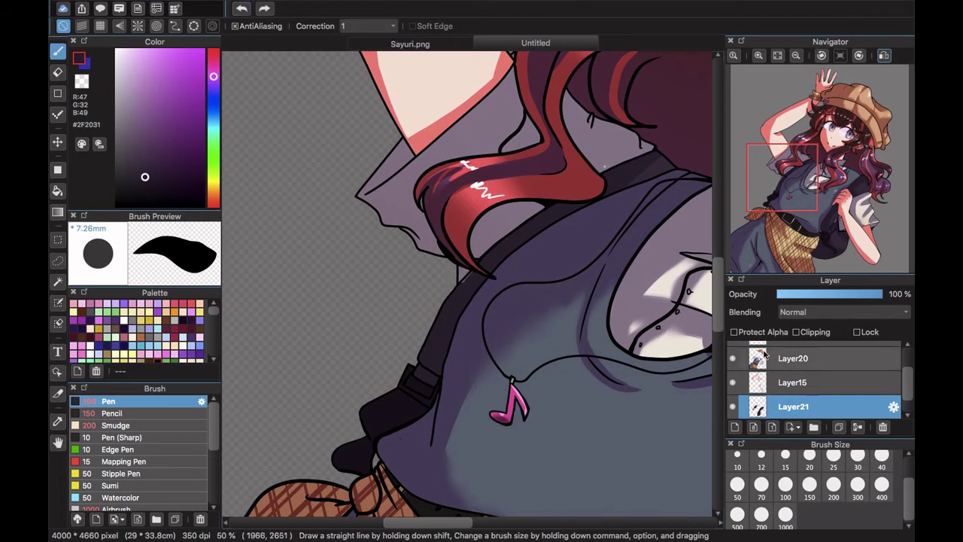
left_click(238, 14)
key("e")
left_click(860, 354)
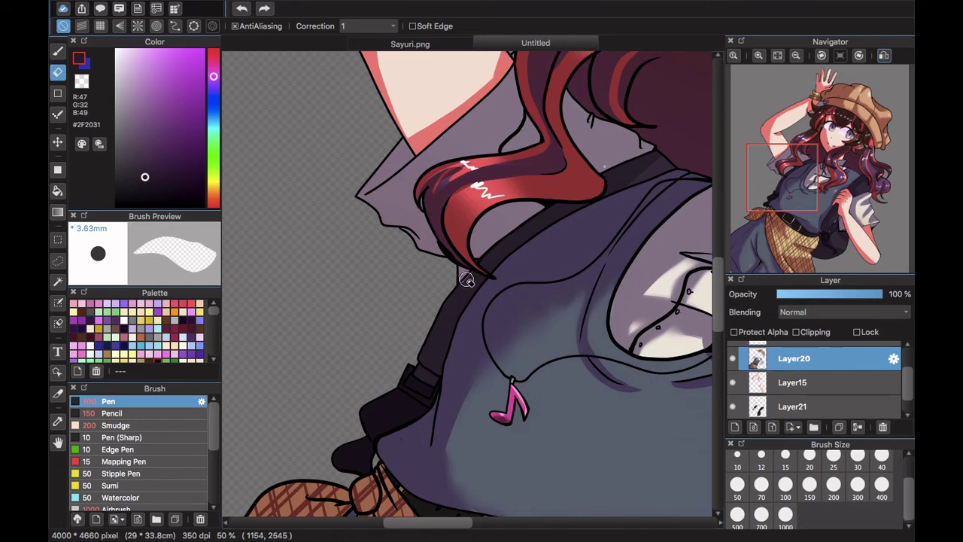
left_click(842, 402)
key("b")
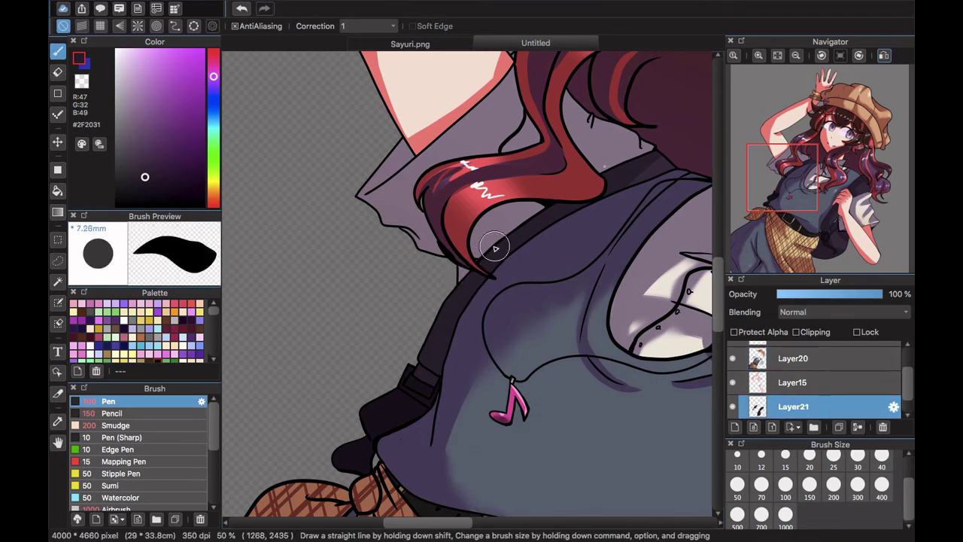
- Sample the skin shadow colour #FB7D76 from the character's lower forearm
left_click(777, 56)
mouse_move(804, 407)
left_mouse_down()
mouse_move(806, 361)
mouse_move(790, 404)
left_mouse_up()
key("i")
left_click(540, 422)
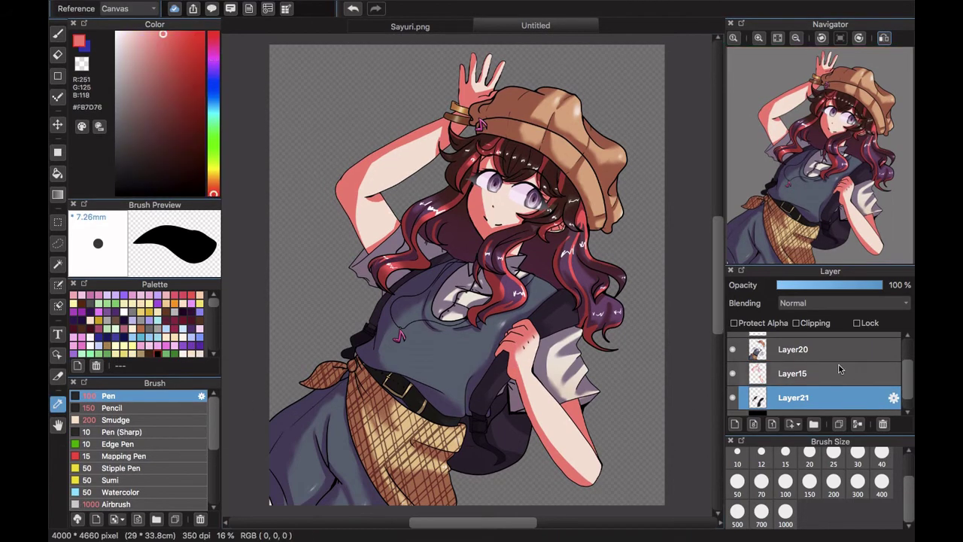
- Merge all the character layers down into Layer21, keeping the black Layer16 separate
left_click(840, 369)
key("b")
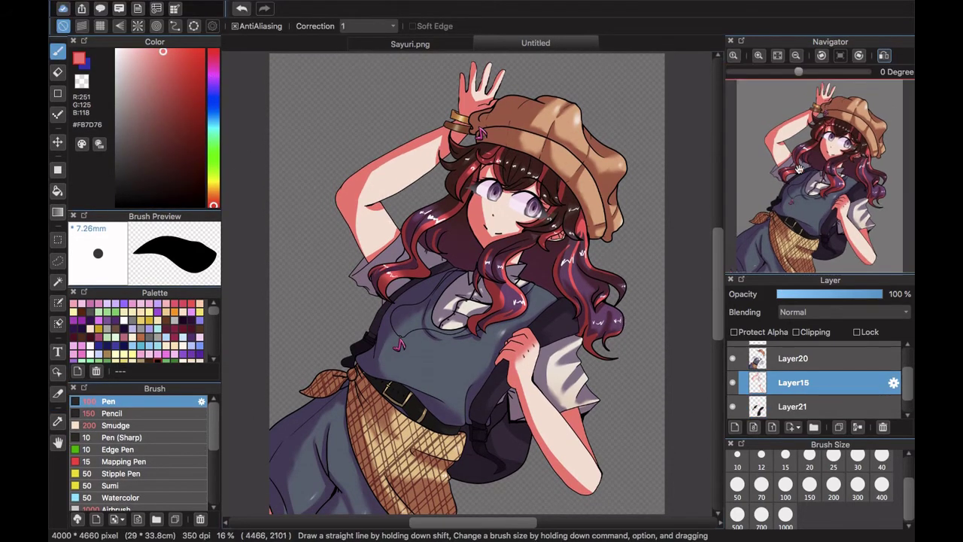
left_click(858, 427)
left_click(860, 361)
left_click(857, 426)
scroll(860, 380, "up", 3)
left_click(860, 377)
left_click(857, 426)
left_click(858, 355)
left_click(857, 427)
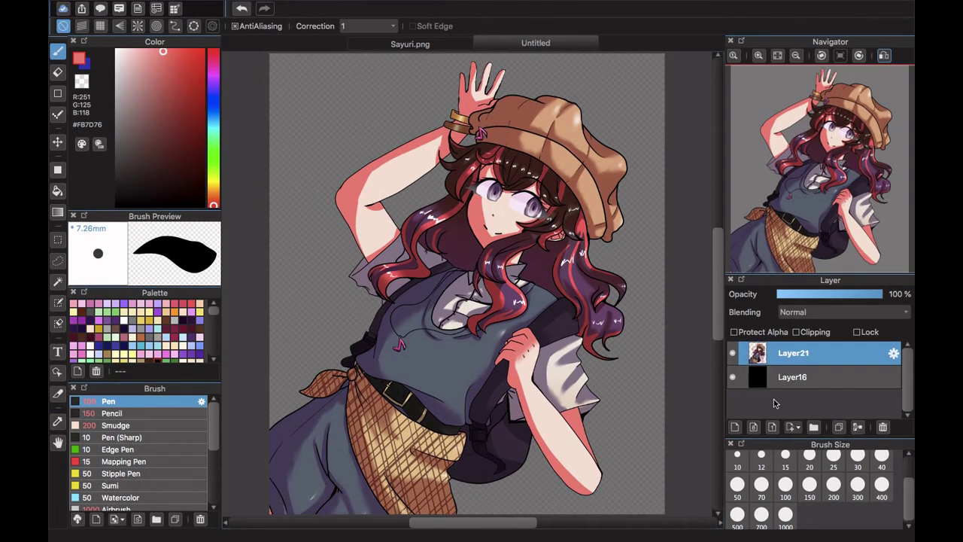
- Hide the black Layer16 and add a new layer clipped to the merged character layer
left_click(732, 377)
left_click(735, 426)
left_click(797, 331)
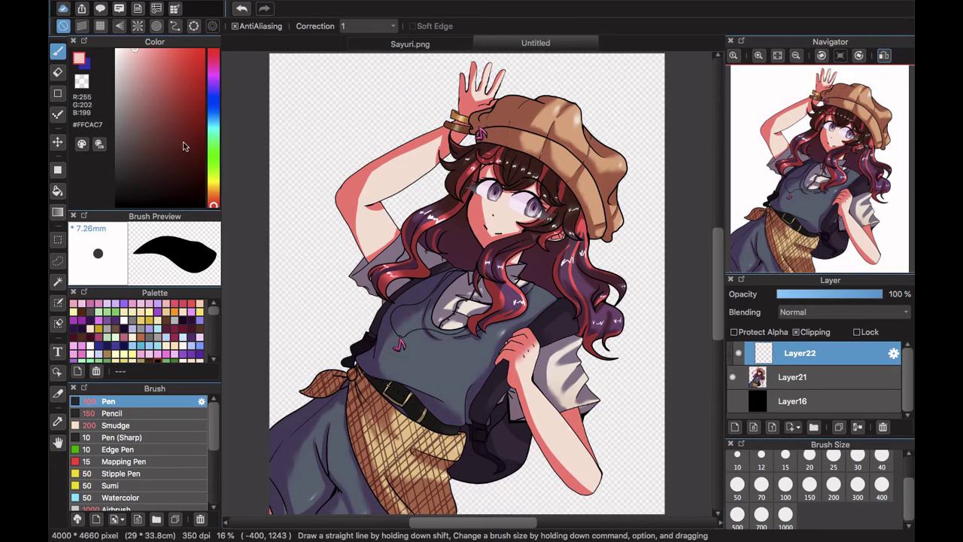
- Airbrush dark purple over the raised-arm side of the character and pale yellow #FFFDBD over the rest on Layer22
left_click_drag(214, 80, 214, 81)
left_click(117, 508)
left_click(796, 56)
mouse_move(354, 239)
left_mouse_down()
mouse_move(384, 194)
mouse_move(309, 397)
mouse_move(420, 412)
mouse_move(401, 185)
mouse_move(456, 330)
mouse_move(490, 333)
mouse_move(544, 286)
mouse_move(652, 308)
mouse_move(465, 221)
mouse_move(499, 101)
mouse_move(607, 307)
mouse_move(484, 415)
mouse_move(409, 191)
mouse_move(542, 160)
left_mouse_up()
left_click(214, 182)
left_click(139, 49)
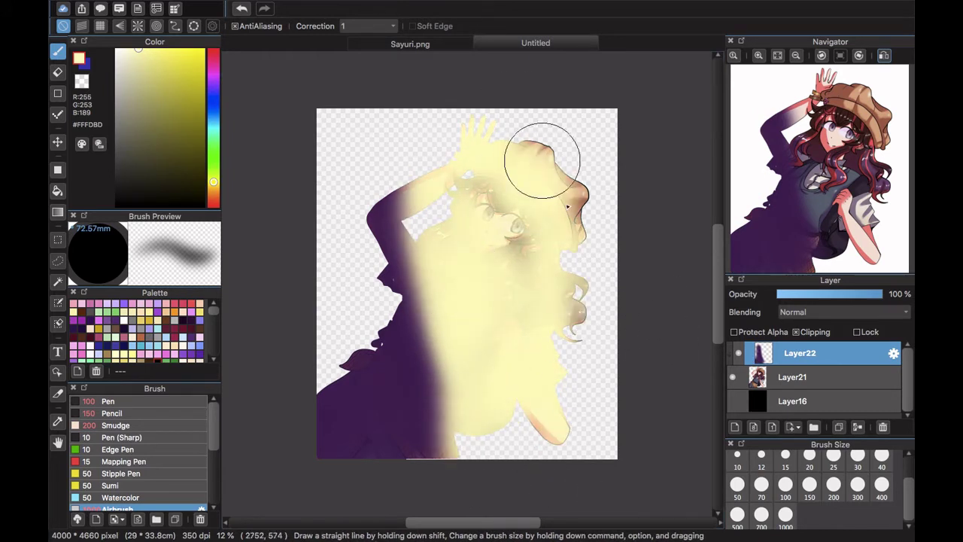
- Make both colour areas solid with a size 1000 pen, using #FFFDBD and sampled purple #4E1D5B
left_click(107, 401)
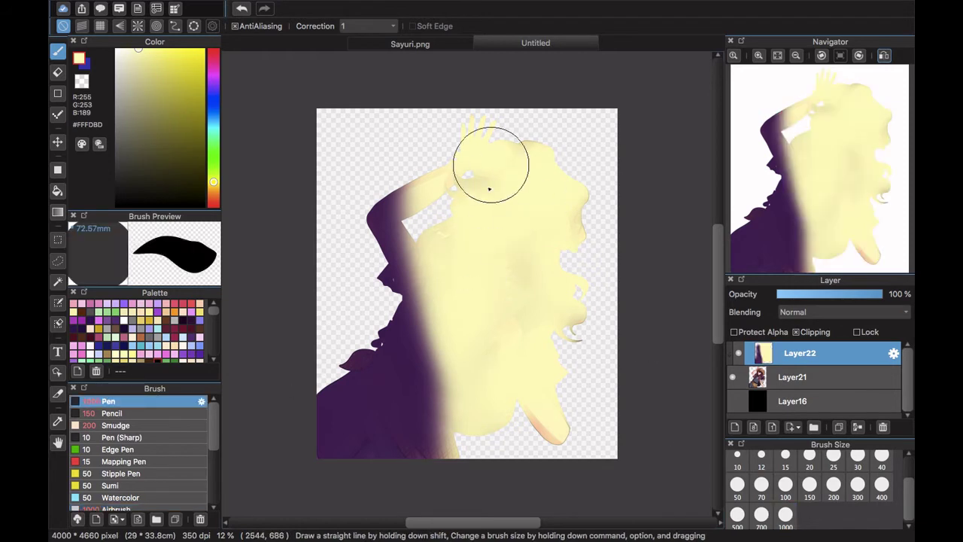
left_click_drag(482, 290, 483, 445)
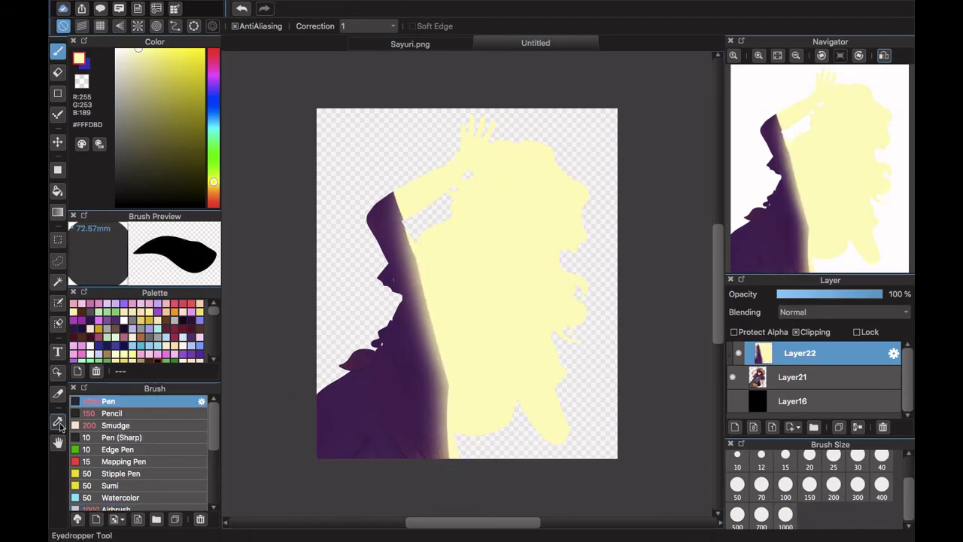
left_click(58, 421)
left_click(358, 403)
left_click(58, 36)
mouse_move(308, 311)
left_mouse_down()
mouse_move(379, 344)
mouse_move(381, 198)
left_mouse_up()
- Soften the boundary between the purple and yellow areas into a gradient with the large Airbrush
left_click(116, 425)
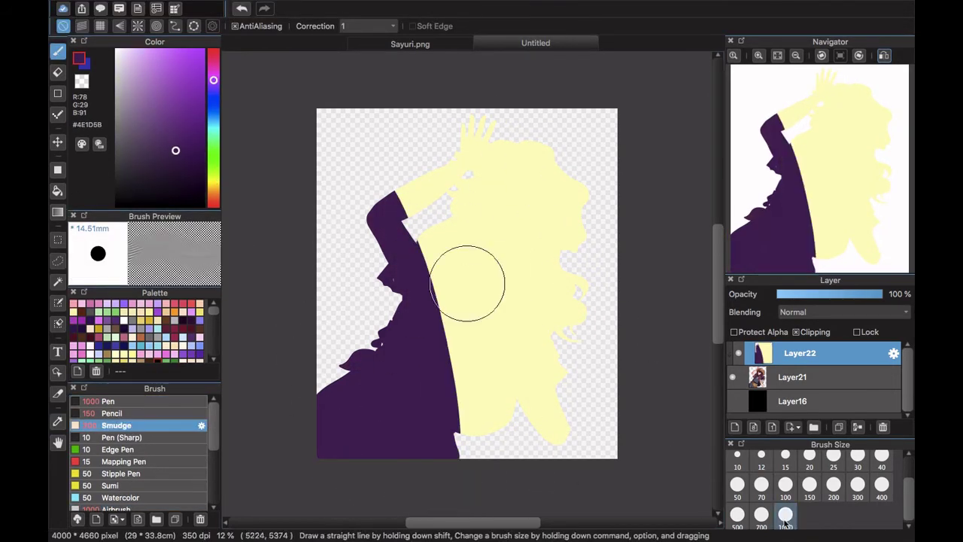
left_click_drag(455, 441, 458, 383)
left_click(116, 509)
mouse_move(455, 429)
left_mouse_down()
mouse_move(402, 264)
mouse_move(395, 213)
mouse_move(464, 457)
mouse_move(438, 283)
left_mouse_up()
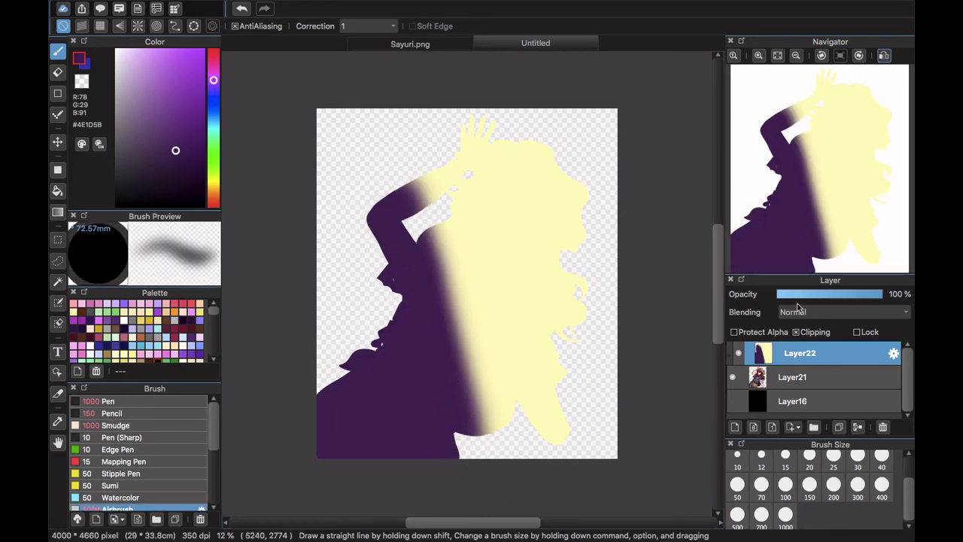
- Lower the purple-yellow gradient layer's opacity and merge it into the character layer
left_click(797, 294)
left_click(858, 427)
- Add a layer between the character and Layer16 and fill the background with light pink #FBDBDB
left_click(773, 381)
left_click(734, 426)
left_click(213, 51)
left_click(127, 51)
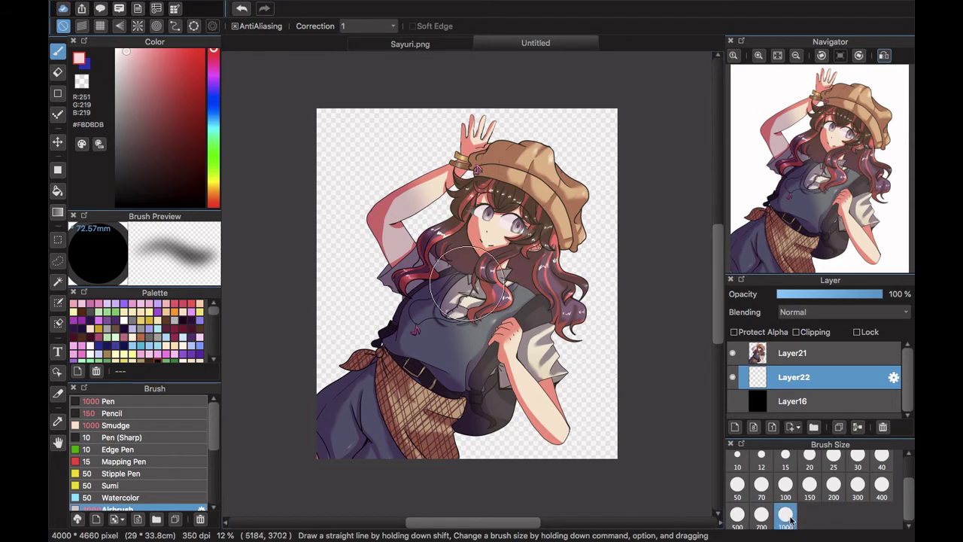
left_click_drag(601, 447, 626, 352)
key("super+z")
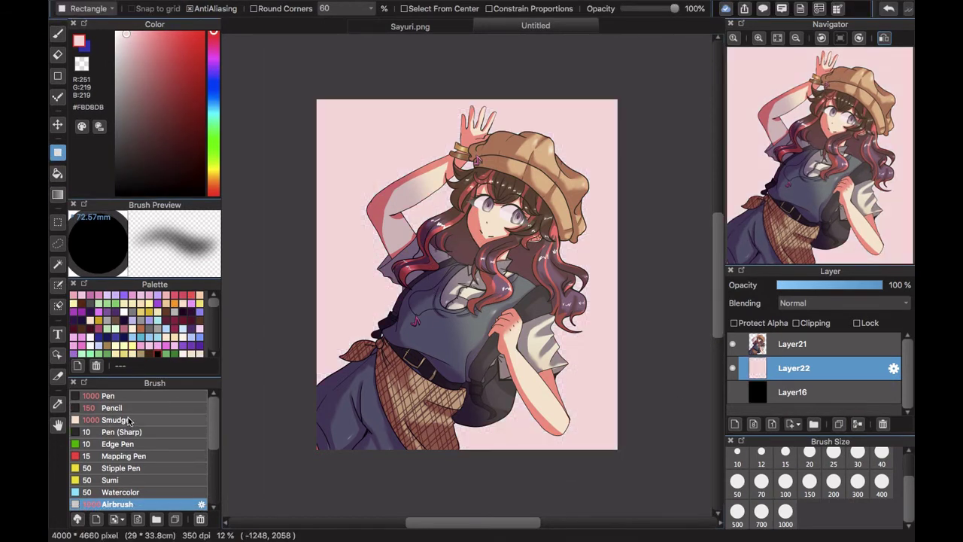
- Choose the Rotation Symmetry Pen and set its colour to red #B43D3D
left_click(109, 396)
scroll(194, 412, "down", 4)
left_click(151, 432)
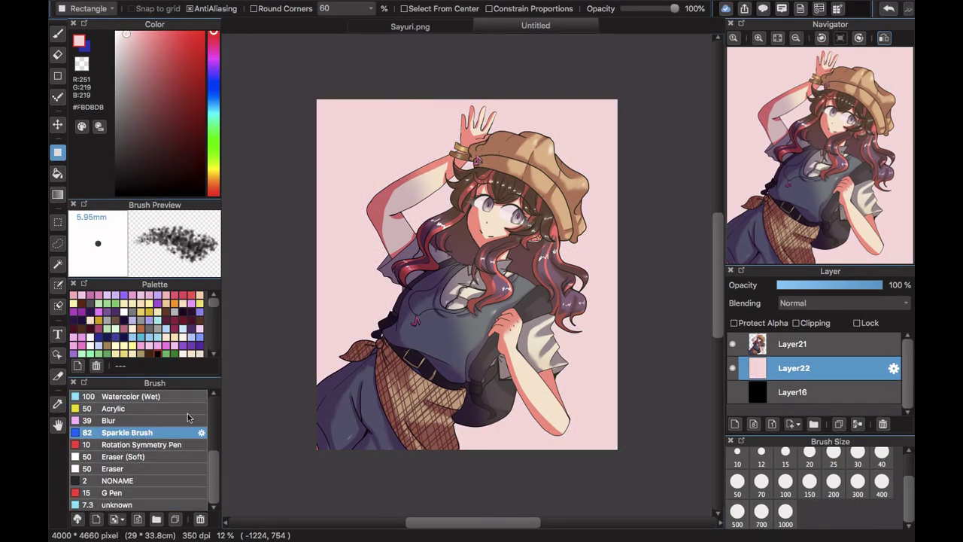
left_click(150, 444)
left_click(174, 79)
- Try thin and thick rotation symmetry strokes on the background beside the raised arm, and undo them
left_click_drag(381, 83, 464, 202)
key("super+z")
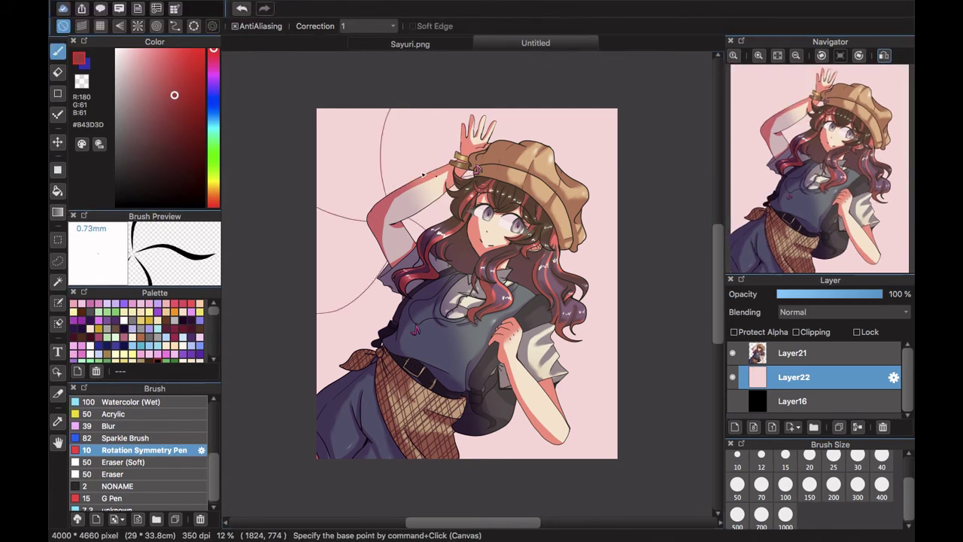
left_click_drag(368, 160, 376, 181)
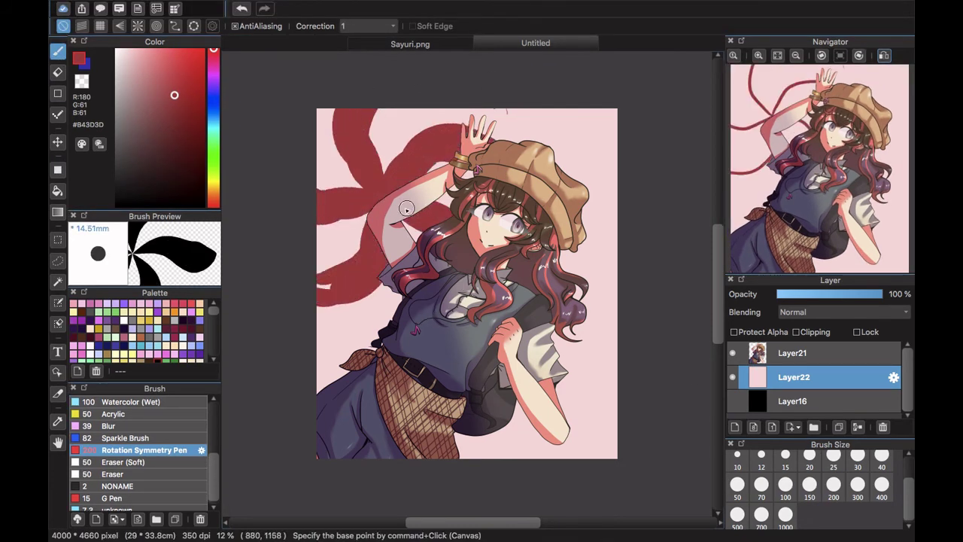
left_click_drag(213, 463, 213, 410)
left_click(242, 9)
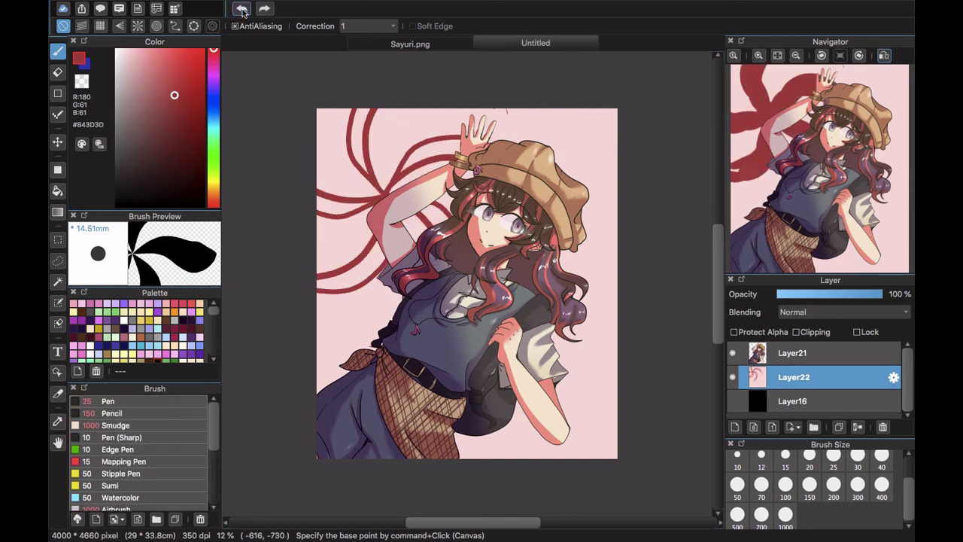
left_click(241, 9)
left_click(241, 9)
left_click(241, 9)
- Draw rotation symmetry swirls radiating from behind the character in #B43D3D, dark maroon and dusty pink on Layer22
left_click_drag(467, 284, 317, 218)
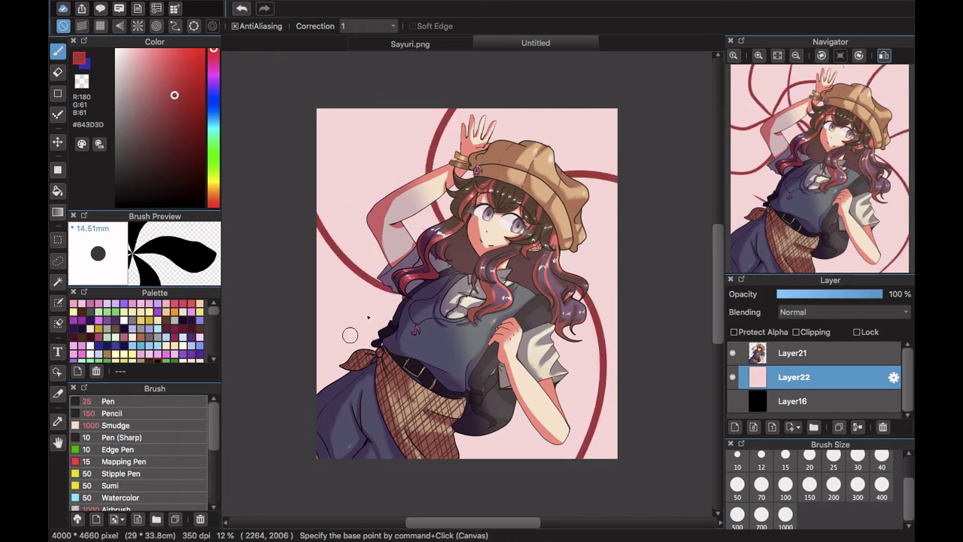
left_click(195, 140)
left_click_drag(504, 250, 617, 262)
left_click(135, 63)
mouse_move(335, 110)
left_mouse_down()
mouse_move(494, 255)
mouse_move(257, 319)
left_mouse_up()
- Hide the character layer and add more background swirls in #E35959 and #F32222 from the same centre
left_click(758, 55)
left_click(733, 352)
left_click(167, 69)
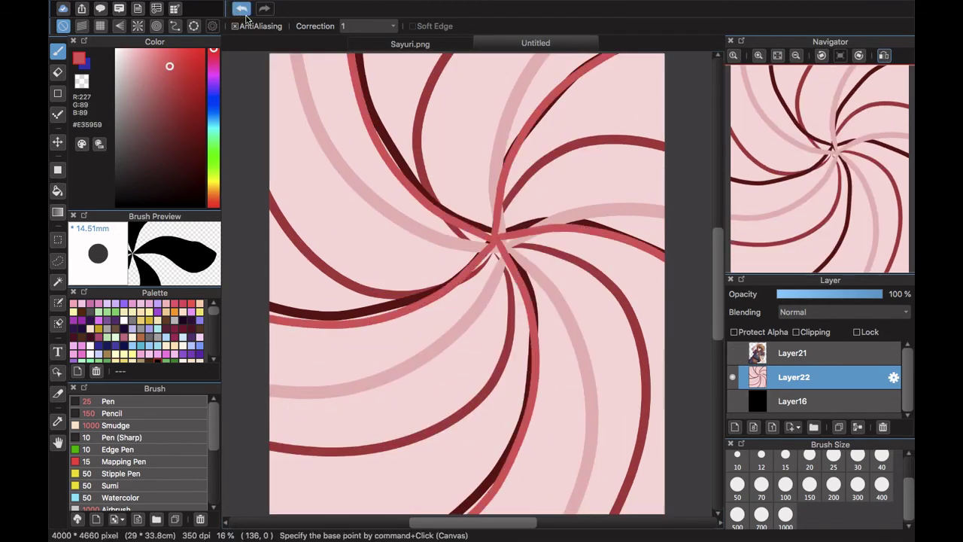
left_click(241, 9)
mouse_move(500, 248)
left_mouse_down()
mouse_move(248, 382)
mouse_move(498, 540)
left_mouse_up()
left_click(192, 56)
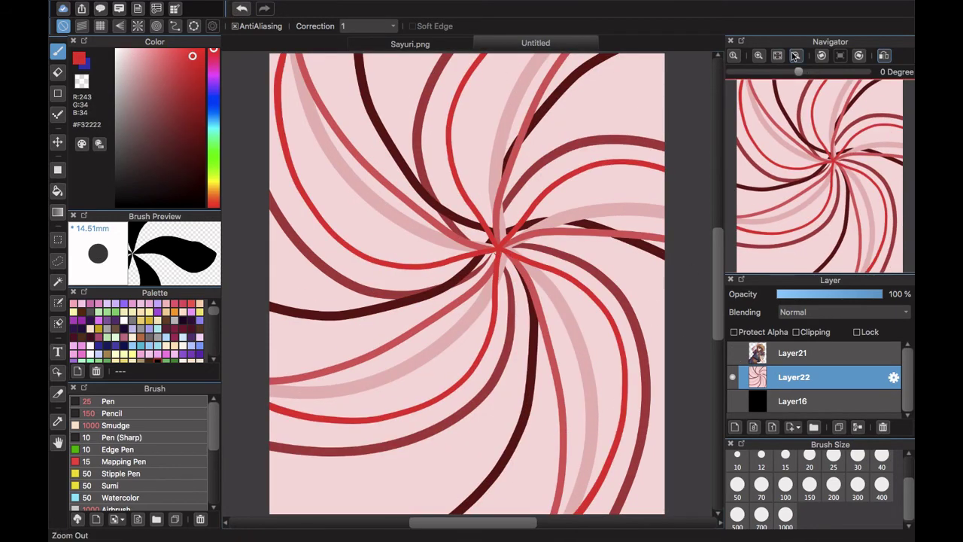
- Switch back to the Pen brush and show the character layer over the swirl background
key("super+minus")
left_click(158, 403)
key("super+equal")
left_click(732, 352)
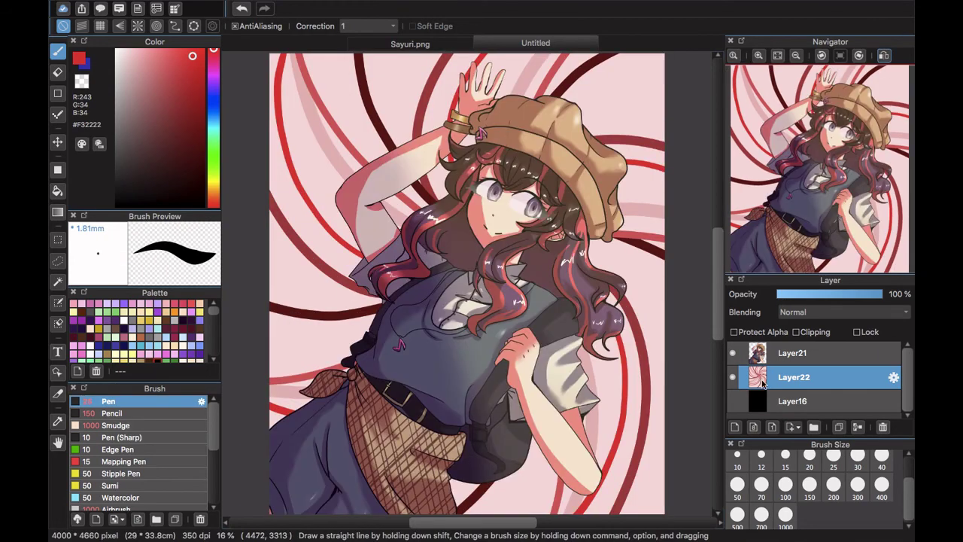
key("super+minus")
key("super+equal")
- Merge the character layer into the background Layer22 and delete the black Layer16
left_click(827, 353)
left_click(857, 427)
left_click(850, 378)
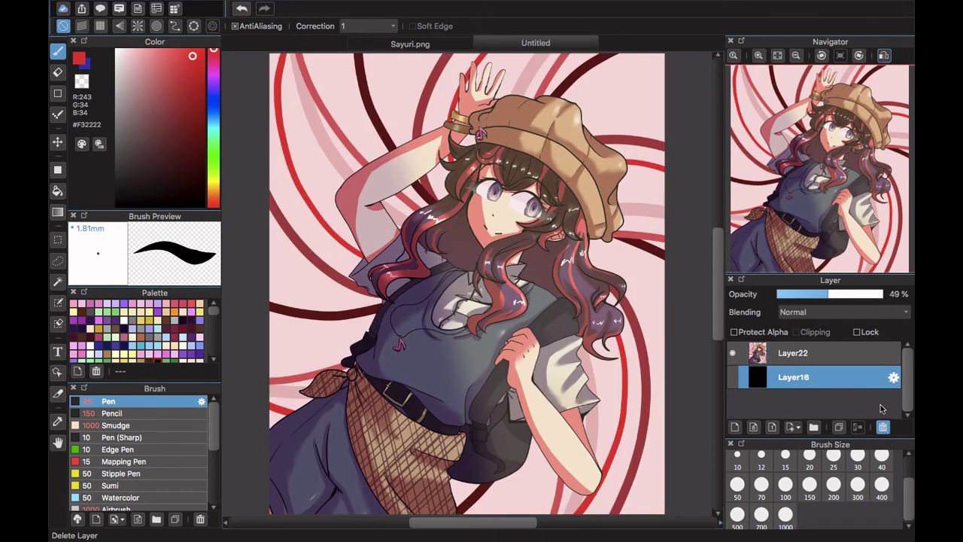
left_click(883, 427)
- Save the artwork to the Desktop as "Sayuri fanart" in PNG format with the Transparent PNG setting
left_click(191, 6)
left_click(226, 134)
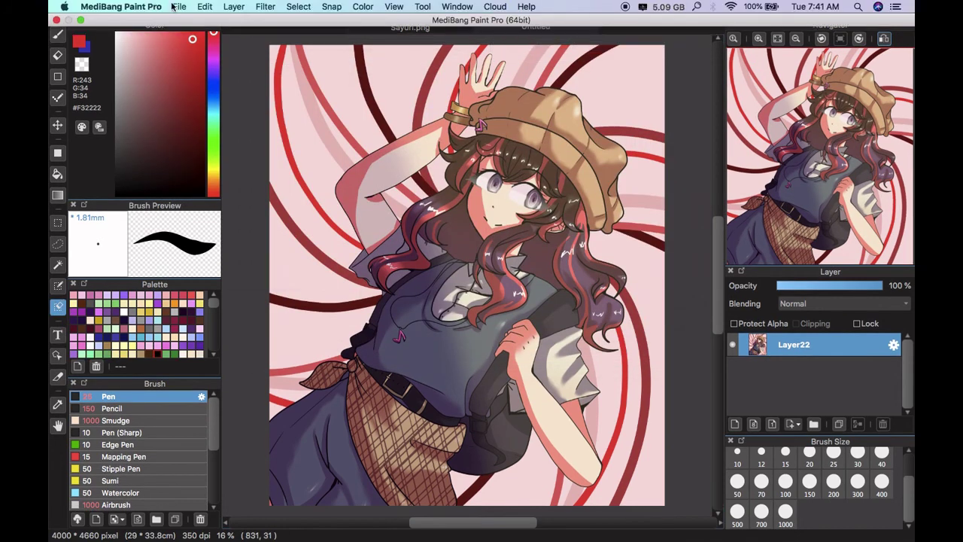
left_click(189, 6)
left_click(214, 133)
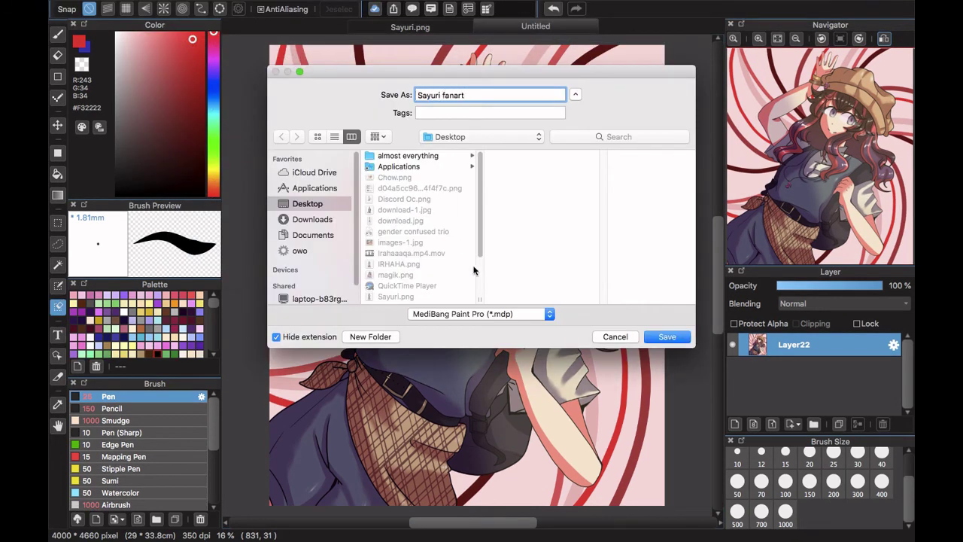
left_click(481, 313)
left_click(466, 324)
key("Return")
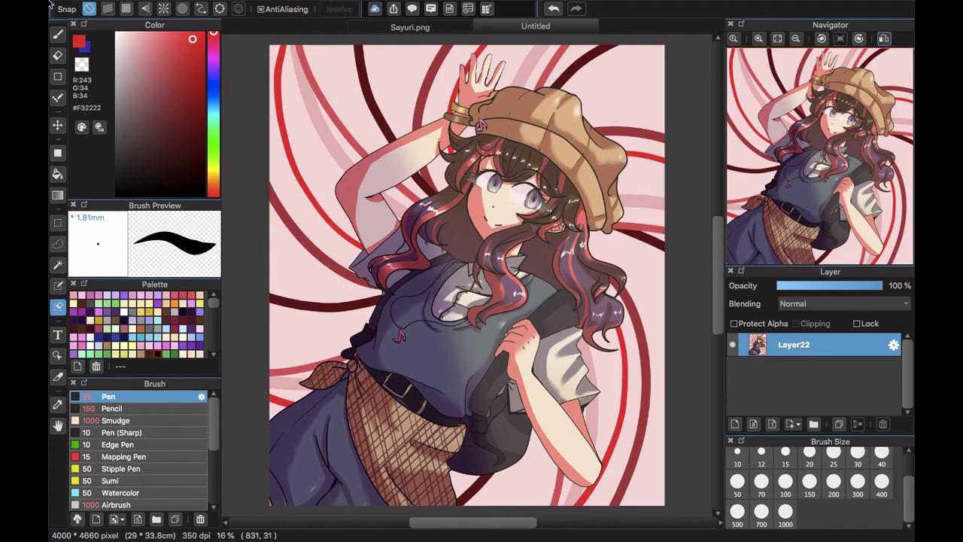
left_click(566, 278)
left_click(571, 277)
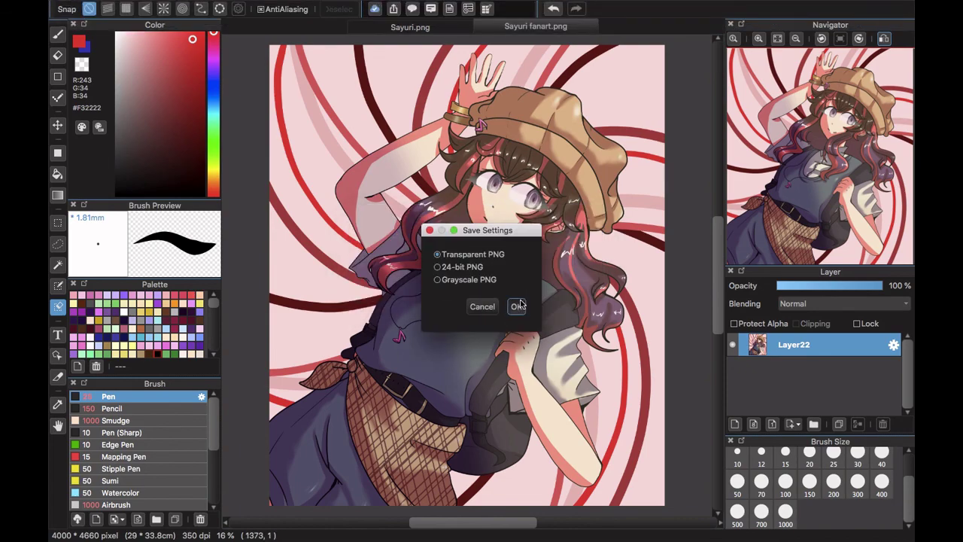
left_click(517, 305)
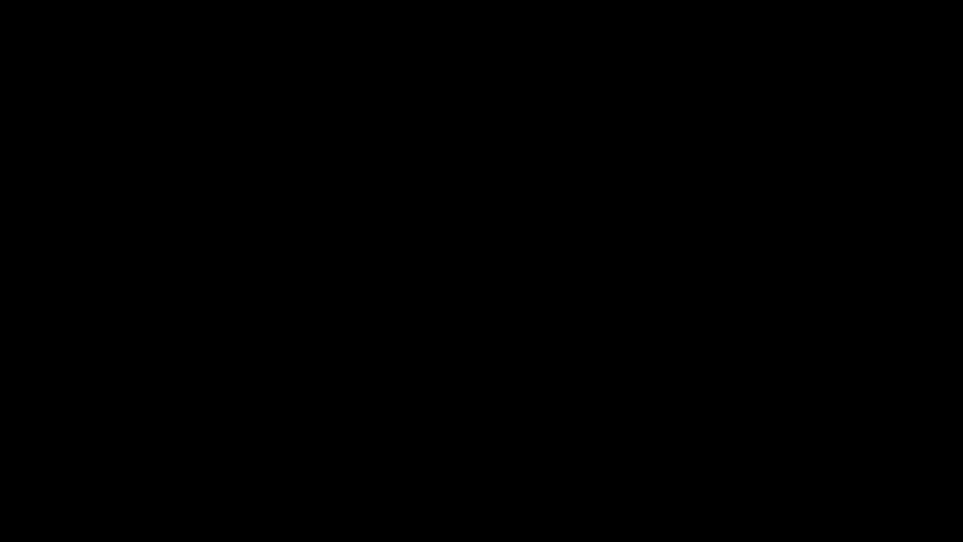